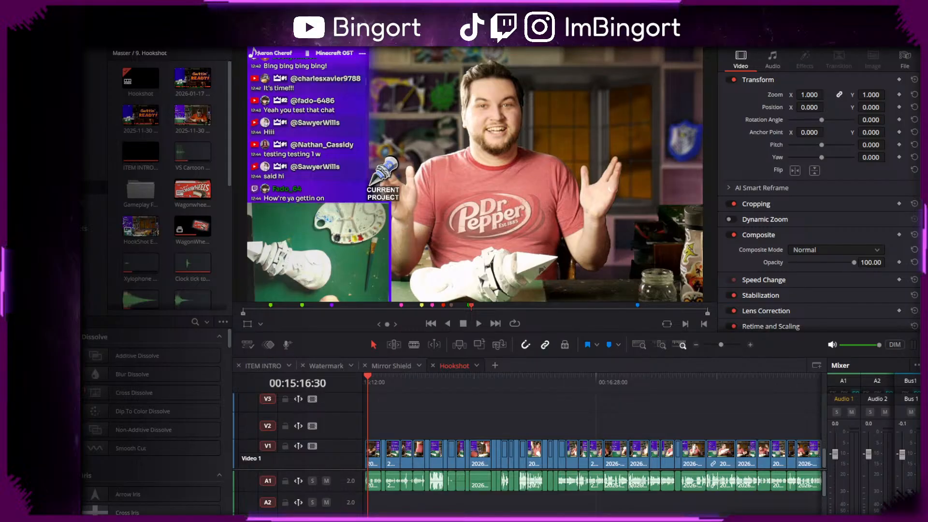
- Play the Hookshot timeline from the first clip after the title gap and lower the Bus 1 level to -2.8
scroll(584, 402, "up", 6)
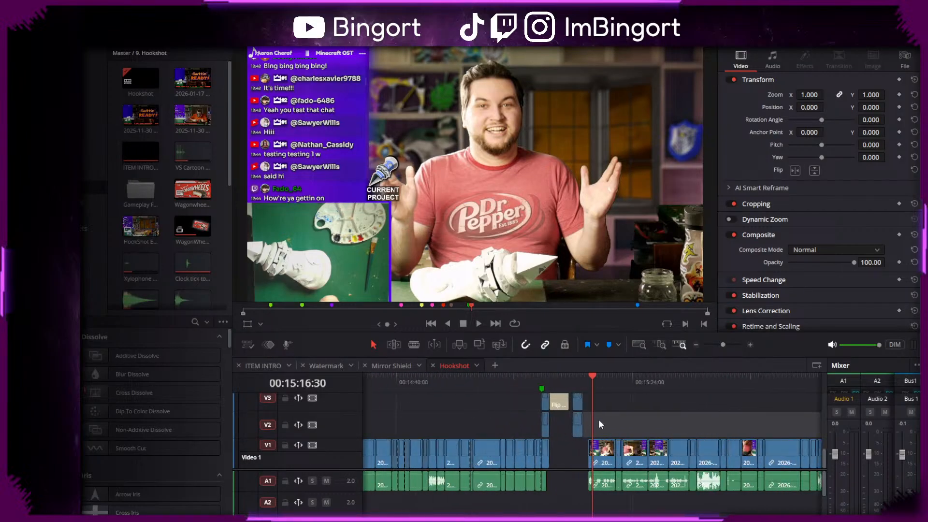
left_click_drag(584, 422, 474, 394)
left_click(458, 383)
key("space")
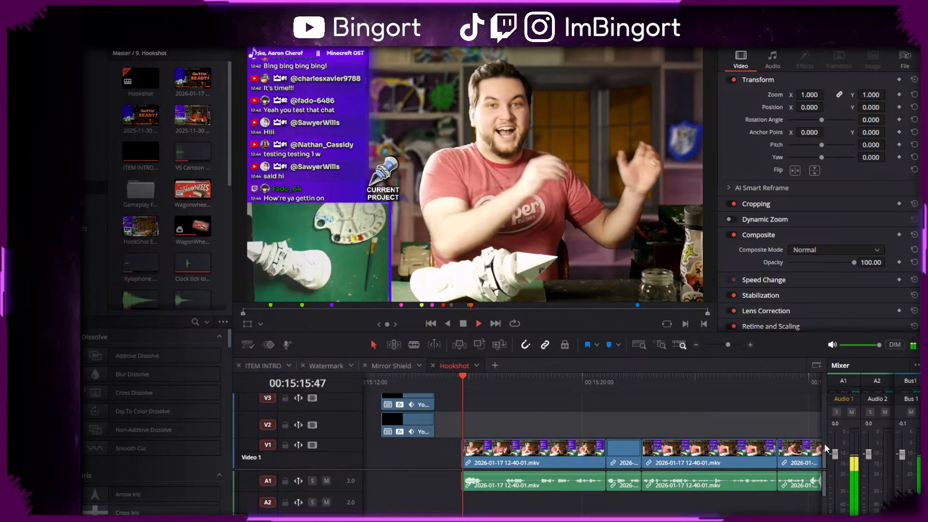
left_click_drag(902, 454, 902, 462)
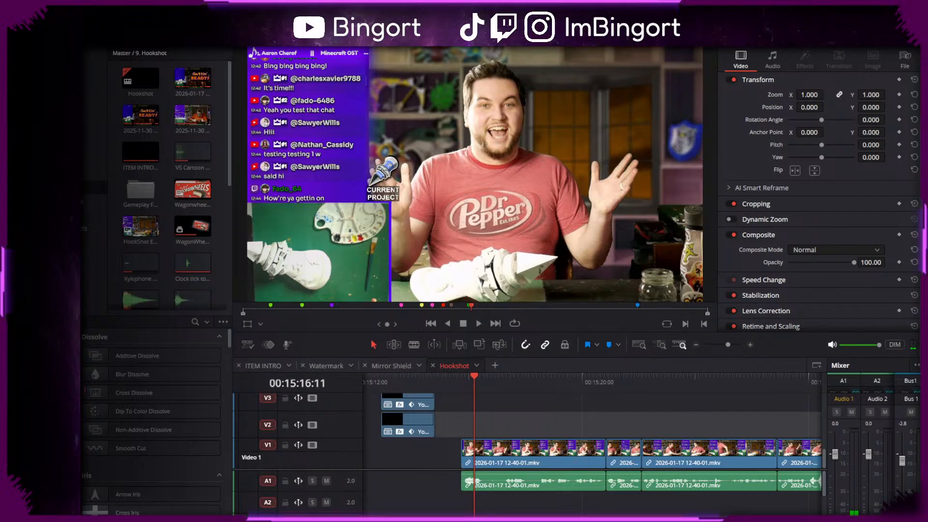
left_click(465, 379)
key("space")
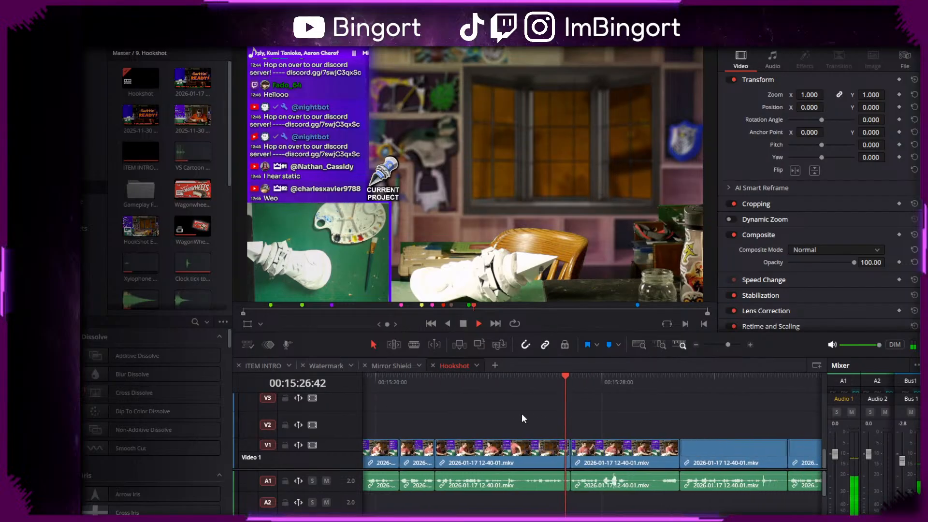
left_click(465, 382)
key("space")
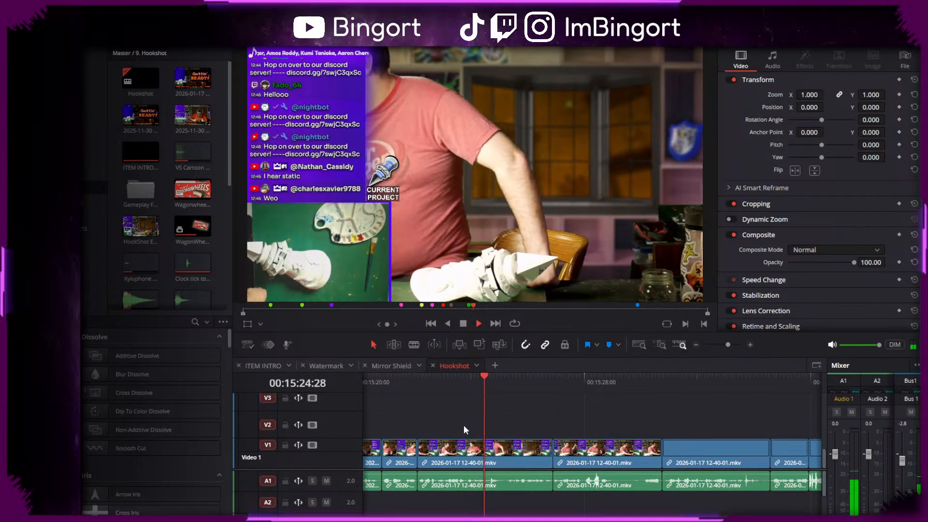
left_click(417, 382)
key("space")
key("space")
key("ctrl+b")
key("space")
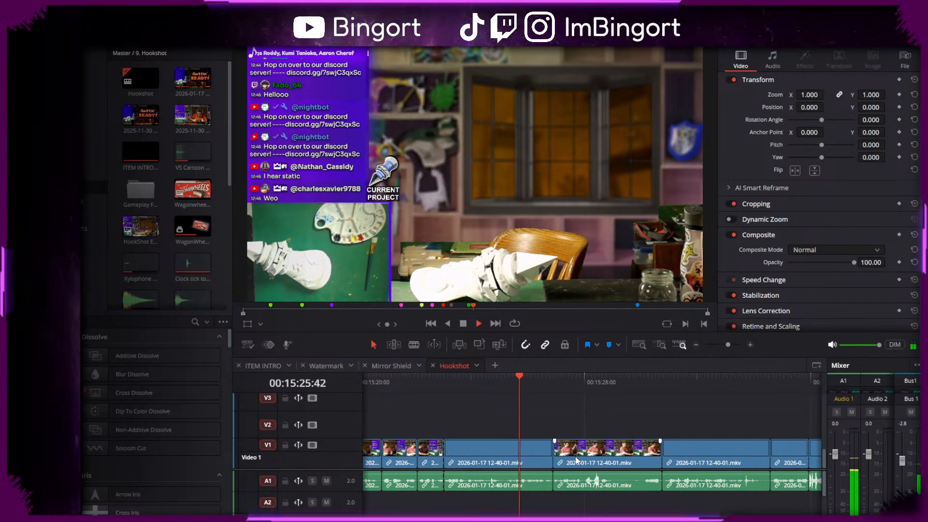
- Ripple-delete the clip segment after the split, shorten the start of the following clip by about one second, and replay the cut
key("space")
left_click(509, 449)
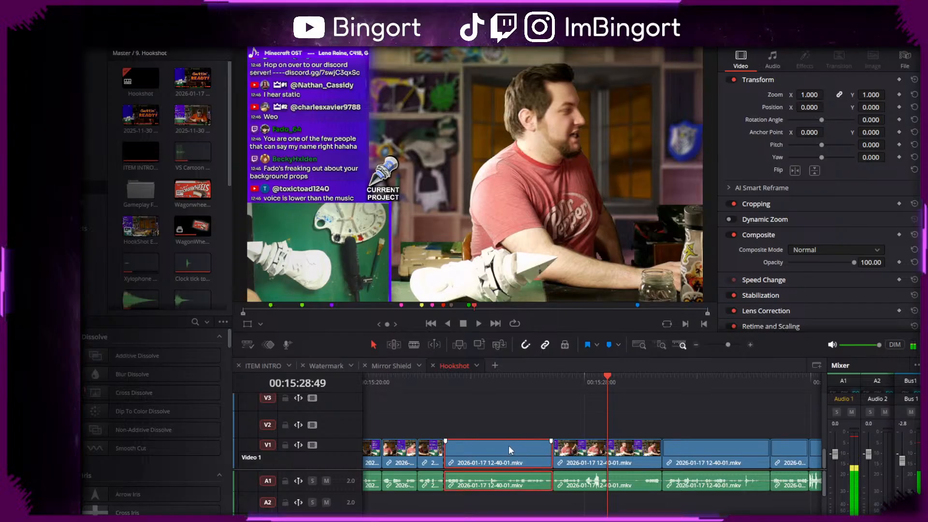
key("Delete")
left_click(449, 455)
left_click_drag(450, 455, 477, 455)
left_click(434, 382)
key("space")
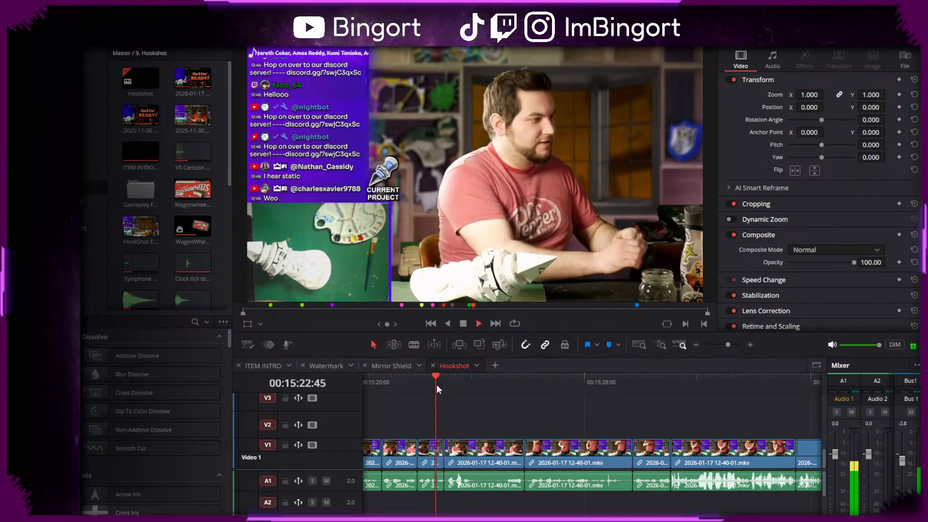
key("space")
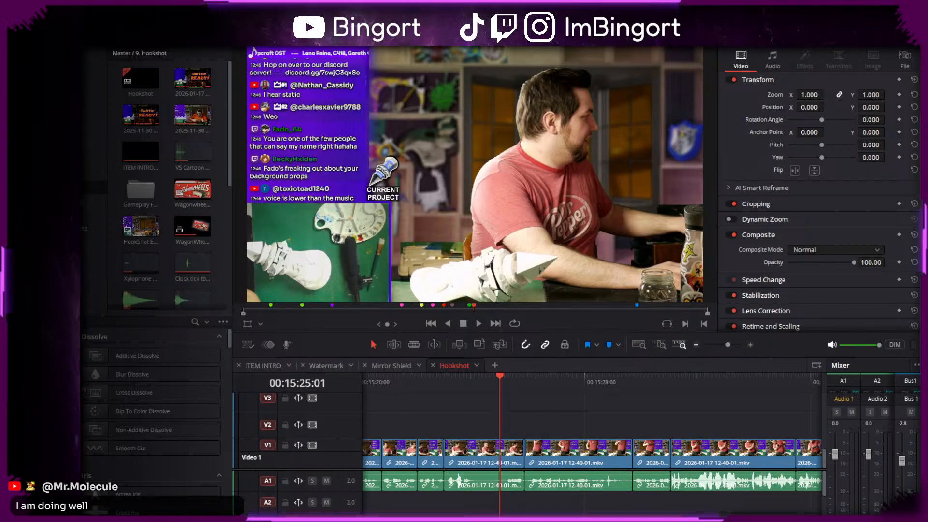
- Play back the edited section from the first clip after the title at 00:15:15:43 to check its pacing
scroll(501, 429, "down", 6)
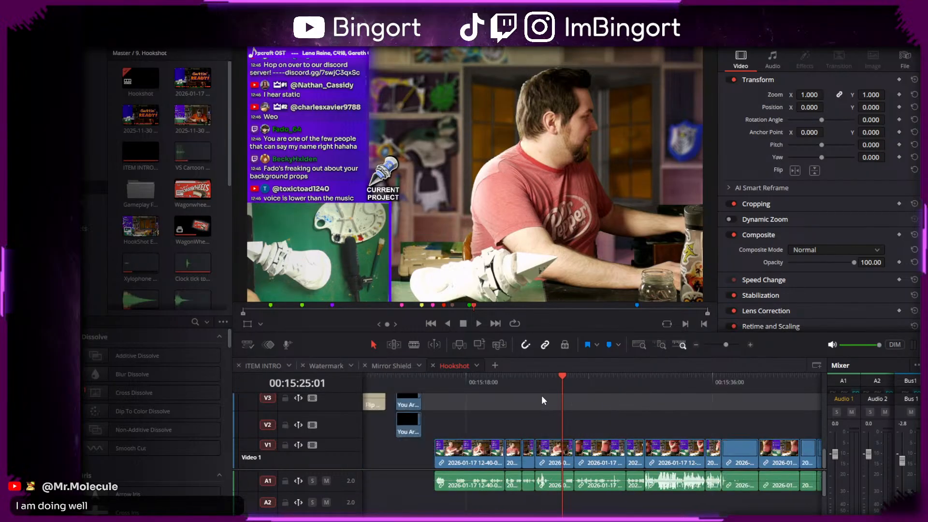
scroll(605, 414, "up", 2)
left_click(503, 384)
scroll(541, 416, "down", 3)
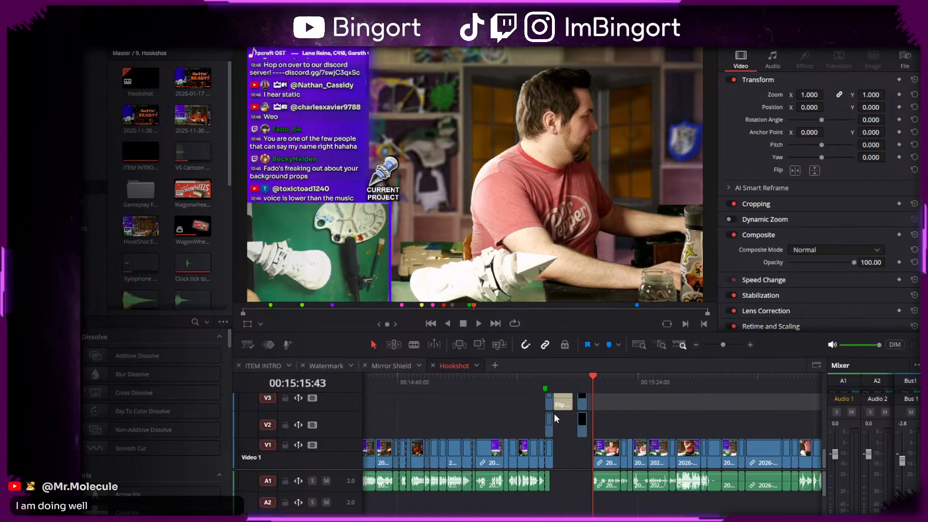
scroll(592, 416, "up", 5)
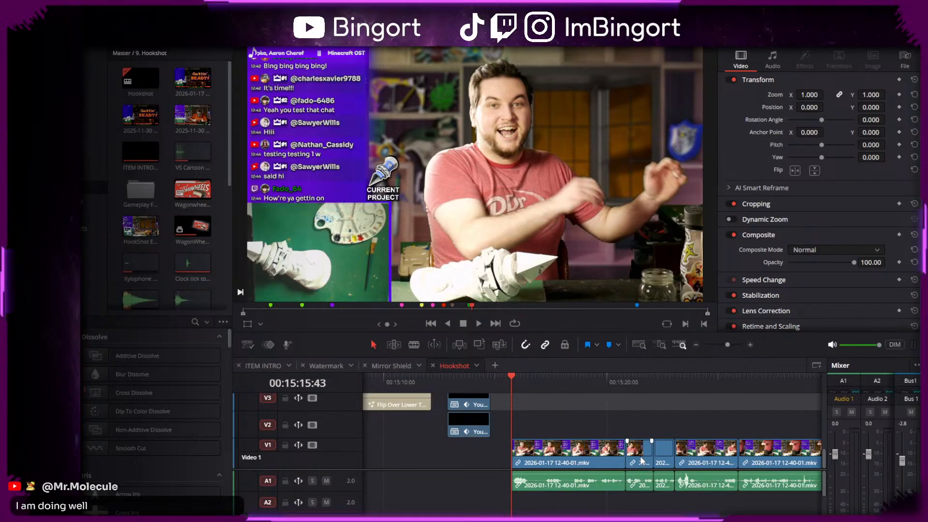
scroll(587, 412, "right", 3)
left_click(503, 385)
key("space")
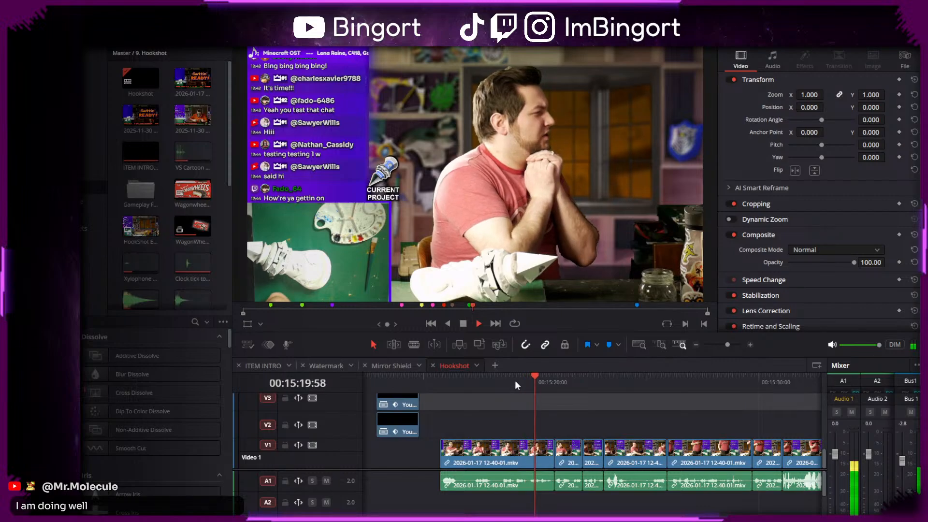
left_click_drag(599, 399, 505, 391)
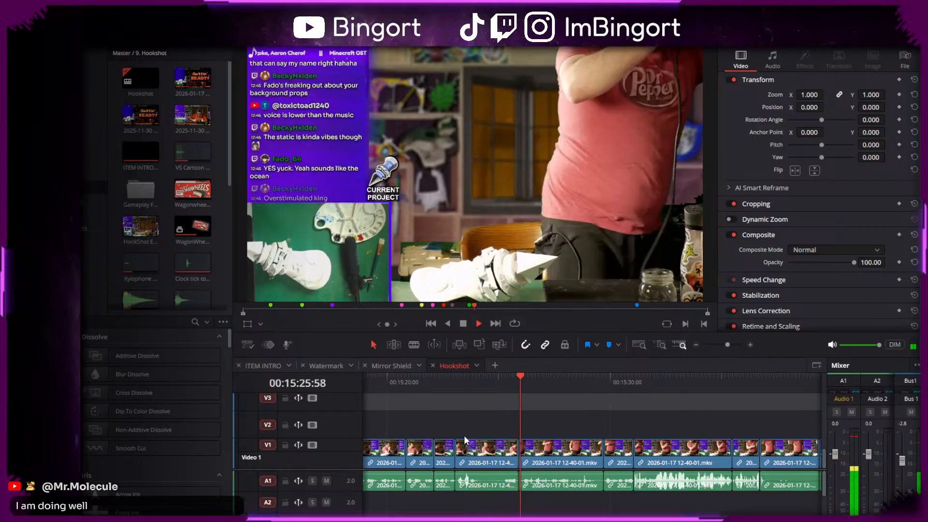
- Split the clip that starts at 00:15:23:03 at about 00:15:24, ripple-delete its remainder, and replay the cut
key("space")
key("b")
left_click(479, 460)
key("a")
left_click(488, 459)
key("Delete")
left_click(468, 385)
key("space")
left_click(457, 382)
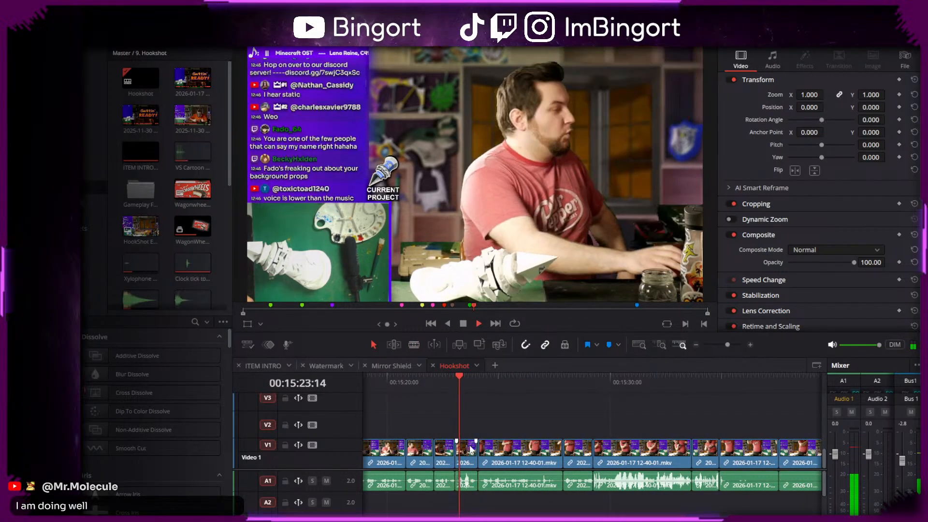
- Punch in on the short clip at 00:15:23:03 with zoom 1.900 and position X -442.969, Y -341.719, and play it back
left_click(470, 448)
key("space")
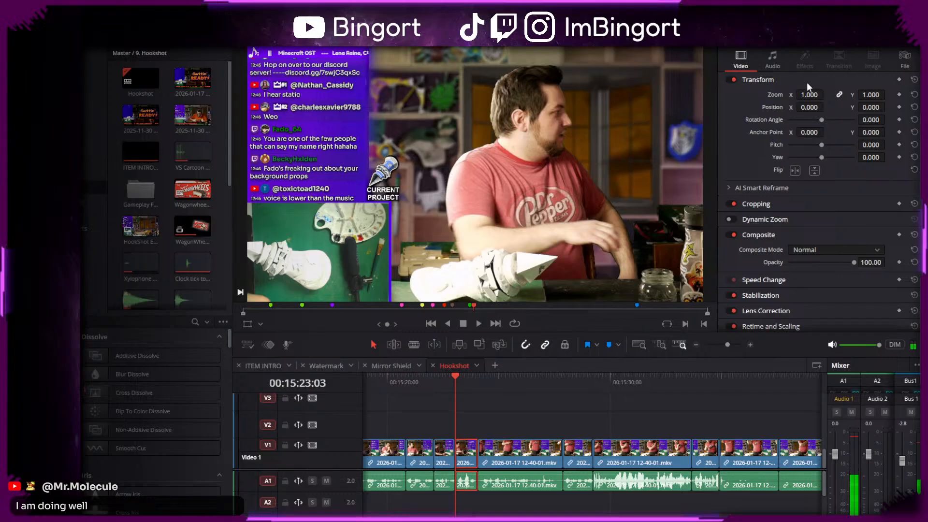
left_click(248, 324)
left_click_drag(810, 95, 853, 95)
left_click_drag(565, 138, 482, 196)
key("space")
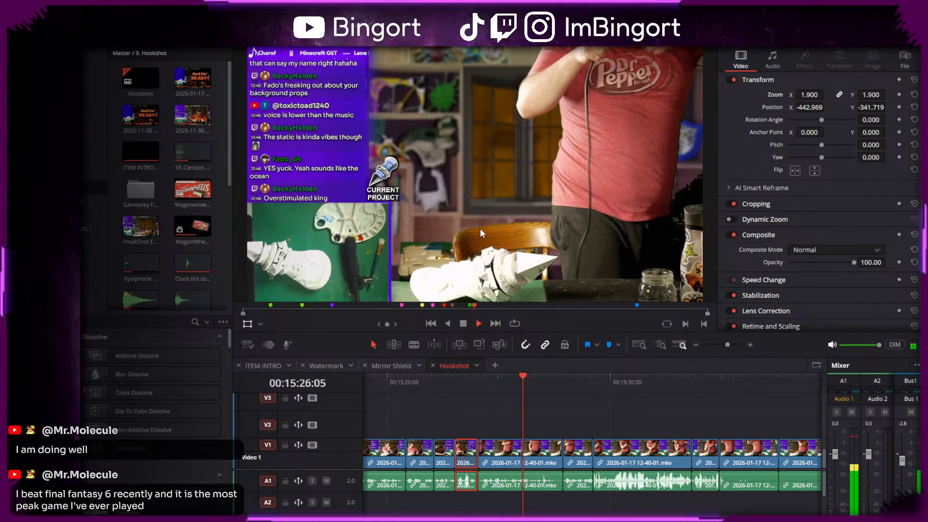
key("space")
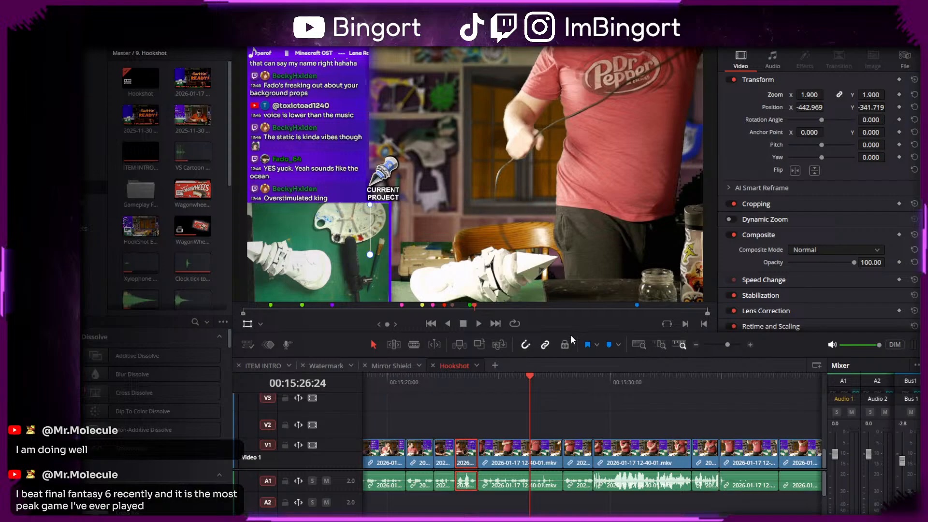
- Play back the standing microphone clips from about 00:15:25:42 to just before 00:15:30, checking the cuts and audio level
scroll(573, 419, "right", 5)
scroll(472, 392, "left", 2)
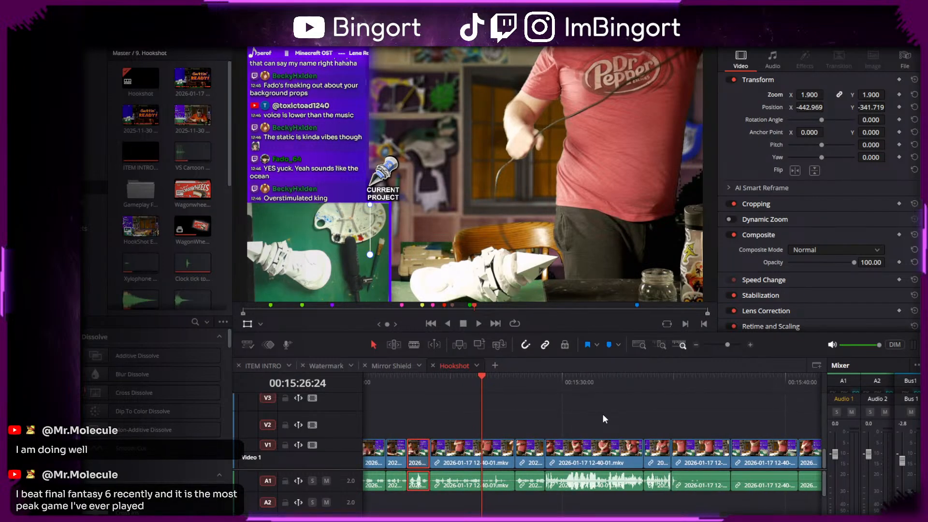
left_click(541, 414)
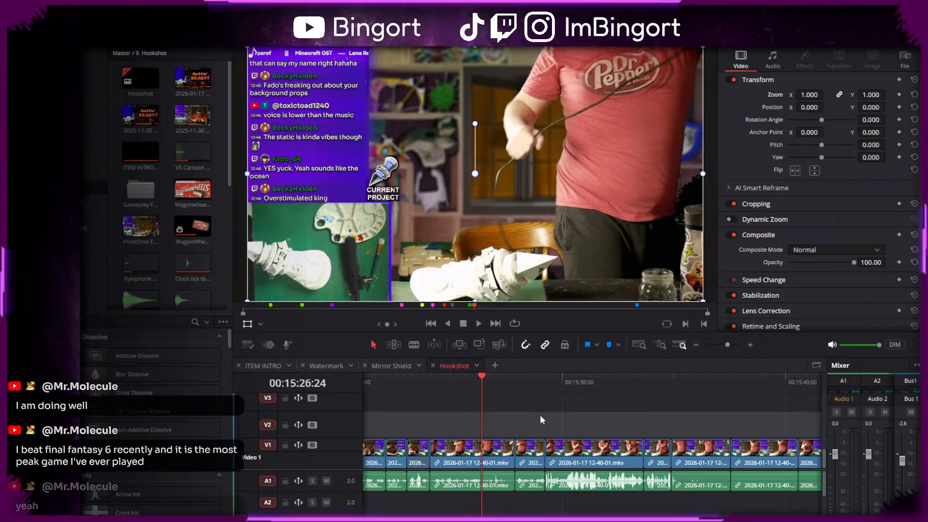
scroll(526, 414, "right", 2)
left_click(443, 380)
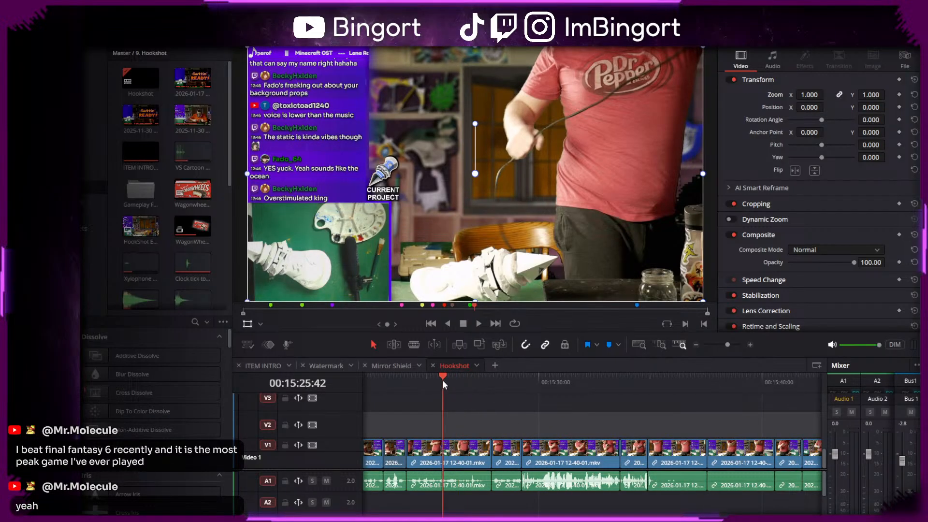
key("space")
key("space")
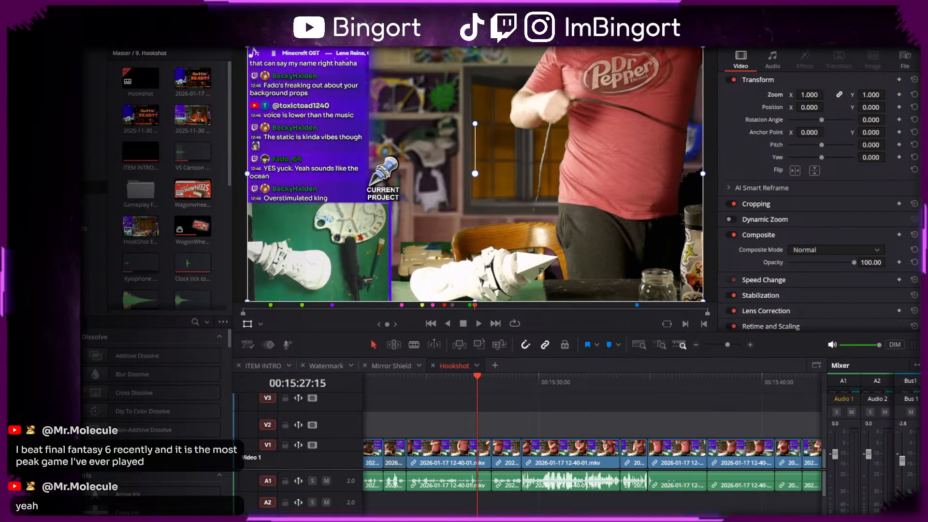
scroll(528, 403, "left", 1)
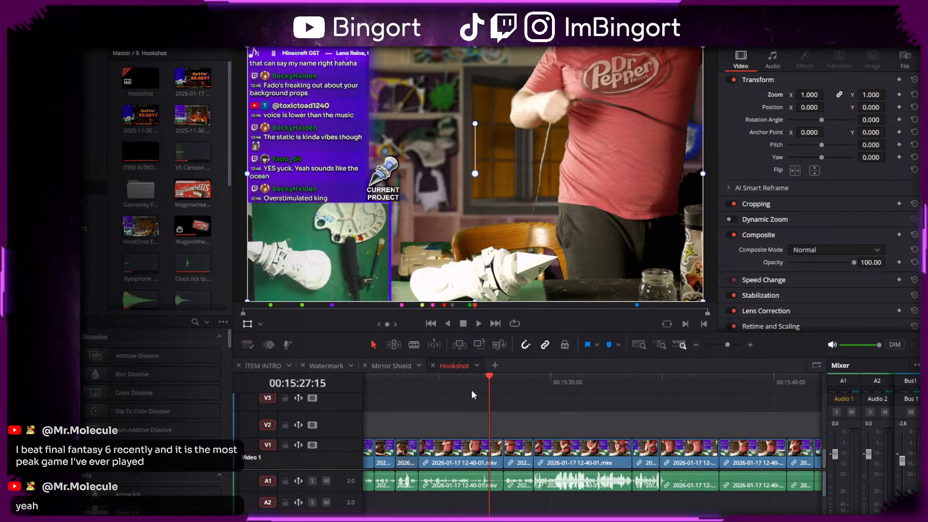
left_click(477, 389)
key("space")
scroll(480, 398, "right", 4)
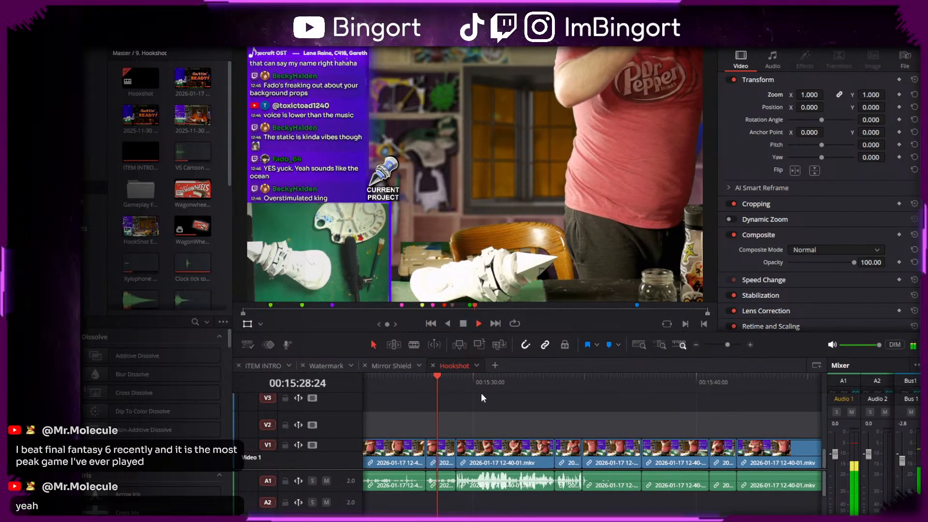
key("space")
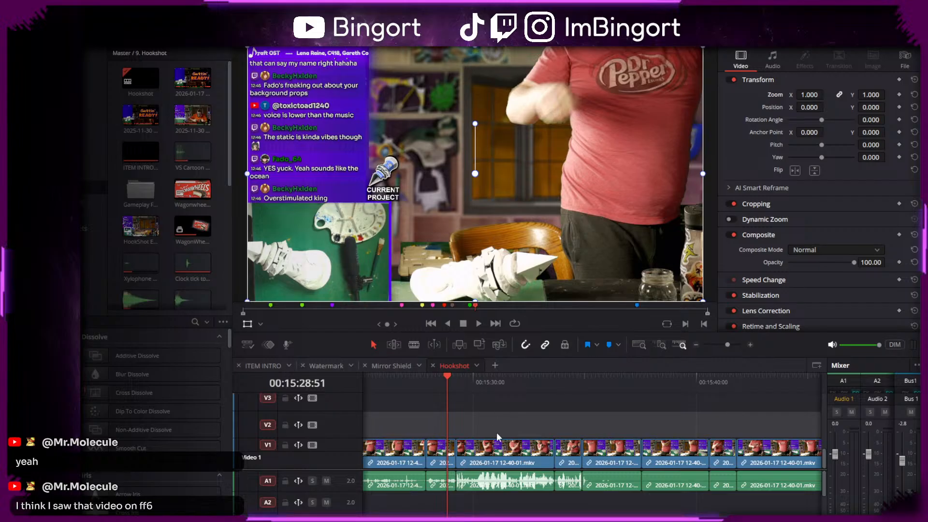
scroll(503, 422, "left", 1)
scroll(542, 413, "left", 1)
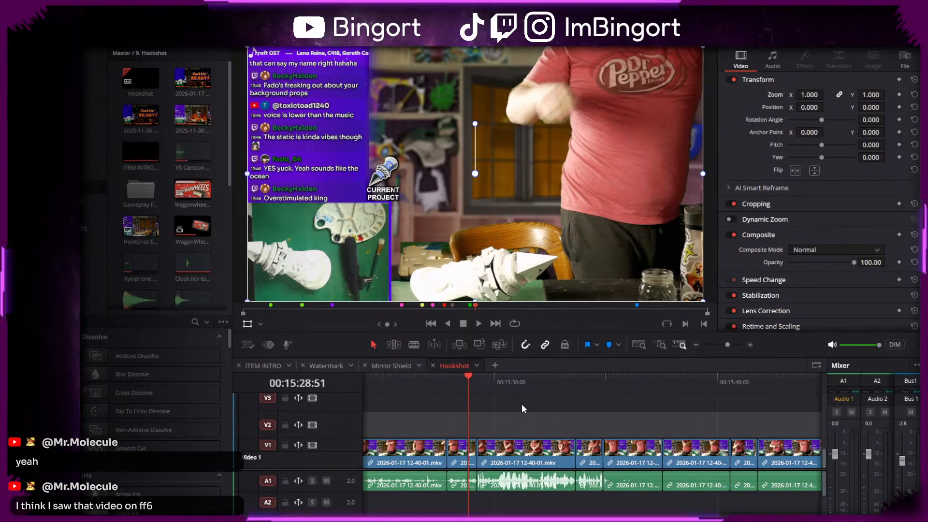
left_click_drag(465, 383, 432, 383)
key("space")
scroll(471, 404, "left", 1)
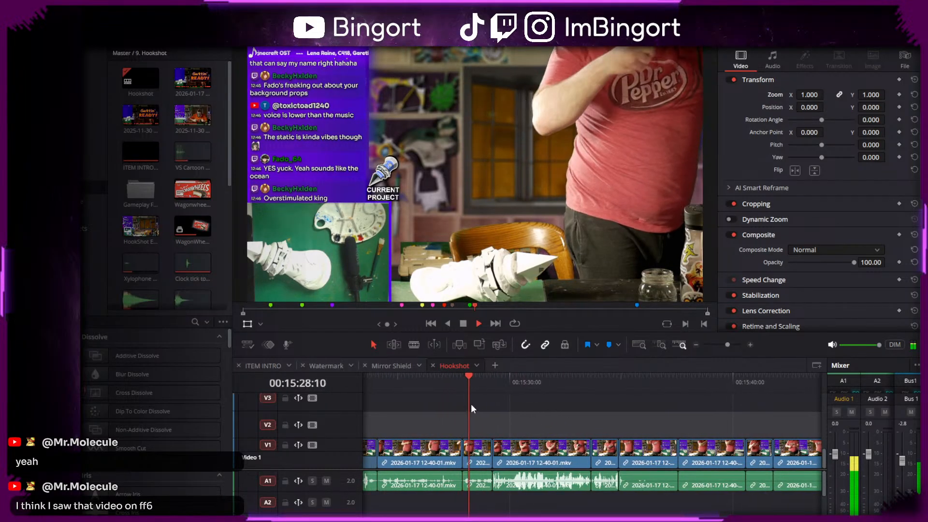
scroll(526, 404, "right", 1)
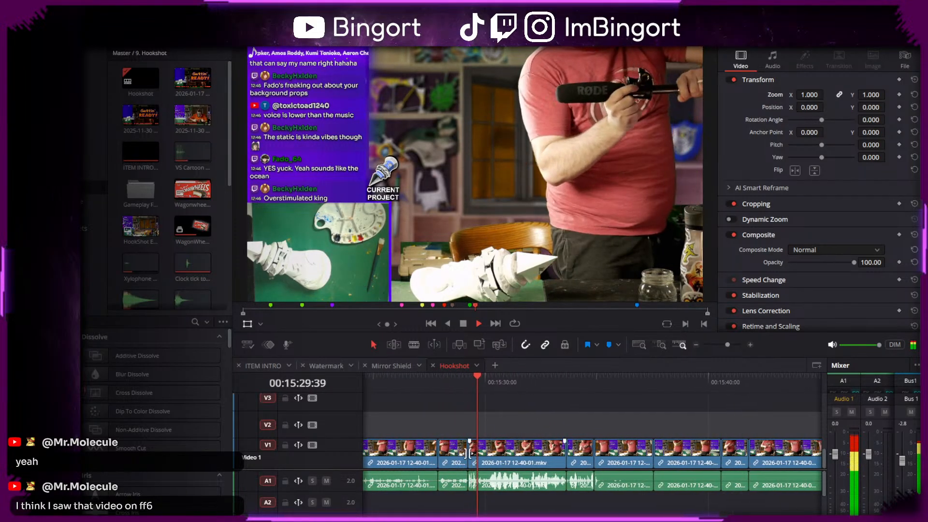
- Reduce the volume of the loud microphone clip around 00:15:30 to -6.0 and listen to it
left_click(525, 478)
left_click_drag(496, 382, 488, 388)
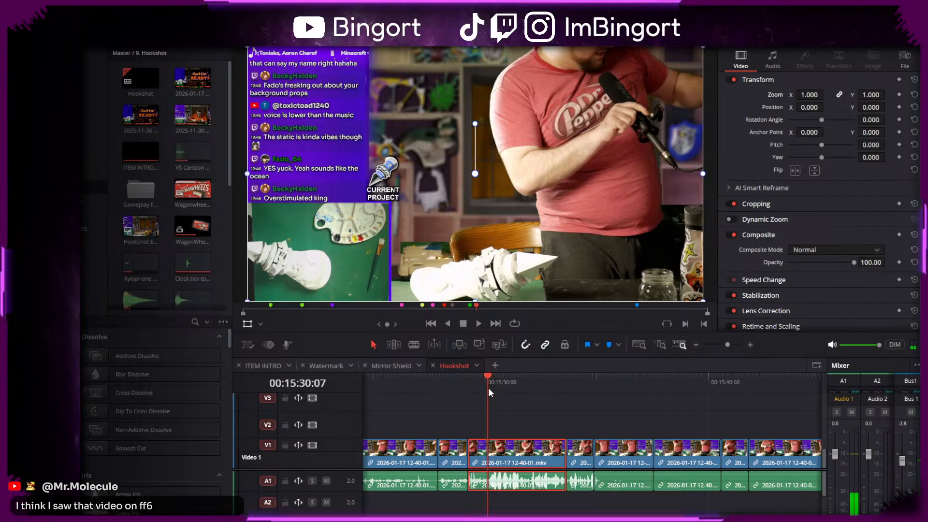
key("space")
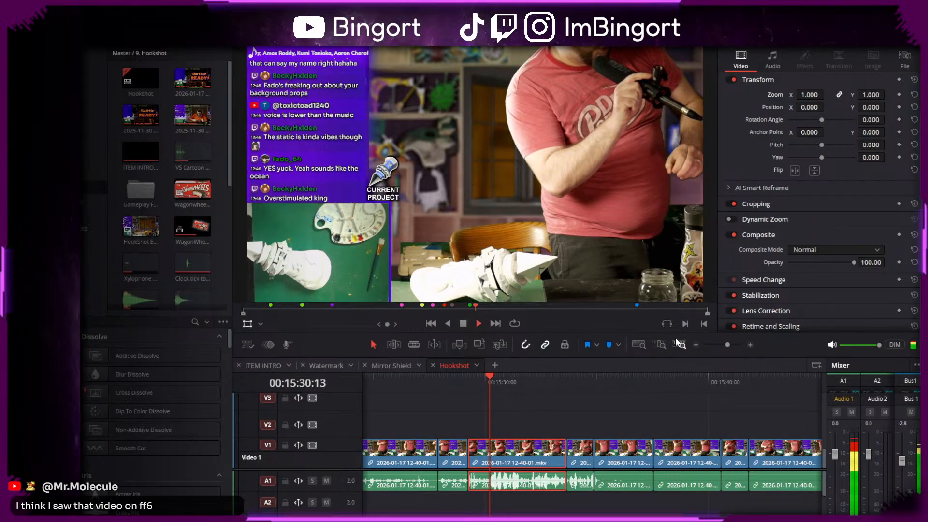
left_click(773, 60)
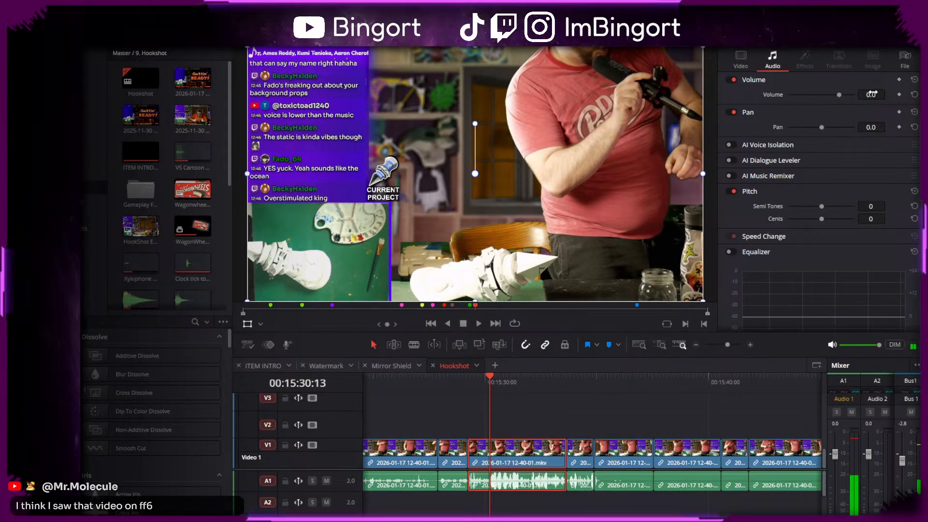
left_click_drag(871, 95, 892, 92)
key("space")
key("space")
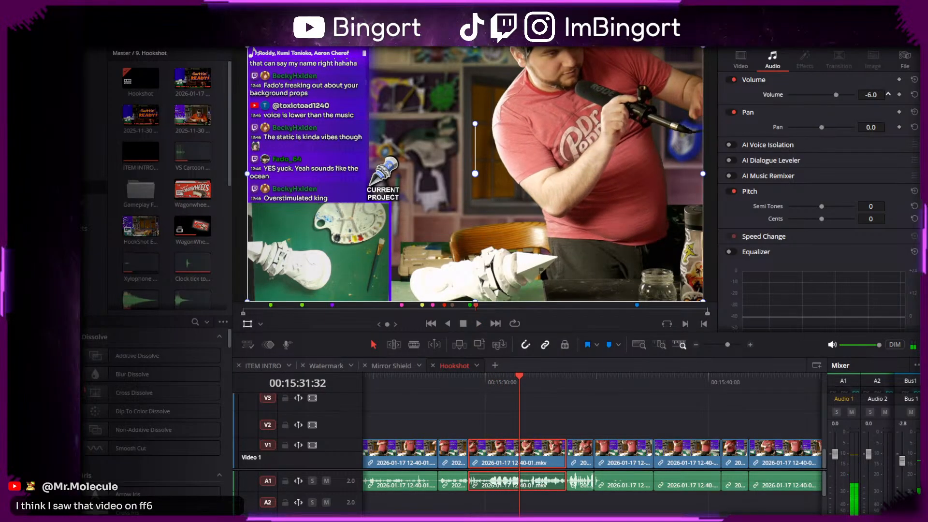
- Apply the Distortion audio effect to the loud microphone clip around 00:15:30 and listen to it
scroll(165, 453, "down", 3)
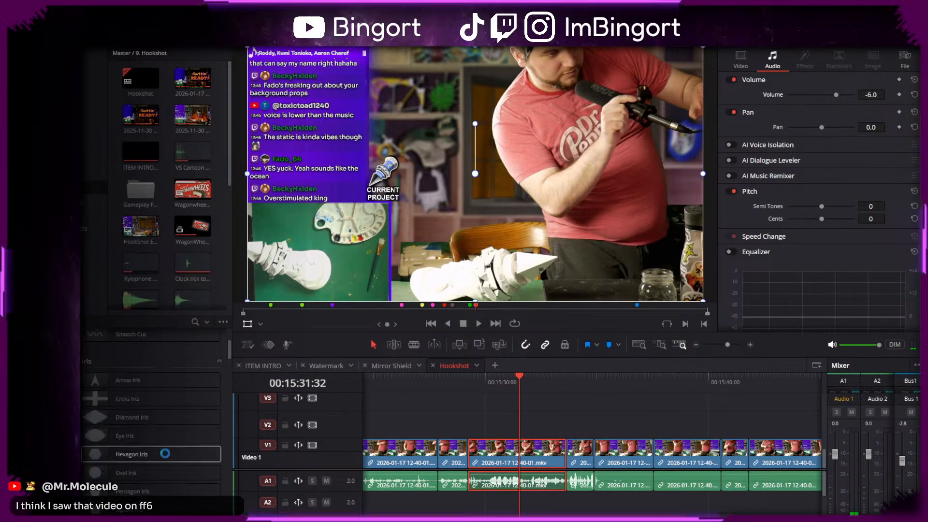
scroll(165, 454, "down", 10)
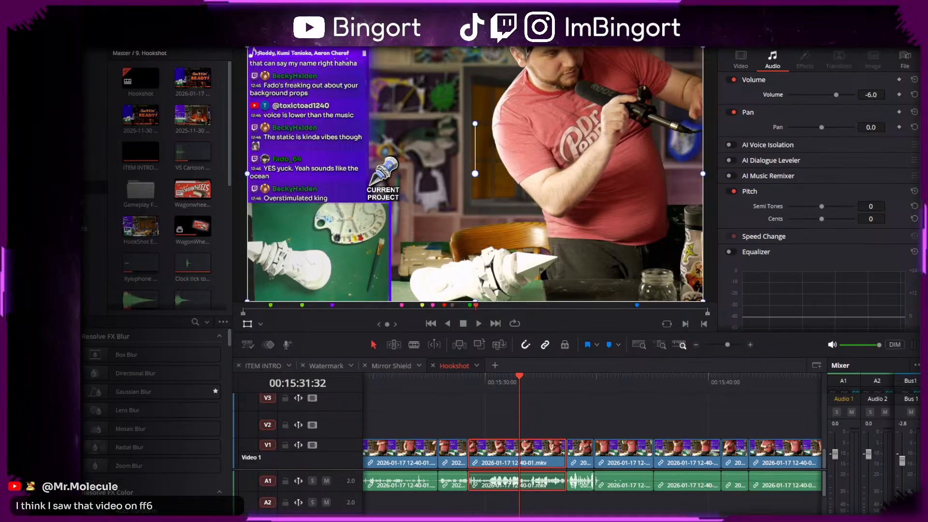
scroll(142, 416, "down", 10)
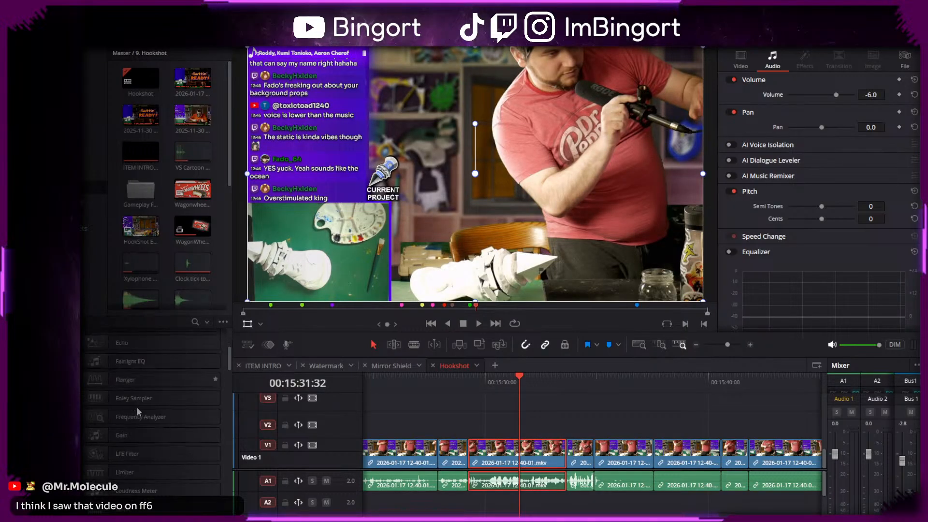
scroll(141, 416, "up", 2)
left_click_drag(132, 382, 545, 489)
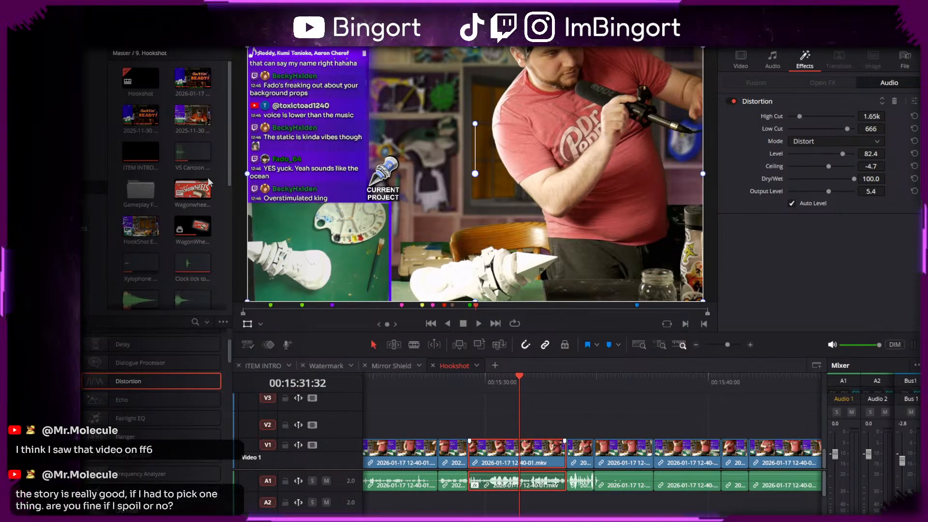
key("space")
key("space")
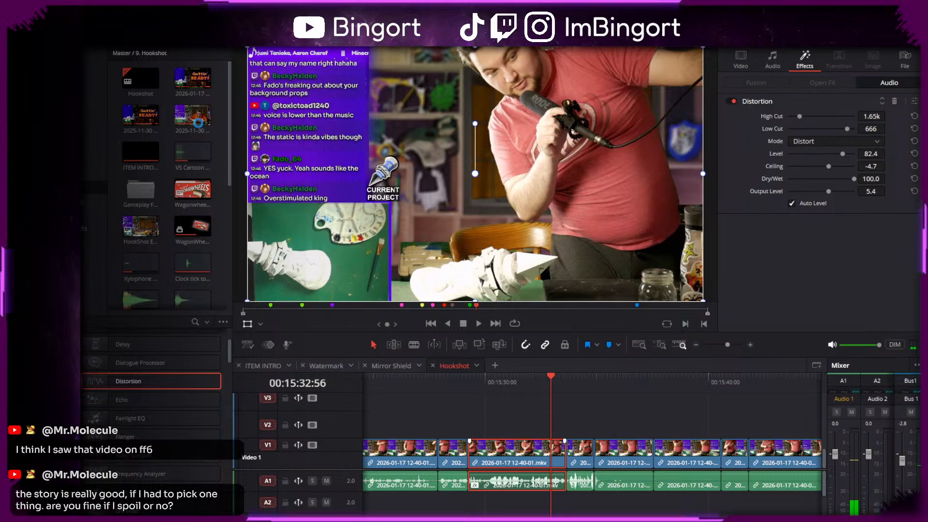
- Set the clip's Distortion to Destroy mode with High Cut 7.96k, Low Cut 64, Level 56.9, Ceiling -17.2 and Output Level 5.3, auditioning the sound
left_click(459, 387)
key("space")
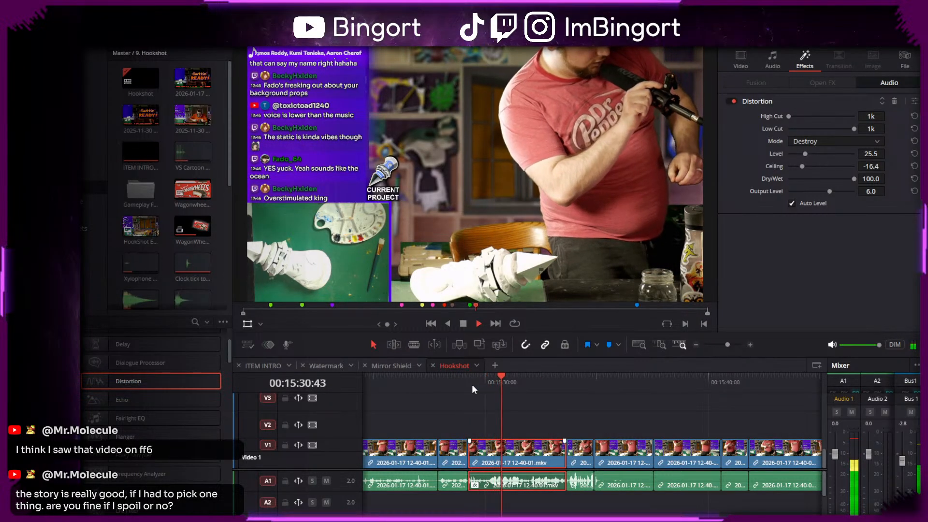
key("space")
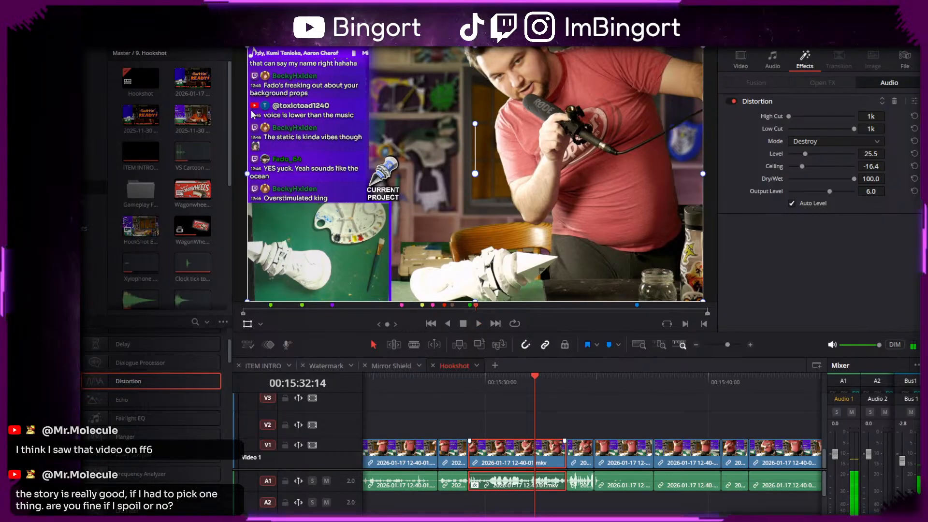
left_click(502, 388)
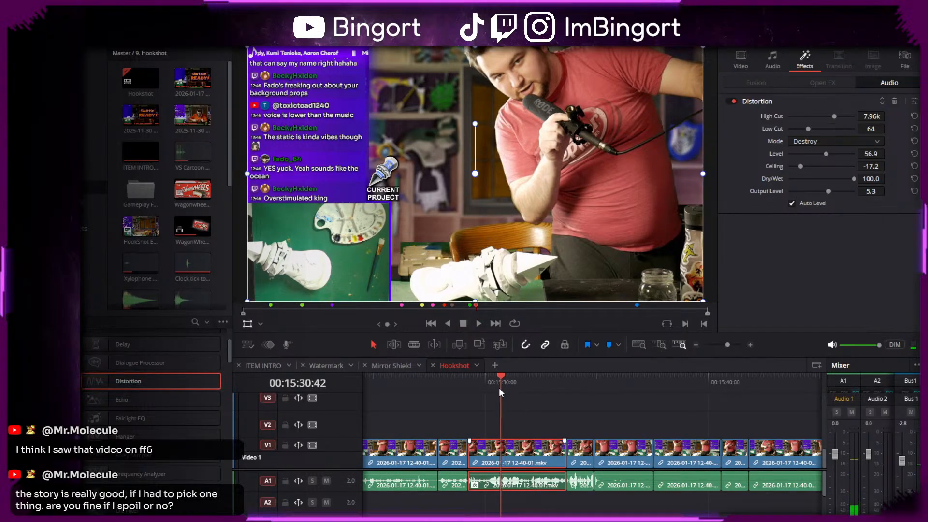
left_click(478, 390)
key("space")
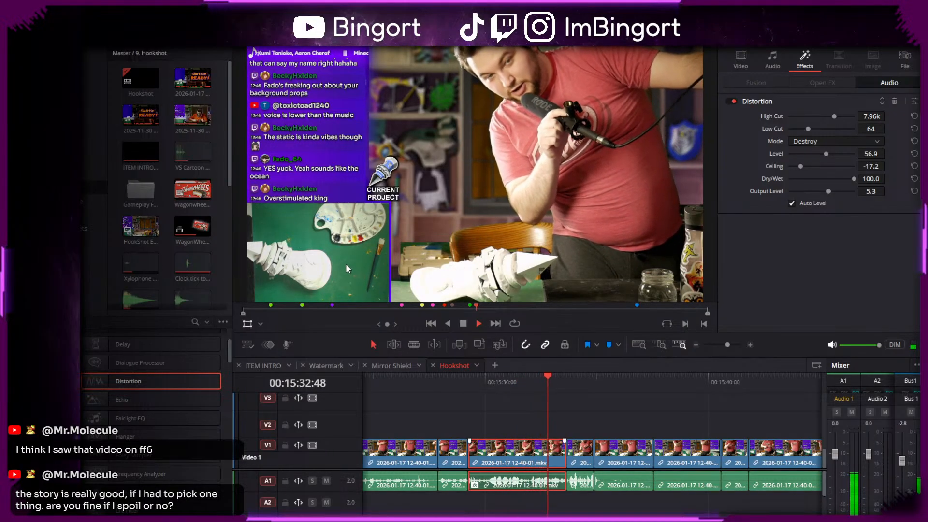
key("space")
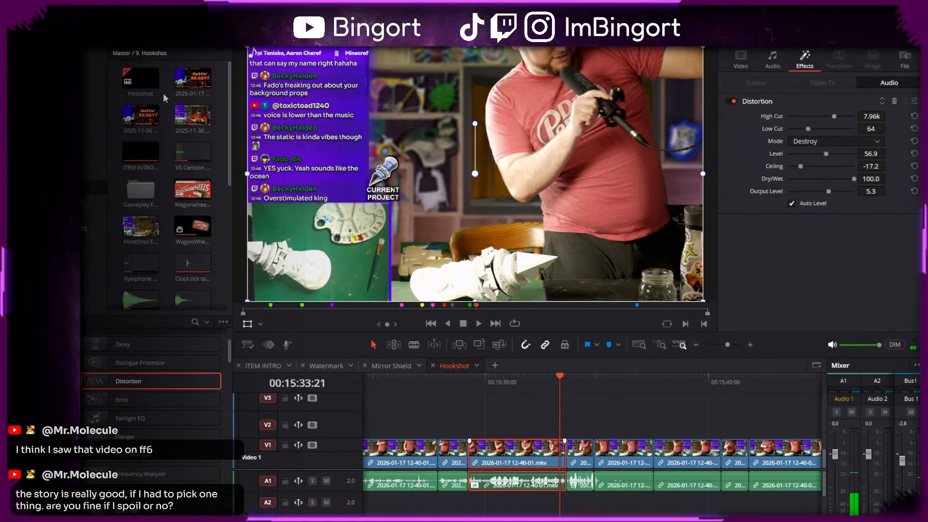
- Reduce the Distortion's Dry/Wet to 47.8 and Level to 46.9 while playing the microphone clip back
left_click_drag(376, 342, 274, 323)
left_click(469, 382)
key("space")
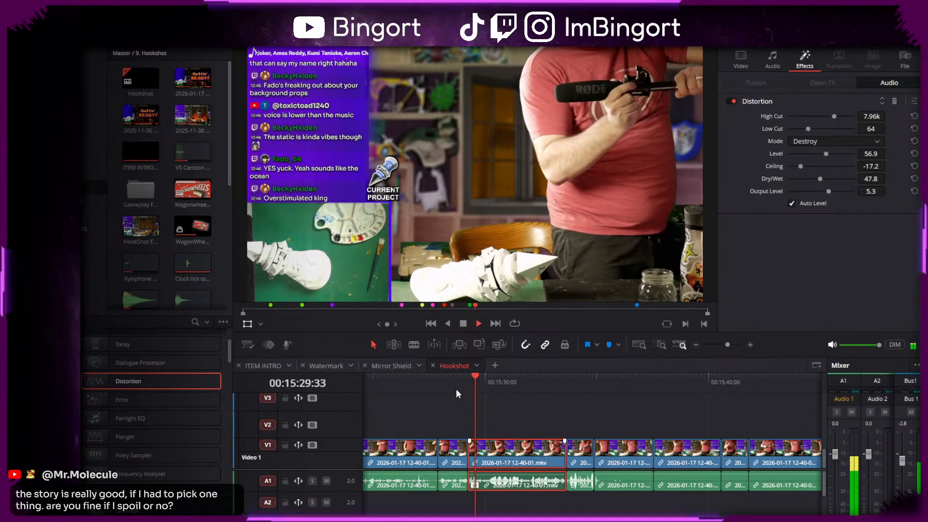
key("space")
key("space")
key("space")
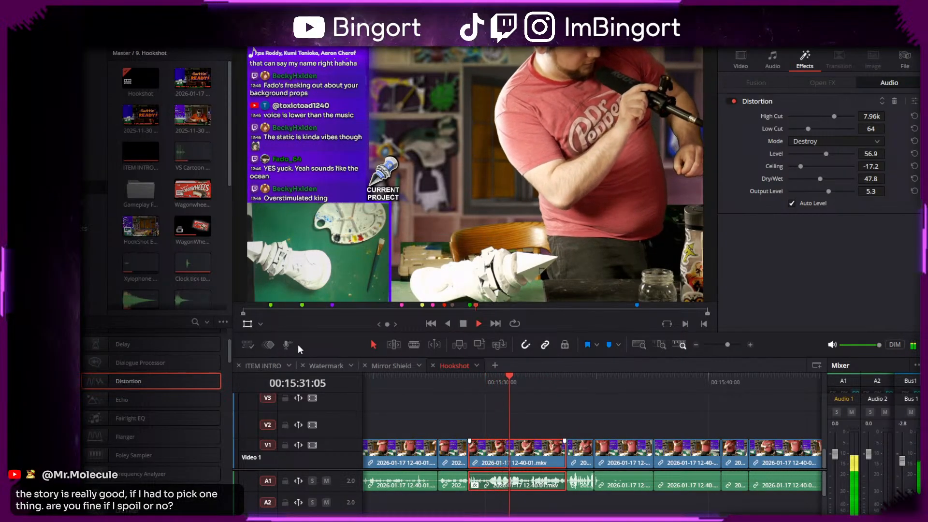
left_click_drag(298, 344, 280, 341)
key("space")
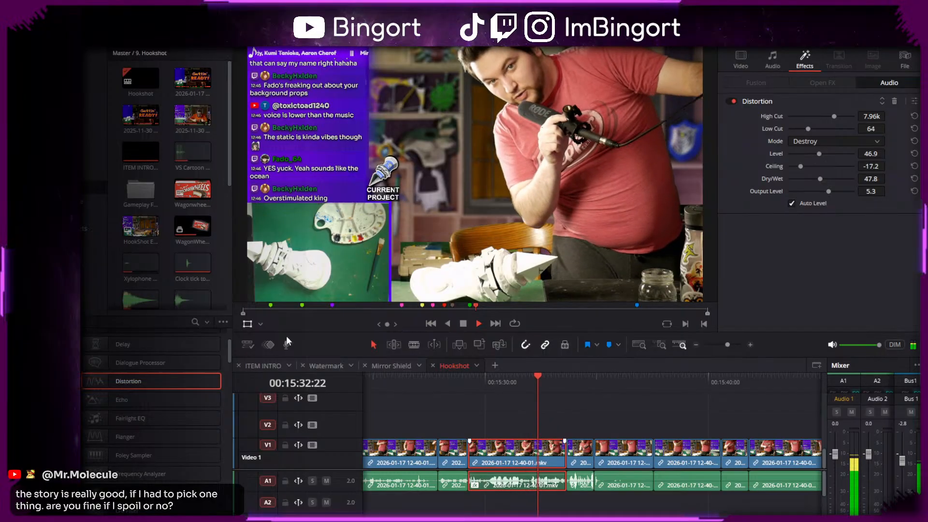
key("space")
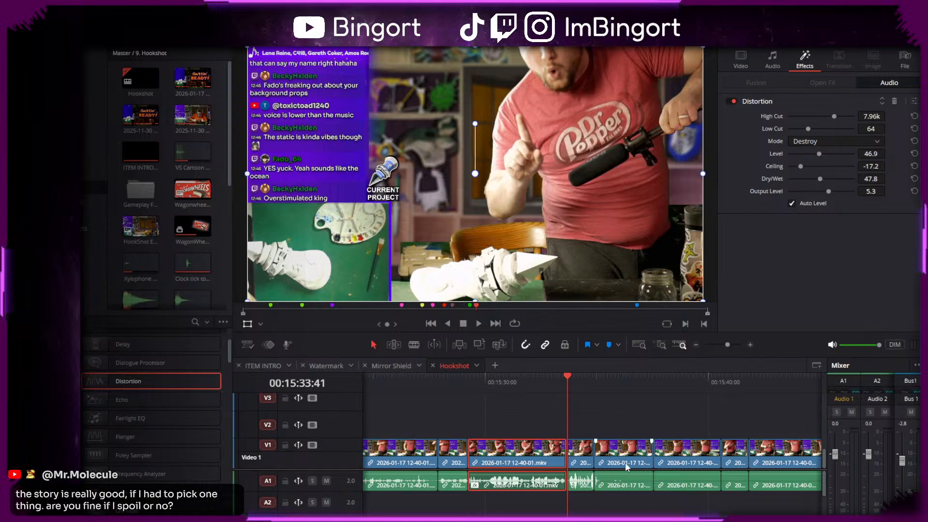
- Lower the volume of the short loud audio clip after the distorted one, around 00:15:34, to -4.0 and play it back
scroll(535, 407, "right", 3)
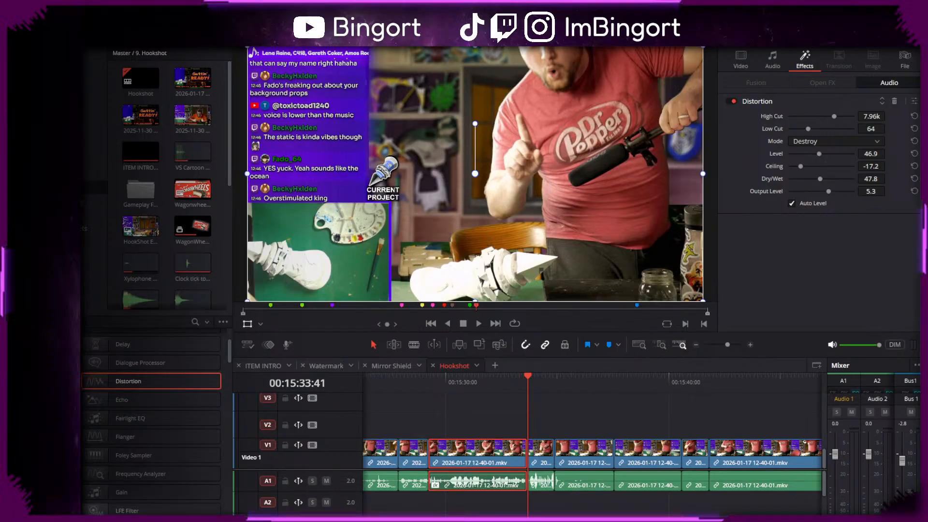
left_click(518, 379)
key("space")
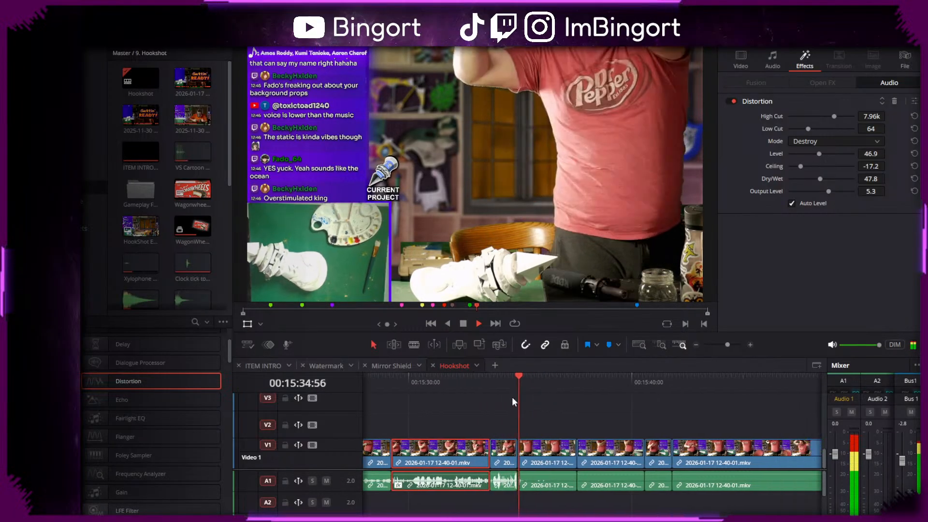
scroll(525, 403, "right", 1)
key("space")
left_click(458, 482, "alt")
key("alt+minus")
left_click_drag(877, 94, 869, 96)
left_click(457, 381)
key("space")
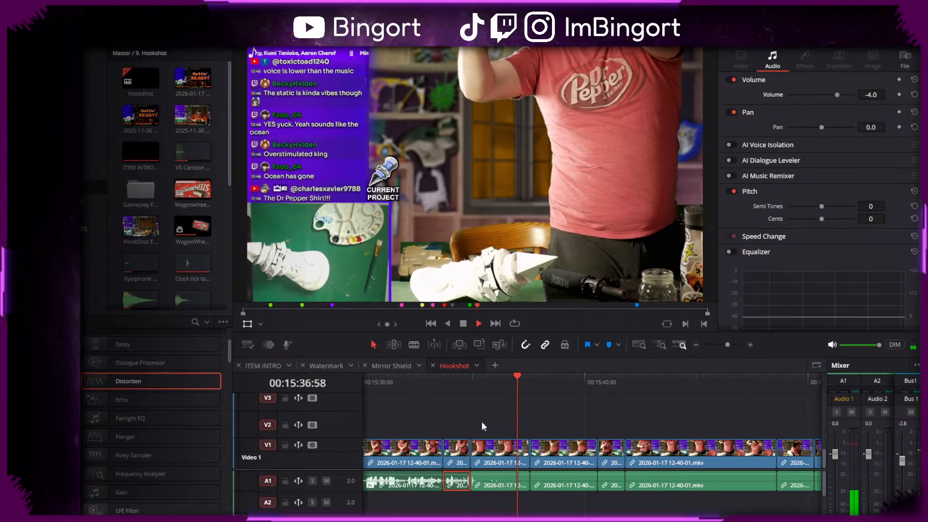
- Play back the clips between 00:15:34:53 and about 00:15:41:36 to judge what can be shortened
left_click(470, 382)
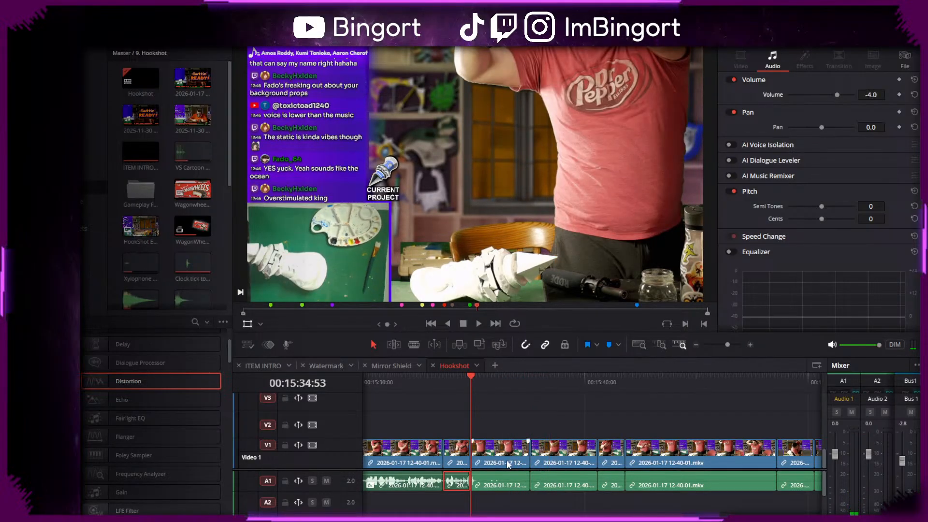
left_click(506, 486)
left_click(552, 480)
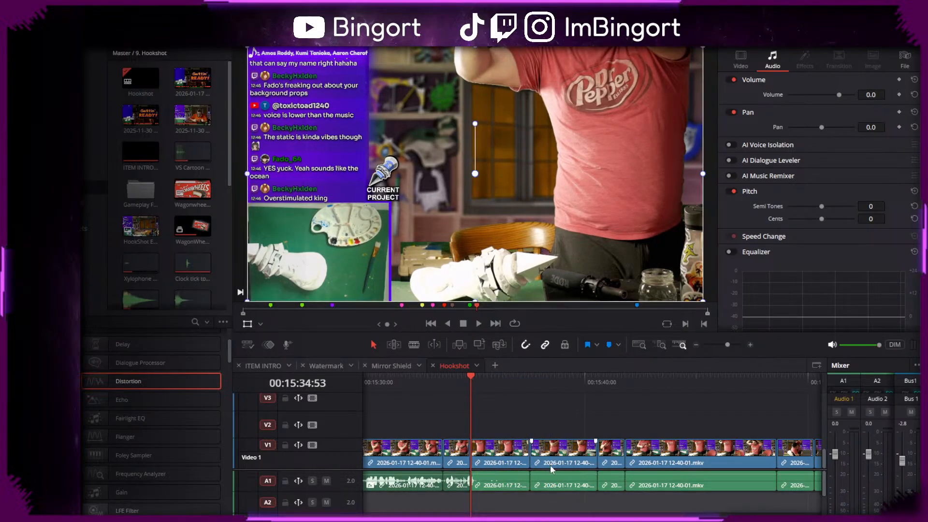
left_click(544, 378)
key("space")
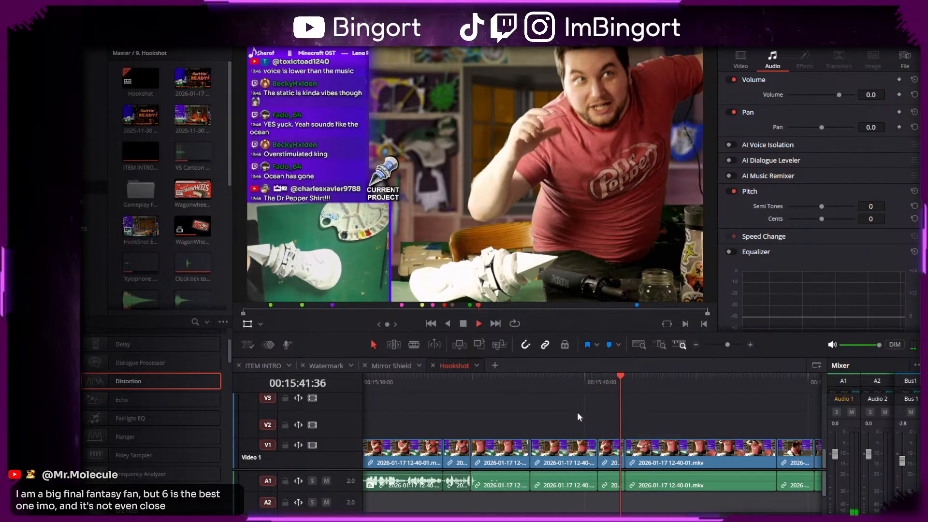
left_click(507, 386)
left_click(470, 385)
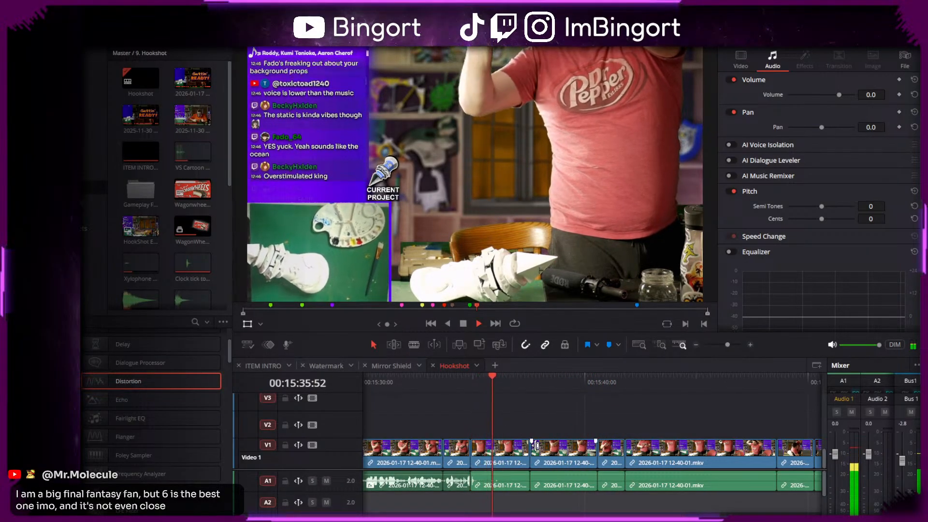
key("space")
- Delete the audio of the clip starting at about 00:15:34:53 and speed up its video with retime controls to end near 00:15:35:50
left_click(504, 483)
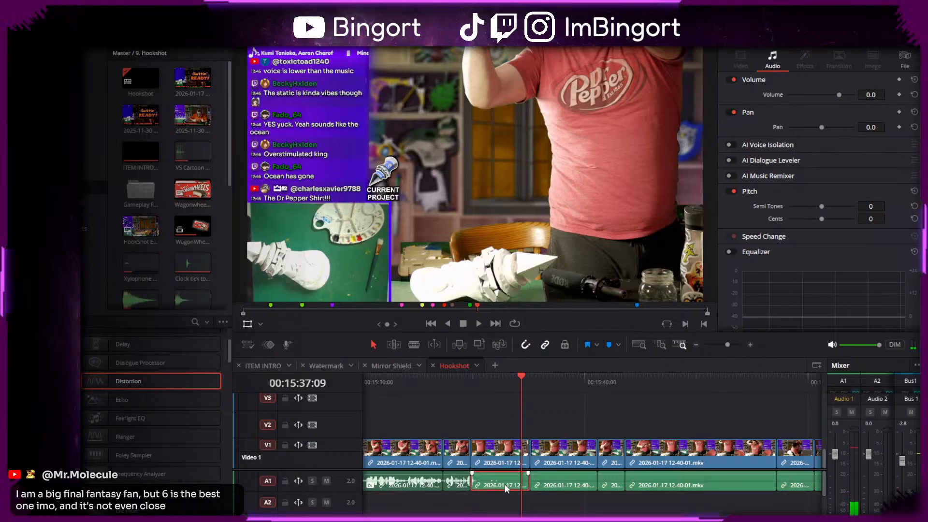
key("Delete")
left_click(501, 460)
key("ctrl+r")
left_click_drag(526, 428, 491, 429)
- Ripple-delete the gap after the sped-up clip and play the sequence on to about 00:15:39:49
left_click(473, 381)
key("space")
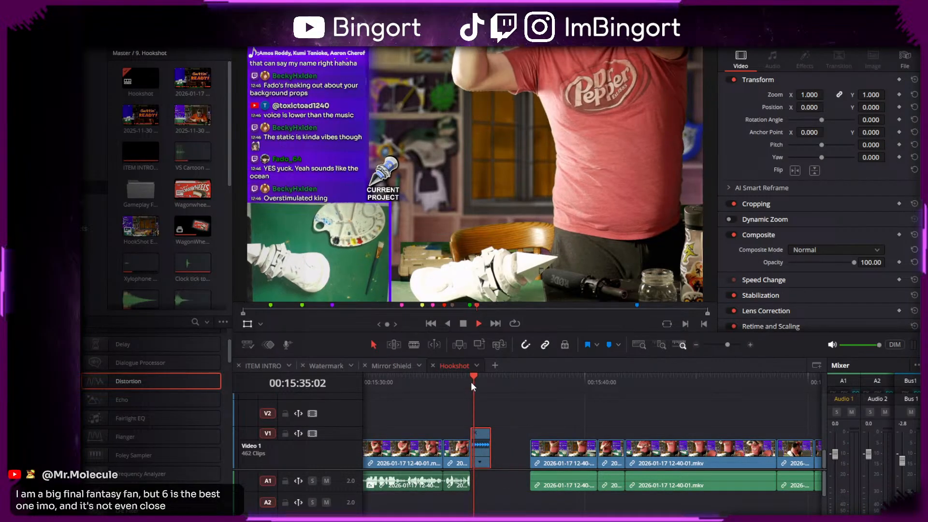
key("space")
left_click(511, 455)
key("Delete")
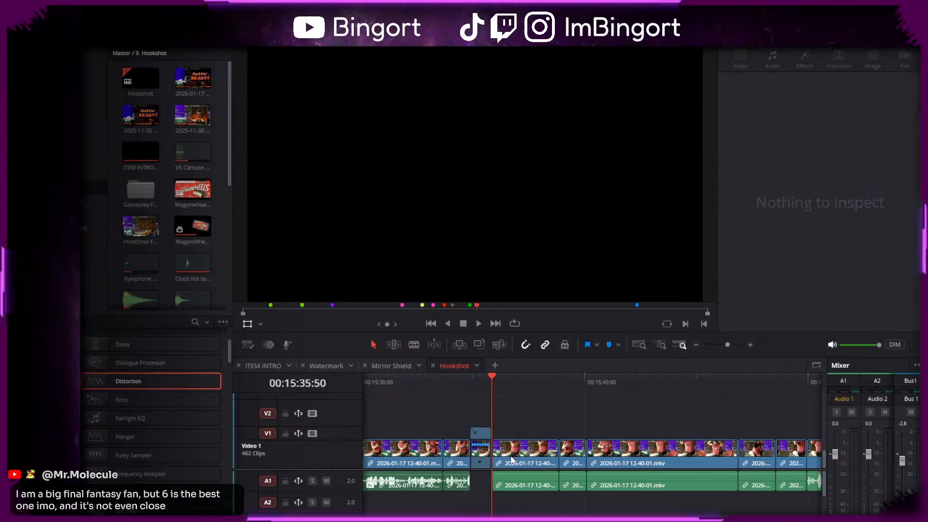
key("space")
left_click(506, 455)
left_click(491, 385)
key("space")
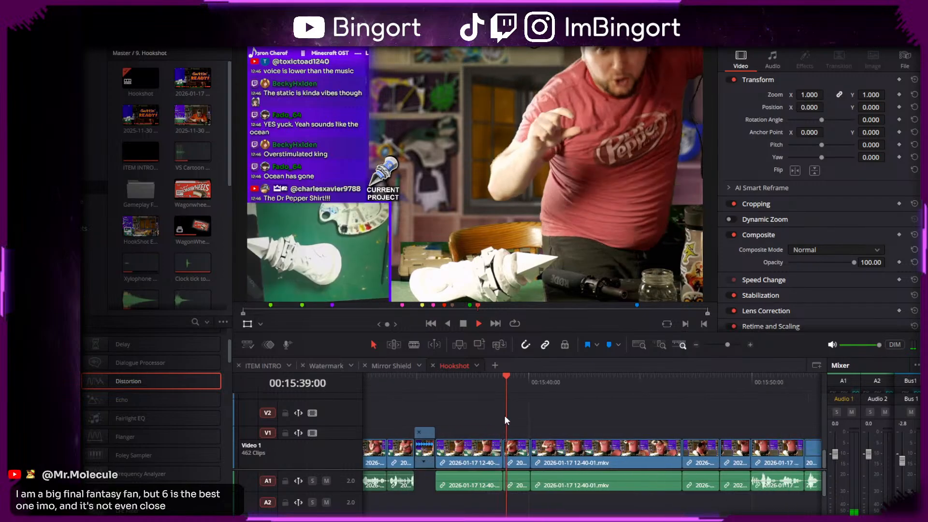
key("space")
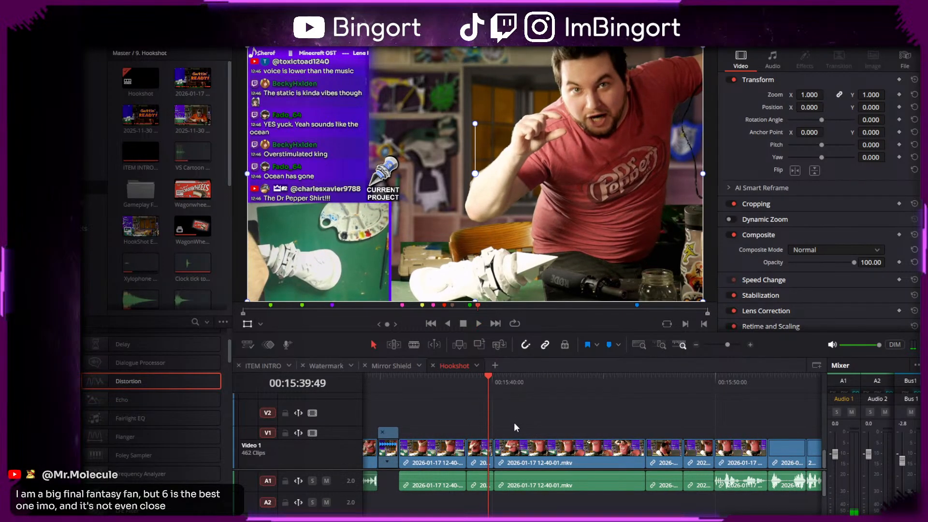
- Split the short clip before 00:15:40 near its end, ripple-delete the remainder, and replay the cut
left_click(469, 385)
key("space")
key("space")
key("b")
left_click(486, 449)
key("a")
left_click(490, 454)
key("Delete")
scroll(502, 424, "up", 3)
key("space")
key("space")
- Split the video of the short clip at 00:15:39:11 and select its second part
left_click(528, 381)
key("space")
key("space")
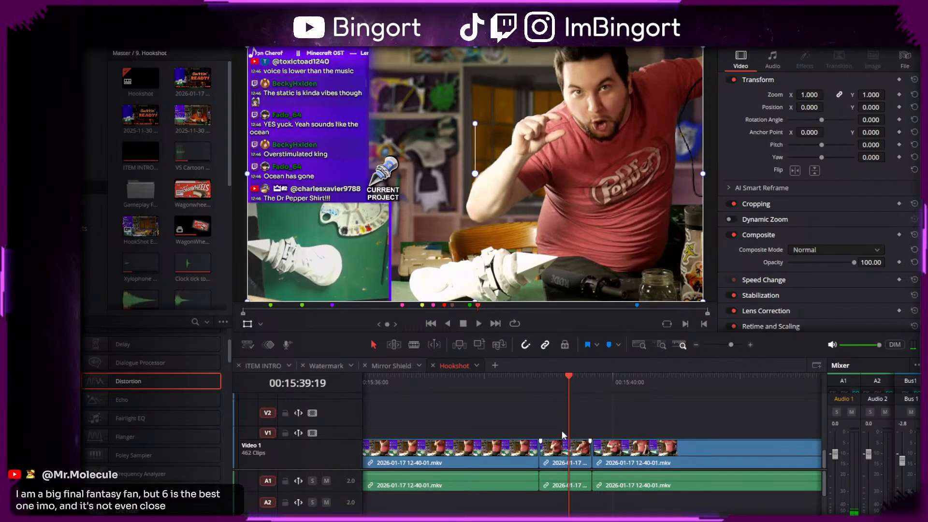
left_click(562, 385)
key("b")
left_click(565, 449)
key("a")
left_click(577, 448)
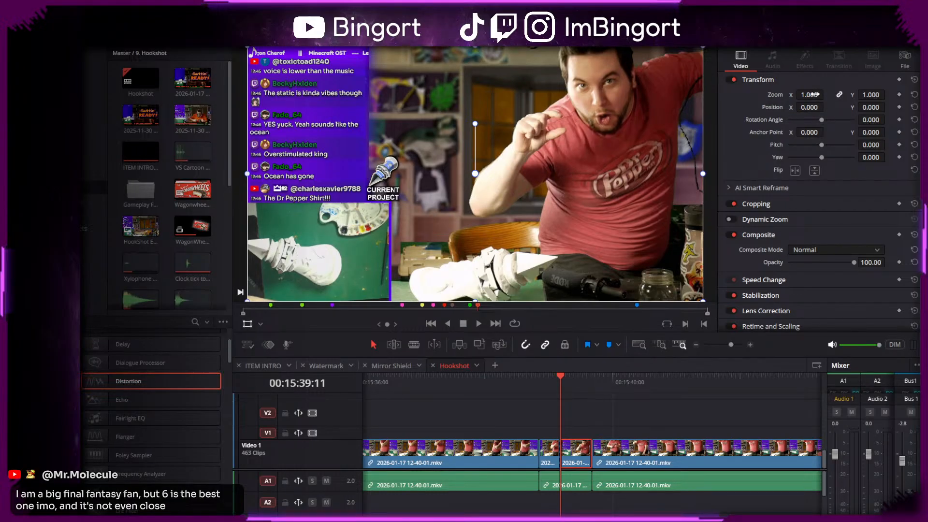
- Punch in on the selected part with zoom 1.560 and position X -512.578, Y -288.984, and play it back
left_click_drag(815, 95, 842, 94)
left_click_drag(634, 134, 569, 165)
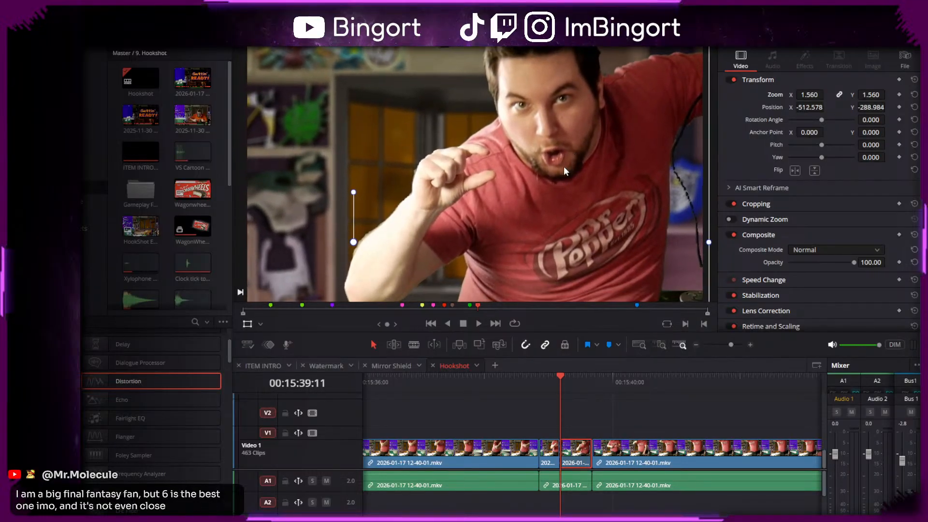
left_click(502, 376)
key("space")
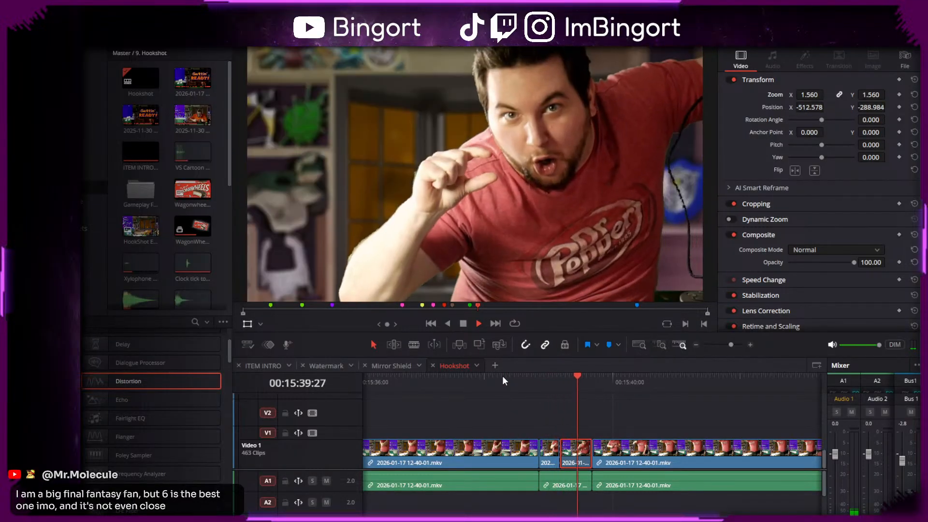
key("space")
- Review the long clip that follows the punch-in, up to about 00:15:42:28, to find where its useful action starts
left_click_drag(618, 415, 375, 403)
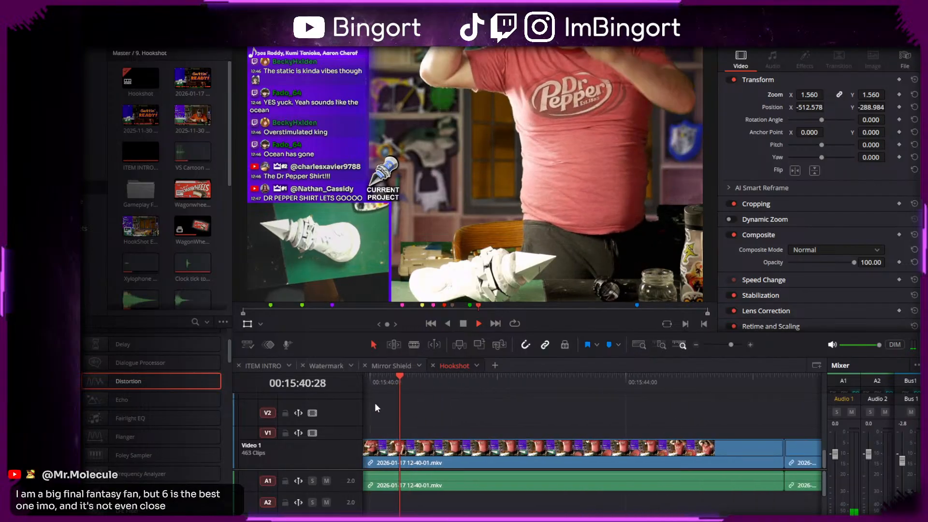
left_click_drag(477, 438, 505, 411)
scroll(559, 477, "down", 3)
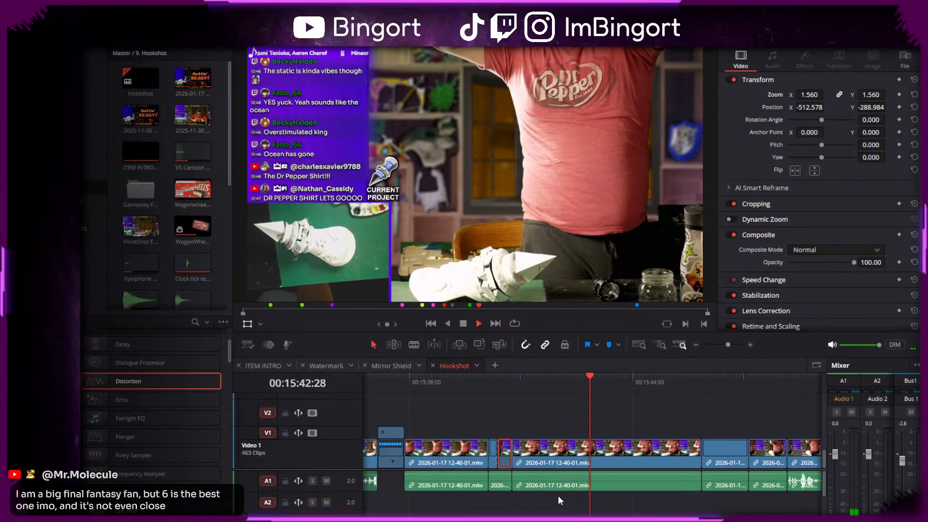
left_click(593, 511)
mouse_move(595, 511)
left_mouse_down()
mouse_move(552, 507)
mouse_move(581, 521)
left_mouse_up()
key("space")
left_click(543, 384)
key("space")
key("space")
- Split the long clip after the punch-in, ripple-delete its opening part, and replay the result
left_click_drag(543, 381, 525, 393)
key("b")
left_click(524, 460)
key("a")
left_click(494, 454)
key("Delete")
key("space")
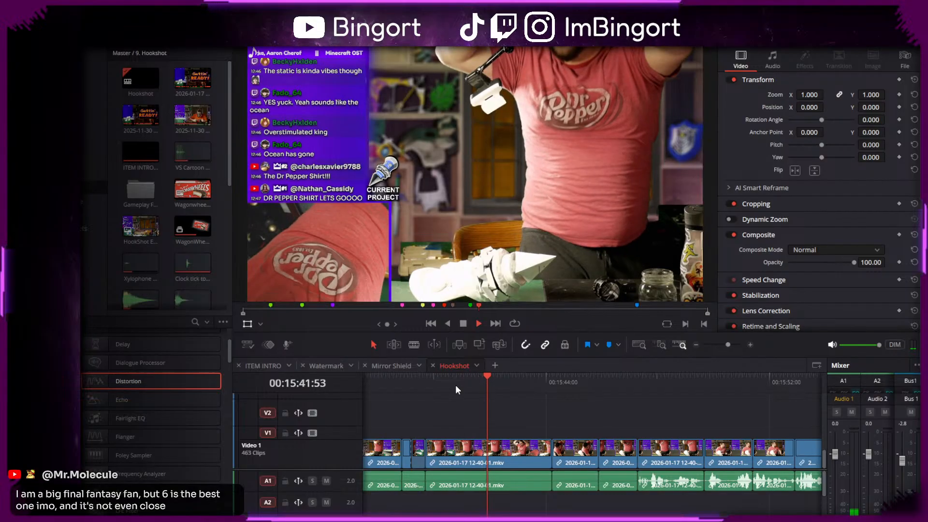
key("space")
- Play back the long clip after the earlier punch-in, stepping frame by frame to 00:15:42:37
left_click_drag(508, 388, 483, 387)
key("space")
left_click(498, 387)
key("space")
key("space")
key("space")
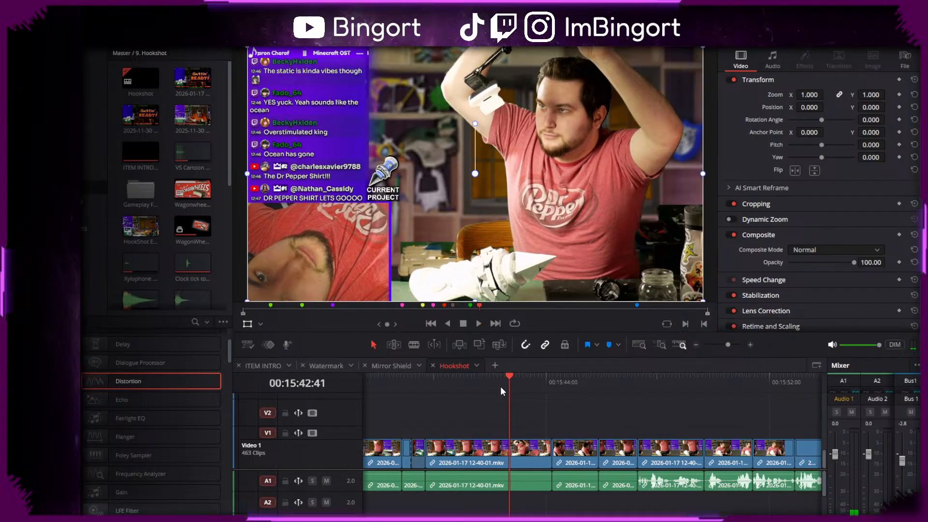
key("Left")
key("Left")
key("Left")
key("Left")
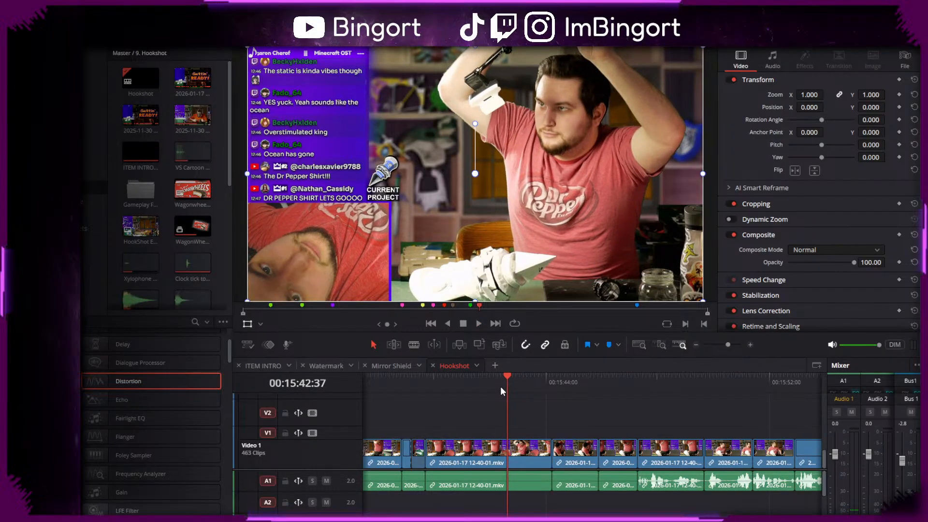
- Inspect the main and small inset camera pictures up close in the preview at 00:15:42:37
scroll(576, 114, "up", 2)
scroll(555, 138, "down", 1)
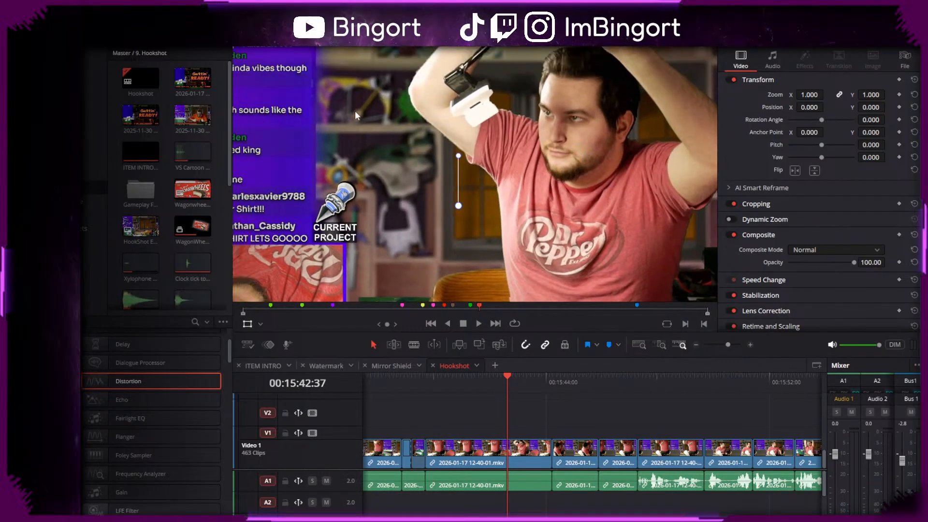
scroll(532, 88, "down", 2)
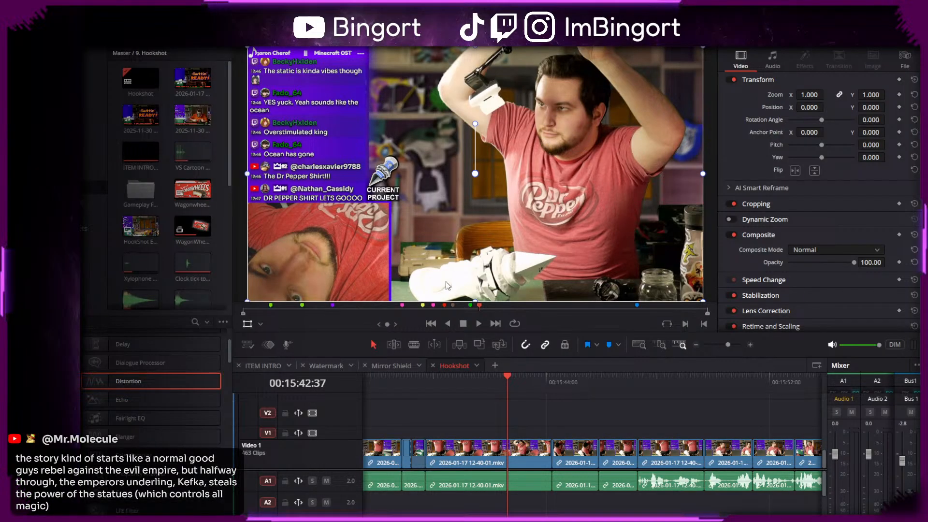
scroll(292, 270, "up", 5)
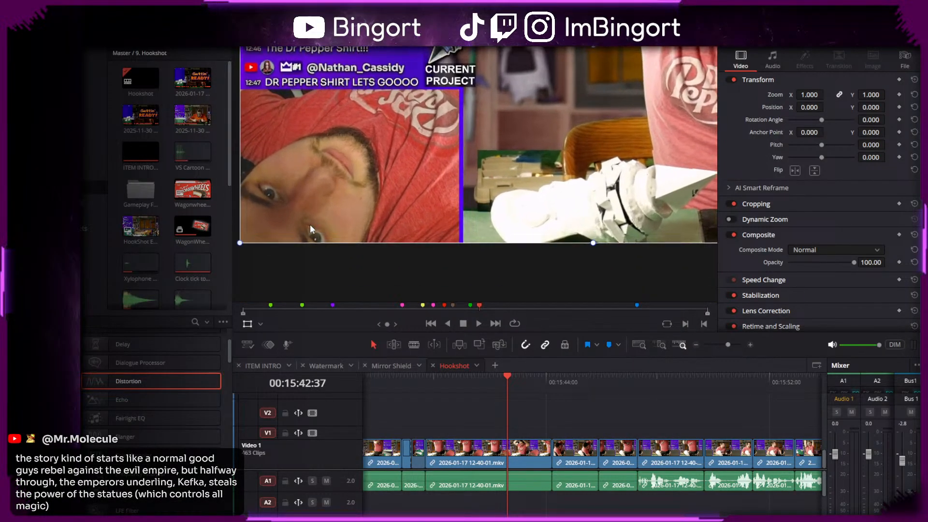
scroll(358, 183, "down", 2)
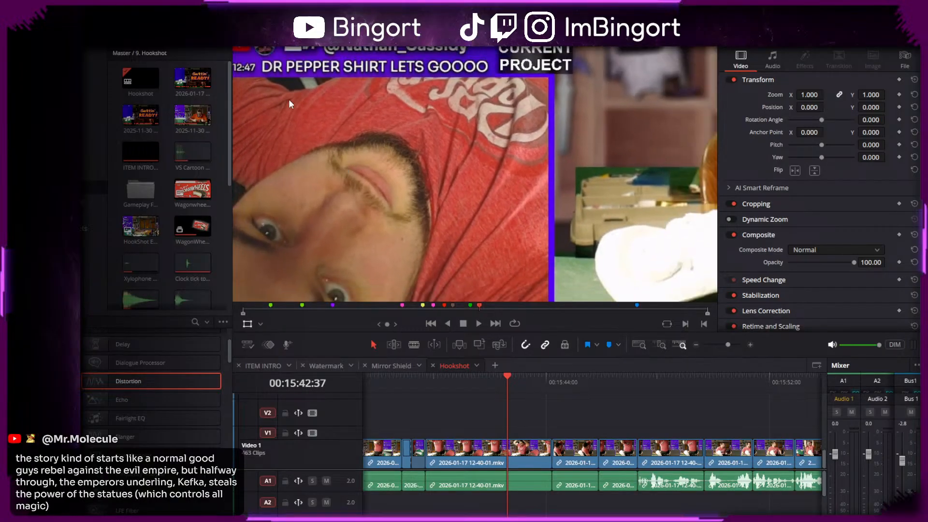
left_click(302, 54)
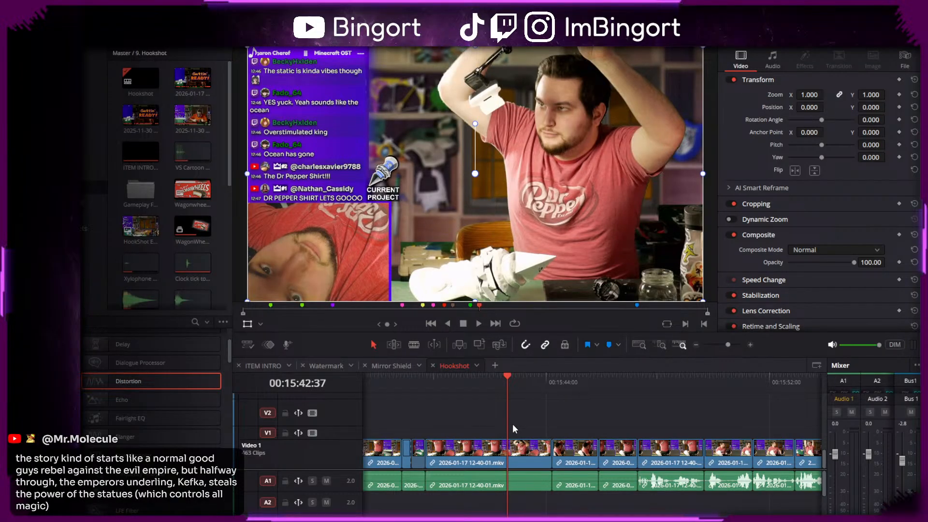
- Replay the long clip from its start and split its video at 00:15:41:37
left_click_drag(483, 384, 431, 389)
key("space")
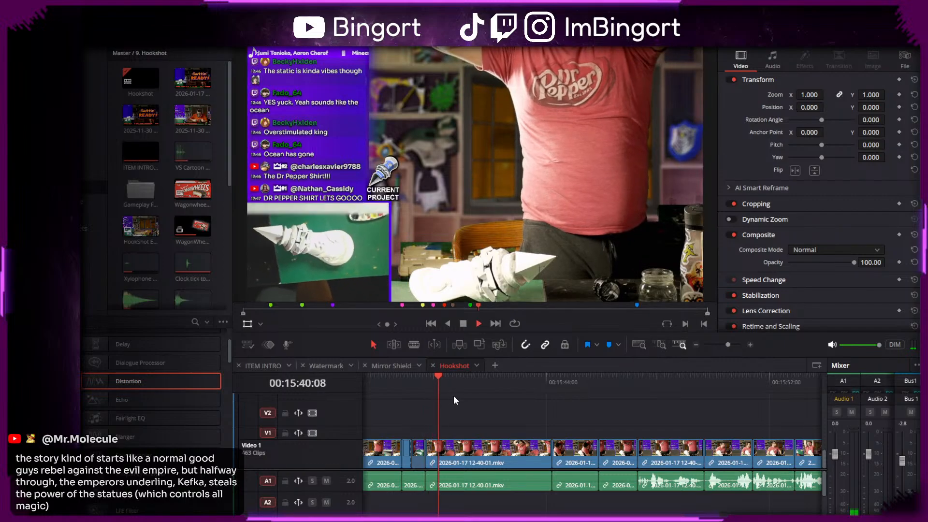
key("space")
key("ctrl+b")
- Punch in on the inset camera in the clip's second part with zoom 2.620 and position X 1546.172, Y 862.734
left_click_drag(811, 95, 855, 95)
left_click_drag(322, 289, 475, 207)
left_click_drag(385, 280, 432, 239)
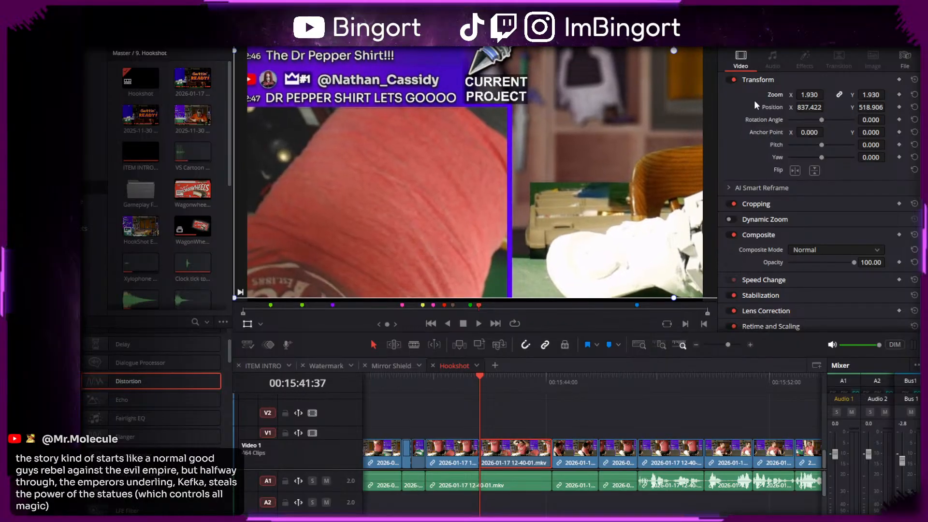
left_click_drag(808, 92, 842, 93)
left_click_drag(320, 287, 487, 203)
scroll(505, 212, "down", 3)
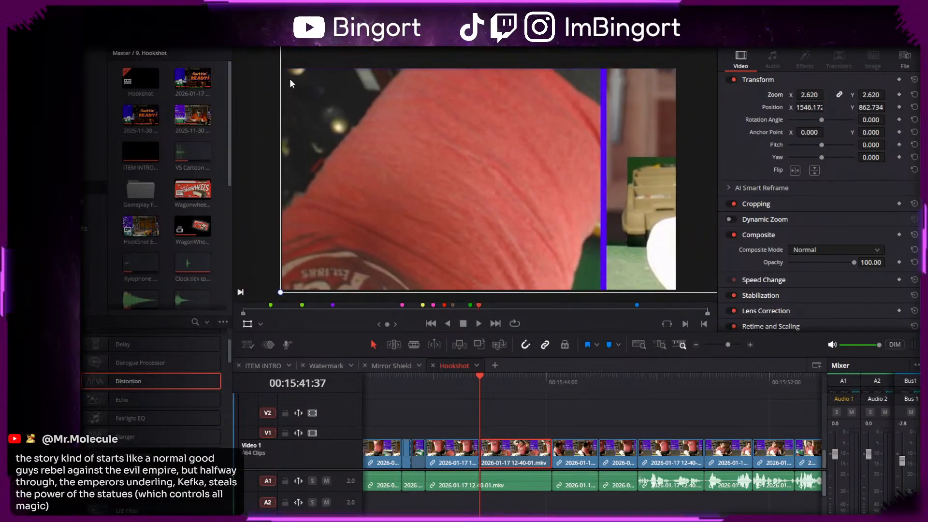
left_click(294, 40)
left_click(299, 57)
scroll(419, 272, "down", 1)
scroll(419, 270, "up", 1)
- Play back the new punch-in and the clips that follow it
left_click(440, 382)
key("space")
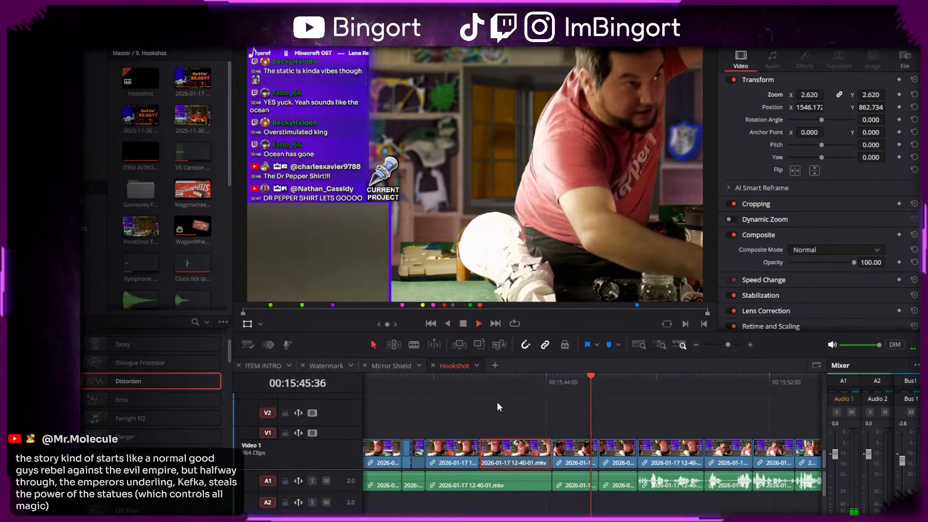
mouse_move(615, 404)
left_mouse_down()
mouse_move(522, 409)
mouse_move(617, 396)
mouse_move(630, 401)
mouse_move(630, 414)
left_mouse_up()
key("space")
left_click(524, 410)
- Examine the bottom of the shirt up close in the preview at 00:15:48:27
scroll(610, 216, "up", 8)
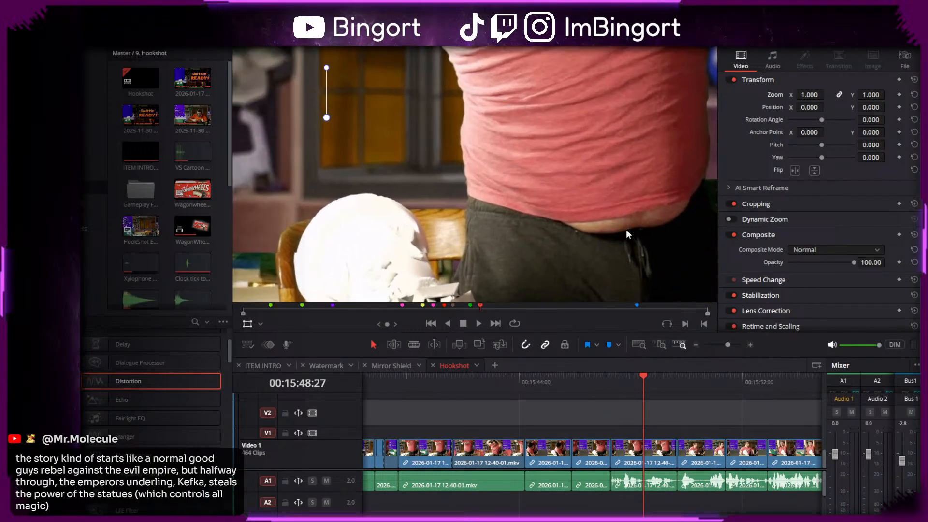
scroll(616, 260, "up", 4)
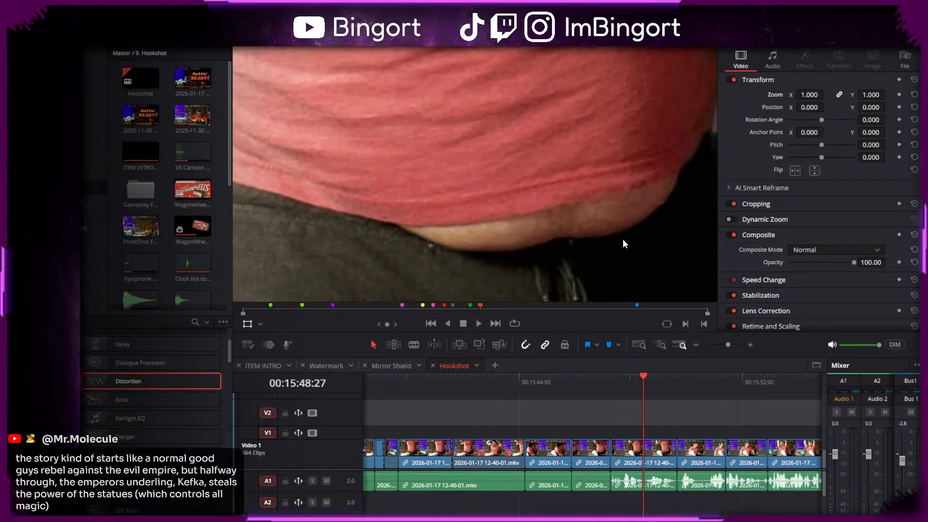
scroll(469, 242, "down", 8)
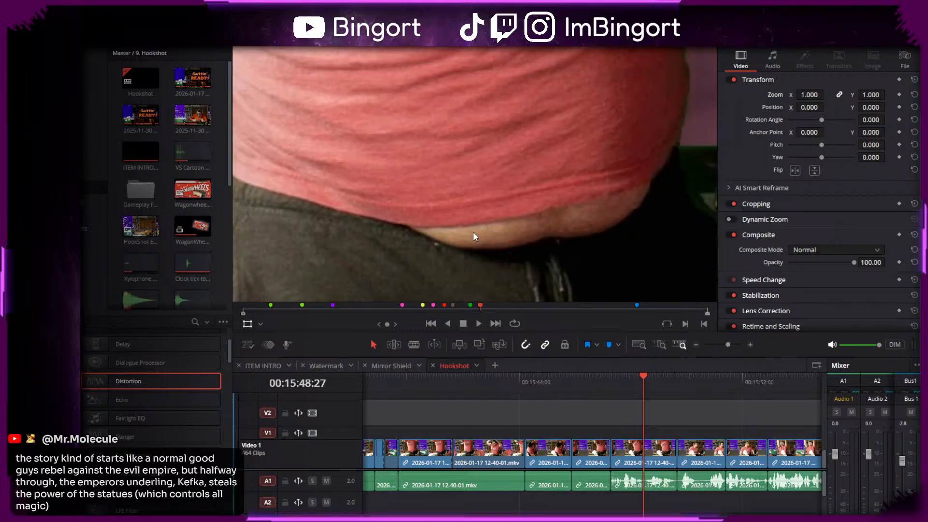
scroll(475, 222, "down", 3)
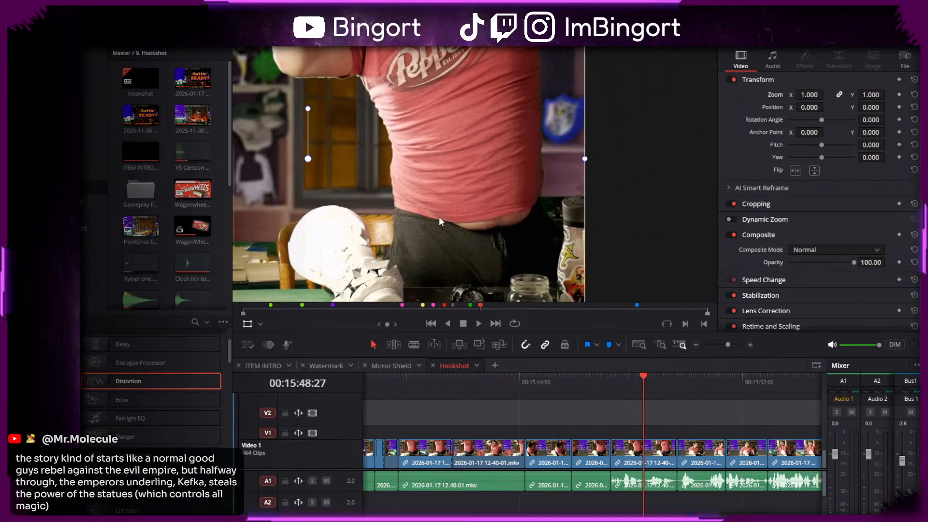
scroll(492, 222, "down", 4)
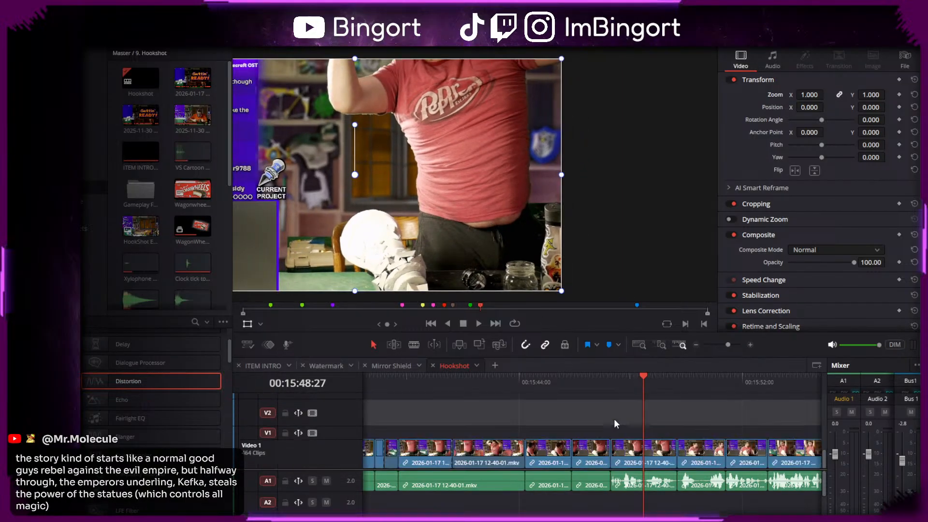
- Replay the two quiet clips and the start of the speech after them, refitting the preview to the full frame
scroll(619, 414, "right", 1)
left_click(558, 389)
scroll(556, 399, "up", 3)
key("space")
left_click_drag(611, 425, 588, 410)
key("space")
scroll(427, 262, "down", 2)
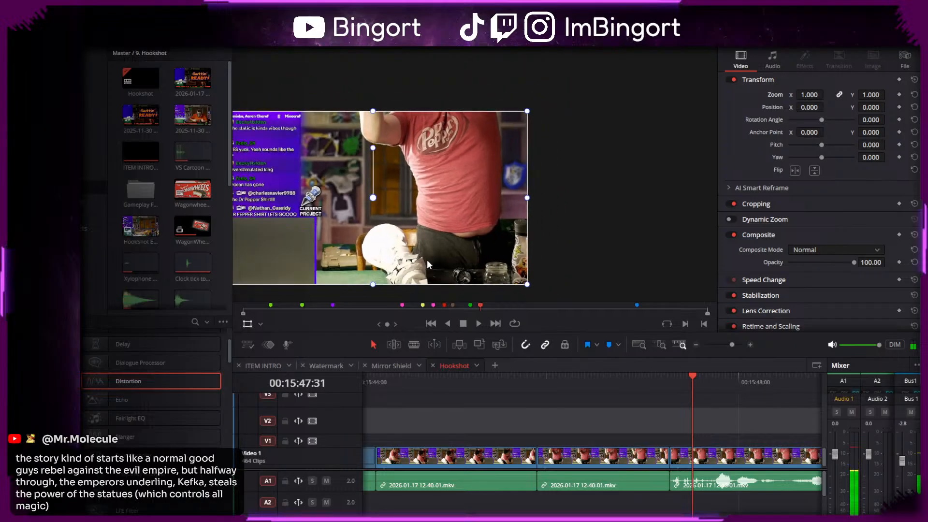
left_click_drag(426, 262, 508, 253)
scroll(497, 250, "up", 2)
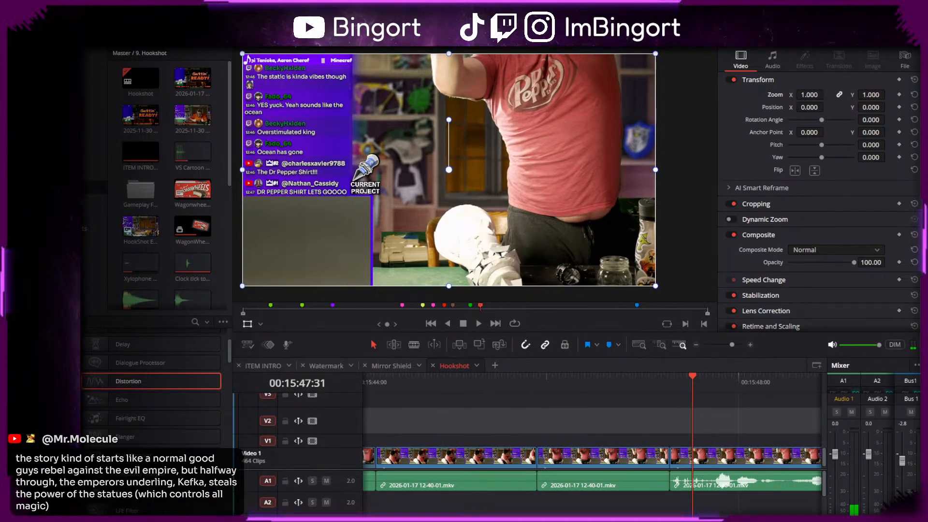
scroll(348, 168, "up", 1)
left_click(445, 382)
key("space")
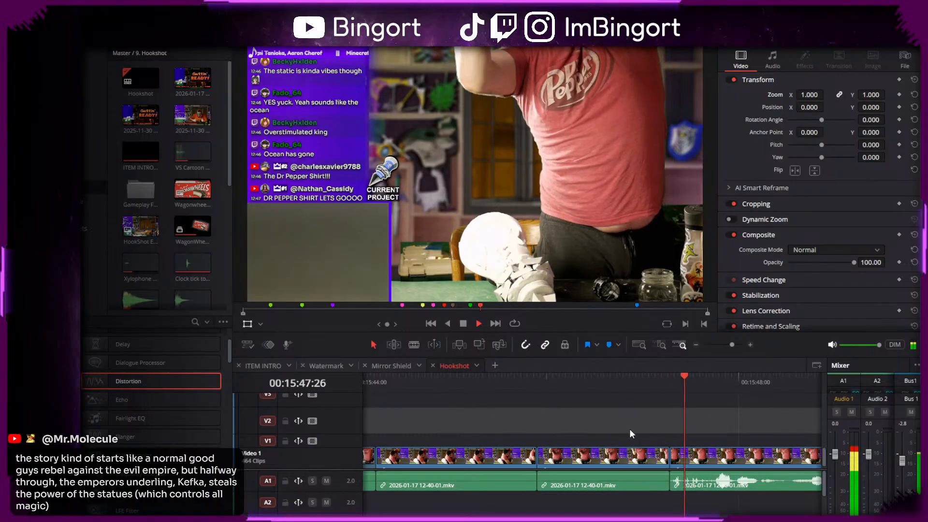
key("space")
- Review the two quiet clips after the punch-in and ripple-delete the second one, just before the speech clip
scroll(631, 404, "left", 3)
left_click_drag(702, 498, 571, 449)
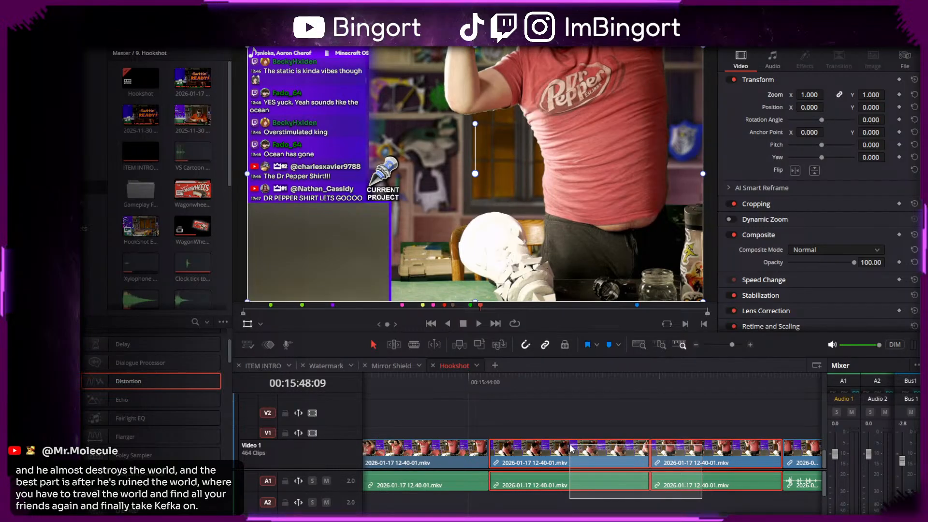
left_click_drag(490, 380, 564, 384)
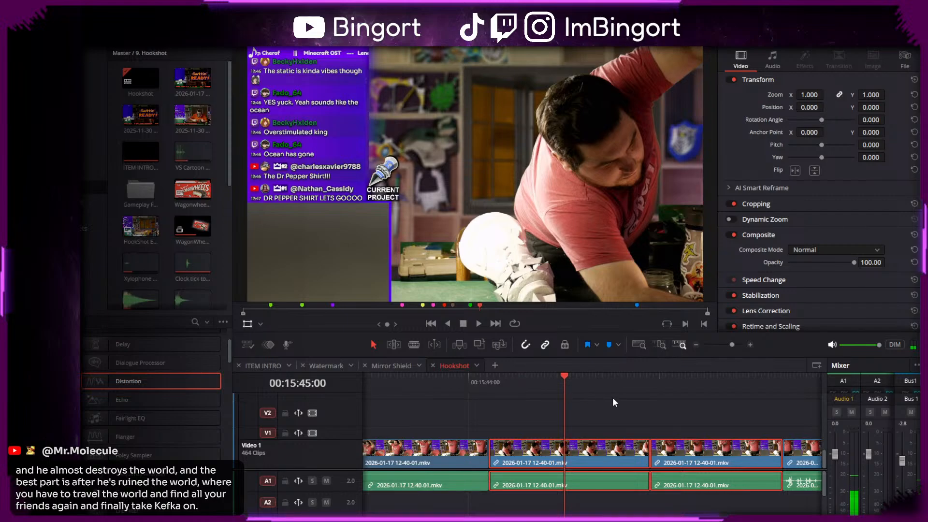
left_click(651, 410)
scroll(648, 409, "right", 3)
left_click(578, 381)
left_click(612, 431)
left_click(613, 454)
key("Delete")
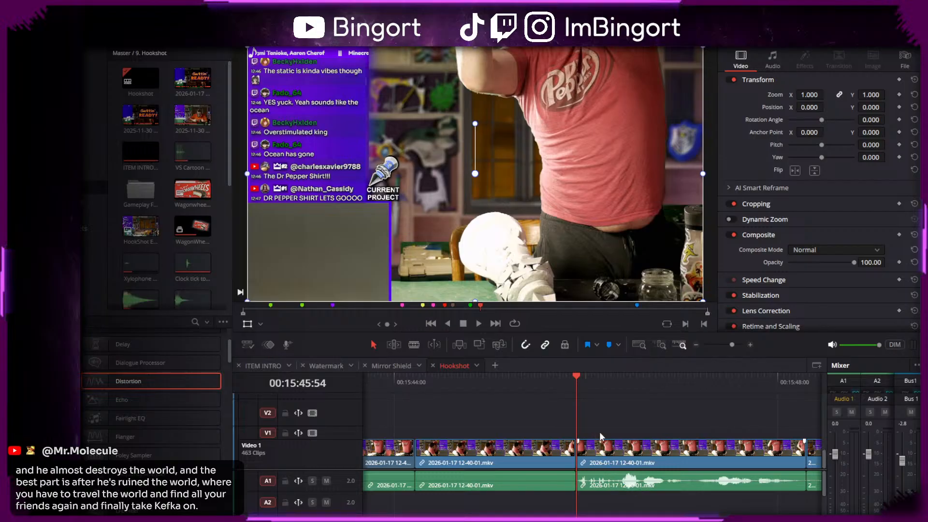
scroll(648, 442, "right", 2)
scroll(571, 423, "right", 2)
scroll(545, 444, "down", 3)
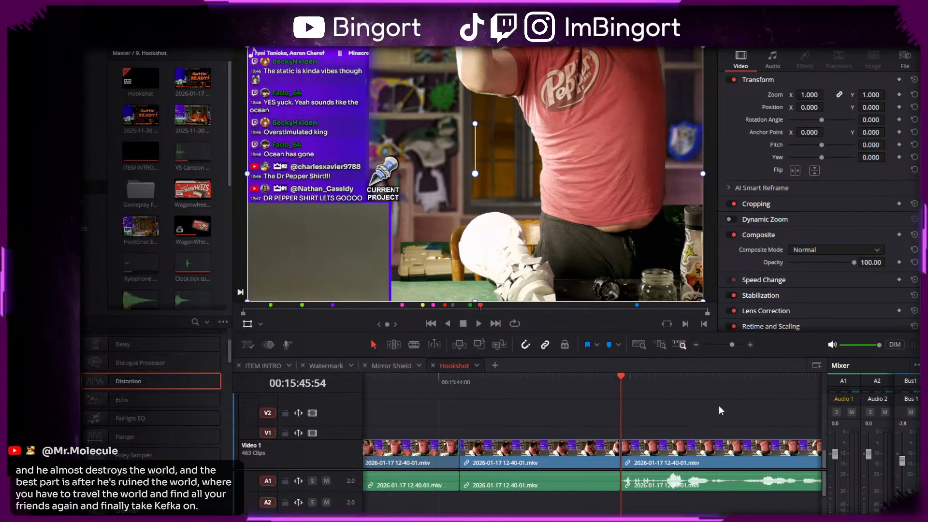
left_click(501, 456)
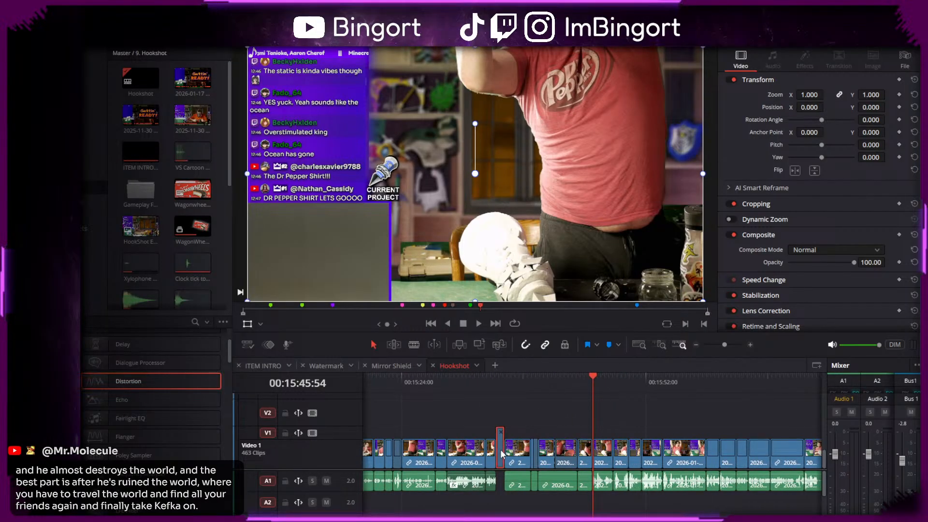
key("ctrl+r")
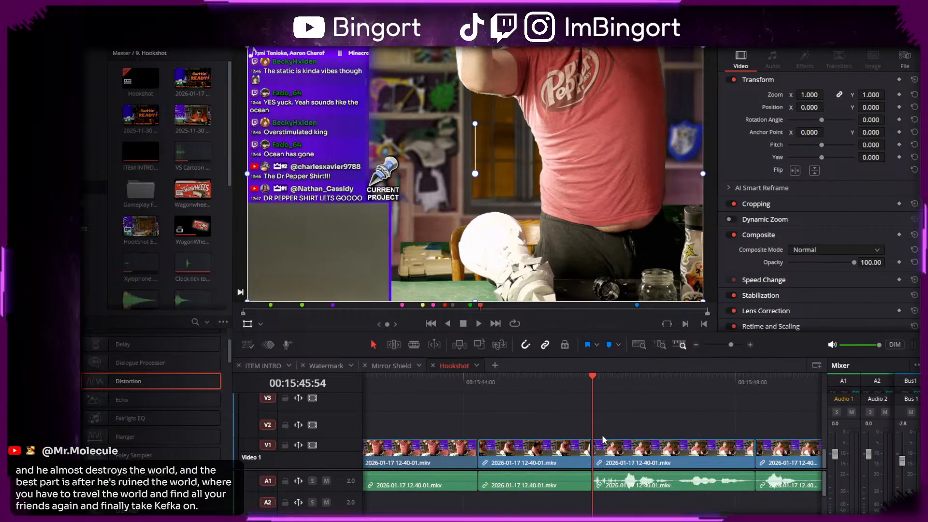
scroll(599, 416, "up", 5)
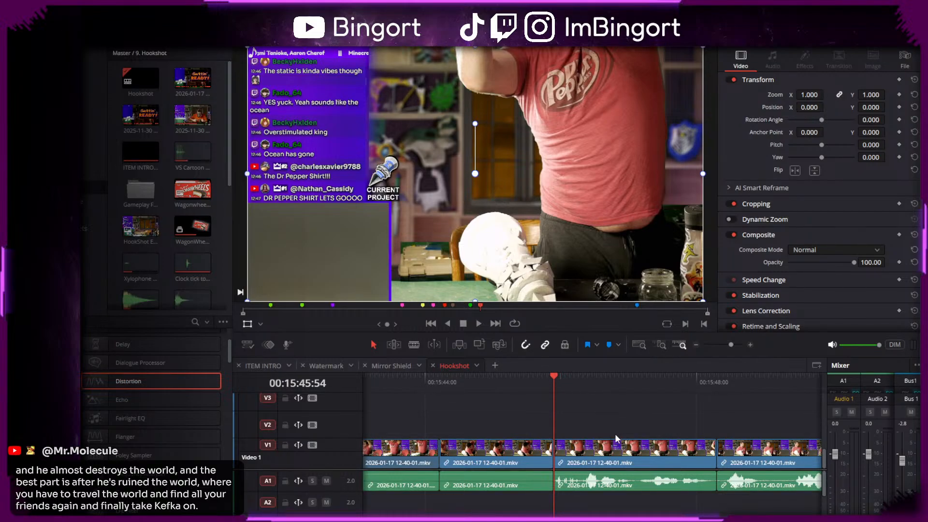
scroll(613, 434, "right", 5)
scroll(622, 407, "left", 3)
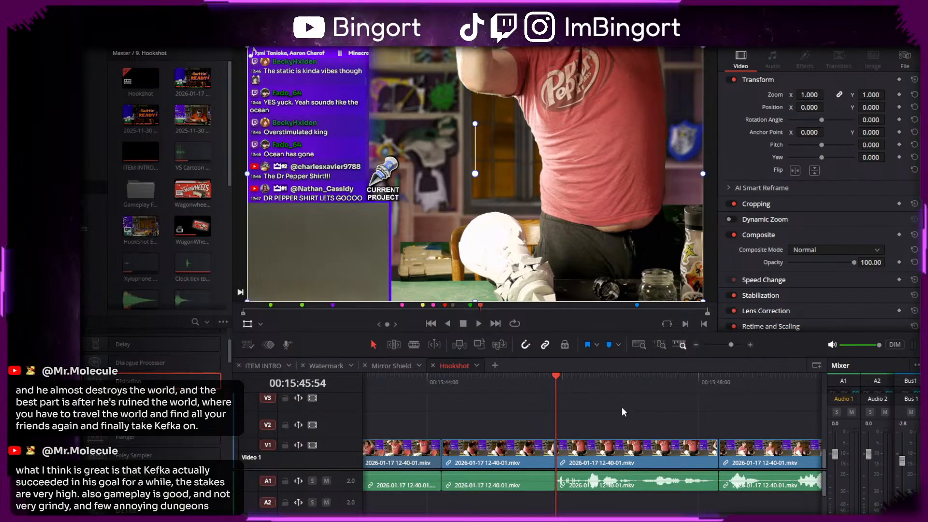
scroll(596, 410, "right", 1)
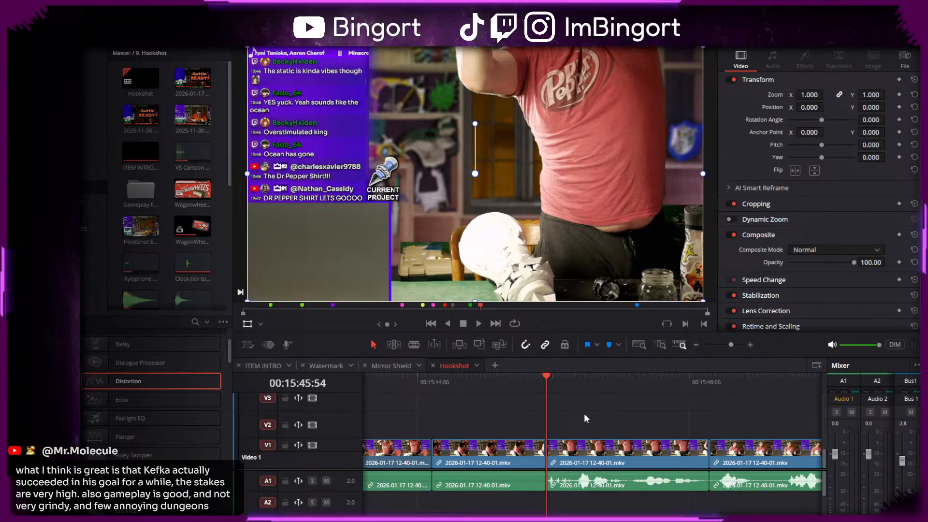
scroll(626, 413, "left", 1)
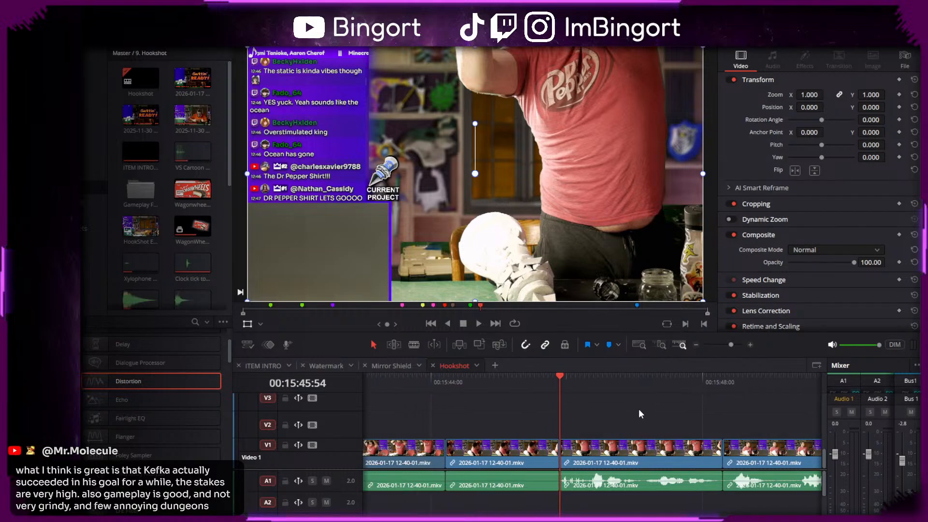
scroll(640, 409, "right", 4)
scroll(573, 425, "left", 1)
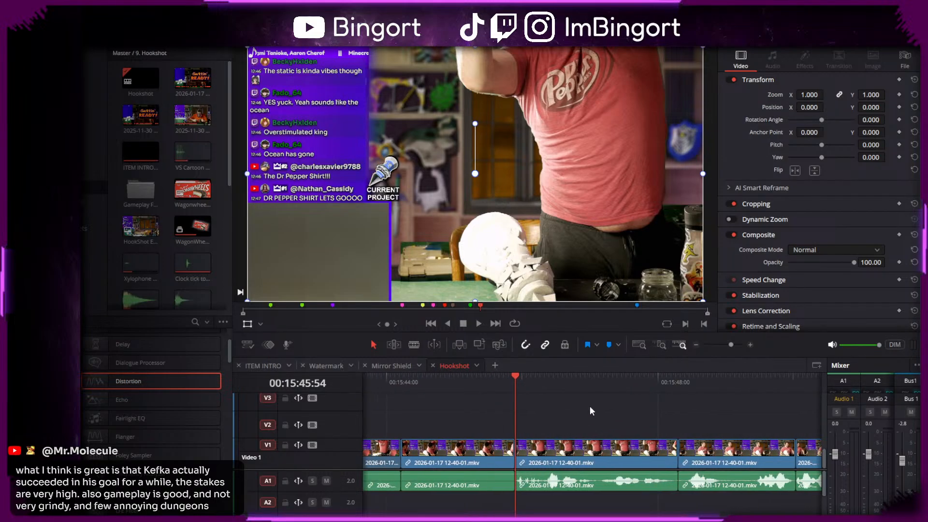
- Play back the speech clip starting at 00:15:45:54, split it near 00:15:48:07 and ripple-delete its short tail
key("space")
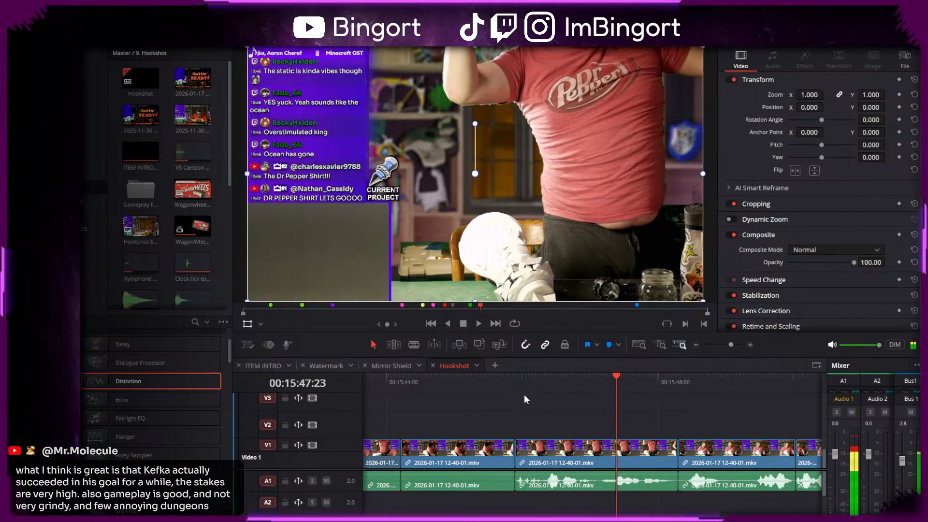
left_click(514, 381)
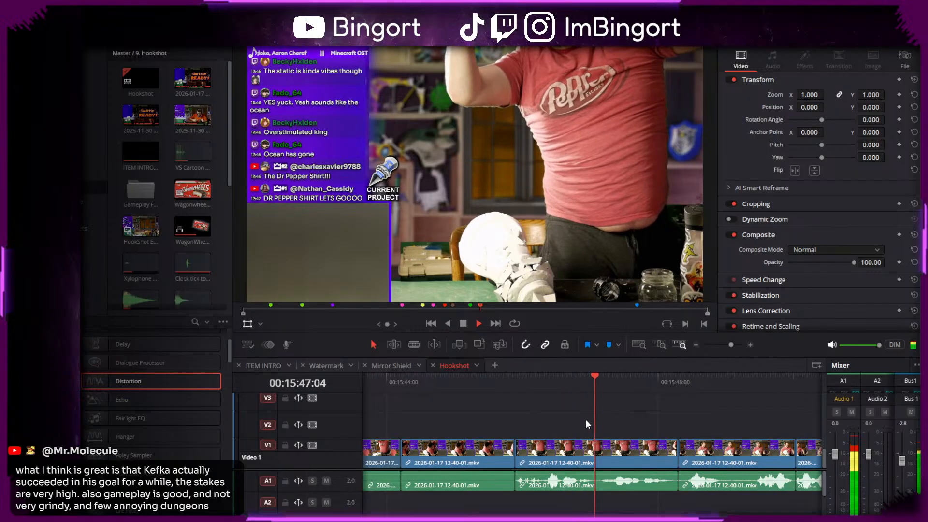
key("space")
left_click_drag(666, 389, 530, 419)
key("space")
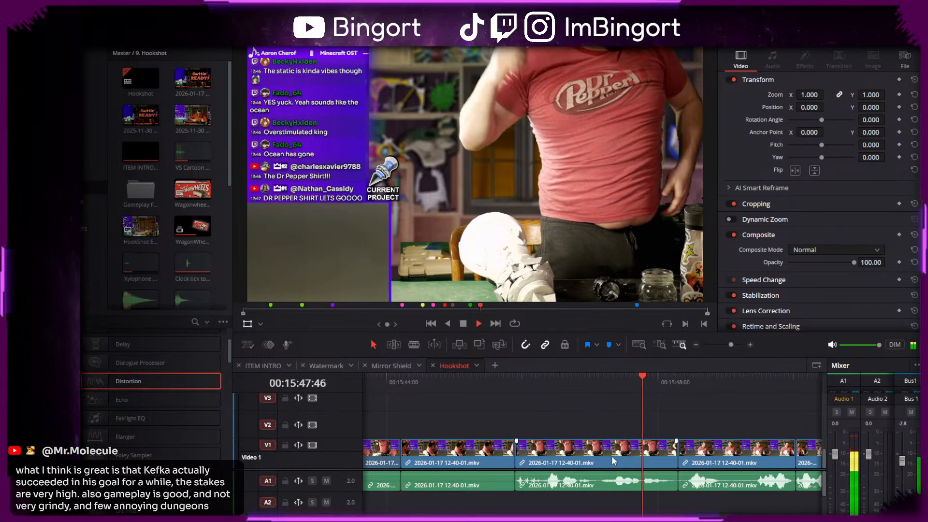
key("space")
key("b")
left_click(670, 453)
key("a")
left_click(672, 449)
key("Delete")
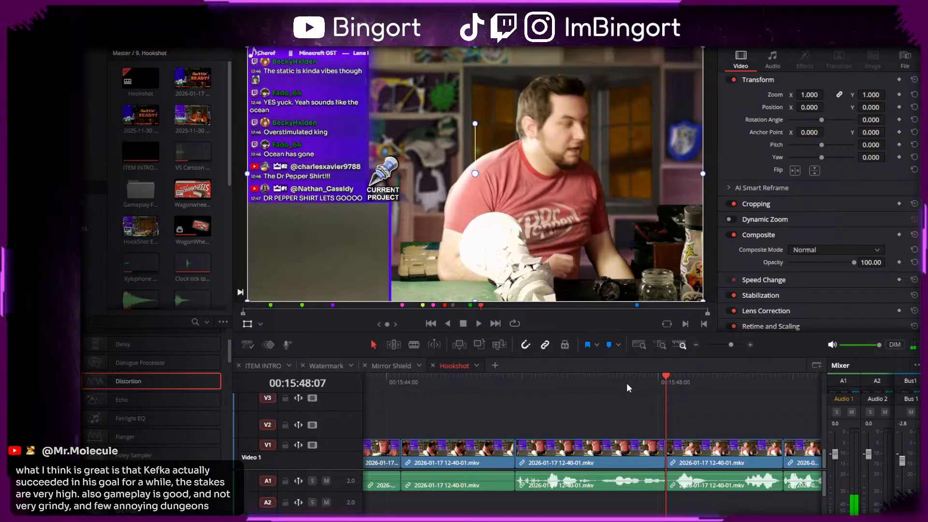
- Punch in on the trimmed speech clip with zoom 1.870 and position X -550.547, Y -464.063, and play it back
left_click(550, 379)
left_click(592, 455)
left_click_drag(810, 94, 833, 98)
left_click_drag(654, 110, 531, 239)
left_click_drag(548, 126, 565, 134)
key("space")
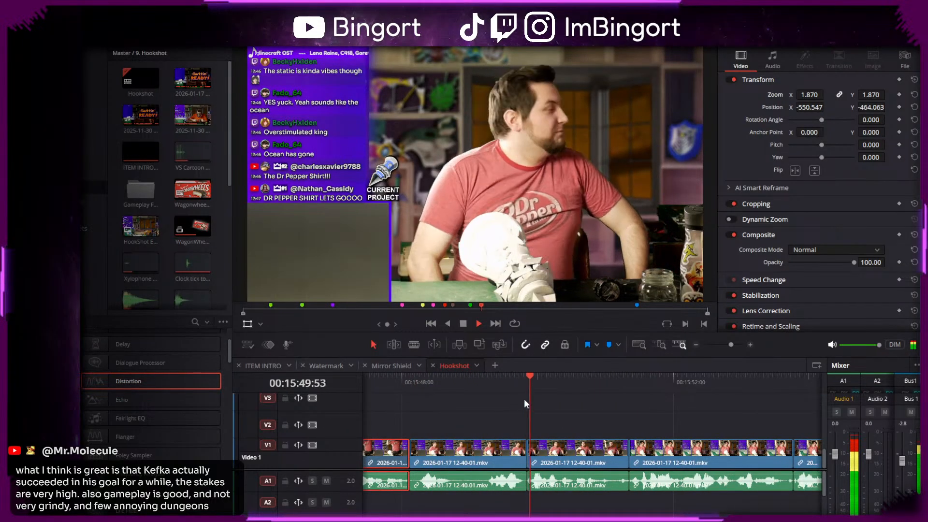
- Punch in on the short clip starting at 00:15:50:11 with zoom 1.610 and position X 567.422, Y 314.297, and play it back
scroll(600, 399, "down", 2)
scroll(599, 394, "down", 2)
left_click(576, 381)
left_click(598, 463)
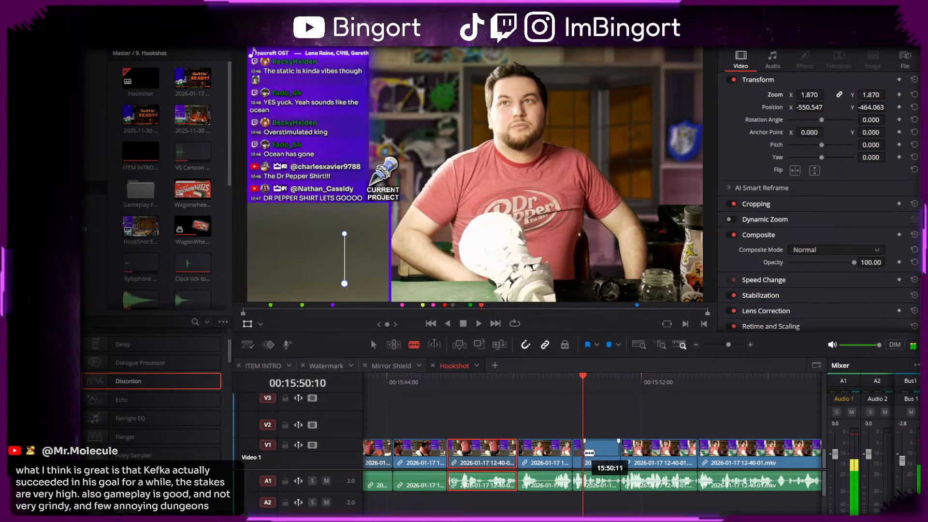
left_click_drag(810, 96, 839, 95)
left_click_drag(411, 269, 546, 198)
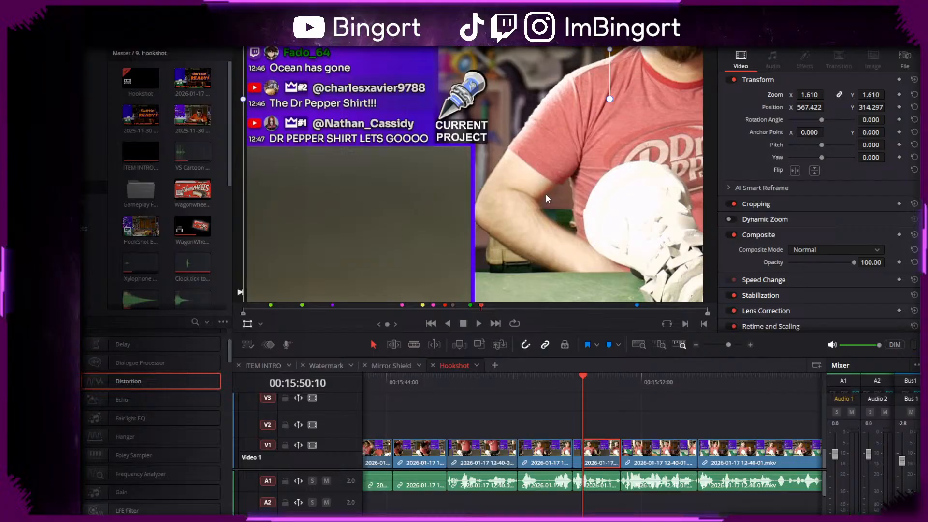
key("space")
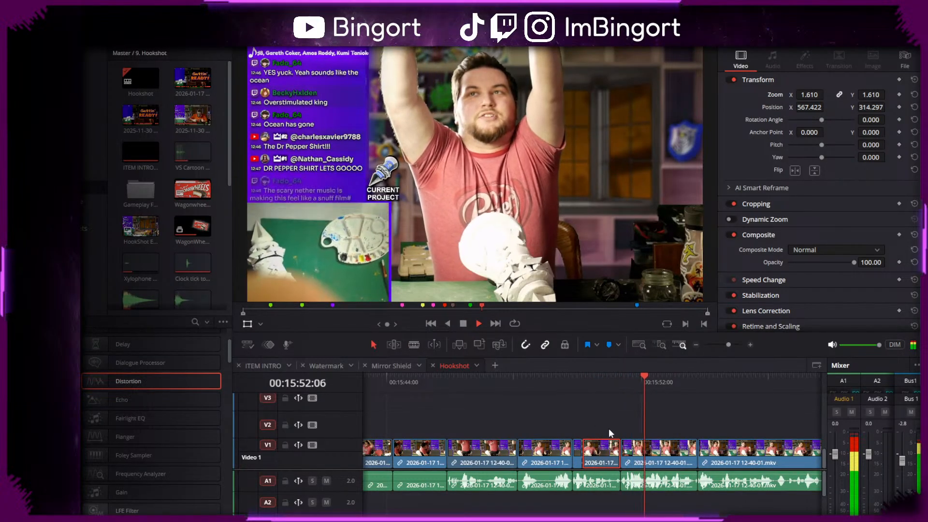
- Play through the following footage and ripple-delete the long clip after the 00:15:52:00 mark
left_click_drag(642, 428, 462, 431)
left_click_drag(526, 419, 511, 394)
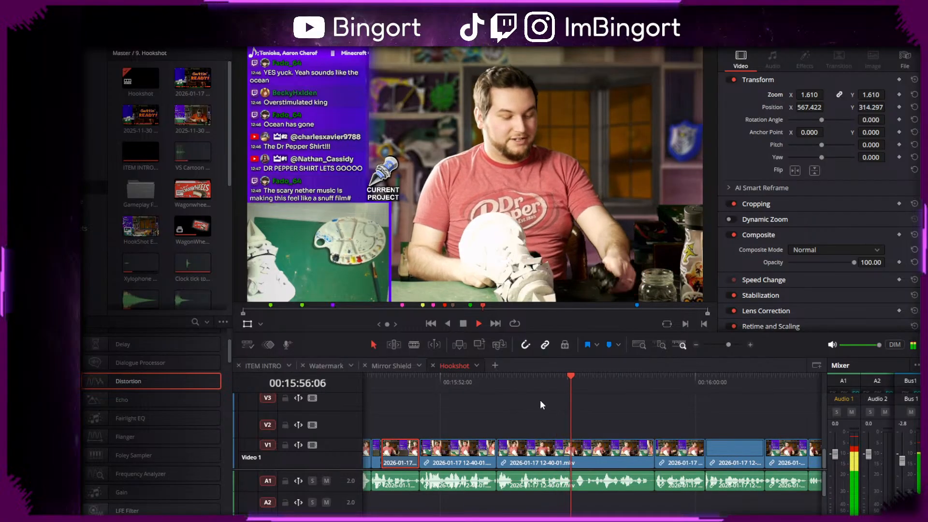
left_click_drag(568, 393, 530, 382)
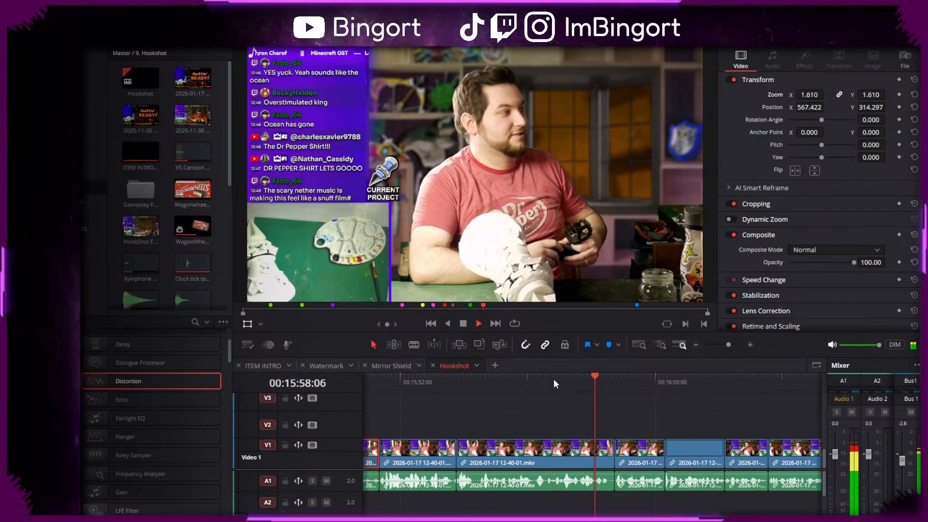
left_click(576, 448)
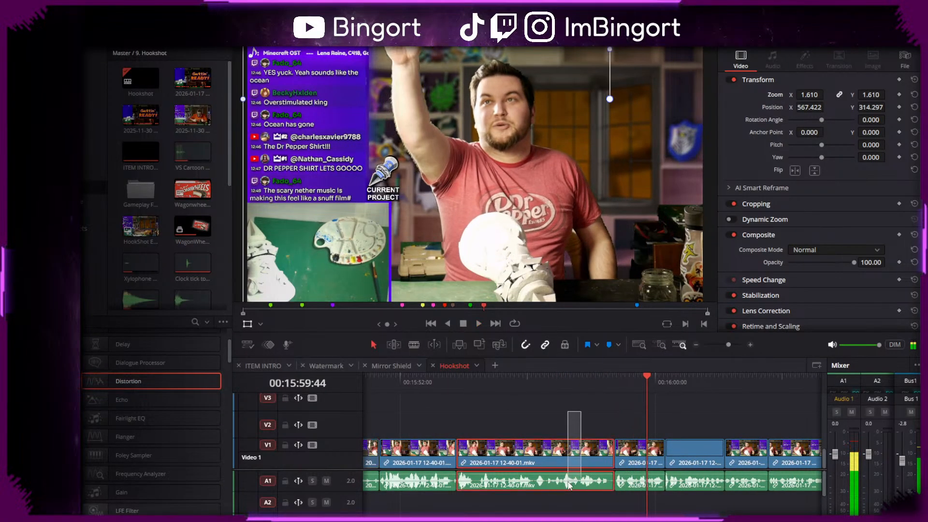
key("Delete")
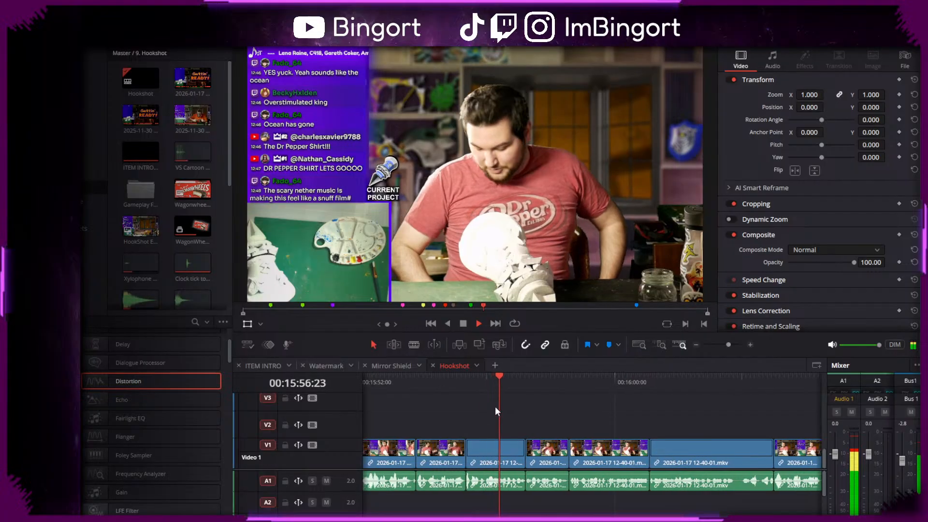
- Replay the footage across the new cut and split only the video of the raised-hand clip at 00:15:54:32
left_click(429, 379)
key("space")
left_click(468, 383)
left_click_drag(468, 384, 467, 385)
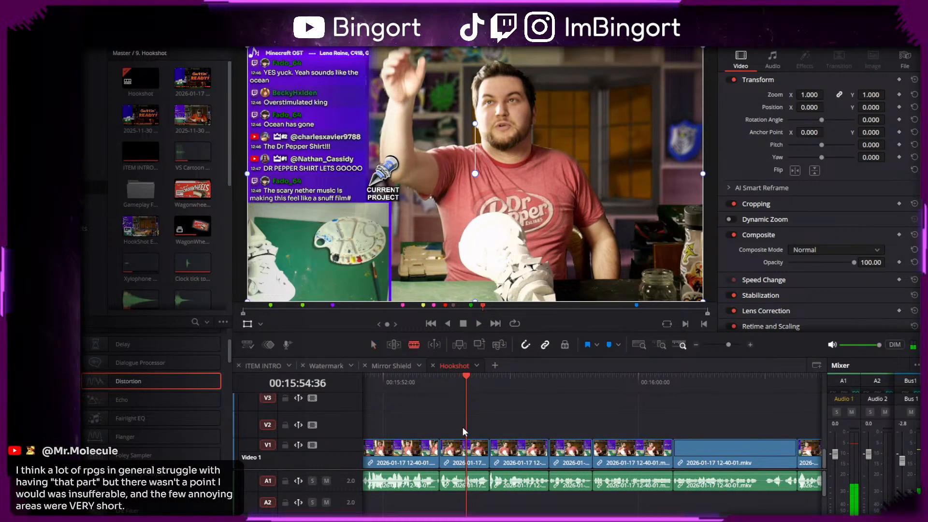
scroll(467, 426, "up", 5)
key("b")
left_click(582, 382)
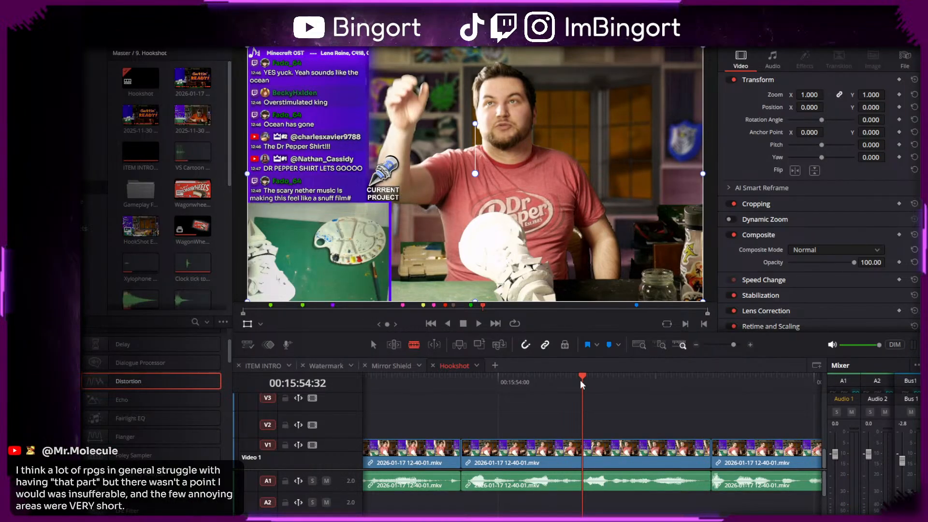
left_click(587, 450)
key("a")
- Punch in on the video segment after 00:15:54:32 with zoom 1.750 and position X -160, Y -310, and play it back
left_click(612, 440)
scroll(612, 440, "right", 2)
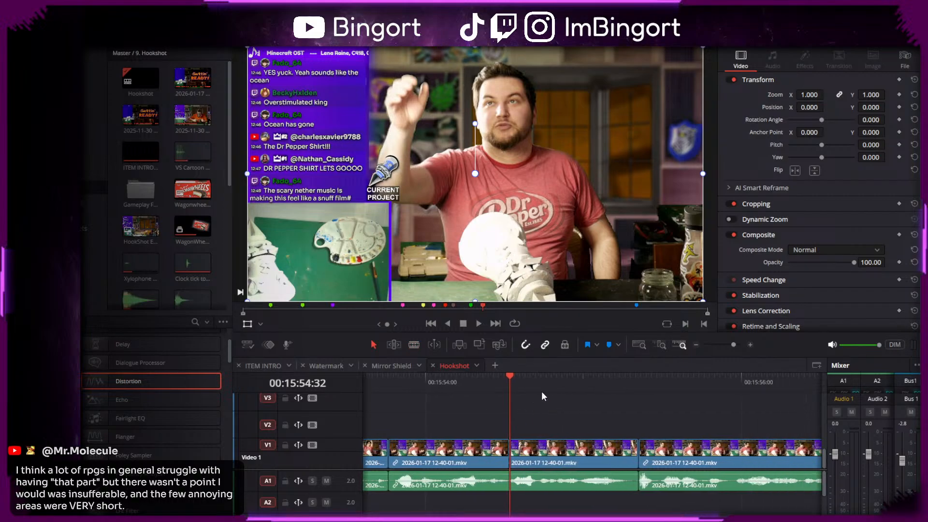
left_click_drag(808, 94, 734, 107)
mouse_move(826, 107)
left_mouse_down()
mouse_move(809, 104)
mouse_move(828, 94)
mouse_move(778, 107)
mouse_move(850, 107)
mouse_move(818, 107)
left_mouse_up()
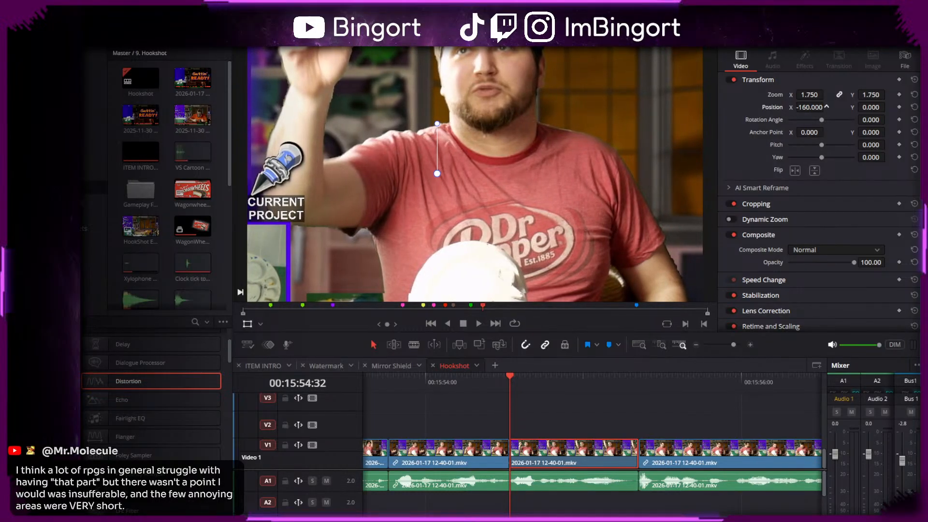
left_click_drag(877, 107, 889, 107)
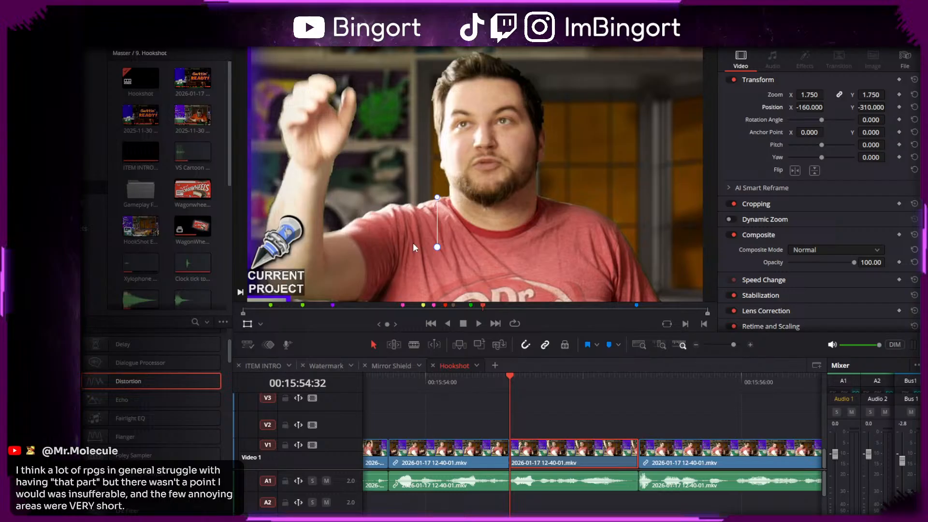
scroll(413, 243, "down", 1)
scroll(424, 116, "up", 1)
mouse_move(447, 131)
left_mouse_down()
mouse_move(439, 106)
mouse_move(435, 116)
mouse_move(445, 115)
left_mouse_up()
left_click(461, 389)
key("space")
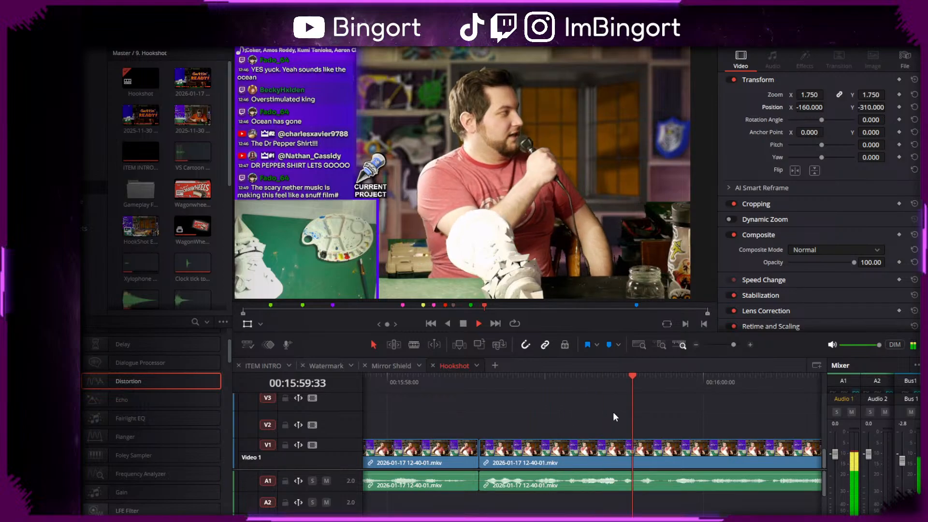
- Play through the footage after the punch-in and ripple-delete the three consecutive clips showing the handheld microphone, starting near 00:15:57
left_click_drag(620, 412, 522, 410)
scroll(523, 410, "down", 1)
left_click_drag(587, 404, 493, 397)
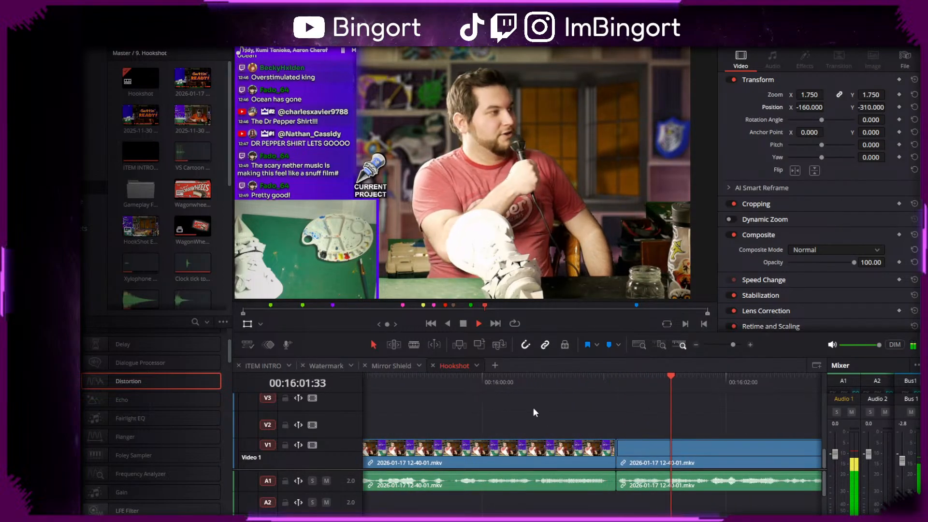
scroll(560, 410, "down", 1)
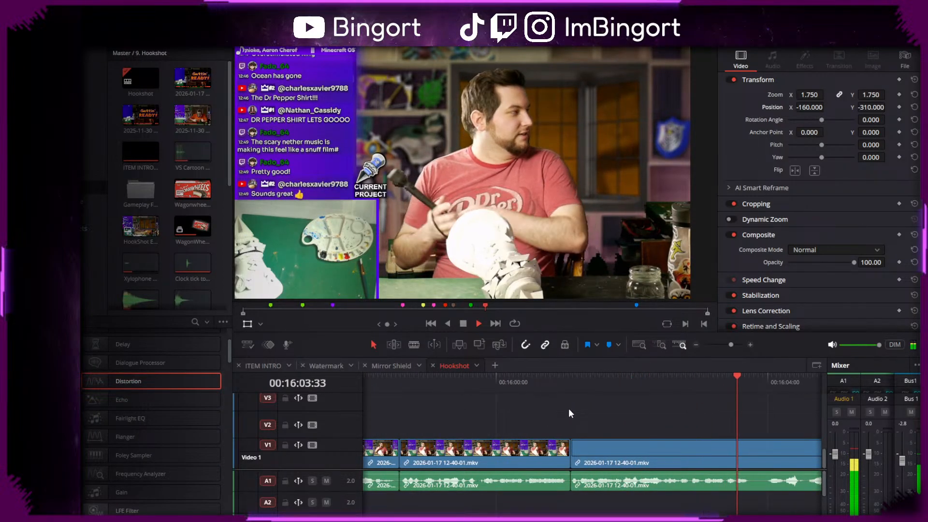
scroll(599, 415, "down", 3)
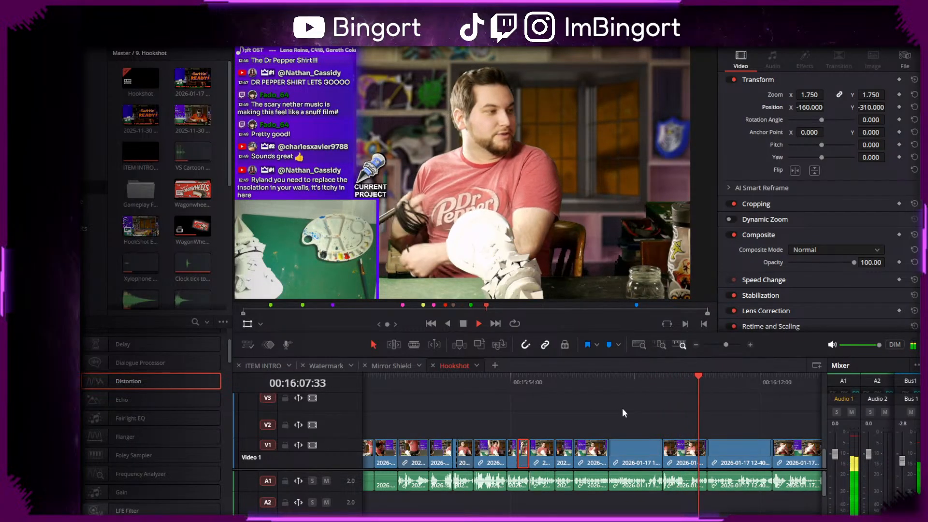
left_click(531, 382)
scroll(549, 446, "up", 3)
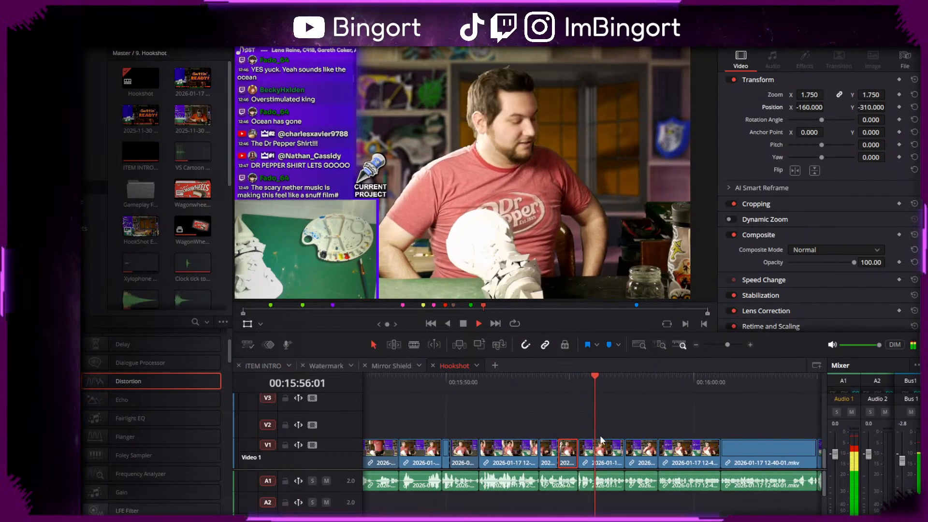
key("space")
left_click_drag(657, 425, 508, 491)
key("Delete")
key("space")
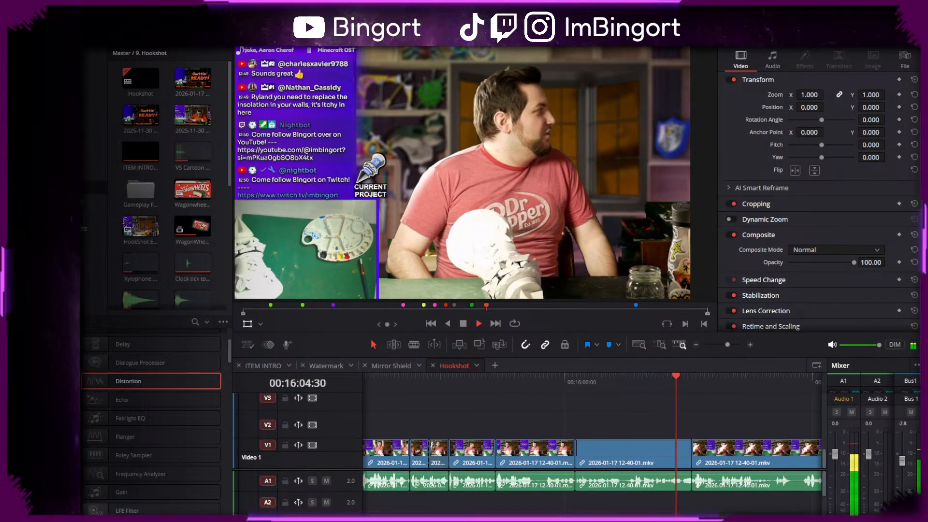
- Examine the clip's picture and waveform between 00:16:02:35 and 00:16:03:08 for the start of the spoken line
left_click(578, 381)
key("space")
scroll(615, 403, "up", 5)
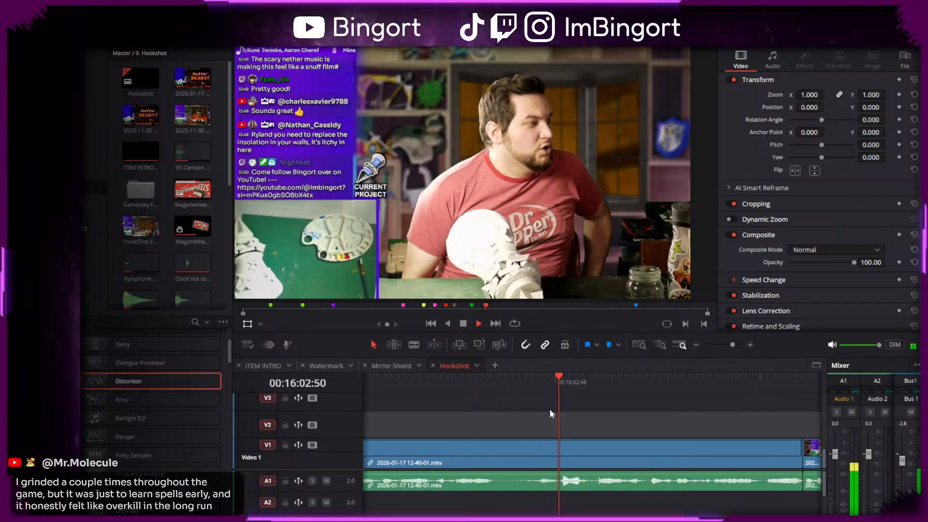
key("space")
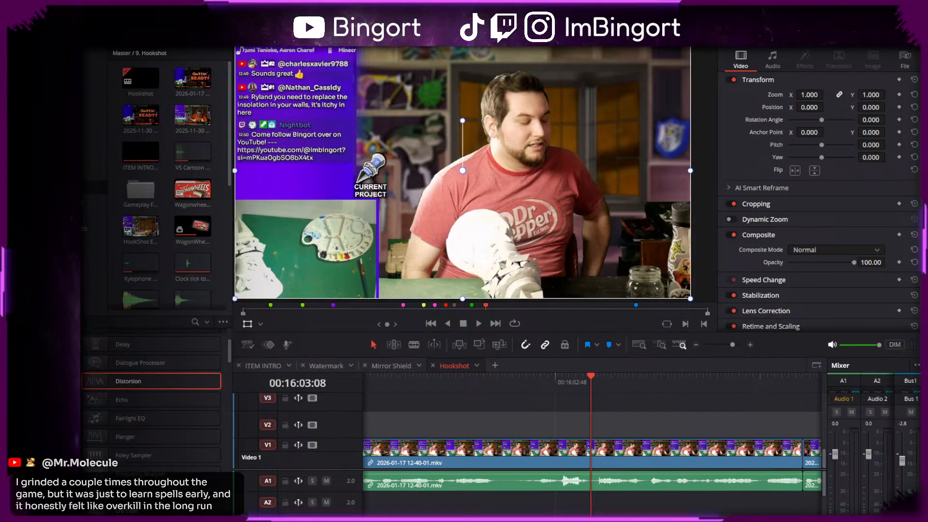
scroll(581, 402, "right", 3)
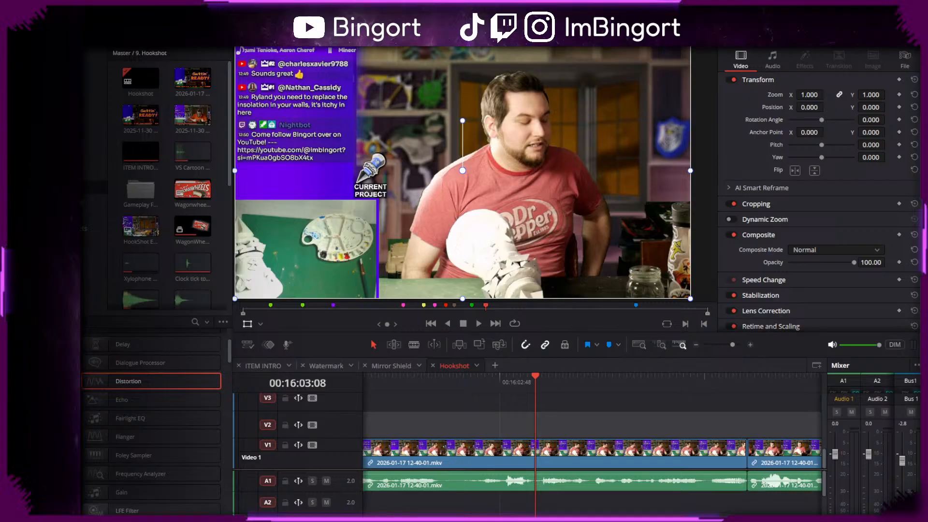
scroll(500, 385, "right", 3)
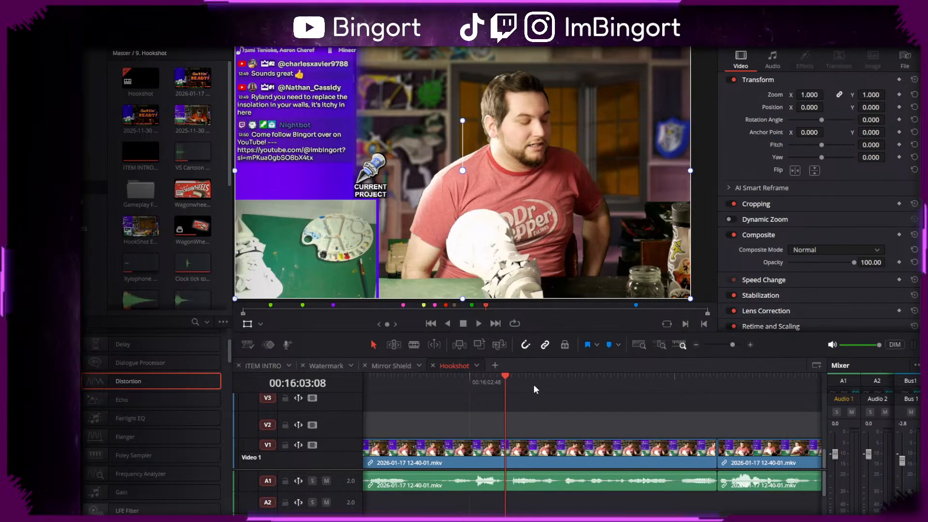
left_click(446, 385)
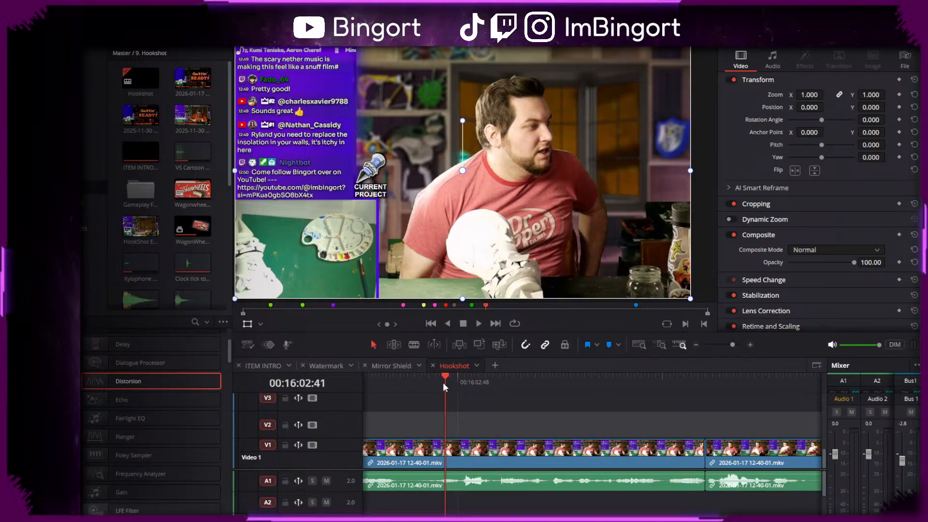
left_click(457, 389)
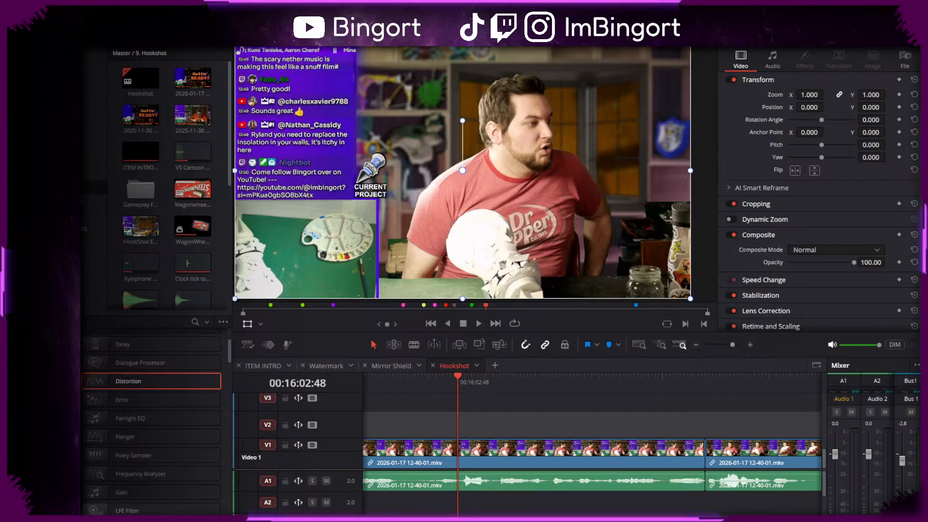
left_click_drag(478, 407, 483, 407)
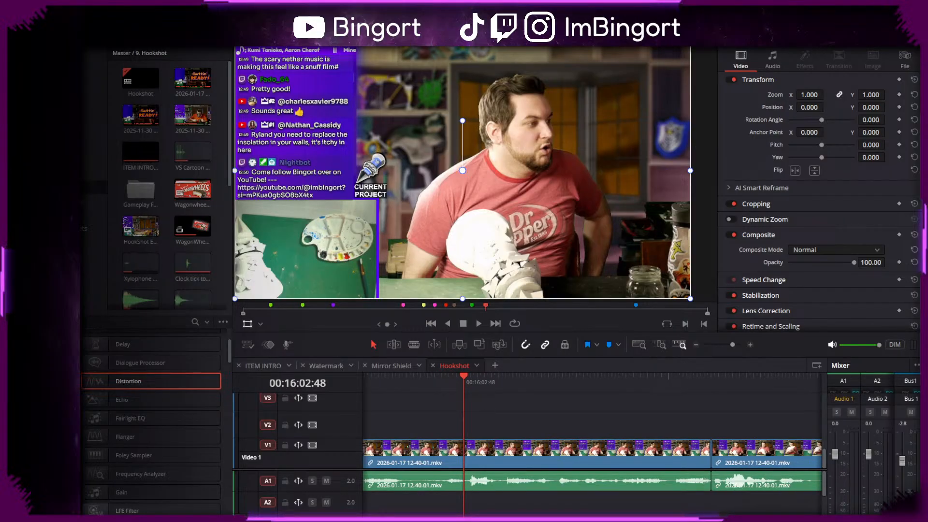
scroll(511, 419, "left", 1)
left_click_drag(441, 387, 448, 386)
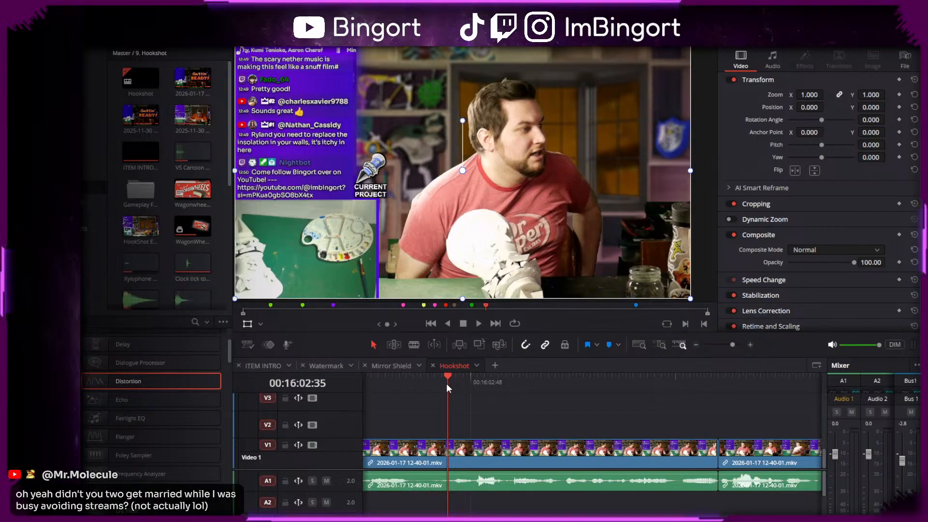
scroll(483, 426, "left", 3)
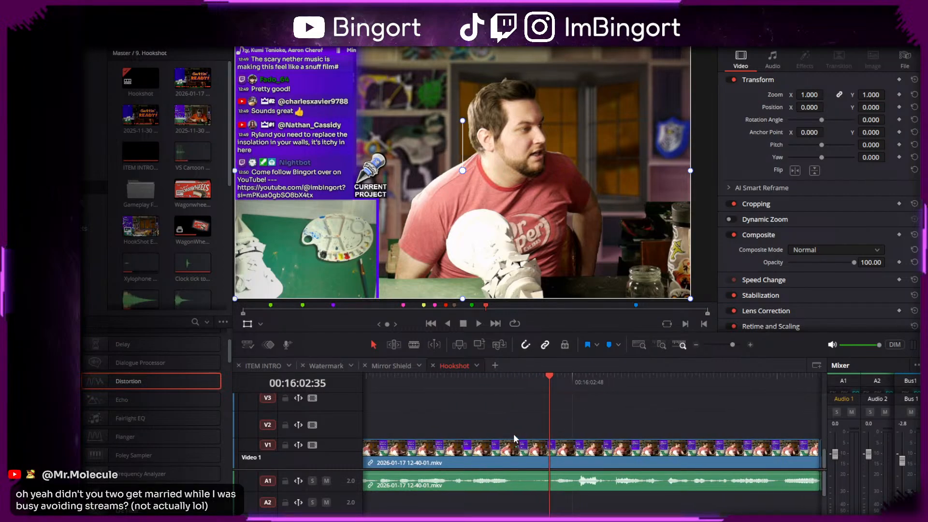
scroll(569, 422, "down", 2)
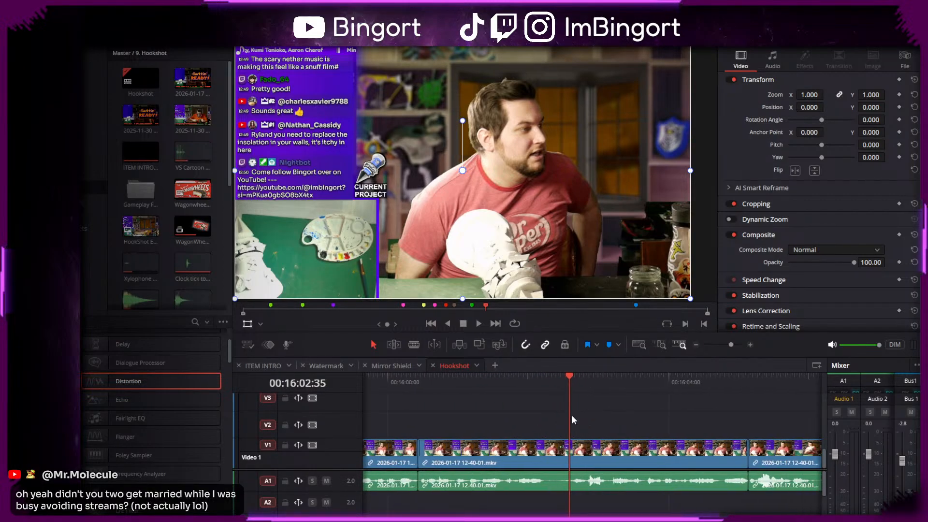
- Replay the spoken line and isolate it by splitting the clip near 00:16:02:36 and again near 00:16:03:39
left_click(509, 383)
key("space")
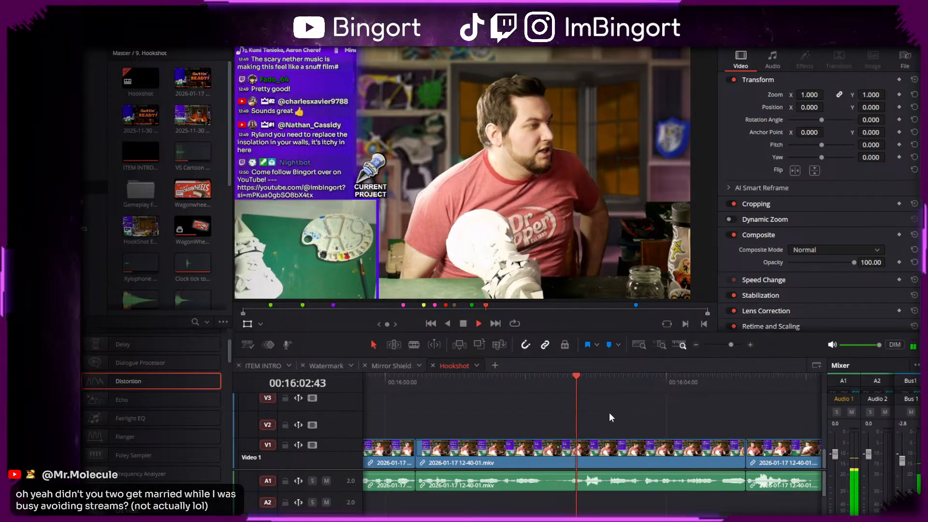
key("space")
left_click(478, 383)
key("space")
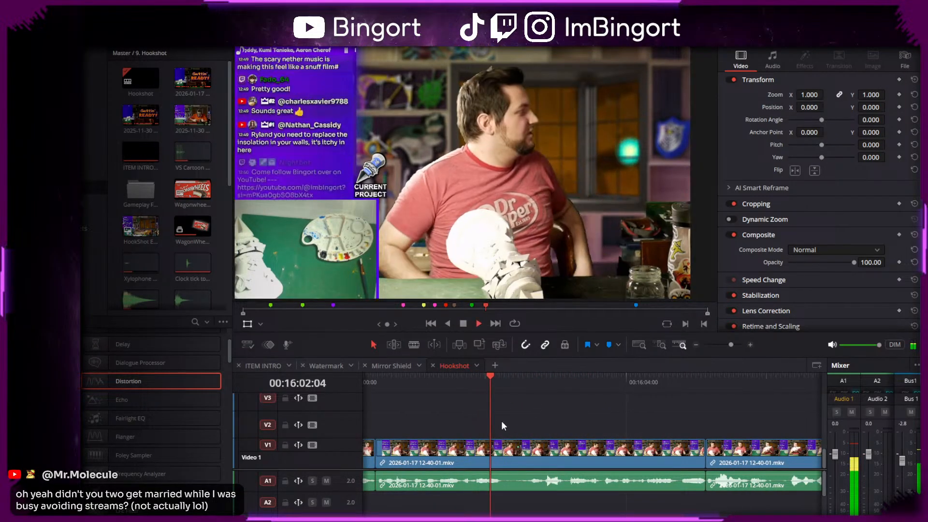
key("ctrl+b")
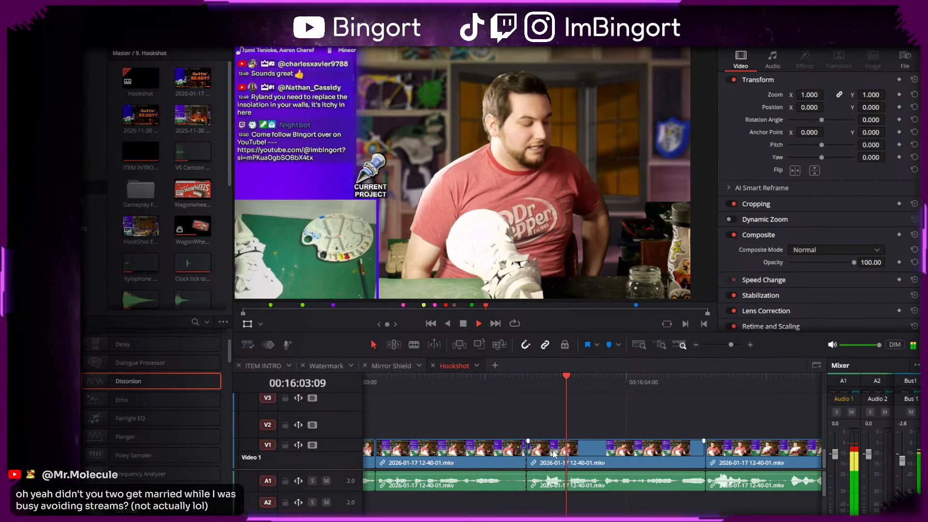
key("space")
key("b")
left_click(603, 457)
key("a")
- Punch in on the isolated segment with zoom 1.900 and position X -356.484, Y -194.063, and play it back
left_click(580, 451)
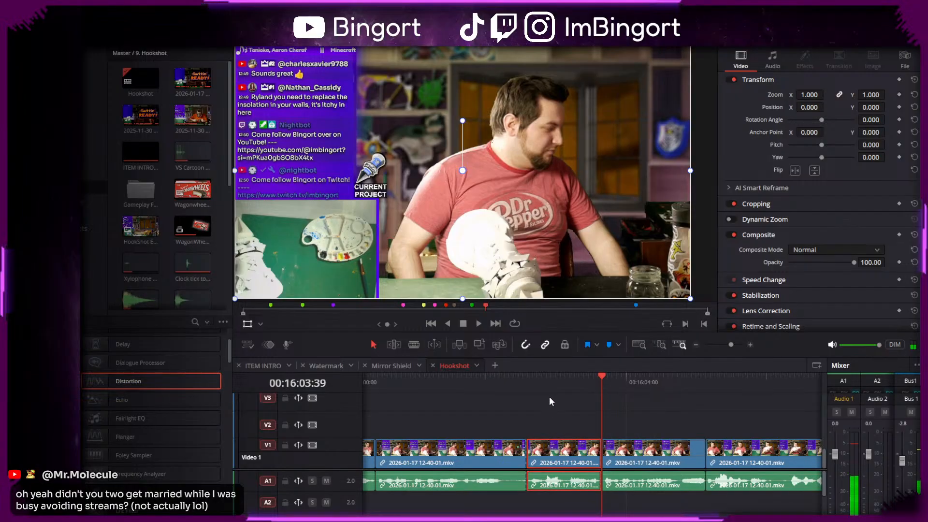
left_click(531, 382)
left_click_drag(809, 95, 849, 95)
left_click_drag(577, 165, 486, 213)
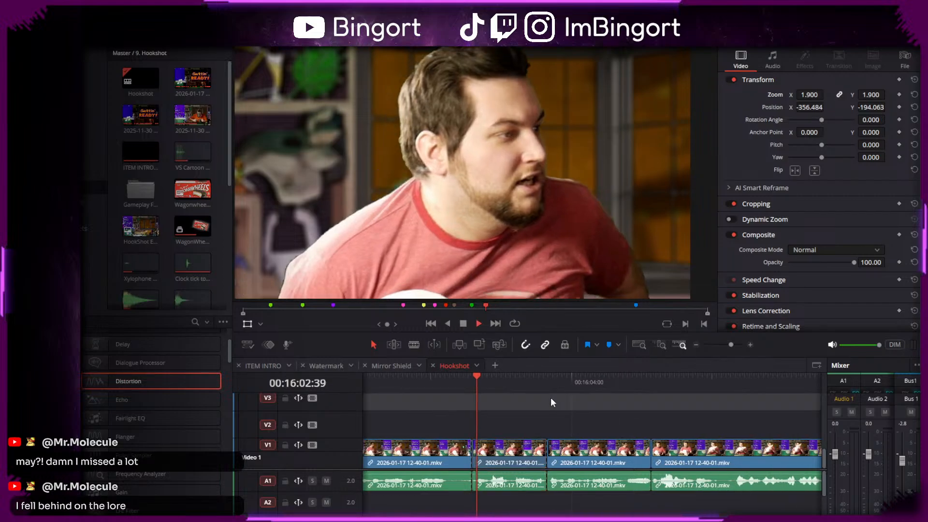
left_click(550, 378)
key("space")
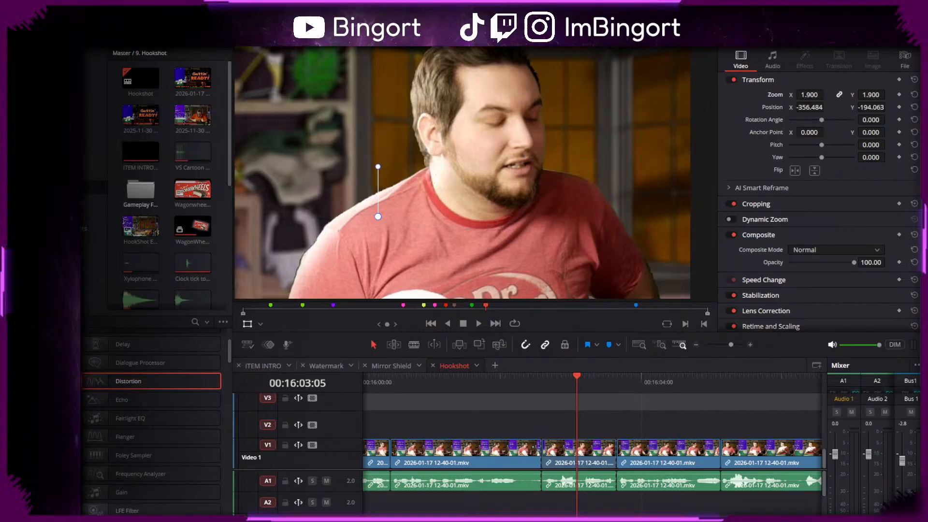
- Find the GORE weapon sound effect in the Hookshot bin and audition it from the start
scroll(202, 246, "down", 6)
left_click(188, 286)
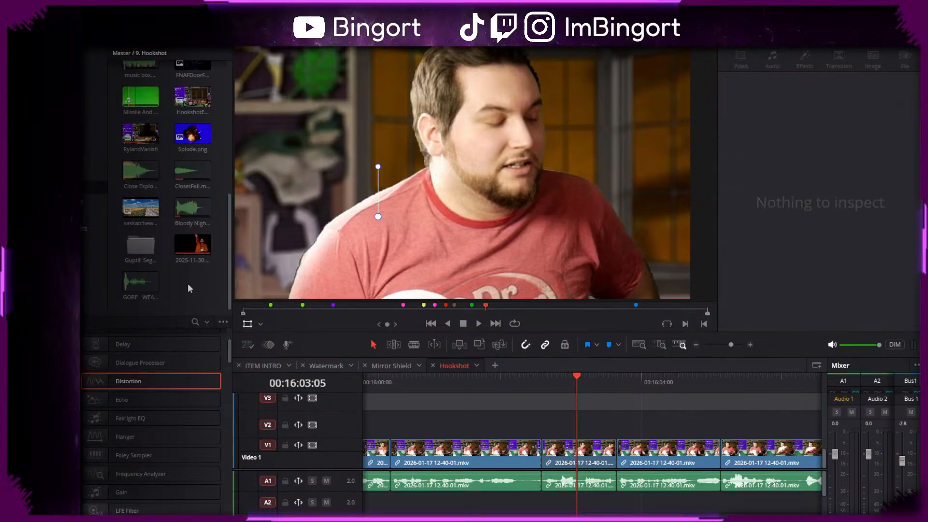
double_click(128, 277)
key("space")
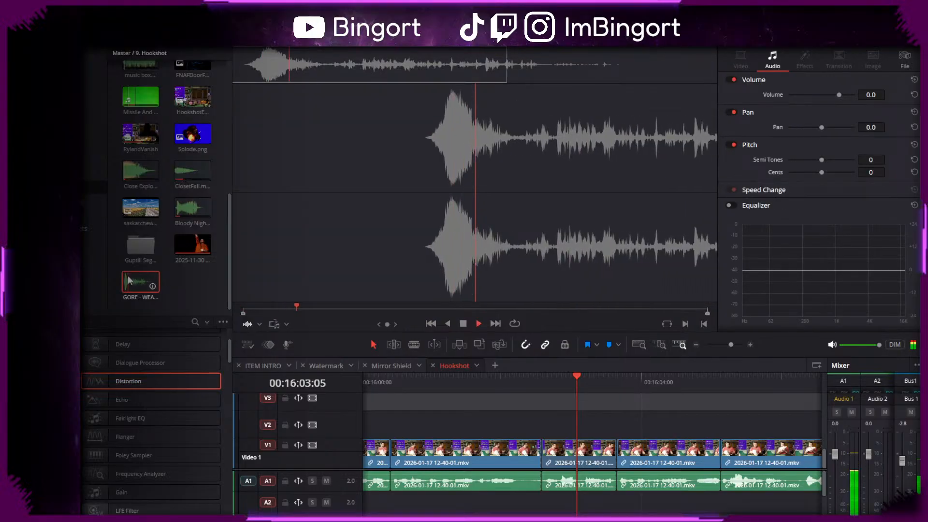
key("space")
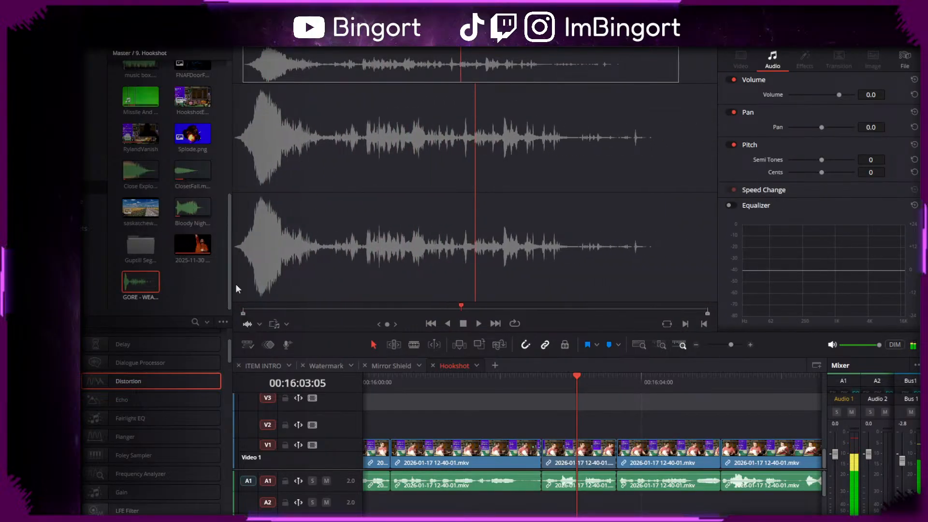
left_click(246, 310)
key("space")
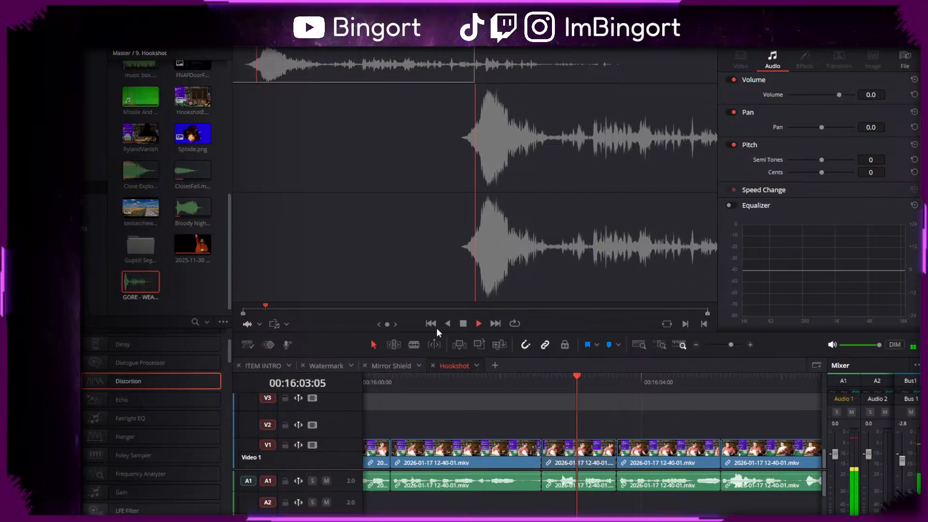
- Shorten the GORE sound with an out point, place it on audio track 2 under the punched-in segment, and lower its volume to -10.0
key("space")
key("o")
left_click_drag(492, 293, 576, 504)
left_click(575, 504)
key("ctrl+equal")
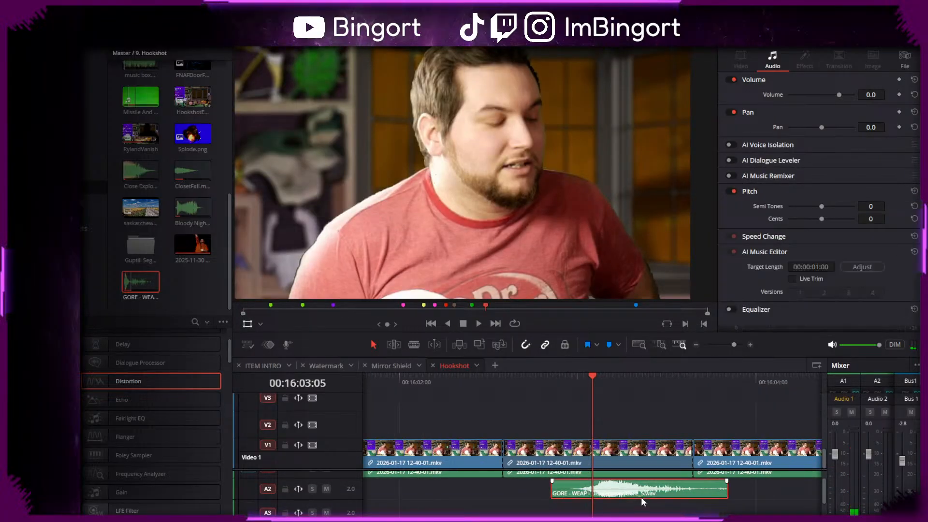
mouse_move(870, 94)
left_mouse_down()
mouse_move(847, 94)
mouse_move(861, 94)
left_mouse_up()
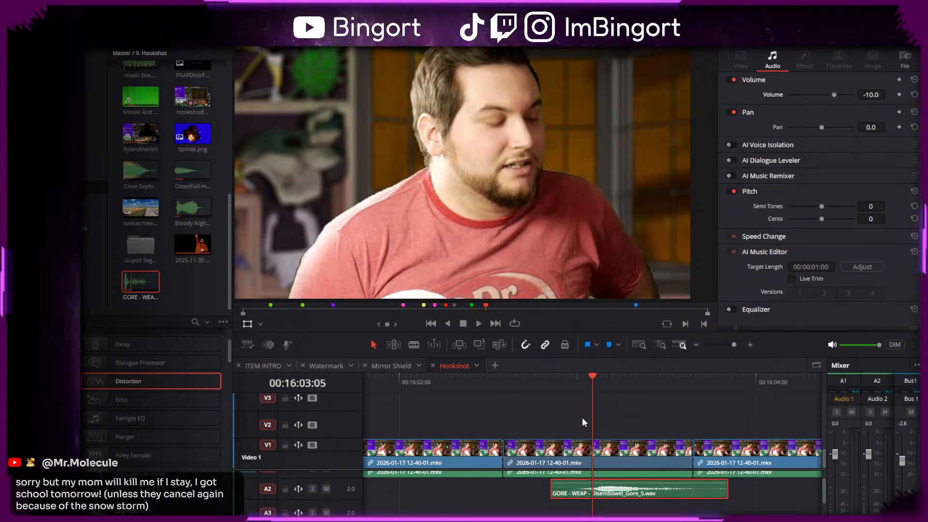
- Shift the gore sound about 7 frames earlier on audio track 2 and check its timing from just before the punch-in
scroll(694, 410, "left", 2)
left_click_drag(665, 498, 644, 497)
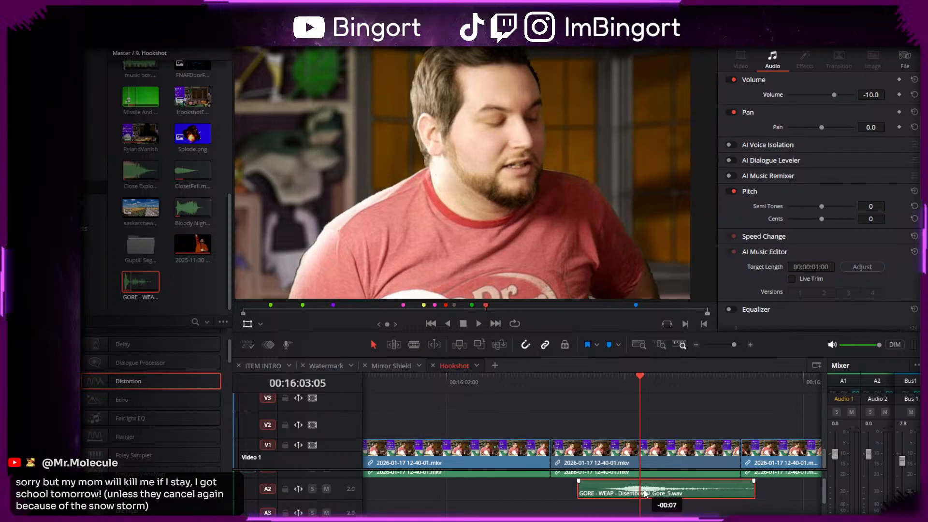
left_click(542, 385)
scroll(589, 412, "right", 2)
scroll(556, 420, "up", 2)
scroll(519, 428, "left", 1)
left_click(518, 426)
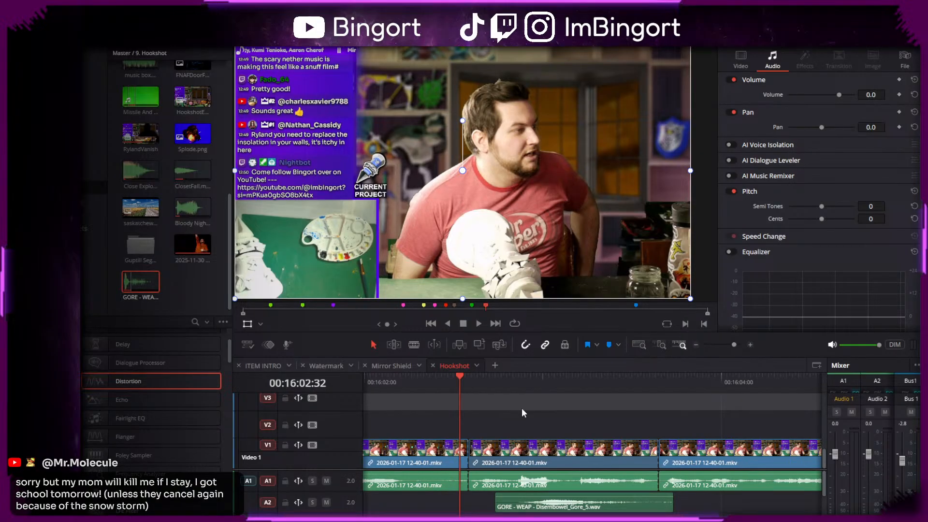
scroll(503, 411, "right", 3)
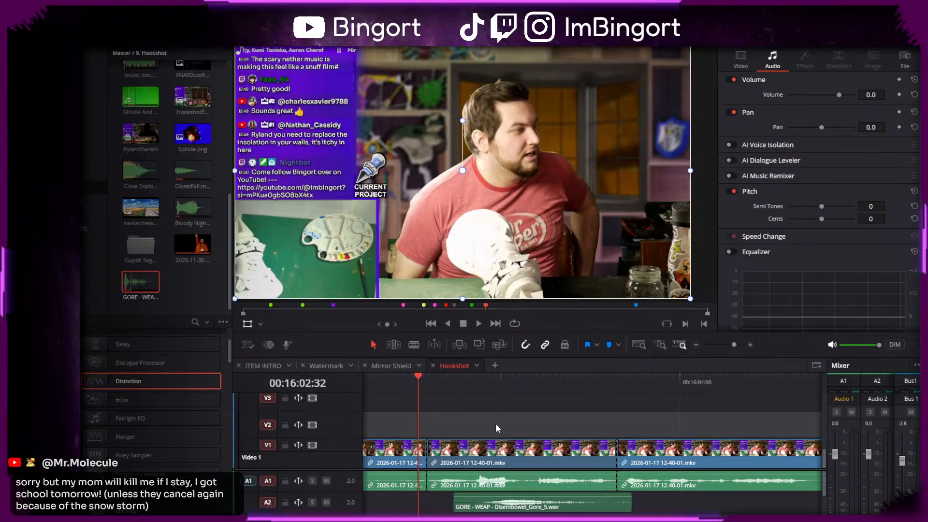
key("space")
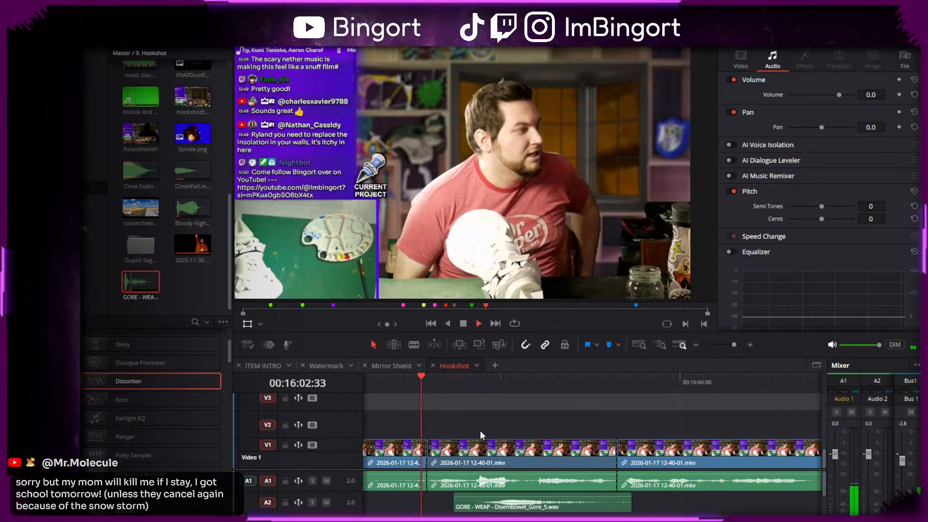
key("space")
- Move the gore sound earlier so it ends together with the punched-in segment, and play the passage back
left_click_drag(528, 503, 513, 503)
left_click(434, 382)
key("space")
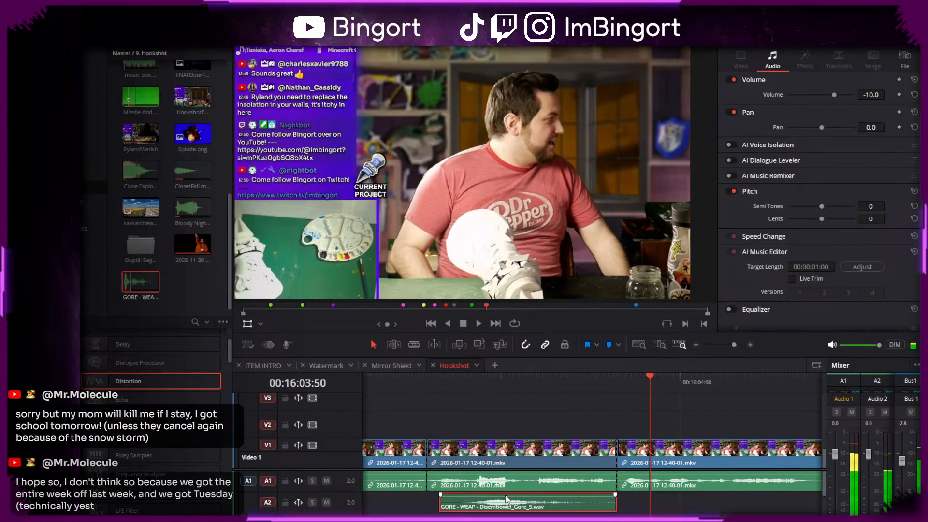
key("space")
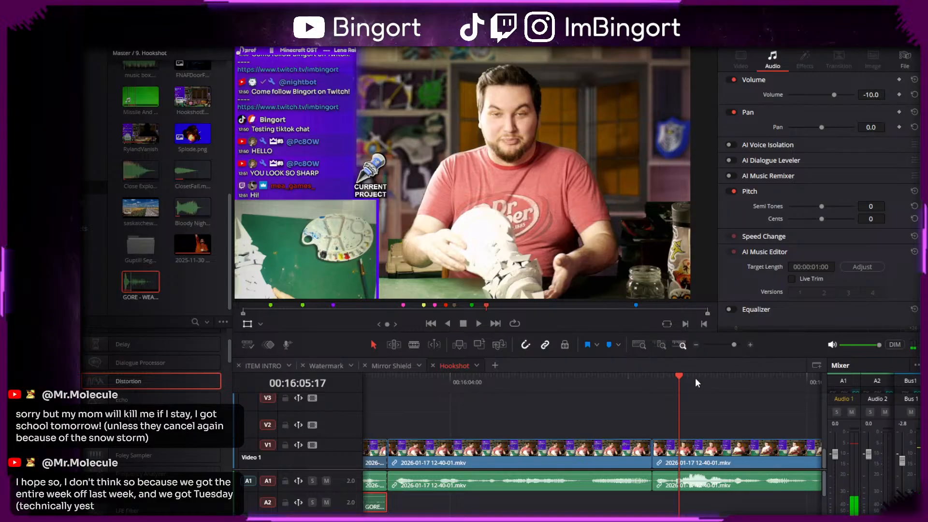
left_click_drag(709, 399, 526, 393)
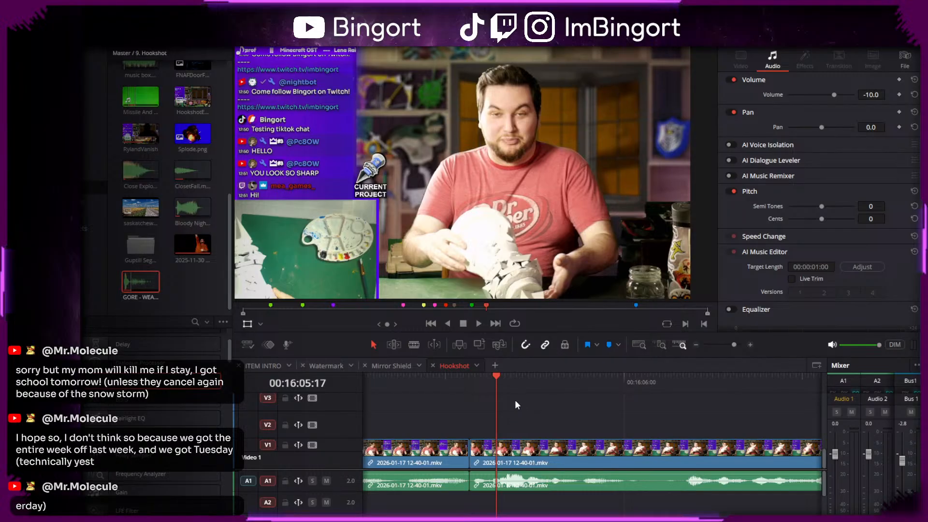
left_click_drag(519, 404, 543, 396)
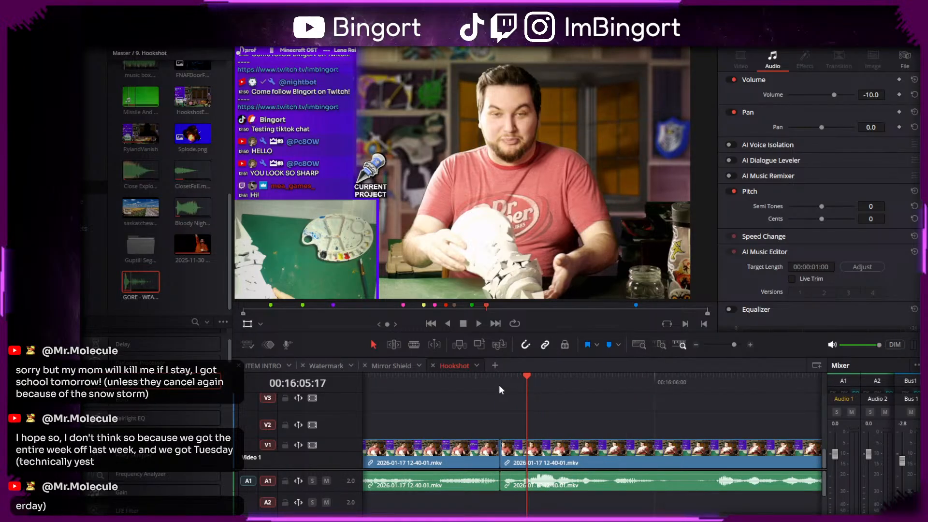
left_click_drag(550, 422, 431, 392)
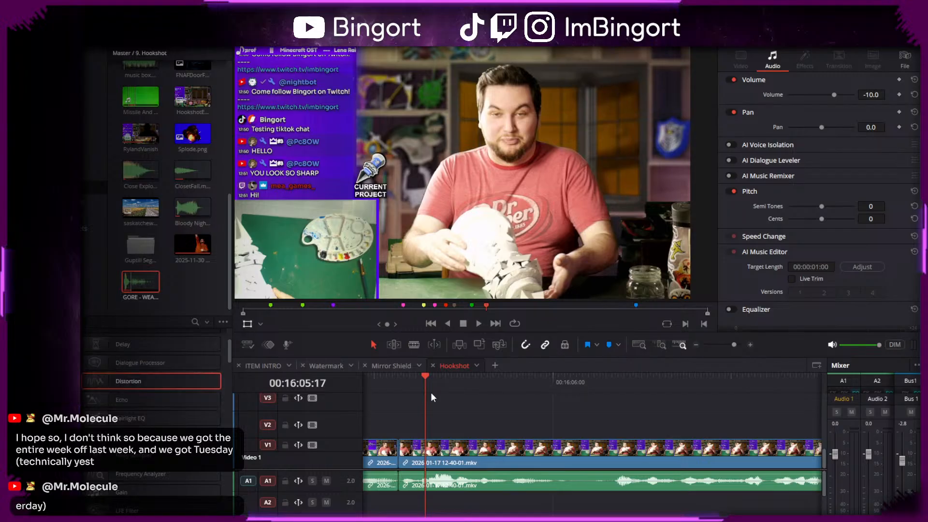
left_click_drag(545, 407, 558, 398)
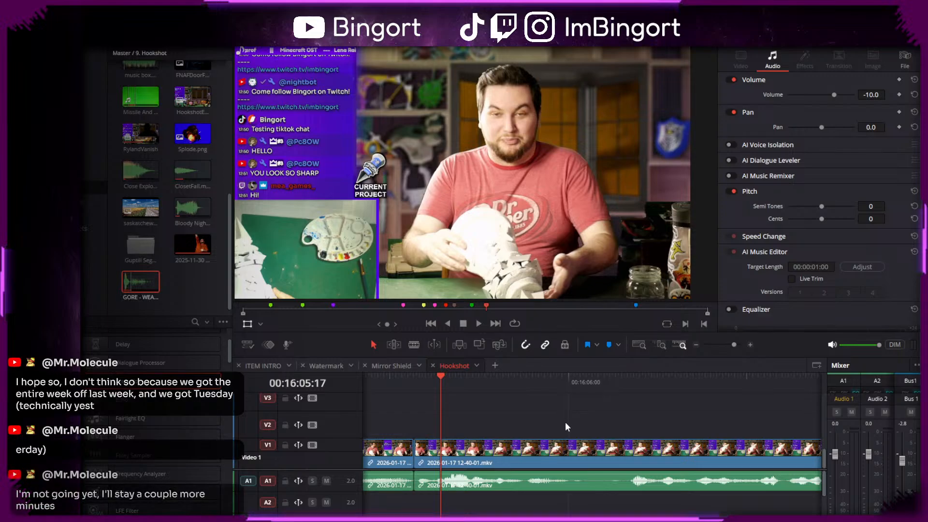
- Play the footage onward from 00:16:05:17 to where the sculpted hookshot is aimed at the camera
left_click(607, 409)
key("space")
key("space")
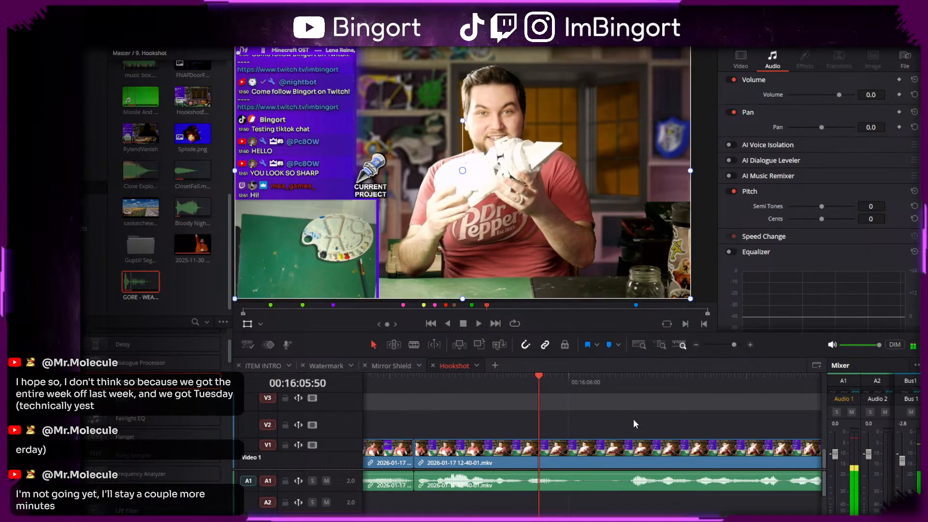
key("space")
key("space")
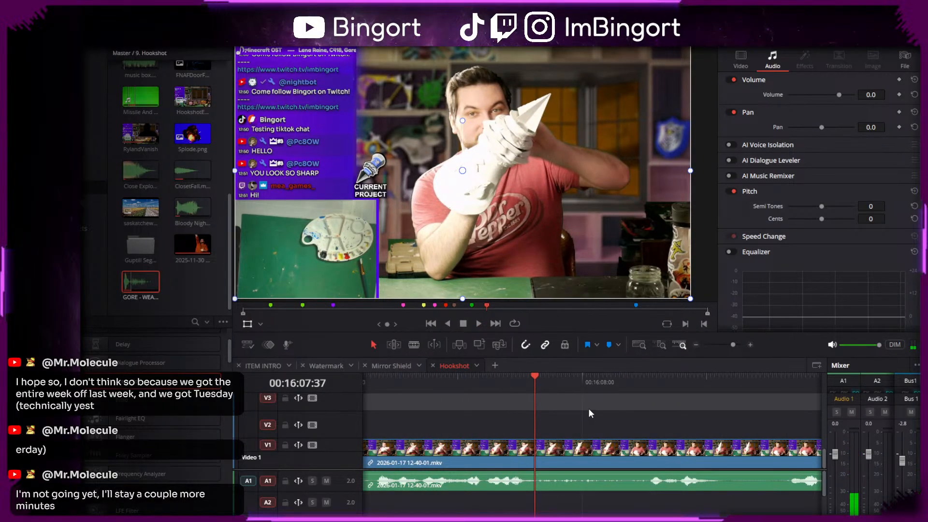
scroll(588, 408, "right", 1)
scroll(569, 414, "right", 3)
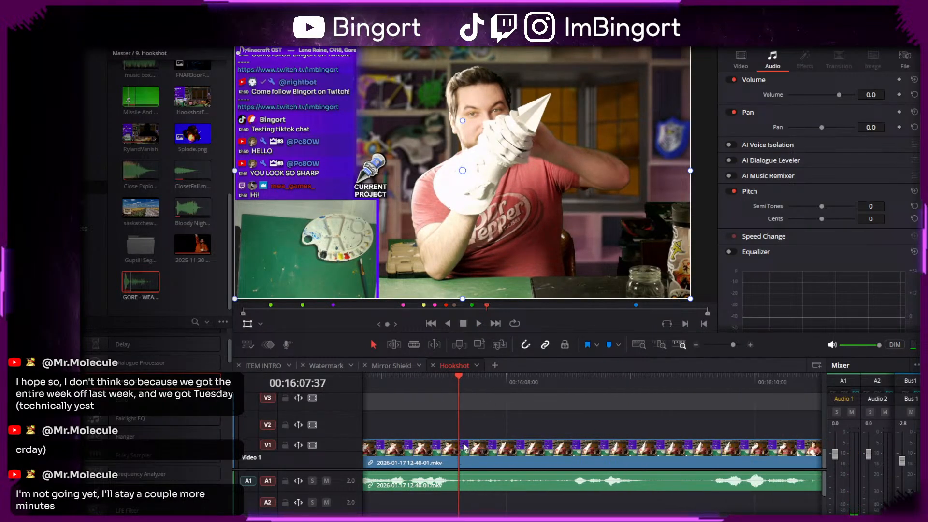
key("ctrl+b")
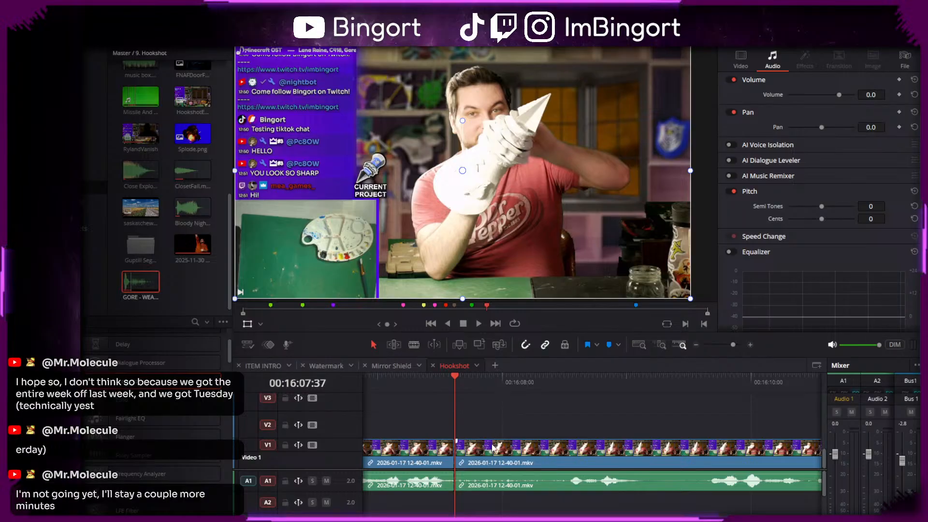
key("ctrl+z")
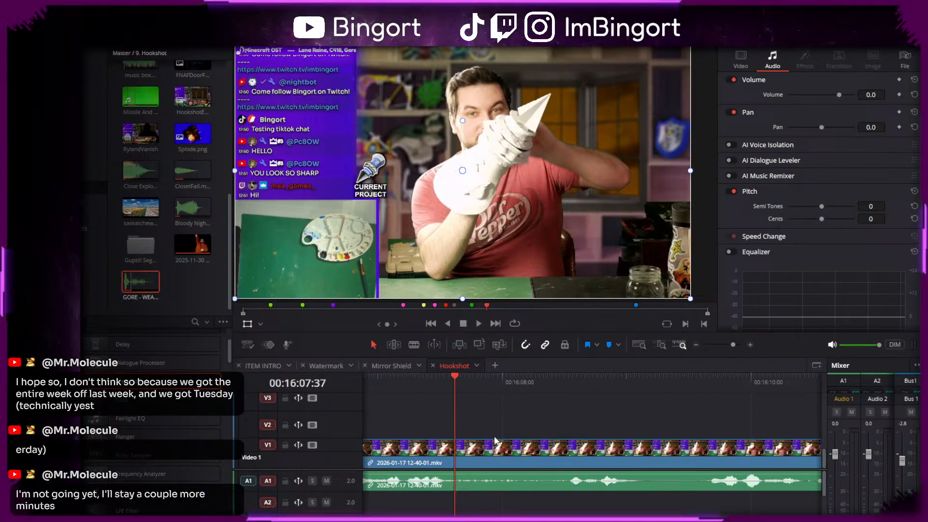
- Isolate the shot of aiming the hookshot by splitting the clip near 00:16:07:35 and again near 00:16:09
key("space")
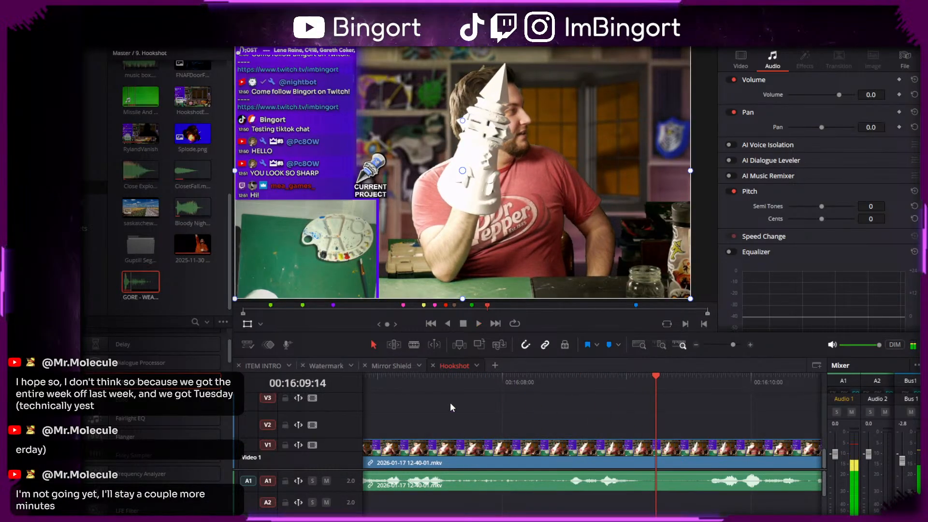
left_click(384, 380)
key("ctrl+b")
key("space")
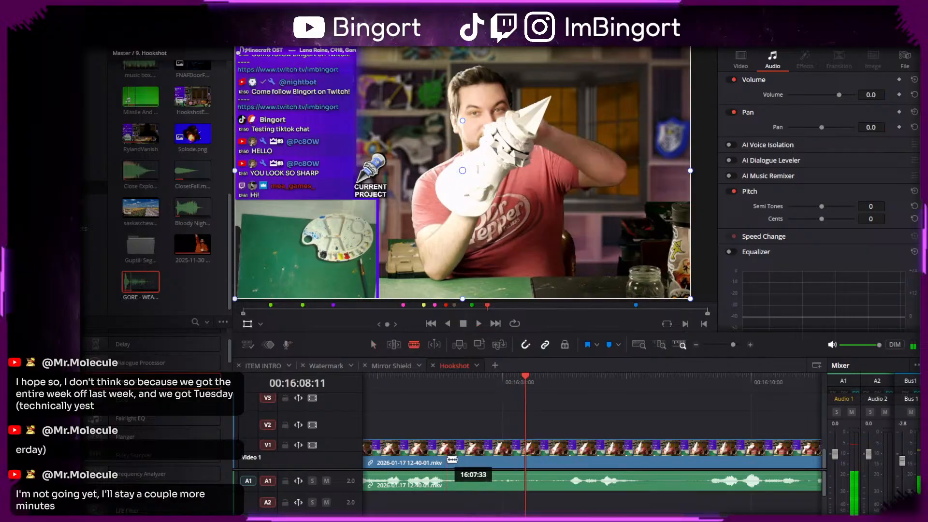
key("b")
left_click(641, 466)
key("a")
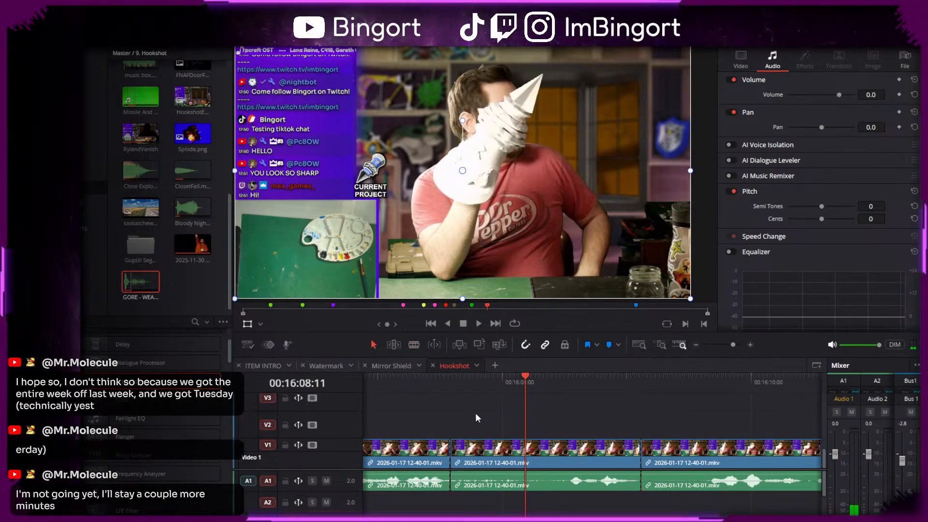
left_click(451, 383)
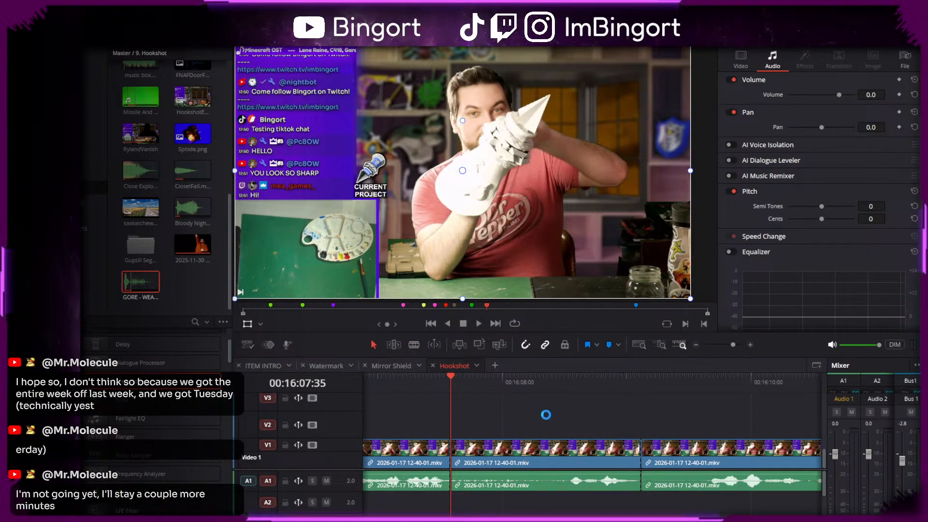
- Punch in on the isolated aiming shot with zoom 2.010 and position X -246.797, Y -217.266, and play it back
left_click(565, 452)
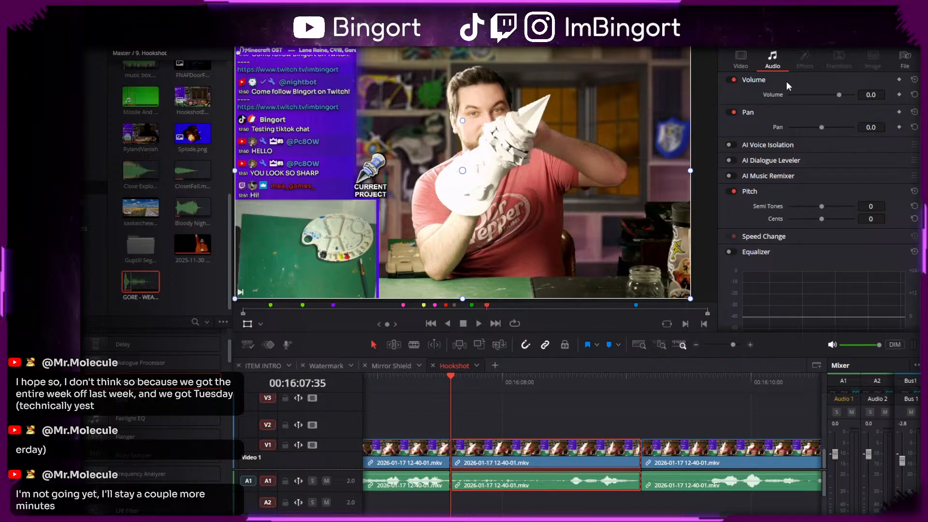
left_click(746, 58)
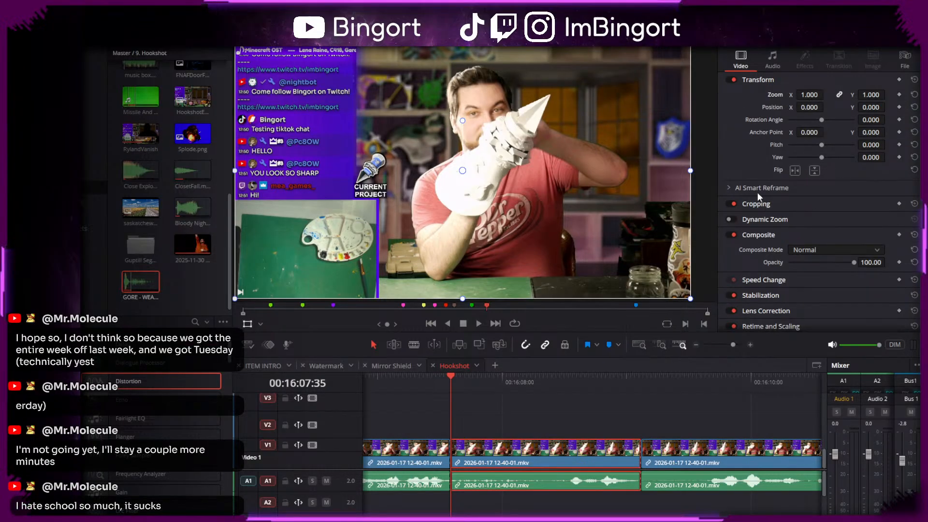
left_click_drag(808, 94, 851, 95)
left_click_drag(593, 138, 538, 188)
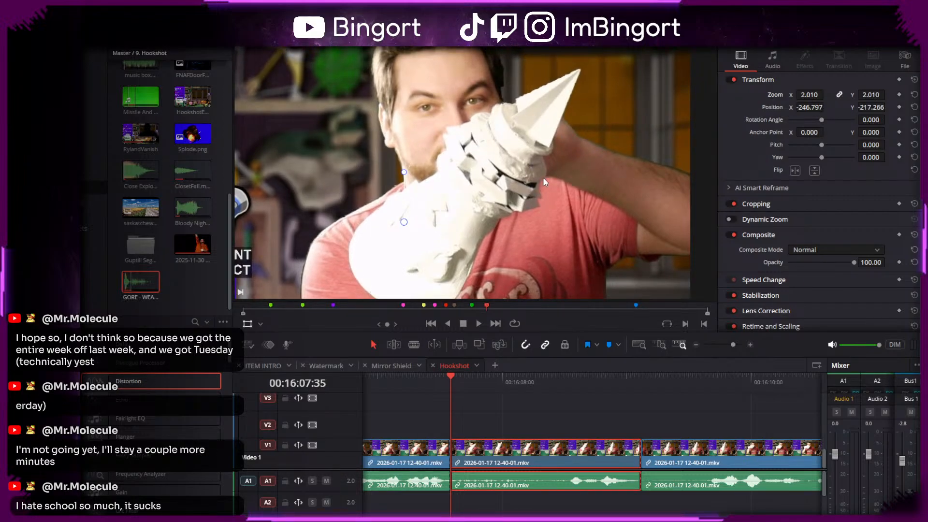
left_click(517, 416)
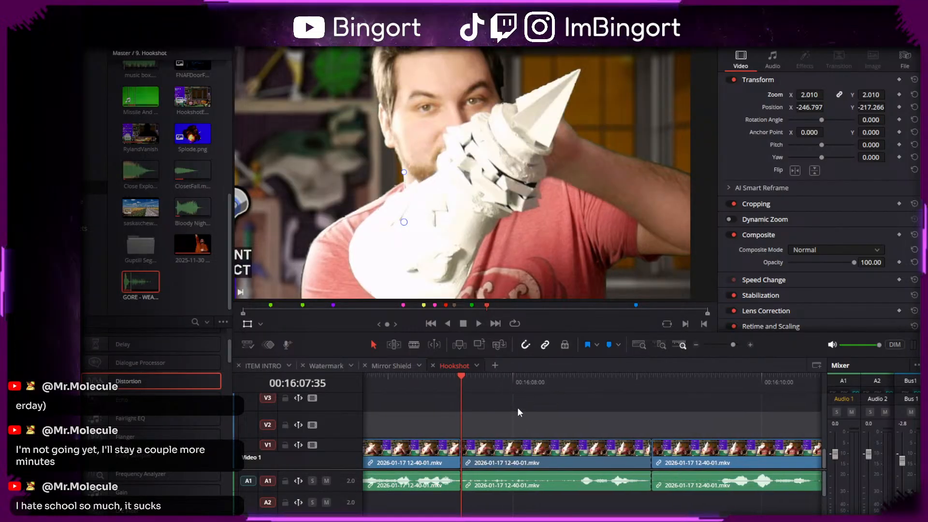
key("space")
key("space")
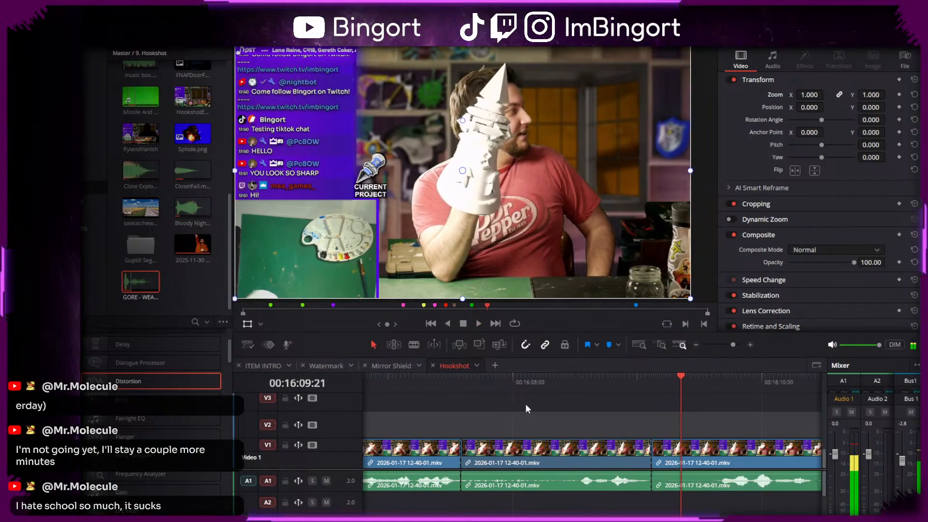
- Review the footage following the aiming shot, trim the start of the clip there, and ripple-delete the gap
scroll(595, 402, "right", 1)
left_click_drag(571, 384, 471, 388)
key("space")
scroll(465, 400, "right", 2)
scroll(400, 393, "right", 3)
key("space")
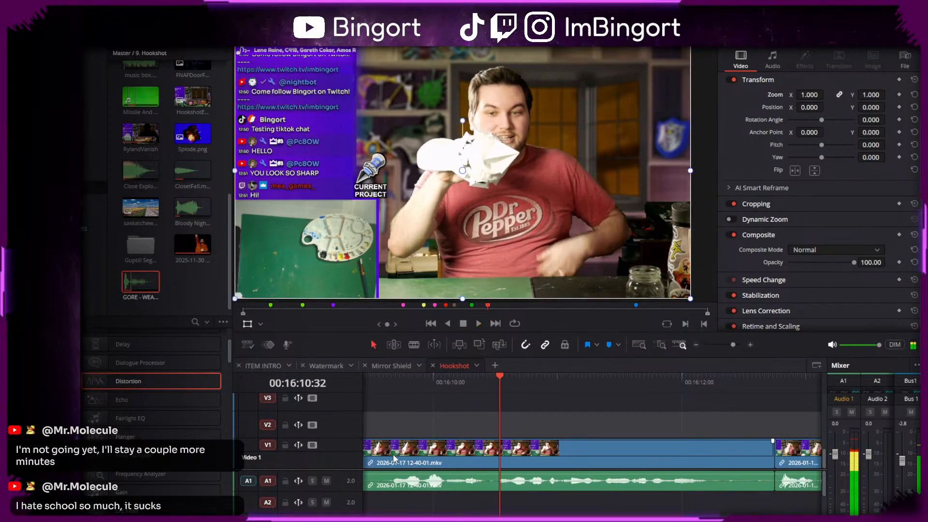
scroll(406, 421, "left", 3)
left_click_drag(413, 452, 484, 456)
left_click(450, 455)
key("Delete")
- Play on to the clip's end, split it near 00:16:11:40, and ripple-delete the leftover piece before the next clip
left_click(408, 388)
key("space")
scroll(397, 407, "right", 2)
scroll(486, 417, "right", 1)
scroll(556, 423, "down", 1)
scroll(580, 440, "right", 2)
key("space")
key("b")
left_click(549, 458)
key("a")
left_click(567, 456)
key("Delete")
- Play the clip following the cut near 00:16:11:40, replaying it from the cut to find the next section to remove
key("space")
scroll(597, 427, "right", 2)
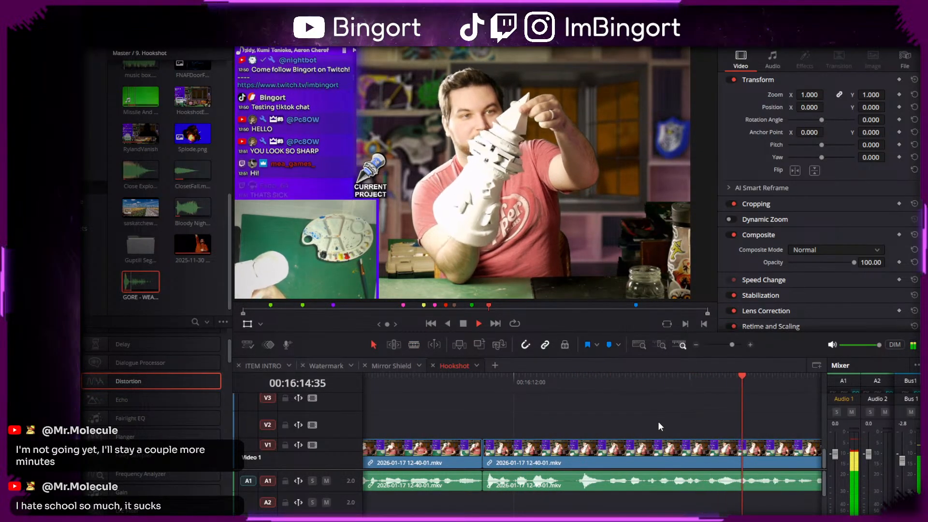
key("space")
left_click(488, 382)
key("space")
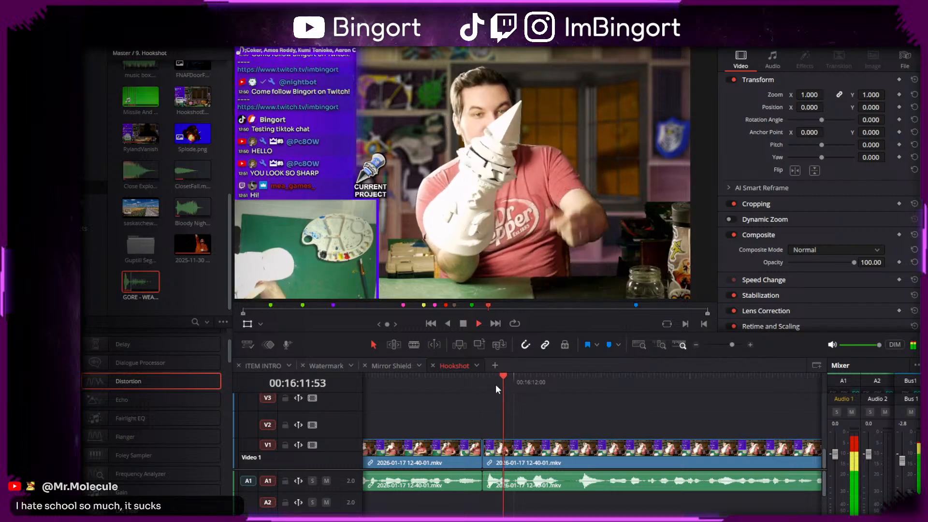
scroll(547, 407, "right", 2)
scroll(546, 407, "right", 1)
- Split the clip near 00:16:12:34, trim the start of the remainder, and ripple-delete the gap between the pieces
key("space")
key("b")
left_click(489, 455)
key("a")
left_click_drag(492, 455, 548, 469)
left_click(547, 467)
key("Delete")
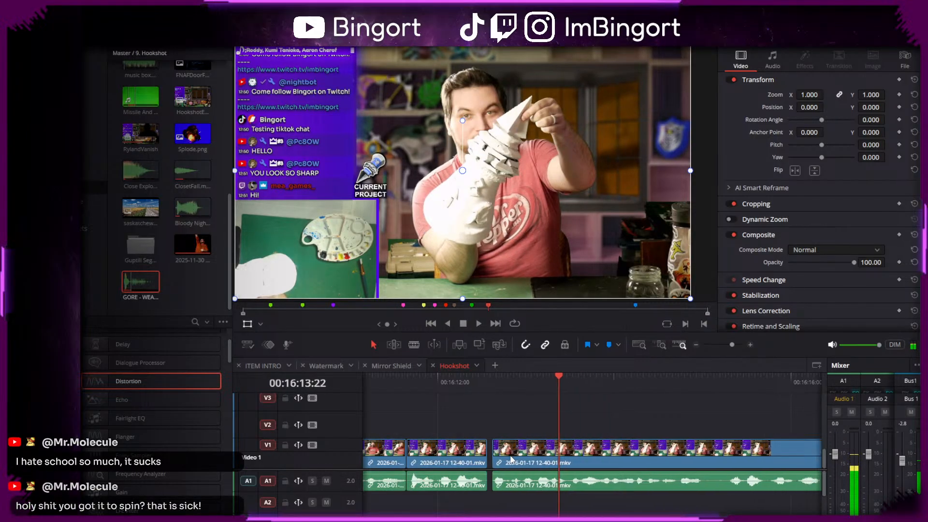
scroll(640, 425, "left", 4)
left_click(536, 390)
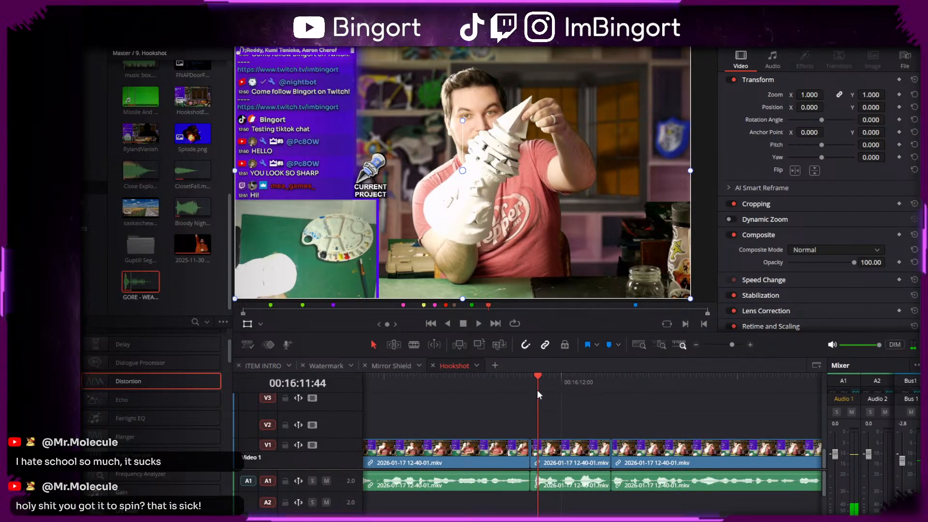
- Play the footage from 00:16:11:44, replaying the short clip that follows the 00:16:11:40 cut
key("space")
key("space")
scroll(649, 408, "right", 4)
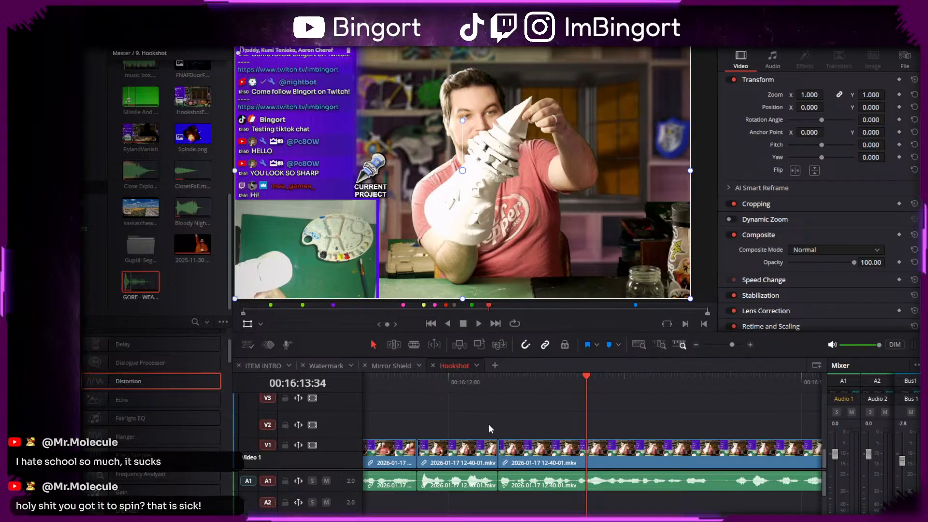
left_click(441, 380)
key("space")
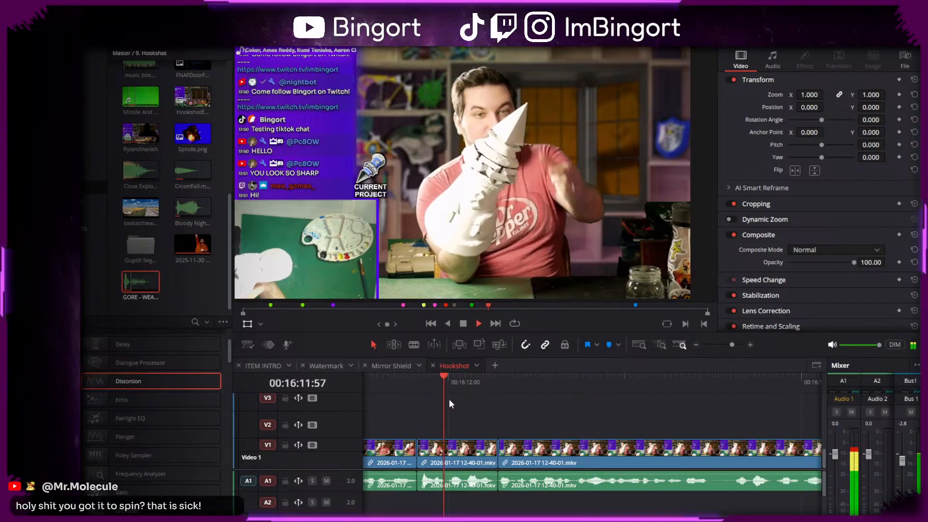
left_click_drag(531, 420, 465, 424)
key("space")
- Punch in on the short clip between 00:16:11:40 and 00:16:12:34 with zoom 2.140 and position X -299.531, Y -274.219, and replay it
scroll(467, 420, "left", 5)
left_click_drag(457, 381, 463, 384)
left_click(505, 461)
left_click_drag(809, 95, 865, 95)
left_click_drag(563, 163, 491, 225)
key("space")
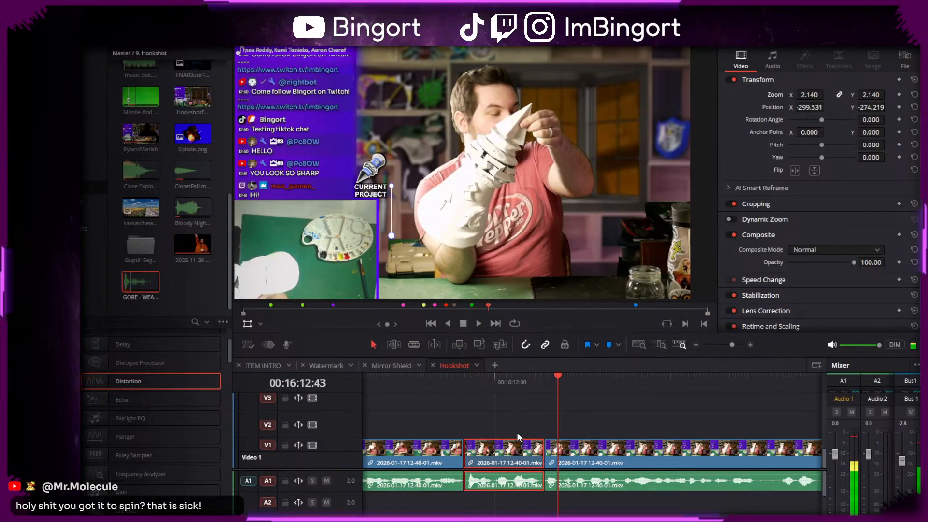
left_click(409, 379)
key("space")
scroll(439, 405, "down", 3)
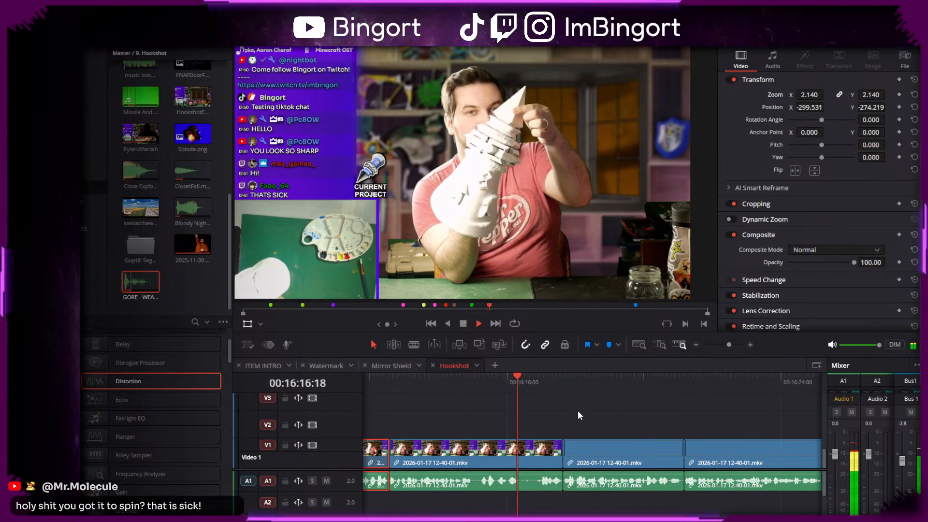
- Split the clip near 00:16:16:23, trim the start of the remainder, and ripple-delete the gap between the pieces
key("space")
key("b")
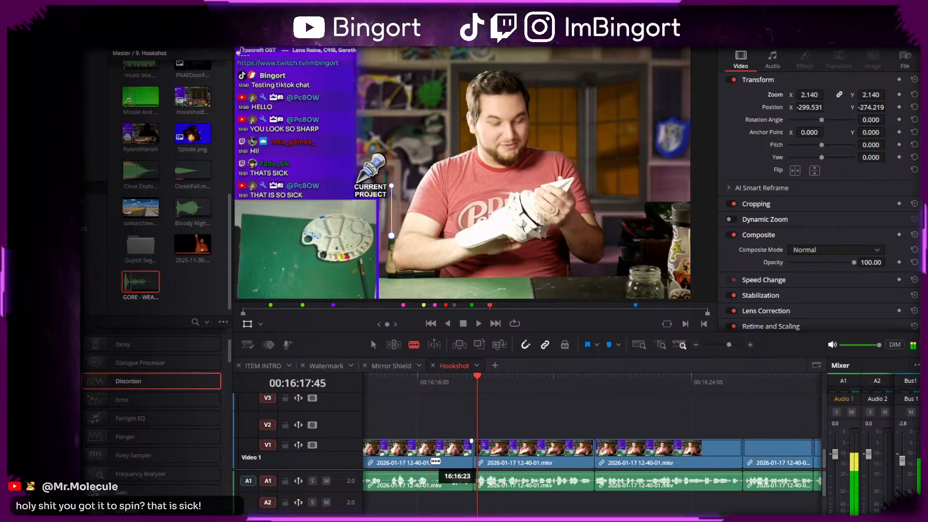
left_click(430, 460)
key("a")
left_click_drag(431, 458, 449, 459)
left_click(437, 458)
key("Delete")
- Extend only the video of the clip before the 00:16:16:23 cut over the whole following short piece, and replay the transition
left_click_drag(422, 385, 412, 385)
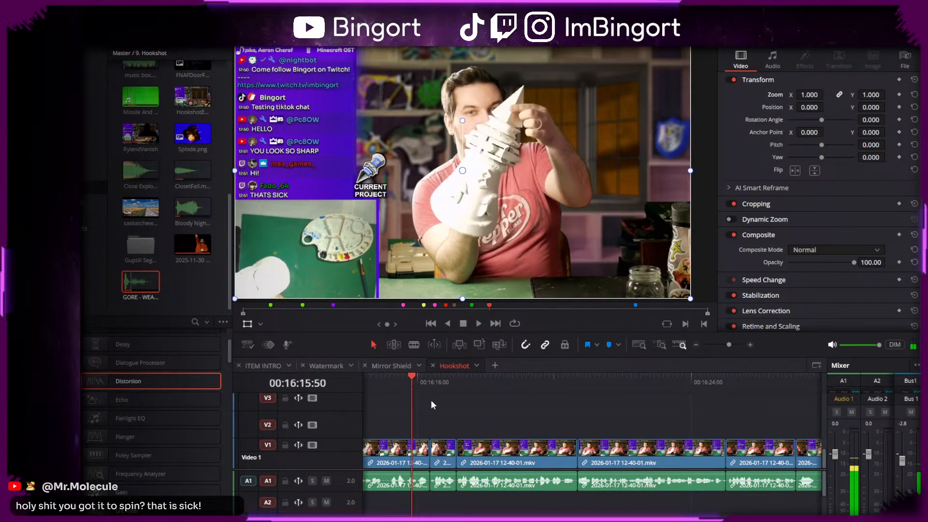
scroll(555, 417, "up", 4)
key("space")
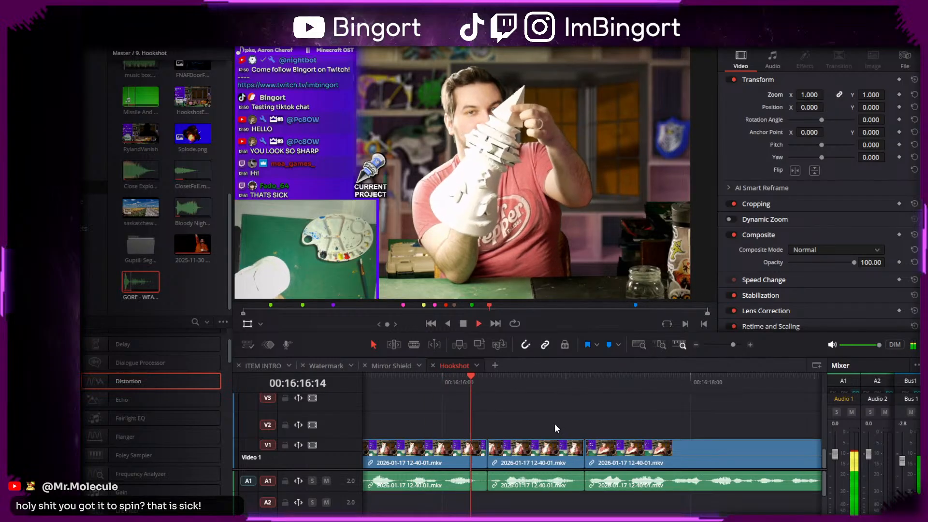
key("space")
left_click_drag(488, 454, 585, 454)
scroll(645, 436, "left", 3)
left_click(399, 383)
key("space")
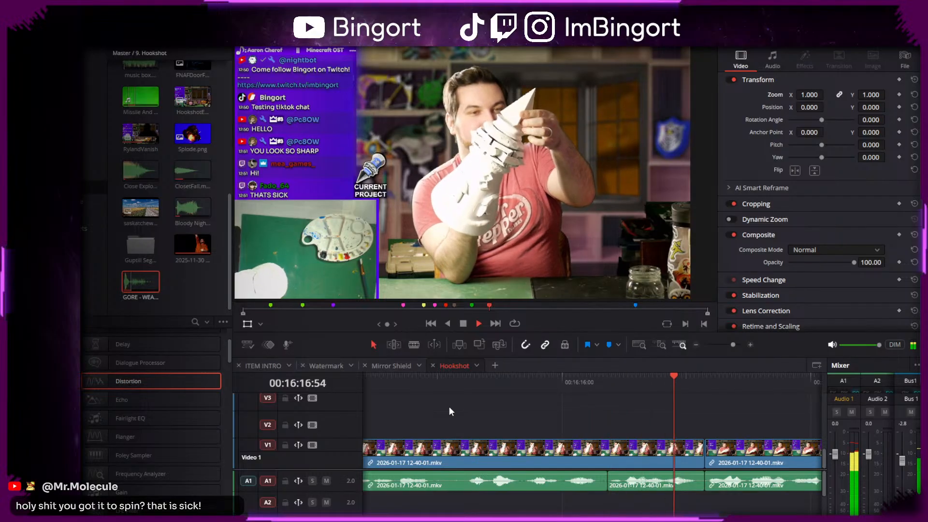
- Review the footage following the extended shot up to about 00:16:20:10
left_click(525, 381)
scroll(636, 407, "right", 1)
scroll(637, 407, "right", 3)
scroll(638, 408, "right", 2)
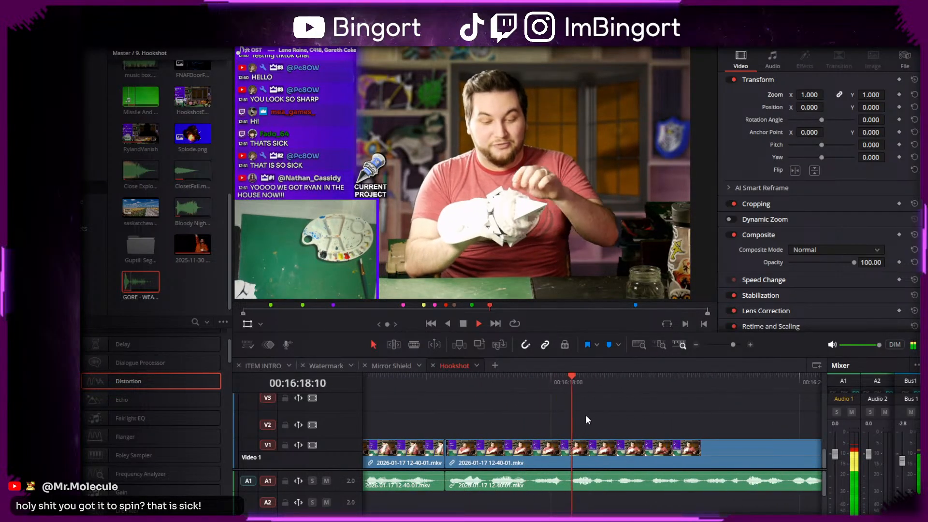
scroll(588, 416, "right", 1)
scroll(507, 428, "down", 5)
scroll(453, 408, "right", 3)
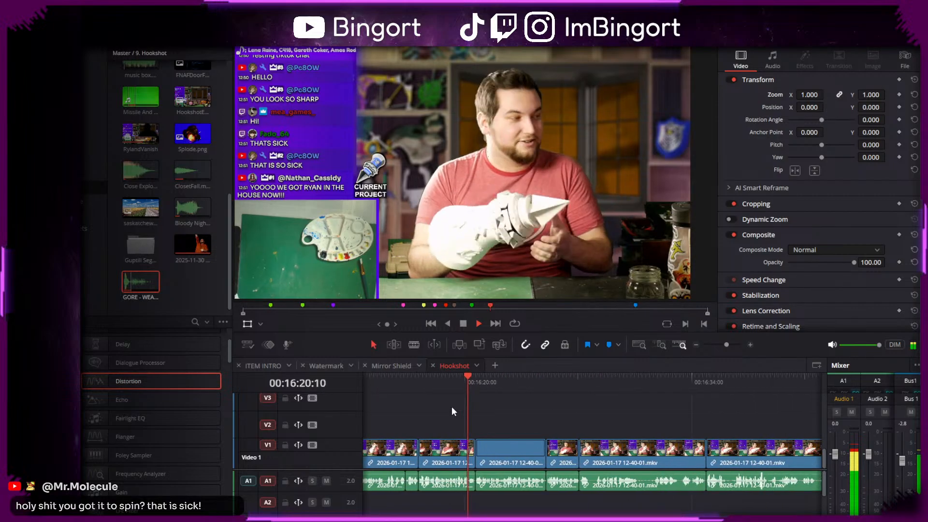
- Split the clip just before 00:16:20:00
left_click(457, 382)
scroll(518, 405, "up", 3)
key("space")
key("b")
scroll(588, 451, "up", 1)
scroll(589, 452, "up", 1)
key("a")
- Punch in on the piece starting just before 00:16:20:00 with zoom 1.620 and position X -325, Y -256
left_click(613, 458)
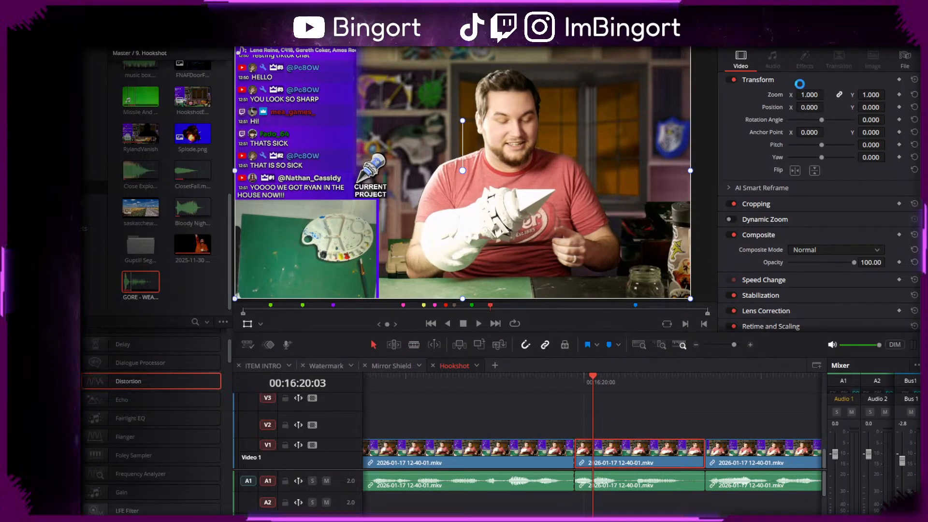
mouse_move(812, 96)
left_mouse_down()
mouse_move(827, 94)
mouse_move(807, 107)
left_mouse_up()
left_click_drag(868, 107, 888, 108)
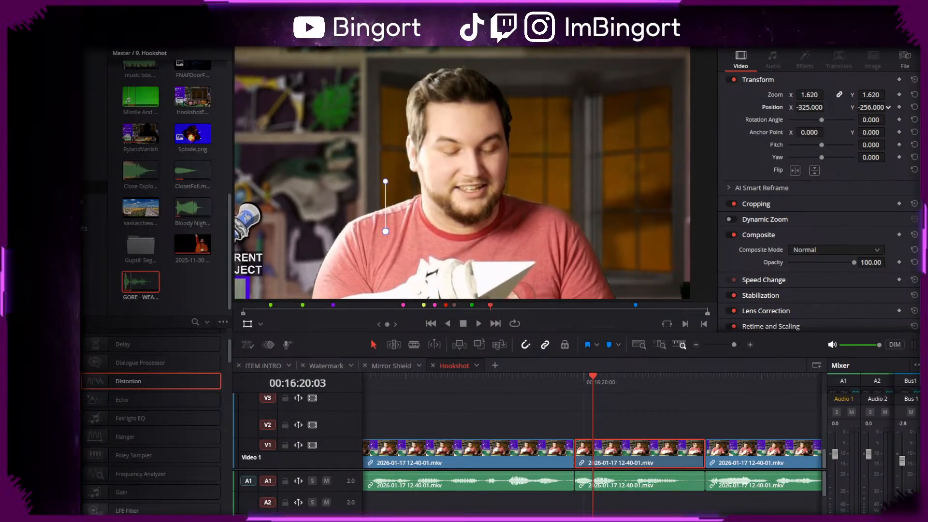
- Play the punched-in piece and the footage following it up to about 00:16:25:14
scroll(568, 413, "left", 4)
left_click(452, 390)
key("space")
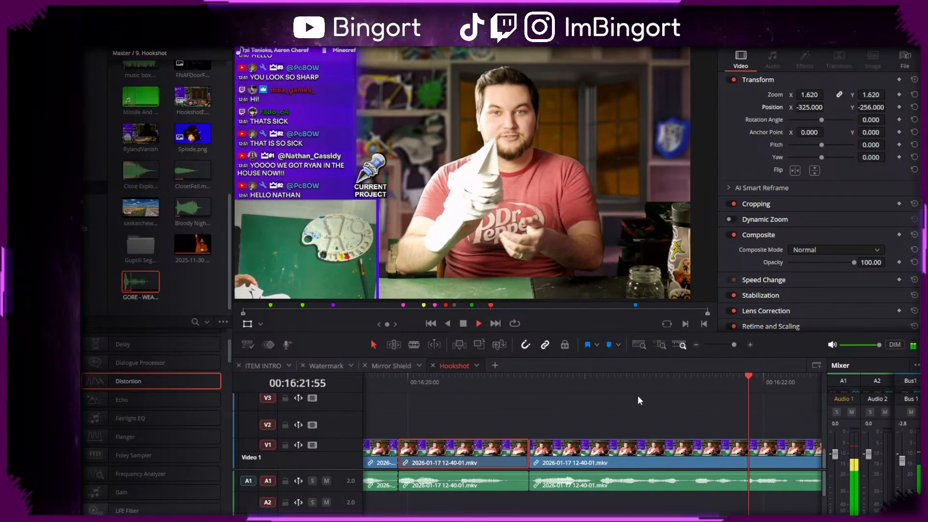
scroll(537, 398, "down", 3)
scroll(552, 412, "right", 4)
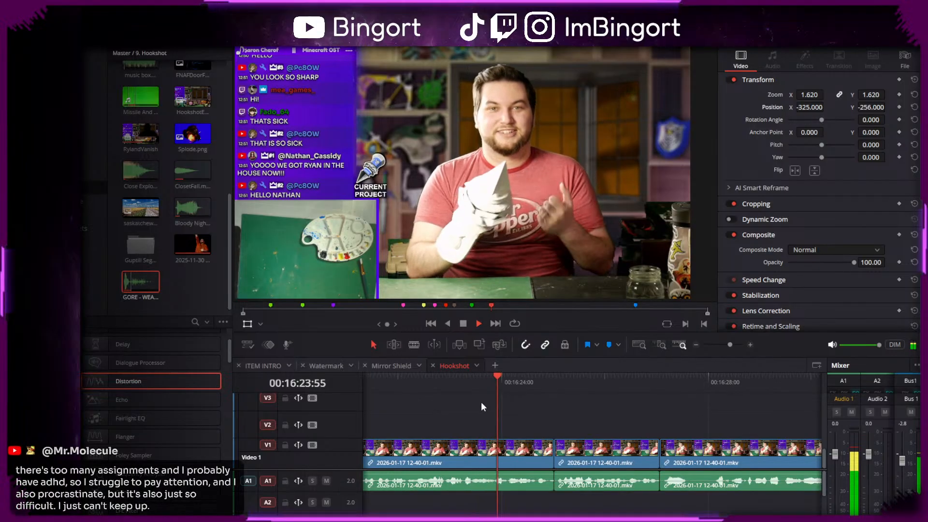
key("space")
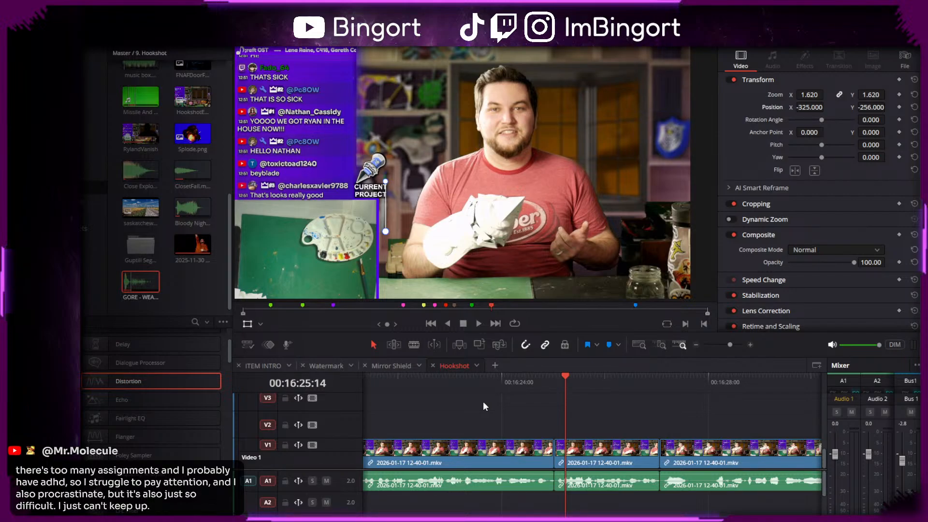
- Trim a few frames off the start of the clip at 00:16:25:01 and ripple-delete the gap before it
scroll(642, 423, "right", 5)
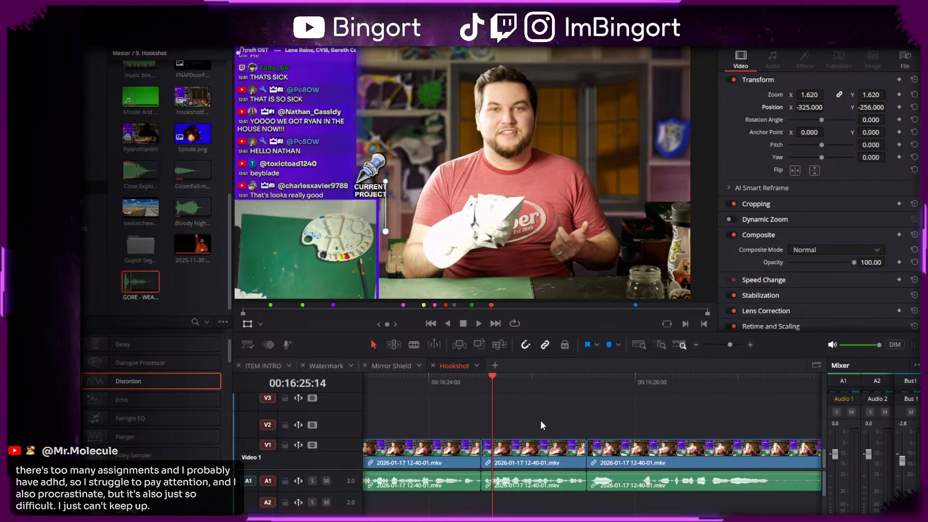
left_click(543, 422)
scroll(532, 416, "left", 2)
scroll(549, 417, "left", 1)
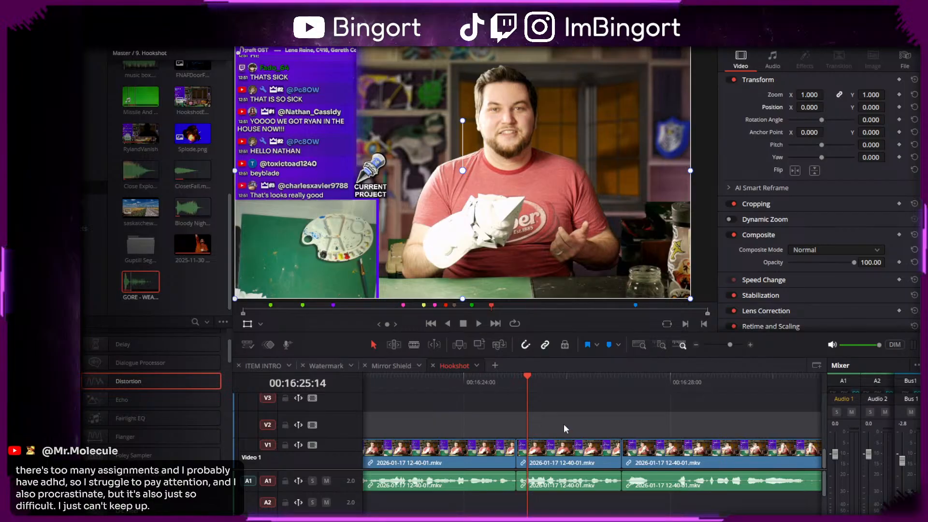
scroll(560, 424, "up", 5)
scroll(561, 424, "right", 3)
left_click_drag(461, 385, 479, 387)
left_click_drag(469, 450, 481, 448)
key("BackSpace")
left_click_drag(575, 411, 595, 410)
scroll(586, 407, "down", 1)
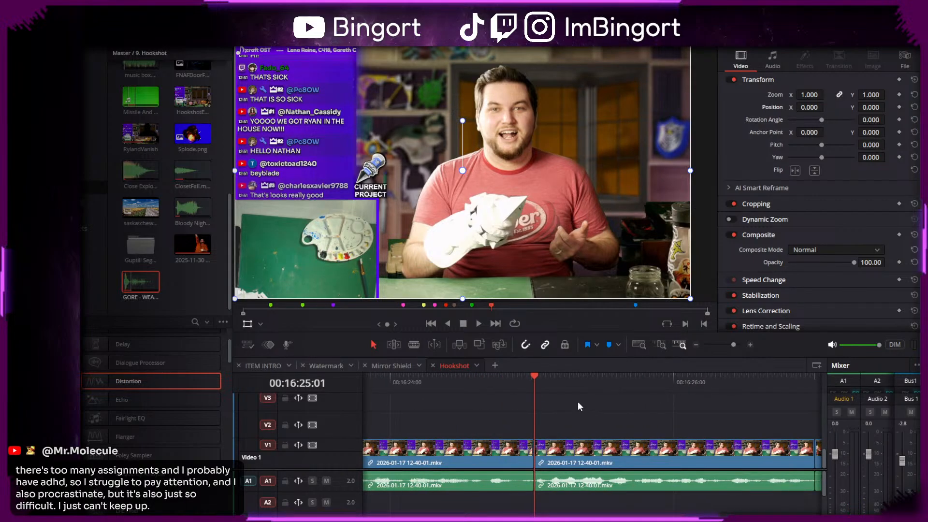
scroll(508, 160, "up", 2)
scroll(501, 154, "up", 5)
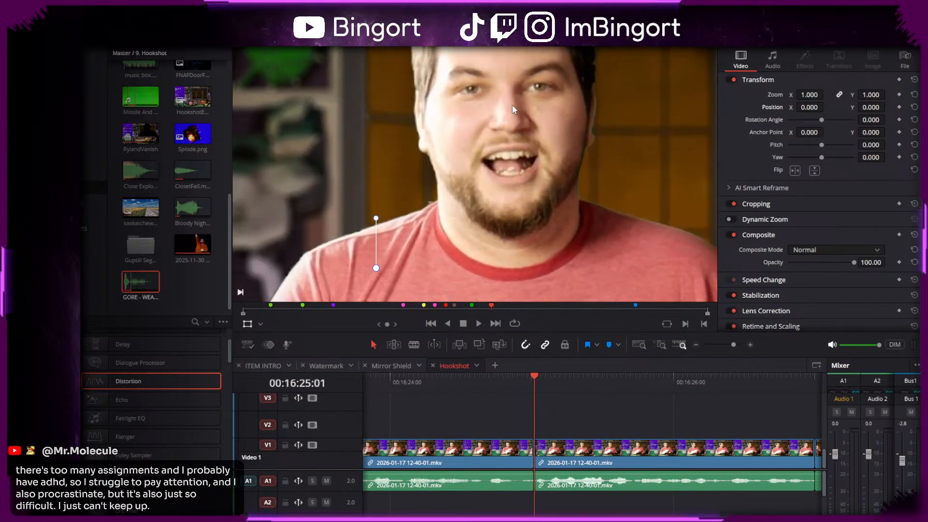
mouse_move(508, 186)
left_mouse_down()
mouse_move(509, 200)
mouse_move(501, 172)
left_mouse_up()
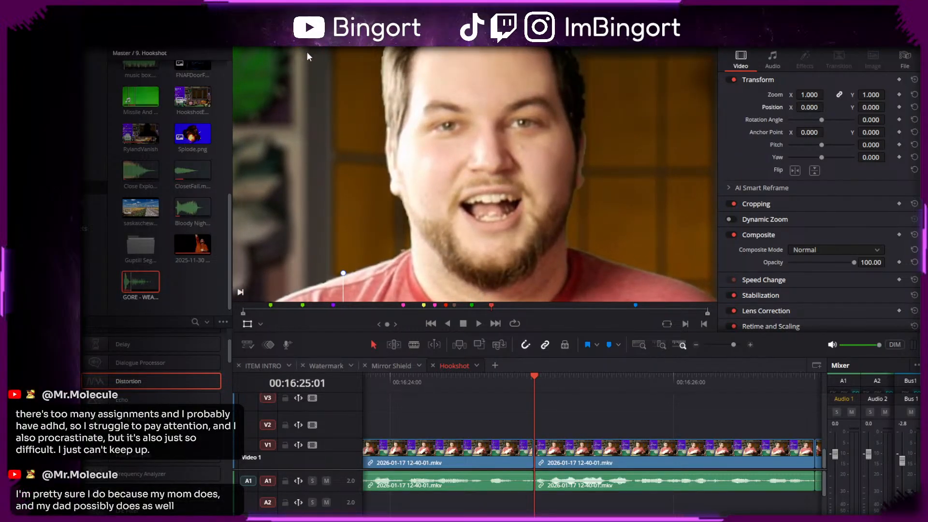
key("shift+z")
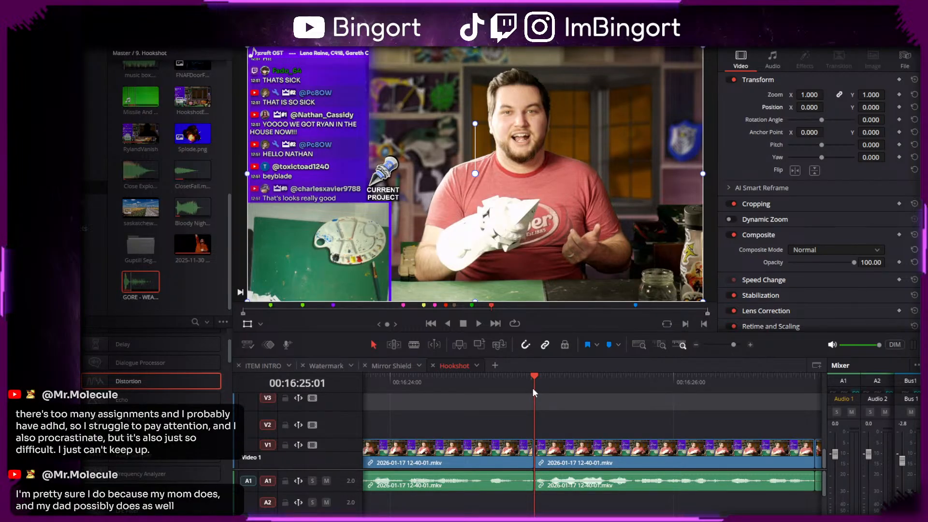
- Replay the cut at 00:16:25:01 and watch the following clip up to about 00:16:26:25
left_click(469, 385)
key("space")
scroll(450, 407, "right", 2)
key("space")
scroll(498, 428, "down", 2)
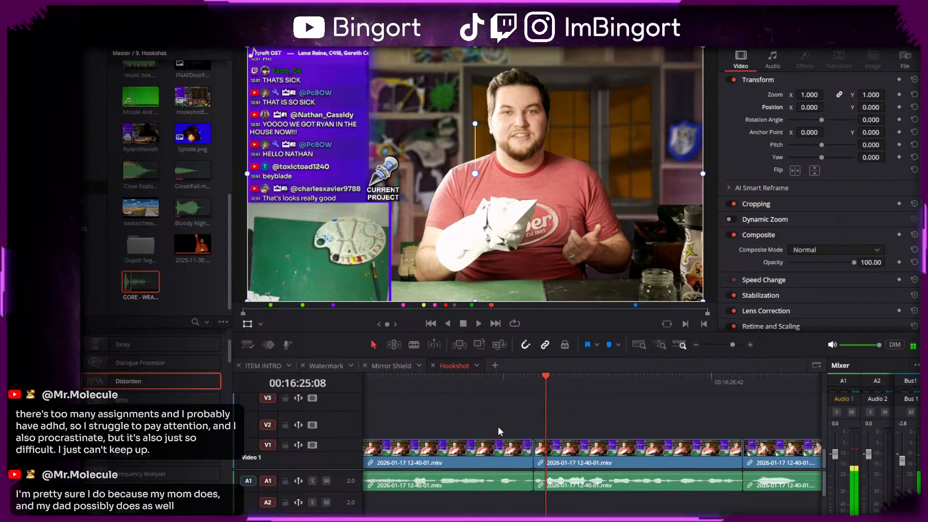
scroll(556, 417, "right", 1)
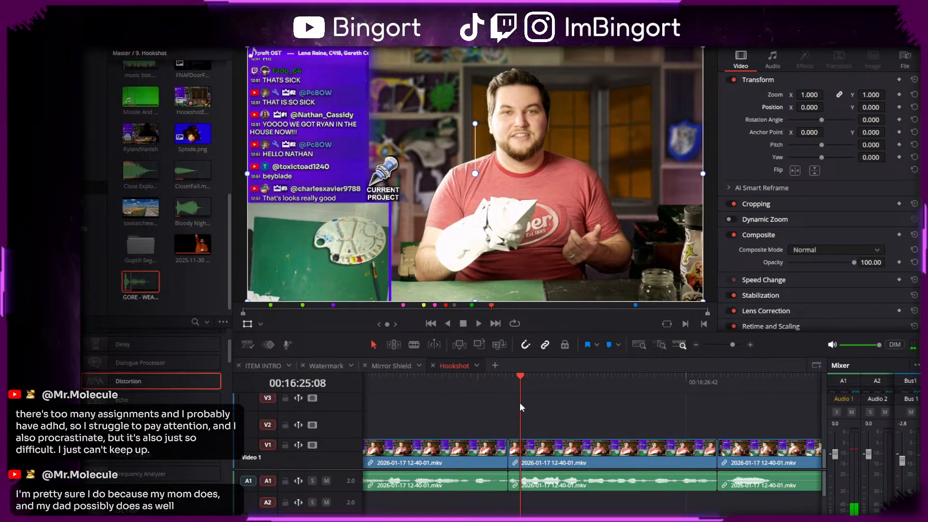
left_click(496, 381)
key("space")
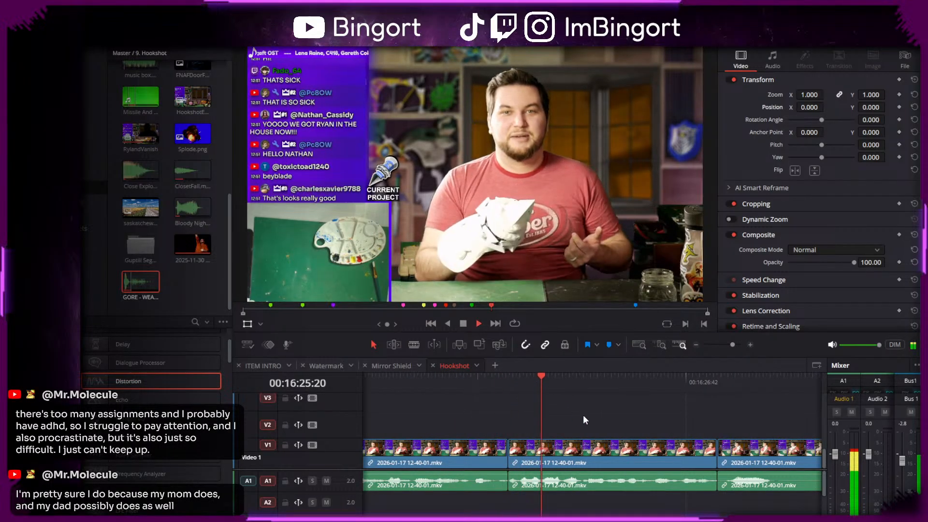
key("space")
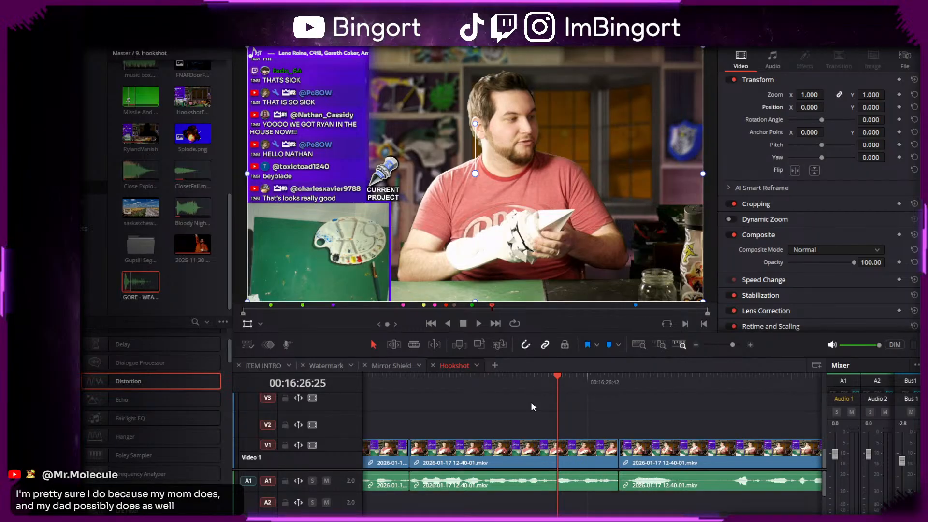
scroll(466, 418, "left", 2)
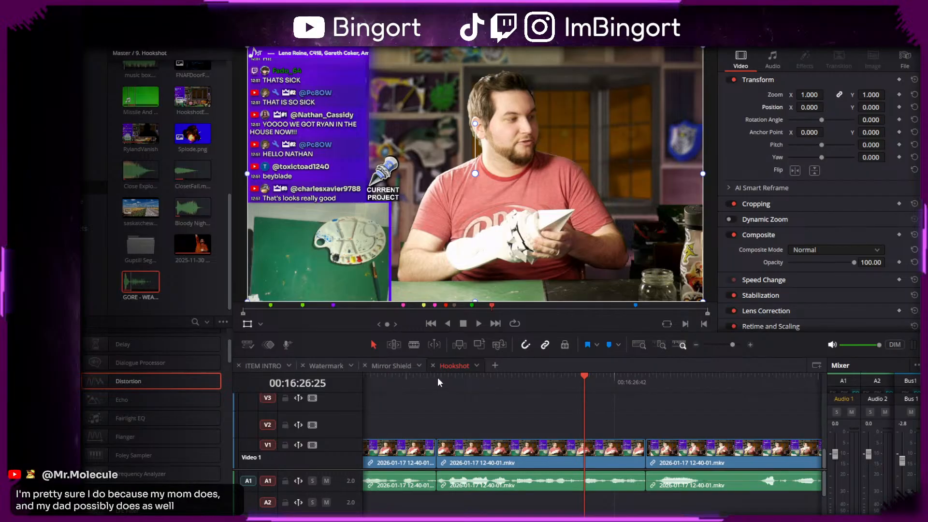
scroll(493, 399, "left", 3)
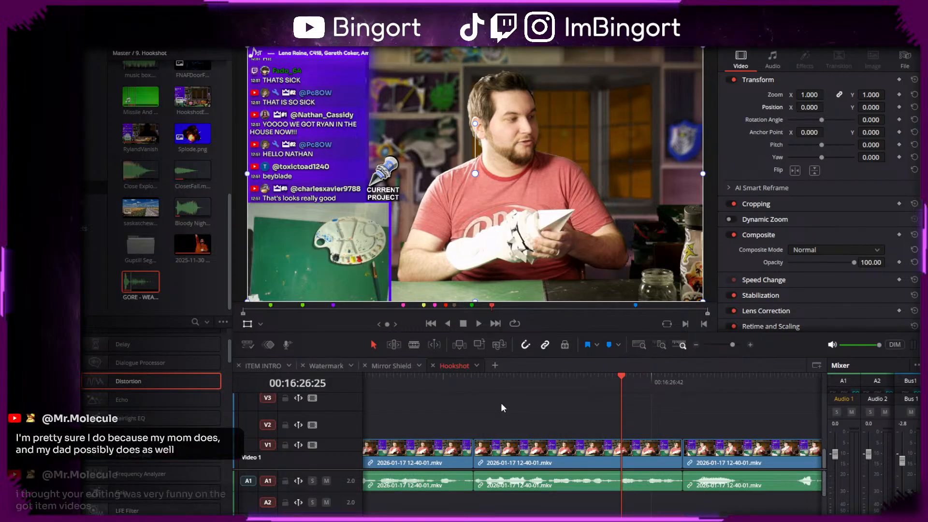
scroll(538, 413, "left", 1)
scroll(557, 406, "right", 3)
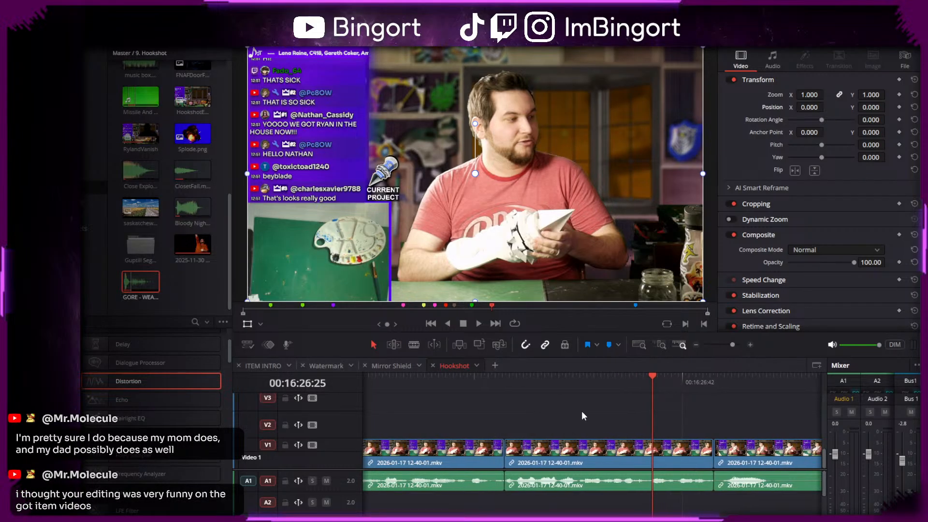
scroll(475, 408, "left", 1)
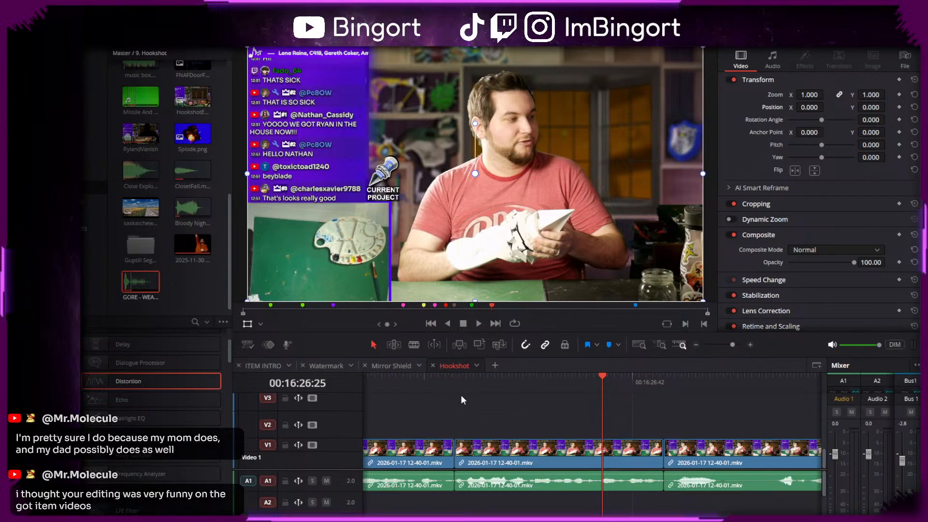
scroll(566, 394, "left", 3)
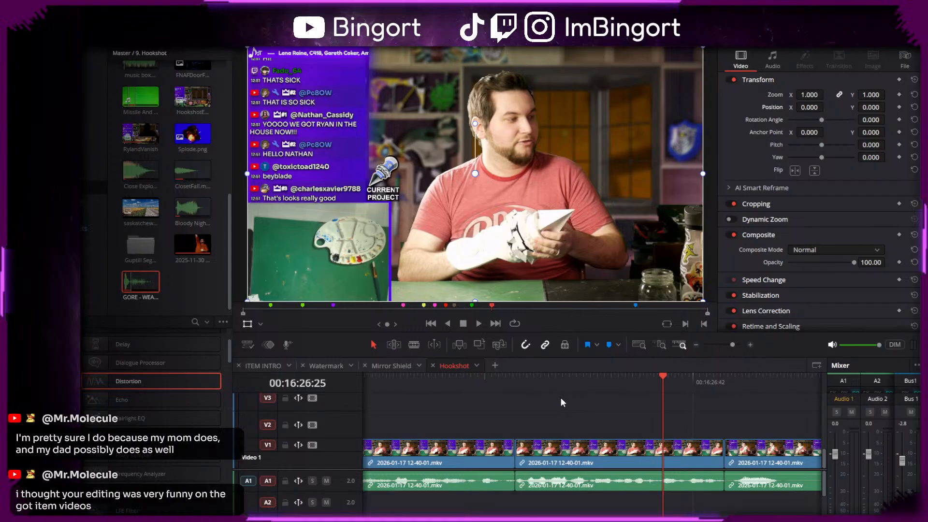
scroll(596, 400, "left", 2)
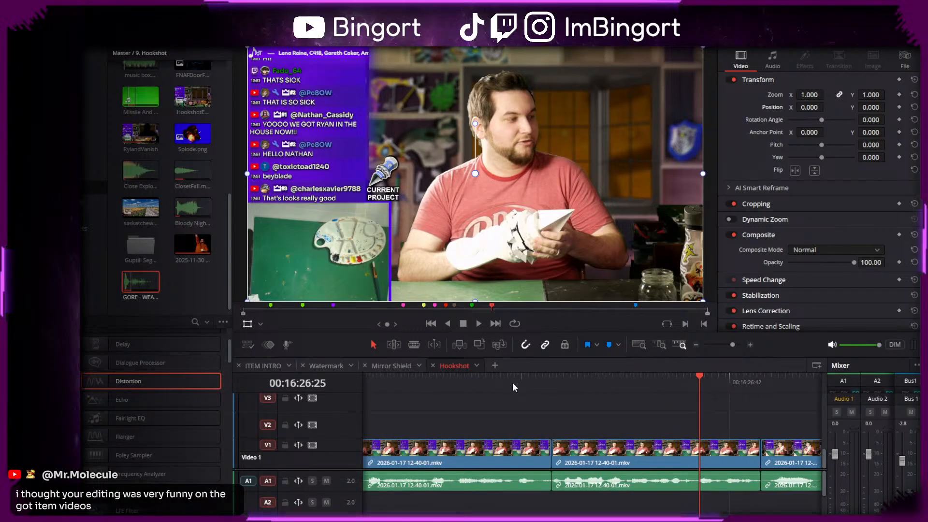
scroll(616, 406, "right", 3)
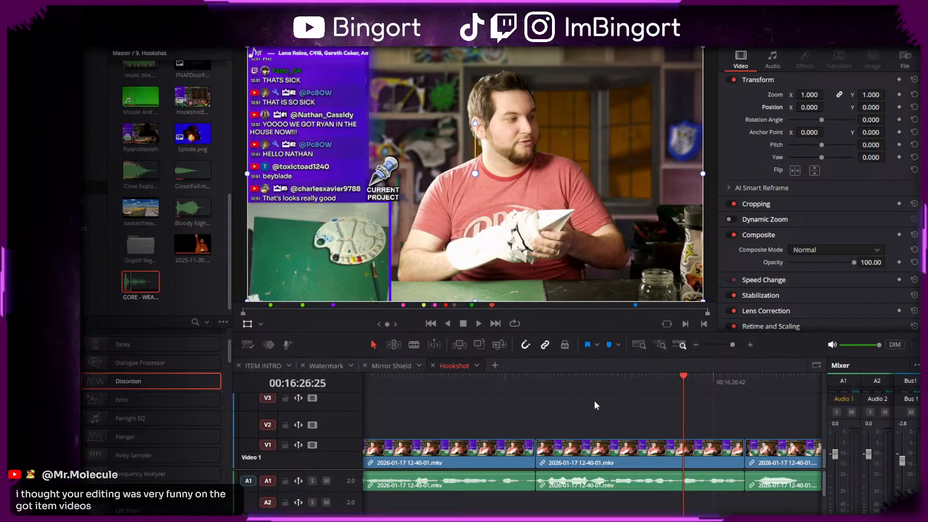
scroll(607, 412, "down", 6)
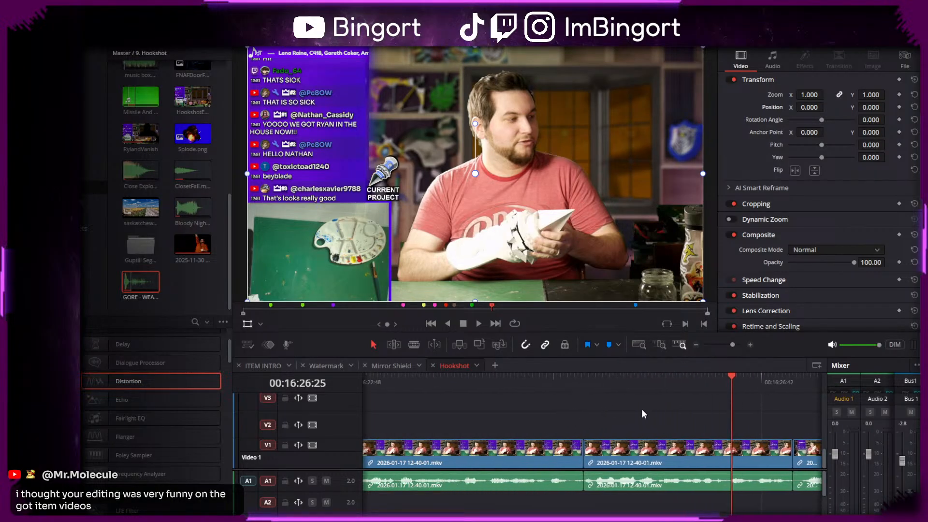
scroll(552, 422, "up", 2)
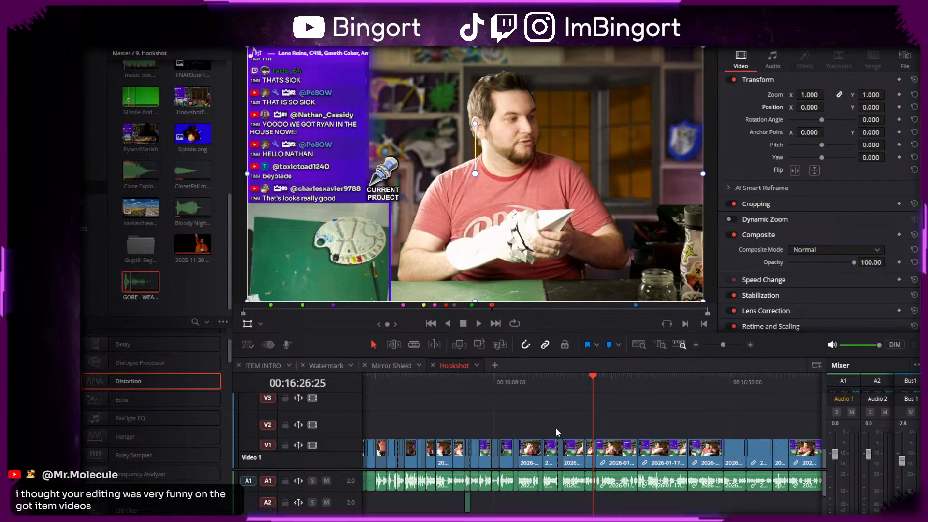
scroll(577, 440, "up", 3)
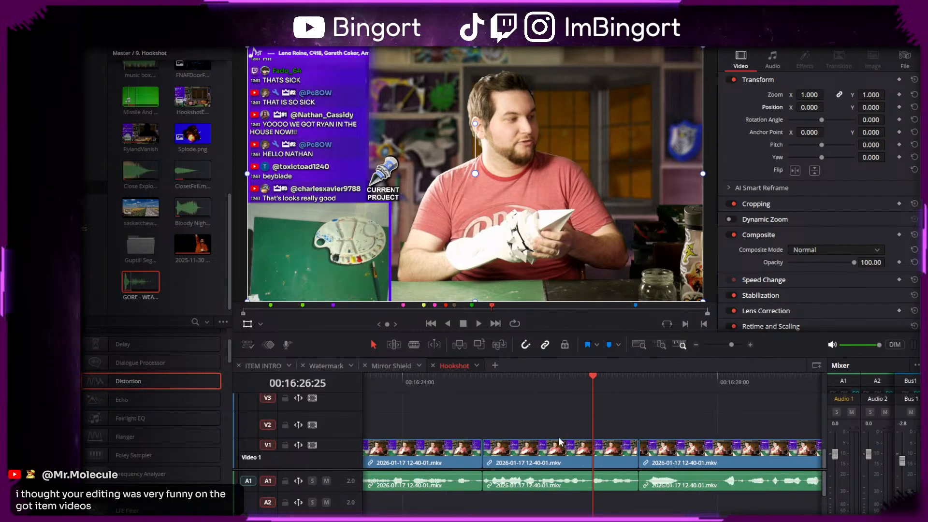
- Replay the clip starting at 00:16:25:01, including the lead-in just before its cut
left_click(493, 385)
key("space")
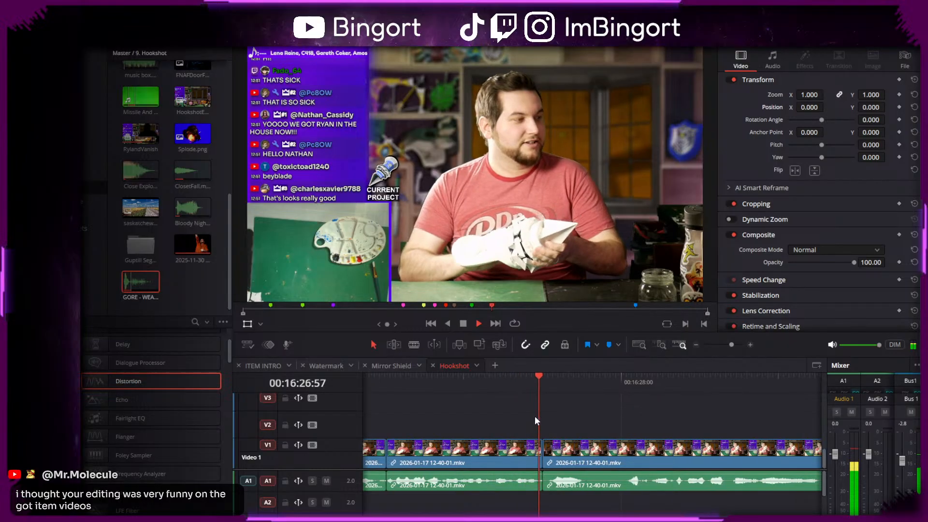
left_click(435, 381)
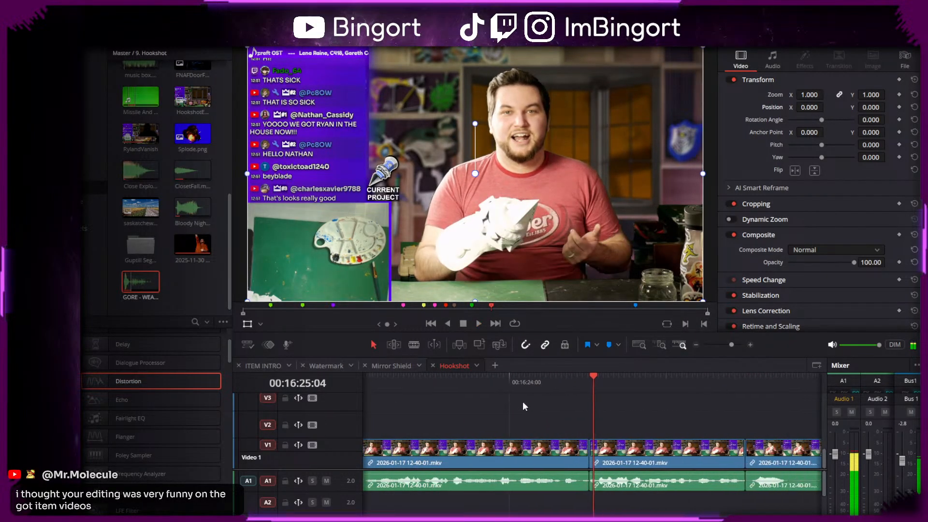
key("space")
- Punch in on the clip starting at 00:16:25:01 with zoom 1.870 and position X -322.734, Y -303.750
left_click(575, 448)
left_click_drag(809, 94, 851, 94)
left_click_drag(621, 129, 545, 200)
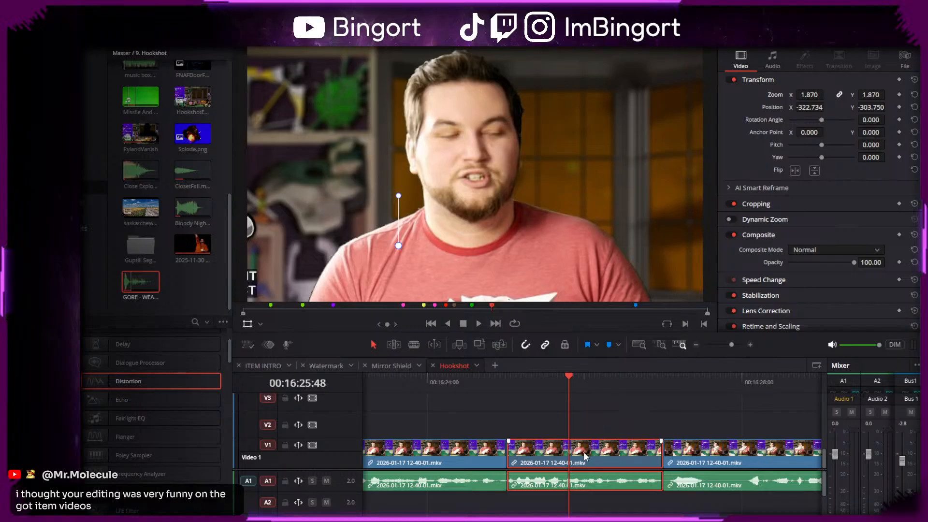
- Check the punched-in piece among its neighbouring clips and play it through to about 00:16:26:32
scroll(593, 408, "down", 5)
scroll(590, 415, "down", 4)
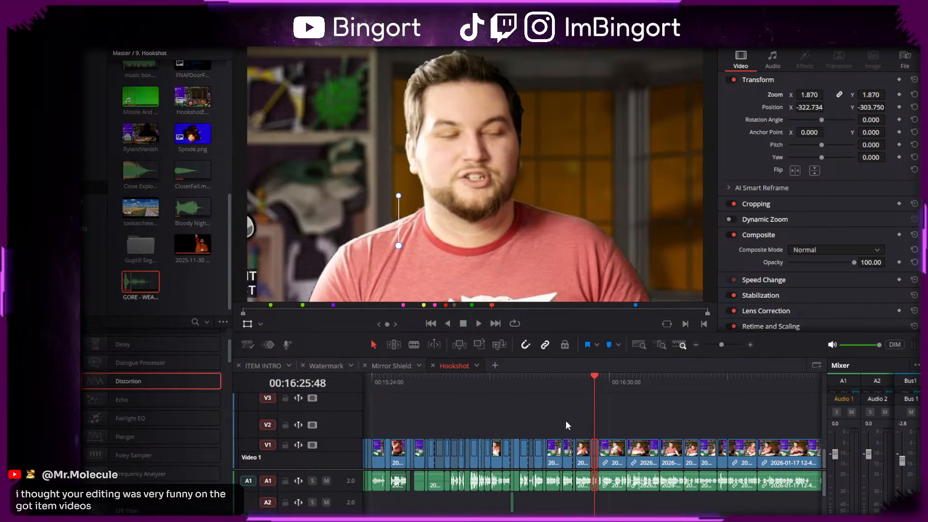
scroll(606, 414, "up", 5)
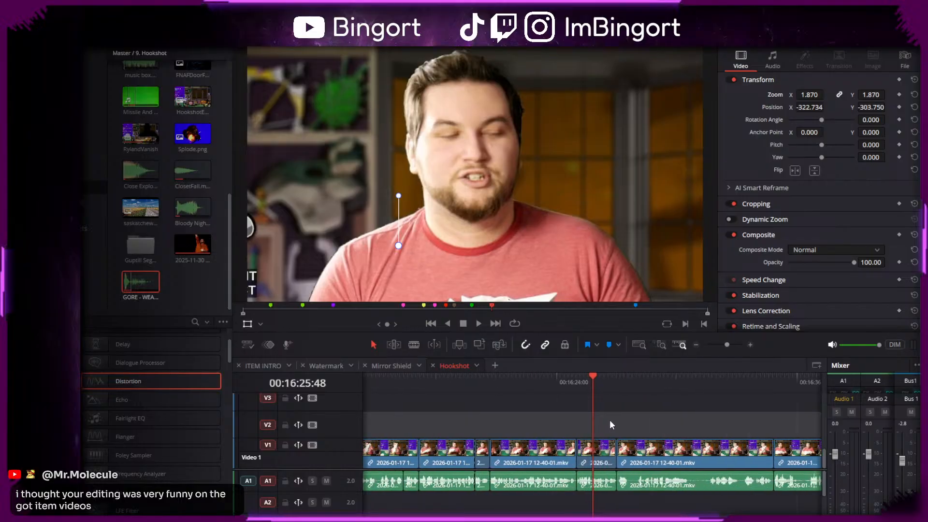
mouse_move(609, 403)
left_mouse_down()
mouse_move(535, 377)
mouse_move(616, 400)
left_mouse_up()
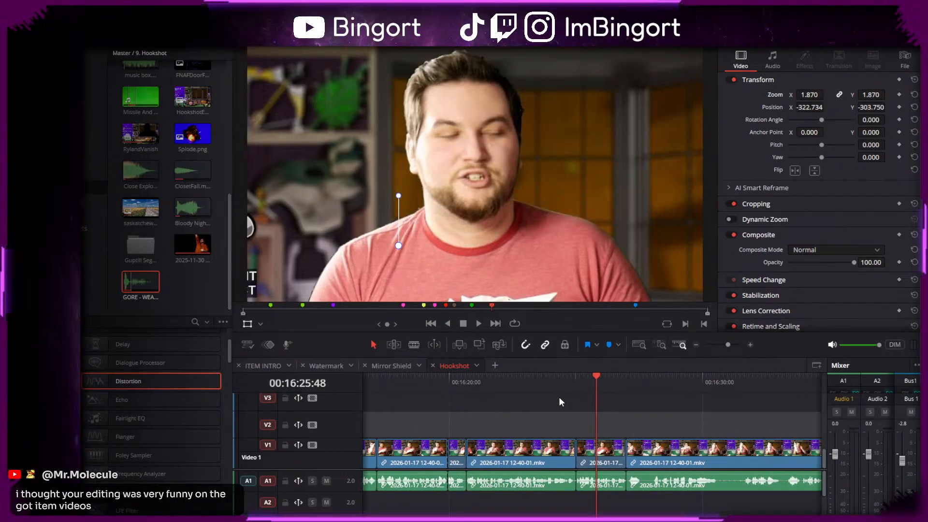
left_click_drag(497, 414, 512, 404)
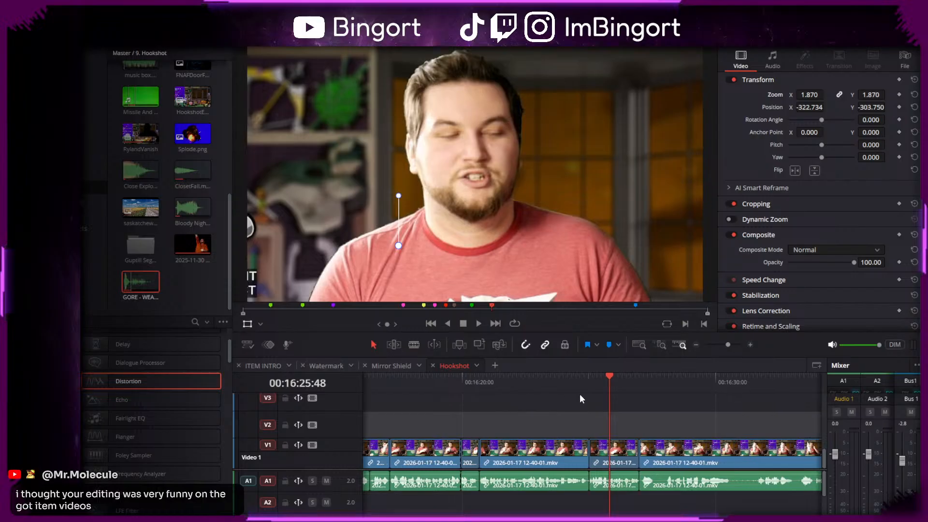
left_click_drag(585, 394, 501, 382)
left_click(503, 379)
left_click_drag(579, 420, 523, 402)
key("space")
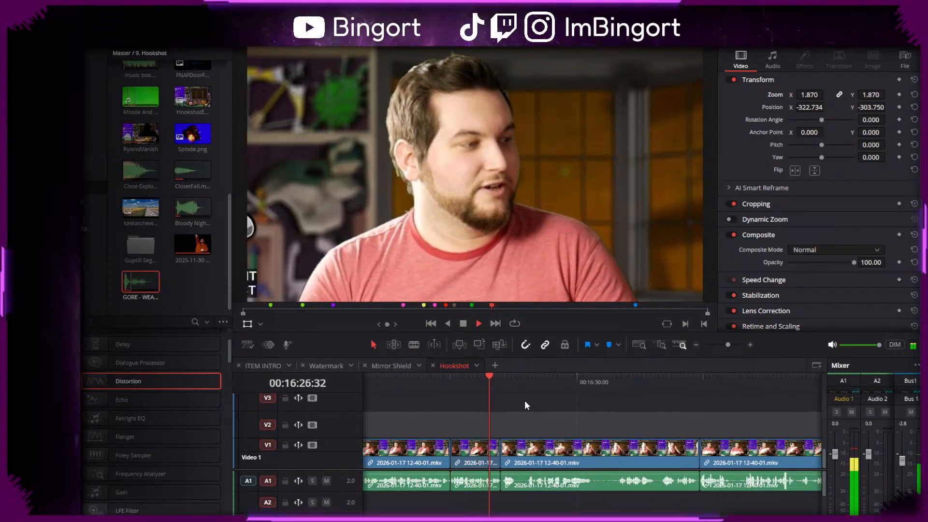
key("space")
- Loosen the punch-in on the piece at 00:16:25:55 to zoom 1.390 with position X -266.734, Y -163.750
left_click(474, 384)
left_click(488, 453)
mouse_move(813, 95)
left_mouse_down()
mouse_move(792, 95)
mouse_move(833, 107)
mouse_move(824, 107)
left_mouse_up()
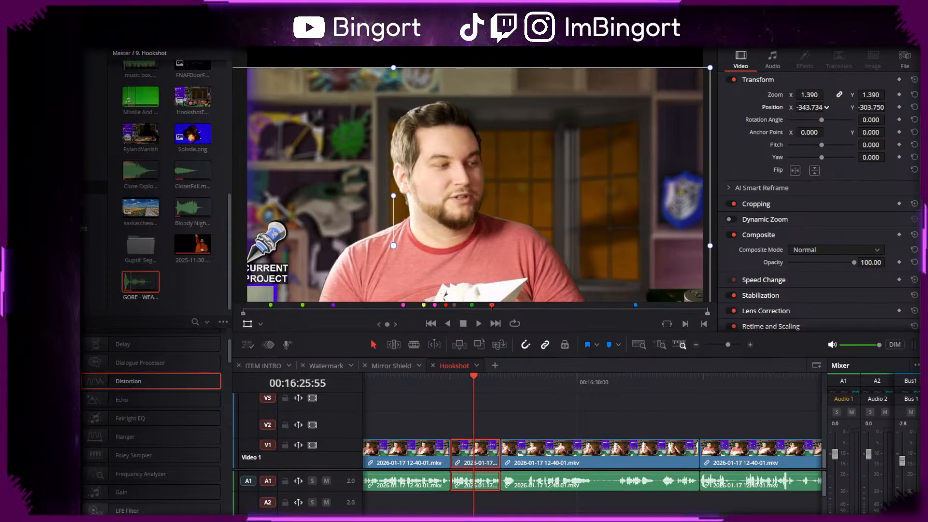
left_click_drag(889, 107, 892, 107)
left_click_drag(815, 107, 830, 107)
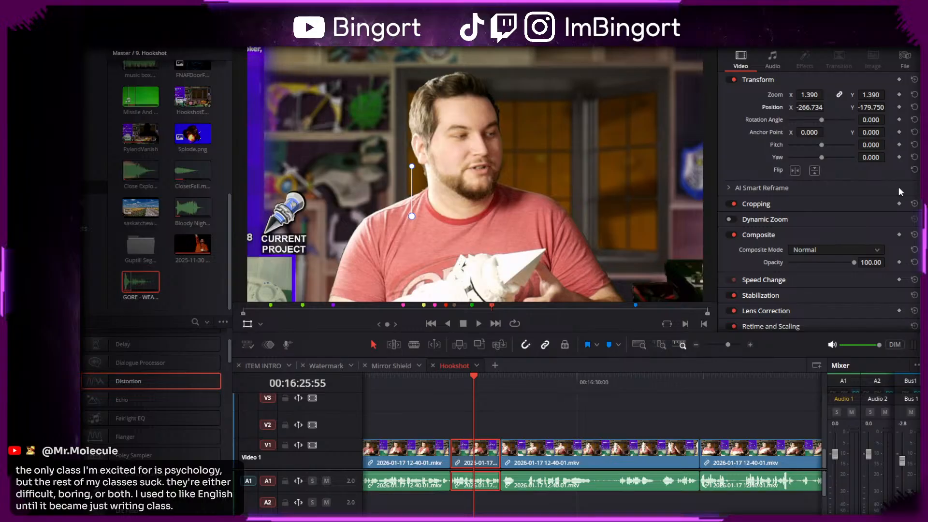
left_click_drag(871, 107, 880, 107)
- Reset the piece's transform and reframe it with zoom 1.190 and position X -122.344, Y -48.516
left_click(555, 418)
left_click_drag(444, 387, 476, 401)
left_click(487, 452)
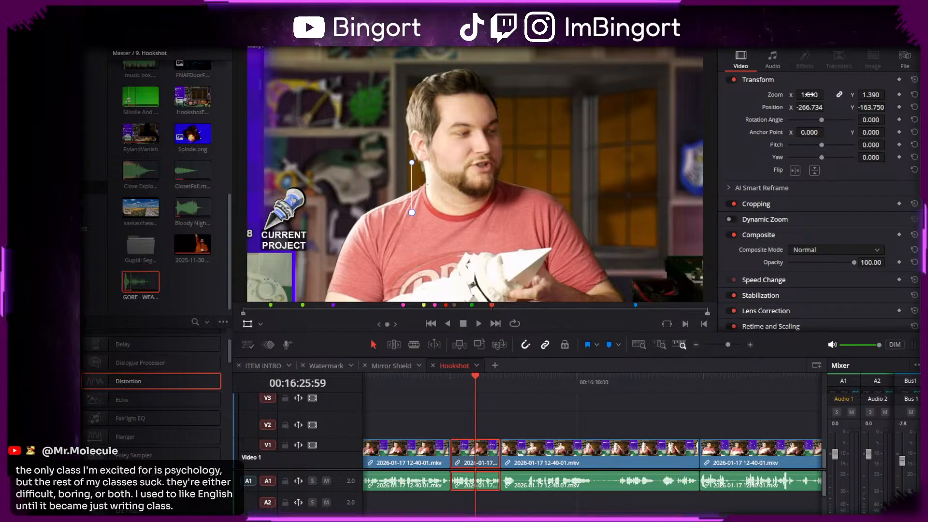
left_click(917, 80)
left_click(777, 83)
left_click_drag(807, 94, 913, 95)
left_click_drag(599, 54, 404, 255)
left_click_drag(441, 131, 472, 189)
left_click_drag(800, 95, 707, 95)
left_click_drag(526, 278, 632, 65)
left_click_drag(812, 94, 803, 95)
left_click_drag(537, 184, 567, 150)
- Play the cut into the reframed piece from 00:16:24:18 and shift its position to X -84.375, Y -61.172
scroll(439, 391, "left", 3)
left_click(492, 381)
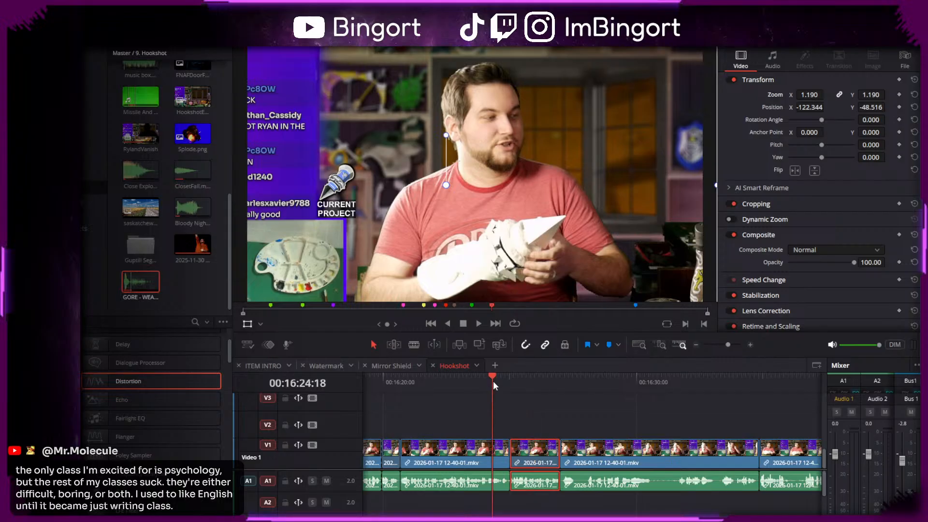
key("space")
key("space")
mouse_move(519, 182)
left_mouse_down()
mouse_move(539, 169)
mouse_move(530, 172)
left_mouse_up()
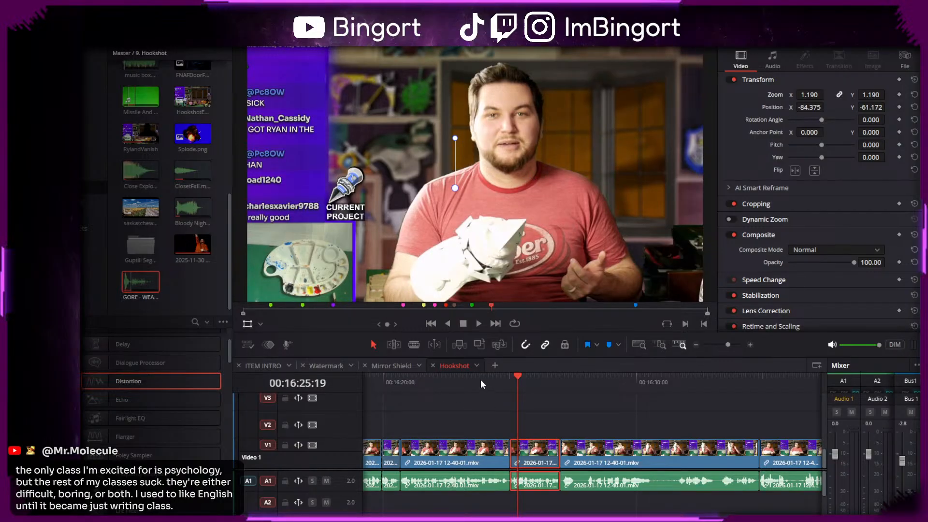
- Play the lead-in from 00:16:23:23 through the cut into the reframed piece
mouse_move(484, 384)
left_mouse_down()
mouse_move(510, 387)
mouse_move(469, 388)
left_mouse_up()
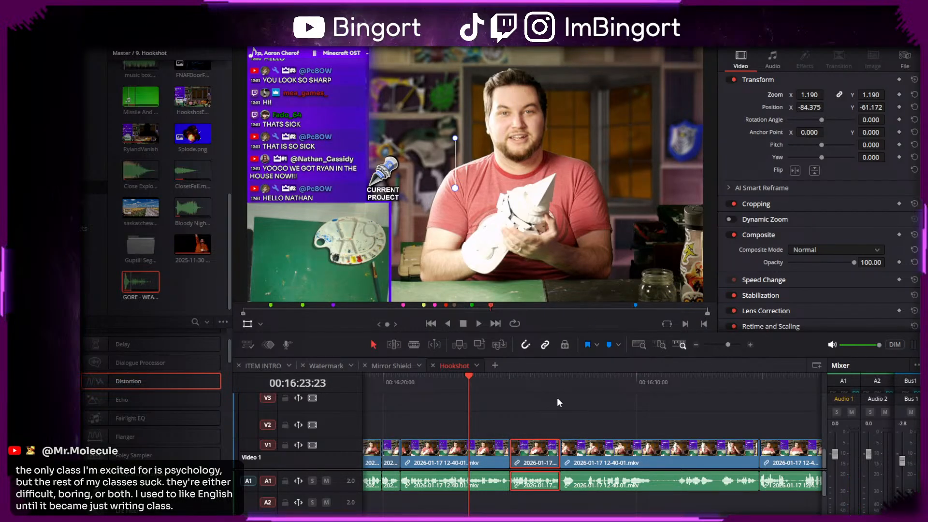
key("space")
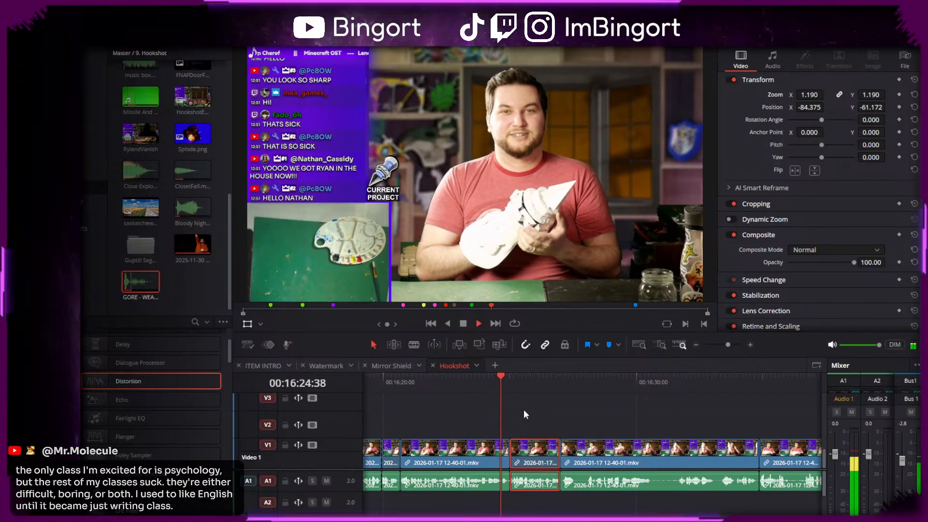
key("space")
- Tighten the piece's punch-in to zoom 1.680 with position X -470.391, Y -191.953 and replay the cut into it
left_click_drag(529, 178, 447, 182)
left_click_drag(811, 96, 835, 95)
left_click_drag(545, 152, 540, 176)
left_click(472, 384)
key("space")
key("space")
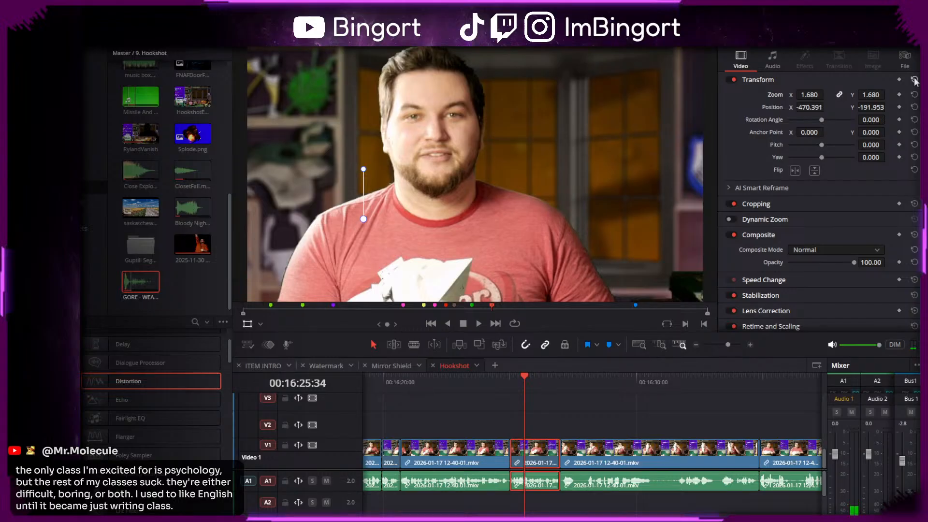
- Reframe the piece starting at 00:16:25:01 as a slight punch-in with zoom 1.150 and position X -103.391, Y -69.953
left_click_drag(813, 94, 866, 107)
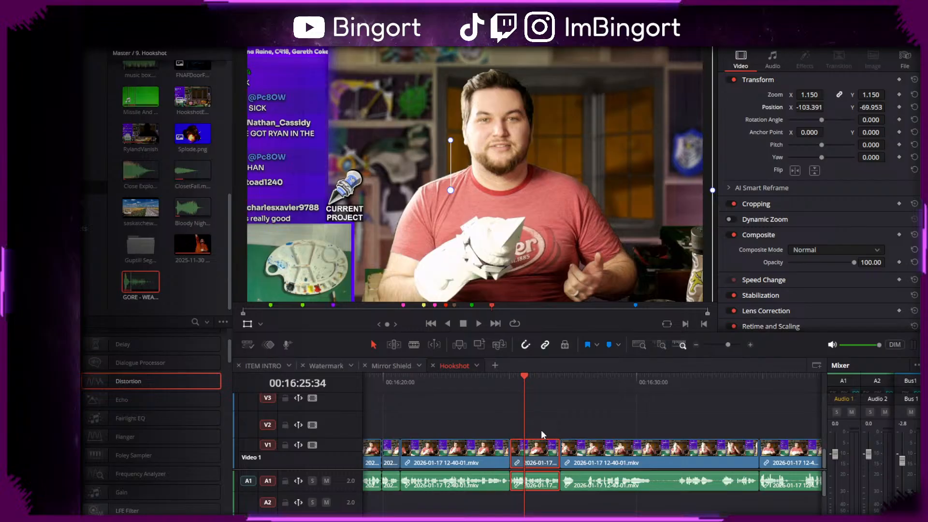
scroll(544, 408, "down", 3)
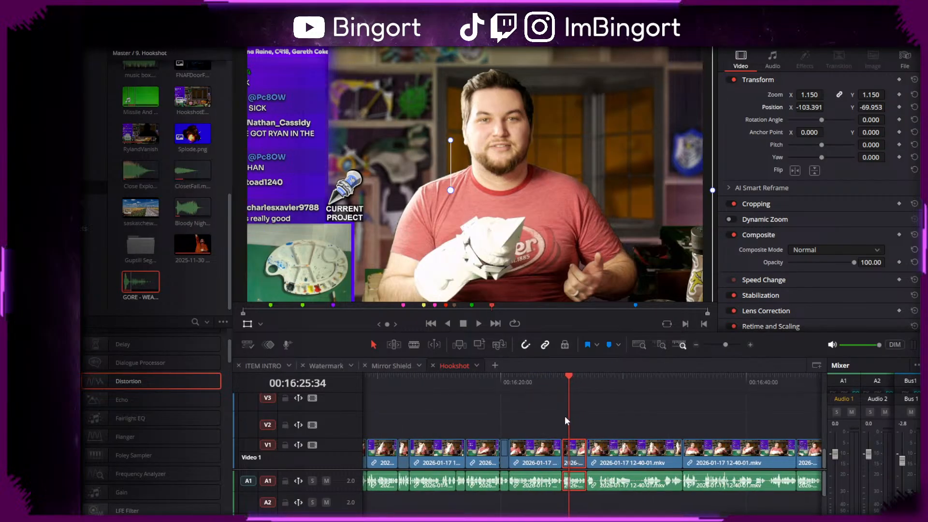
scroll(570, 420, "up", 3)
left_click_drag(637, 419, 607, 411)
scroll(624, 426, "up", 3)
left_click_drag(659, 426, 579, 412)
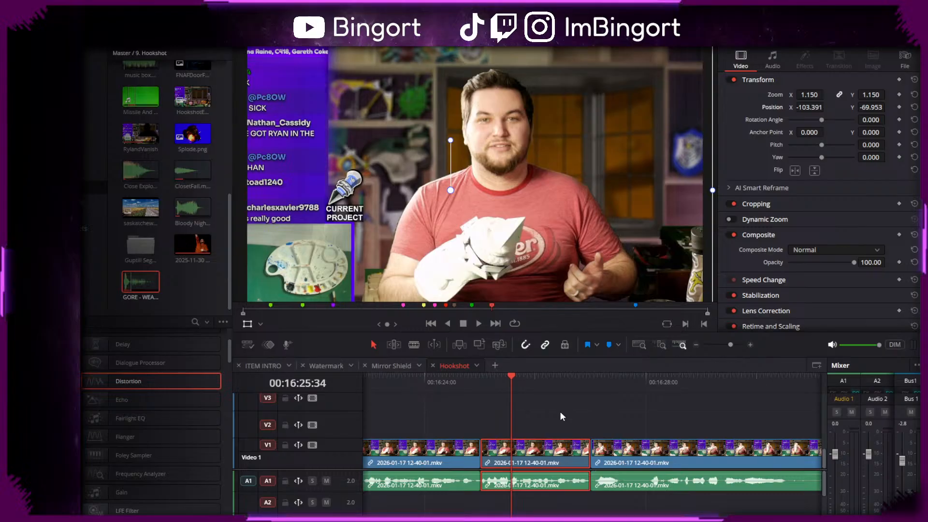
left_click_drag(563, 412, 524, 404)
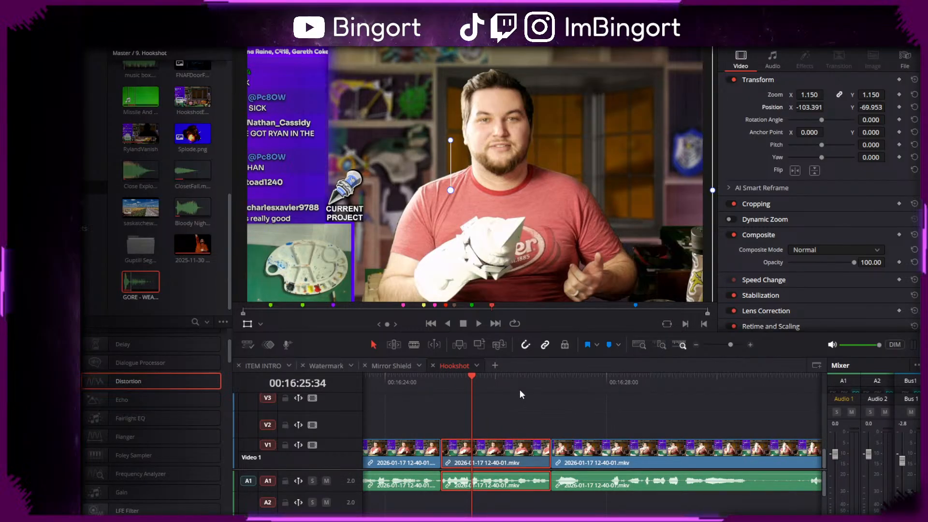
- Play the end of the punched-in piece and place the playhead on the cut at 00:16:27:00
left_click(524, 384)
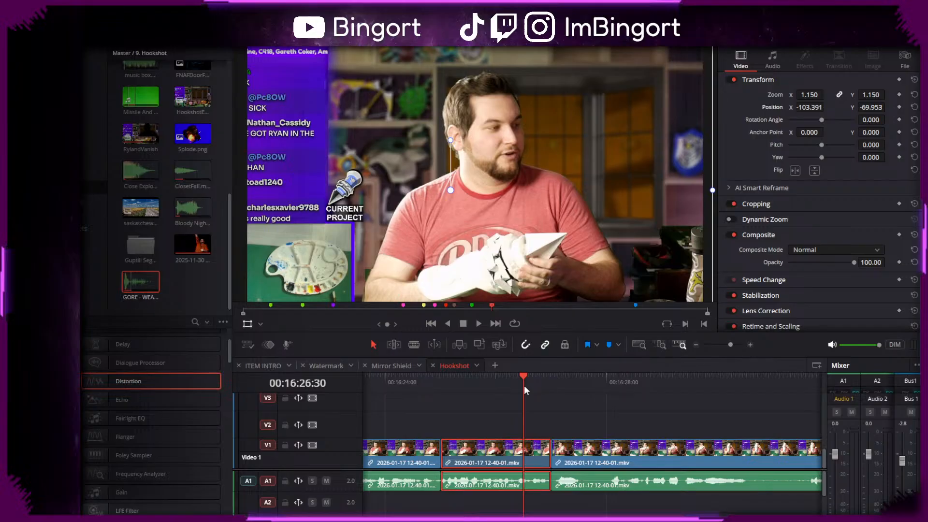
left_click_drag(557, 426, 562, 400)
left_click(510, 389)
key("space")
key("space")
left_click(503, 390)
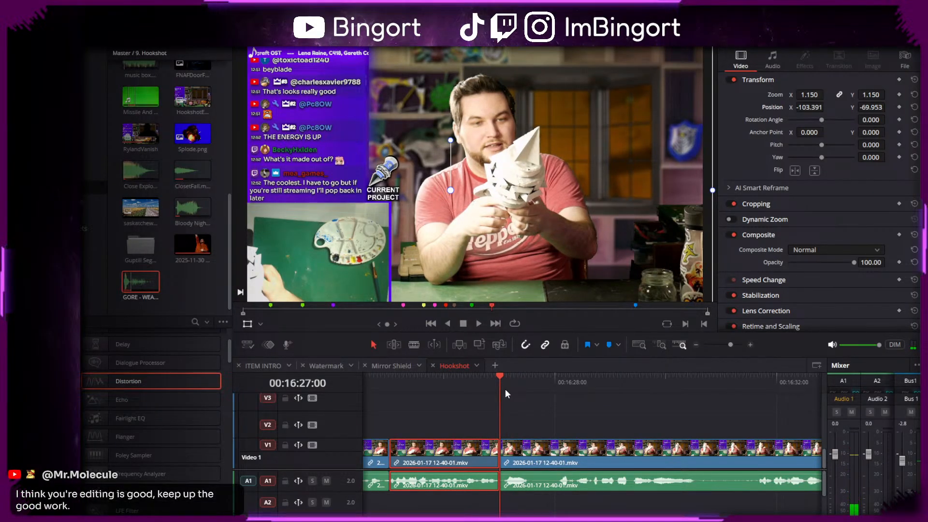
- Trim a few frames off the start of the clip at 00:16:27:00, leaving no gap, and play on from there
scroll(472, 406, "up", 3)
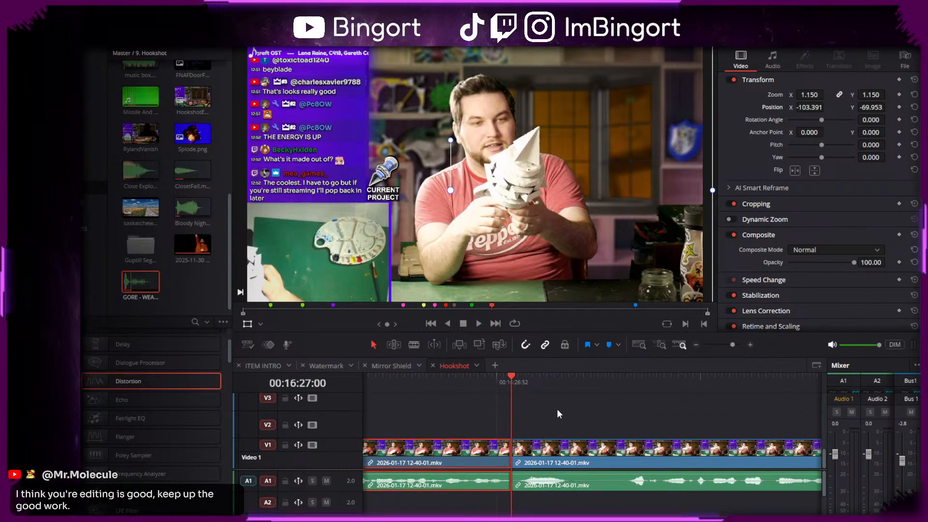
scroll(571, 402, "right", 2)
mouse_move(450, 458)
left_mouse_down()
mouse_move(466, 460)
mouse_move(454, 459)
mouse_move(458, 450)
left_mouse_up()
key("space")
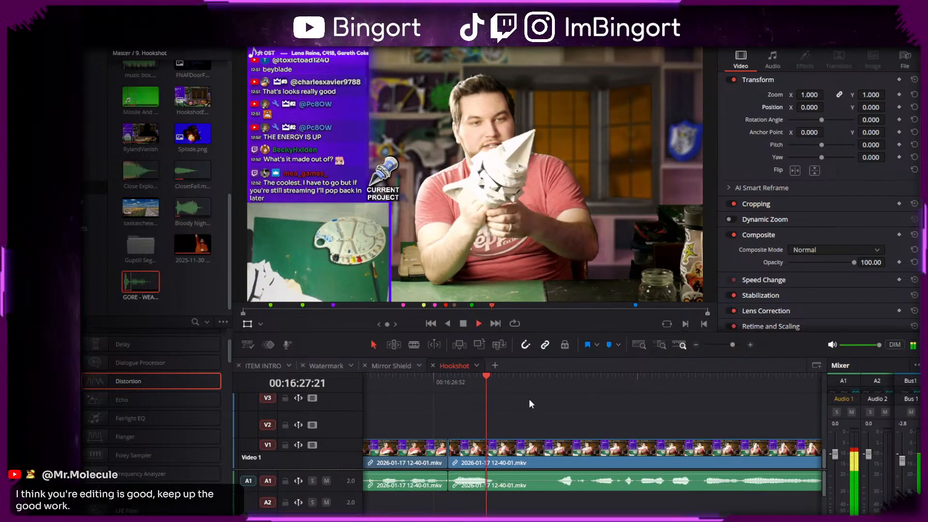
- Cut about one second out of the clip from 00:16:30:27 and close the gap
scroll(490, 395, "down", 5)
scroll(565, 401, "right", 3)
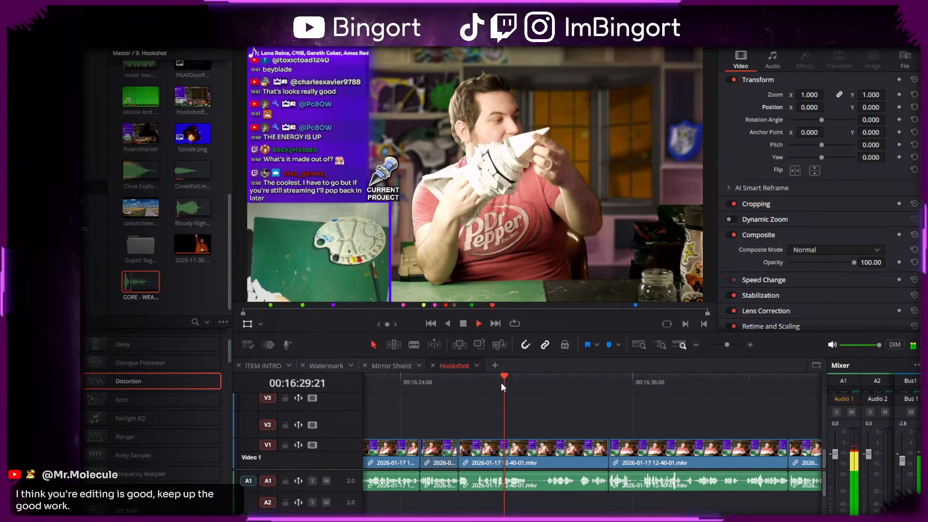
scroll(578, 419, "up", 1)
key("space")
key("b")
left_click(556, 460)
key("a")
left_click_drag(558, 461, 581, 460)
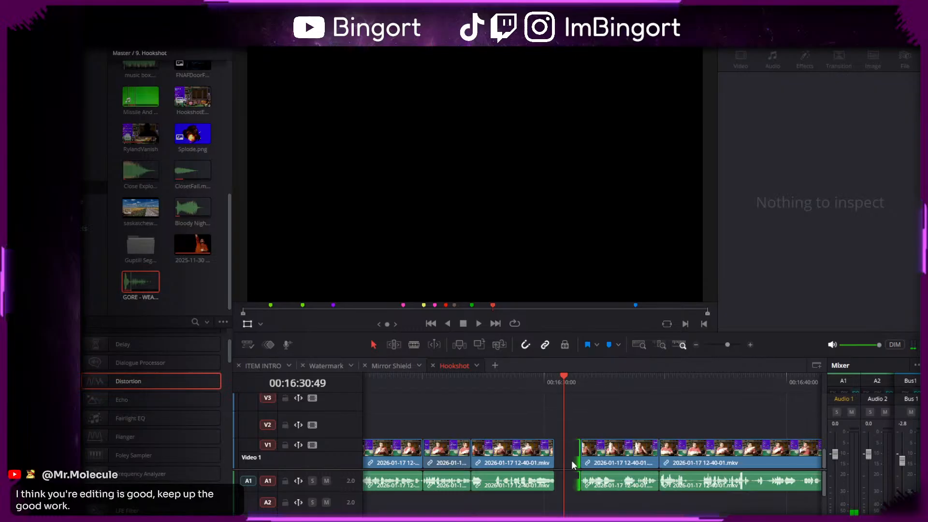
left_click(572, 462)
key("Delete")
- Cut about half a second out of the clip from 00:16:27:27 and close the gap
scroll(570, 459, "up", 2)
scroll(567, 411, "up", 2)
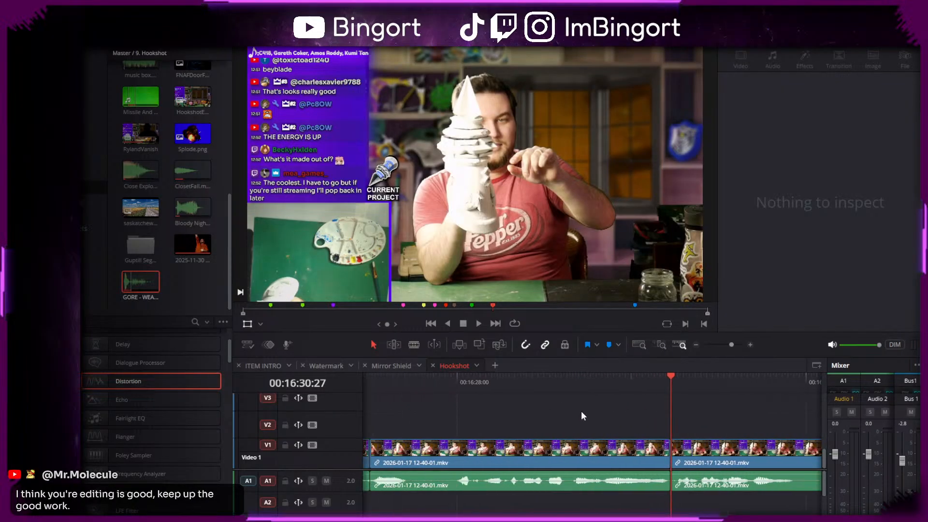
left_click(464, 387)
key("space")
key("space")
key("b")
left_click(503, 457)
key("a")
left_click_drag(504, 456, 531, 458)
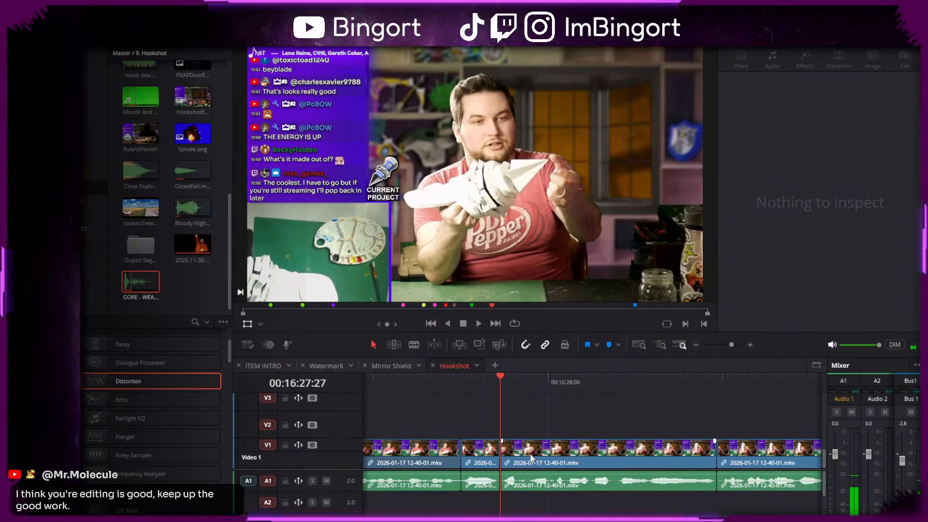
- Replay from 00:16:27:00 across the new cut and return the playhead to 00:16:27:27
left_click(461, 383)
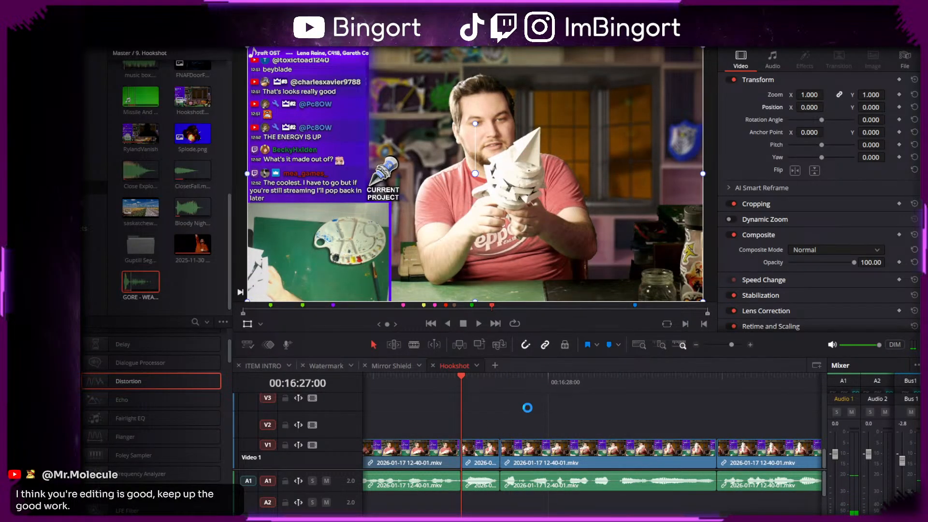
key("space")
key("space")
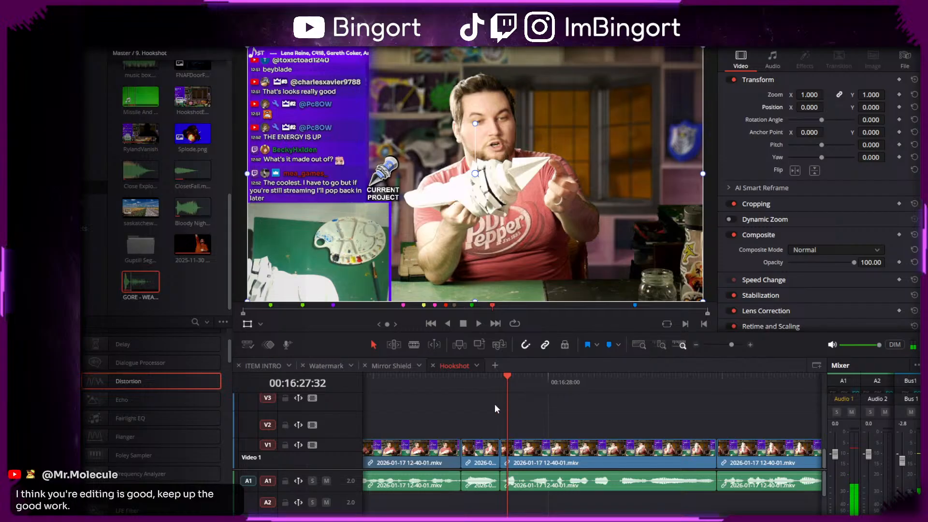
left_click(501, 386)
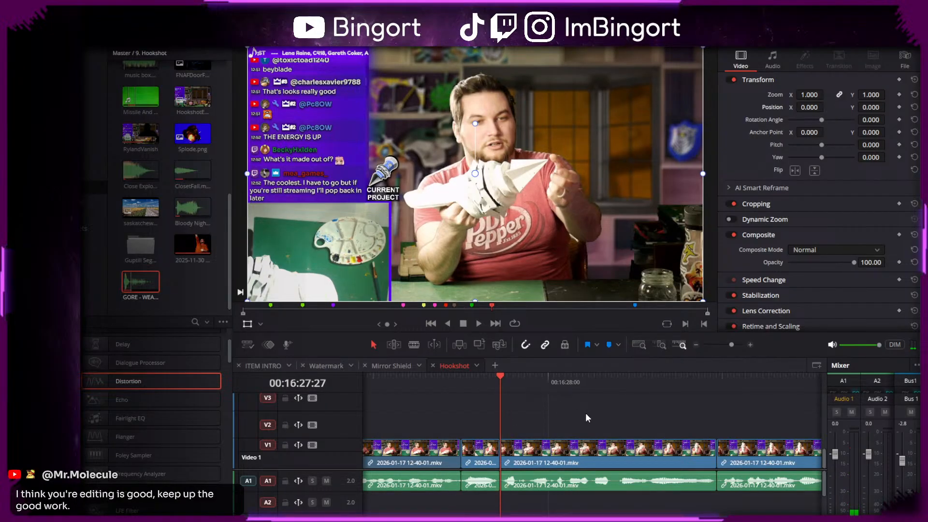
- Play the timeline from 00:16:27:27 across the next cut to about 00:16:32:30
scroll(586, 421, "right", 3)
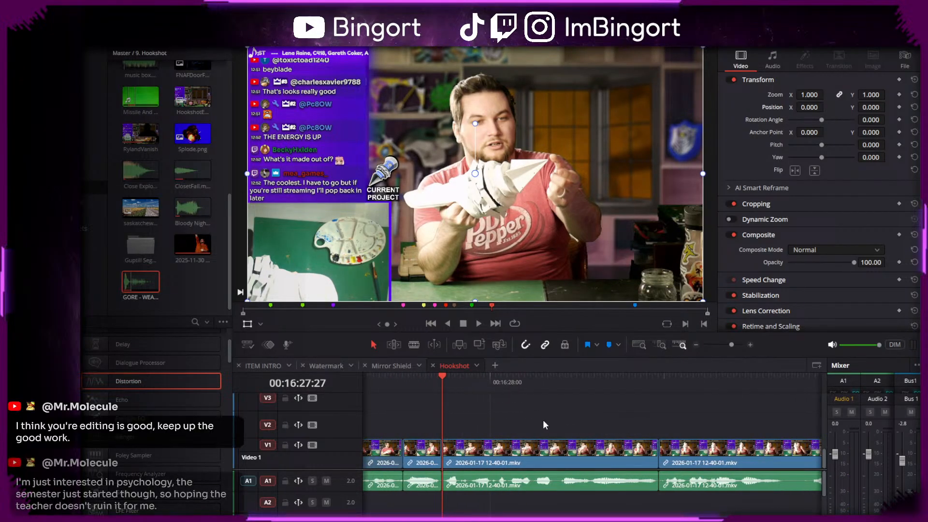
scroll(622, 421, "left", 4)
scroll(536, 416, "right", 2)
left_click_drag(433, 381, 474, 402)
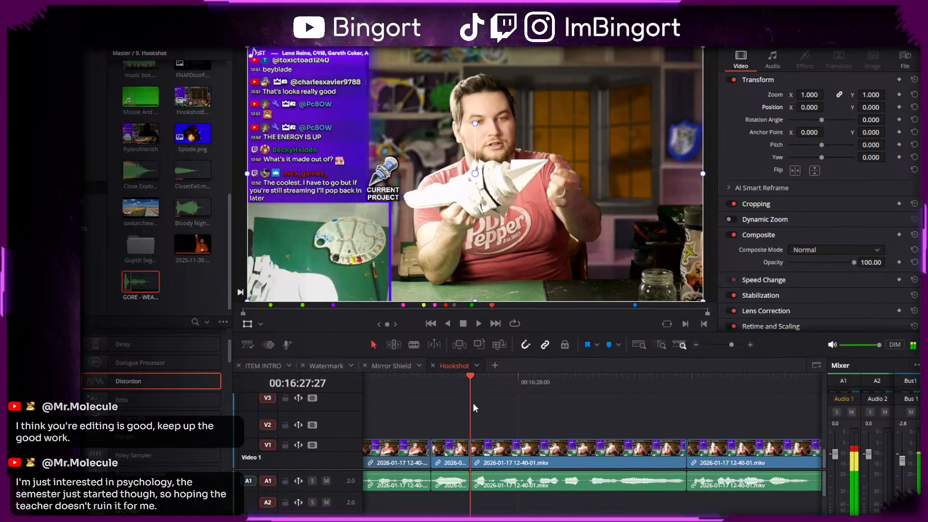
scroll(481, 394, "right", 5)
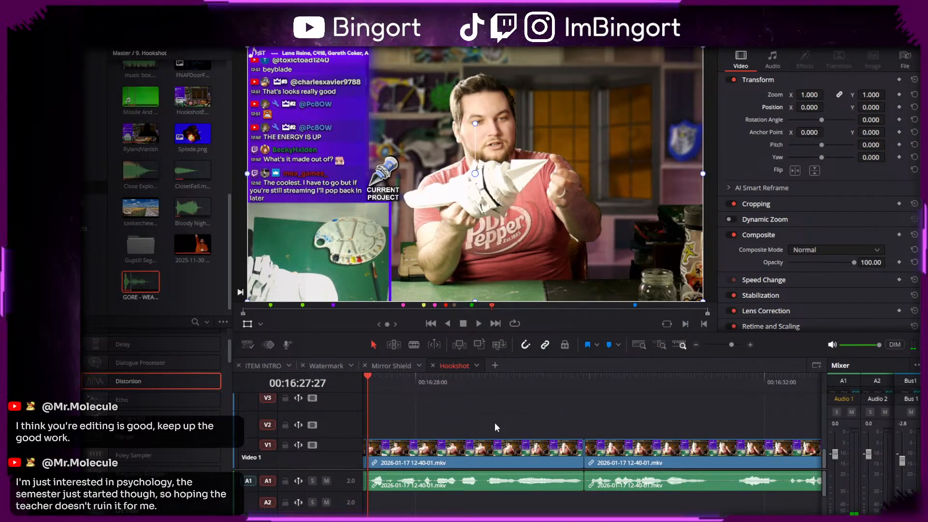
key("space")
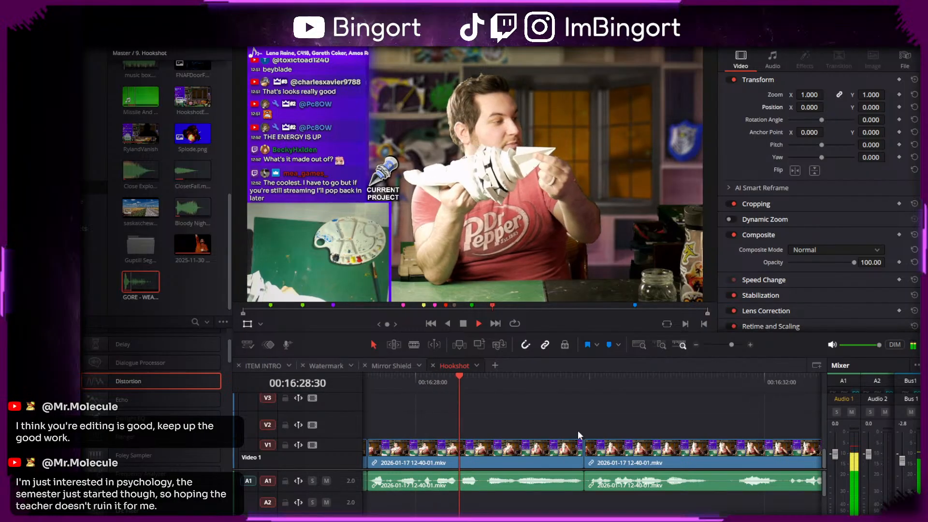
scroll(460, 408, "right", 7)
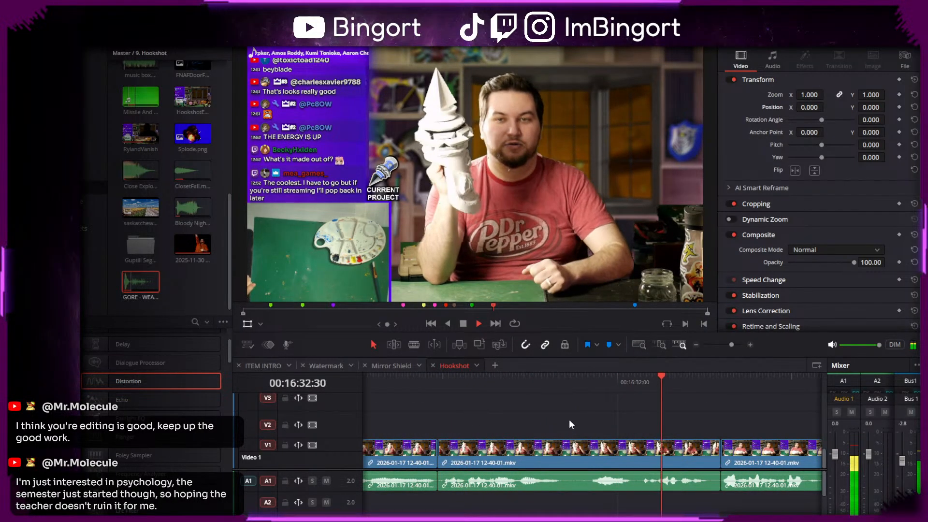
- Cut about a third of a second out of the clip from 00:16:31:21 and close the gap
key("space")
key("b")
left_click(561, 453)
key("a")
left_click_drag(567, 462, 600, 462)
left_click(575, 452)
key("Delete")
- Punch in on the clip starting at 00:16:31:21 with zoom 1.480 and position X 11, Y -105
left_click(561, 382)
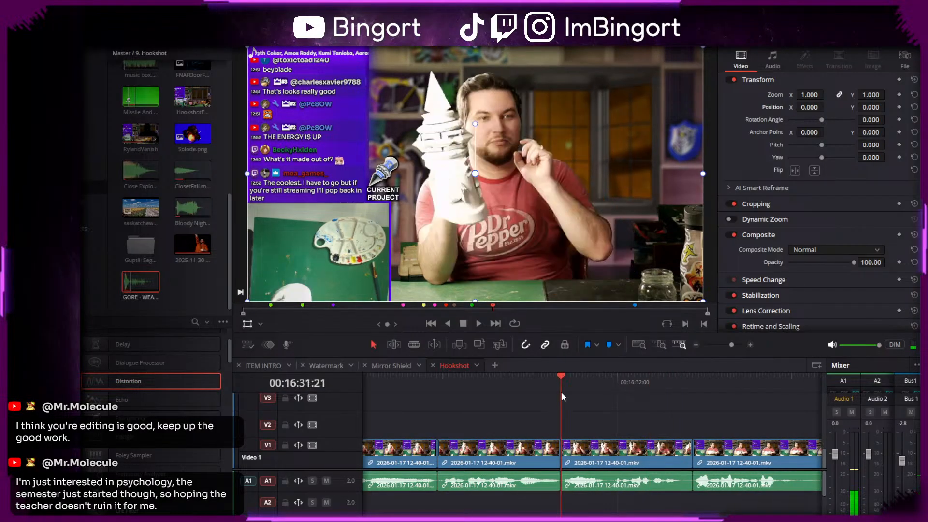
left_click(599, 462)
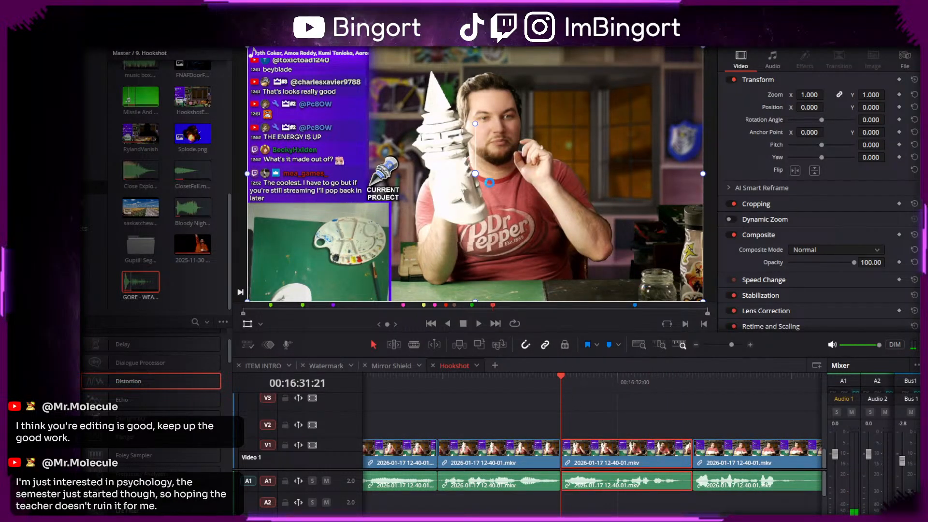
mouse_move(811, 97)
left_mouse_down()
mouse_move(834, 97)
mouse_move(836, 108)
mouse_move(810, 107)
left_mouse_up()
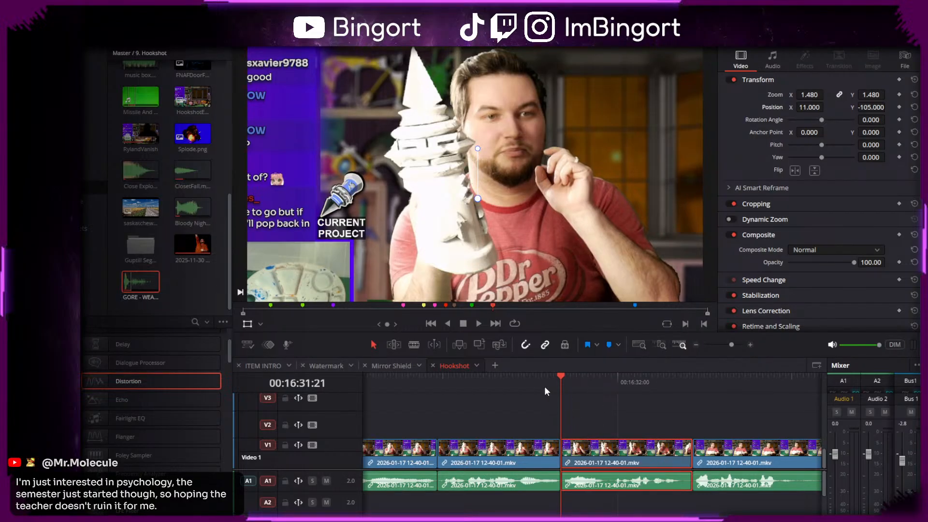
left_click(589, 402)
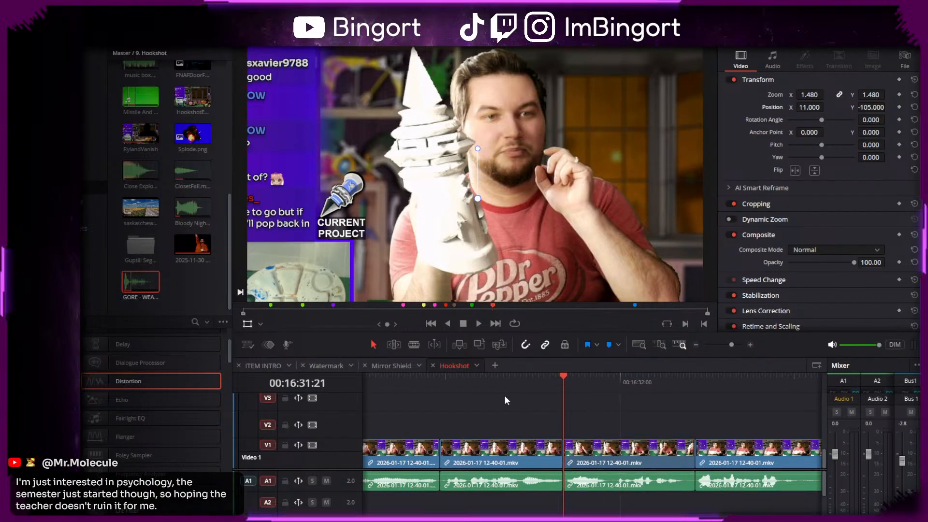
- Replay the cut into the zoomed clip at 00:16:31:21
left_click(494, 384)
key("space")
key("space")
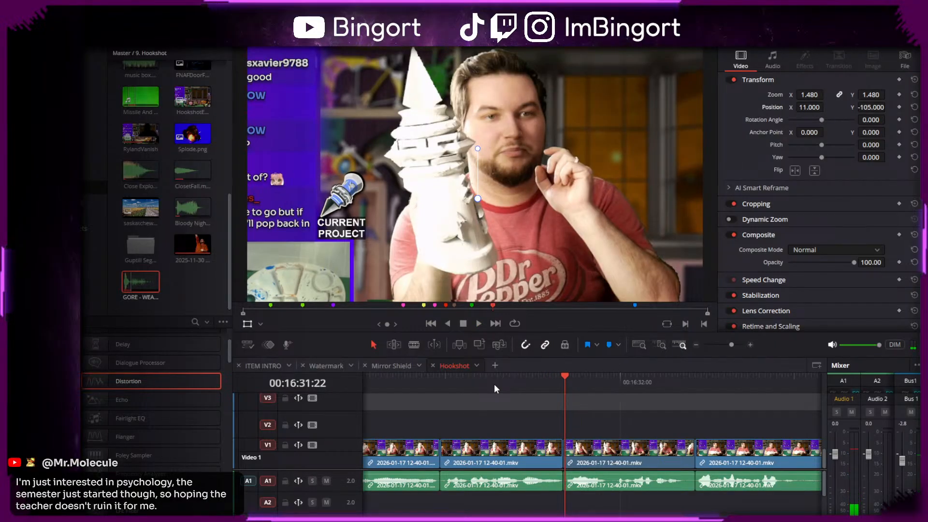
- Trim about three frames off the start of the zoomed clip, up to 00:16:31:24, and close the gap
scroll(540, 402, "down", 4)
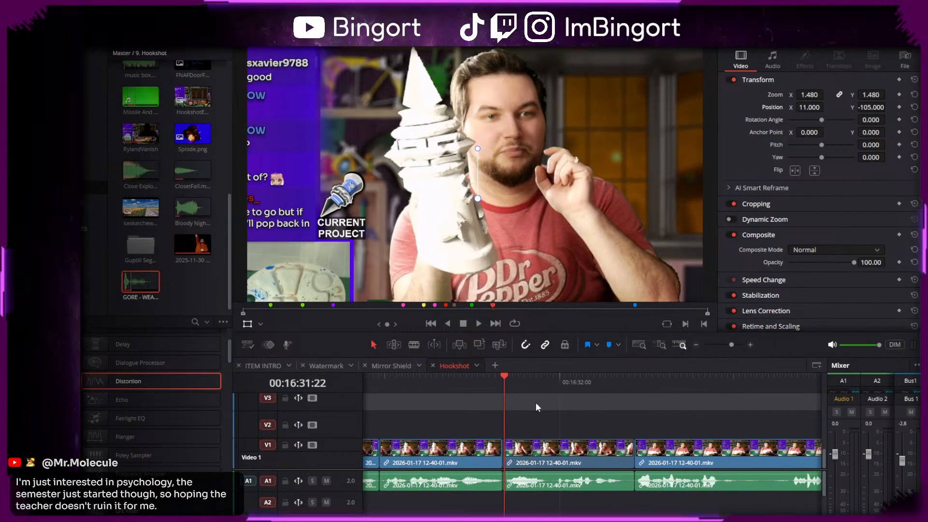
scroll(529, 410, "up", 3)
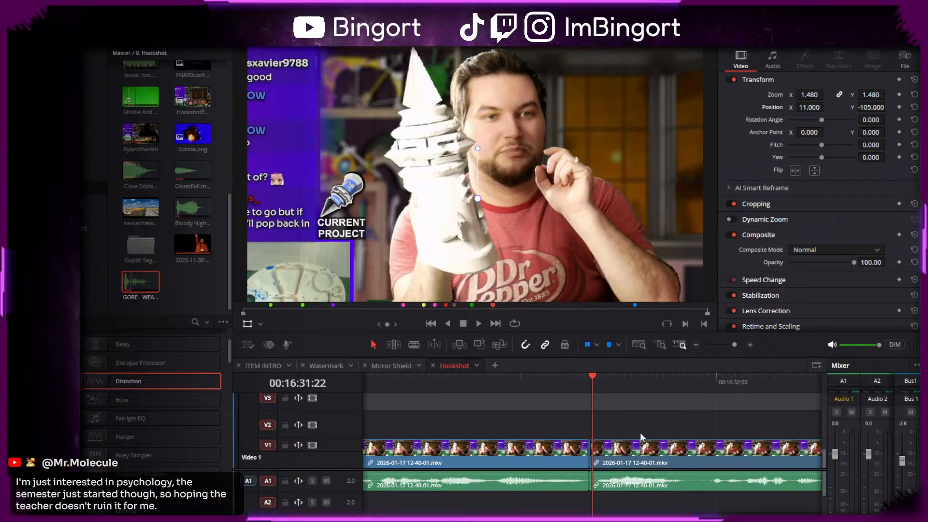
scroll(609, 423, "down", 2)
scroll(581, 412, "up", 2)
scroll(592, 417, "down", 4)
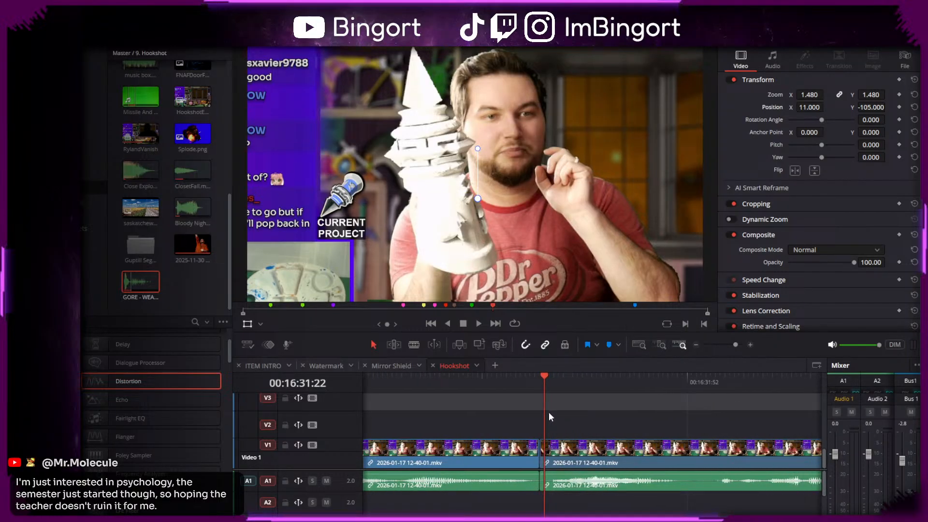
left_click_drag(549, 385, 553, 384)
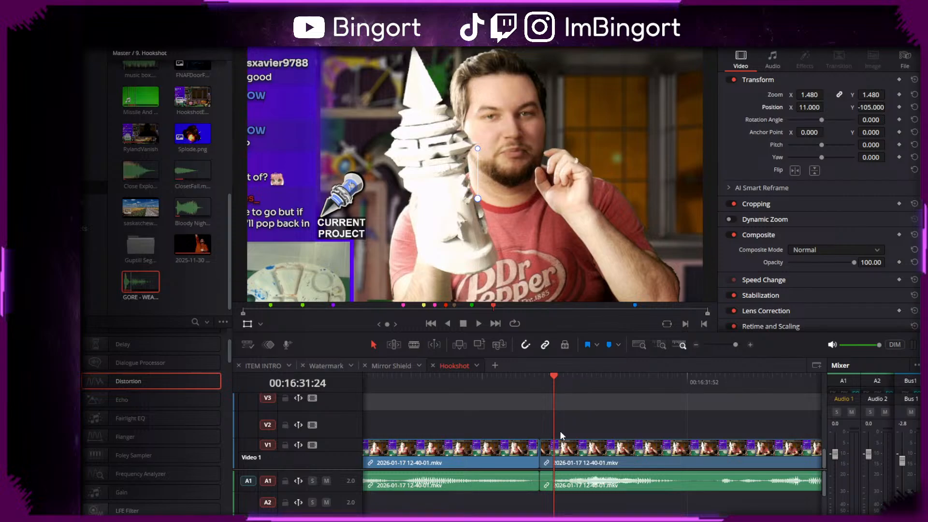
left_click_drag(540, 457, 550, 458)
left_click(546, 457)
scroll(547, 459, "up", 1)
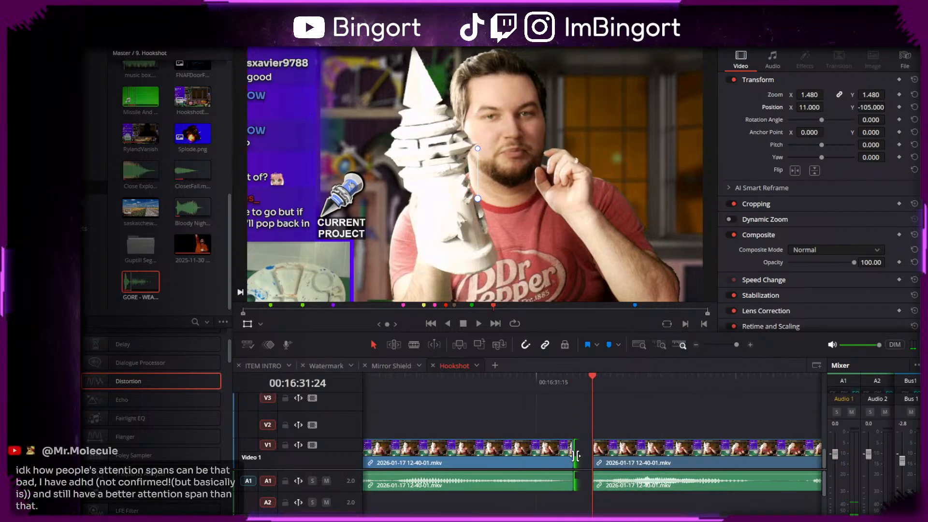
left_click(583, 457)
key("Delete")
scroll(576, 428, "left", 1)
- Add a very short audio fade-in at the start of the zoomed clip at 00:16:31:21
left_click_drag(569, 385, 599, 395)
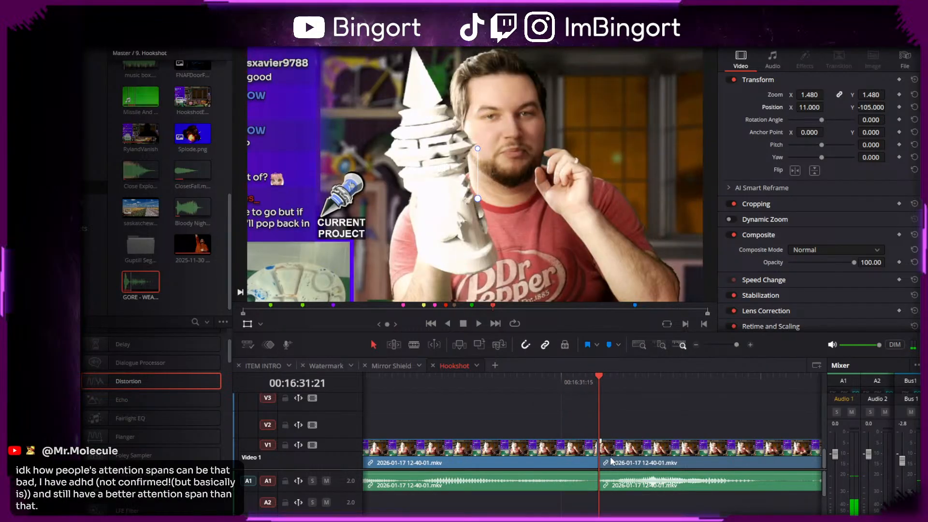
scroll(491, 431, "right", 3)
scroll(492, 431, "right", 1)
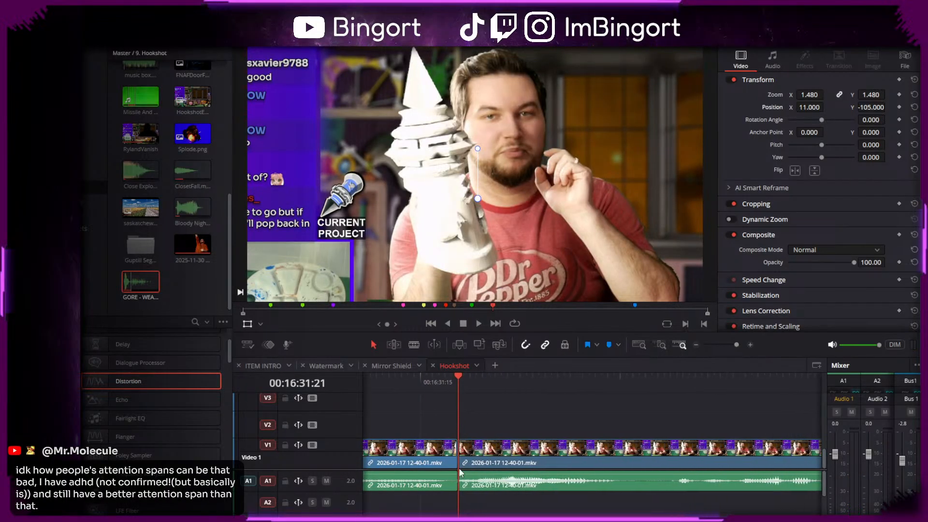
left_click_drag(462, 471, 479, 473)
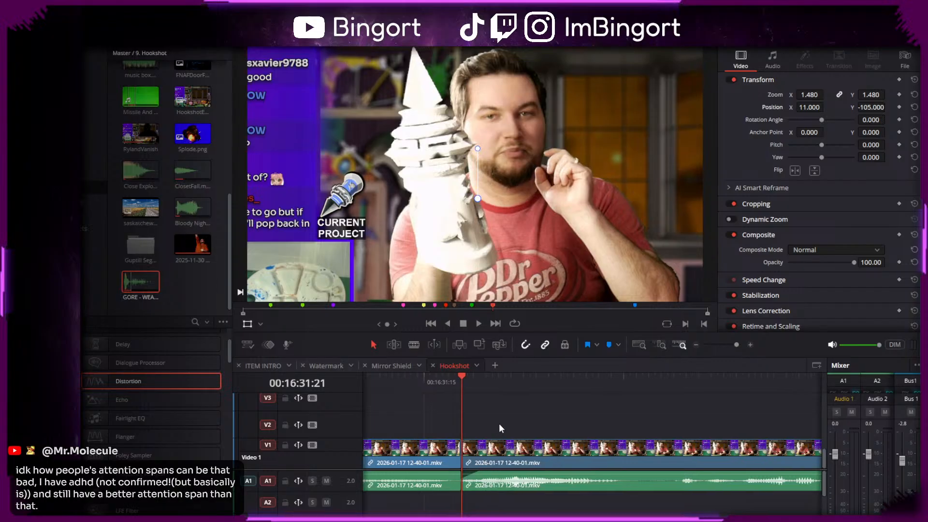
scroll(529, 418, "left", 3)
scroll(571, 402, "right", 1)
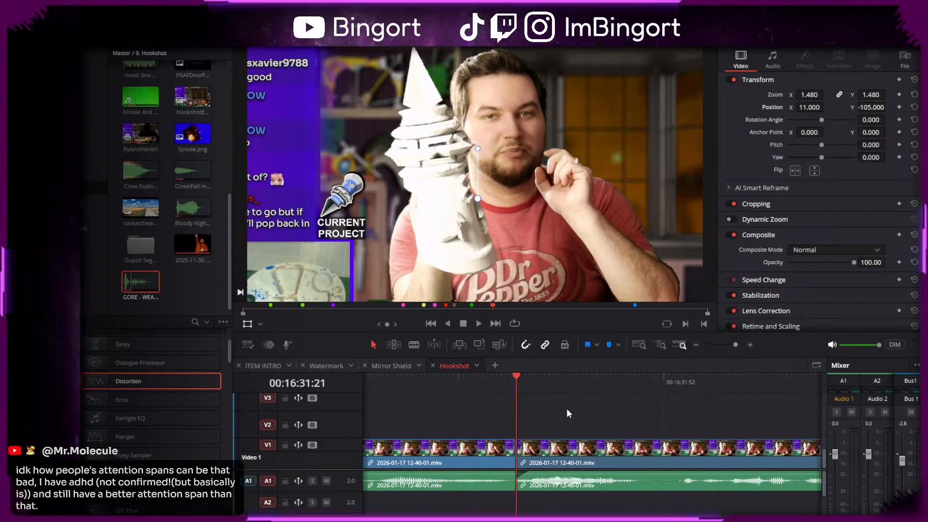
scroll(548, 417, "right", 1)
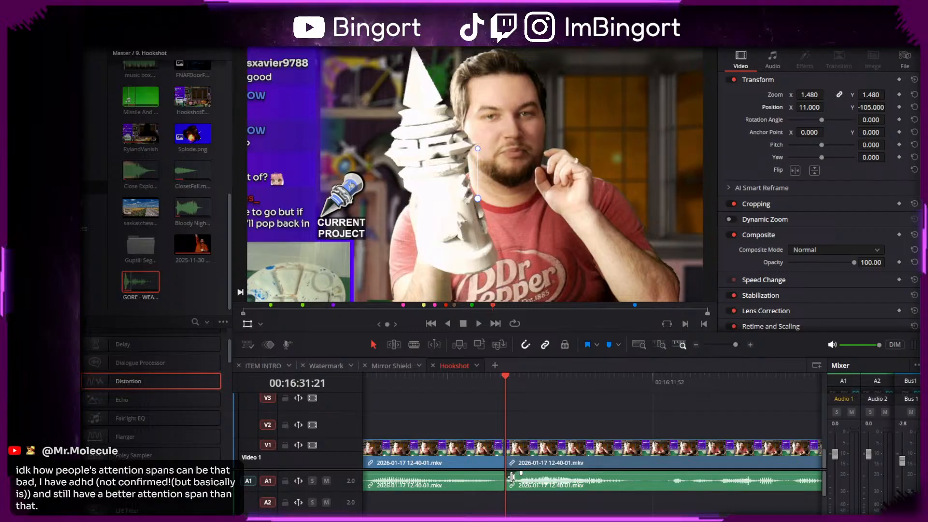
scroll(580, 427, "left", 2)
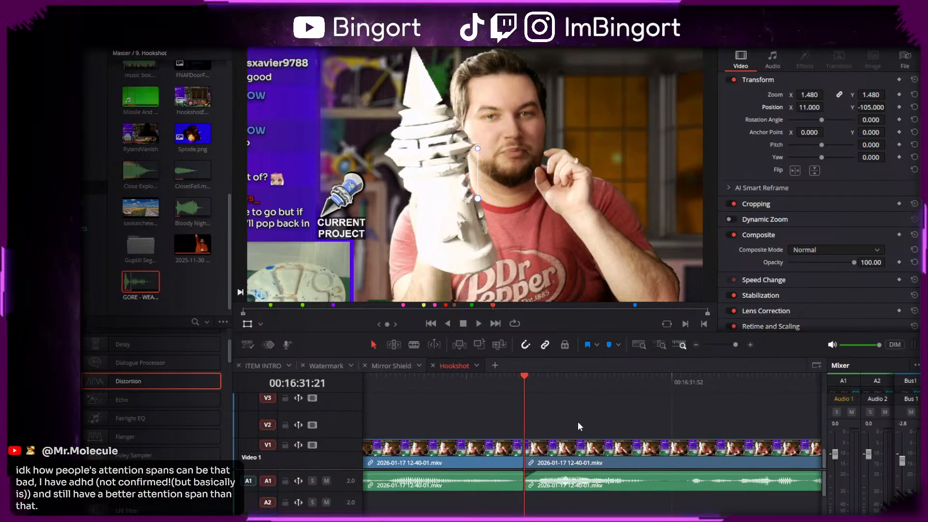
- Play from just before the faded cut through the zoomed clip and stop at 00:16:33:05
left_click(491, 382)
key("space")
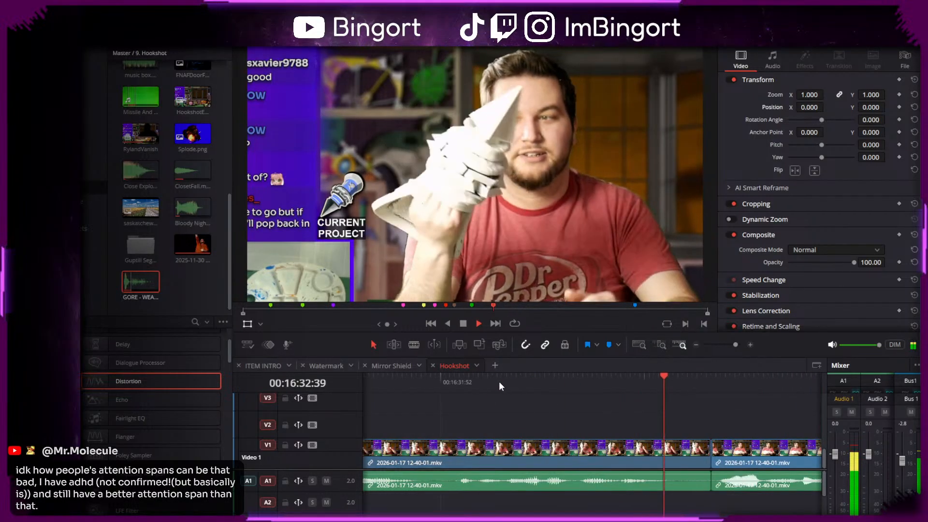
key("space")
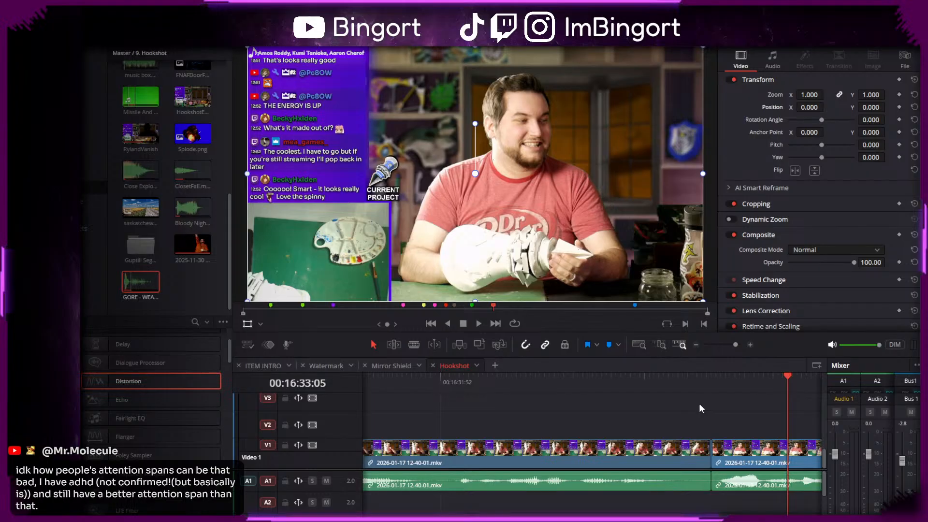
scroll(673, 418, "right", 3)
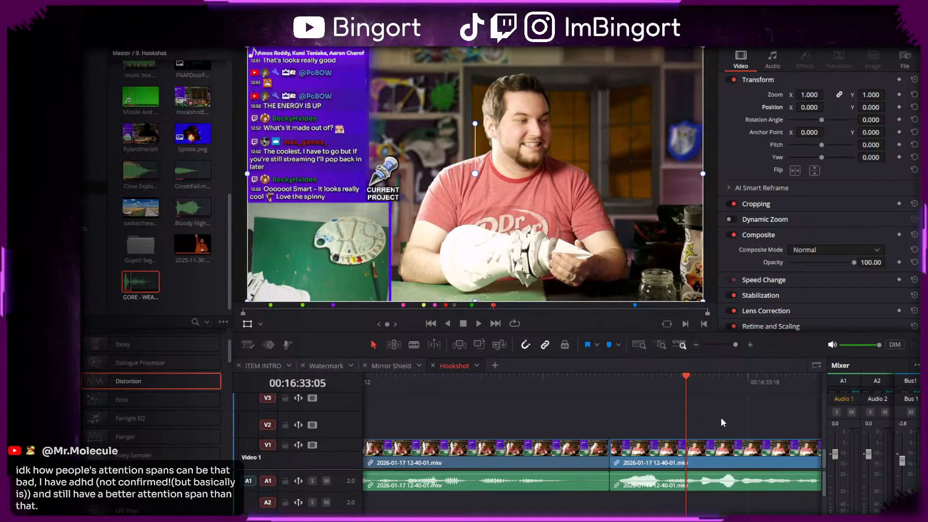
scroll(723, 423, "right", 3)
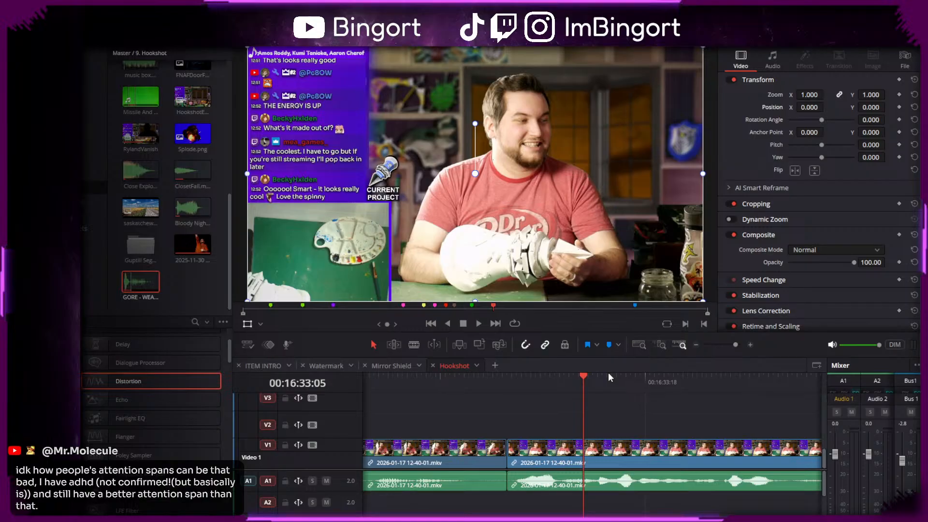
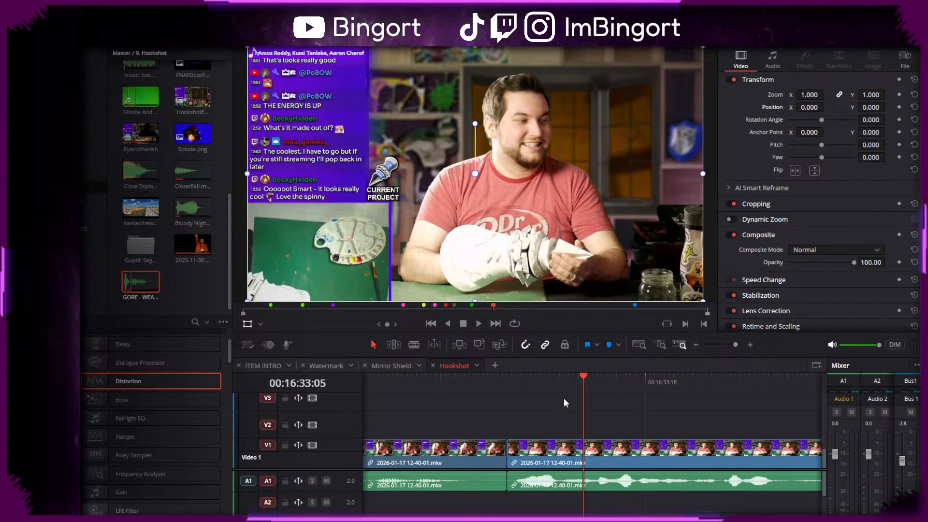
- Play on from 00:16:33:05, then replay the passage from about 00:16:32:00
scroll(602, 424, "right", 4)
scroll(526, 424, "left", 4)
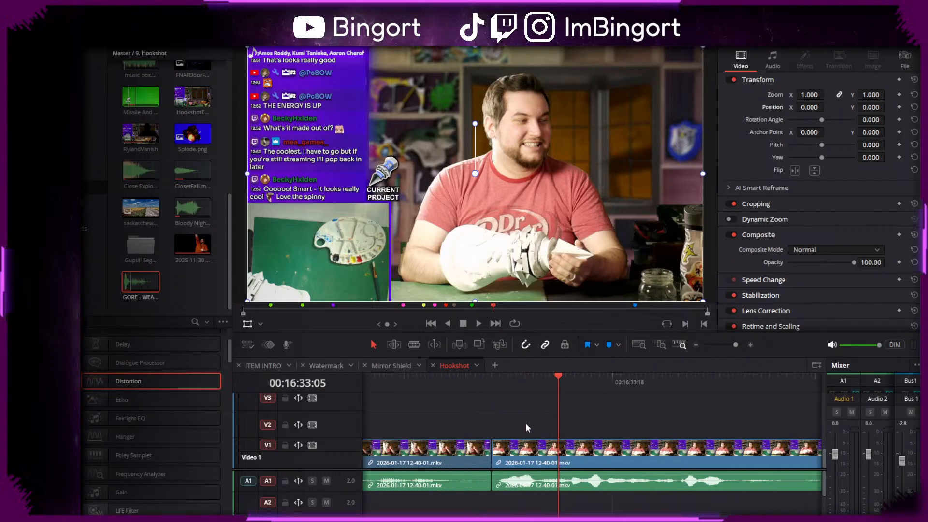
scroll(542, 422, "down", 2)
scroll(567, 421, "right", 3)
left_click(540, 415)
key("space")
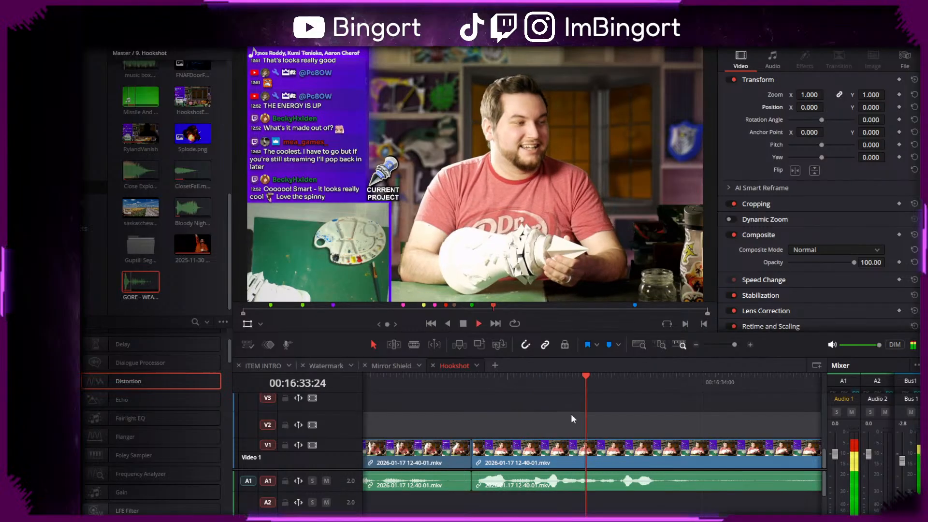
scroll(556, 404, "down", 2)
scroll(648, 420, "left", 3)
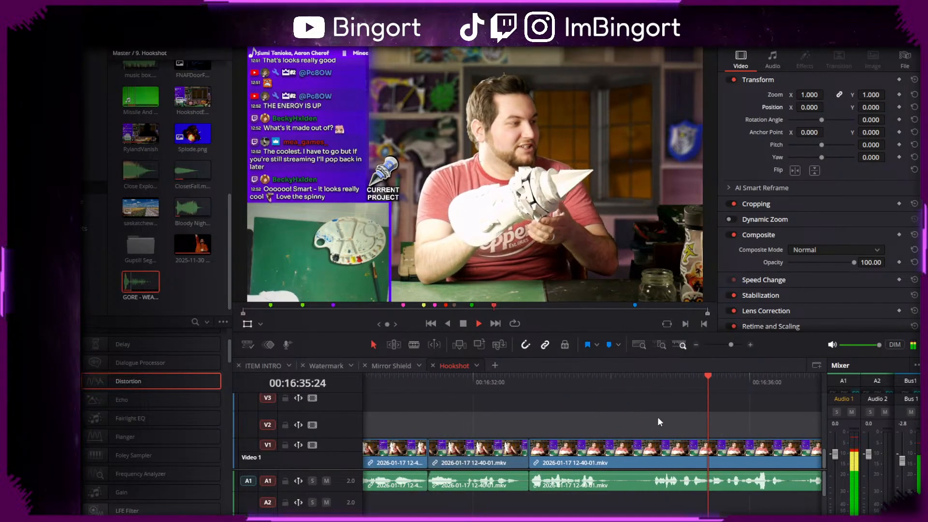
left_click(466, 390)
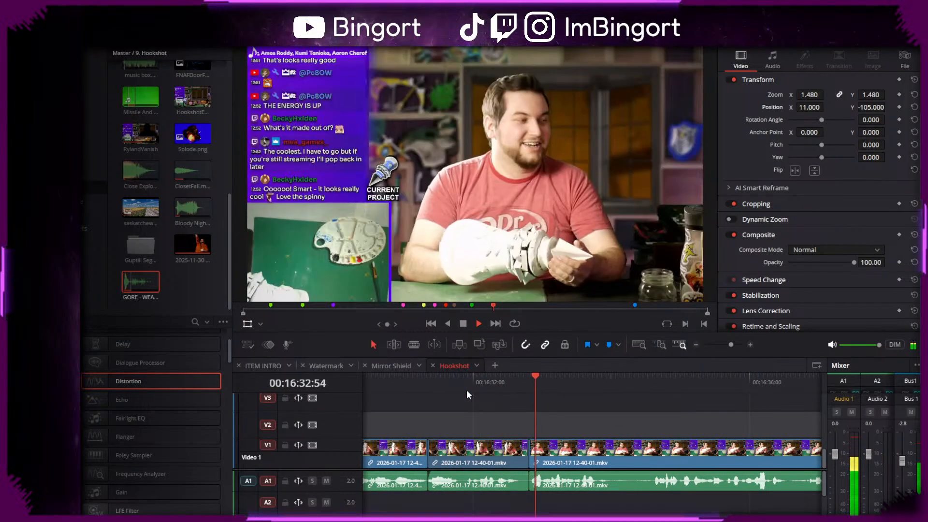
scroll(503, 407, "right", 3)
- Cut about three quarters of a second out of the clip from 00:16:33:49, close the gap and play on
key("space")
key("b")
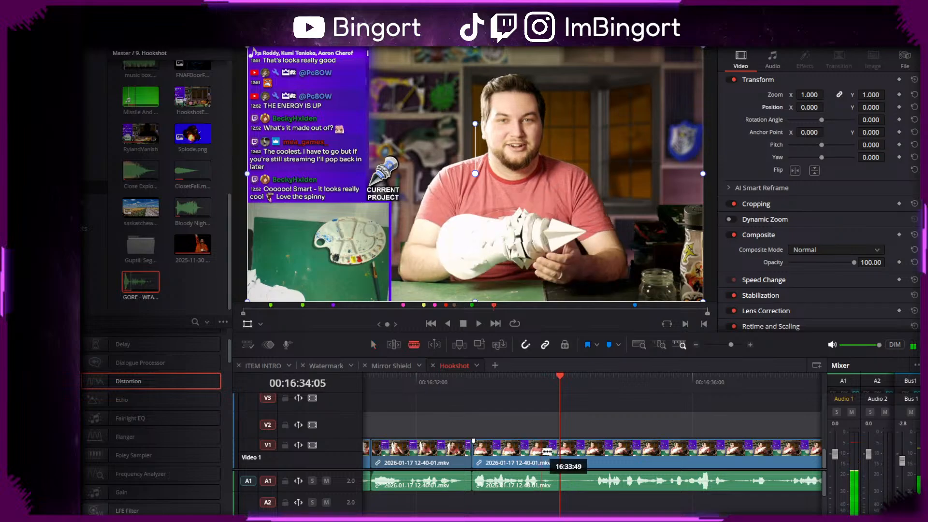
left_click(543, 451)
left_click_drag(548, 452, 602, 453)
left_click(572, 456)
key("Delete")
key("space")
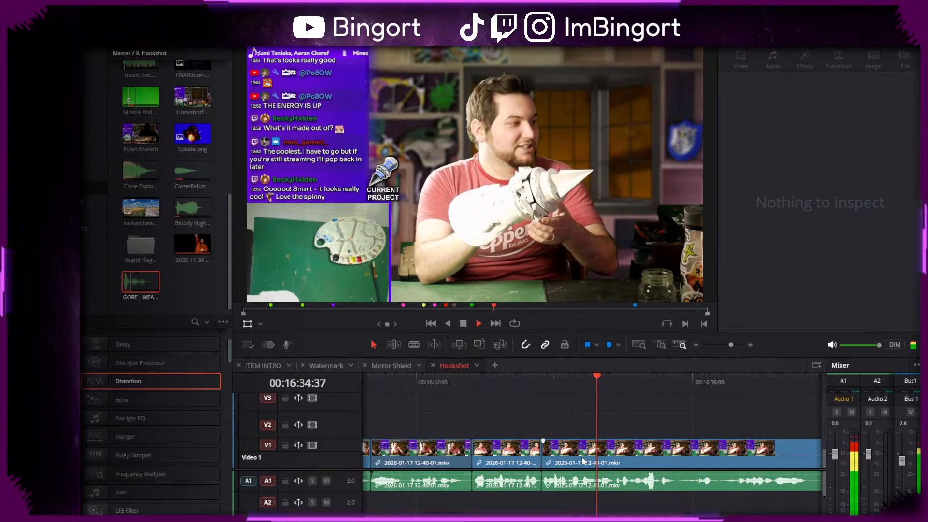
- Remove the roughly one-second clip right after the zoomed shot, leaving no gap, and play on
key("space")
left_click(463, 451)
left_click_drag(530, 421, 463, 416)
key("Delete")
key("space")
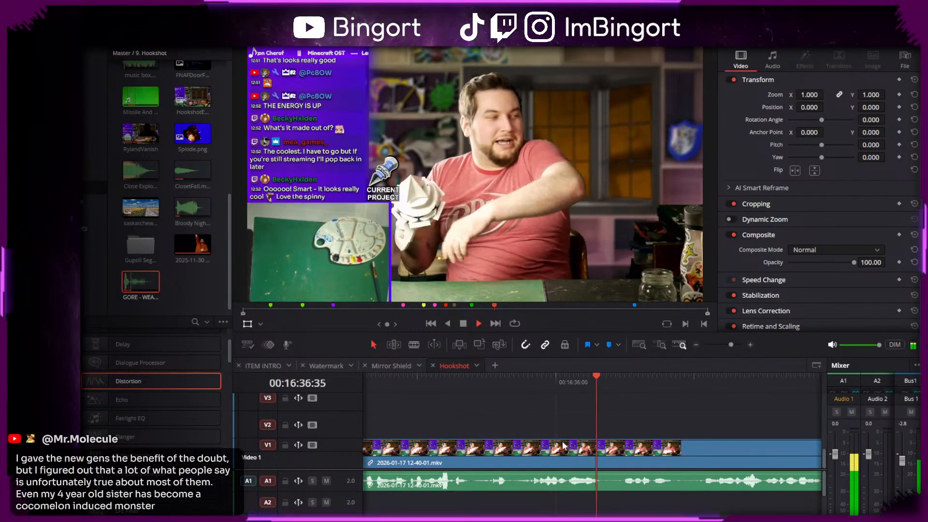
- Pause at 00:16:36:47 and split the clip at about 00:16:35:40
key("space")
key("b")
left_click(533, 451)
key("a")
left_click_drag(563, 441, 614, 420)
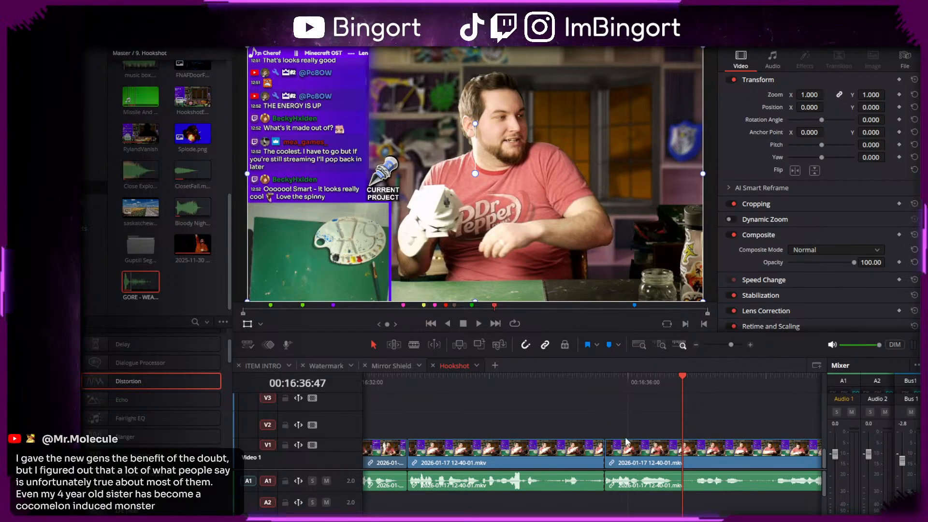
scroll(623, 413, "left", 3)
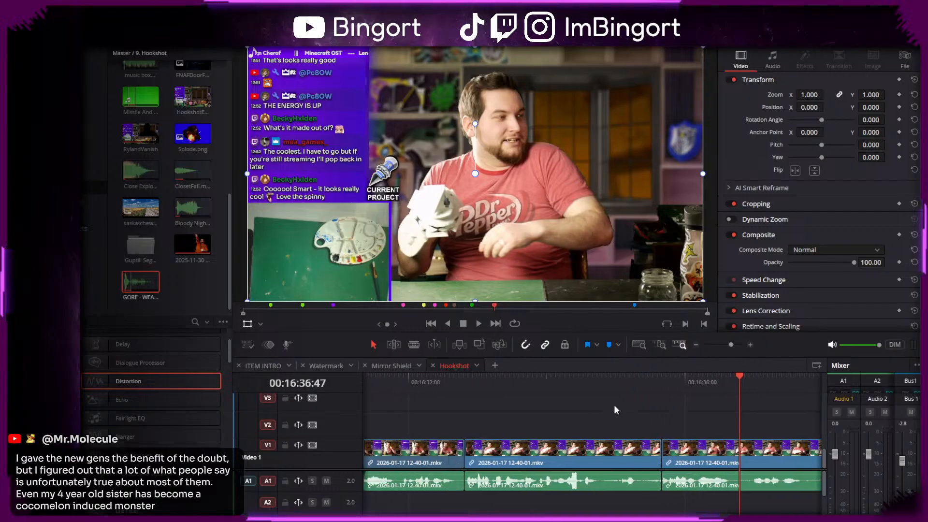
- Review the footage on the Hookshot timeline from 00:16:32:49 through the next cut
left_click(465, 384)
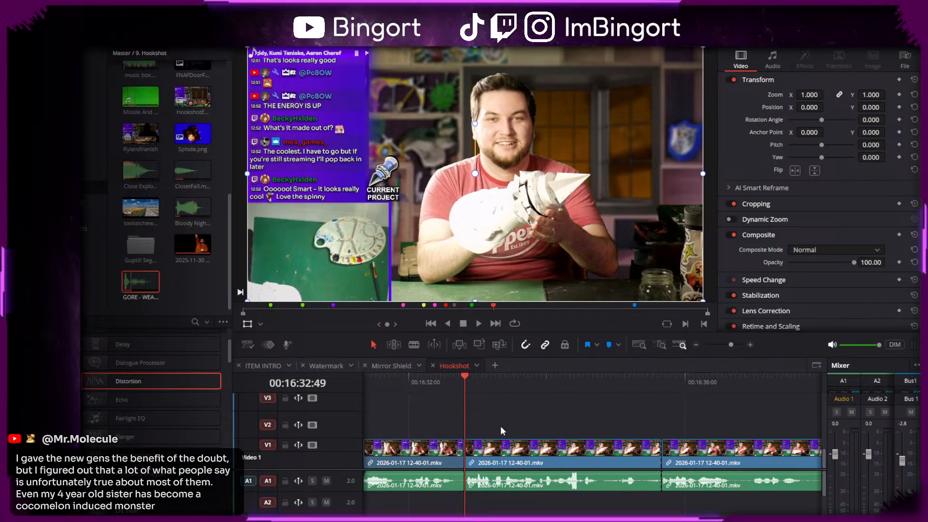
scroll(529, 399, "left", 2)
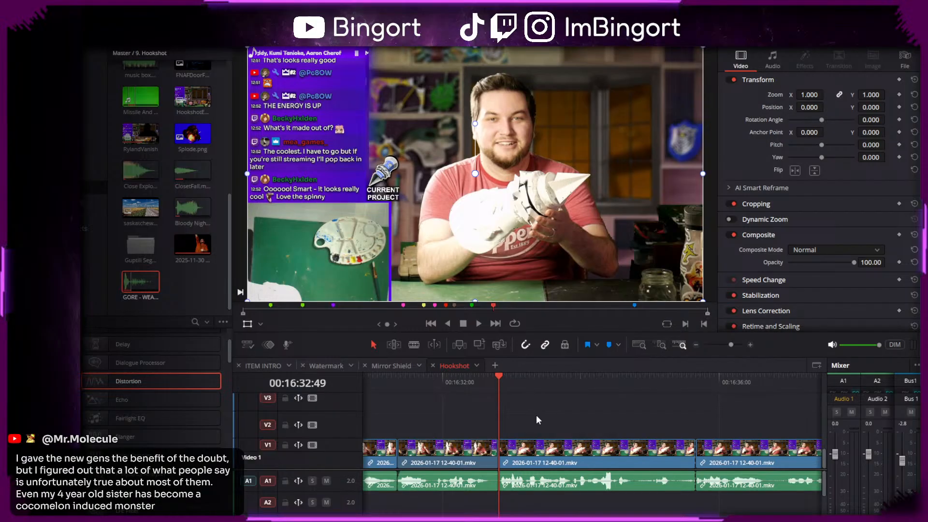
scroll(538, 419, "left", 1)
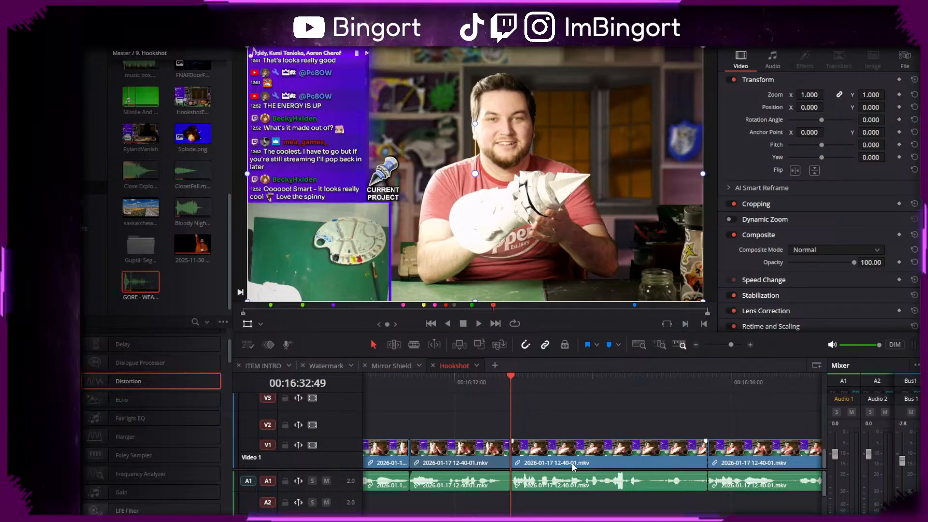
left_click_drag(568, 418, 549, 393)
left_click(542, 422)
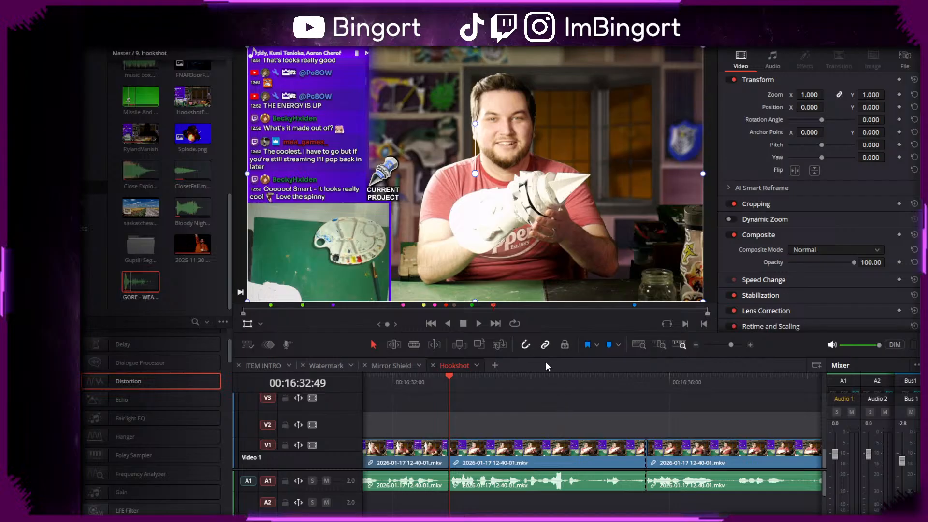
scroll(561, 414, "left", 3)
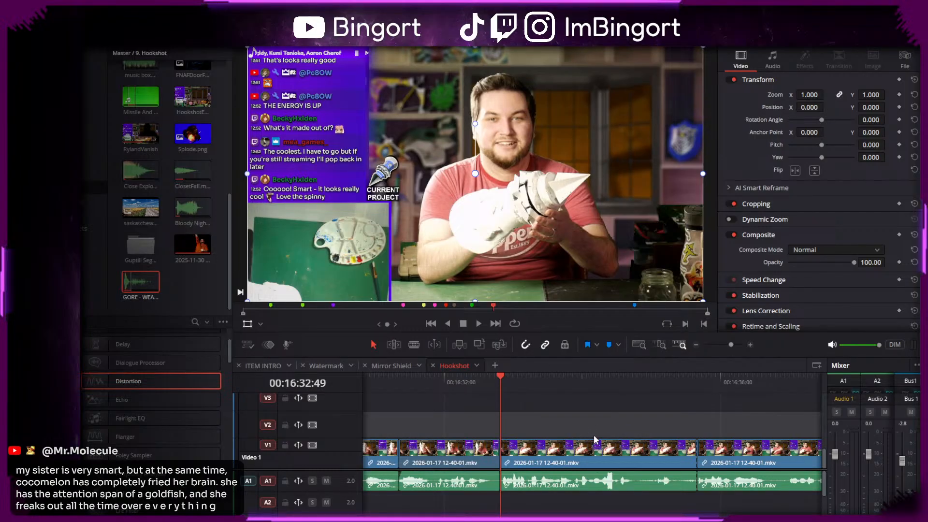
scroll(597, 417, "right", 2)
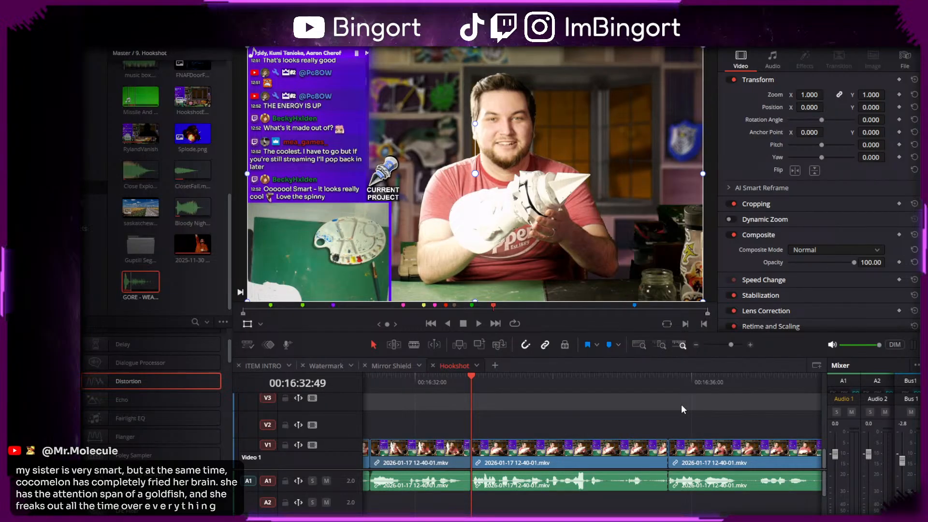
scroll(537, 415, "right", 1)
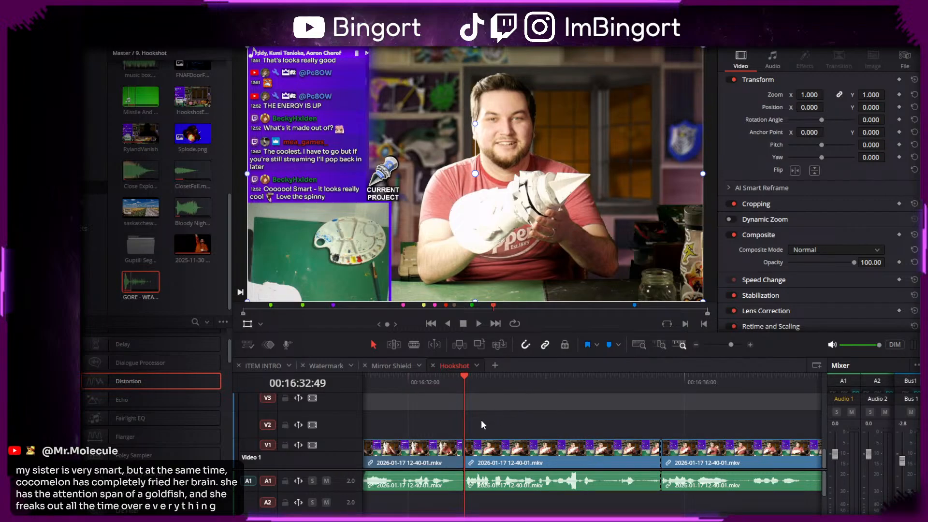
key("space")
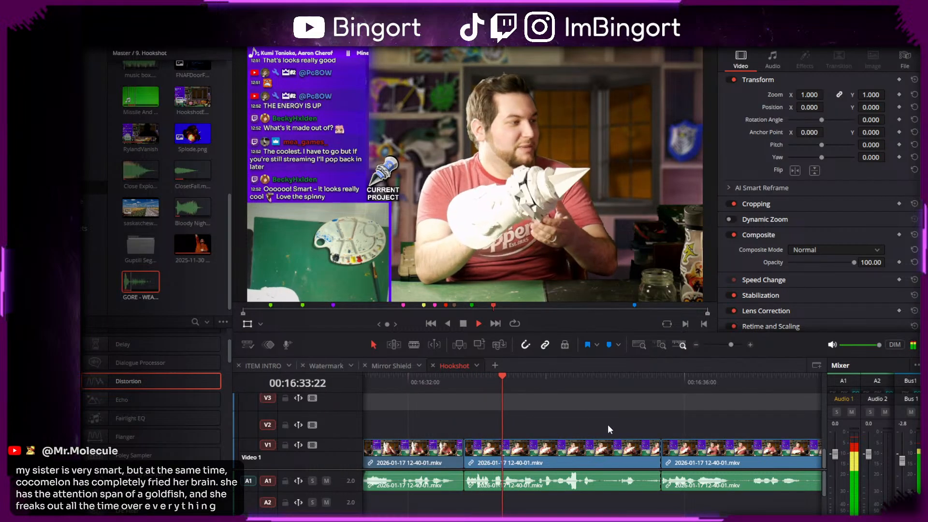
scroll(604, 424, "right", 5)
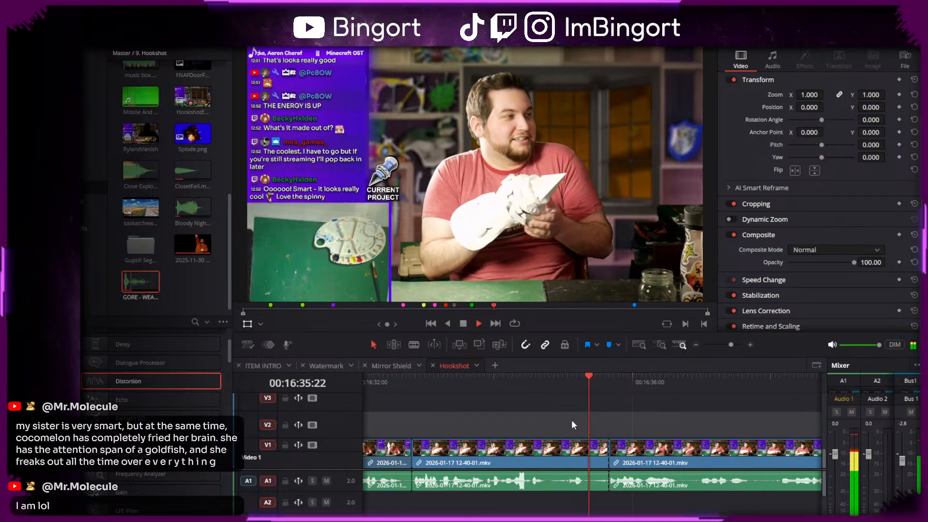
scroll(570, 420, "right", 15)
scroll(537, 411, "left", 18)
key("space")
- Enlarge the clip starting at 00:16:32:49 to zoom 1.470 and reframe it at position X -175.078, Y -113.906
left_click(496, 453)
left_click_drag(802, 95, 821, 95)
left_click_drag(630, 162, 577, 184)
left_click_drag(803, 96, 807, 97)
left_click_drag(633, 138, 651, 142)
- Cut the following clip at 00:16:36:58 and 00:16:37:43, trim the start of the last piece and close the gap
key("space")
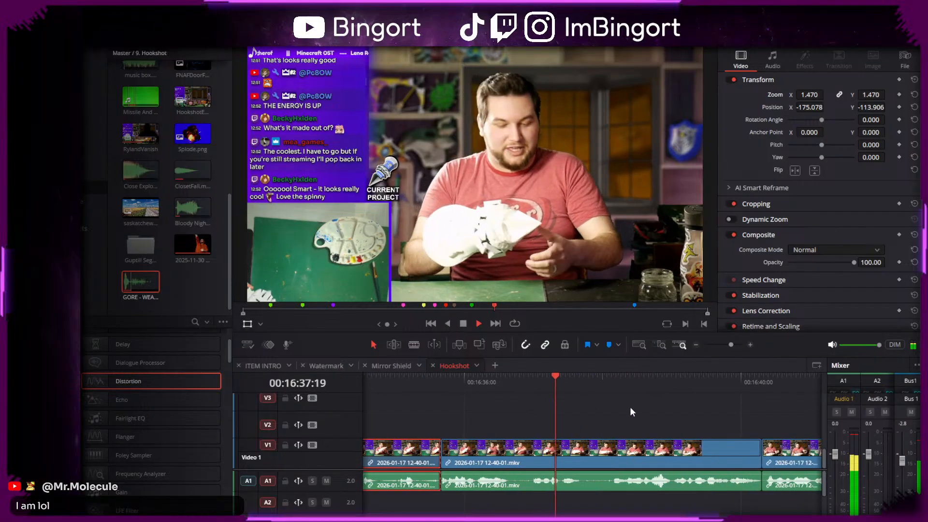
key("space")
key("b")
left_click(536, 456)
left_click(588, 456)
key("a")
left_click(590, 455)
left_click_drag(590, 455, 618, 453)
left_click(595, 463)
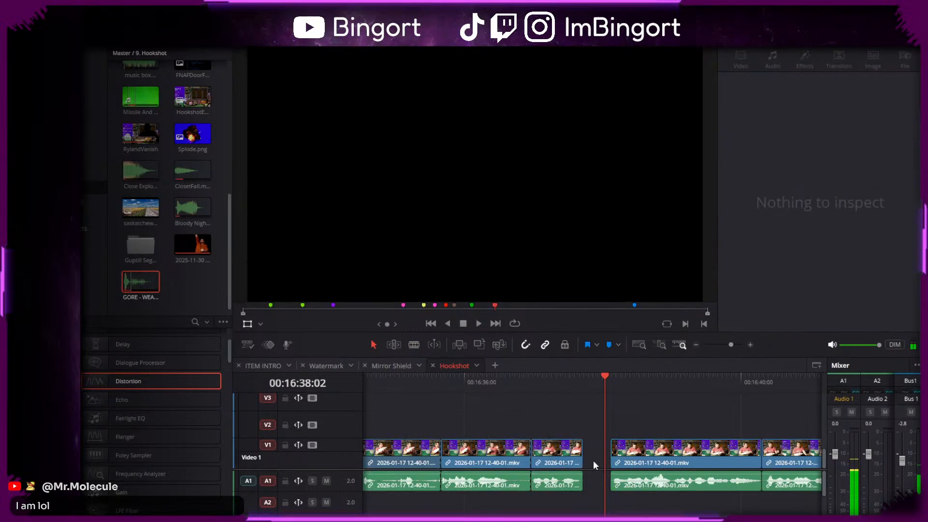
key("Delete")
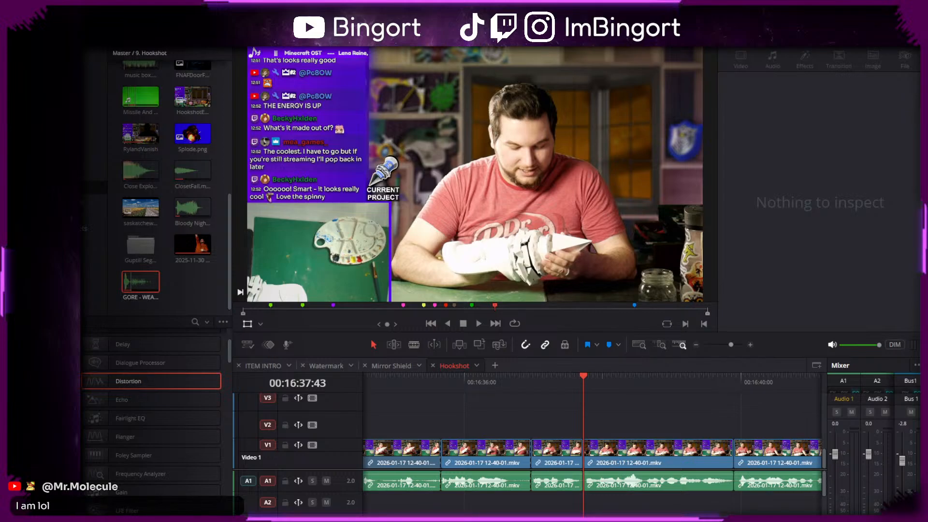
- Enlarge the short clip starting at 00:16:36:58 to zoom 1.530 and reframe it at position X -164.531, Y -160.313
key("space")
left_click_drag(683, 422, 649, 399)
key("space")
left_click(464, 382)
key("space")
left_click_drag(522, 391, 609, 393)
key("space")
left_click(578, 384)
left_click(594, 453)
left_click_drag(810, 95, 835, 94)
left_click_drag(554, 152, 516, 190)
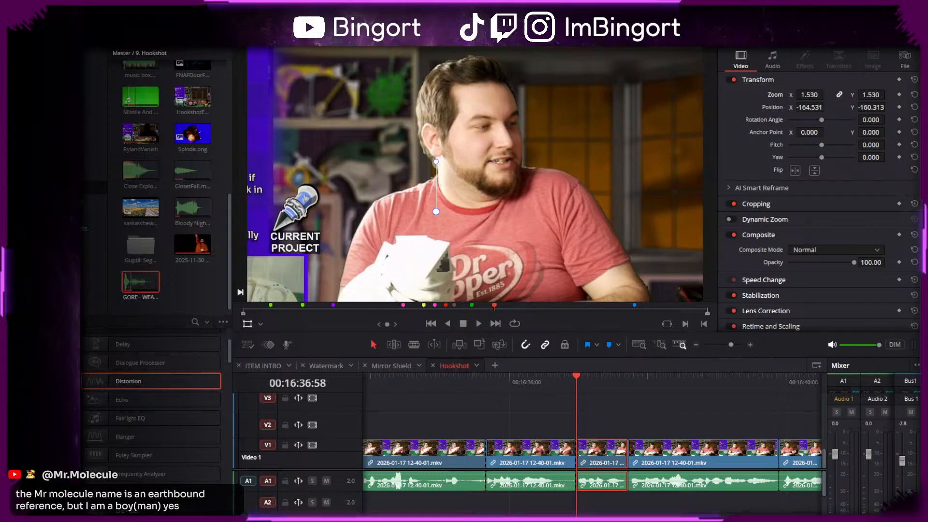
- Cut the clip that follows the enlarged one at 00:16:38:19 and 00:16:38:39
left_click(570, 421)
left_click(561, 384)
key("space")
scroll(598, 397, "right", 4)
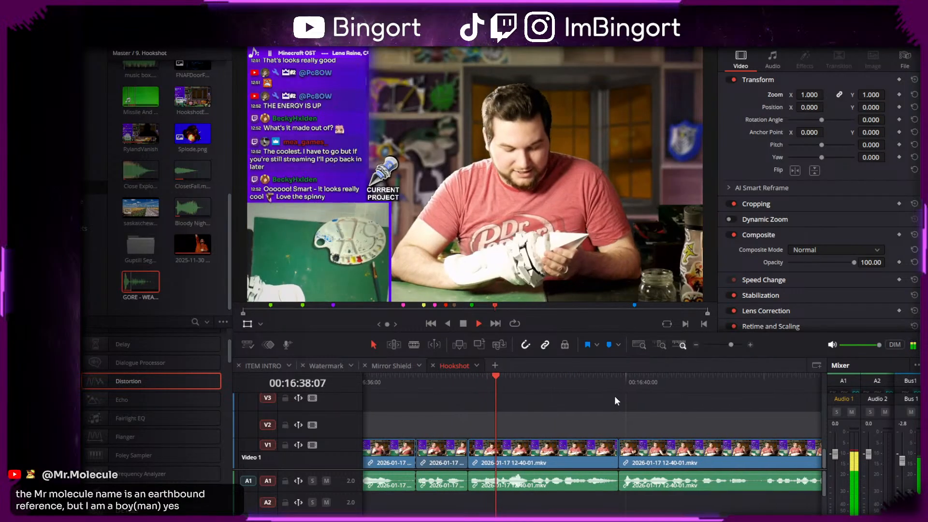
key("space")
left_click_drag(466, 381, 508, 396)
scroll(511, 388, "down", 1)
key("space")
key("b")
left_click(510, 450)
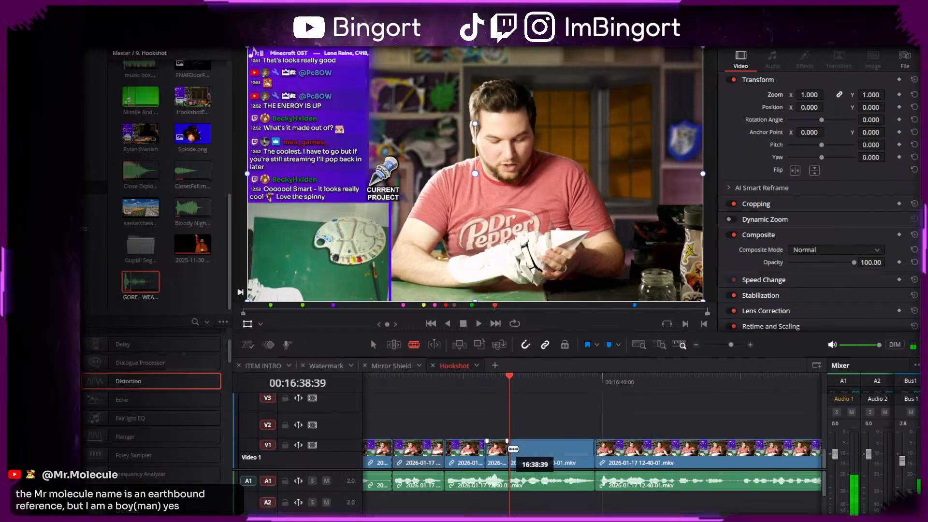
- Play on past the last cut and split the clip at 00:16:38:55
key("a")
key("space")
scroll(556, 416, "right", 2)
key("space")
left_click(477, 381)
key("Left")
key("Left")
key("ctrl+b")
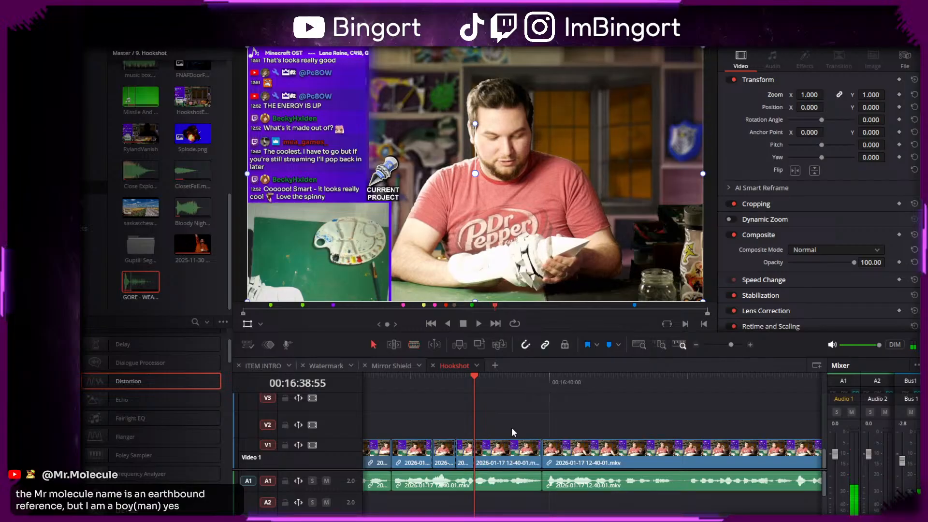
- Duplicate the video of the clips starting at 00:16:38:19 and 00:16:38:55 onto track V2
scroll(513, 433, "left", 2)
left_click_drag(481, 456, 483, 426)
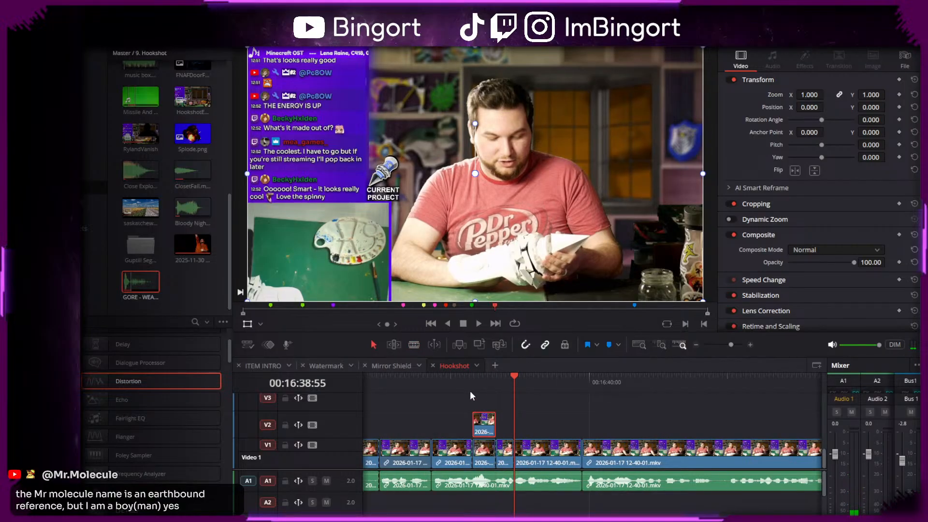
key("Up")
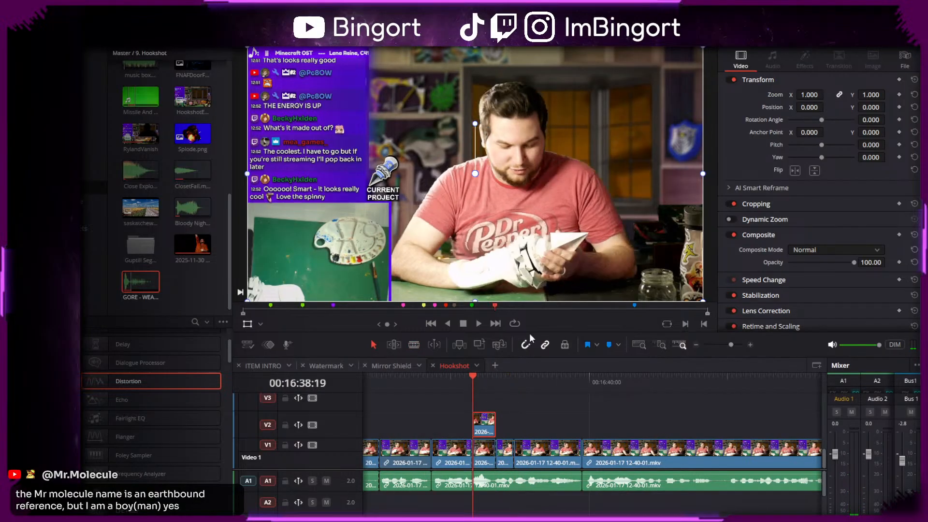
left_click(520, 386)
left_click_drag(532, 445, 532, 423)
- Open the V2 copy at 00:16:38:19 for color grading and connect its node's key output to an alpha output
left_click_drag(513, 385, 476, 387)
left_click(476, 424)
left_click(486, 419)
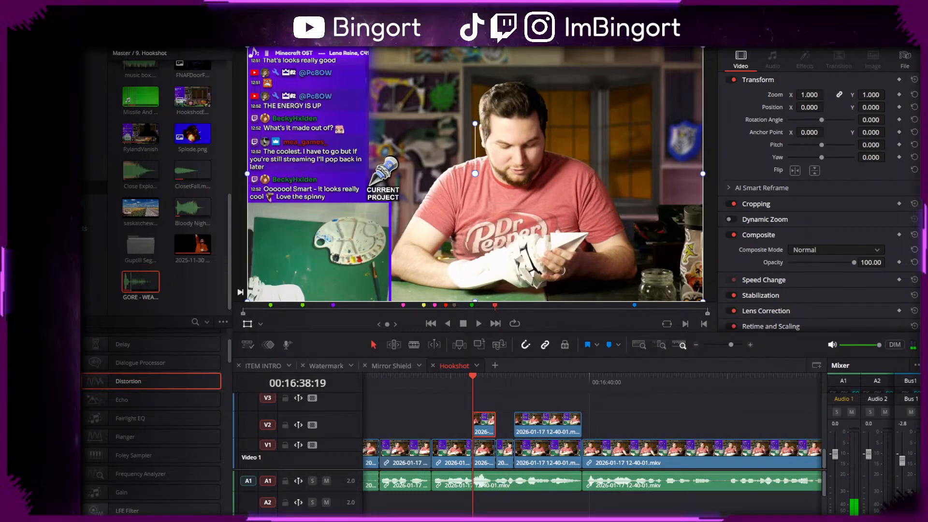
key("shift+6")
left_click_drag(691, 122, 691, 145)
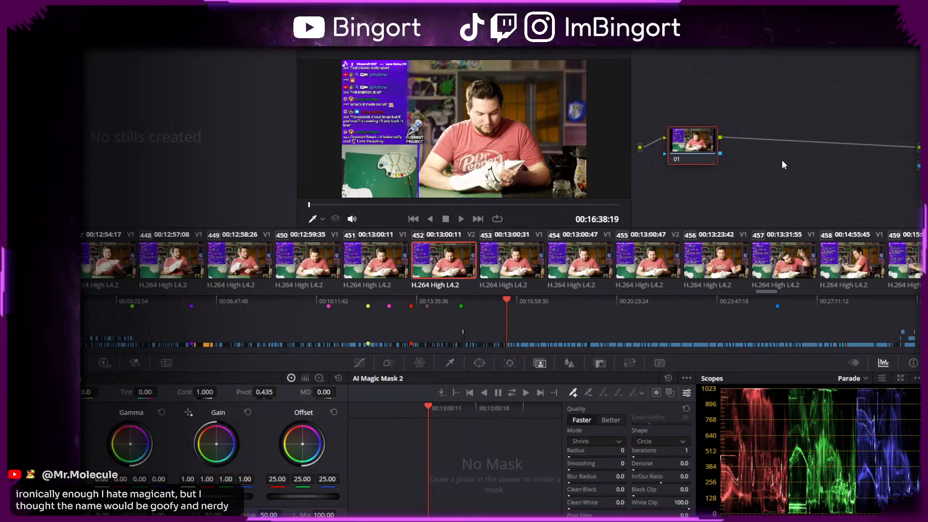
left_click_drag(721, 155, 919, 168)
left_click_drag(696, 152, 773, 158)
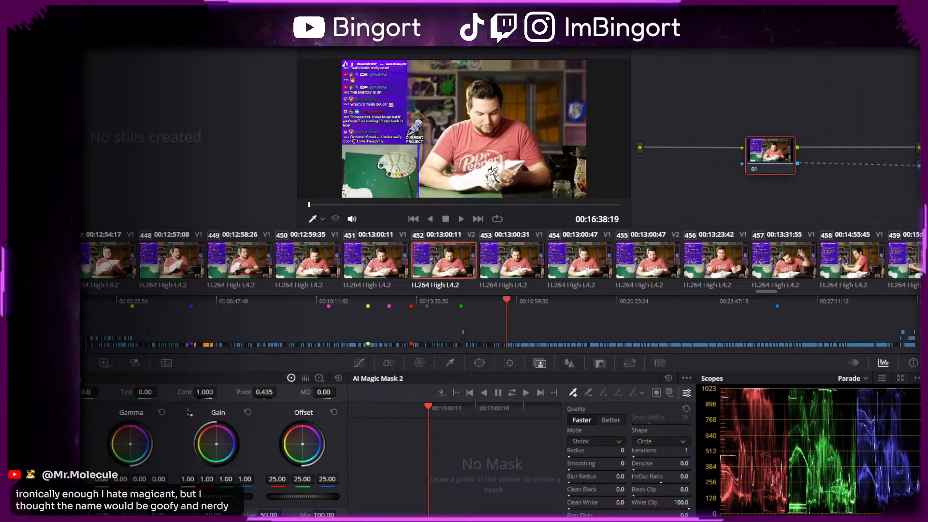
- Place AI Magic Mask points on the man's face and shirt, and disable track V1 to preview the cutout
left_click(504, 137)
left_click(488, 112)
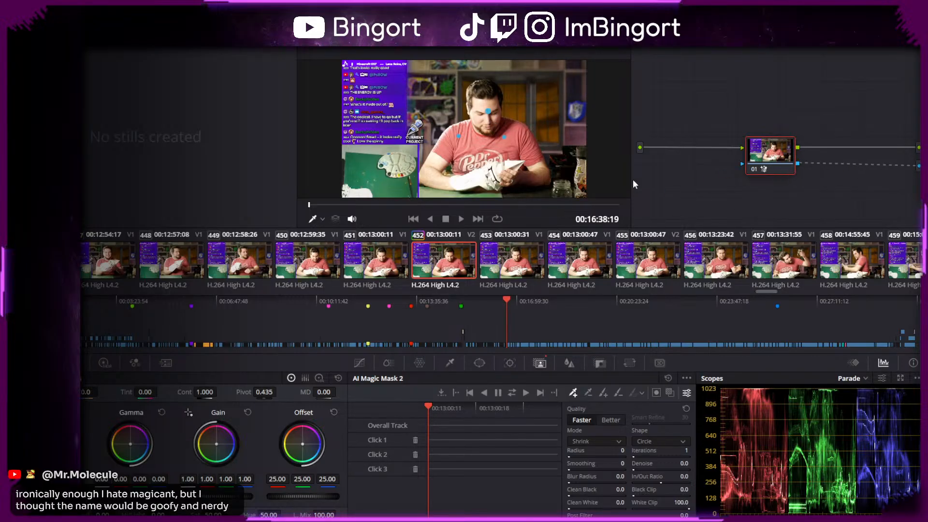
mouse_move(505, 137)
left_mouse_down()
mouse_move(495, 150)
mouse_move(522, 143)
left_mouse_up()
left_click_drag(461, 138, 491, 153)
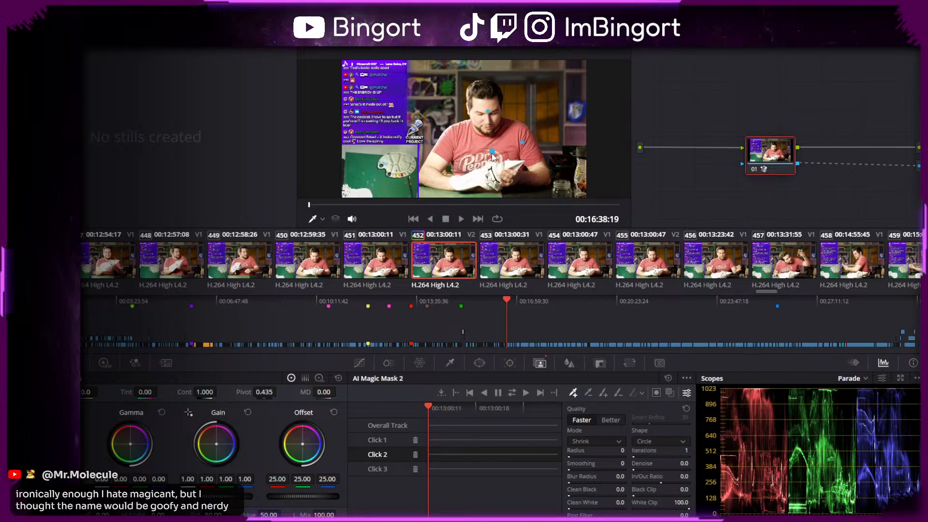
key("shift+4")
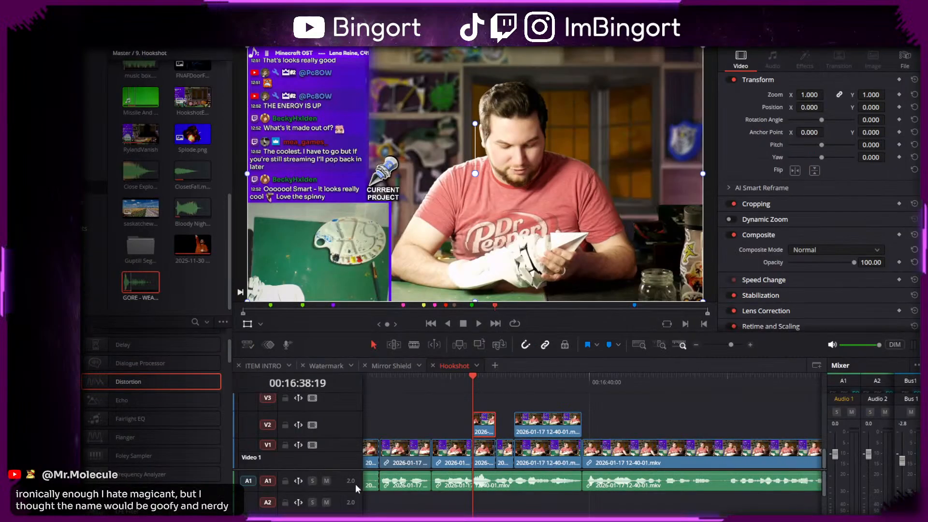
left_click(312, 445)
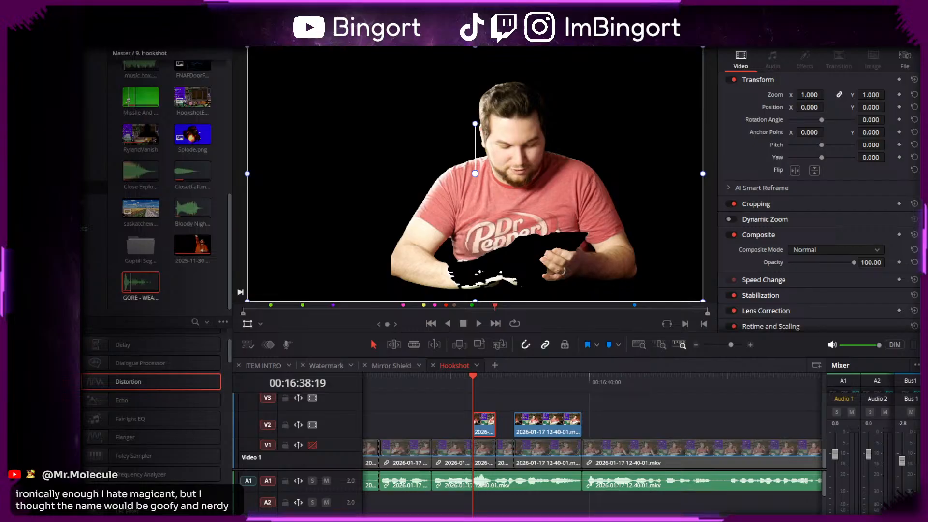
- Reposition the mask points to include the white prop, and track the mask forward through the clip
key("shift+6")
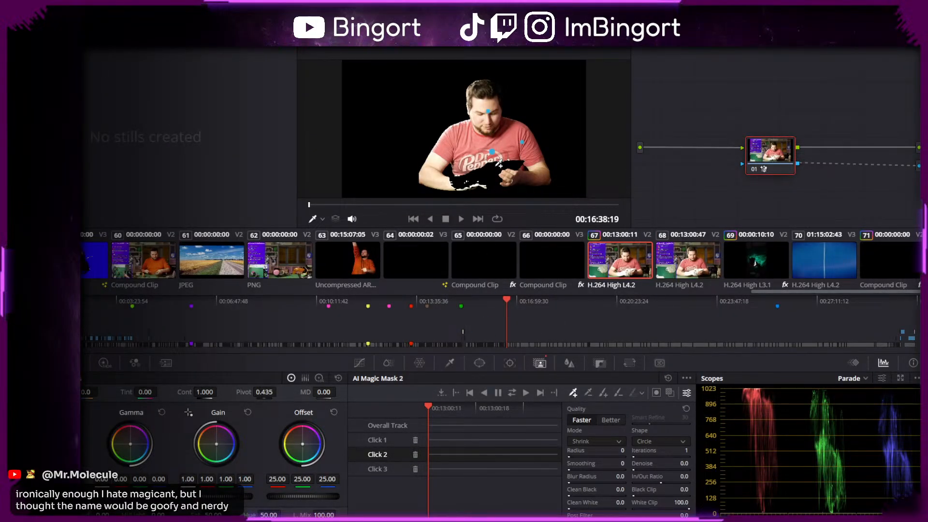
scroll(499, 164, "up", 2)
left_click_drag(527, 137, 490, 177)
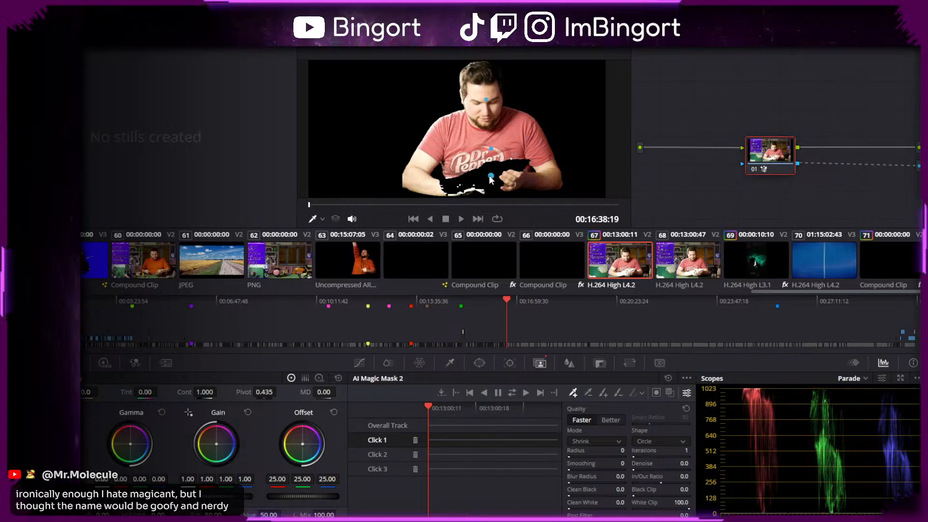
left_click(491, 151)
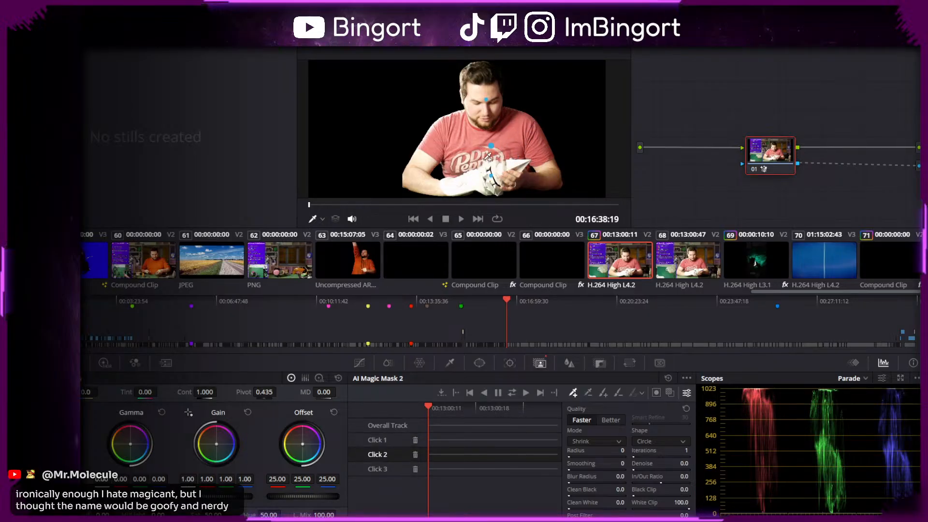
left_click(523, 391)
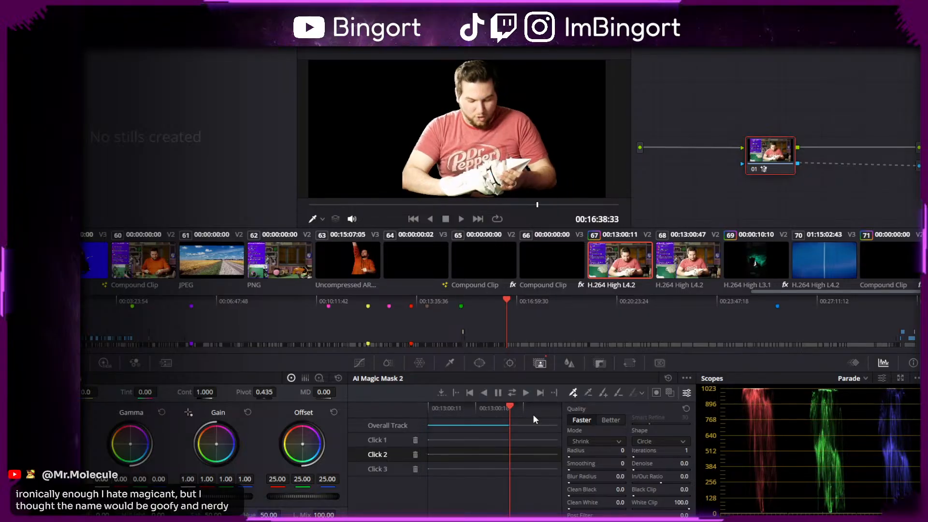
left_click(426, 520)
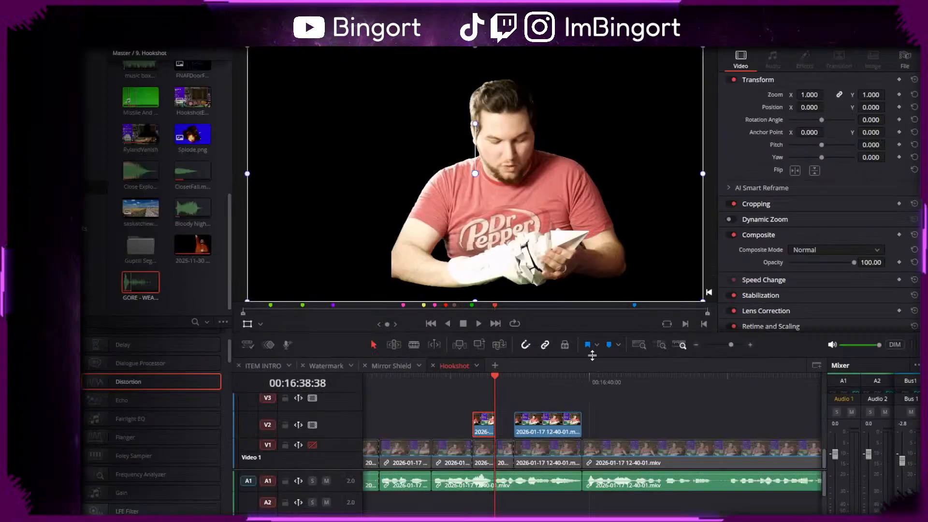
left_click_drag(475, 174, 520, 267)
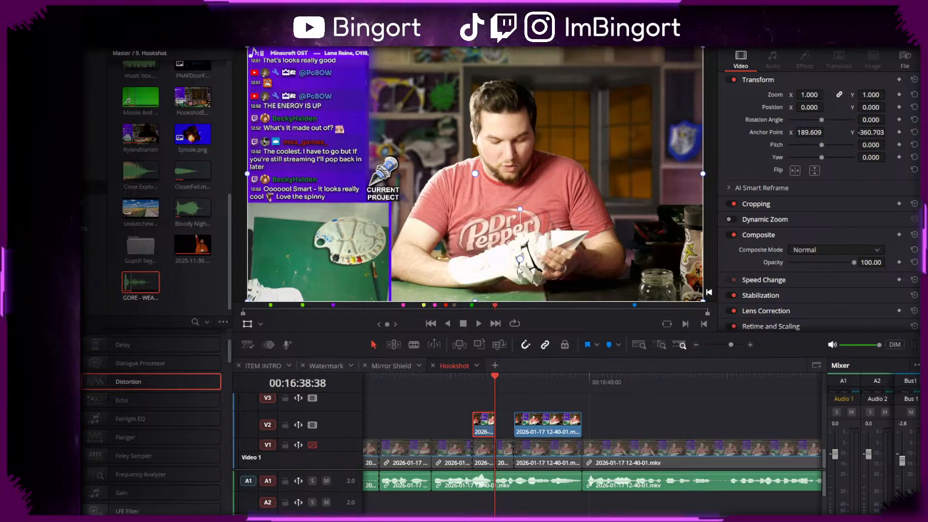
left_click(473, 382)
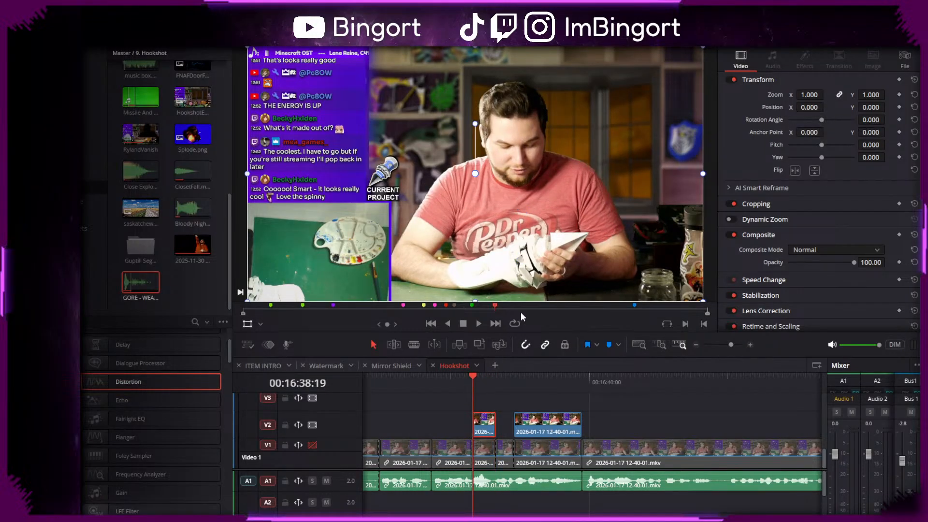
key("ctrl+z")
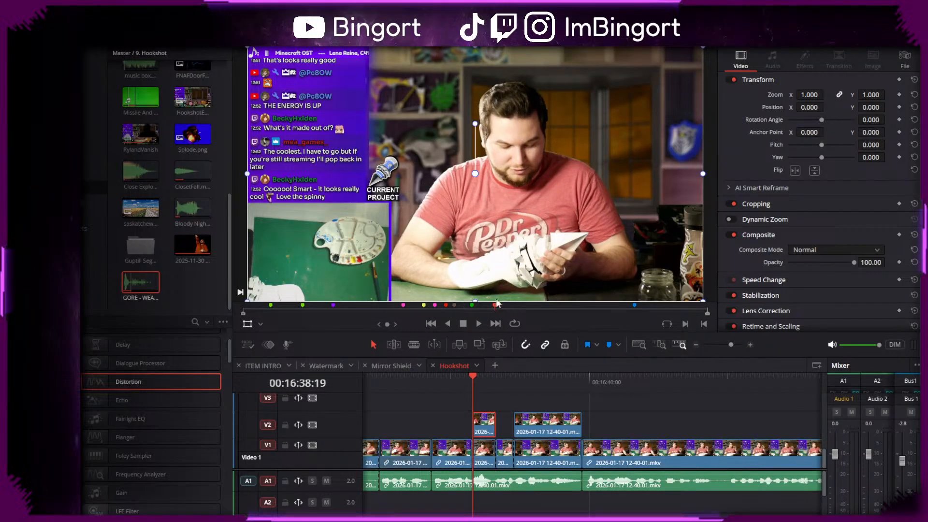
- Disable track V1 and extend the V2 clip at 00:16:38:19 to the end of the second V2 copy
left_click(313, 445)
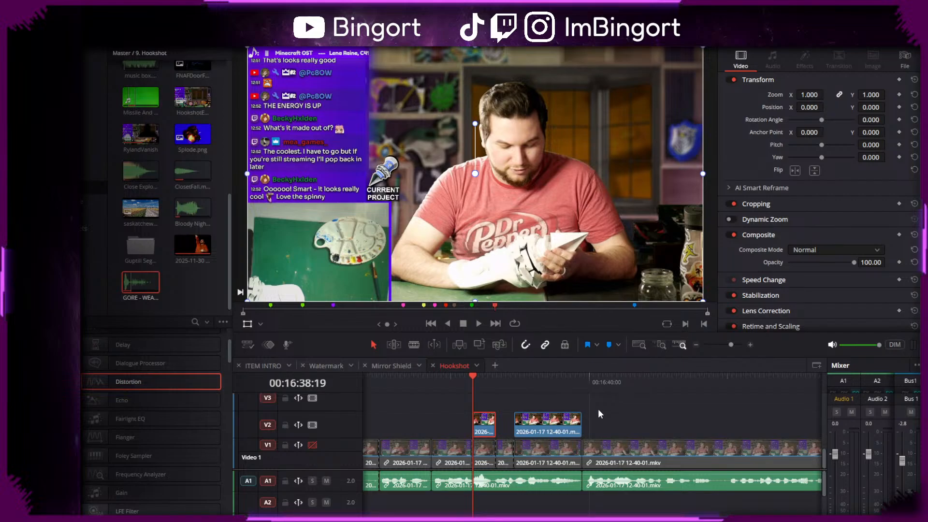
left_click_drag(494, 423, 549, 426)
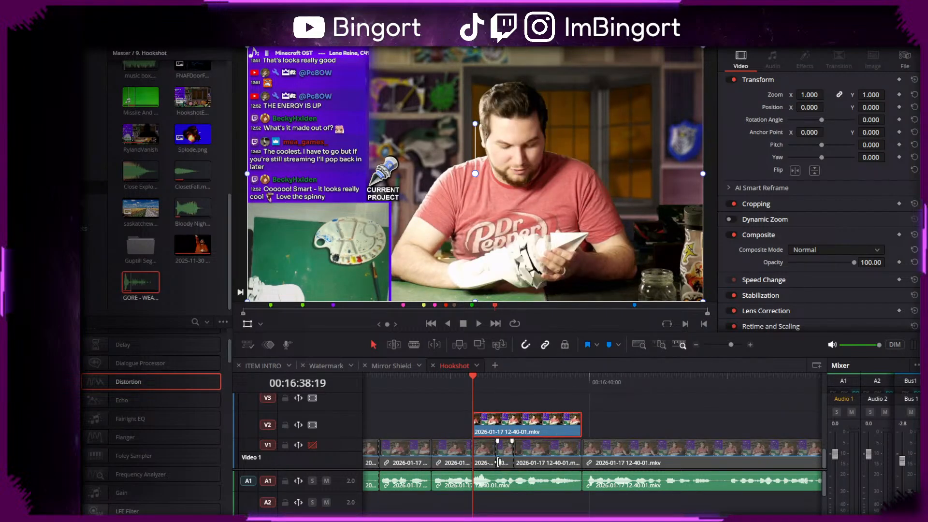
- Extend the V1 clip starting at 00:16:38:19 to the end of the V2 clip, and track the V2 clip's Magic Mask forward
left_click_drag(494, 457, 577, 451)
left_click(546, 428)
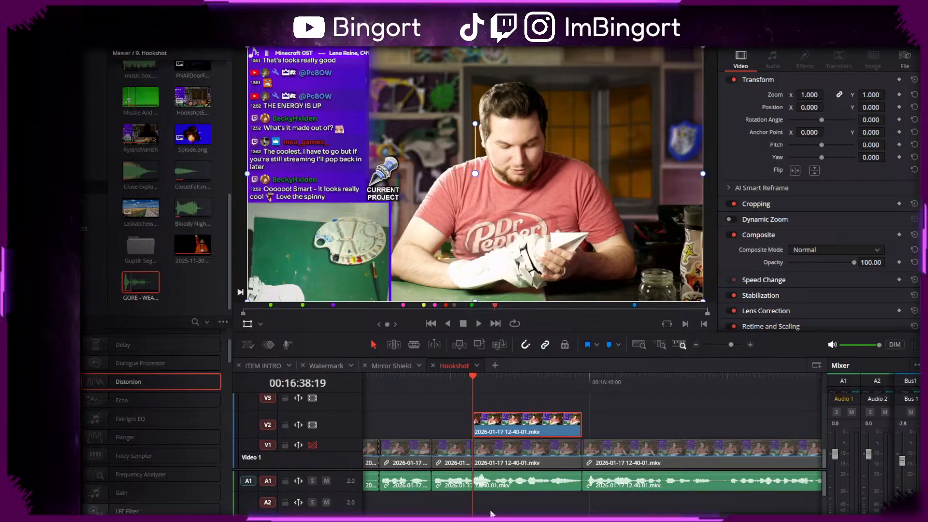
key("shift+6")
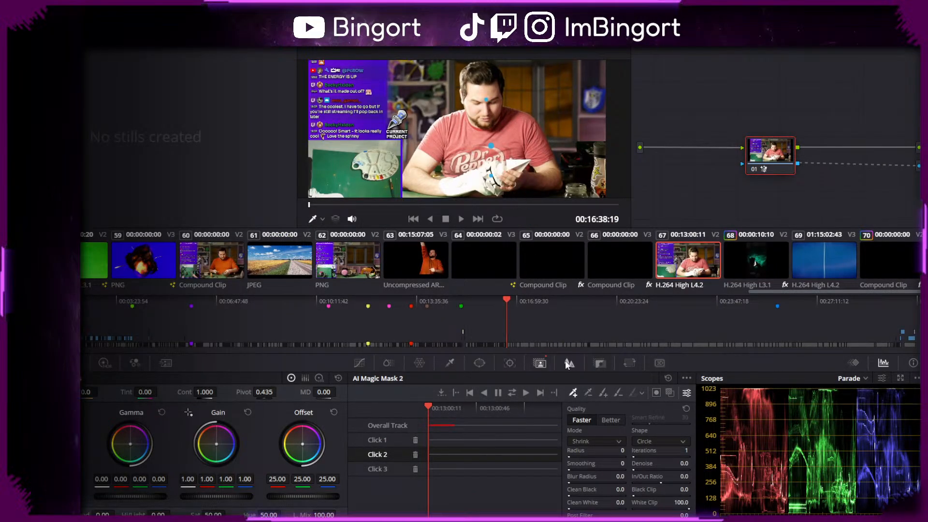
key("shift+4")
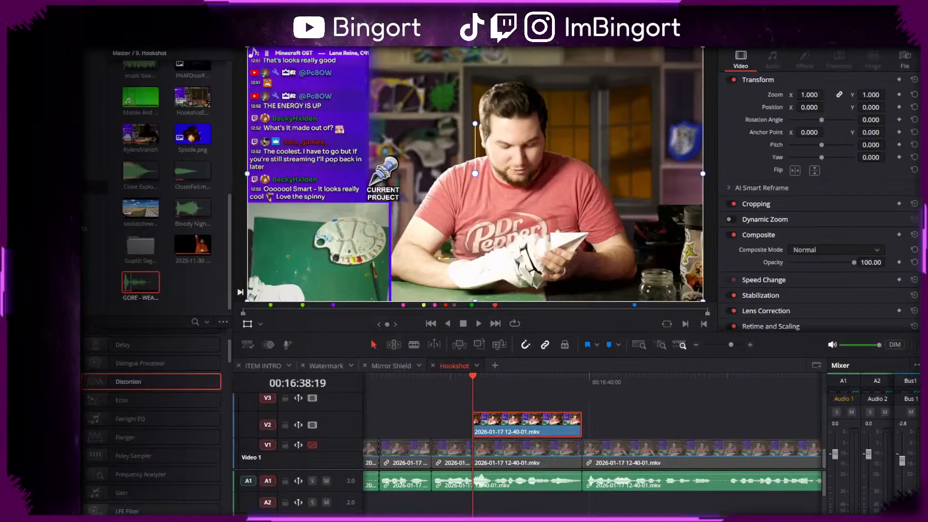
key("shift+6")
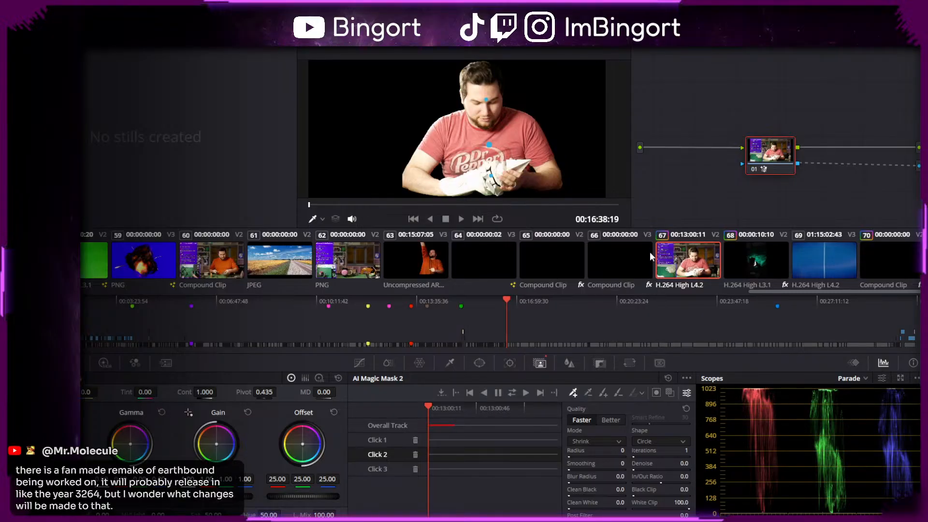
left_click(526, 392)
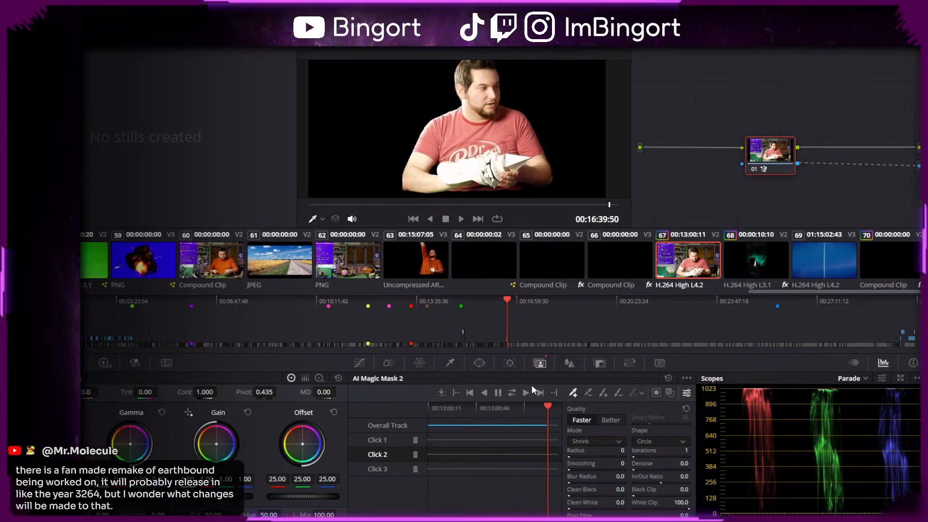
key("shift+4")
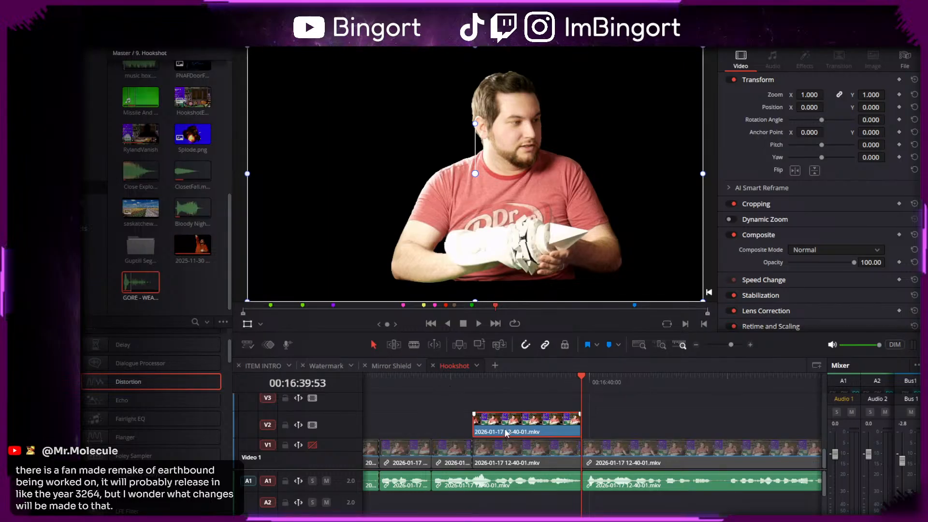
- Re-enable track V1, split the masked V2 clip near 00:16:38:35, and trim the second piece to start at about 00:16:38:55
left_click(482, 387)
mouse_move(482, 387)
left_mouse_down()
mouse_move(502, 386)
mouse_move(483, 378)
mouse_move(492, 382)
left_mouse_up()
left_click(312, 445)
key("space")
key("ctrl+b")
left_click(500, 421)
mouse_move(499, 422)
left_mouse_down()
mouse_move(532, 425)
mouse_move(513, 425)
left_mouse_up()
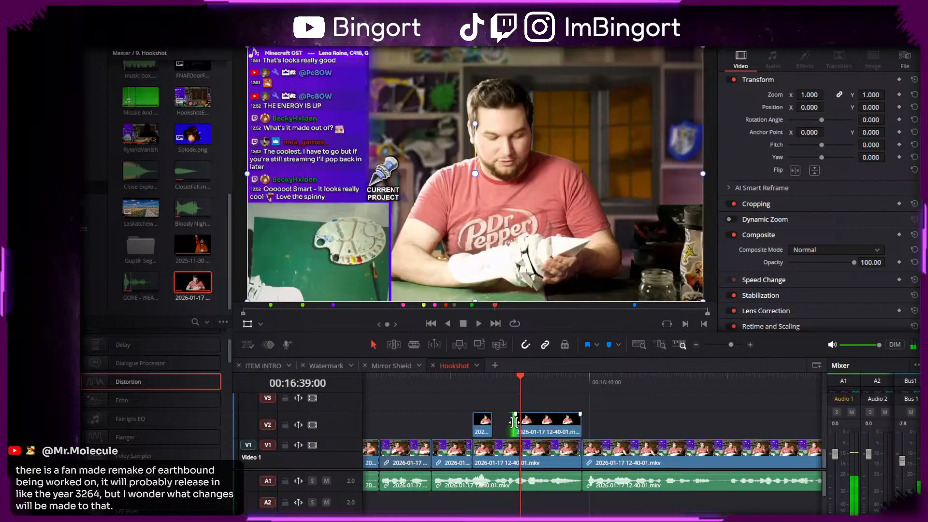
- Move the first V2 piece's anchor point onto the white prop, at about X 200.156 and Y -371.250, and keyframe its starting zoom
left_click(473, 382)
left_click(480, 424)
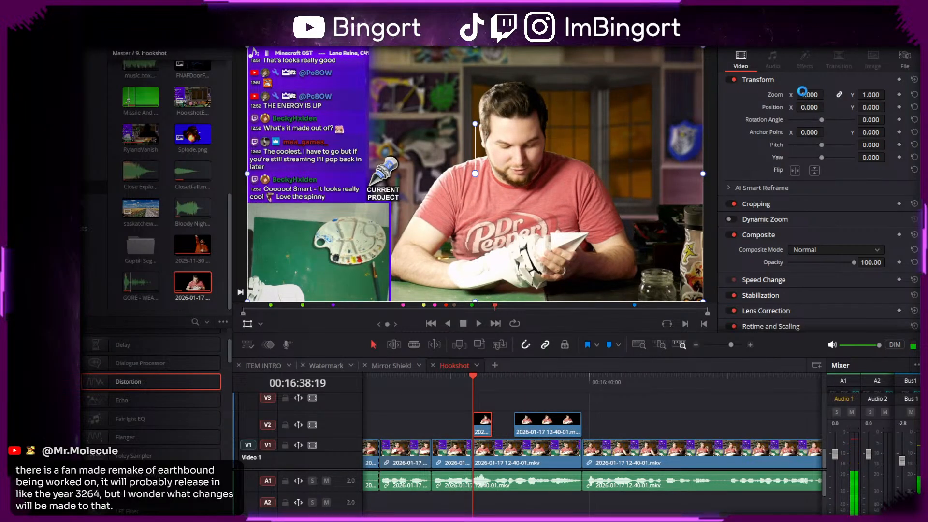
left_click_drag(477, 173, 524, 264)
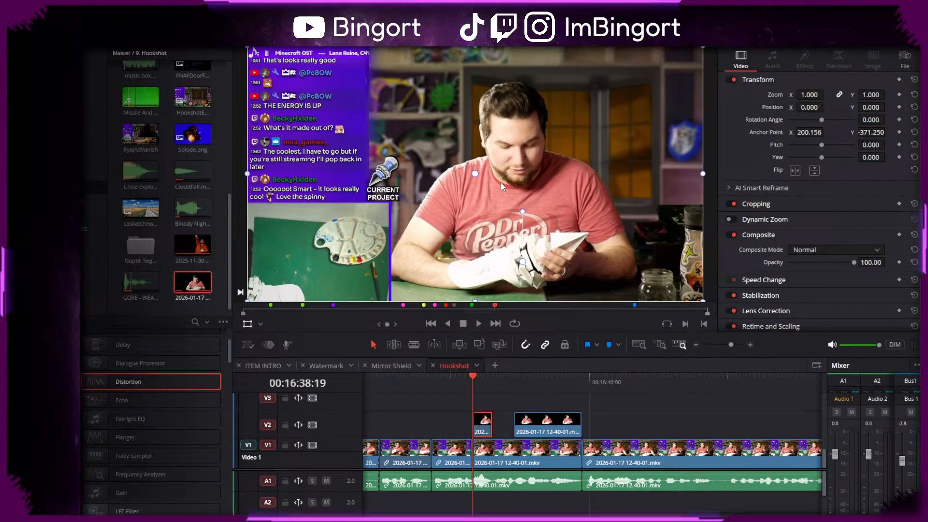
mouse_move(808, 94)
left_mouse_down()
mouse_move(826, 94)
mouse_move(809, 94)
left_mouse_up()
key("space")
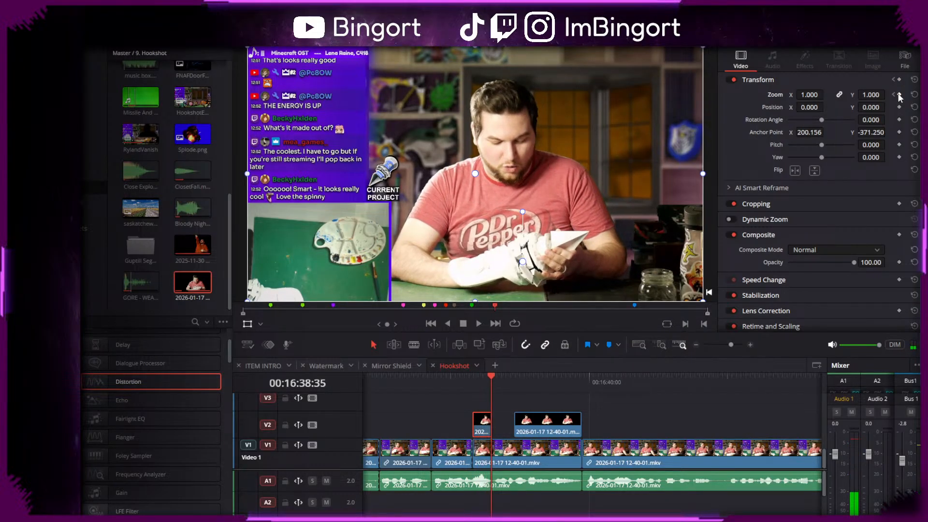
- Add a zoom keyframe at the end of the first V2 piece, adjust the zoom at its starting keyframe, and preview the motion
key("Left")
left_click(900, 95)
left_click(894, 94)
left_click_drag(808, 95, 810, 95)
key("Left")
key("Left")
key("Left")
key("Left")
key("Left")
key("space")
key("space")
- Add zoom keyframes to the second V2 piece at its start, 00:16:38:55, and at its end, 00:16:39:53
left_click(515, 381)
left_click(526, 421)
key("Right")
key("space")
left_click(515, 381)
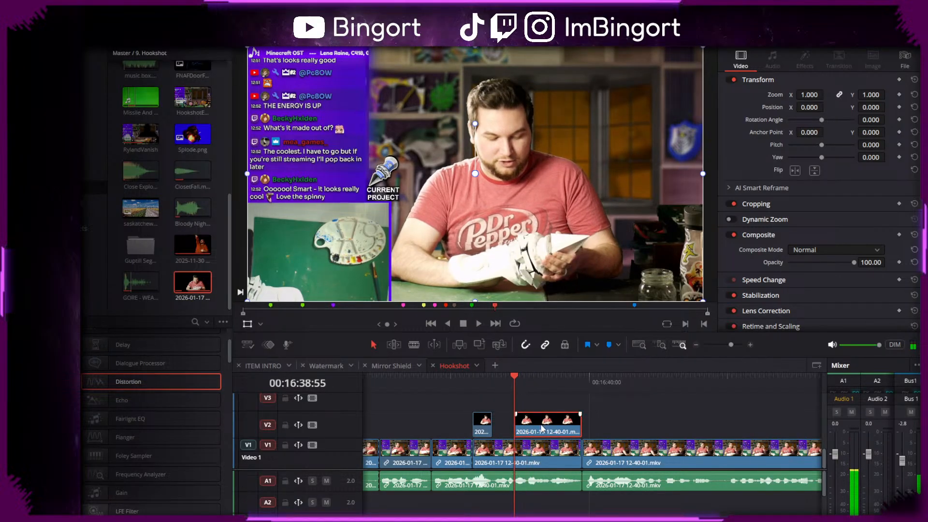
left_click(899, 95)
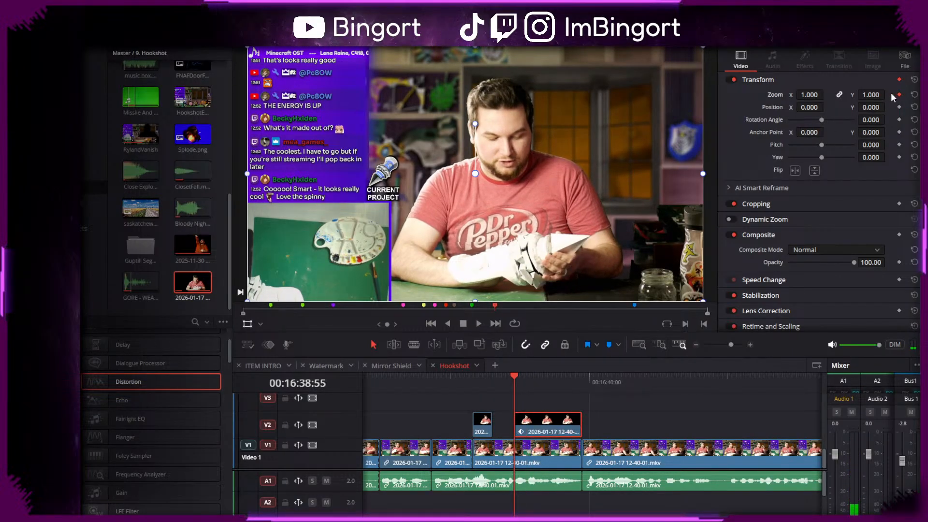
key("space")
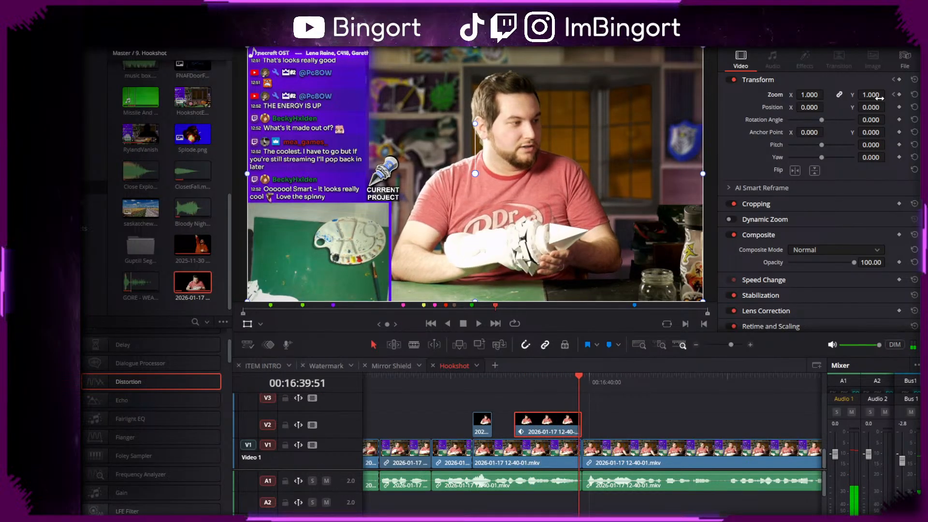
left_click(899, 95)
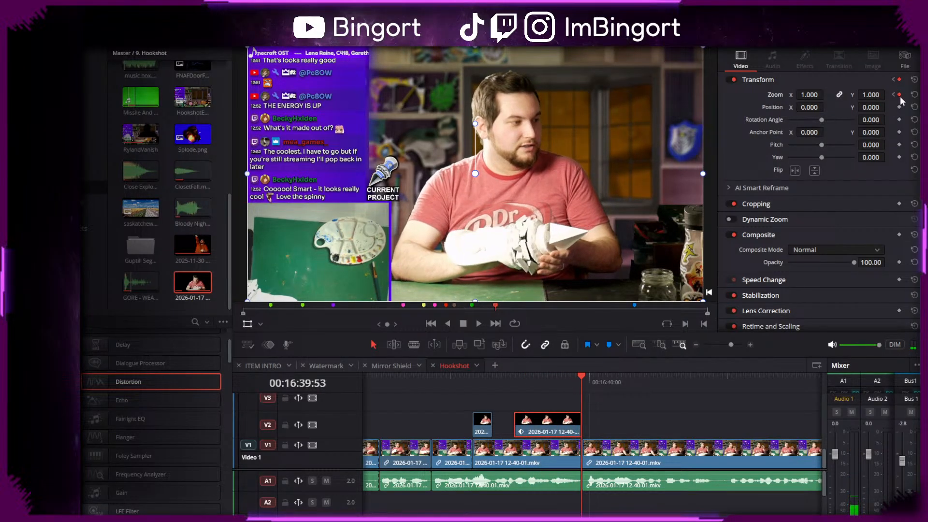
- Open the keyframe curve editor for the second V2 piece and display its zoom curves
left_click(252, 26)
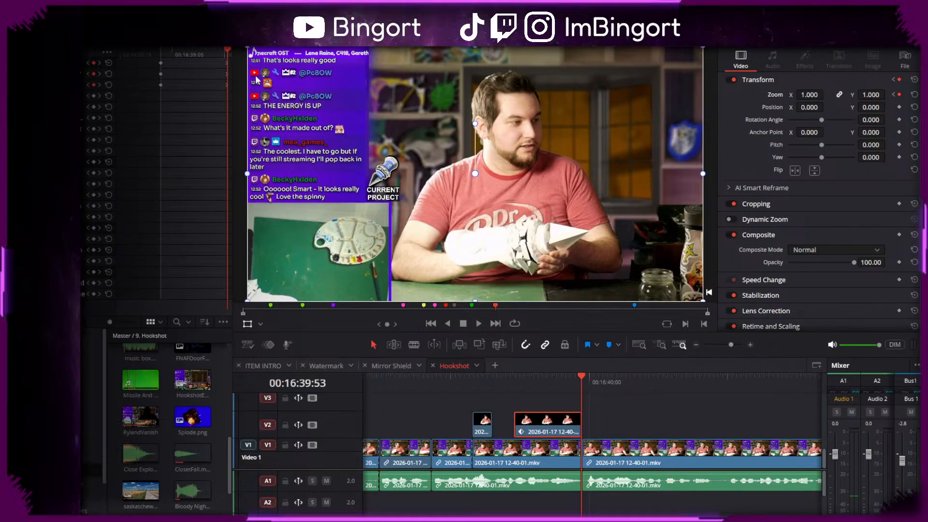
left_click(28, 52)
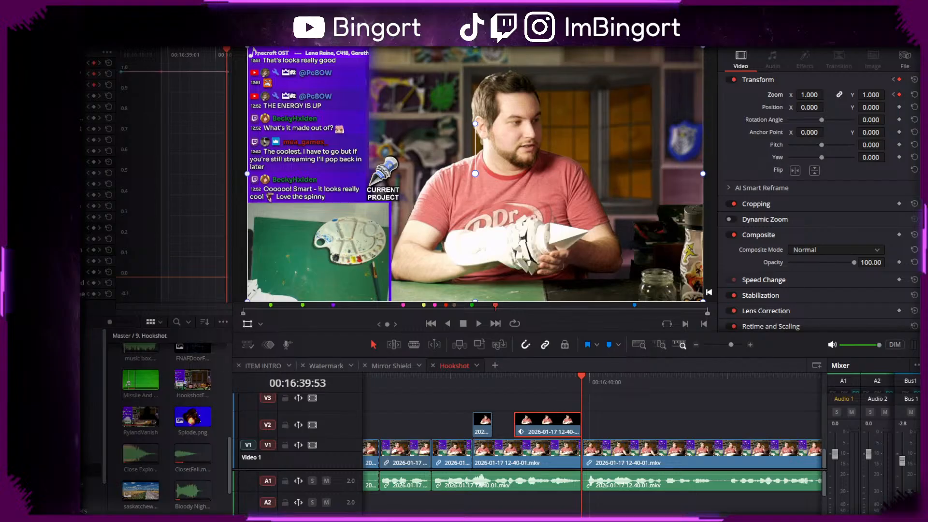
left_click(49, 74)
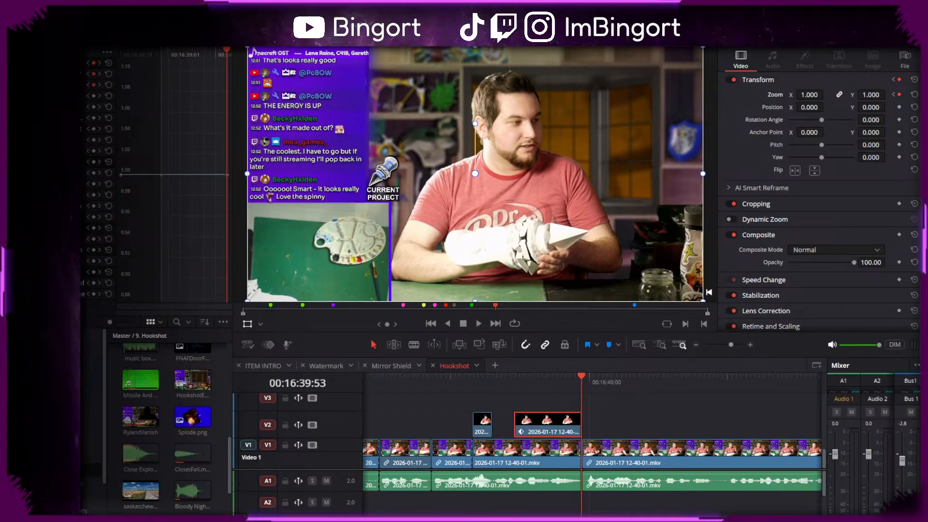
left_click(48, 85)
key("j")
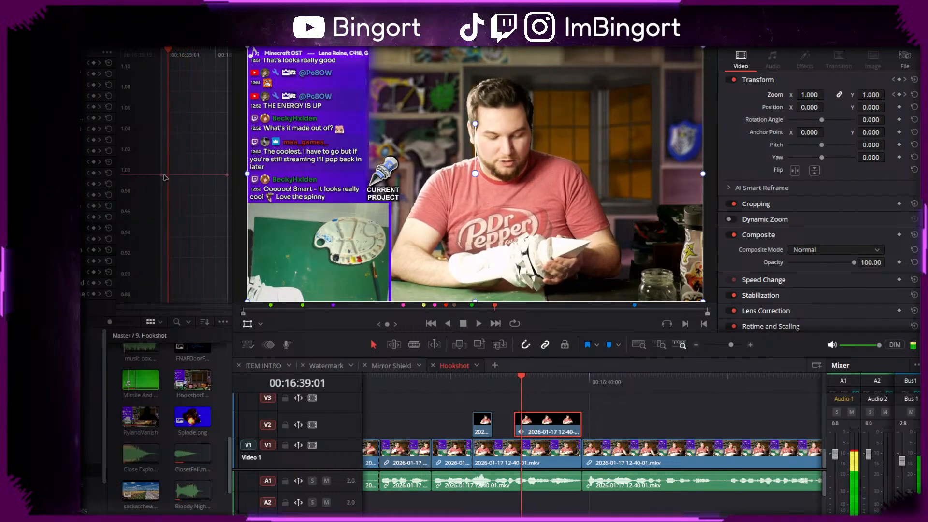
- Set the second V2 piece's ending zoom keyframe to 2.340 and its anchor point to X 173.000, Y -445.000
key("l")
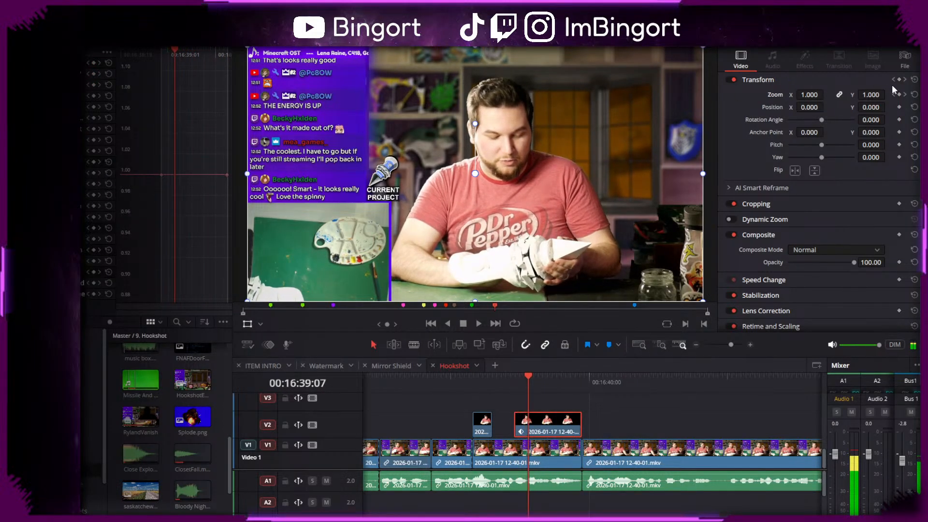
left_click(905, 95)
left_click_drag(851, 97, 897, 98)
left_click_drag(820, 132, 821, 132)
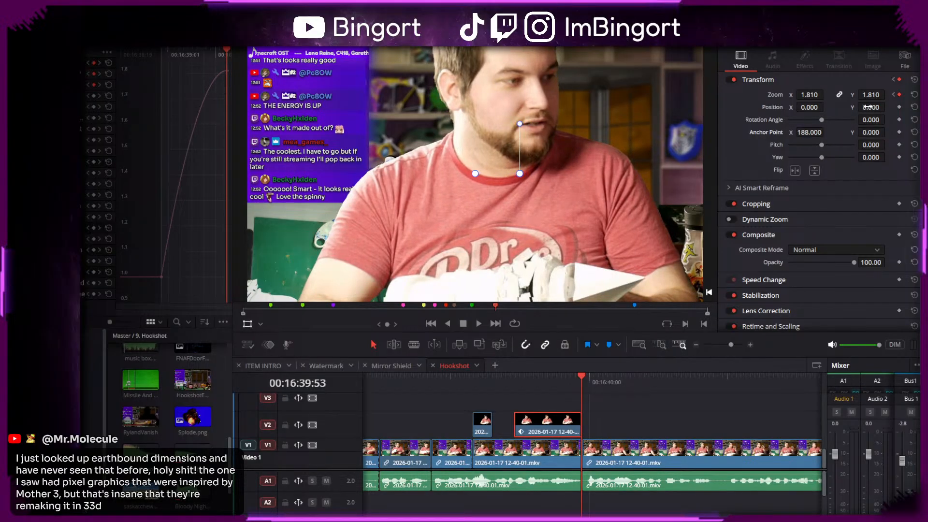
left_click_drag(876, 130, 889, 131)
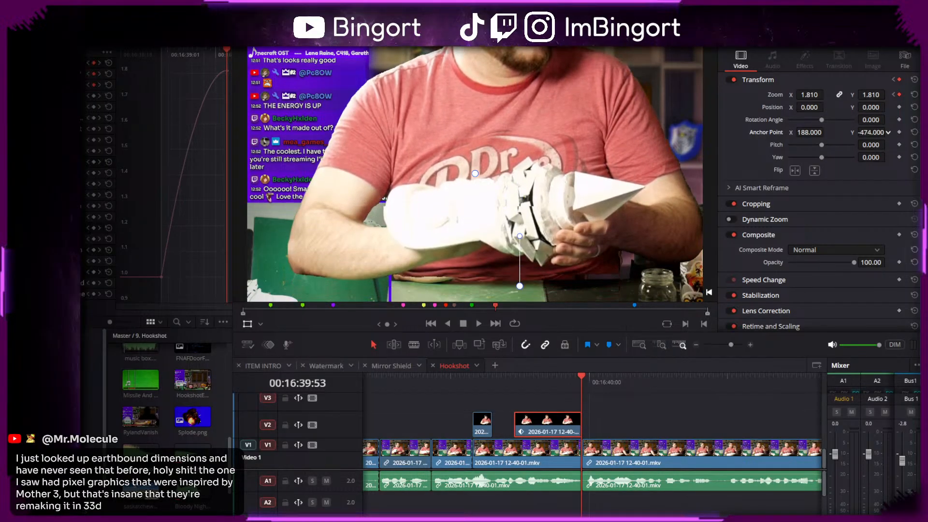
mouse_move(810, 94)
left_mouse_down()
mouse_move(826, 94)
mouse_move(811, 96)
left_mouse_up()
left_click_drag(815, 132, 807, 131)
- Review the second V2 piece's zoom around its starting keyframe frame by frame, and play it from 00:16:38:55
key("j")
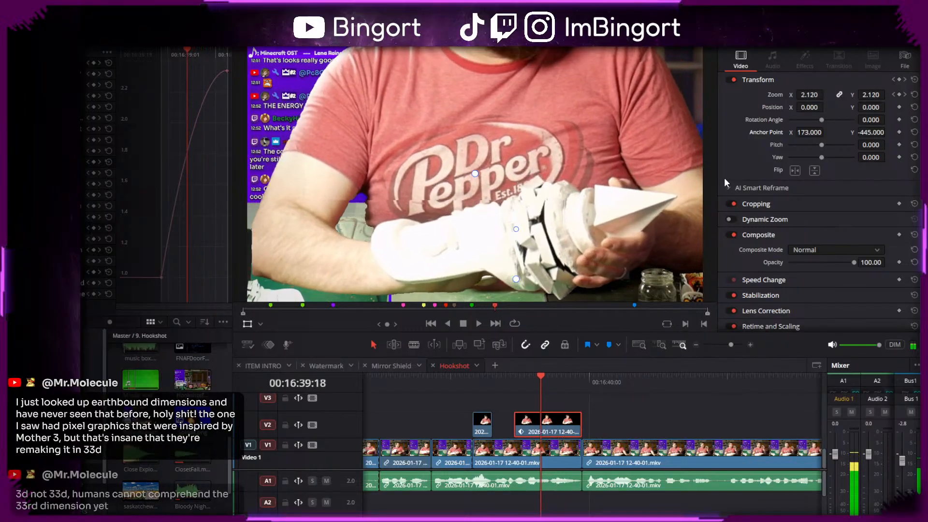
key("Left")
key("Left")
key("Left")
key("Left")
key("Left")
key("Left")
key("Left")
key("Left")
key("Left")
key("Left")
key("Left")
key("Left")
key("Left")
key("Left")
key("Left")
key("Left")
key("Left")
key("Left")
key("Left")
key("Left")
key("Right")
key("Right")
key("Right")
key("Right")
key("Right")
key("Right")
key("Right")
key("Right")
key("Right")
key("Right")
key("Right")
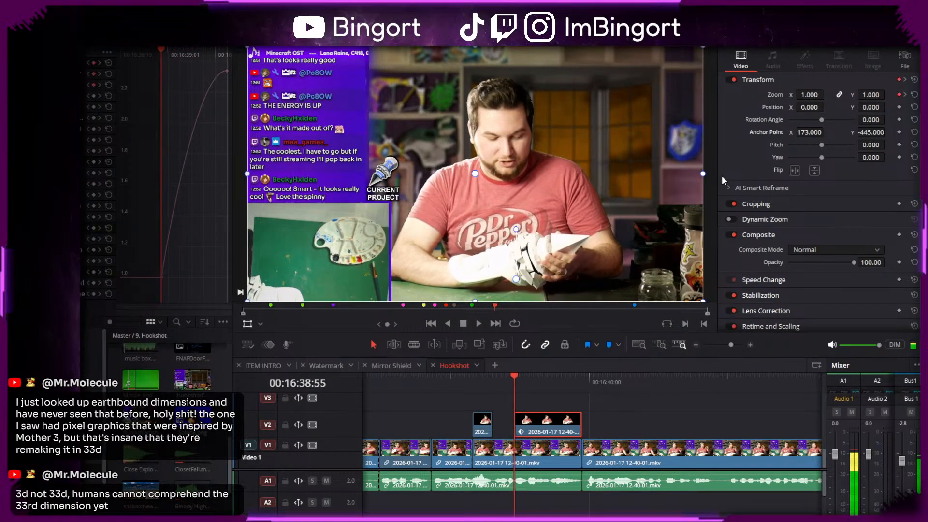
key("Right")
key("Right")
key("Right")
key("Right")
key("Right")
key("Right")
key("Right")
key("Right")
key("Right")
key("Right")
key("Right")
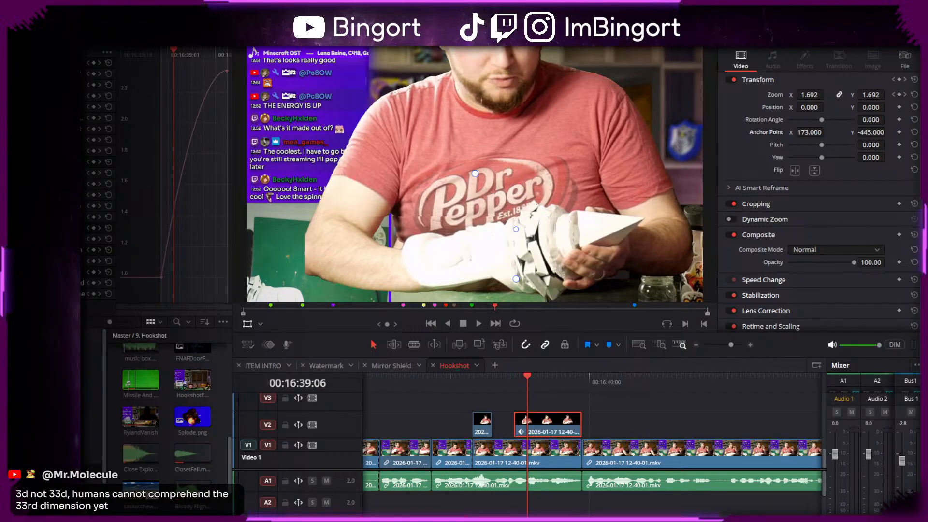
mouse_move(519, 384)
left_mouse_down()
mouse_move(502, 384)
mouse_move(524, 389)
mouse_move(513, 390)
left_mouse_up()
key("space")
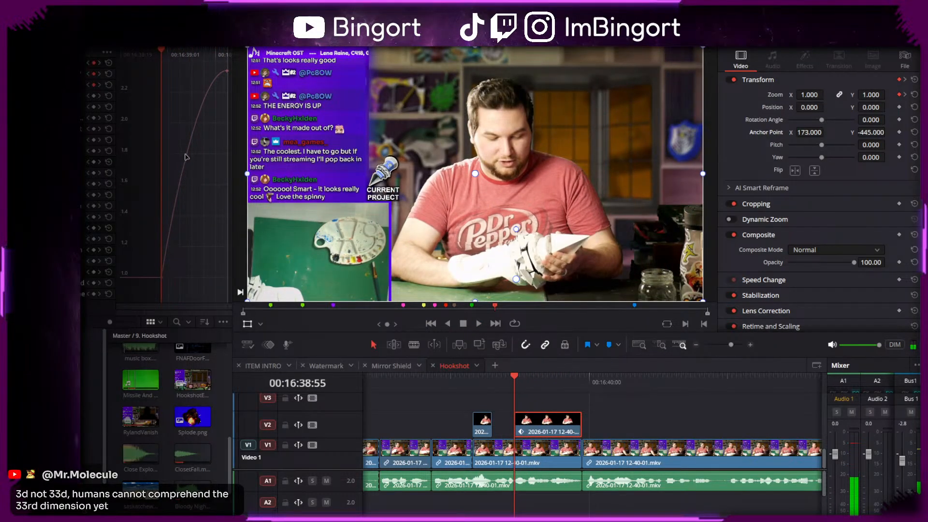
- Ease the starting keyframe on the zoom curve with a long horizontal handle, and play the result
left_click(160, 278)
left_click(221, 265)
left_click(195, 282)
left_click(172, 270)
mouse_move(190, 278)
left_mouse_down()
mouse_move(176, 281)
mouse_move(194, 281)
left_mouse_up()
key("space")
key("space")
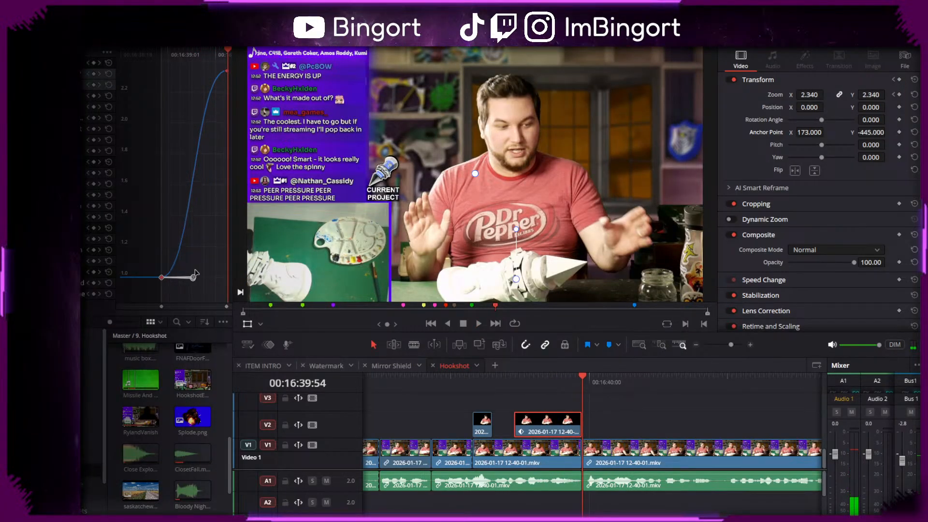
- Try stretching the ending zoom keyframe's handle back to the starting keyframe's time, angled above the end value, and play the result
left_click(576, 377)
left_click(227, 72)
left_click(227, 72)
left_click_drag(195, 72, 153, 60)
left_click(483, 382)
key("space")
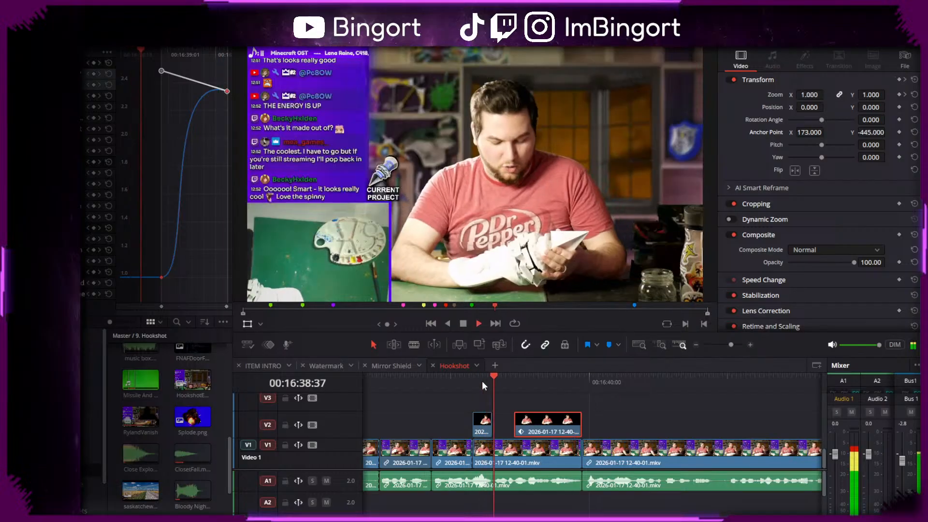
key("space")
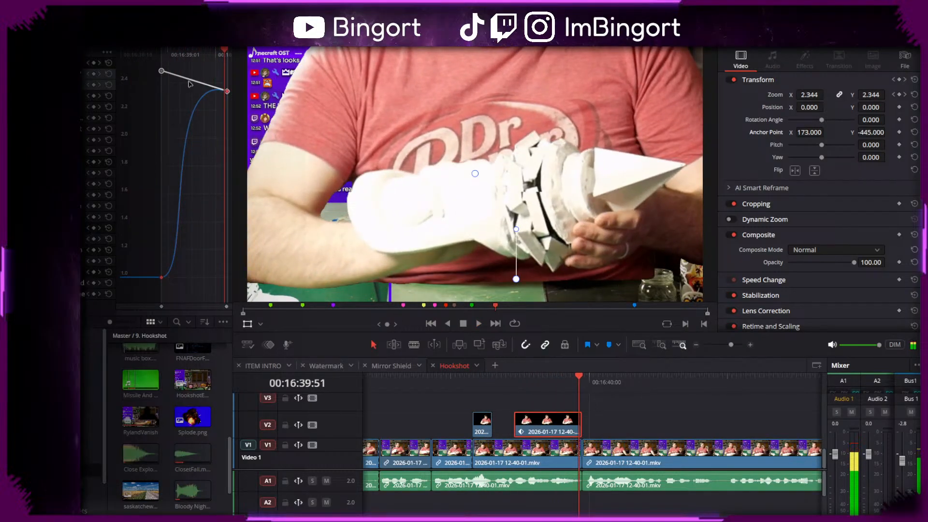
- Try lowering the ending zoom keyframe's long handle below the end value, and preview the zoom
left_click(567, 380)
left_click_drag(568, 381, 531, 370)
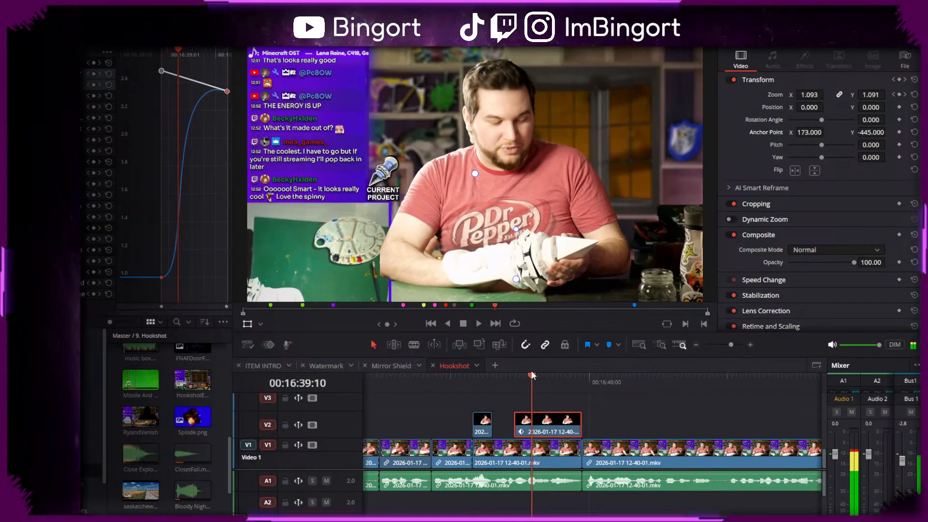
left_click_drag(162, 72, 162, 104)
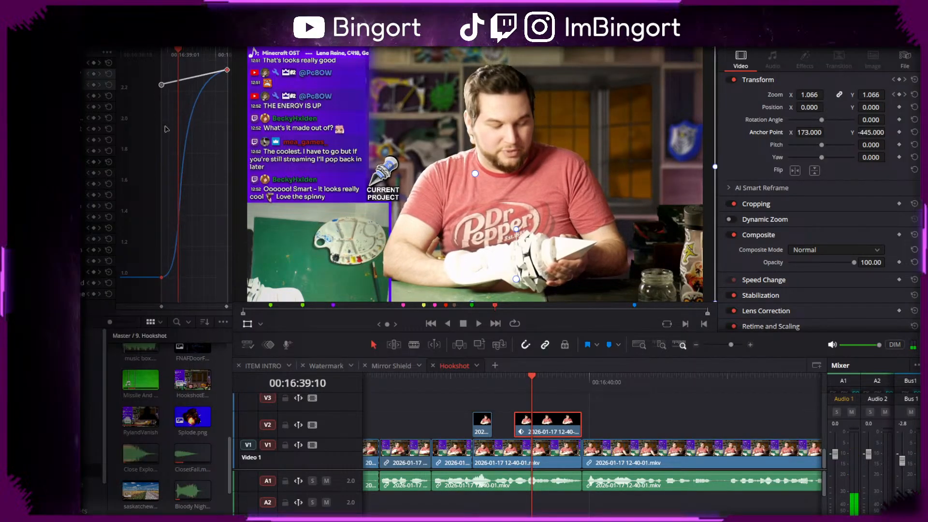
key("space")
key("space")
left_click_drag(498, 375, 480, 375)
key("space")
left_click_drag(541, 382, 532, 379)
- Shorten the ending zoom keyframe's handle to about half the curve's length, angled slightly above the end value, and play the result
left_click(183, 179)
left_click(227, 71)
left_click_drag(165, 86, 194, 71)
key("space")
key("space")
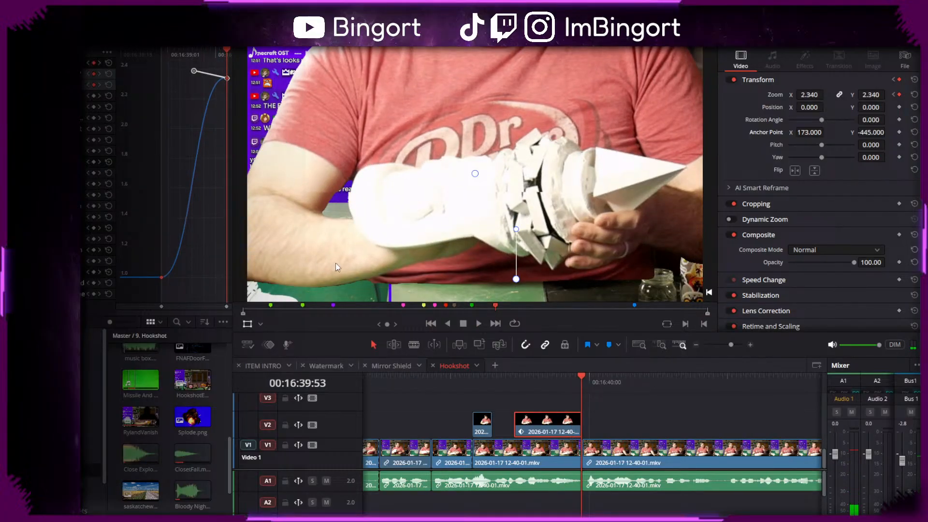
- Play back the second V2 piece's zoom repeatedly, including the lead-in from the first piece, to check the easing
left_click(511, 379)
key("space")
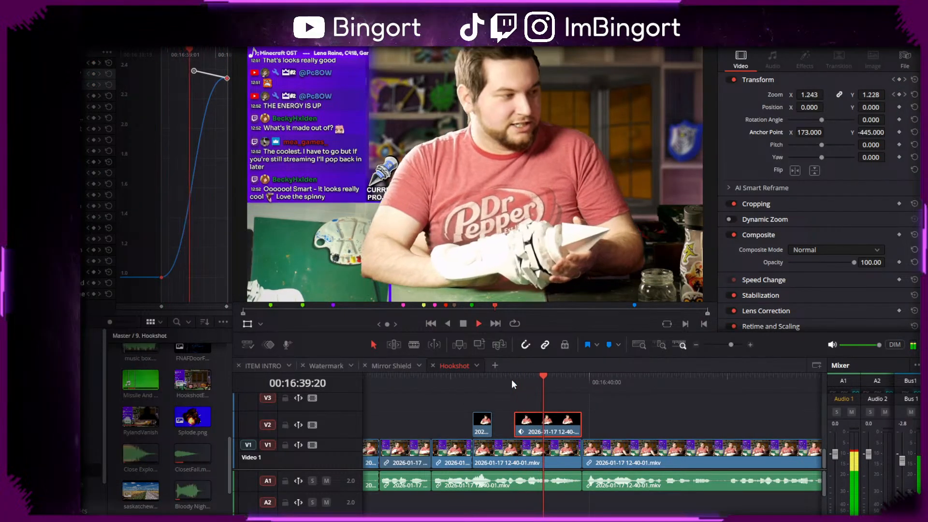
key("space")
left_click_drag(524, 379, 451, 367)
key("space")
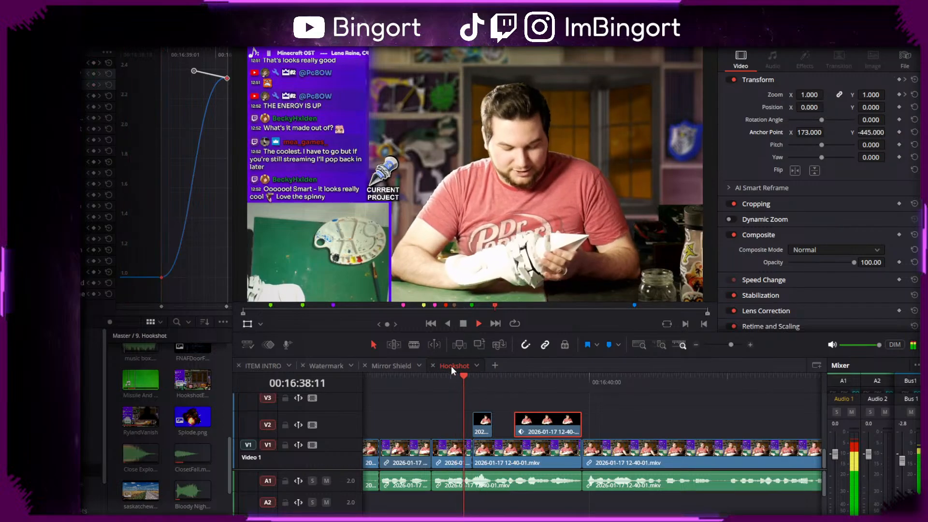
key("space")
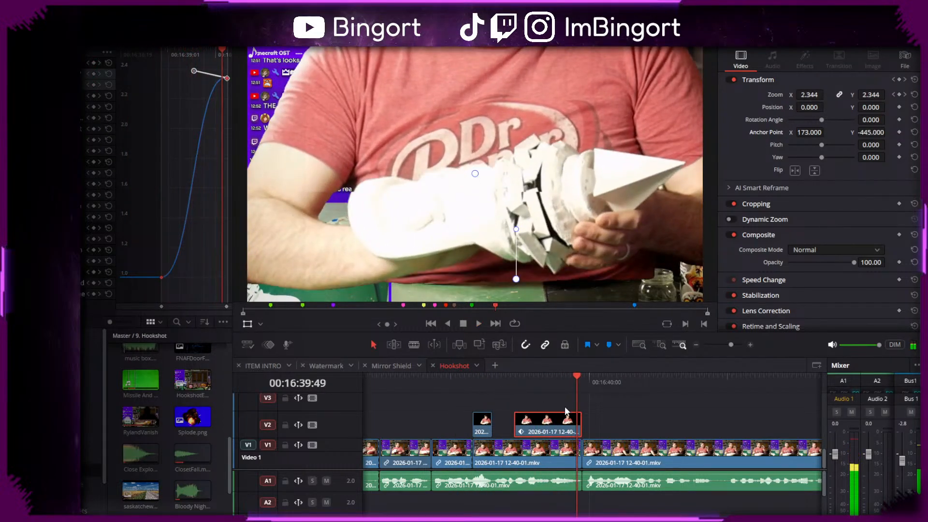
left_click(523, 378)
left_click(517, 383)
key("space")
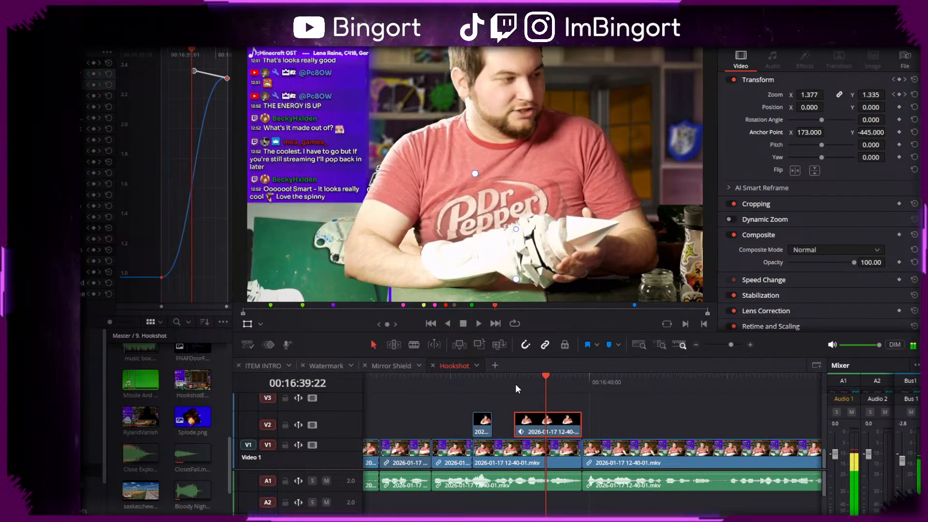
- Split the A1 audio at the start of the second V2 piece
key("space")
left_click(611, 405)
key("b")
left_click(515, 480)
key("a")
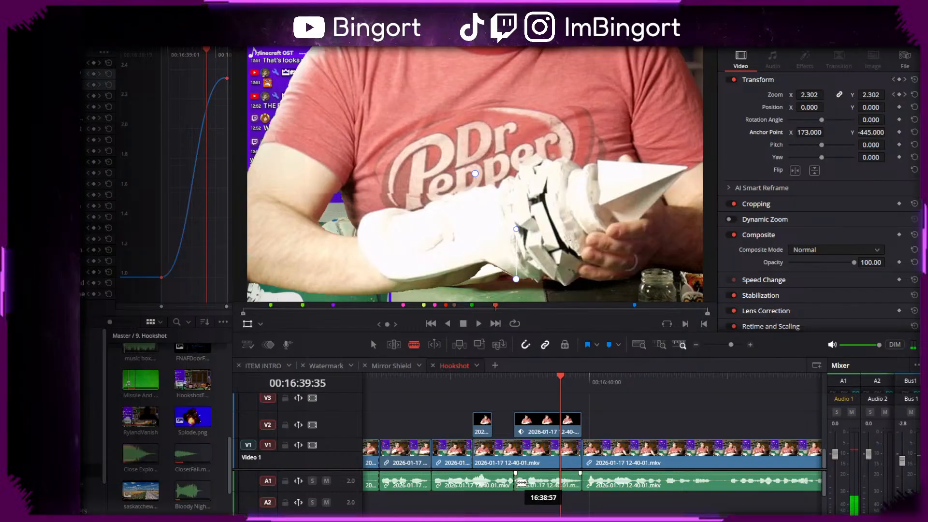
- Duplicate the split A1 audio piece onto A2, set the copy's pitch to -6 semitones, and play it back
left_click(525, 488)
left_click_drag(535, 485, 554, 498)
left_click(552, 503)
left_click_drag(864, 206, 851, 206)
left_click(490, 379)
key("space")
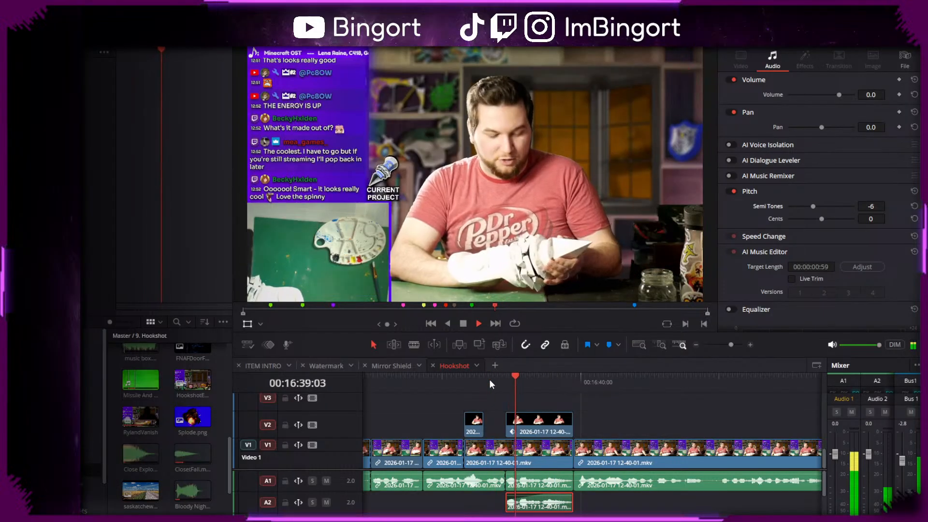
- Try a pitch of -11 semitones on the A2 audio copy and play it back
key("space")
left_click_drag(864, 206, 860, 206)
left_click(500, 382)
key("space")
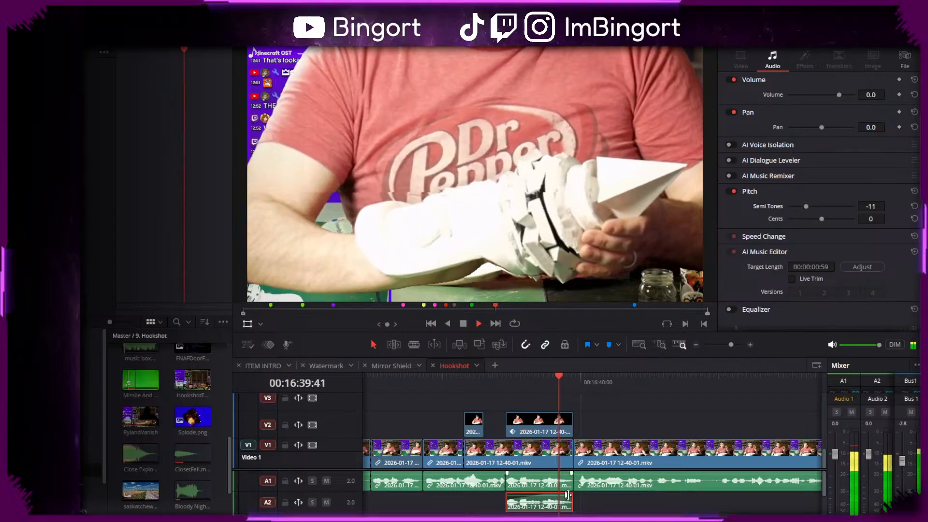
- Set the A2 audio copy's pitch to -4 semitones and play it back from before the zoom
key("space")
left_click_drag(806, 207, 816, 207)
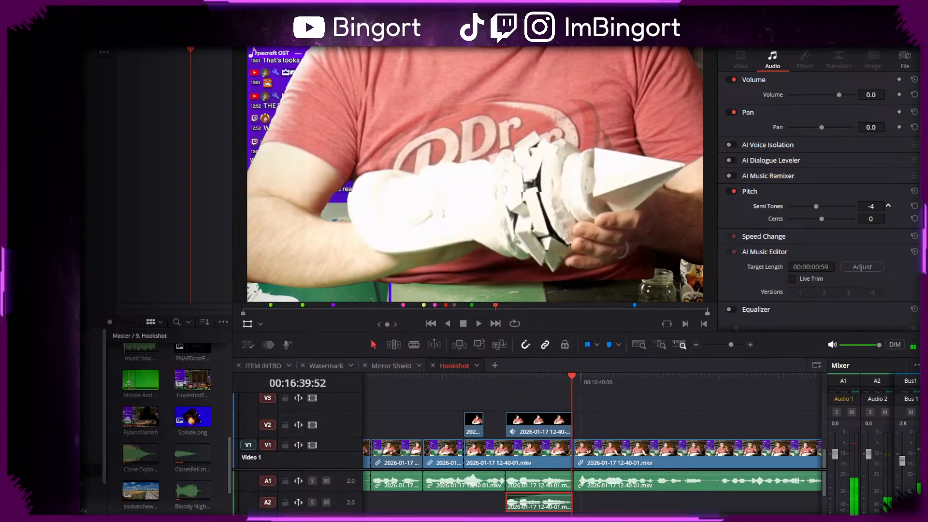
left_click(466, 381)
key("space")
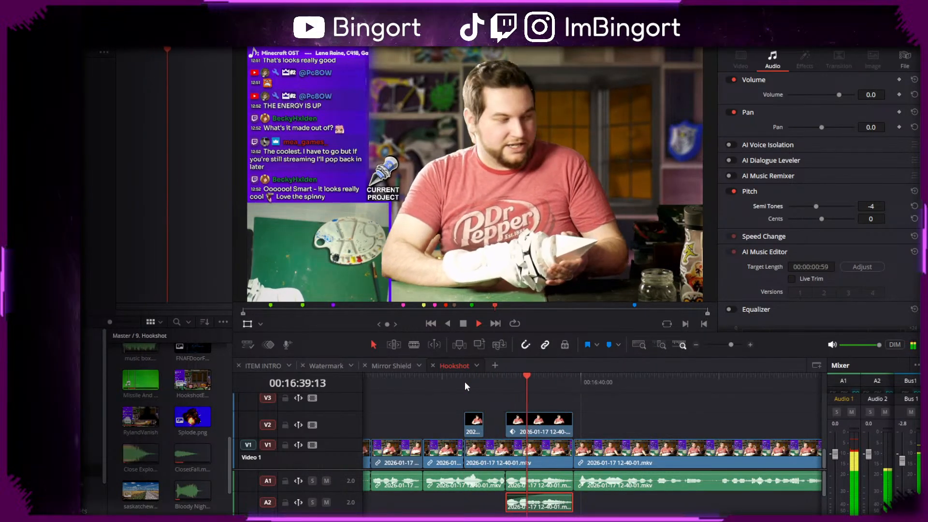
key("space")
- Try trimming back the end of the split A1 audio piece beneath the zoom
left_click(567, 482)
left_click_drag(568, 482, 550, 482)
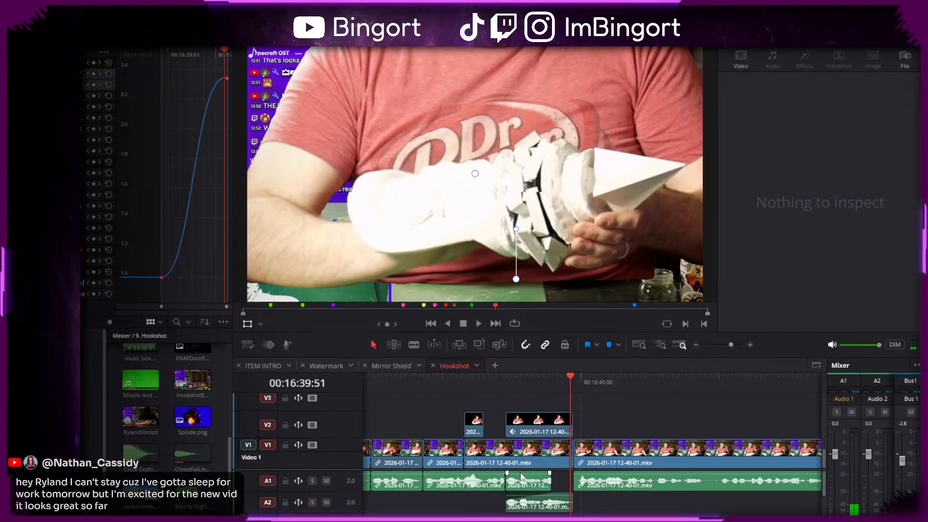
key("ctrl+z")
- Move the later part of the pitched A2 copy onto A1 and add a crossfade where it meets the original audio
left_click_drag(508, 504, 526, 483)
key("ctrl+t")
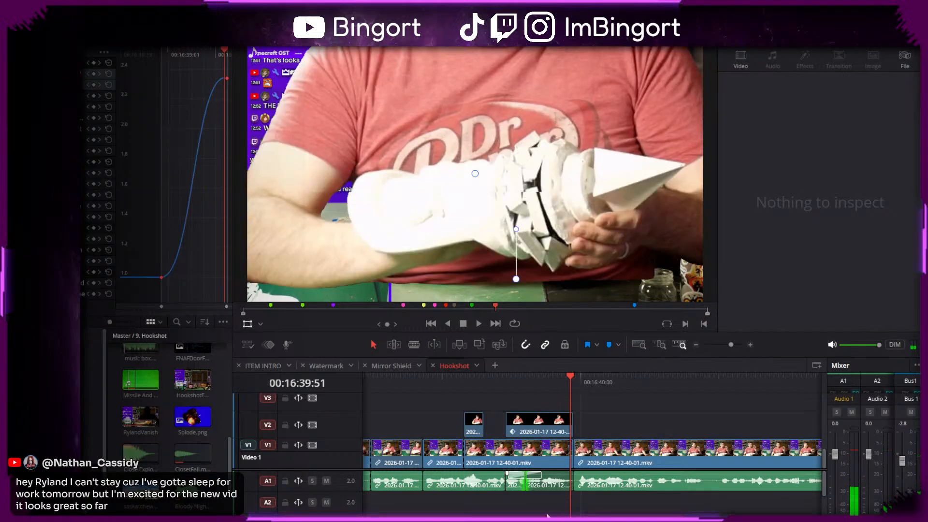
key("slash")
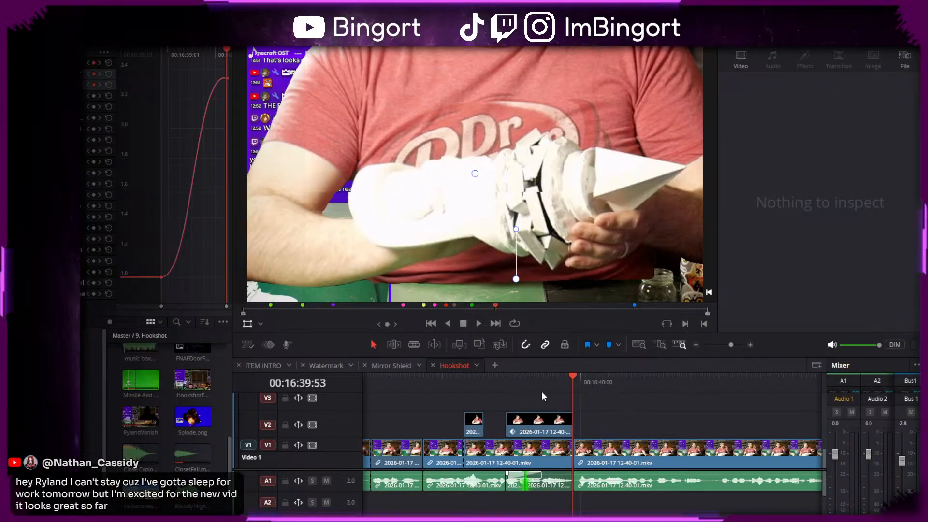
- Play back the section around both V2 pieces, including the lead-in, to check the pitch change against the zoom
scroll(615, 443, "down", 3)
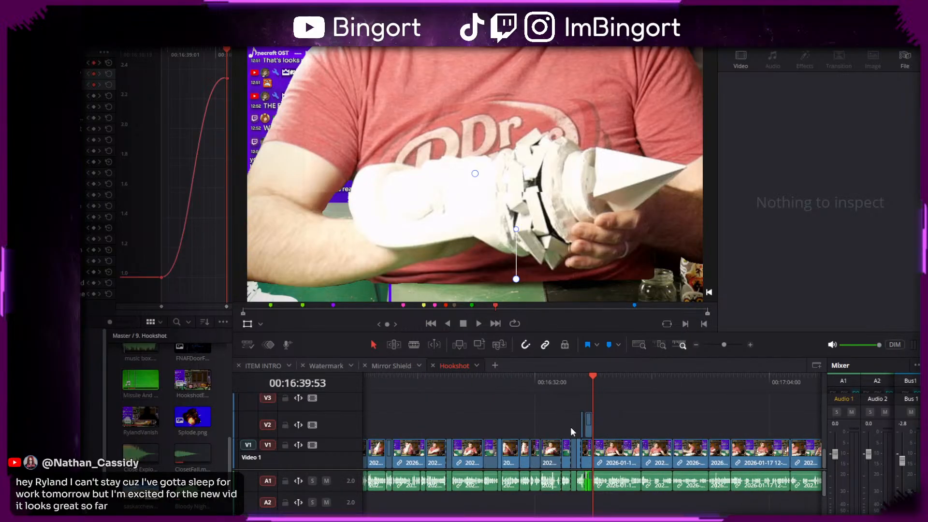
left_click(581, 381)
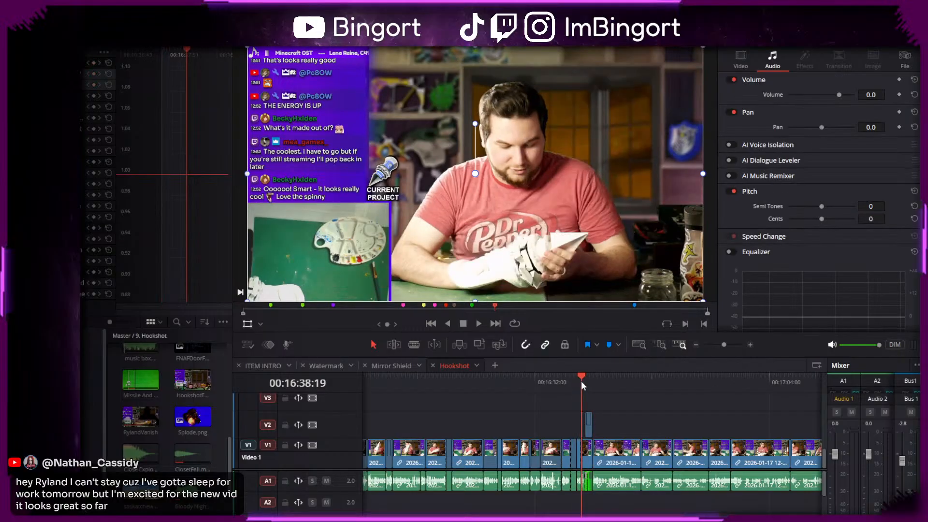
scroll(581, 458, "up", 2)
scroll(581, 458, "up", 2)
key("space")
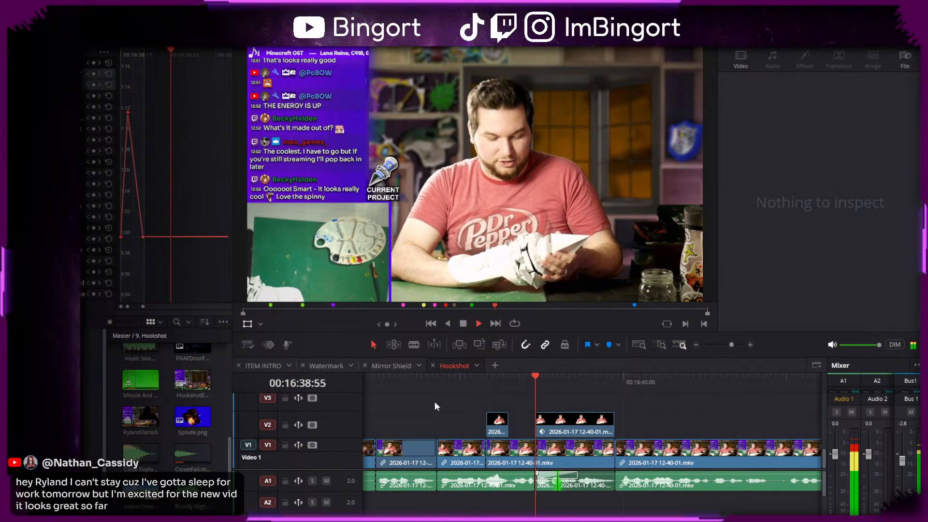
key("space")
left_click(487, 377)
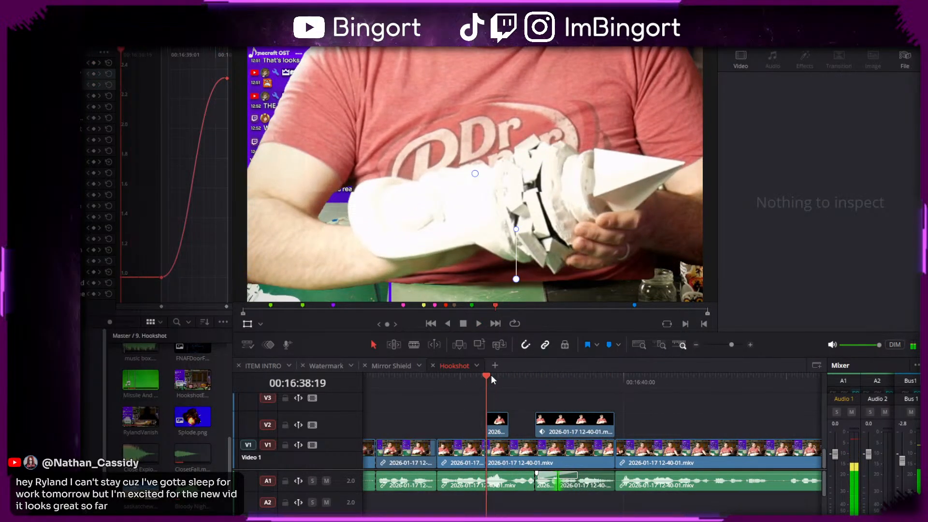
key("space")
key("space")
left_click_drag(494, 382, 484, 381)
left_click(409, 382)
key("space")
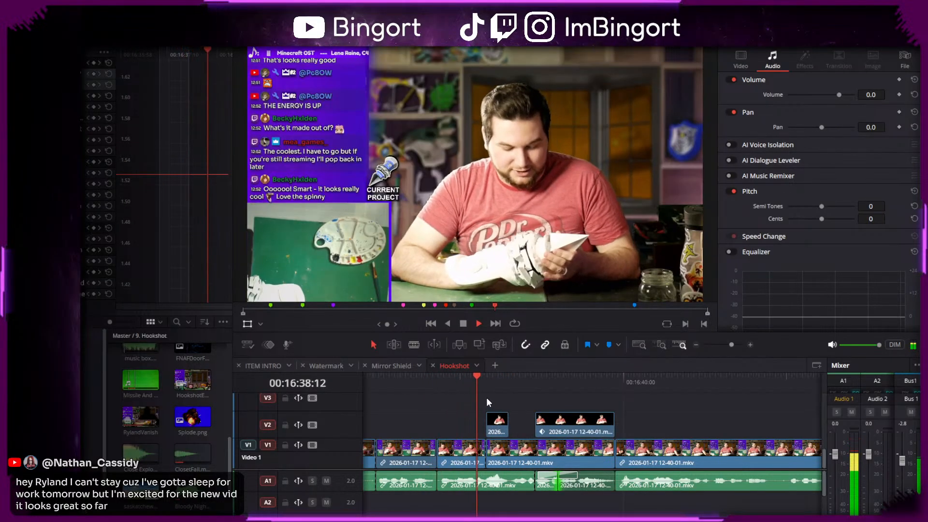
key("space")
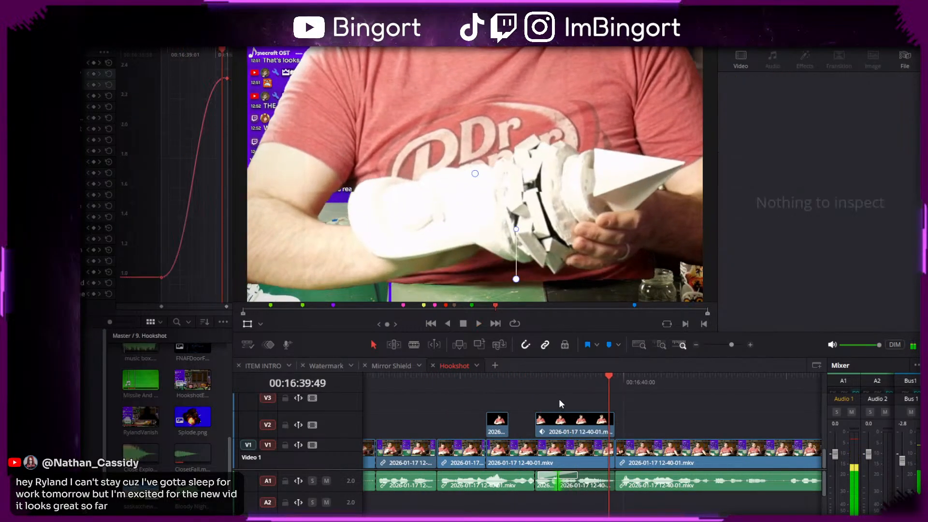
- Split the V1 clip at the second V2 piece's start, 16:38:55, and duplicate the resulting background piece onto V3
left_click(545, 388)
left_click_drag(544, 395, 538, 396)
key("b")
left_click(536, 385)
left_click(542, 445)
key("a")
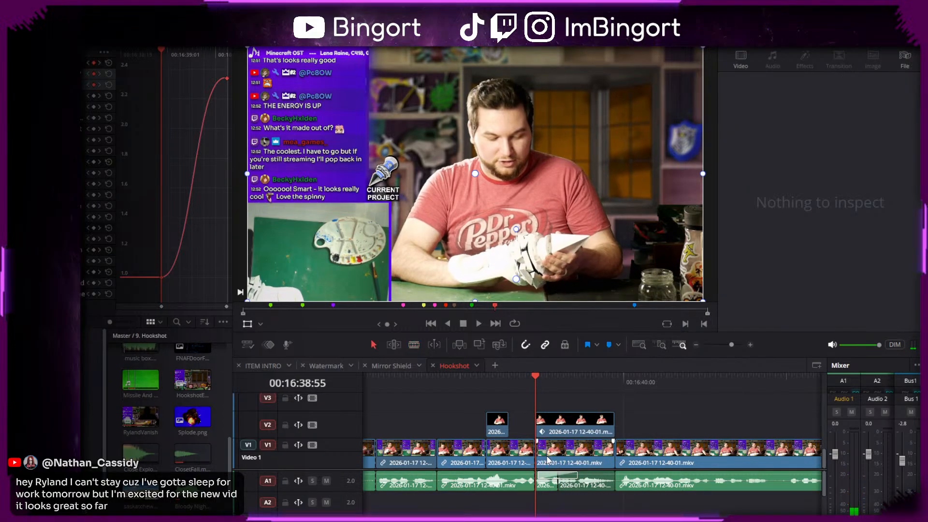
left_click(545, 414)
left_click_drag(544, 415, 547, 408)
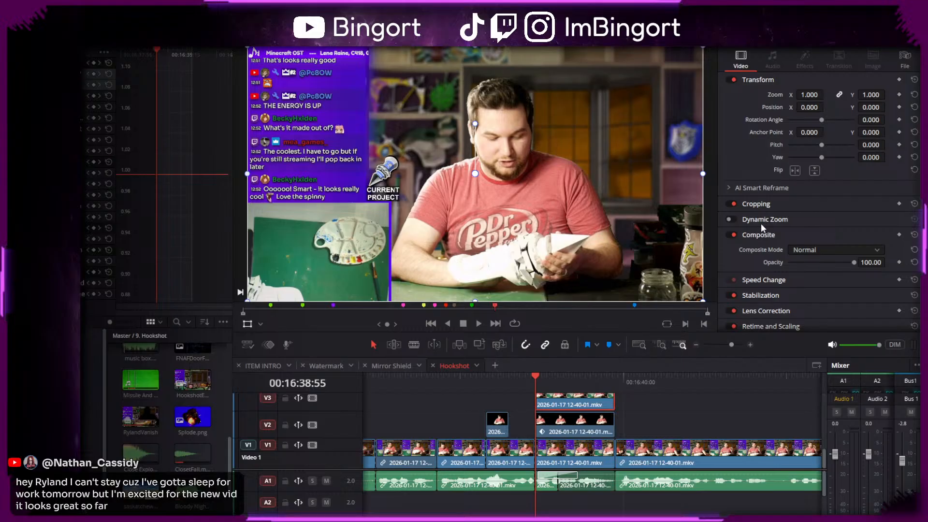
- Set the V3 copy's Crop Right to 1312 so that it covers only the chat and desk camera overlays
key("space")
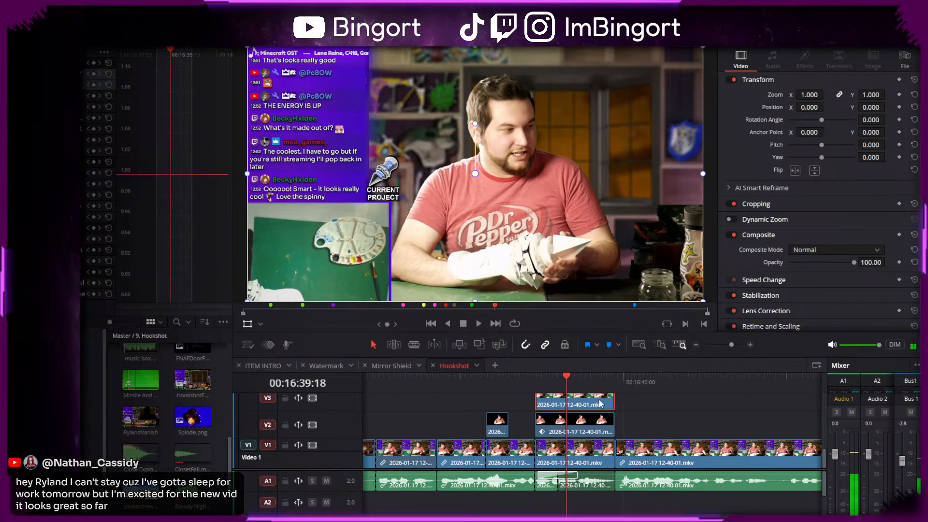
left_click(775, 206)
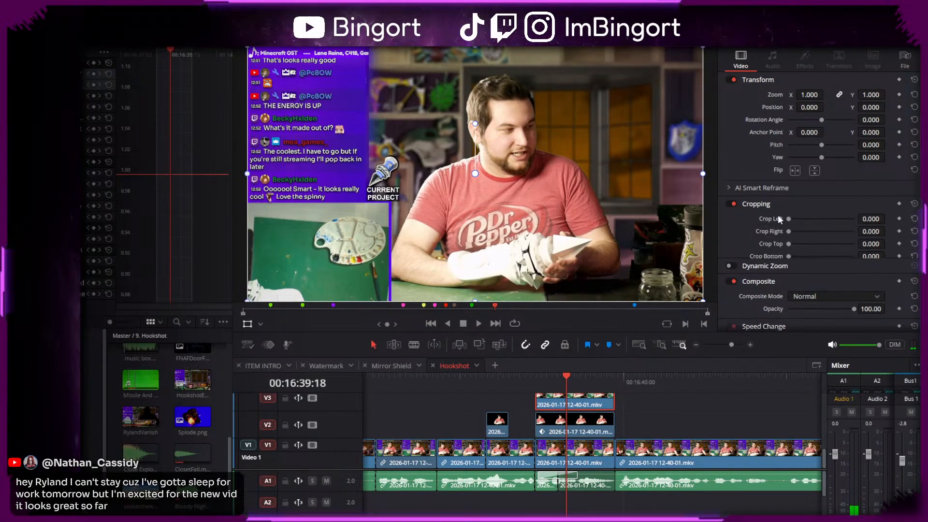
left_click_drag(871, 231, 917, 231)
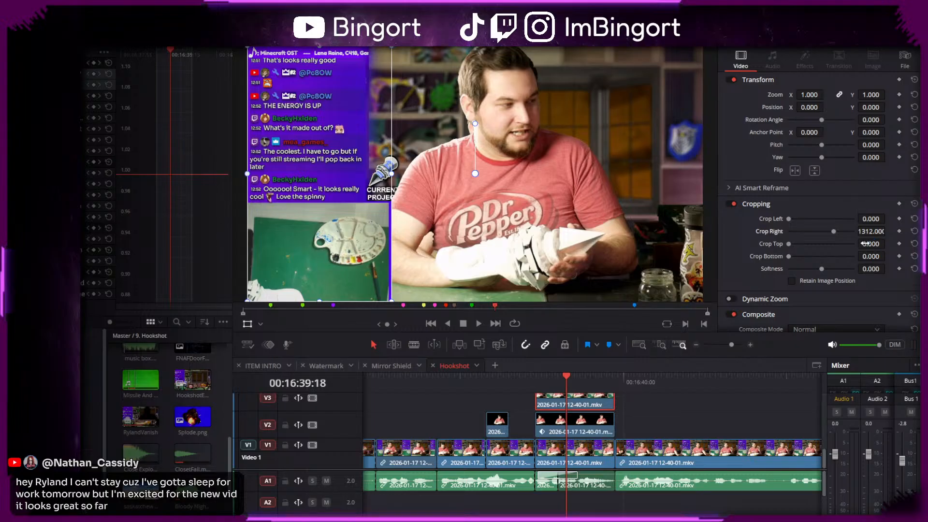
- Duplicate the cropped V3 clip onto V4, set the duplicate's Crop Right to 1408, and play the result
scroll(629, 425, "up", 3)
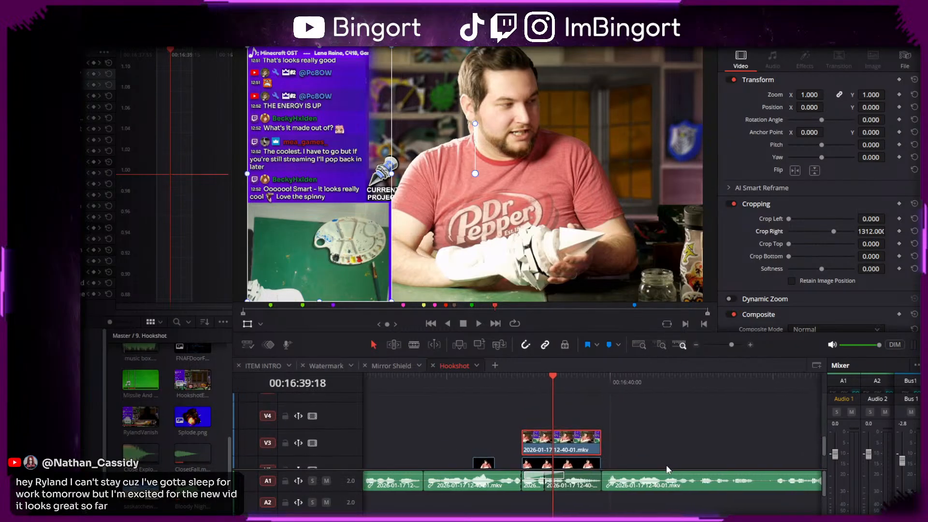
left_click_drag(579, 438, 579, 411)
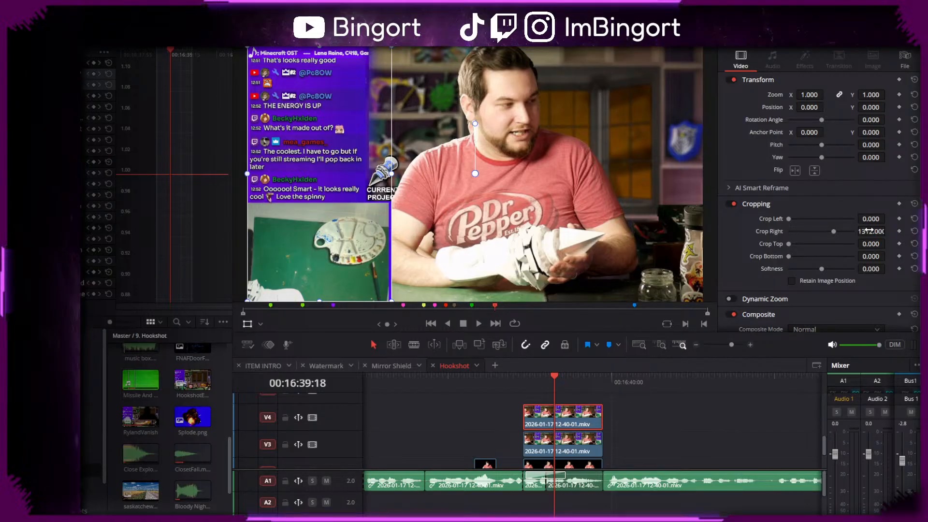
left_click_drag(869, 232, 889, 231)
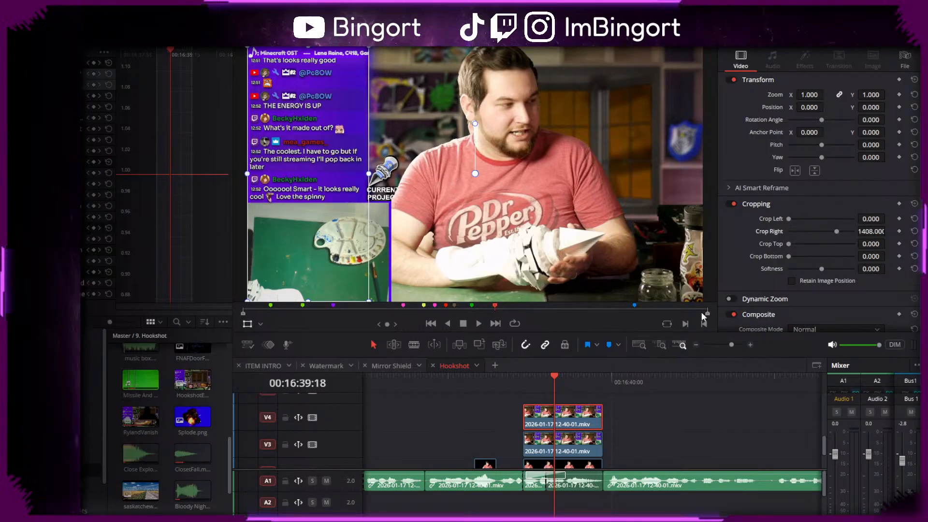
left_click(623, 423)
left_click(516, 389)
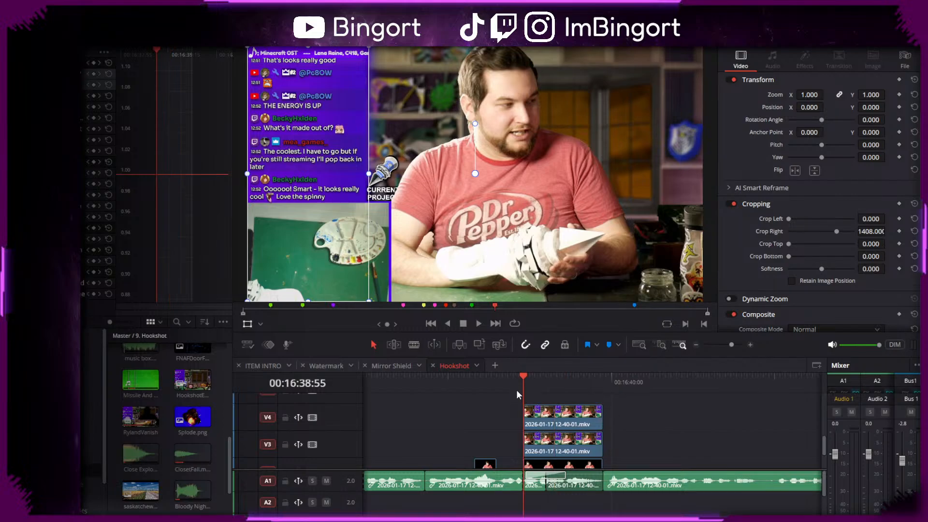
key("space")
key("space")
- Set the V4 copy's Crop Right to 1314 and Crop Top to 653, and the V3 copy's Crop Right to 1415
left_click(550, 419)
left_click(566, 444)
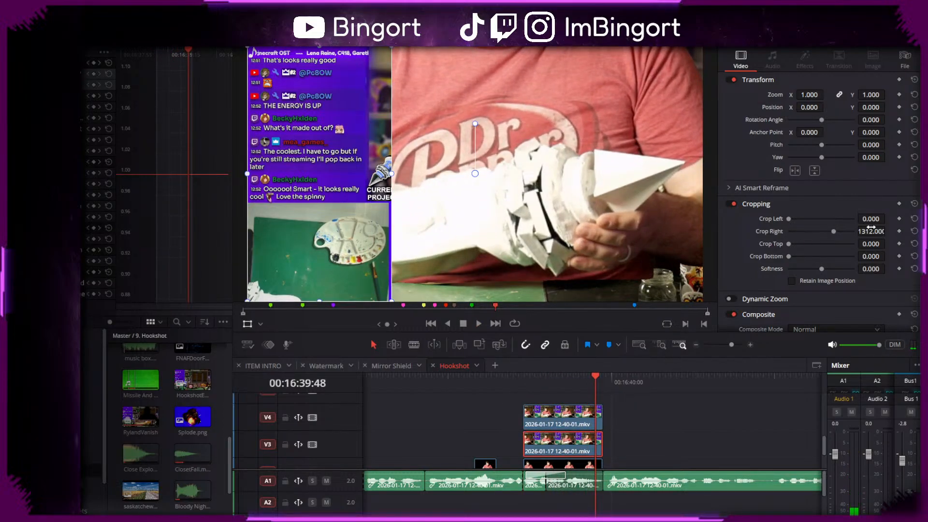
left_click_drag(868, 232, 888, 244)
left_click(565, 419)
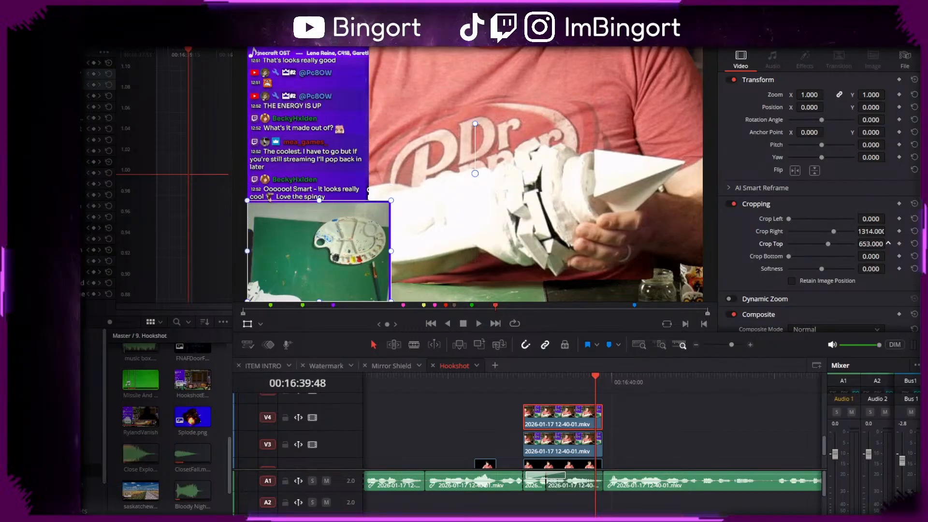
left_click(568, 450)
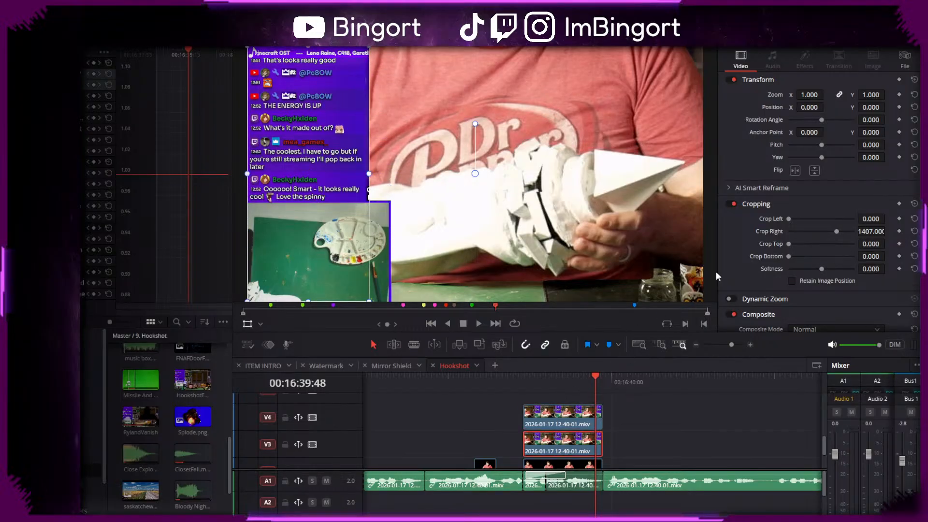
left_click_drag(872, 228, 888, 231)
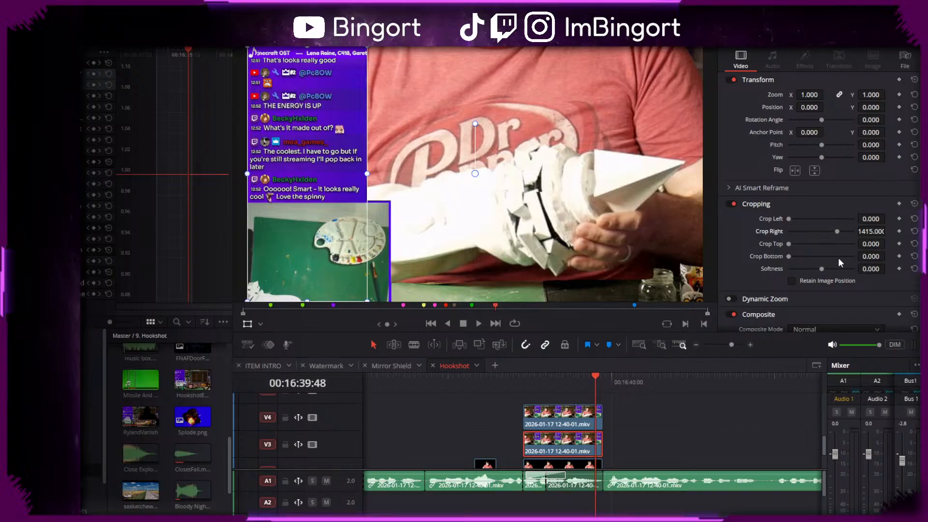
- Play back the zoom repeatedly to check that the cropped chat and desk camera overlays stay in front of the man
left_click(485, 379)
key("space")
left_click_drag(650, 462, 709, 405)
left_click(524, 377)
key("space")
left_click_drag(596, 419, 489, 414)
key("space")
left_click_drag(580, 416, 634, 395)
left_click(518, 388)
left_click_drag(633, 428, 643, 449)
left_click(646, 434)
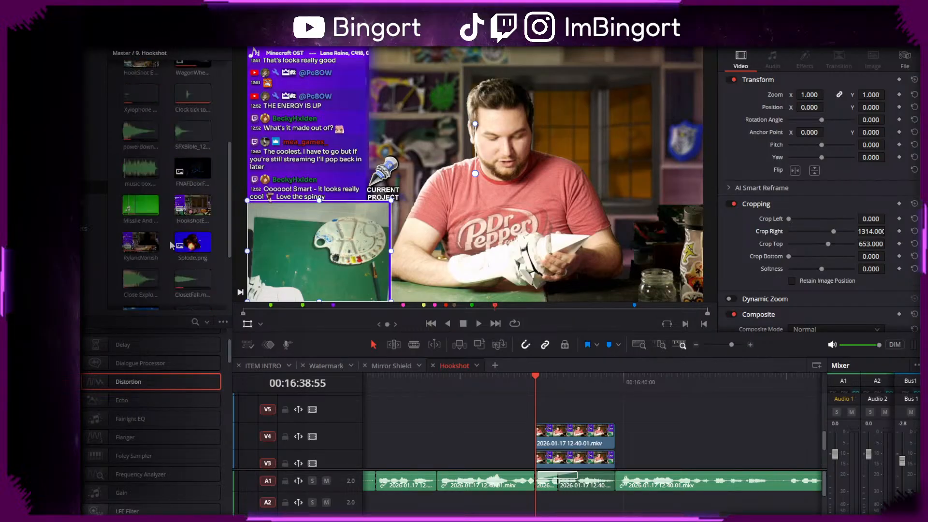
- Add an Adjustment Clip on V5 above the overlay copies, spanning exactly their length
scroll(136, 386, "up", 10)
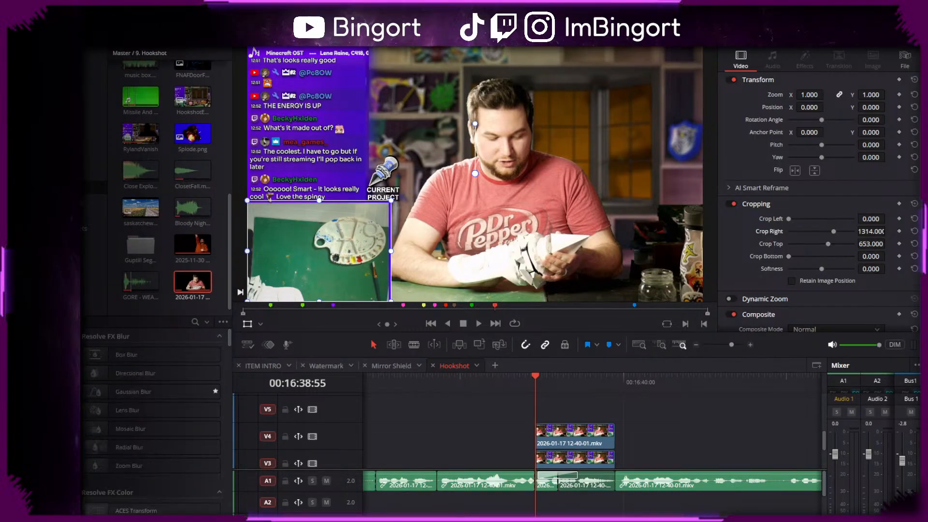
scroll(140, 373, "up", 10)
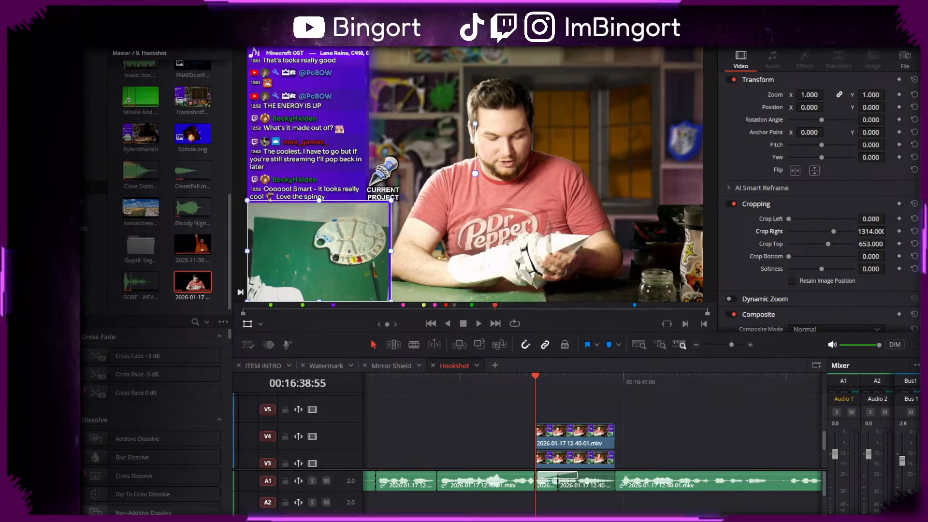
scroll(140, 373, "down", 5)
left_click_drag(137, 356, 629, 415)
key("Delete")
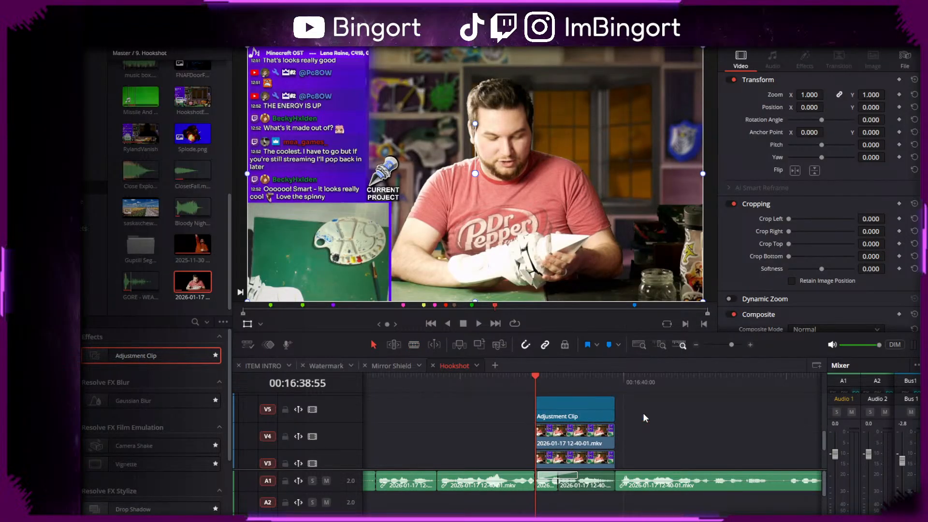
- Trim the Adjustment Clip's start slightly later, fade it in over about 29 frames, and play the result
key("space")
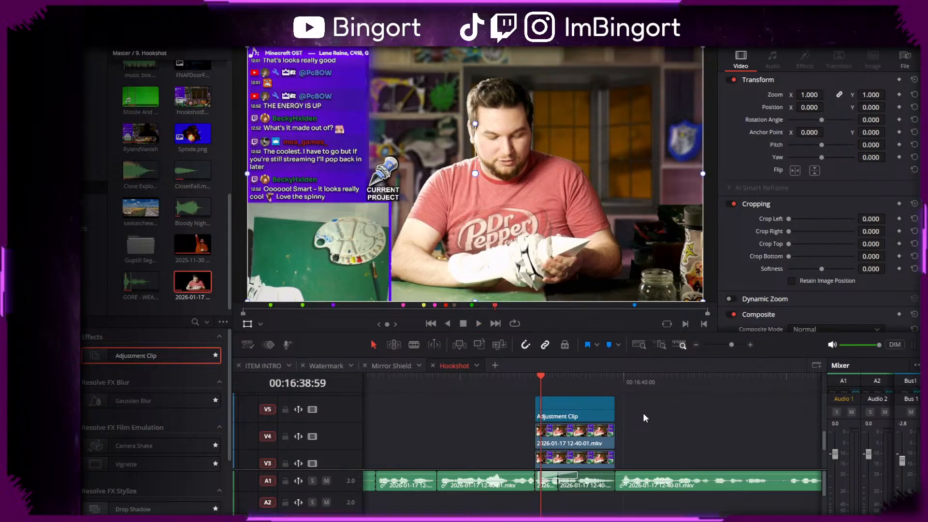
scroll(649, 419, "down", 2)
scroll(579, 406, "up", 2)
left_click_drag(544, 382, 554, 385)
scroll(544, 398, "up", 2)
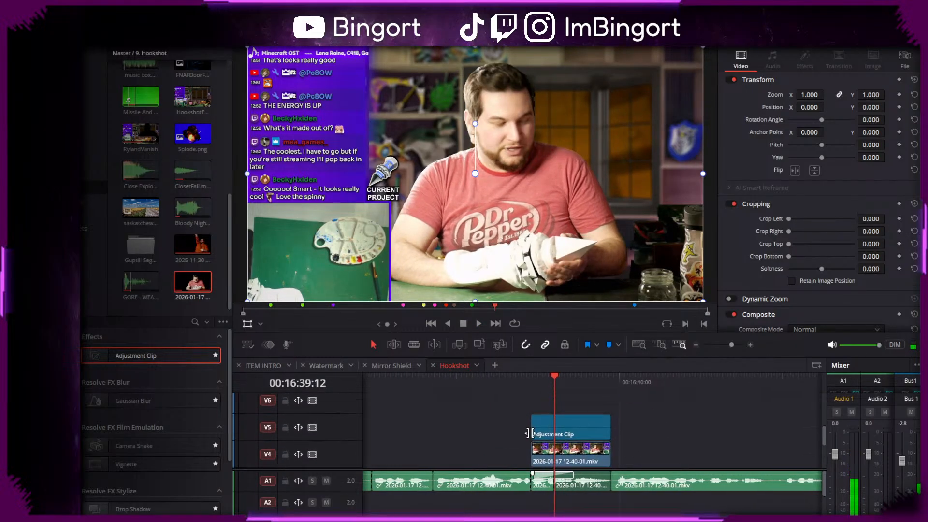
left_click_drag(532, 428, 553, 429)
left_click(594, 430)
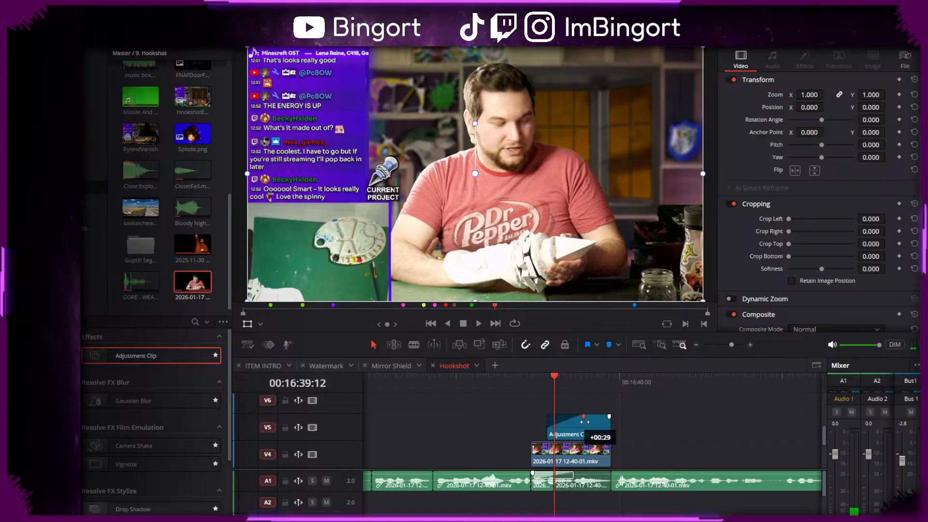
key("space")
key("space")
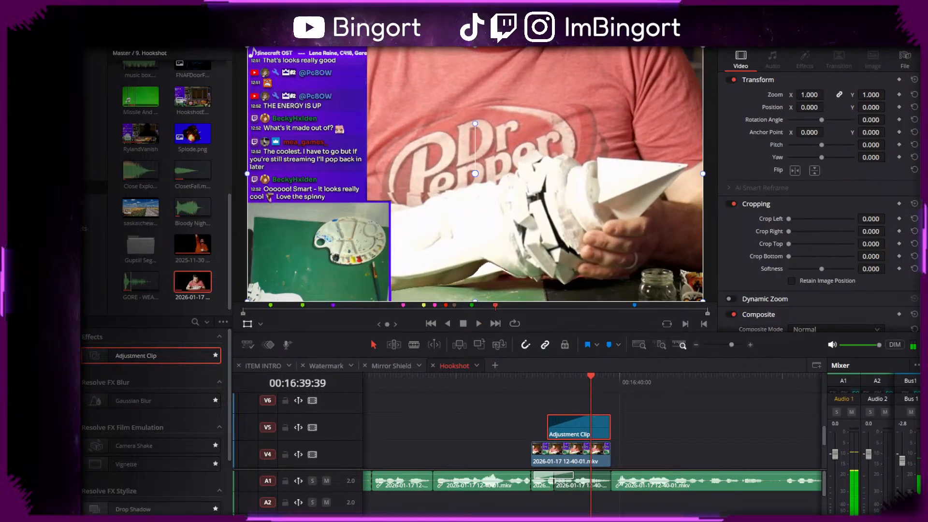
- On the Color page, draw a closed pen mask across the man's upper chest on the Adjustment Clip's first node
key("shift+6")
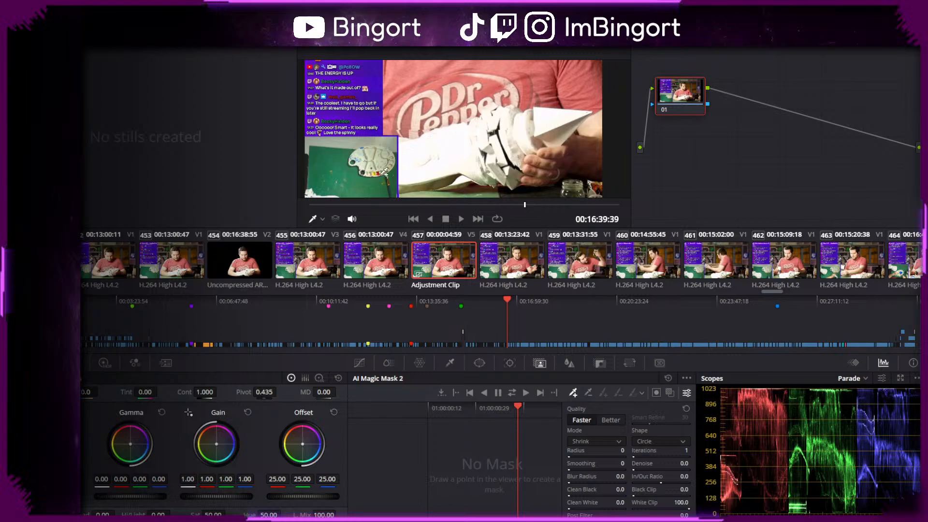
left_click_drag(691, 87, 710, 126)
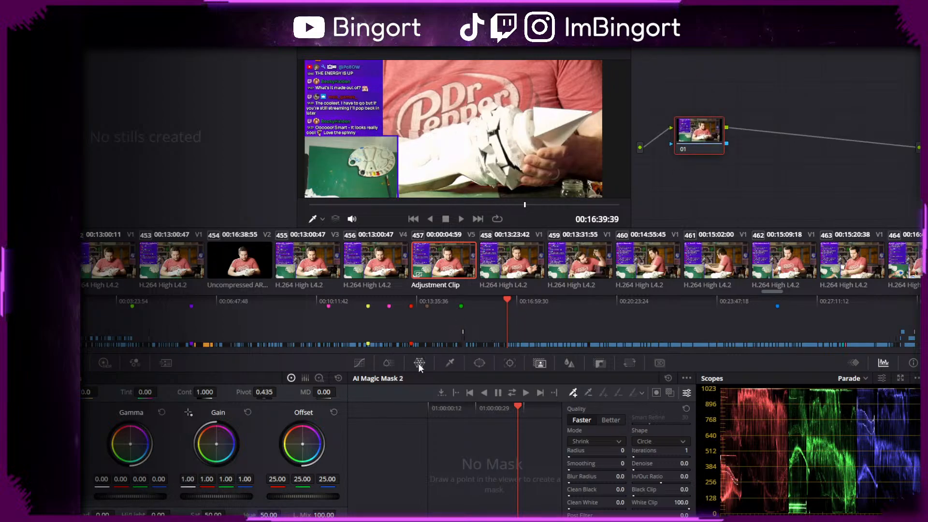
left_click(479, 362)
left_click(370, 496)
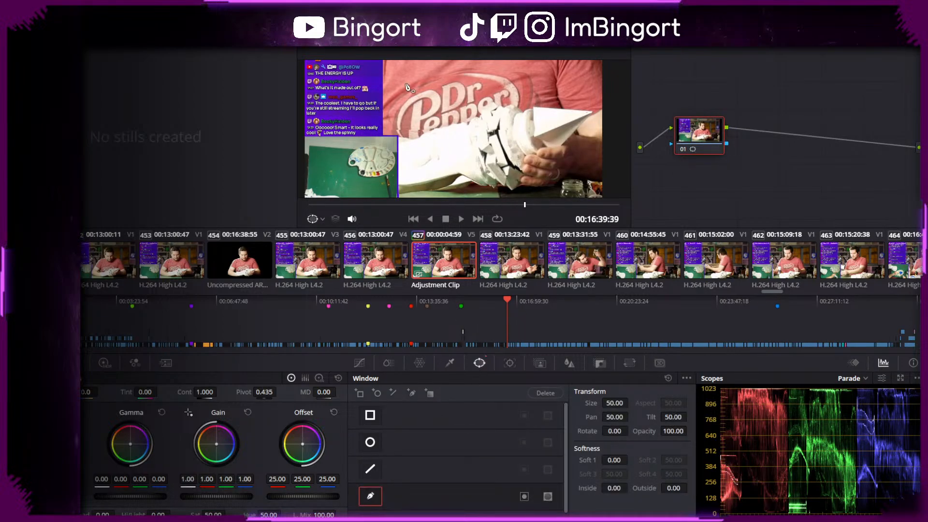
left_click(391, 67)
left_click(405, 72)
left_click(450, 84)
left_click(500, 75)
left_click(572, 67)
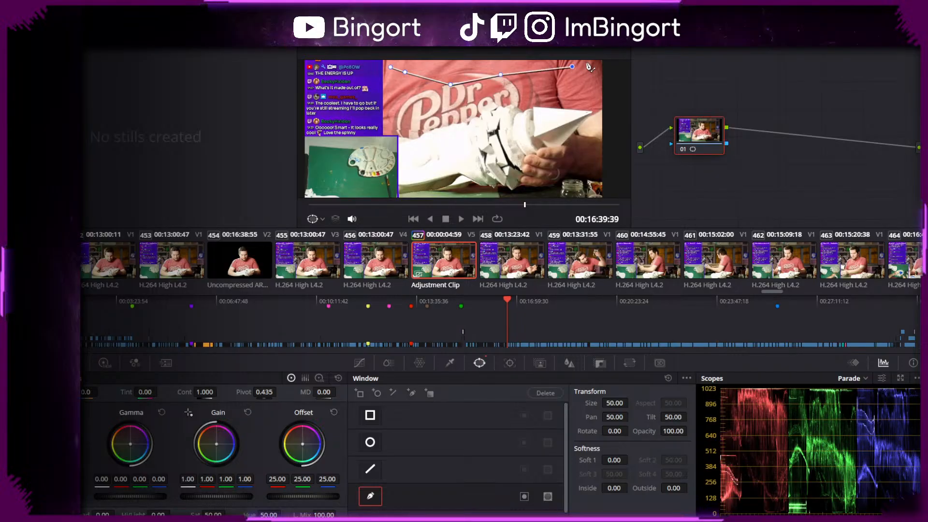
left_click(599, 62)
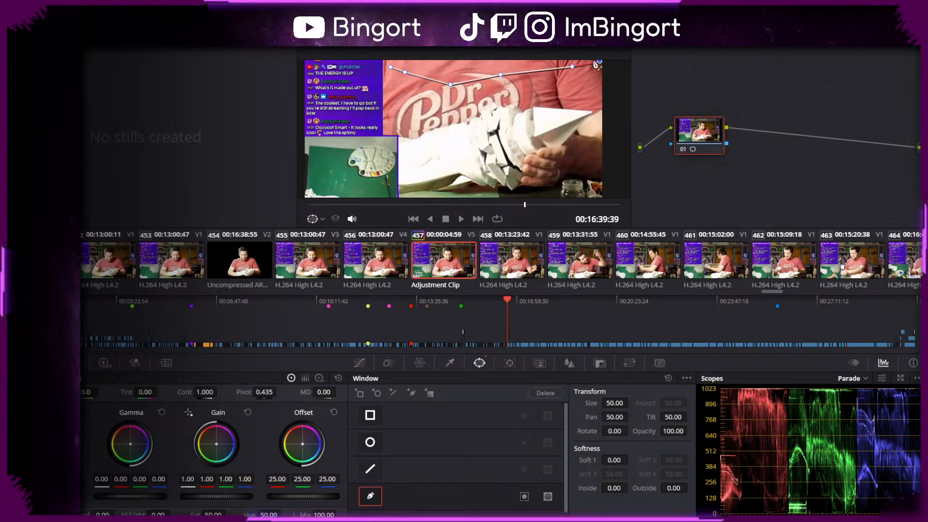
left_click(387, 64)
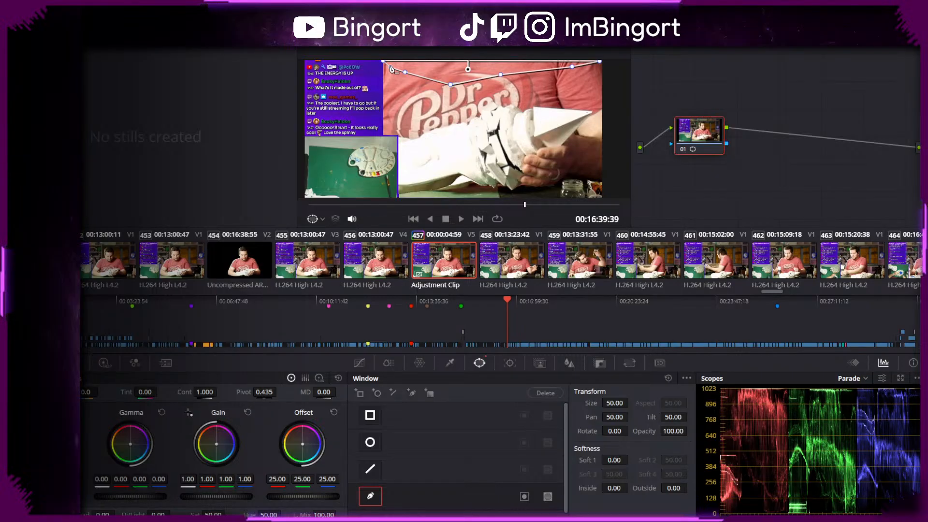
- Brighten the masked chest by raising the custom curve, and set the window's Soft 1 to 7.66
left_click_drag(631, 459, 657, 460)
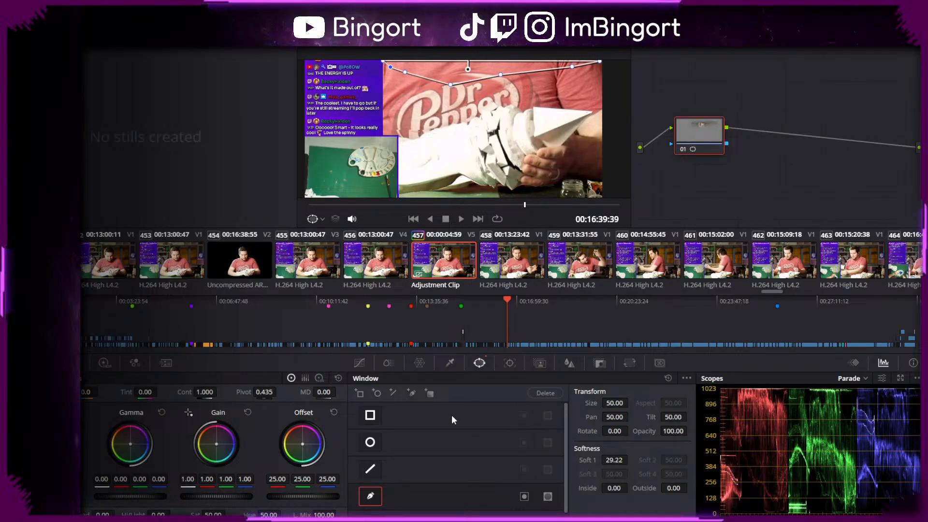
left_click(359, 365)
left_click_drag(506, 426, 454, 399)
left_click(482, 365)
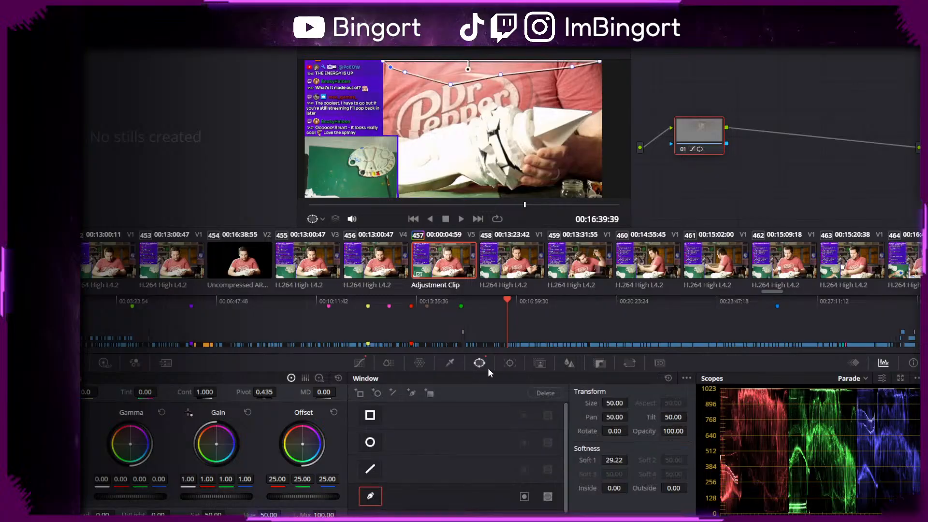
left_click_drag(619, 459, 568, 459)
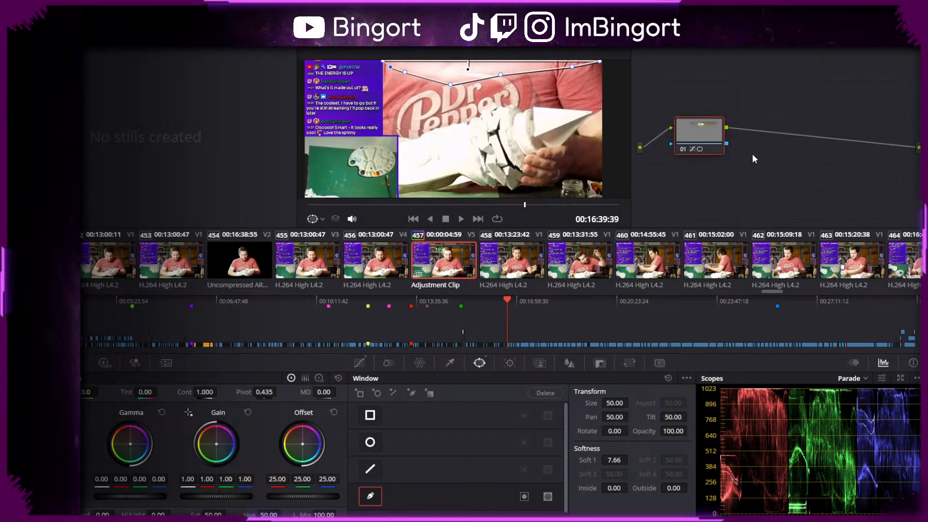
- Add a second serial node, pen-mask the area below the gauntlet and hands with Soft 1 at 3.96, and darken it with the custom curve
key("alt+s")
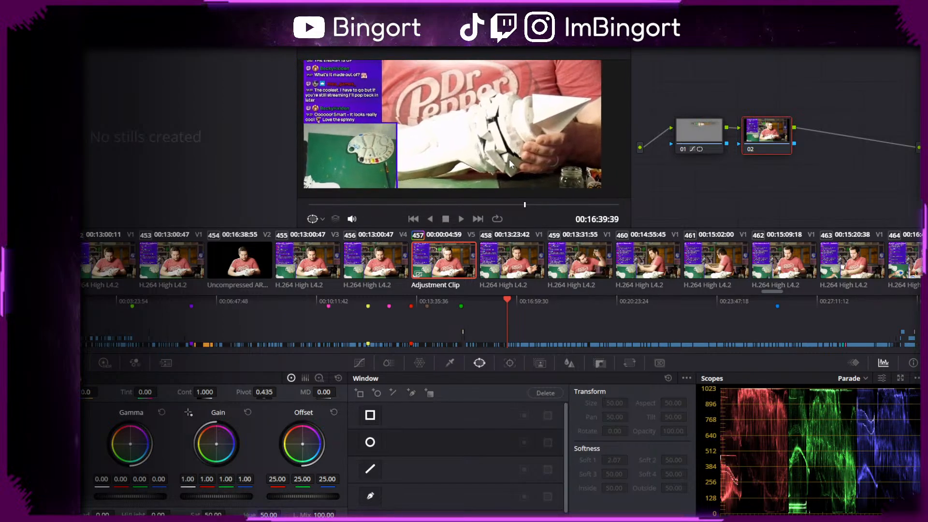
left_click(393, 392)
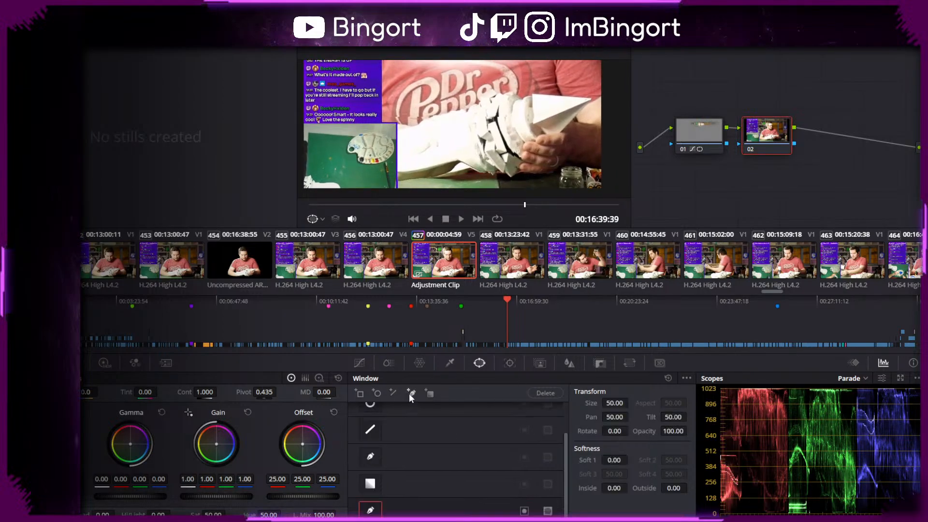
left_click(397, 159)
left_click(428, 159)
left_click(461, 155)
left_click(489, 157)
left_click(512, 158)
left_click(536, 143)
left_click(560, 139)
left_click(582, 144)
left_click(603, 156)
left_click(602, 189)
left_click(477, 189)
left_click(424, 188)
left_click(397, 188)
left_click(398, 159)
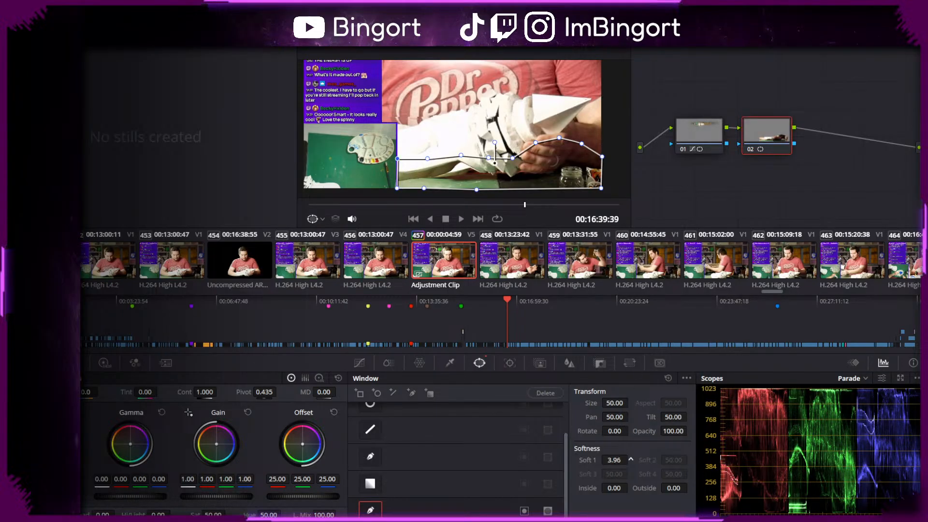
left_click(360, 363)
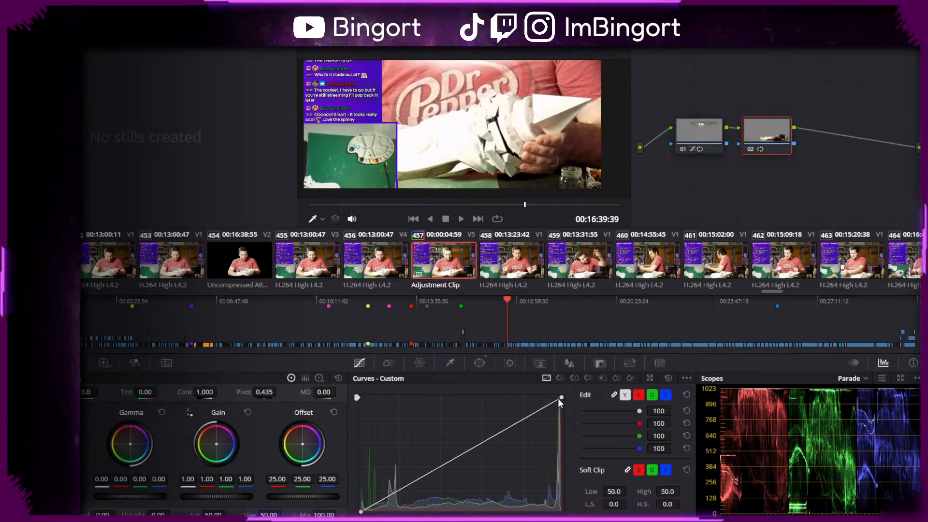
left_click_drag(499, 432, 538, 477)
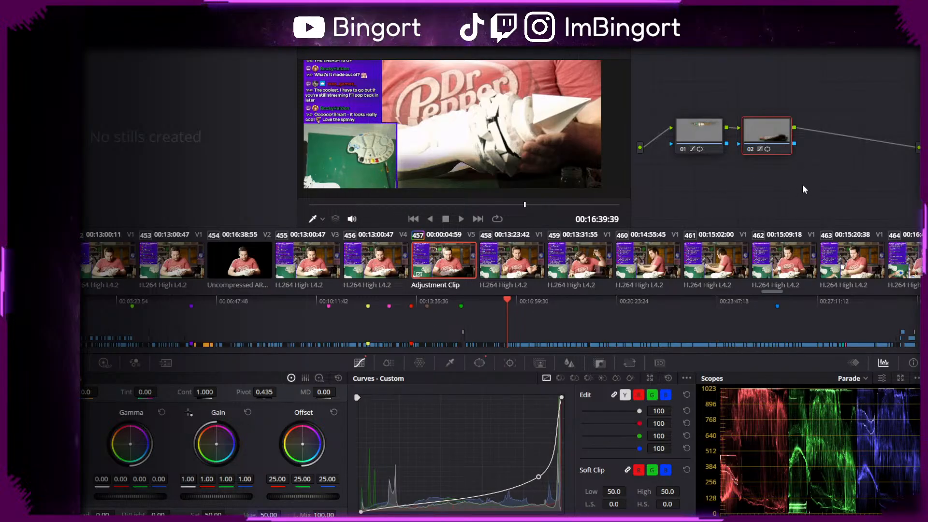
- Add a third serial node, pen-mask the desk camera overlay with Soft 1 at 7.58, and darken it by lowering the curve's white point
key("alt+s")
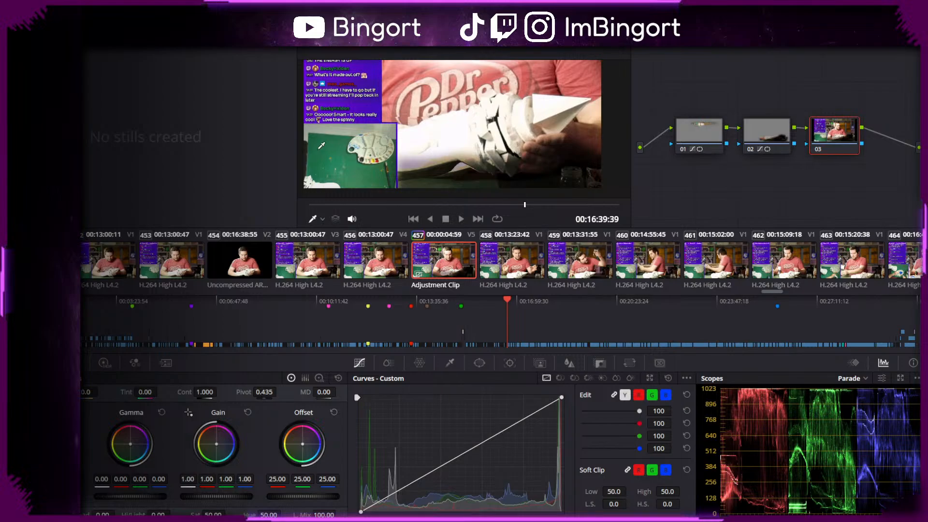
left_click(479, 364)
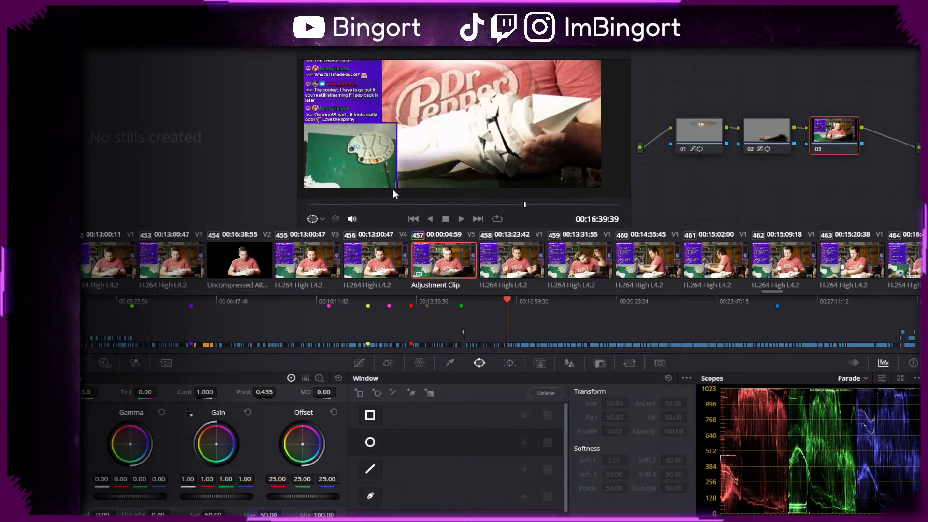
left_click(370, 496)
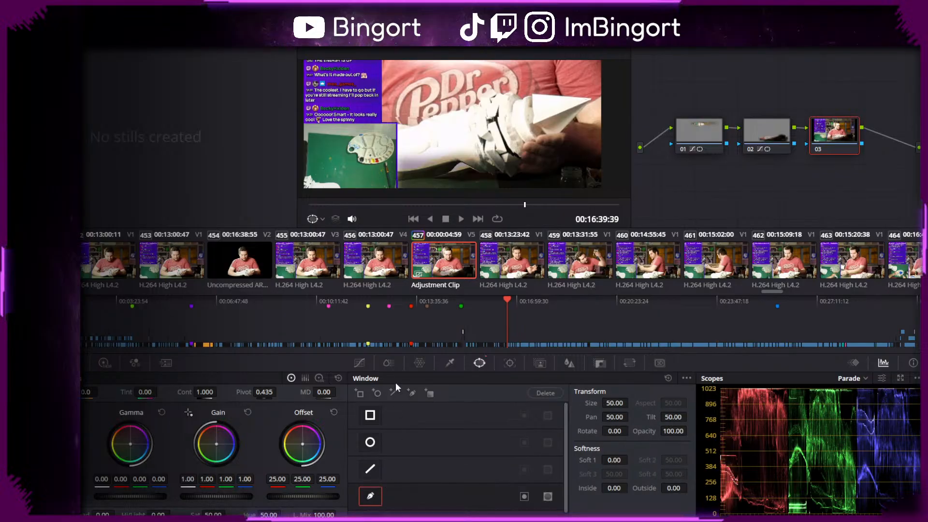
left_click(396, 167)
left_click(395, 149)
left_click(391, 135)
left_click(385, 127)
left_click(366, 127)
left_click(335, 126)
left_click(318, 129)
left_click(302, 139)
left_click(302, 189)
left_click(396, 187)
left_click(395, 167)
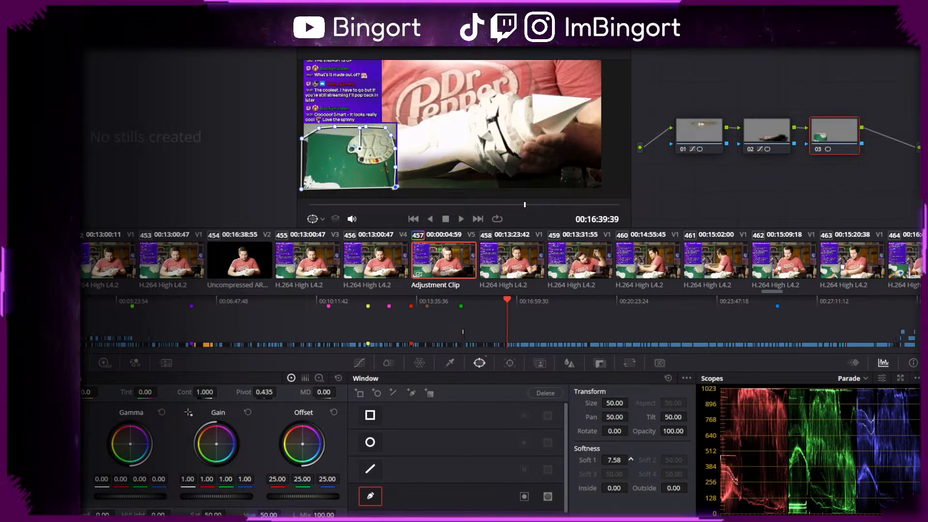
left_click(358, 362)
left_click_drag(562, 396, 594, 475)
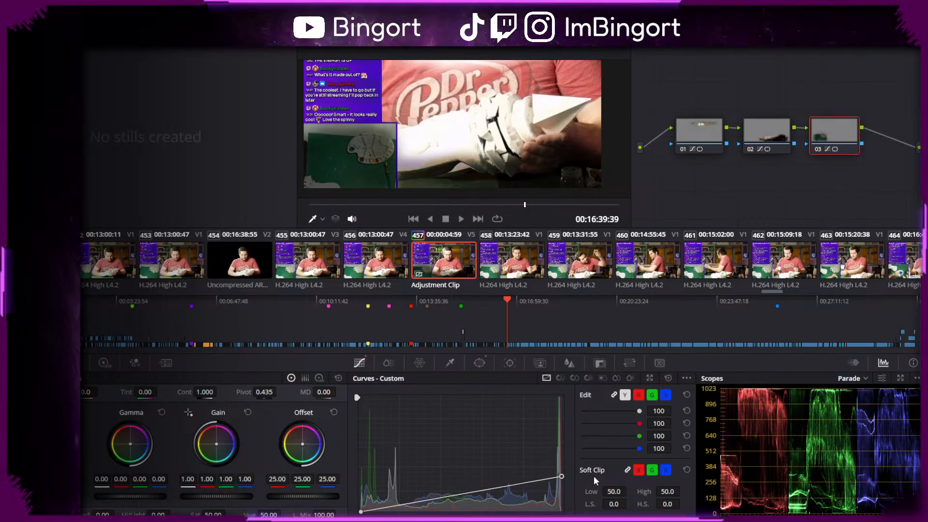
- Return to the Edit page, play the graded zoom, and trim the Adjustment Clip's start about 13 frames later
key("shift+4")
left_click(503, 386)
key("space")
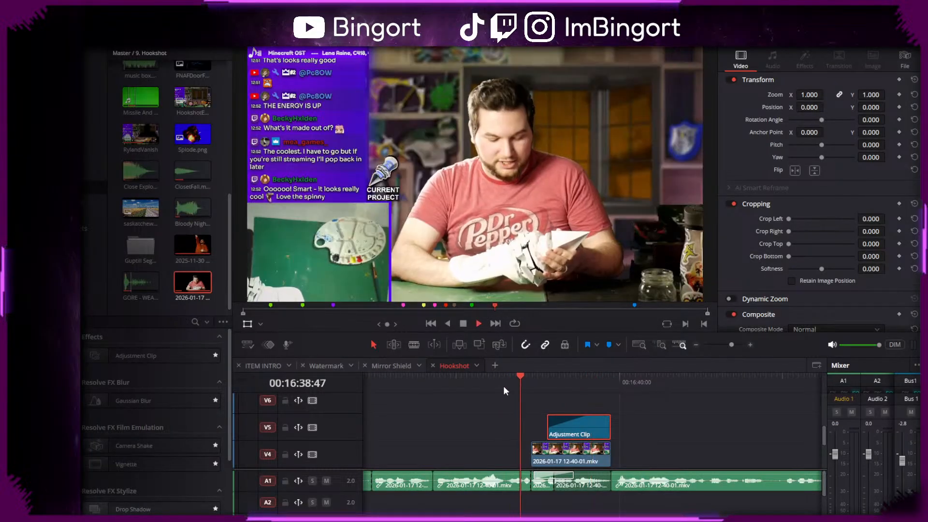
left_click_drag(565, 376, 572, 398)
left_click_drag(548, 429, 565, 417)
left_click(551, 385)
key("space")
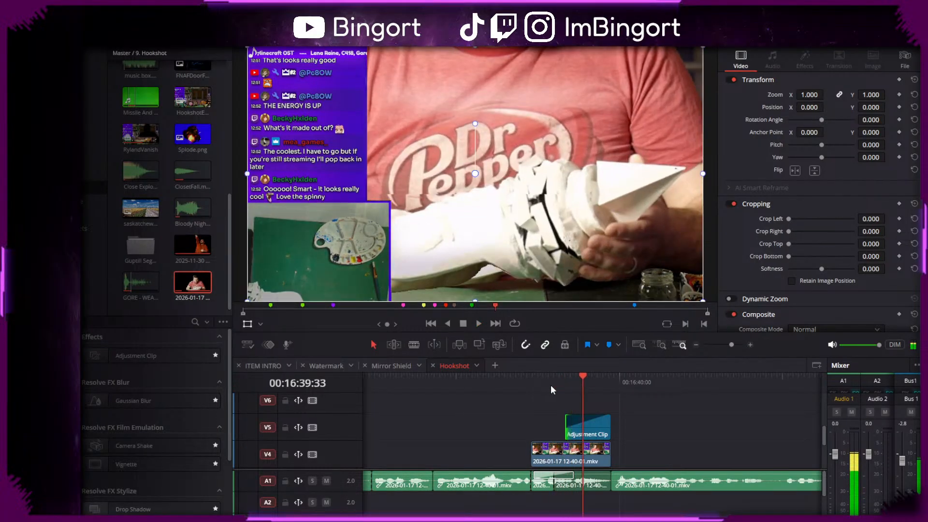
- Move the Adjustment Clip earlier to start at 00:16:39:18, shorten its fade-in to about 7 frames, and play the result
left_click(605, 430)
scroll(604, 430, "up", 4)
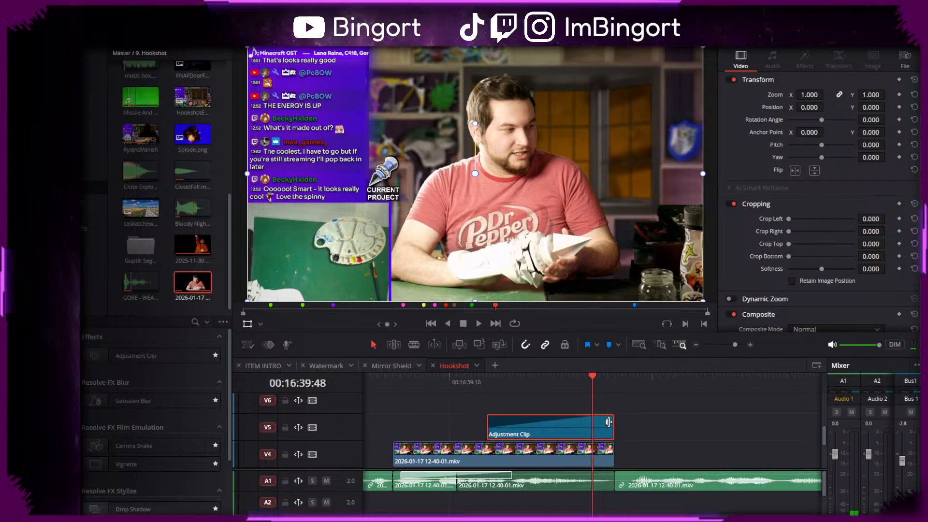
left_click(608, 419)
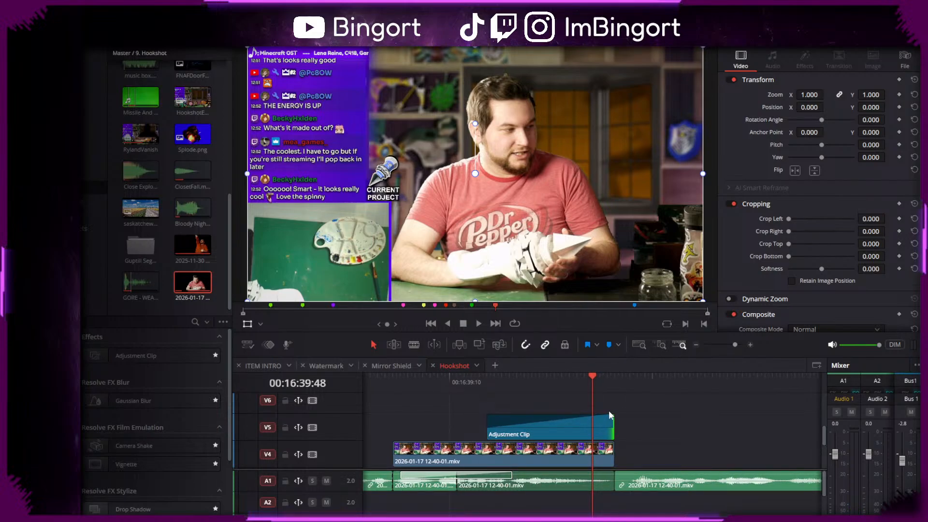
left_click_drag(488, 429, 417, 429)
left_click_drag(538, 417, 504, 416)
left_click(483, 388)
left_click(480, 390)
left_click_drag(480, 380, 507, 416)
left_click(480, 387)
key("space")
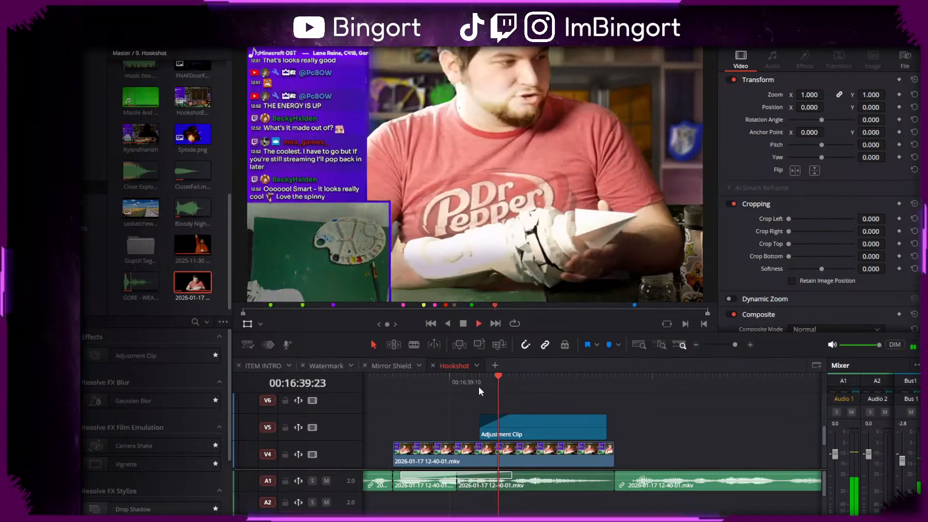
- Replay the zoom several times to judge how the lighting grade fades in over the shot
left_click(480, 388)
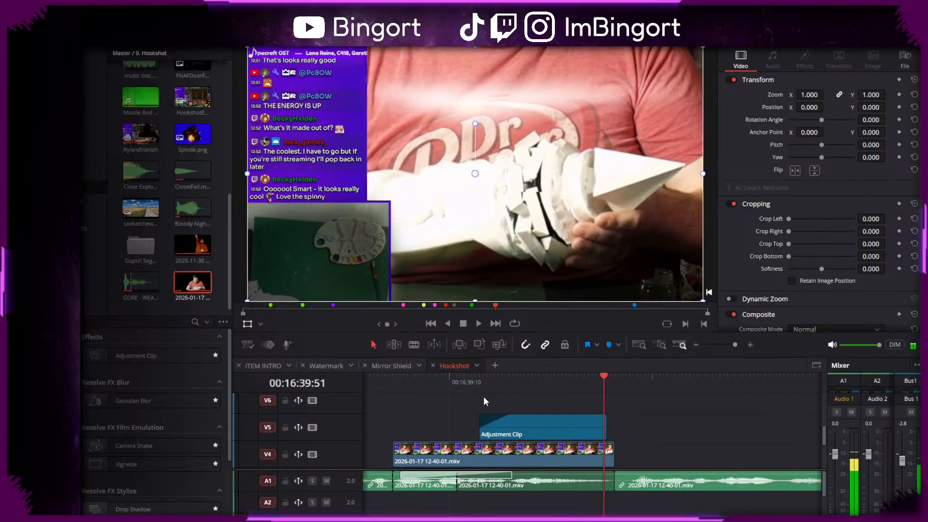
left_click(437, 375)
left_click_drag(491, 383, 483, 401)
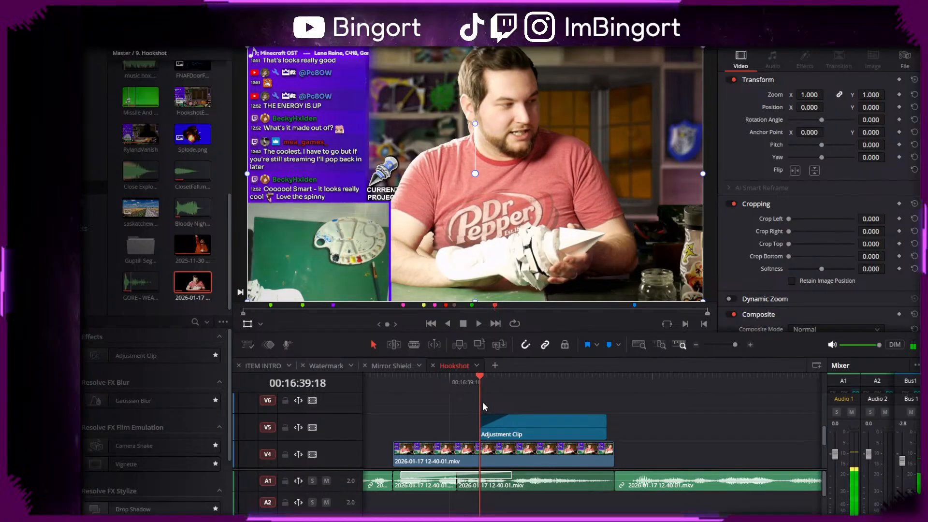
key("space")
key("space")
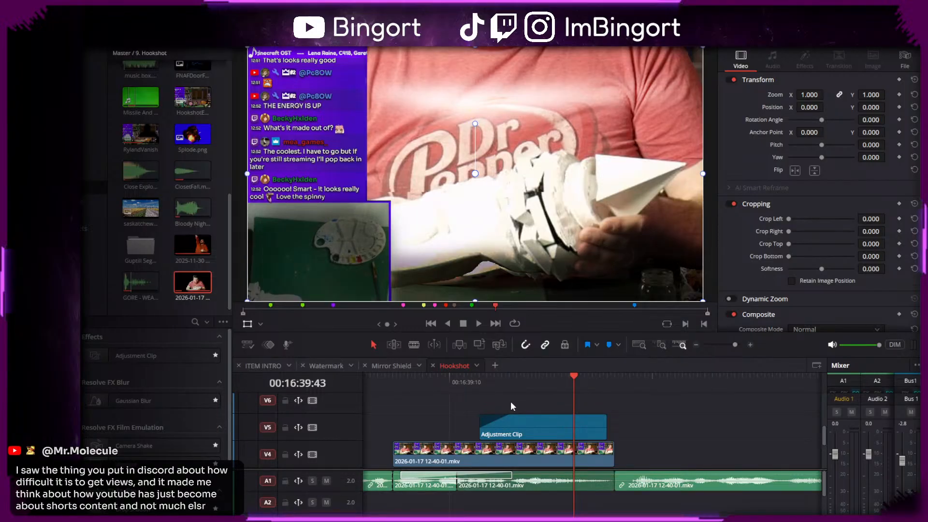
left_click_drag(510, 401, 492, 429)
left_click_drag(547, 404, 503, 390)
left_click_drag(436, 403, 422, 387)
left_click(439, 386)
key("space")
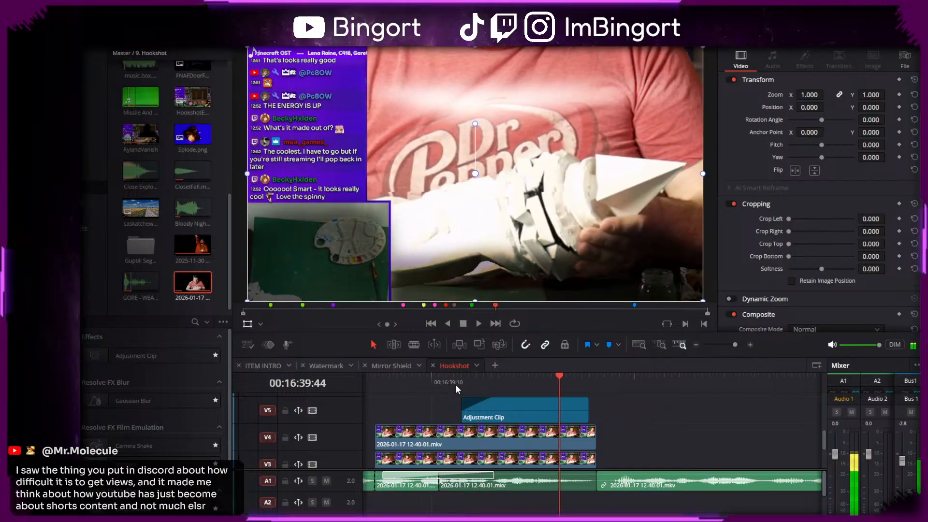
- Extend the Adjustment Clip's end to match the end of the V3 and V4 overlay copies
left_click_drag(588, 408, 596, 409)
left_click(438, 379)
left_click_drag(438, 379, 530, 387)
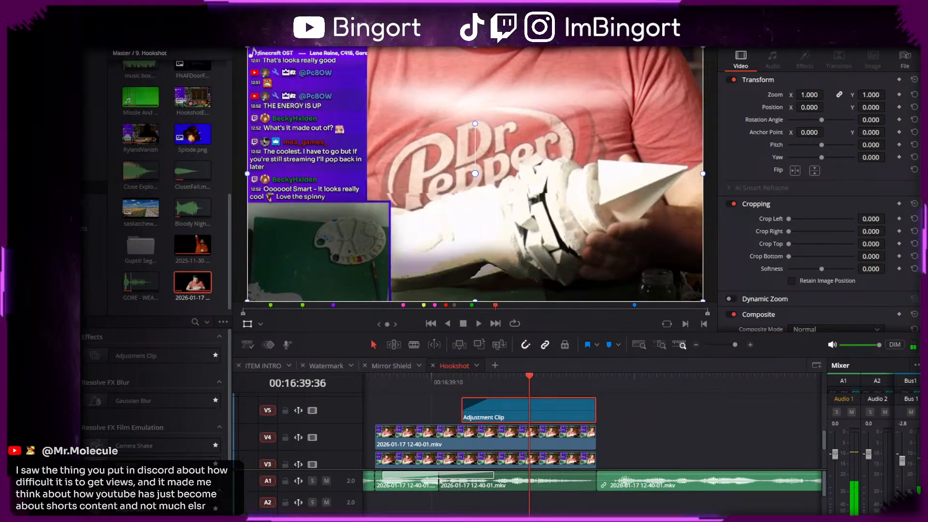
- On the Color page, reshape the first node's chest mask by raising its upper corners to the frame's top edge and widening it slightly
key("shift+6")
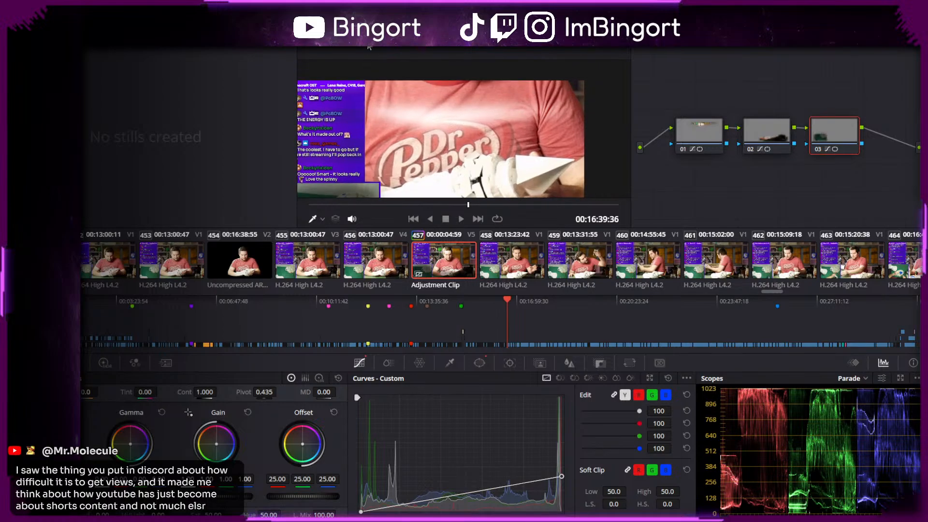
left_click(674, 137)
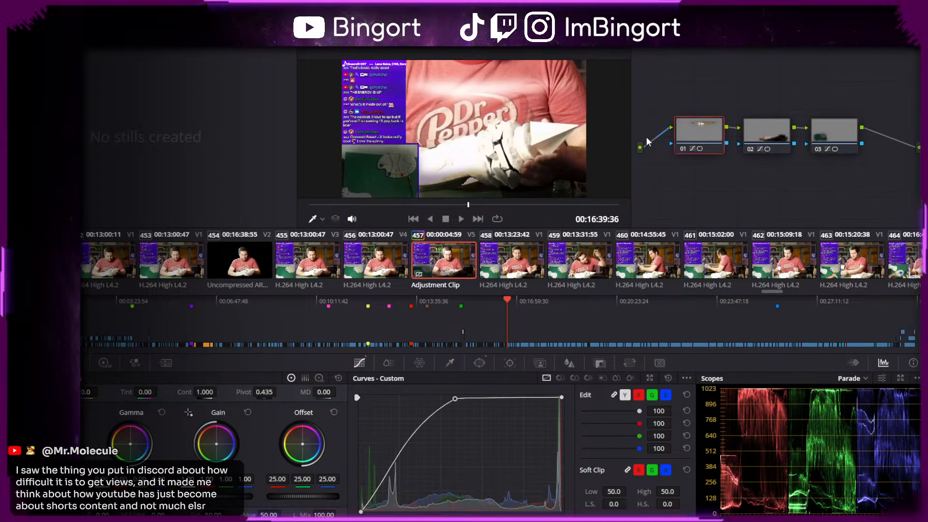
left_click(480, 363)
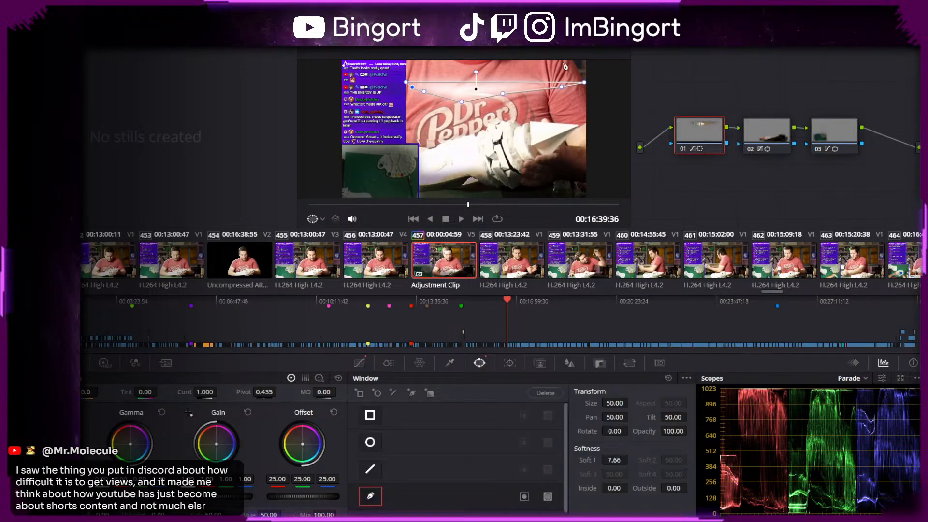
left_click_drag(585, 84, 587, 61)
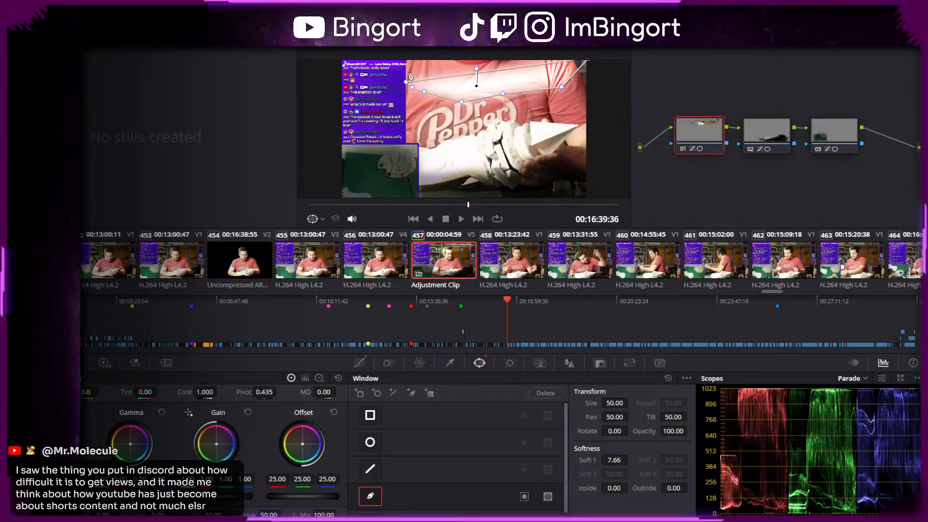
left_click_drag(404, 80, 404, 58)
left_click_drag(561, 87, 566, 87)
- Soften the first node's brightening by lowering its custom curve point, and return to the Edit page
left_click(360, 363)
left_click_drag(457, 399, 474, 411)
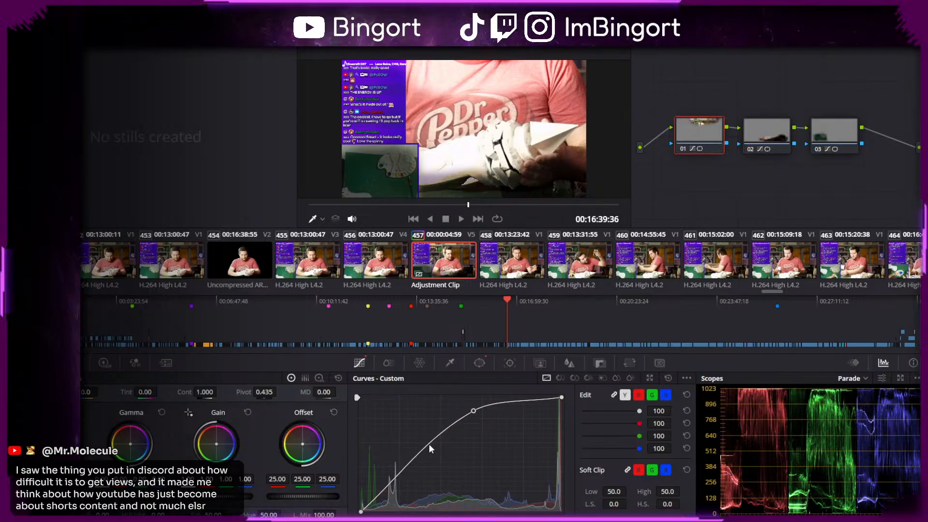
key("shift+4")
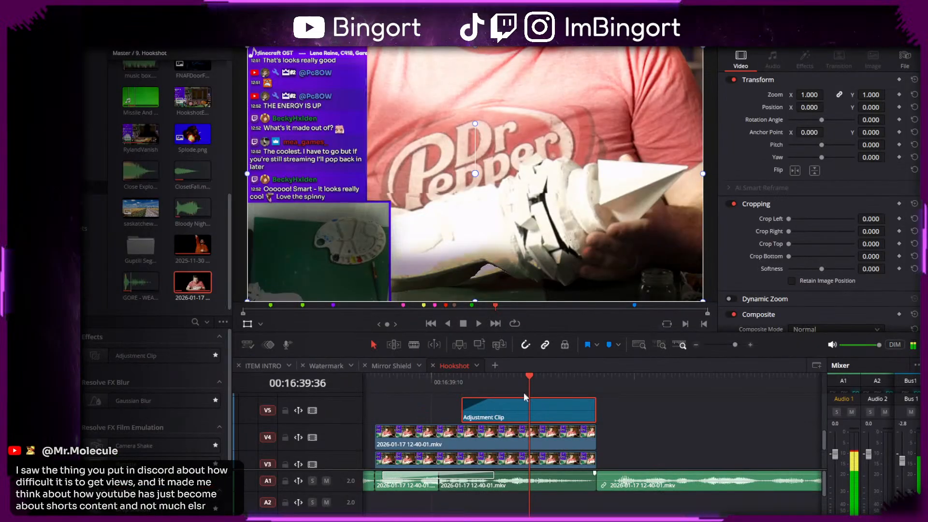
- Replay the softened lighting grade over the zoom and park the playhead at the Adjustment Clip's start
left_click(432, 381)
key("space")
key("space")
left_click_drag(488, 376, 567, 416)
left_click_drag(554, 417, 530, 429)
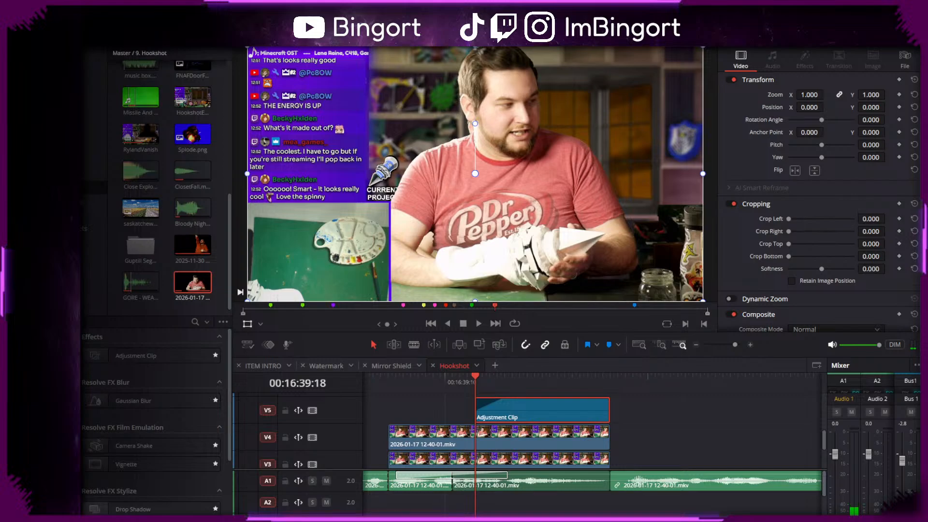
- On the Color page, nudge the third node's palette-camera mask to Pan 49.86 and Tilt 49.97, and return to the Edit page
key("shift+6")
left_click(818, 130)
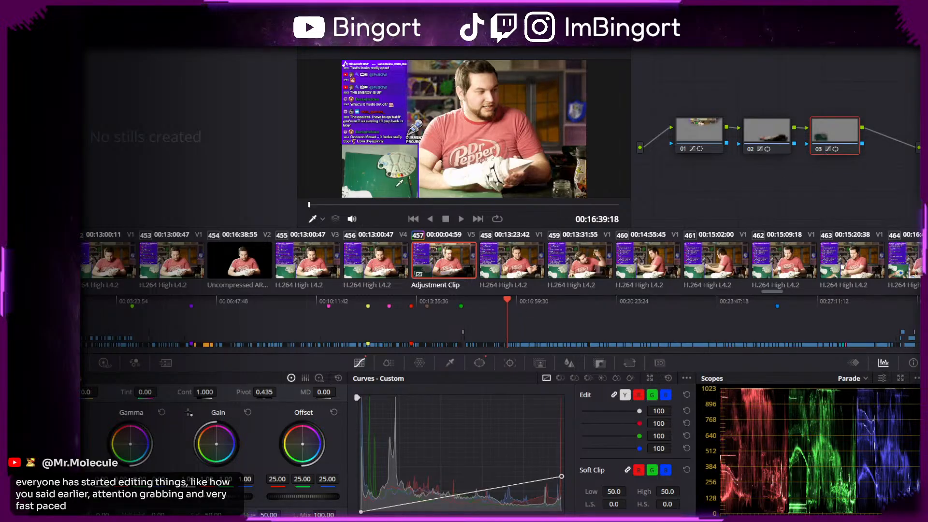
scroll(397, 183, "up", 3)
left_click_drag(405, 177, 375, 140)
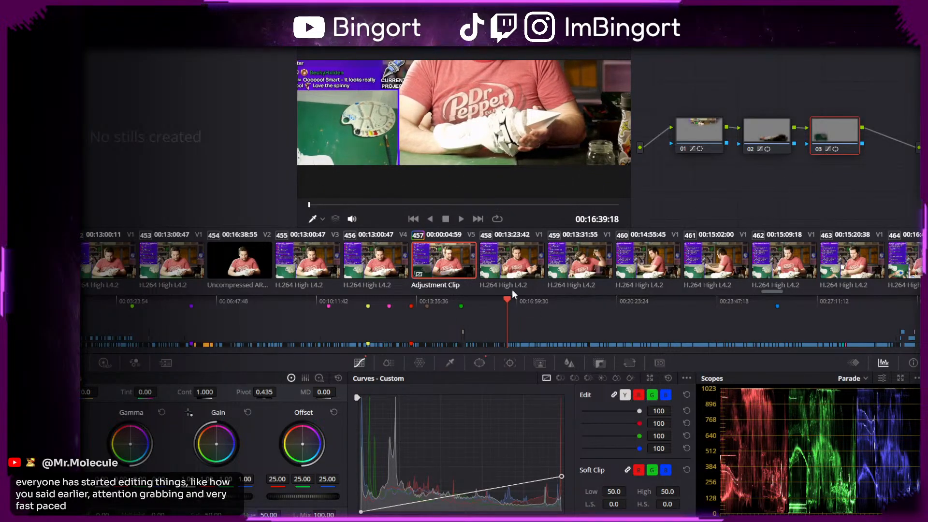
left_click(480, 363)
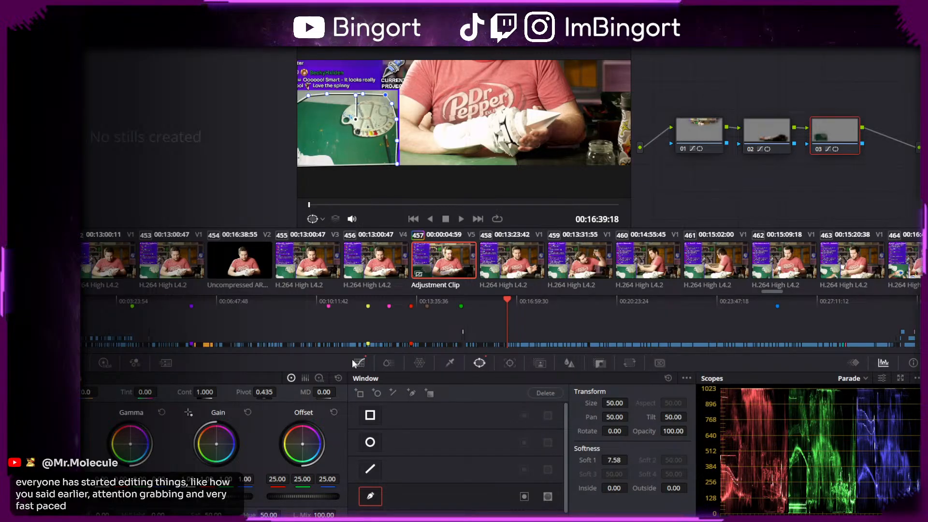
left_click(510, 363)
left_click(479, 363)
scroll(474, 458, "down", 1)
scroll(471, 457, "up", 1)
left_click(565, 366)
left_click(510, 363)
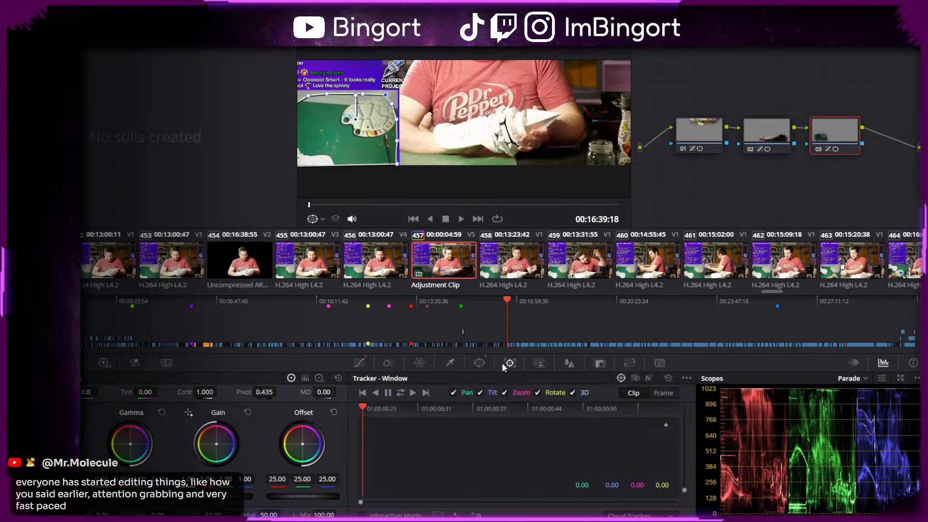
left_click(480, 363)
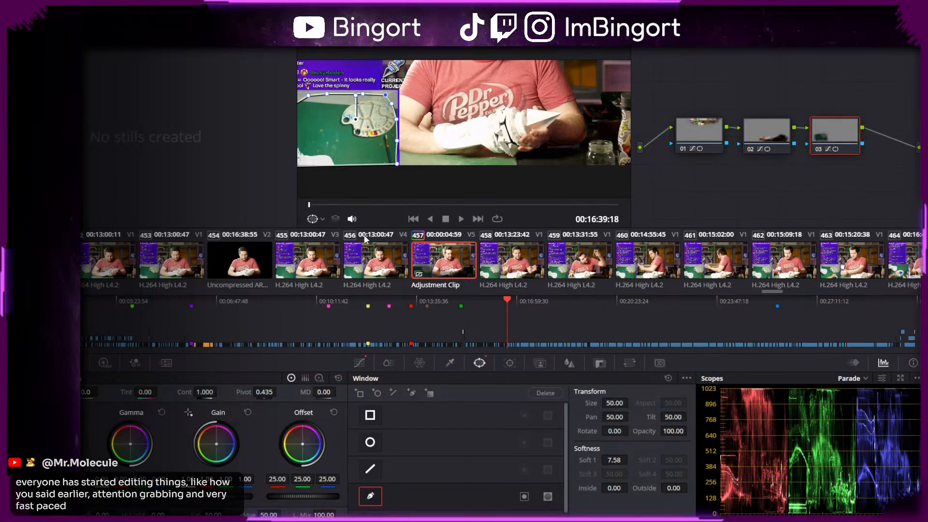
mouse_move(371, 131)
left_mouse_down()
mouse_move(372, 202)
mouse_move(369, 120)
left_mouse_up()
left_click_drag(845, 159, 813, 193)
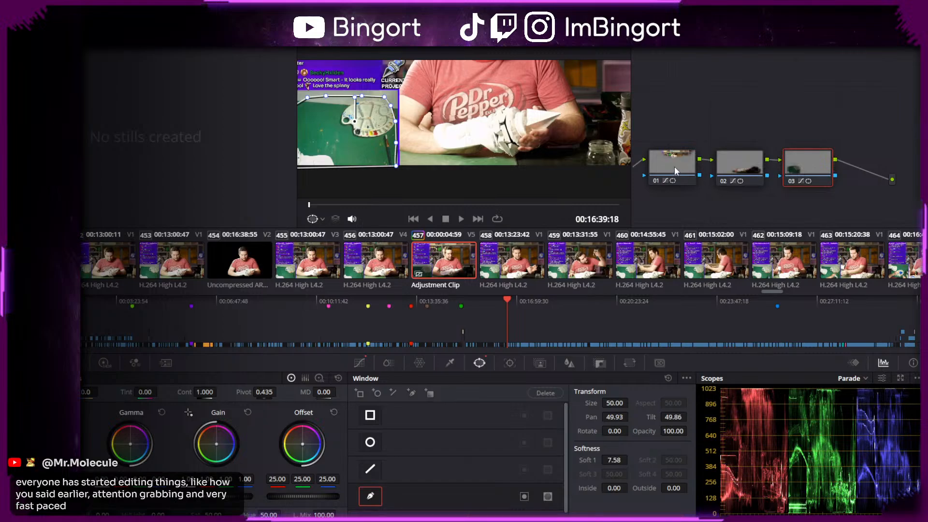
left_click_drag(356, 146, 355, 144)
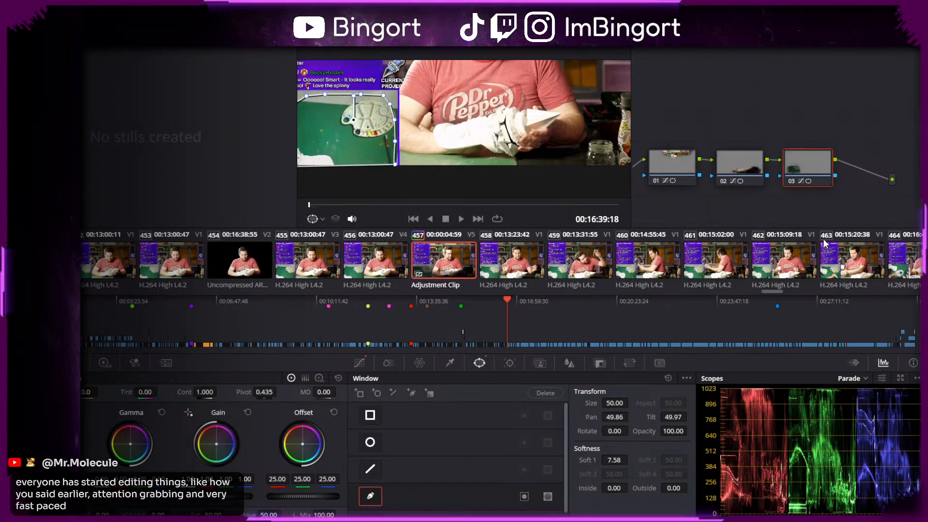
key("shift+4")
- Add a Solid Color generator on V6 above the Adjustment Clip and trim it to end with that clip
scroll(555, 386, "up", 3)
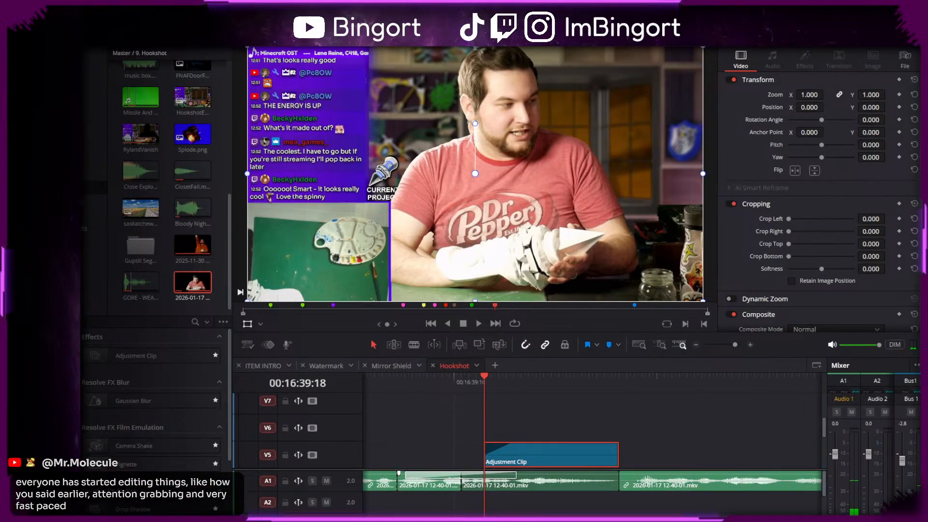
scroll(151, 435, "up", 5)
left_click_drag(151, 472, 488, 427)
left_click(622, 432)
key("a")
left_click(657, 435)
key("Delete")
- Shrink the Solid Color to 0.270 zoom with softened crop edges and lower its opacity
left_click(491, 429)
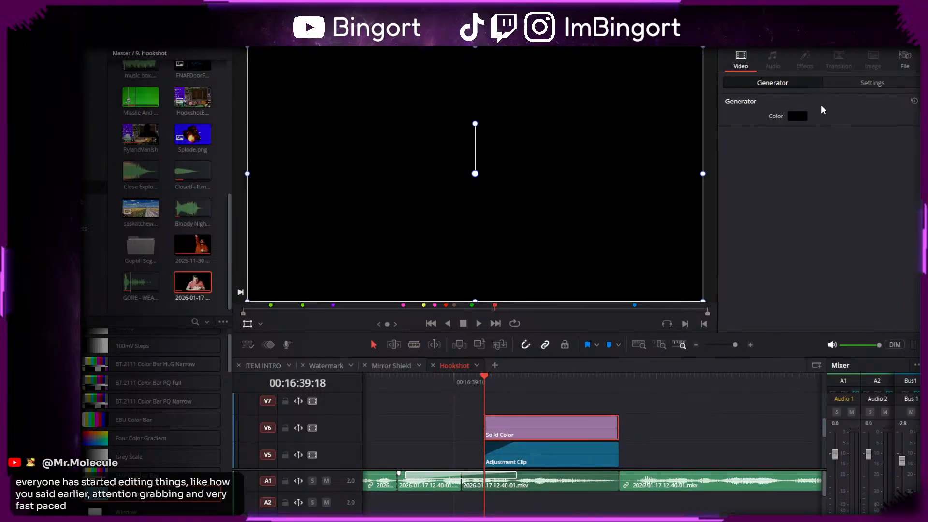
left_click(848, 87)
left_click_drag(815, 115, 780, 115)
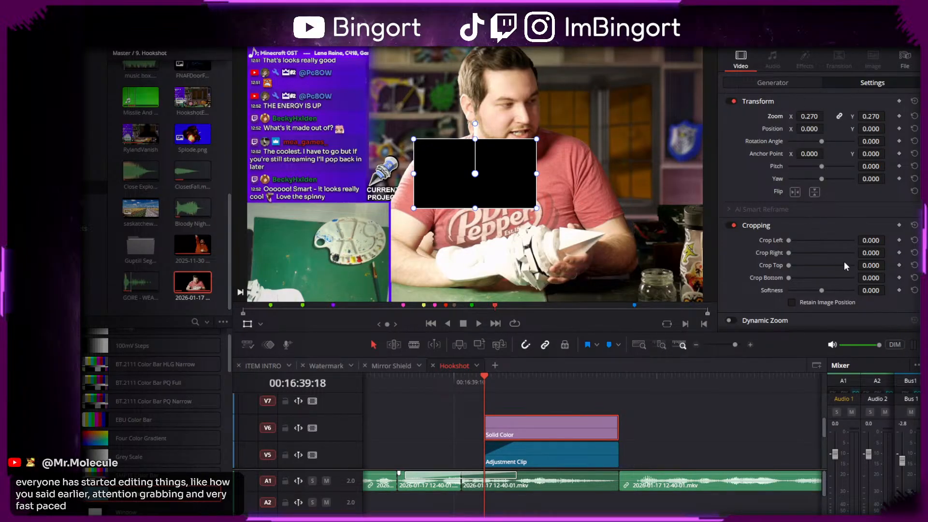
left_click_drag(871, 290, 845, 290)
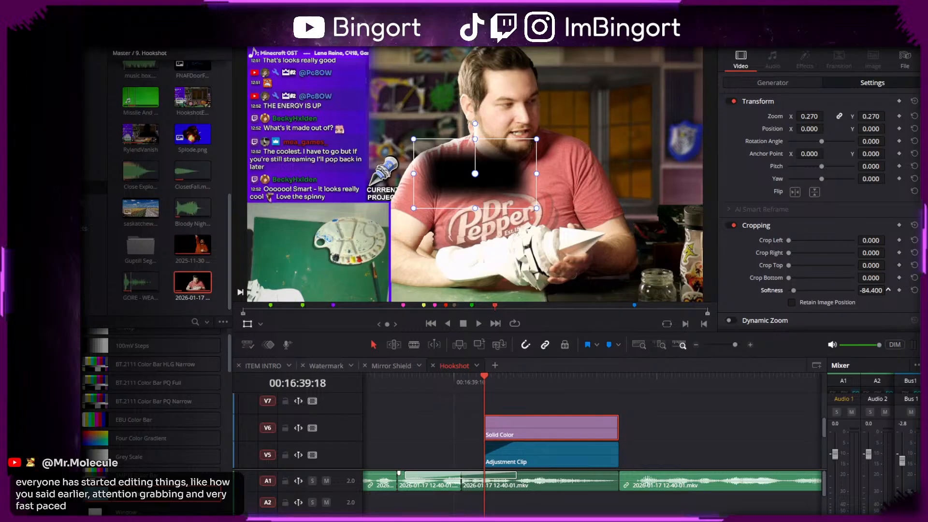
scroll(822, 257, "down", 3)
left_click_drag(855, 291, 830, 289)
- Fit the Solid Color over the palette camera with zoom 0.530, position -679, -405, softness -78.2 and Crop Right 313
scroll(836, 247, "up", 3)
mouse_move(872, 249)
left_mouse_down()
mouse_move(862, 248)
mouse_move(888, 249)
left_mouse_up()
scroll(806, 229, "up", 2)
left_click_drag(818, 121, 768, 129)
left_click_drag(874, 129, 854, 132)
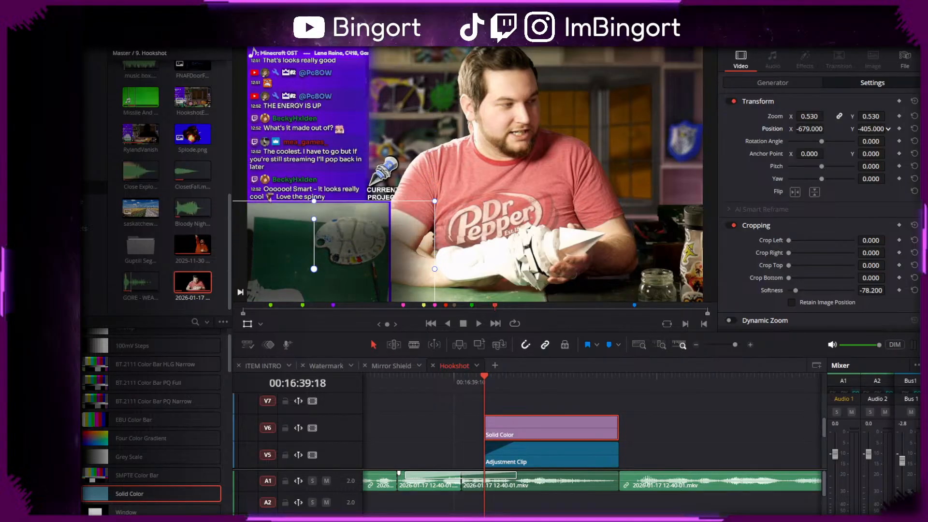
left_click_drag(868, 253, 894, 252)
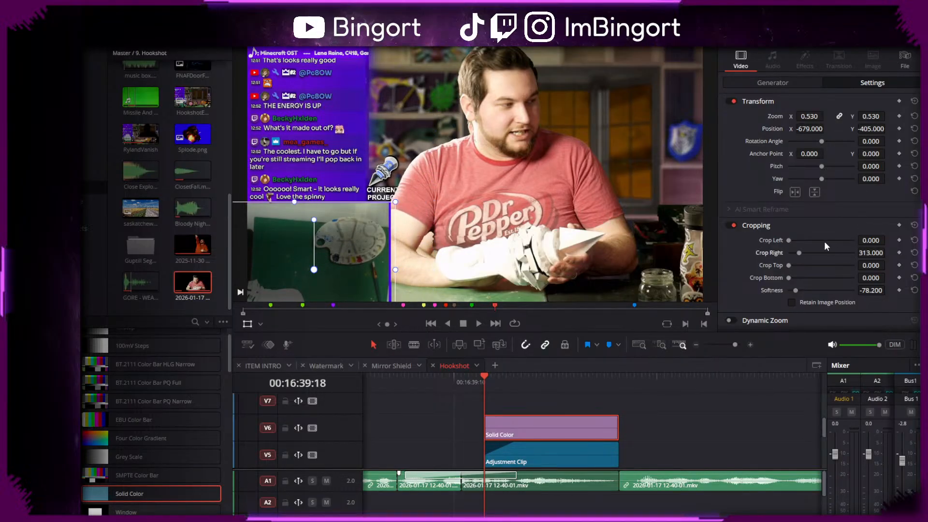
- Keyframe the Solid Color's vertical position from -834 at the clip's start to -400 about 18 frames in
left_click_drag(871, 128, 888, 129)
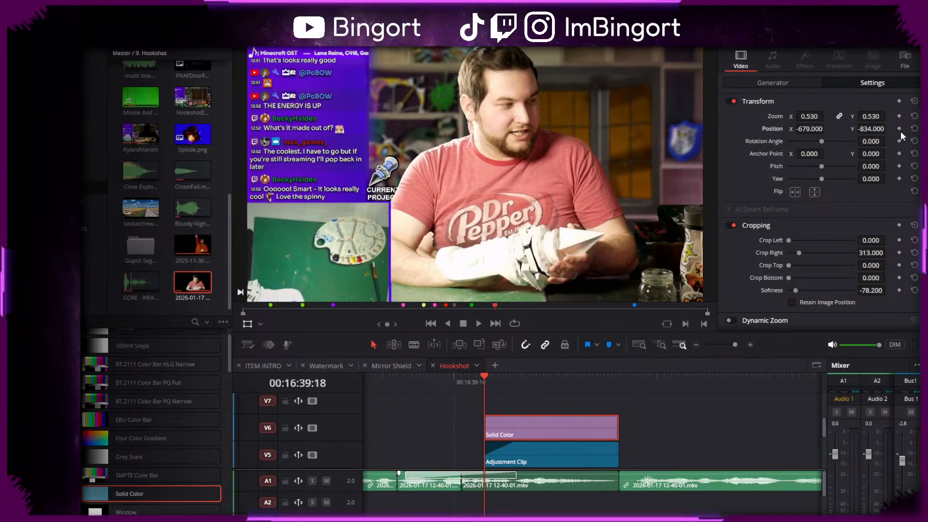
left_click(896, 127)
key("space")
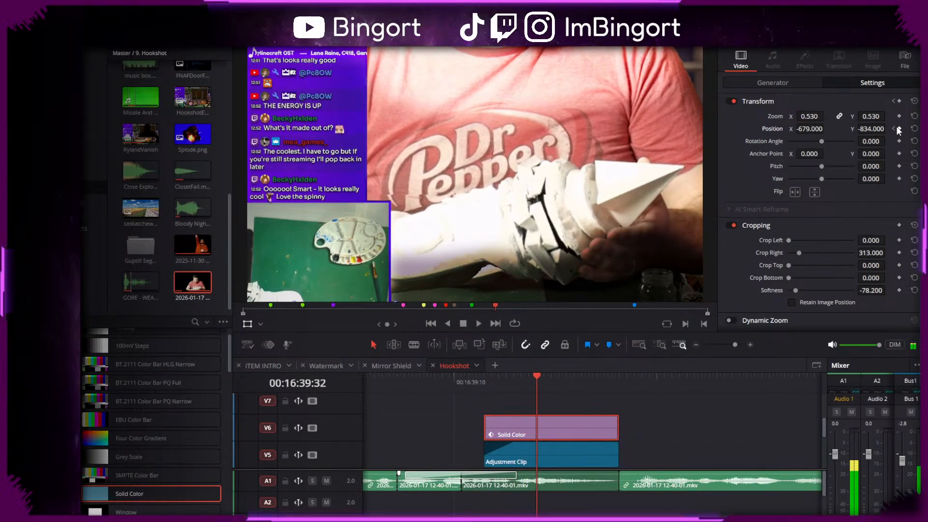
key("space")
mouse_move(877, 128)
left_mouse_down()
mouse_move(890, 128)
mouse_move(874, 126)
left_mouse_up()
- Step back and forth frame by frame to check how the Solid Color shadow rises over the palette camera
key("Left")
key("Left")
key("Left")
key("Left")
key("Left")
key("Left")
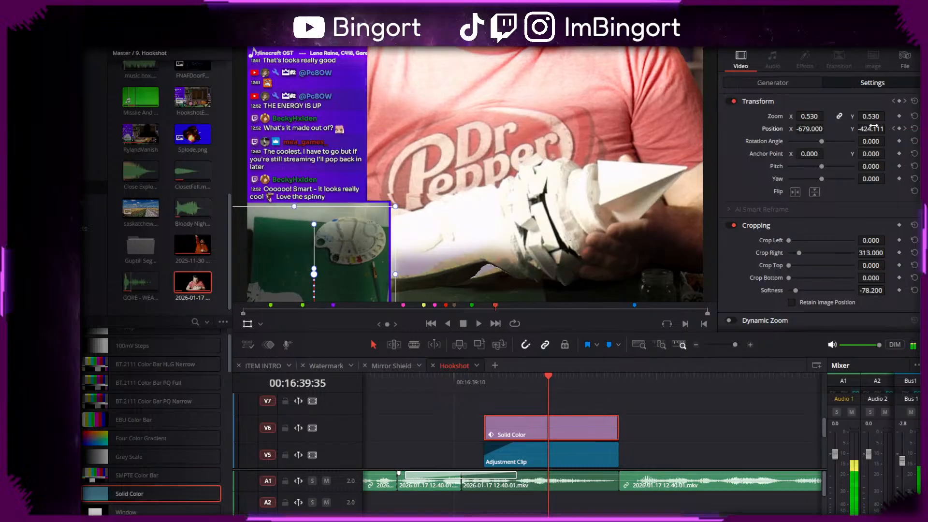
key("Left")
key("Left")
key("Left")
key("Left")
key("Left")
key("Left")
key("Left")
key("Left")
key("Left")
key("Left")
key("Left")
key("Left")
key("Left")
key("Right")
key("Right")
key("Right")
key("Right")
key("Right")
key("Right")
key("Right")
key("Right")
key("Right")
key("Right")
key("Right")
key("Right")
key("Right")
key("Right")
key("Right")
key("Right")
key("Right")
key("Right")
key("Right")
key("Right")
key("Left")
key("Left")
key("Left")
key("Left")
key("Left")
key("Left")
key("Left")
key("Left")
key("Left")
key("Left")
key("Left")
key("Left")
key("Left")
key("Left")
key("Right")
key("Right")
key("Right")
key("Right")
key("Right")
key("Right")
key("Right")
key("Right")
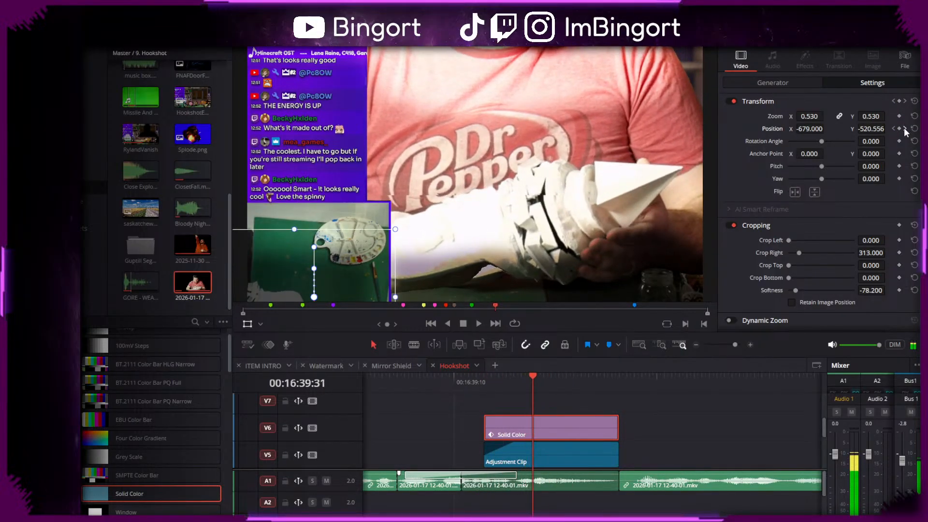
key("Left")
key("Left")
key("Left")
key("Left")
key("Left")
key("Left")
key("Left")
key("Left")
key("Left")
key("Left")
key("Left")
key("Left")
key("Left")
key("Left")
key("Left")
key("Left")
key("Left")
key("Left")
key("Left")
key("Left")
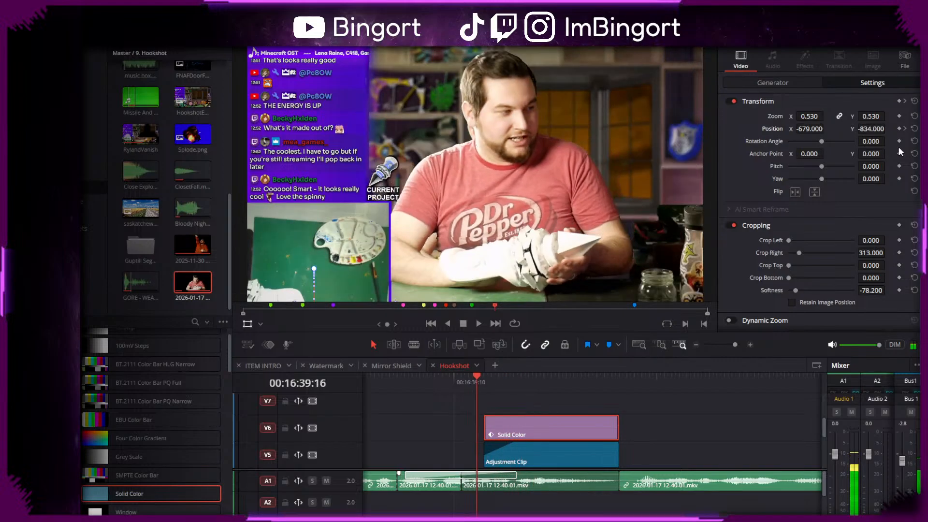
- Replay the zoom shot several times with the rising shadow and return the playhead to 00:16:38:19
key("space")
key("space")
left_click_drag(525, 384, 490, 386)
key("space")
key("space")
left_click_drag(498, 429, 497, 347)
left_click(449, 387)
key("space")
key("space")
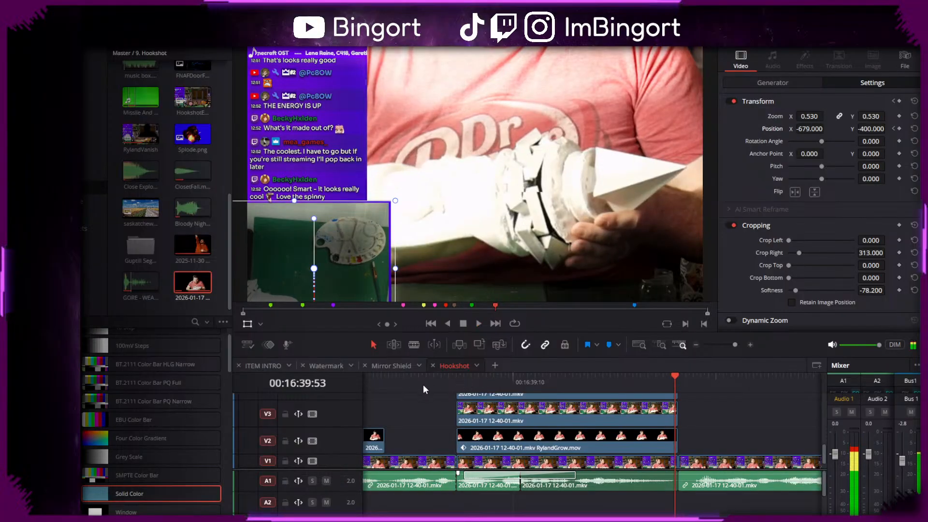
left_click_drag(447, 398, 552, 404)
scroll(458, 414, "down", 4)
left_click_drag(457, 414, 482, 407)
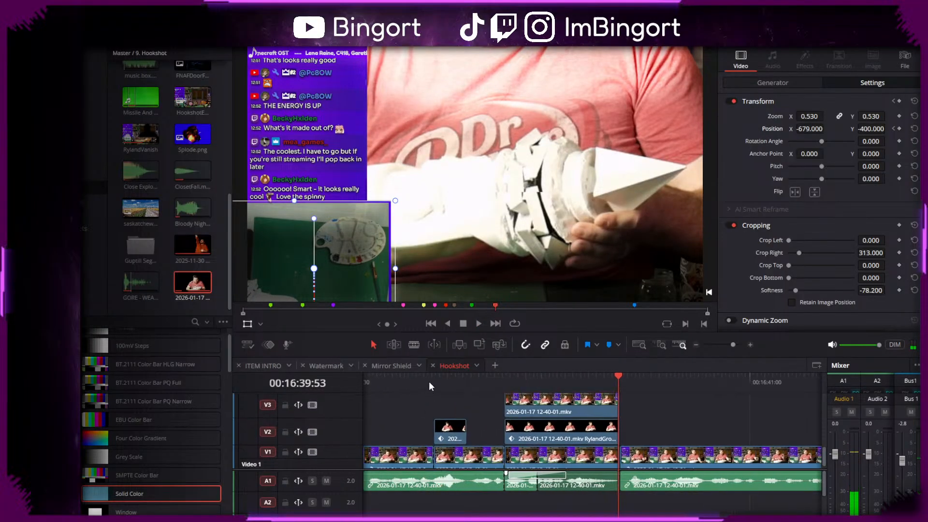
left_click(432, 382)
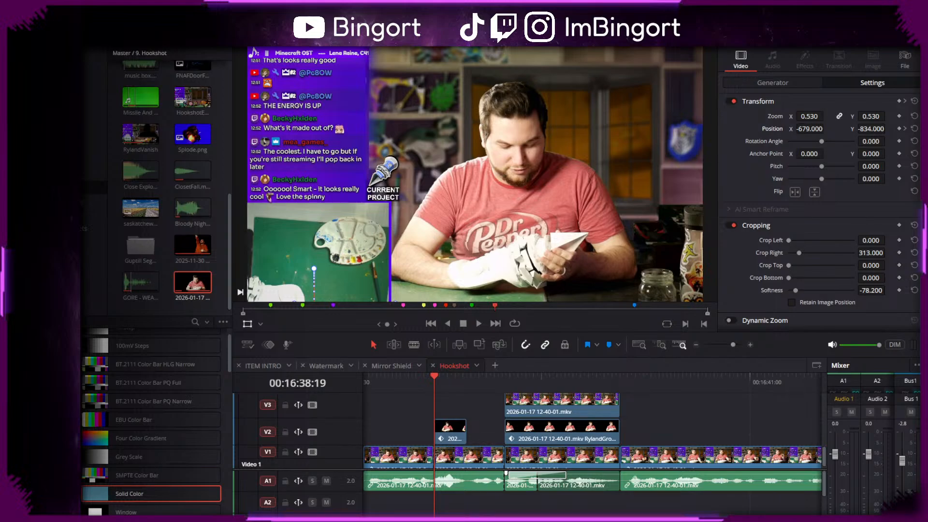
scroll(614, 226, "down", 1)
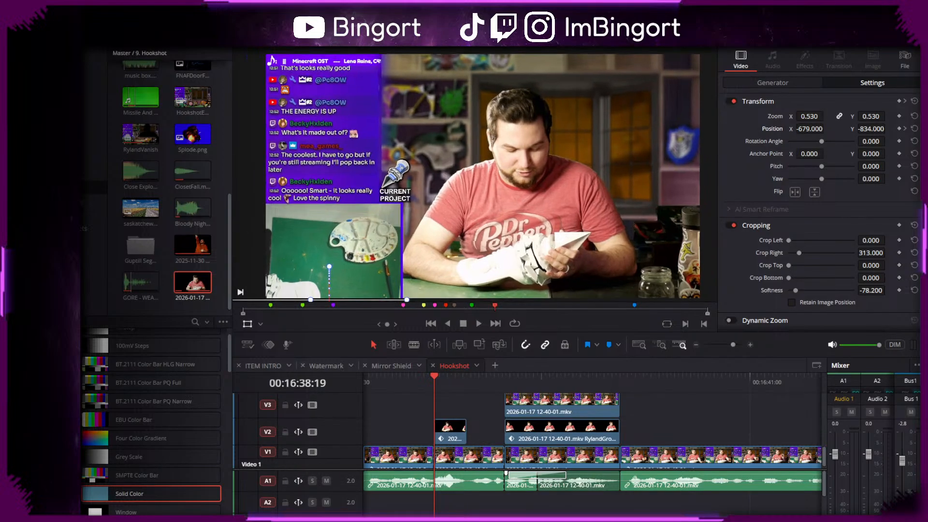
left_click_drag(472, 170, 462, 163)
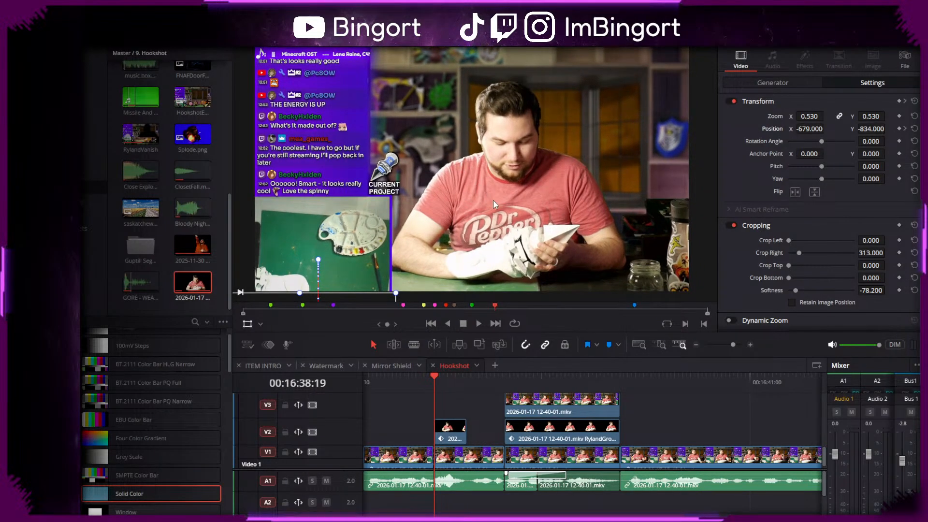
scroll(492, 201, "up", 1)
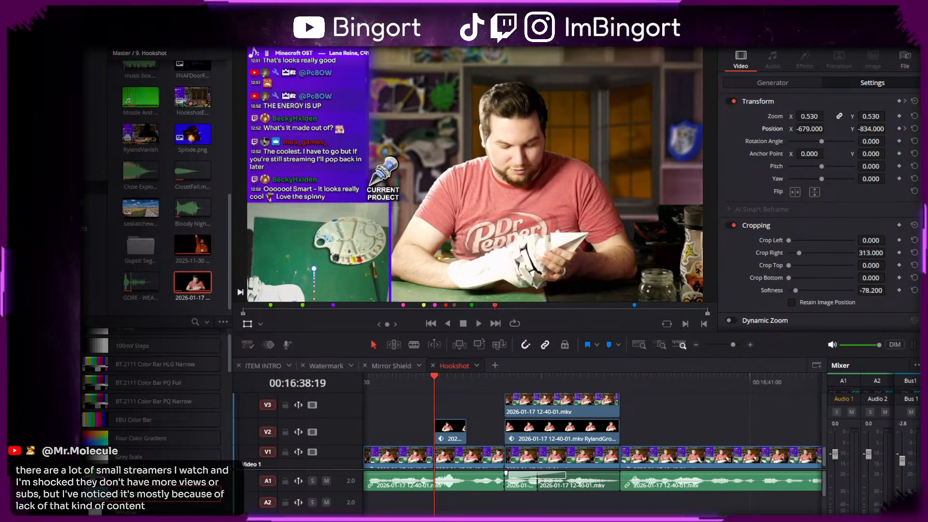
scroll(683, 423, "up", 2)
scroll(683, 423, "left", 2)
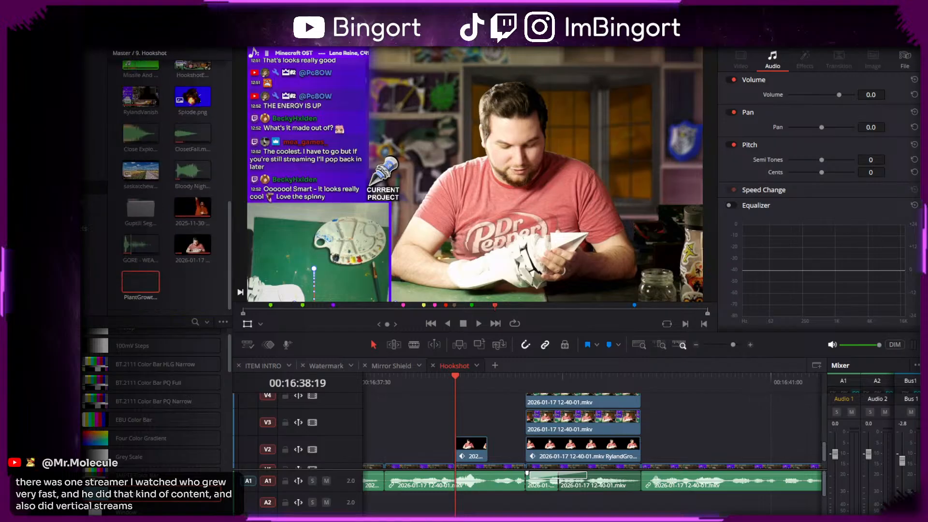
- Preview the PlantGrowth sound from the media pool and mark in and out points around its crackling section
double_click(136, 283)
key("space")
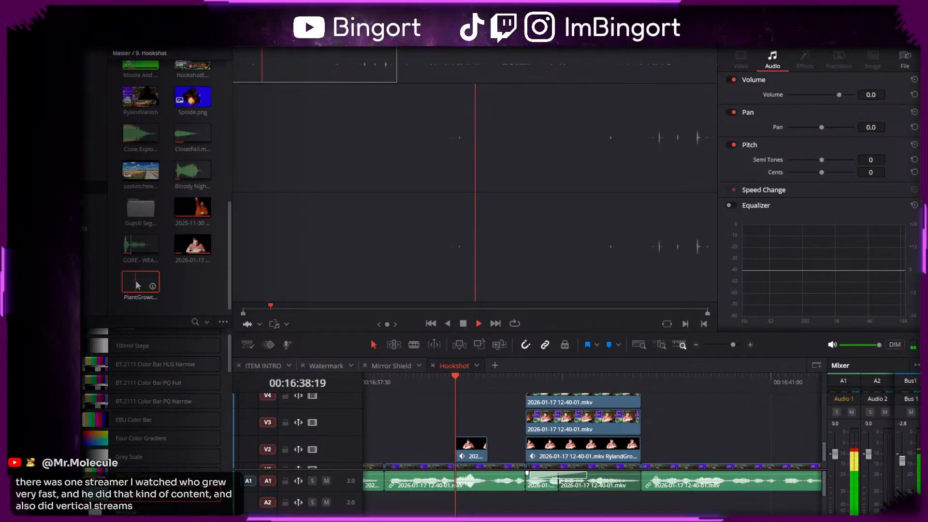
key("space")
left_click_drag(431, 306, 341, 306)
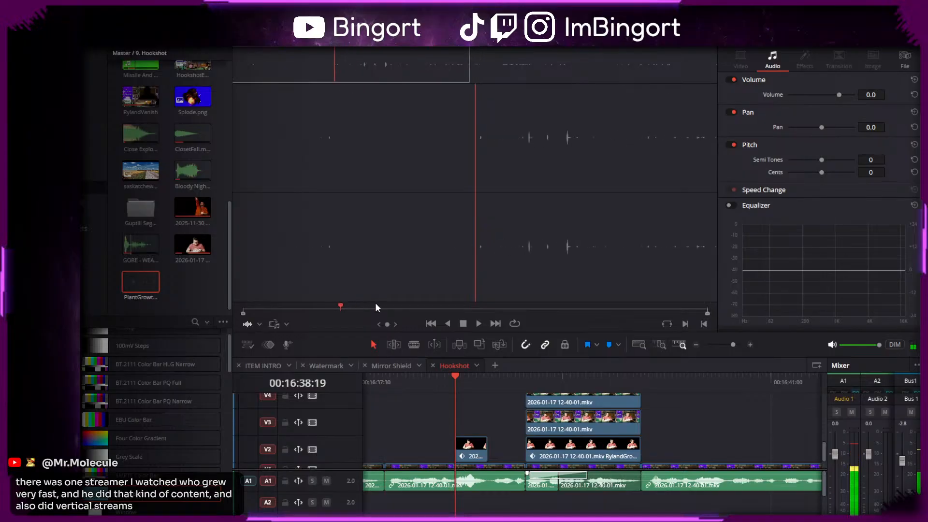
key("space")
left_click(687, 326)
key("space")
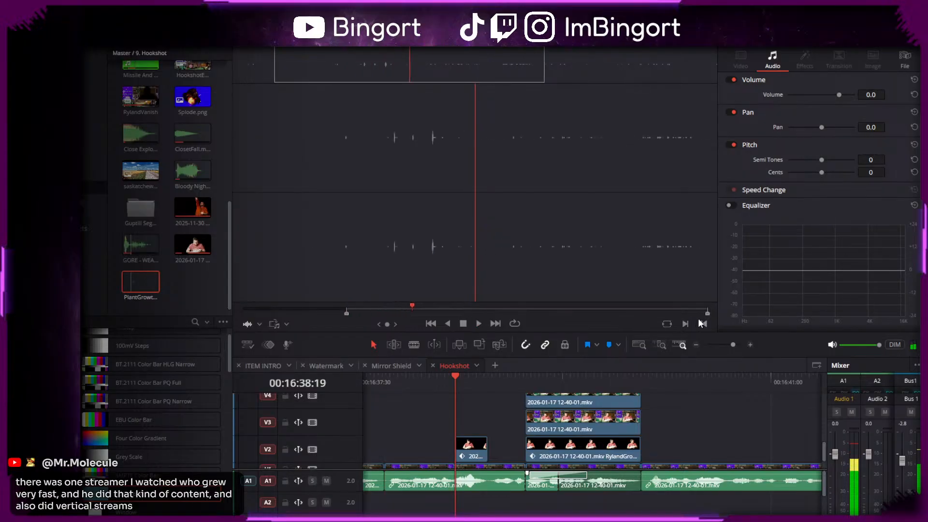
left_click(704, 324)
- Place the marked PlantGrowth.wav section on A2 under the zoom shot, set its volume to 10.0, and replay it
left_click_drag(506, 281, 518, 499)
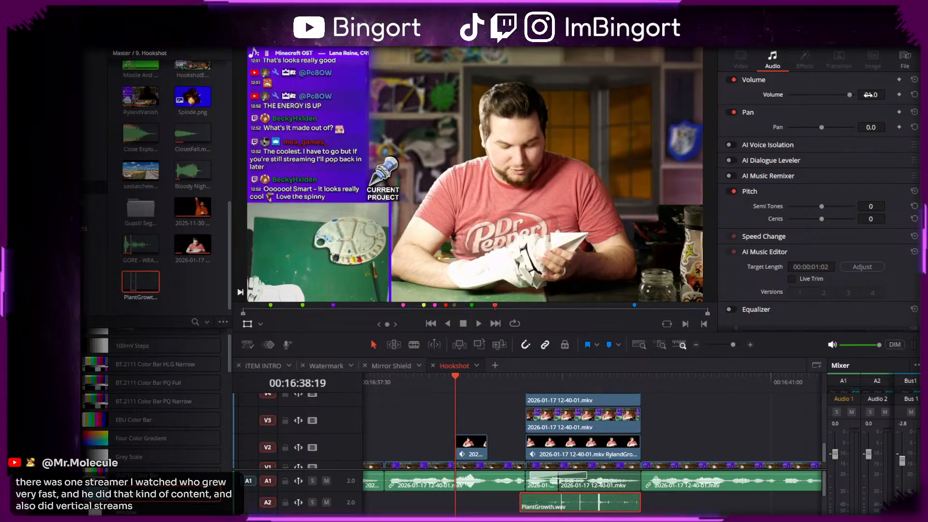
key("space")
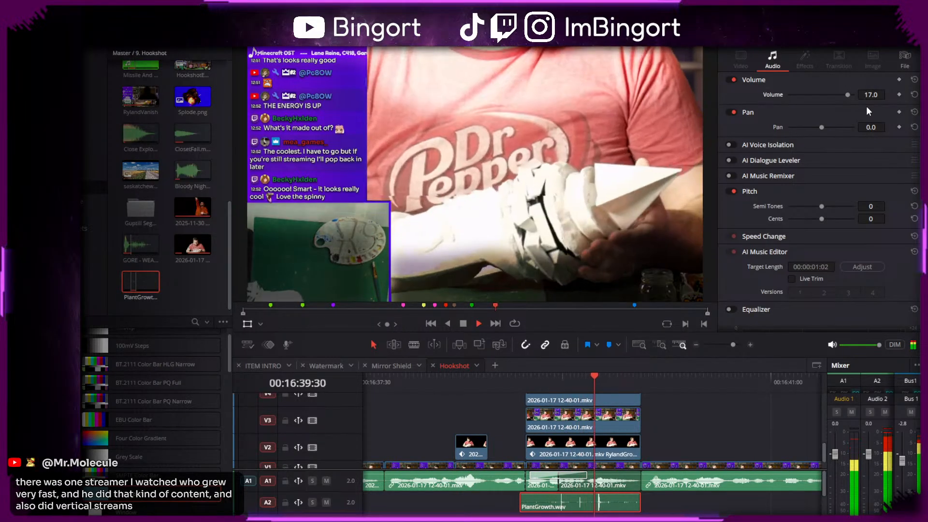
left_click_drag(872, 96, 871, 96)
left_click(521, 381)
key("space")
key("space")
key("space")
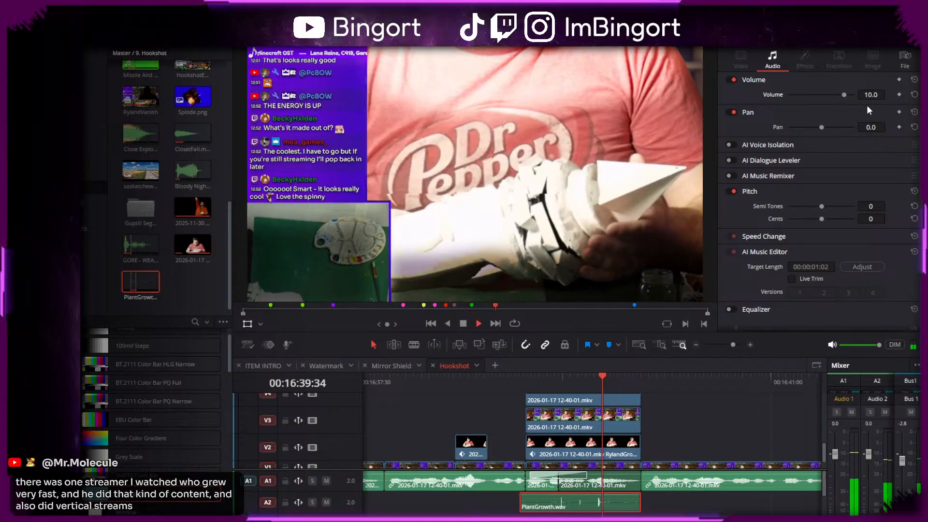
- Return the playhead to 00:16:38:55 and preview the newly added SE3_MOBJ sound from the media pool
key("space")
left_click(527, 376)
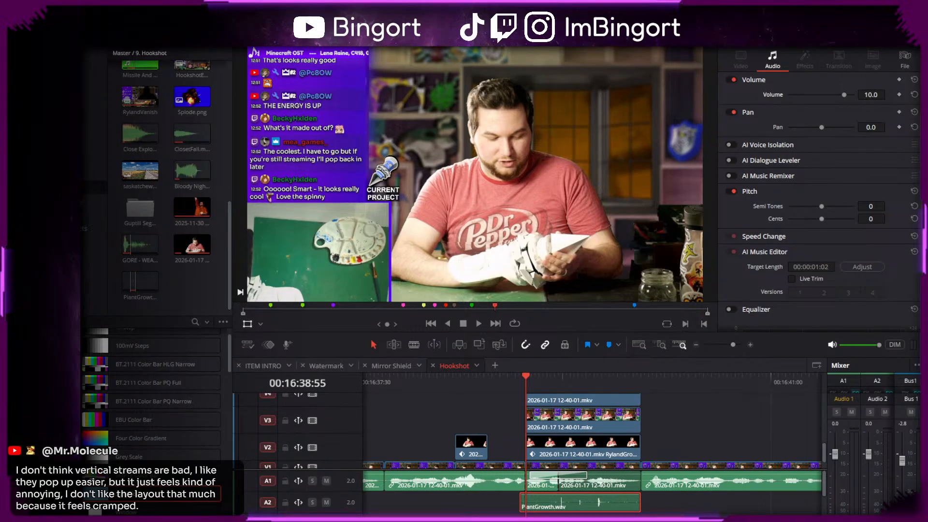
scroll(168, 269, "up", 5)
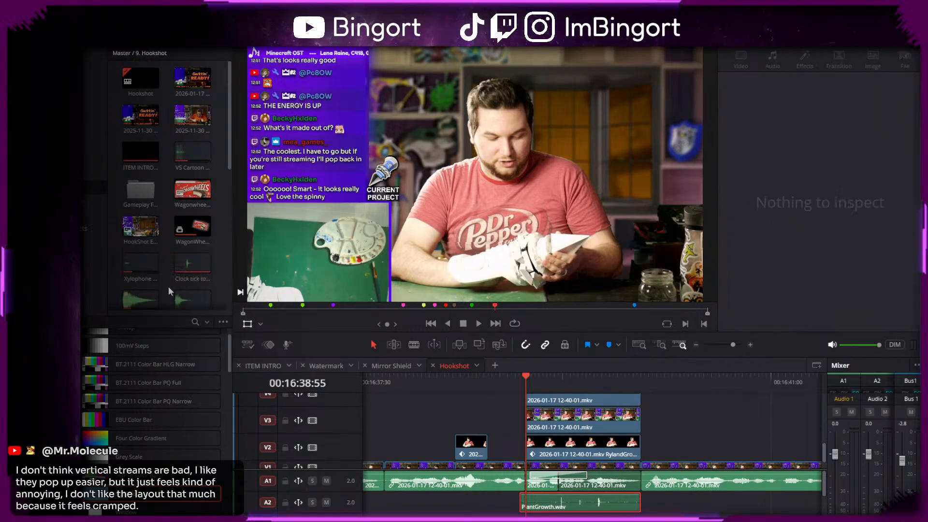
scroll(167, 268, "down", 5)
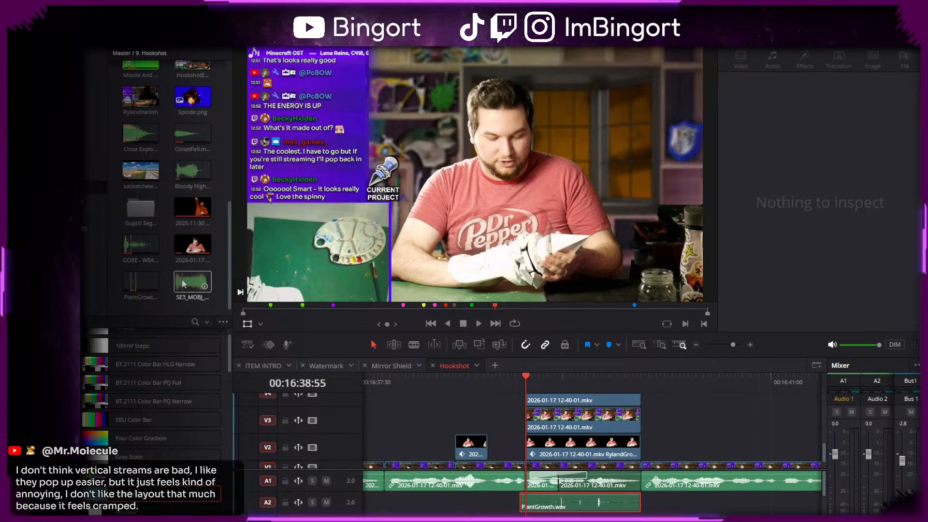
left_click(183, 282)
key("space")
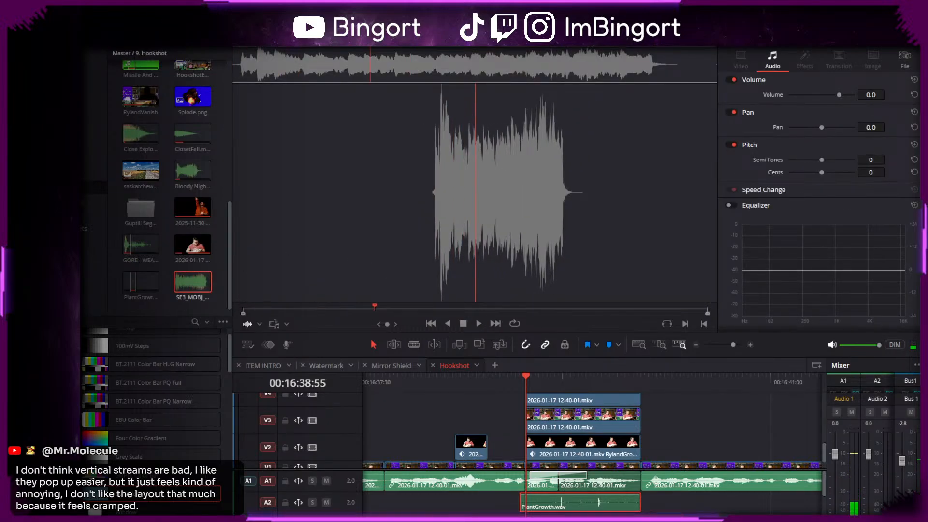
- Place SE3_MOBJ_BEAN_GROW1.wav on A3 under the zoom shot, set its volume to -15.0, and play it briefly
left_click_drag(486, 491, 530, 489)
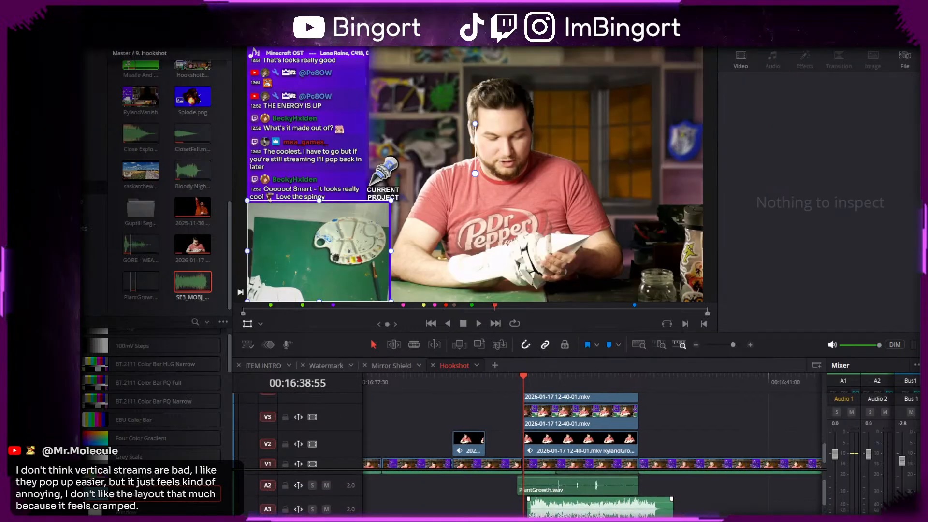
left_click(581, 515)
left_click_drag(871, 94, 849, 95)
key("space")
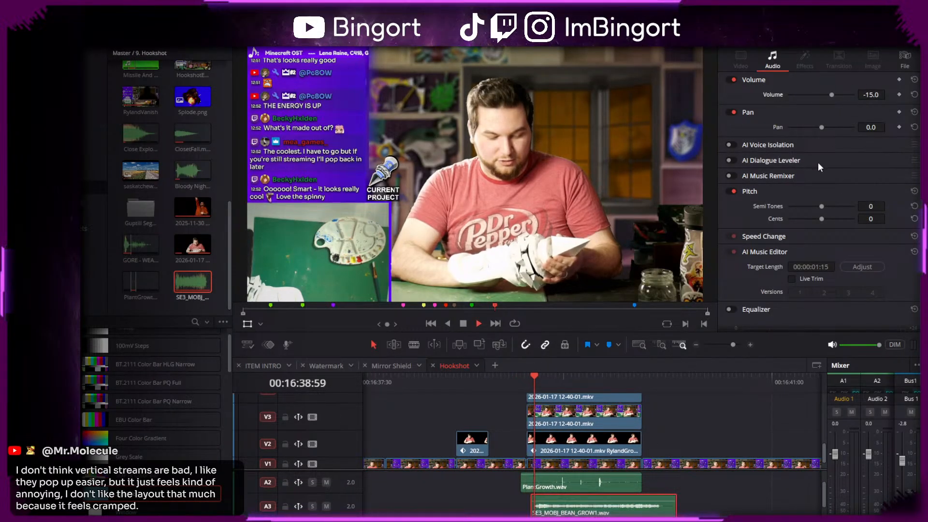
key("space")
- Trim the end of the SE3_MOBJ_BEAN_GROW1.wav clip to match the end of the zoom shot and replay the section
left_click_drag(675, 507, 641, 505)
left_click(511, 382)
key("space")
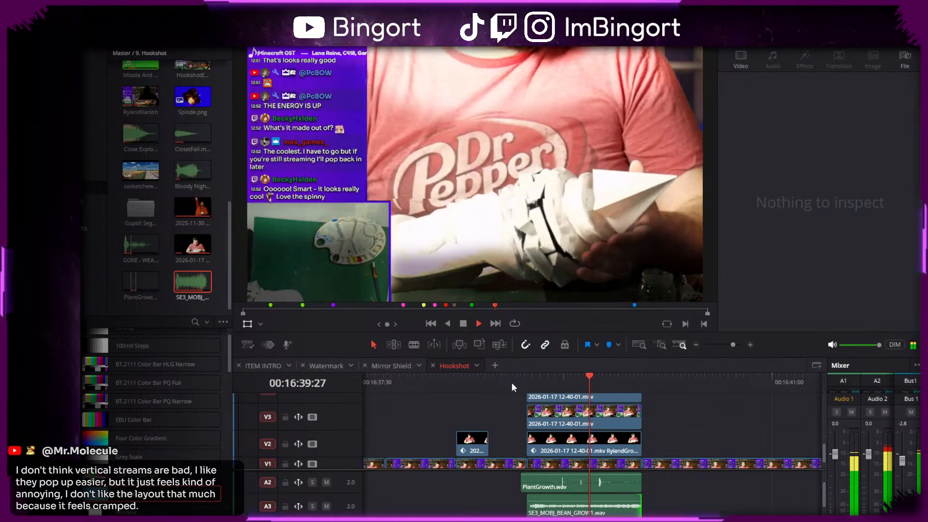
key("space")
left_click(528, 383)
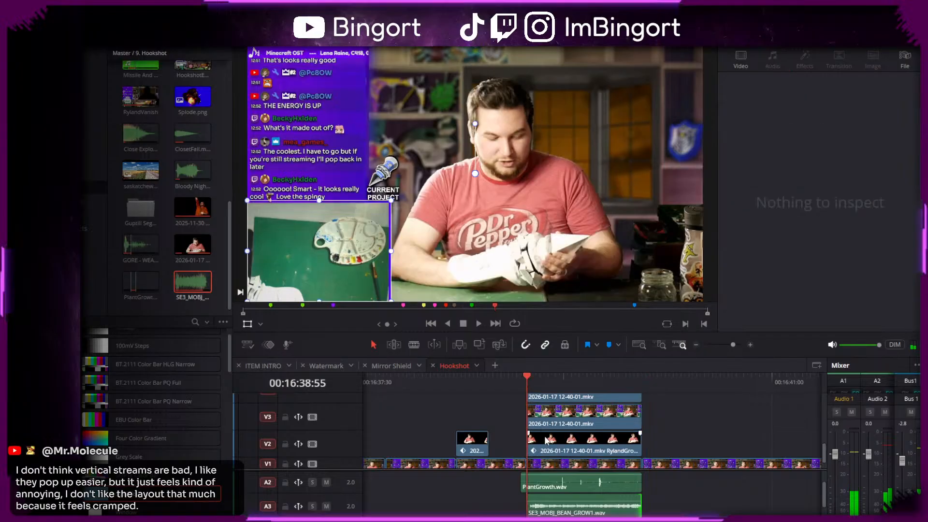
- Raise the SE3_MOBJ_BEAN_GROW1.wav clip's change speed in stages to 148.00, replaying the zoom shot between adjustments
left_click(581, 509)
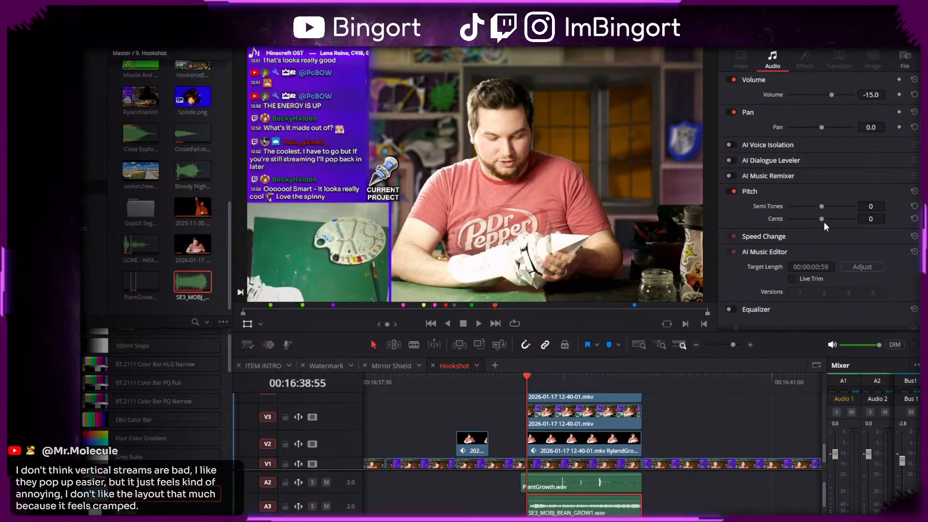
left_click(833, 235)
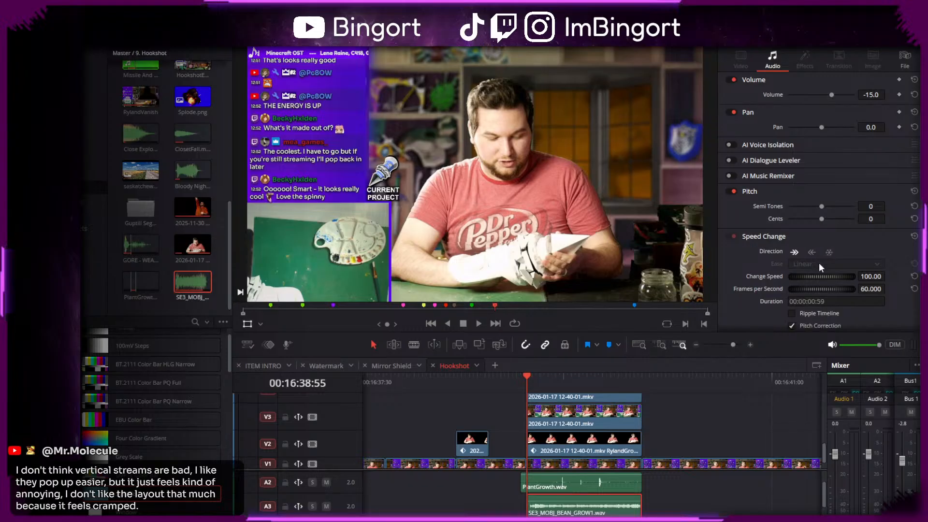
left_click_drag(871, 277, 880, 276)
key("space")
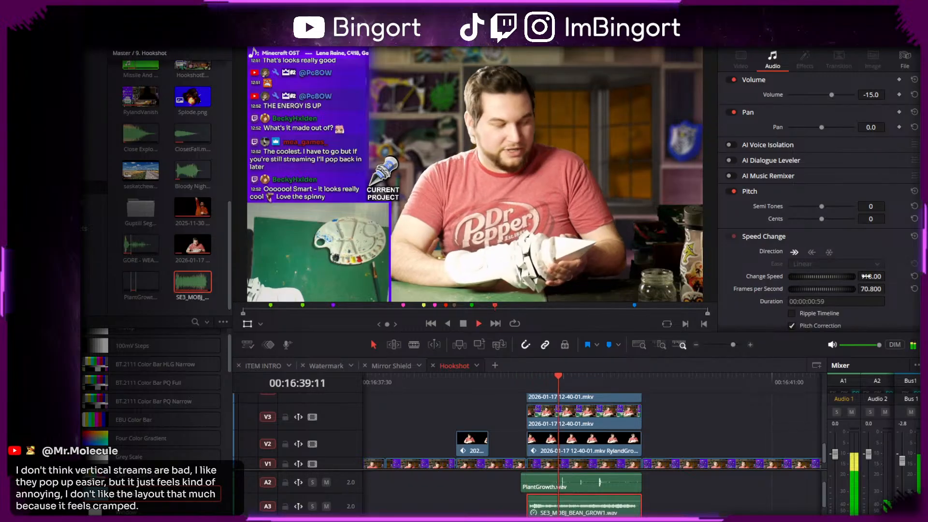
key("space")
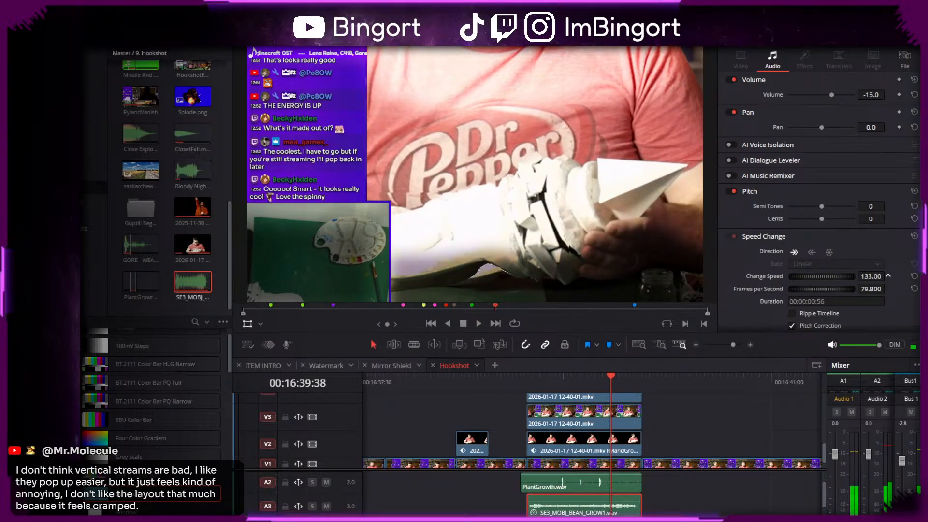
left_click_drag(872, 277, 886, 276)
left_click(524, 375)
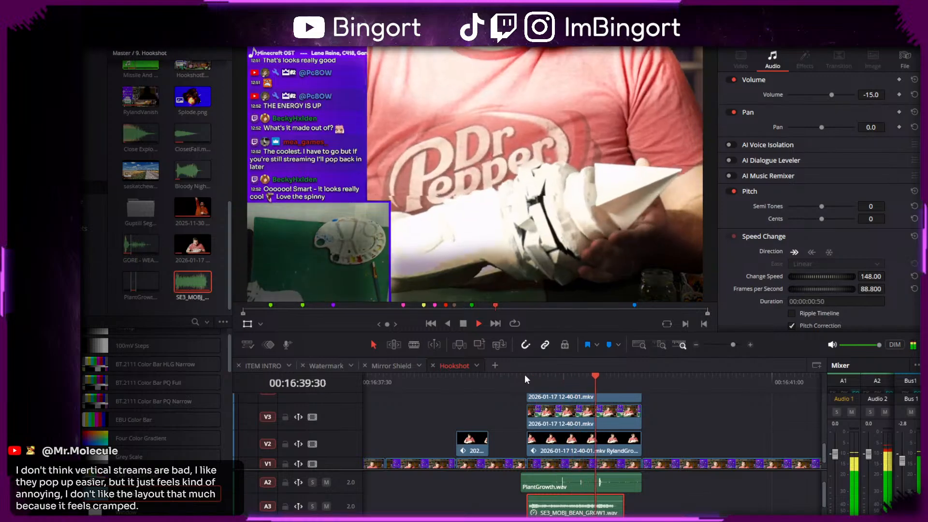
left_click(509, 376)
key("space")
key("space")
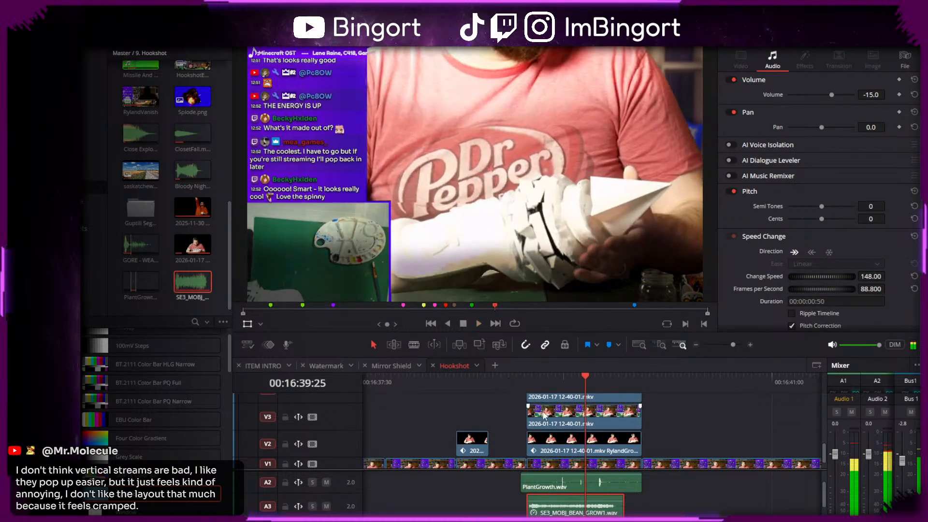
- Shift the SE3_MOBJ_BEAN_GROW1.wav clip slightly later on A3, just past the start of the zoom shot, and replay it
left_click_drag(546, 508, 550, 507)
left_click(525, 386)
key("space")
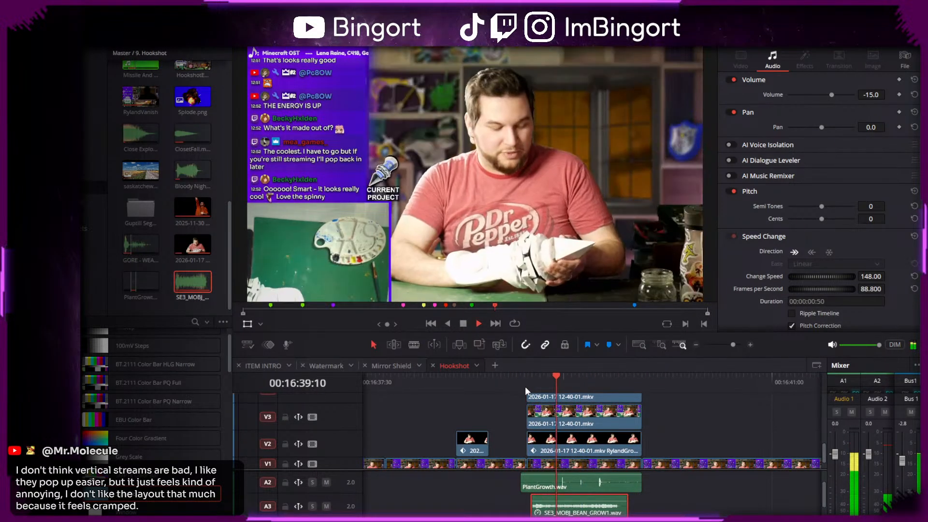
key("space")
- Set the SE3_MOBJ_BEAN_GROW1.wav clip's change speed to 160.00 and replay the zoom shot
left_click_drag(820, 277, 829, 277)
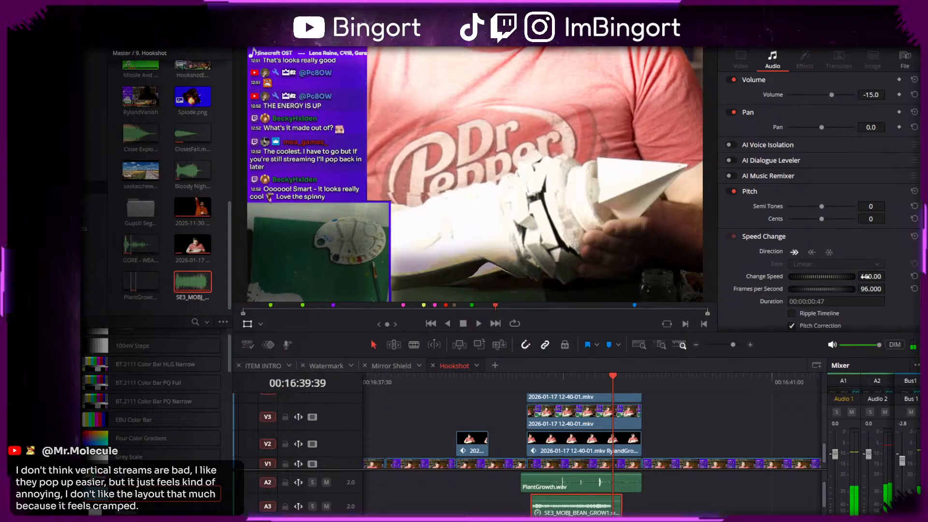
left_click(531, 384)
key("space")
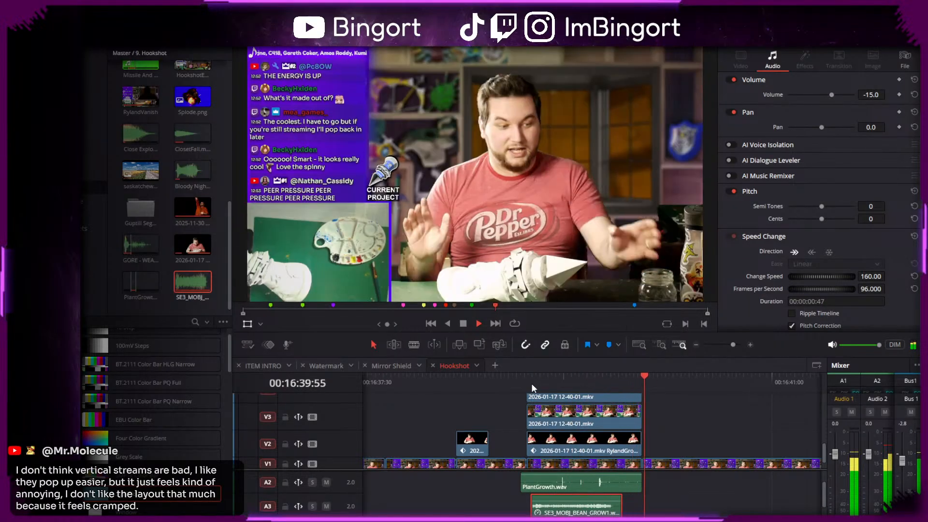
key("space")
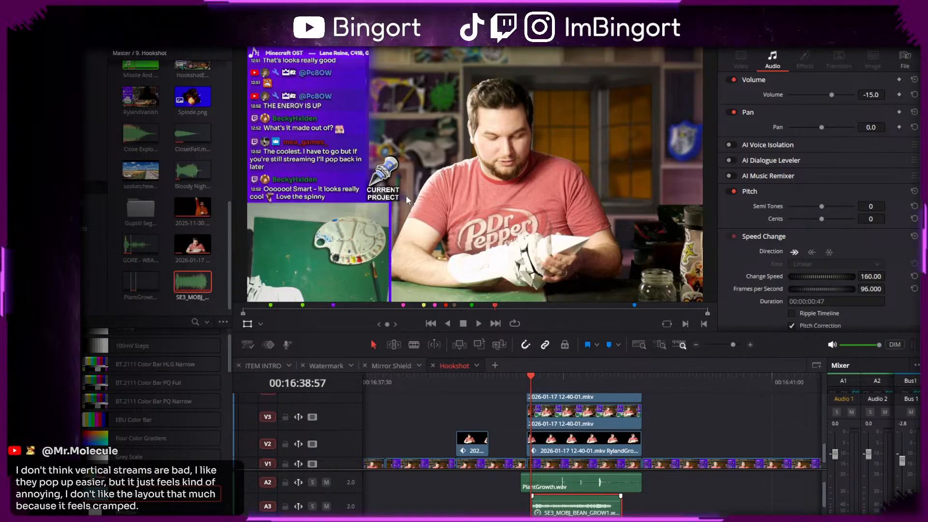
- Replay the zoom shot several times from before its start to judge the sped-up growth sound against the picture
left_click(675, 500)
scroll(708, 411, "down", 2)
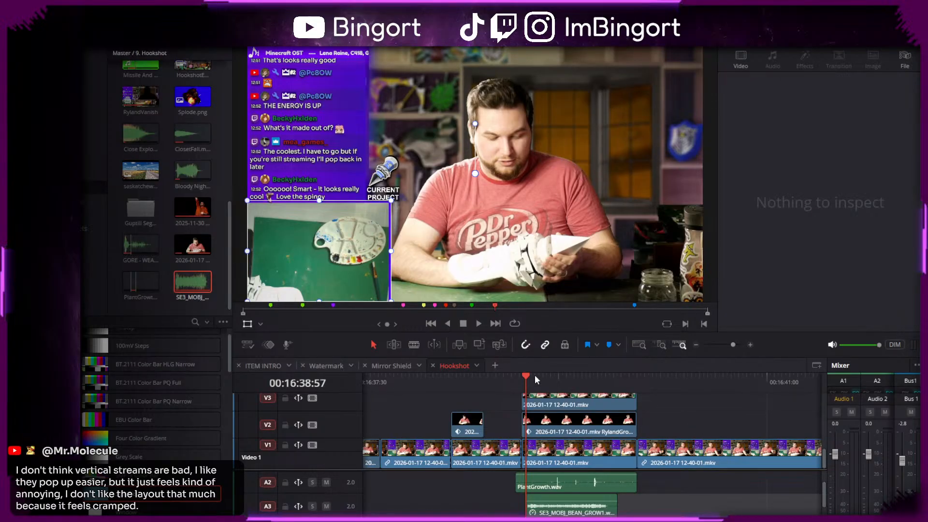
left_click(517, 382)
left_click_drag(517, 382, 436, 384)
key("space")
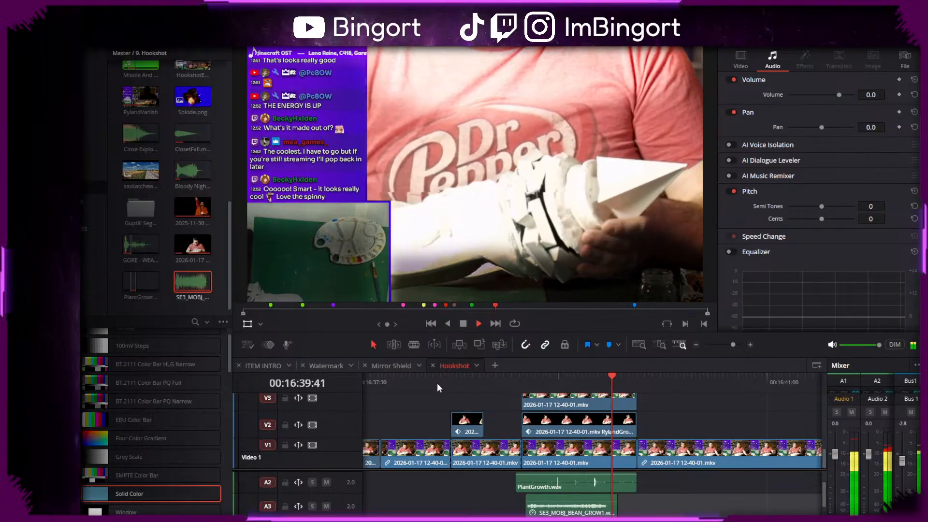
key("space")
left_click(547, 507)
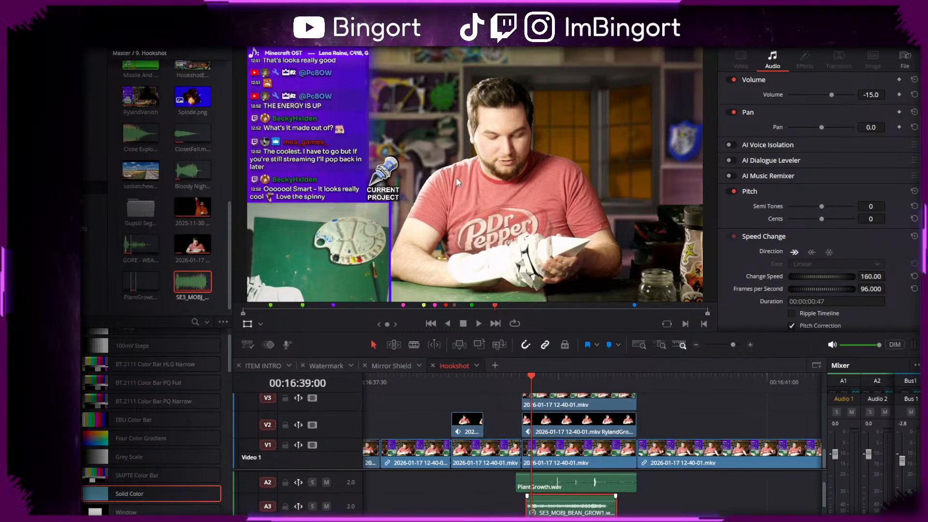
key("space")
key("space")
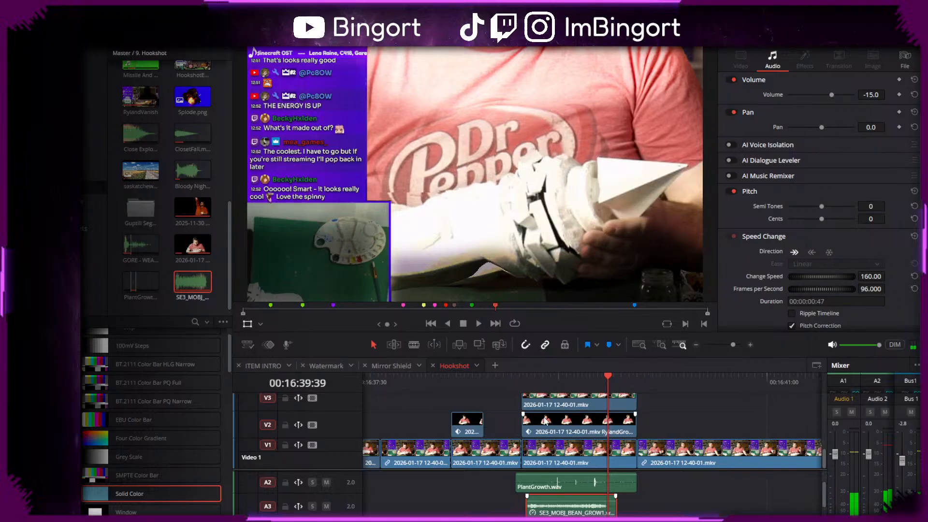
left_click(515, 382)
key("space")
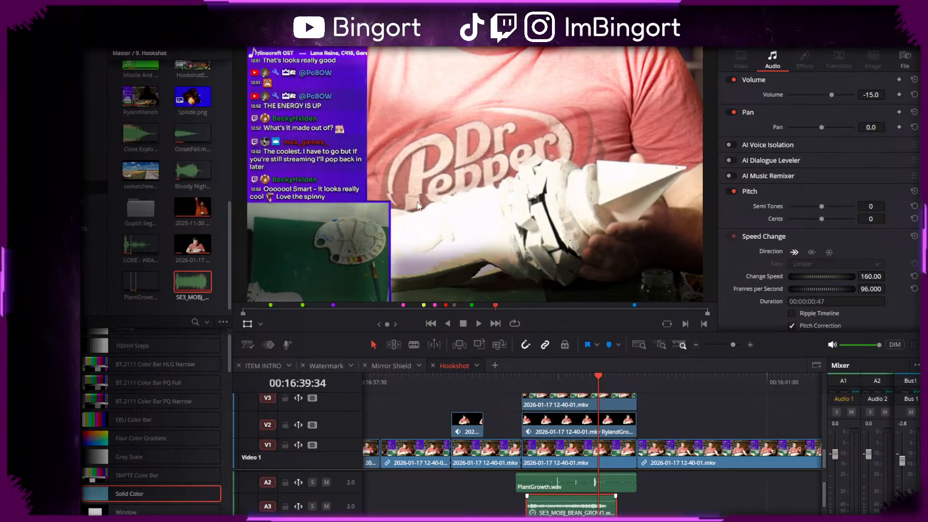
- Turn off pitch correction for the SE3_MOBJ_BEAN_GROW1.wav clip and replay parts of the zoom shot
scroll(417, 491, "down", 1)
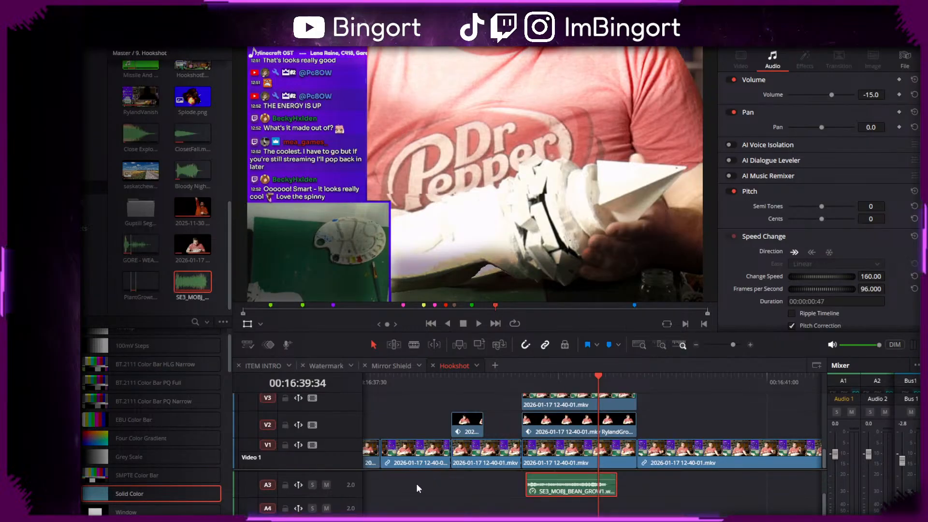
left_click(527, 384)
key("space")
left_click_drag(526, 383, 579, 376)
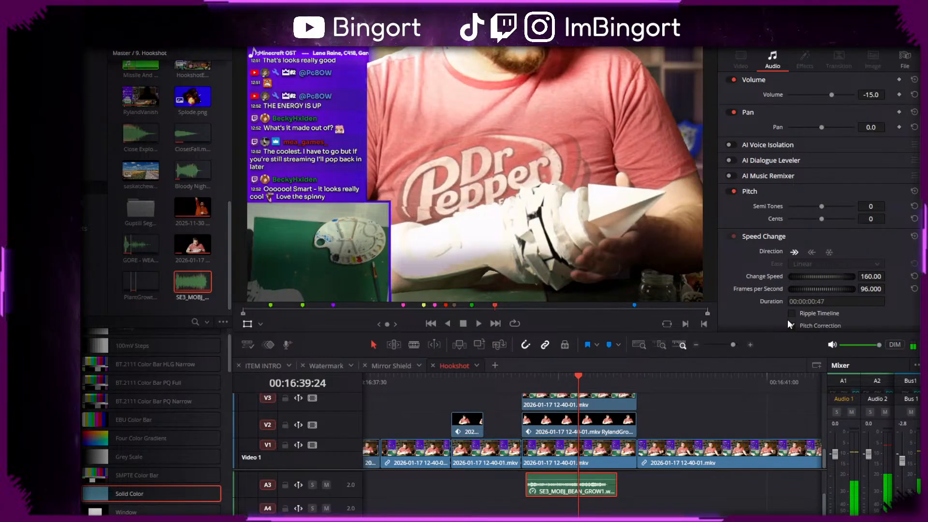
left_click(523, 375)
key("space")
left_click(541, 387)
left_click_drag(542, 388, 535, 386)
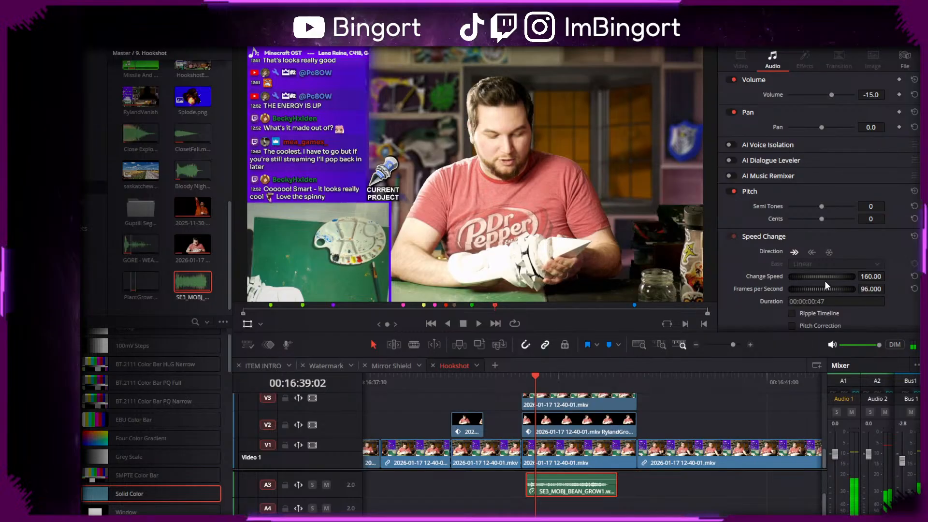
- Set the SE3_MOBJ_BEAN_GROW1.wav clip's change speed to 163.00 and replay it from the start of the zoom shot
left_click_drag(862, 277, 865, 277)
key("space")
left_click(530, 381)
scroll(561, 495, "up", 2)
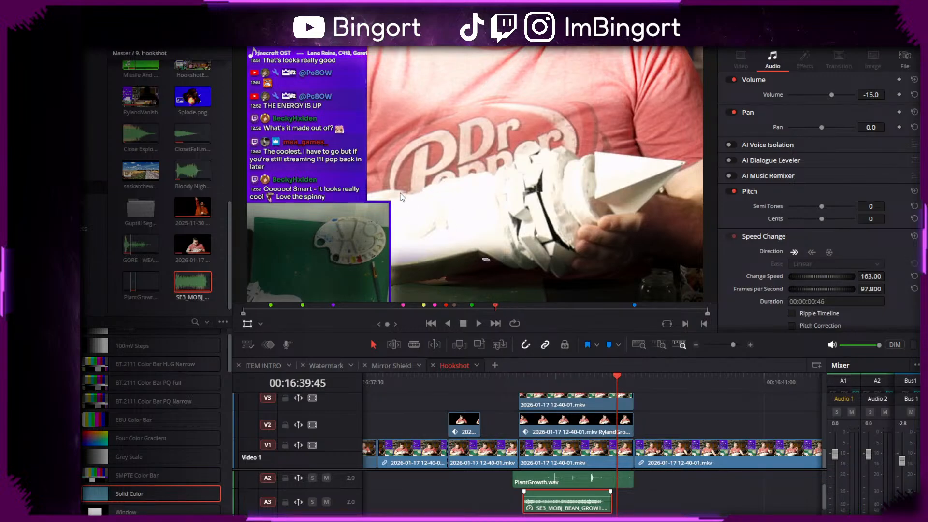
key("space")
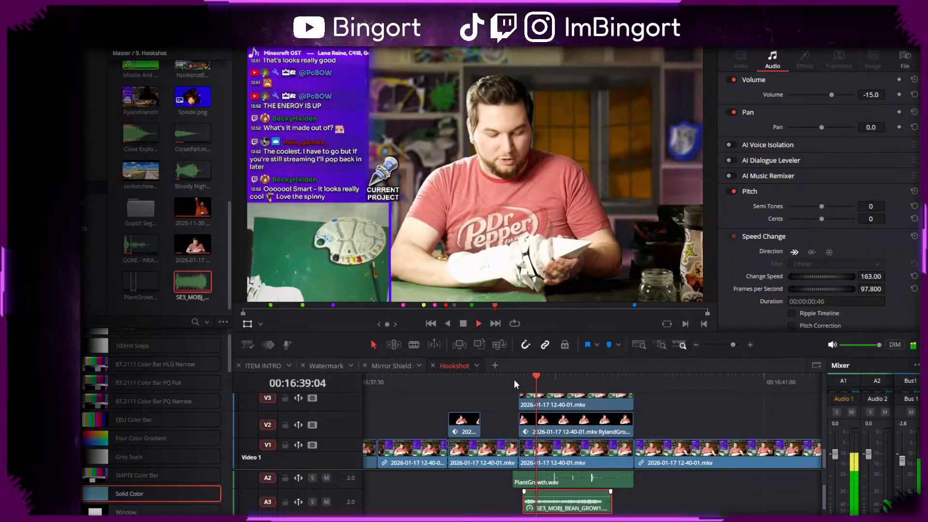
- Try the SE3_MOBJ_BEAN_GROW1.wav clip on A4 with a second copy on A3, and delete the A3 copy
scroll(643, 488, "down", 1)
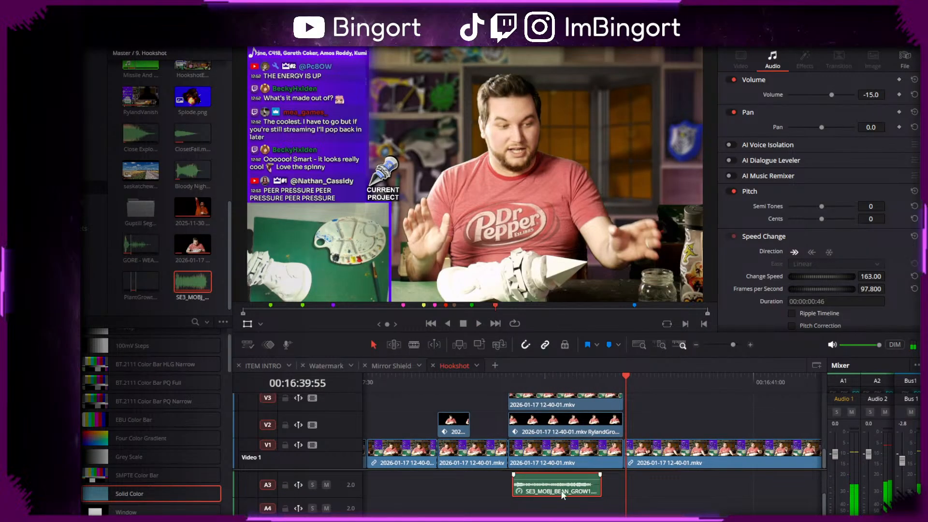
left_click(500, 382)
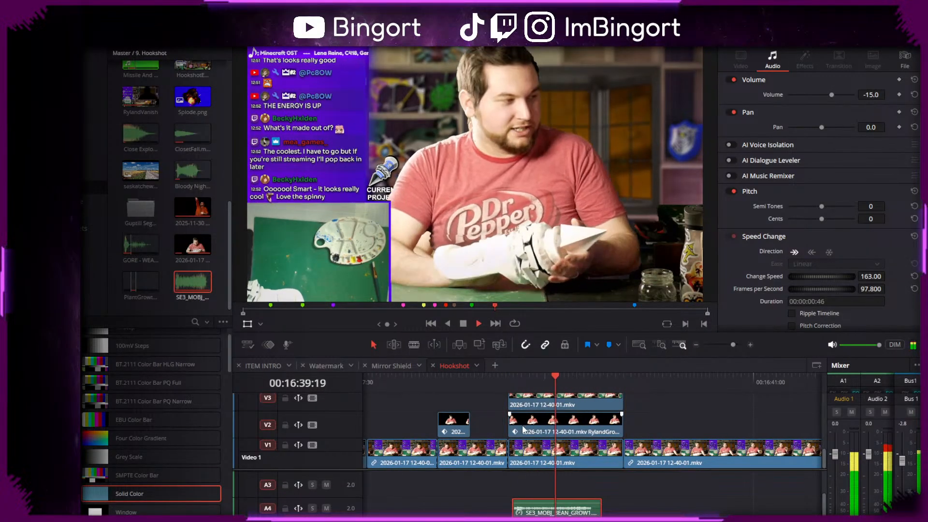
key("space")
scroll(574, 474, "right", 1)
left_click_drag(554, 508, 541, 490)
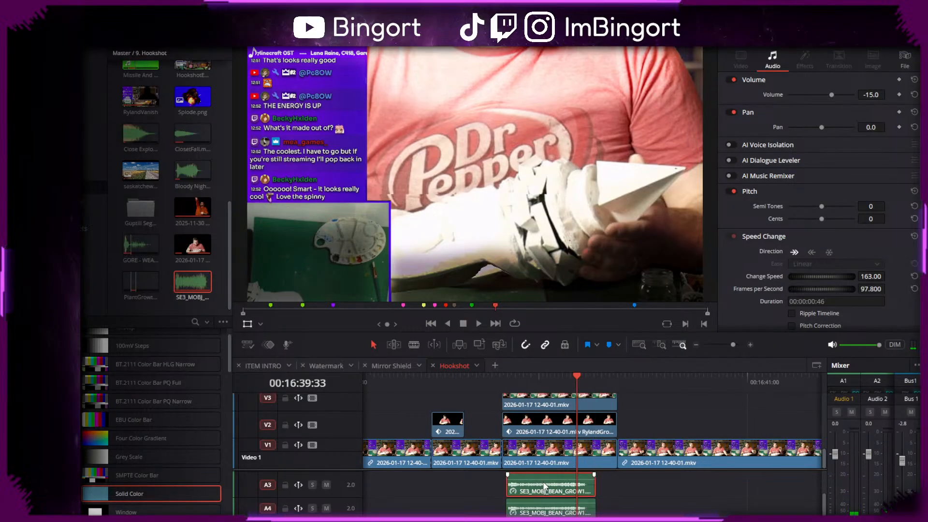
key("BackSpace")
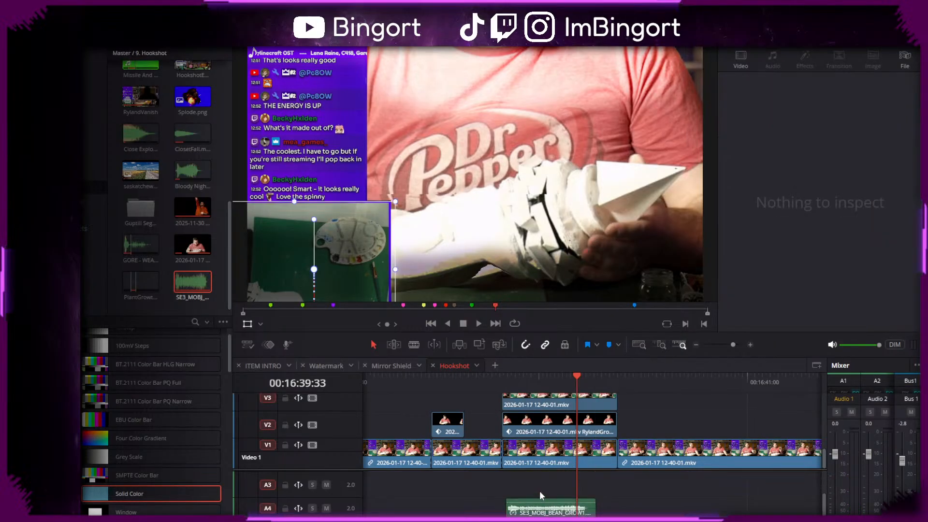
- Replay the zoom shot, set the SE3_MOBJ_BEAN_GROW1.wav clip's volume to -10.0, and move it from A4 to A3
left_click(492, 386)
key("space")
left_click(509, 383)
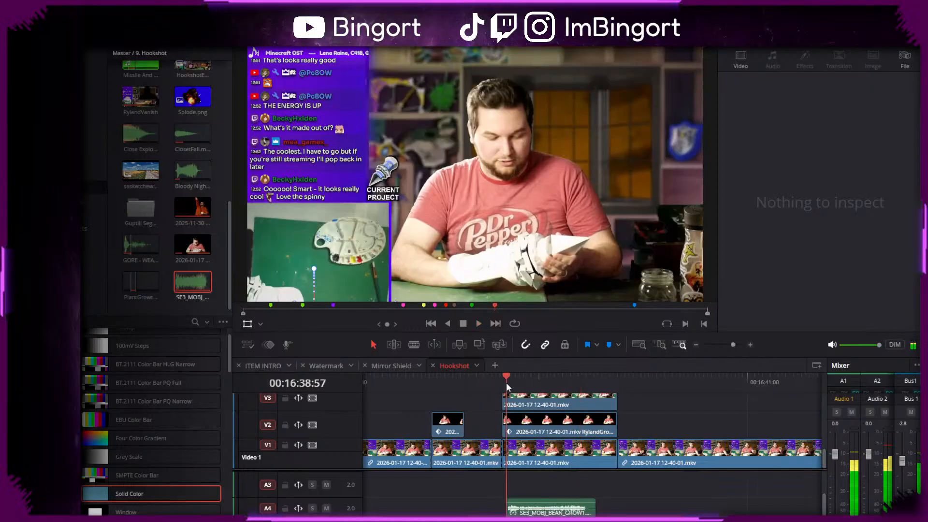
left_click(554, 503)
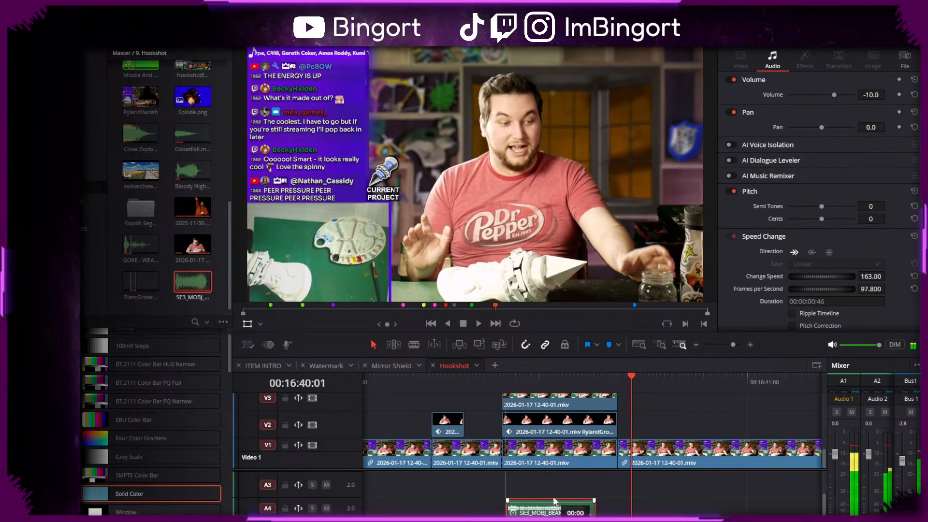
left_click_drag(554, 503, 554, 483)
- Add a short fade-in to the SE3_MOBJ_BEAN_GROW1.wav clip on A3 and replay the zoom shot
left_click(489, 378)
left_click(523, 380)
left_click_drag(523, 385, 519, 386)
left_click_drag(507, 475, 525, 476)
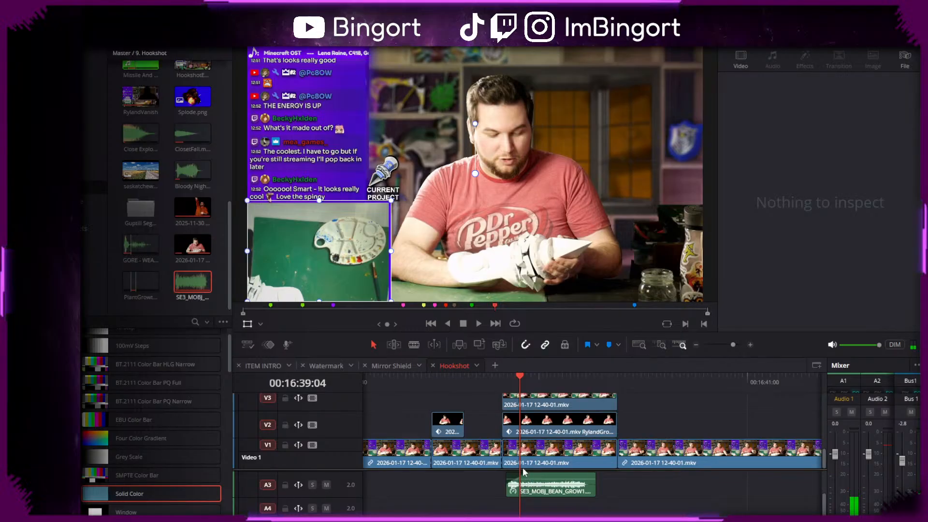
left_click(492, 377)
key("space")
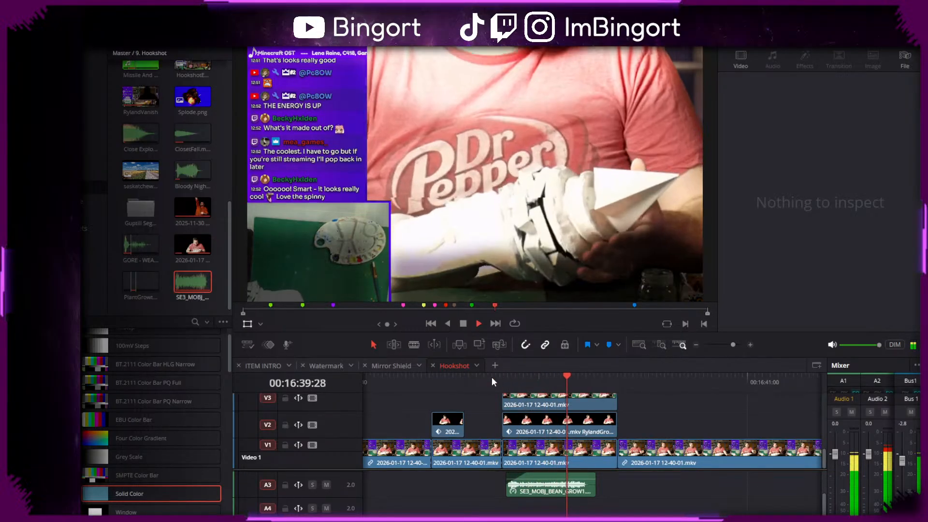
key("space")
left_click(424, 384)
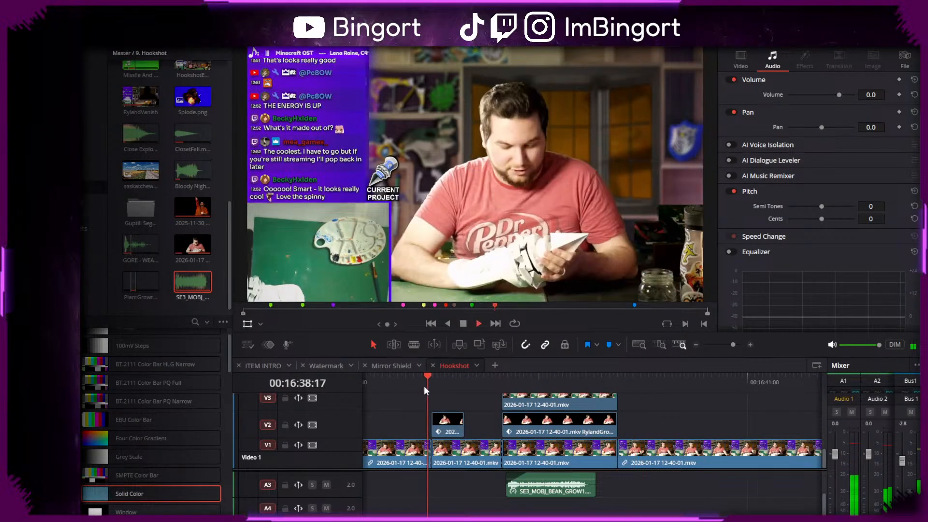
- Place a 14-frame copy of SE3_MOBJ_BEAN_GROW1.wav on A3 under the short V2 overlay before the zoom shot and fade out its end
key("space")
left_click_drag(519, 493, 444, 512)
left_click(517, 509)
left_click_drag(516, 509, 451, 485)
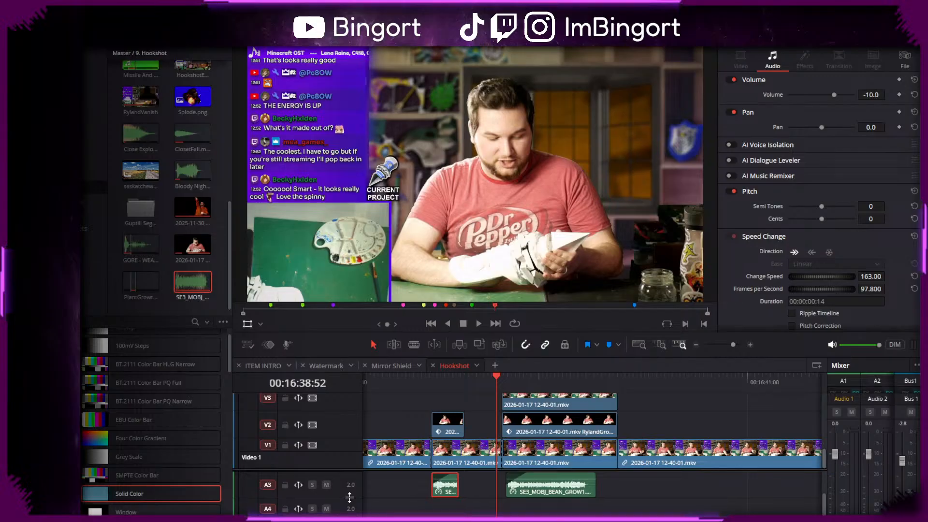
scroll(425, 483, "up", 2)
left_click_drag(468, 476, 464, 478)
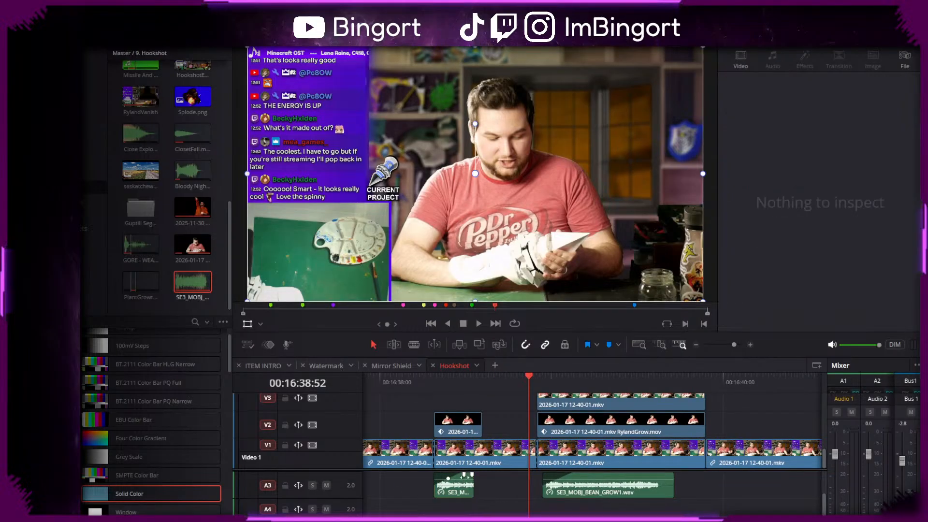
- Set the volume of the short SE3_MOBJ_BEAN_GROW1.wav copy to -15.0 and replay both growth sounds
left_click(440, 380)
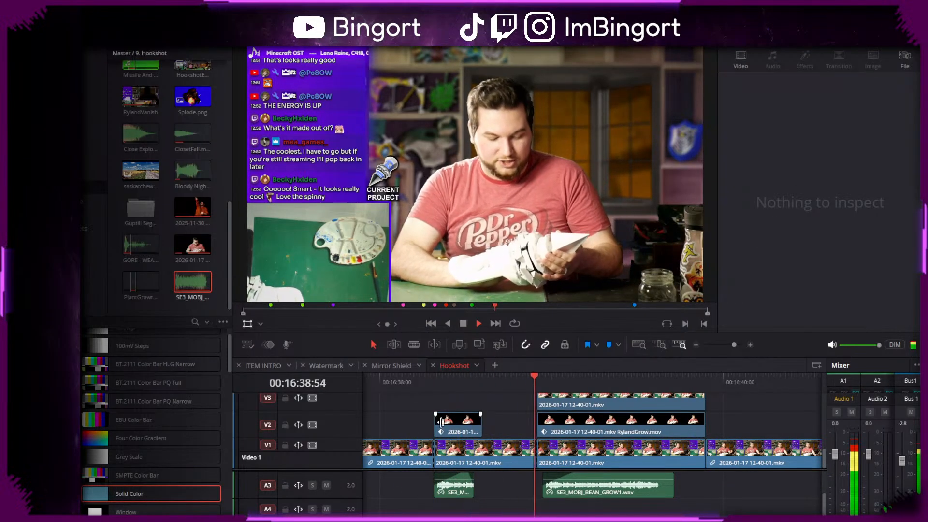
key("space")
left_click(464, 491)
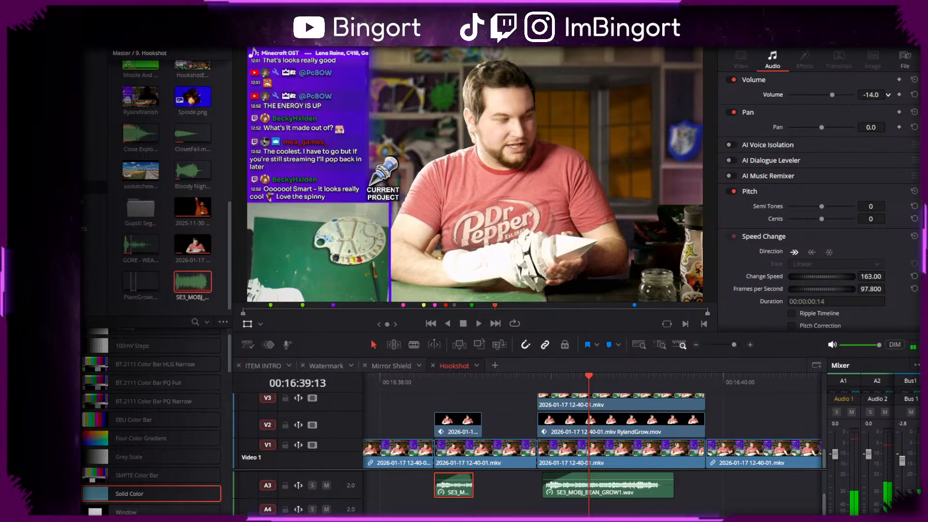
left_click(413, 382)
key("space")
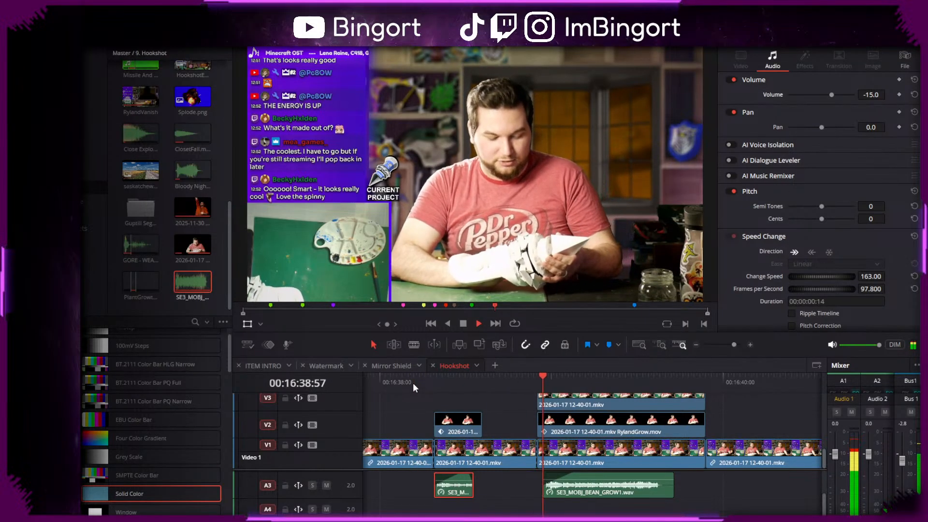
key("space")
scroll(581, 405, "right", 3)
scroll(600, 411, "down", 3)
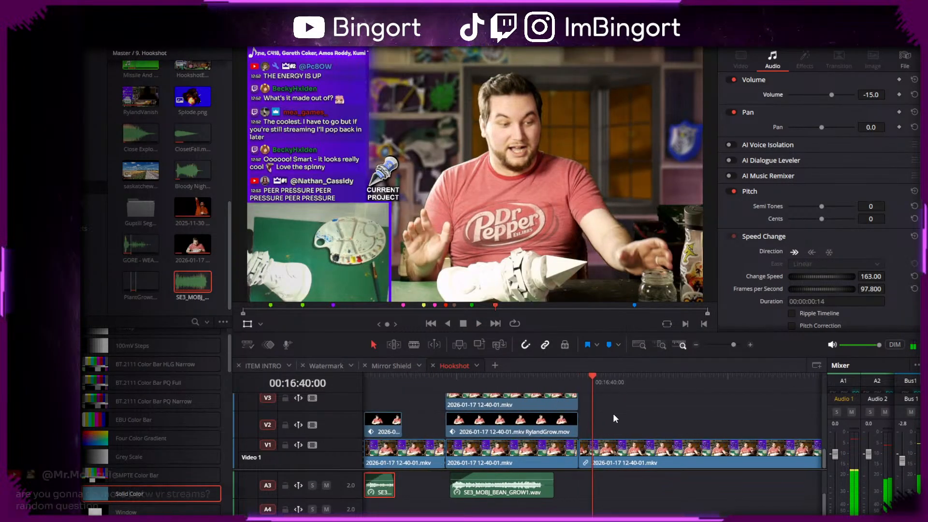
scroll(620, 415, "down", 2)
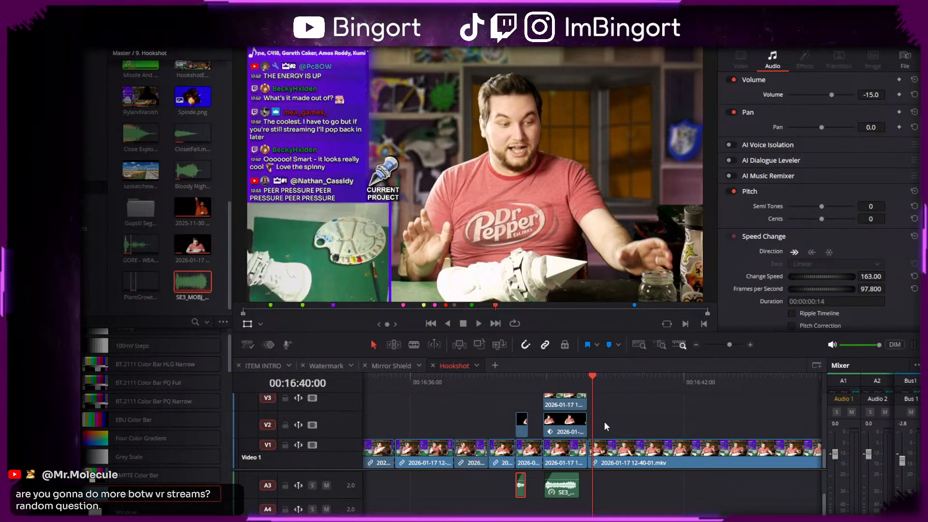
left_click(604, 421)
scroll(606, 421, "down", 3)
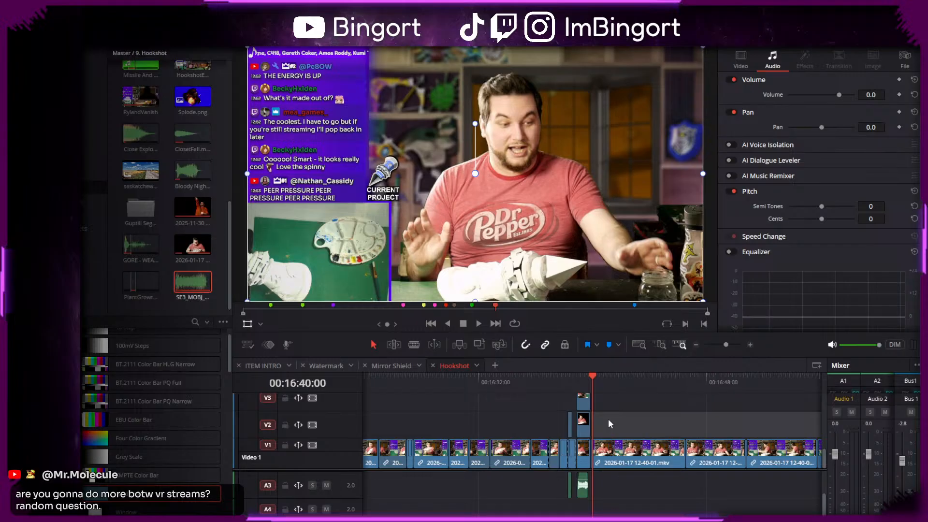
scroll(608, 419, "right", 2)
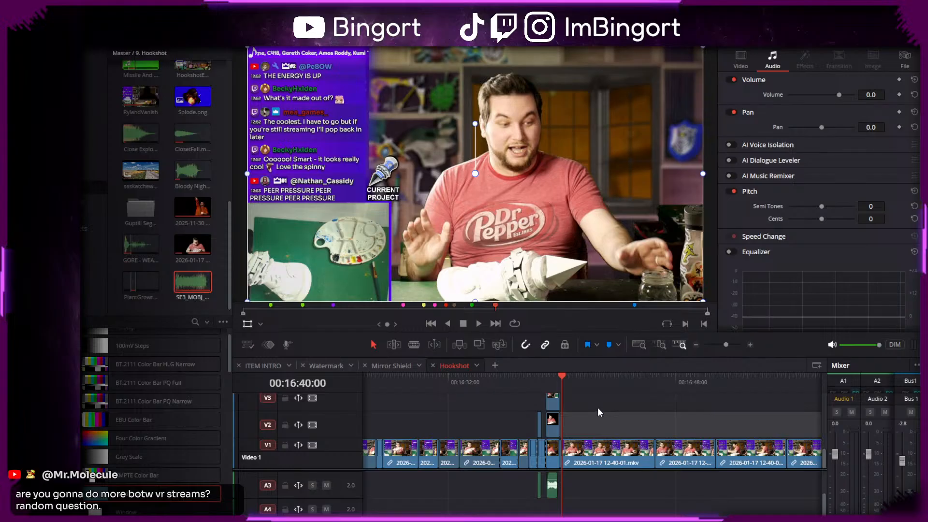
scroll(588, 413, "right", 5)
scroll(464, 493, "left", 1)
scroll(506, 486, "up", 2)
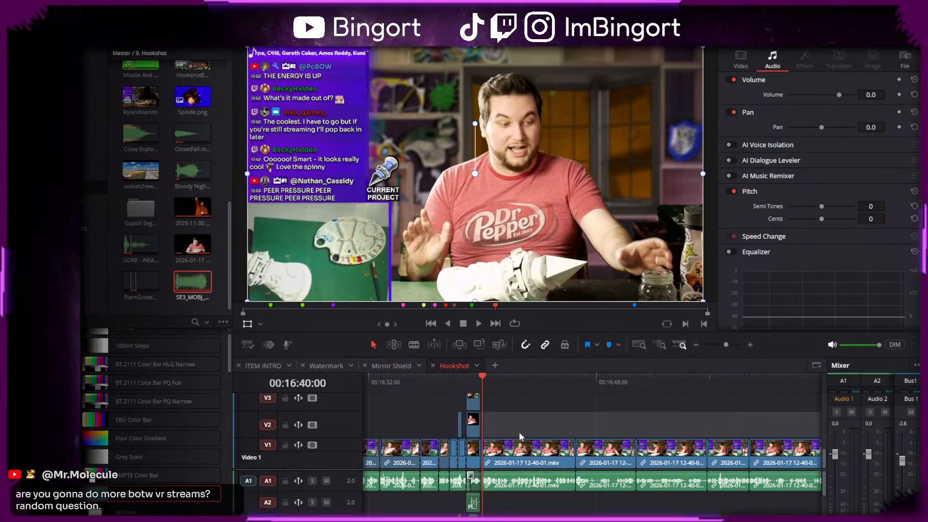
scroll(507, 418, "left", 2)
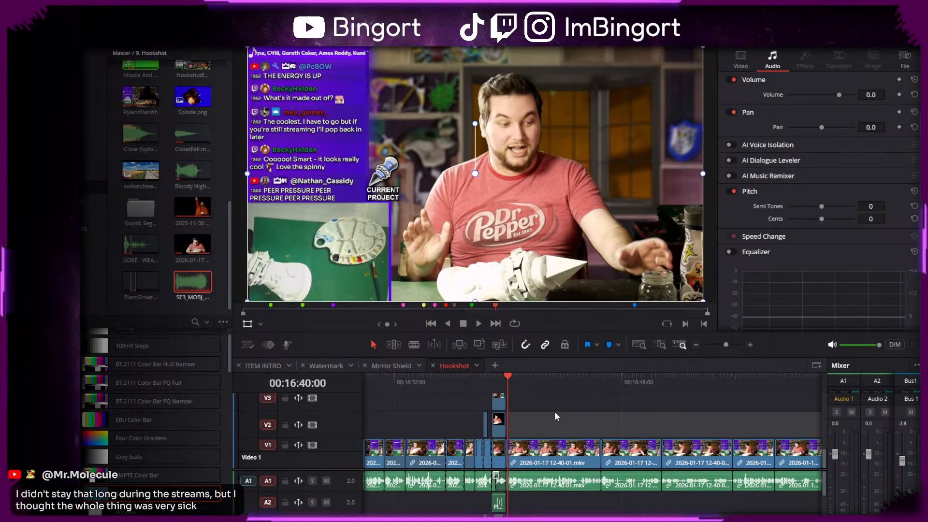
scroll(527, 425, "up", 5)
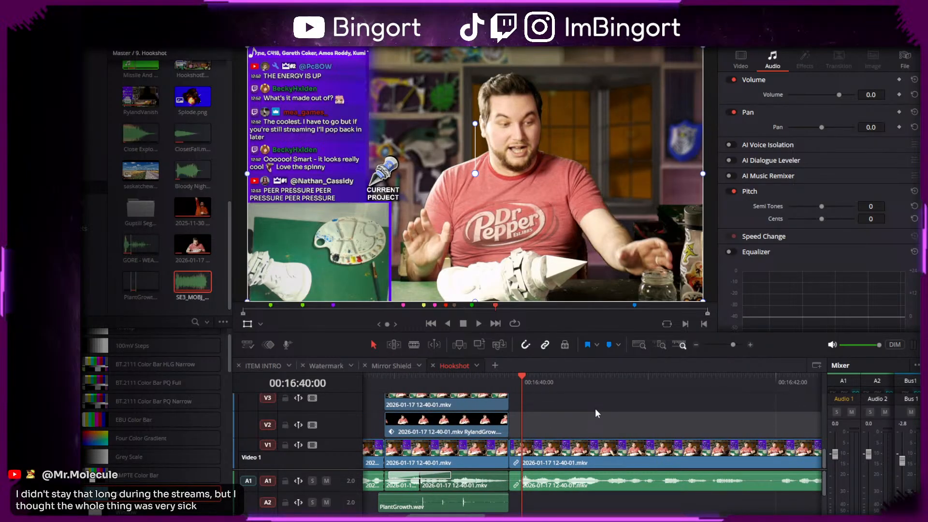
scroll(596, 413, "left", 1)
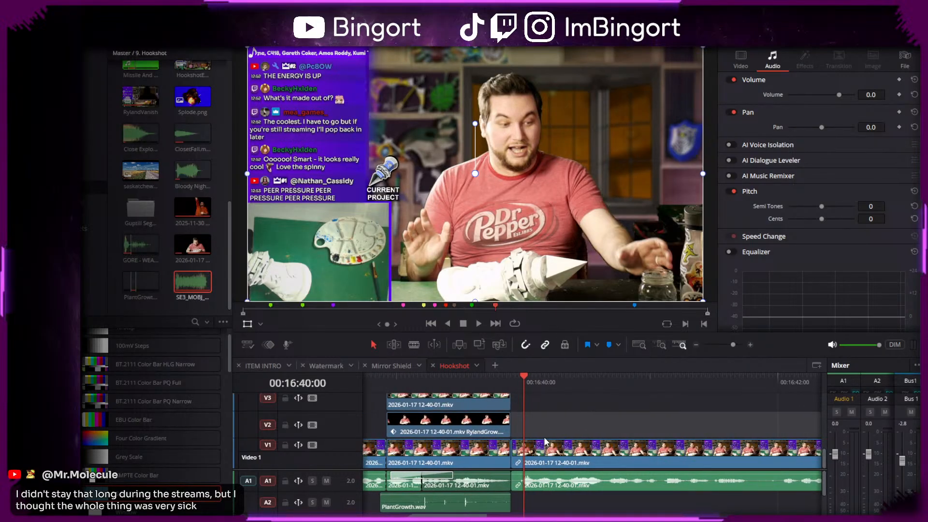
- Play the talking shot that follows the zoom shot from 00:16:39:54 to check its pacing, and replay its opening
left_click(509, 379)
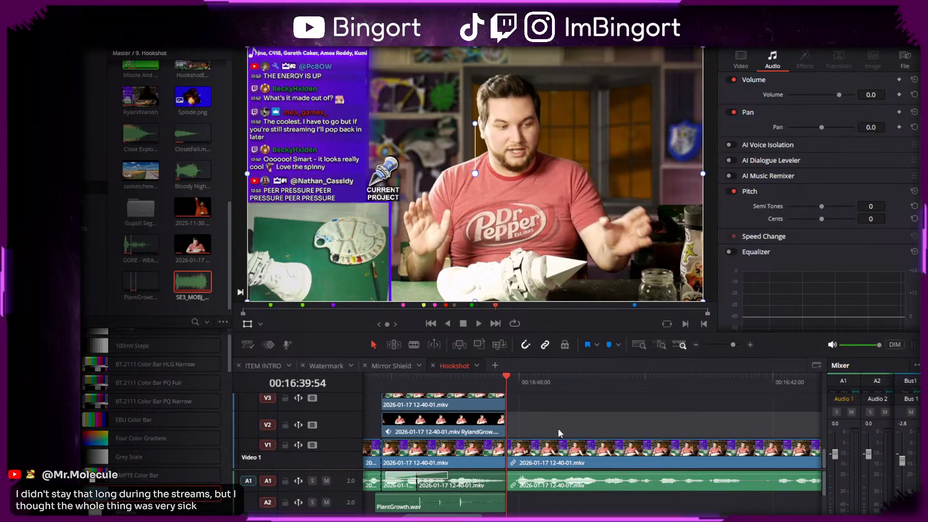
scroll(532, 421, "right", 3)
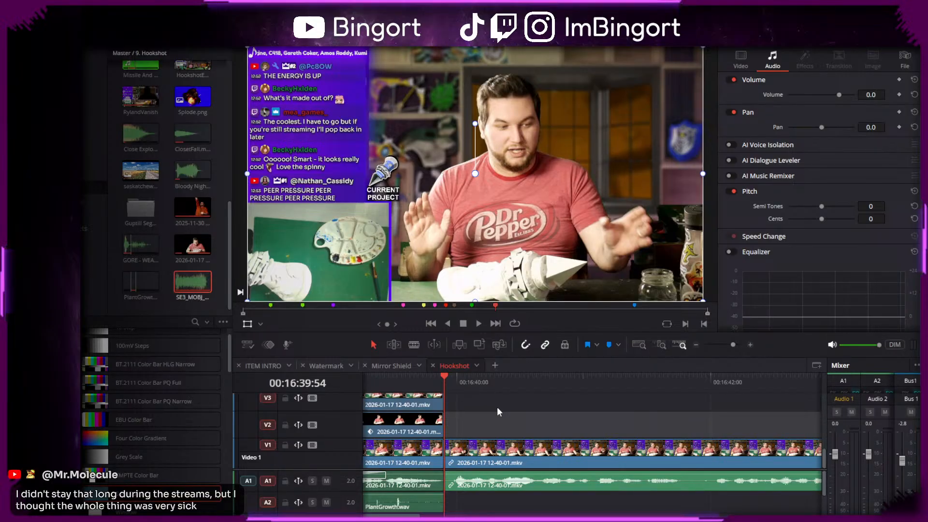
scroll(497, 407, "down", 5)
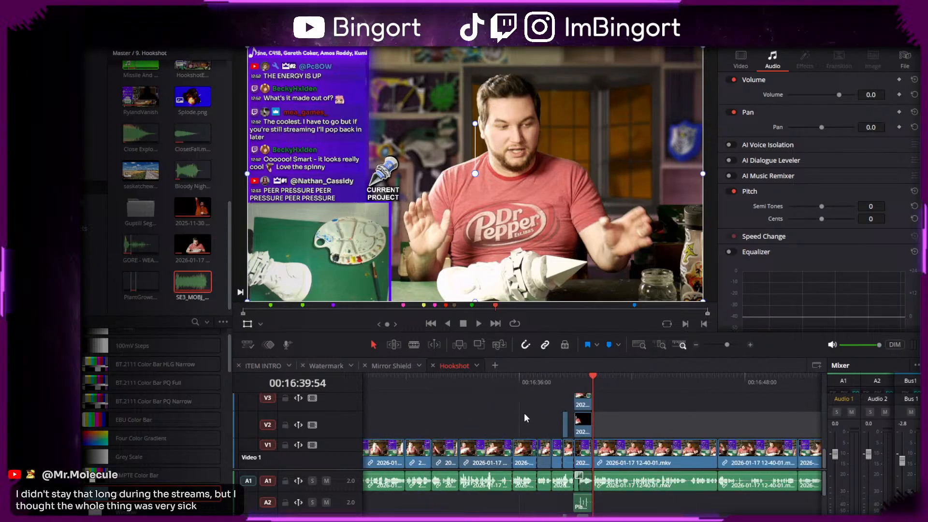
scroll(576, 427, "up", 3)
scroll(493, 418, "up", 2)
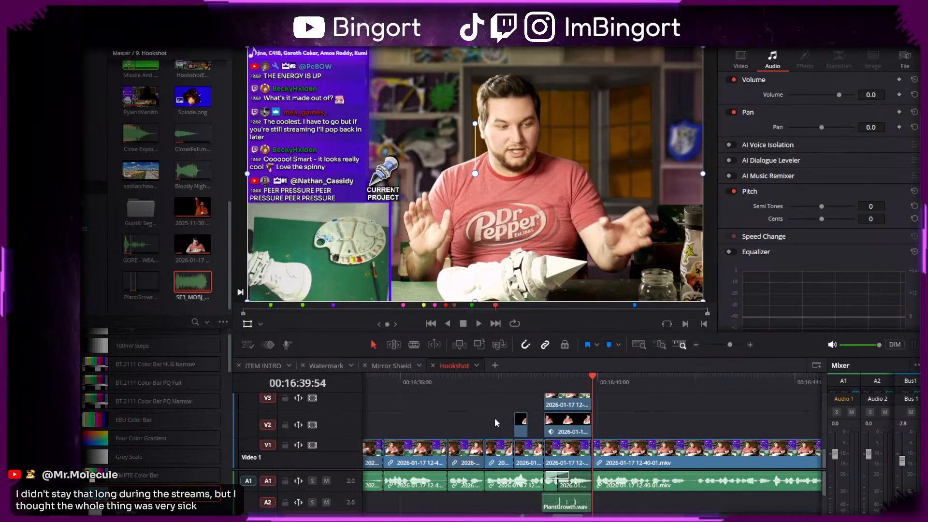
key("space")
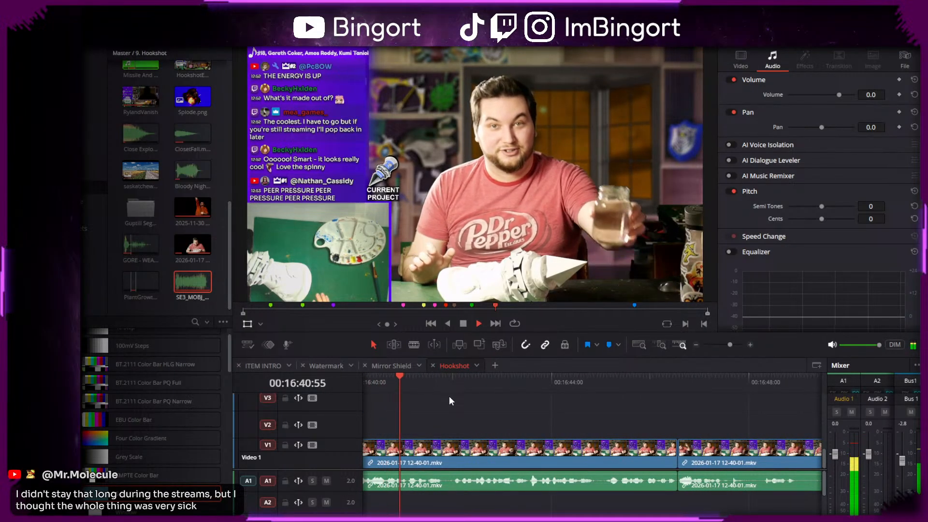
left_click_drag(499, 419, 506, 391)
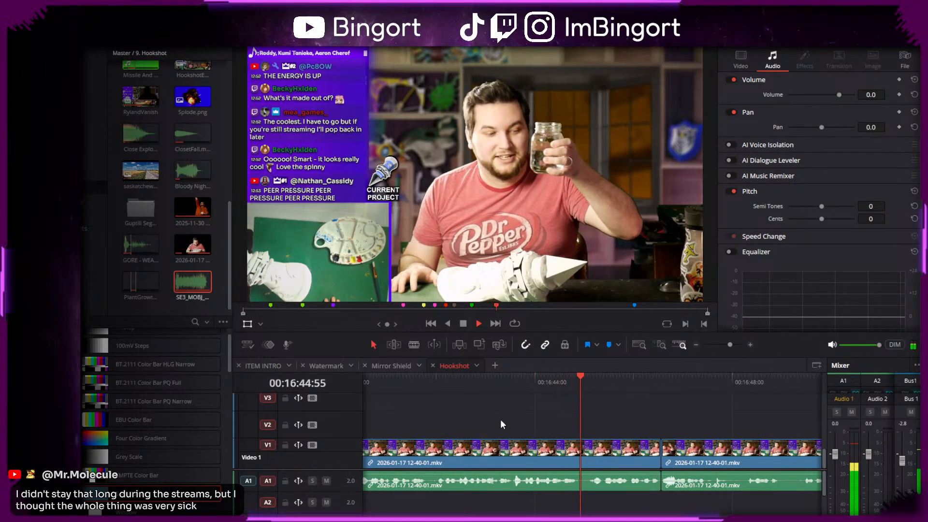
key("space")
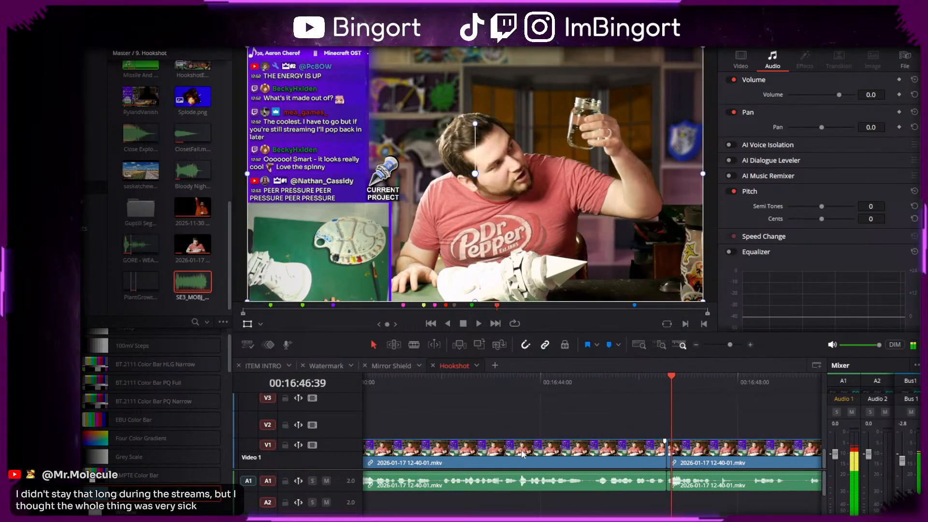
left_click_drag(515, 446, 582, 419)
left_click_drag(406, 384, 396, 384)
key("space")
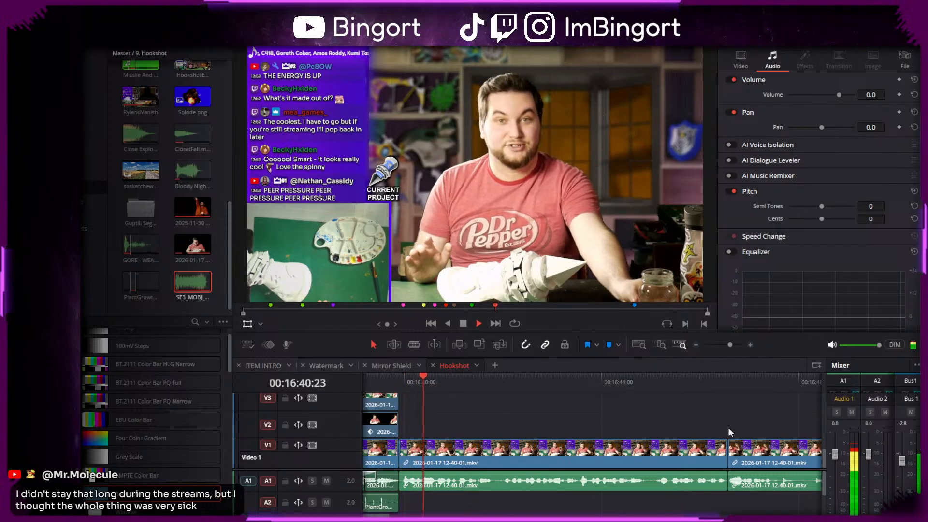
key("space")
- Cut a short piece out of the talking shot after the zoom, shortly before 00:16:42:00, close the gap, and replay the shot's opening
left_click_drag(427, 381, 545, 446)
key("b")
left_click(506, 457)
key("a")
left_click(499, 460)
key("Delete")
left_click(447, 383)
key("space")
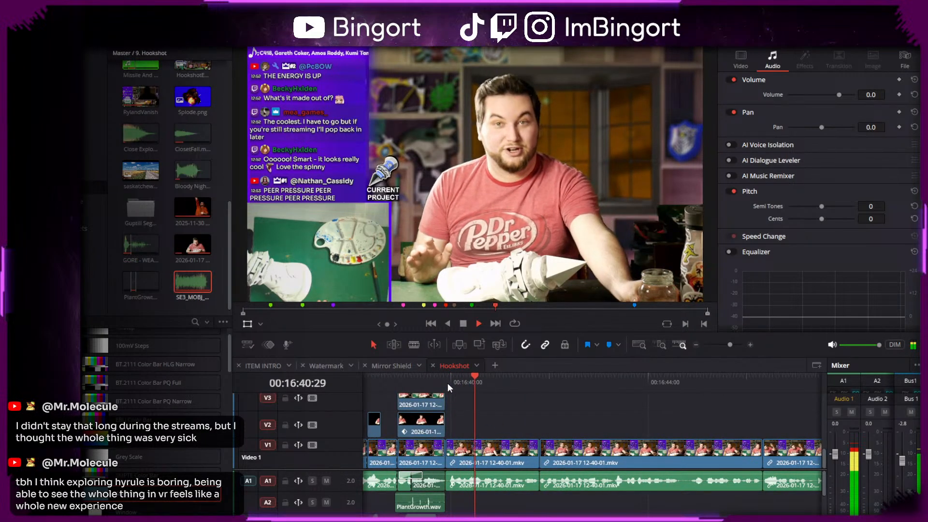
key("space")
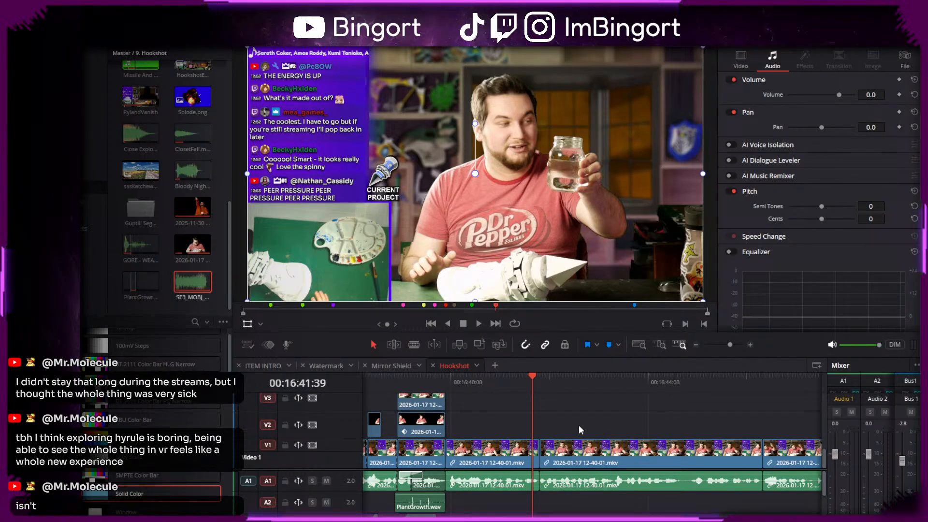
scroll(593, 423, "left", 2)
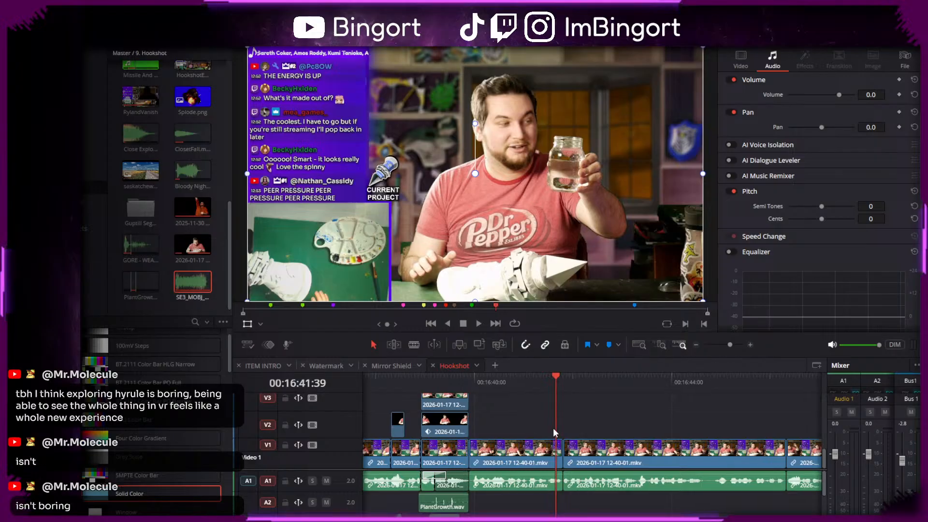
scroll(553, 428, "right", 2)
scroll(538, 418, "left", 3)
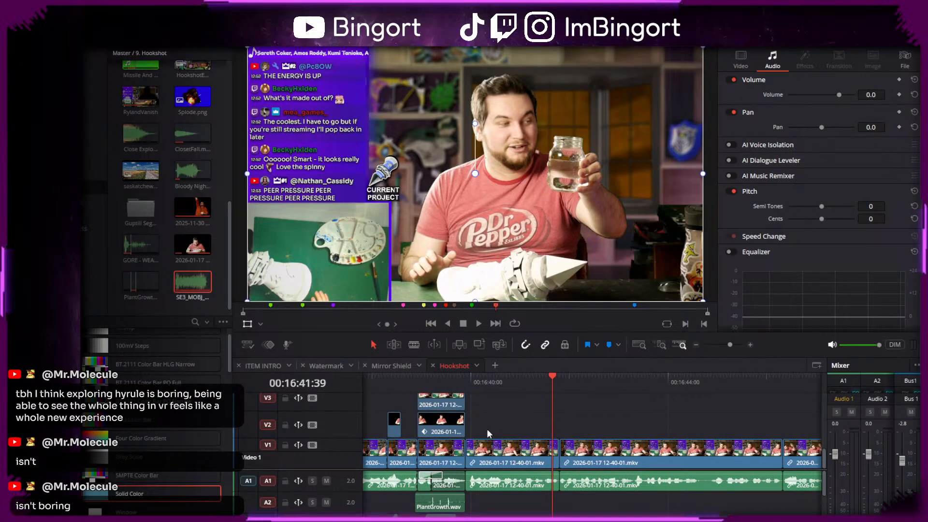
- Place the earlier pair of You Are An overlay clips on V2 and V3 above the talking shot, starting at 00:16:40:28, and play it back
left_click(478, 381)
key("space")
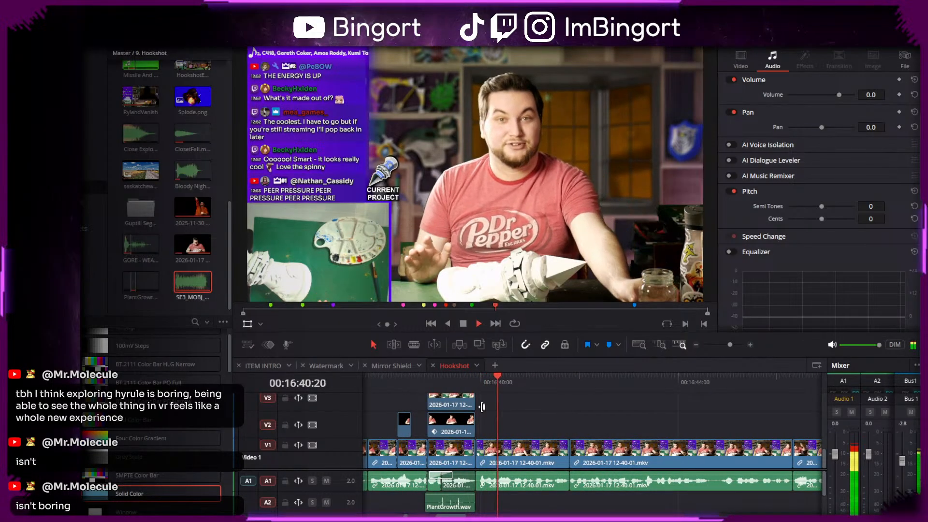
left_click(480, 382)
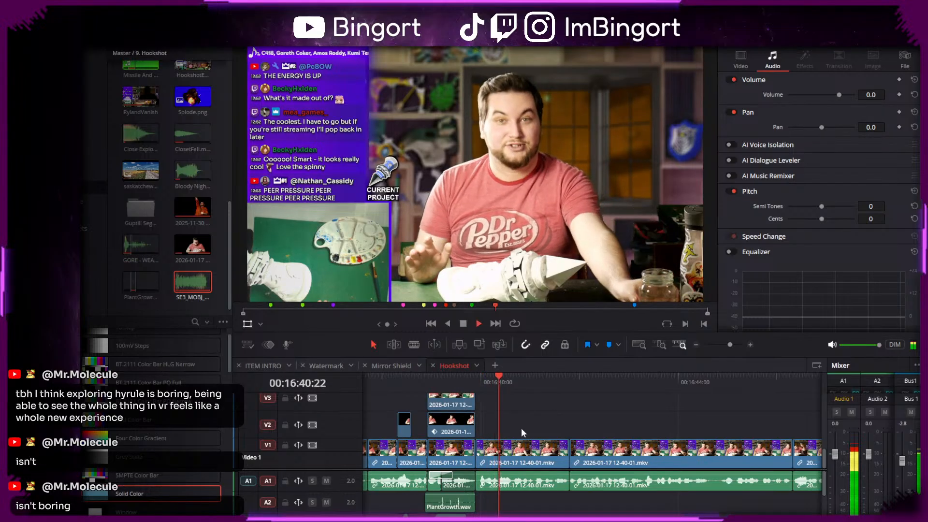
scroll(524, 428, "down", 4)
scroll(526, 428, "down", 1)
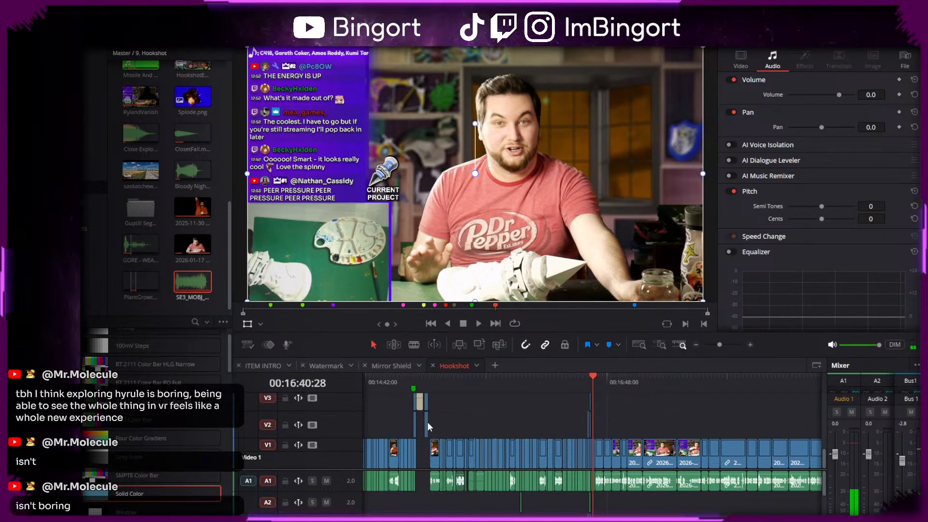
left_click(426, 400)
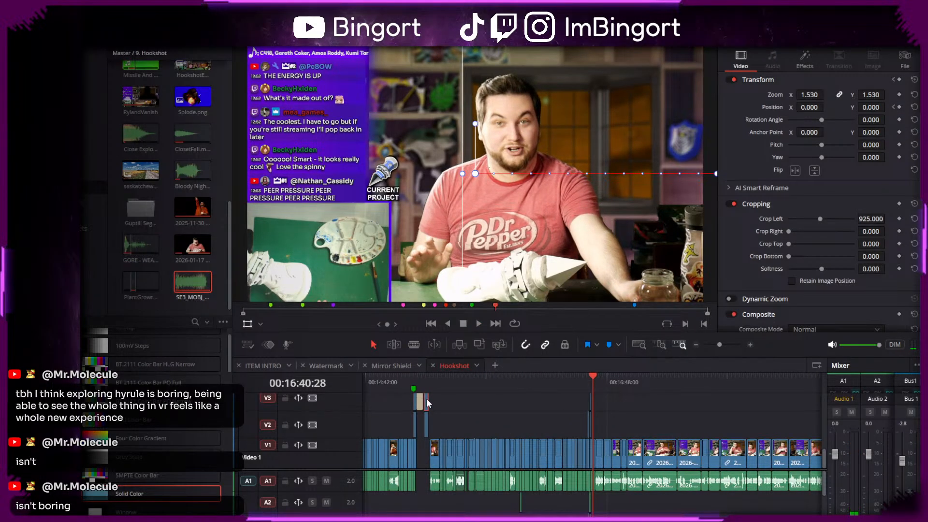
left_click_drag(428, 409, 597, 402)
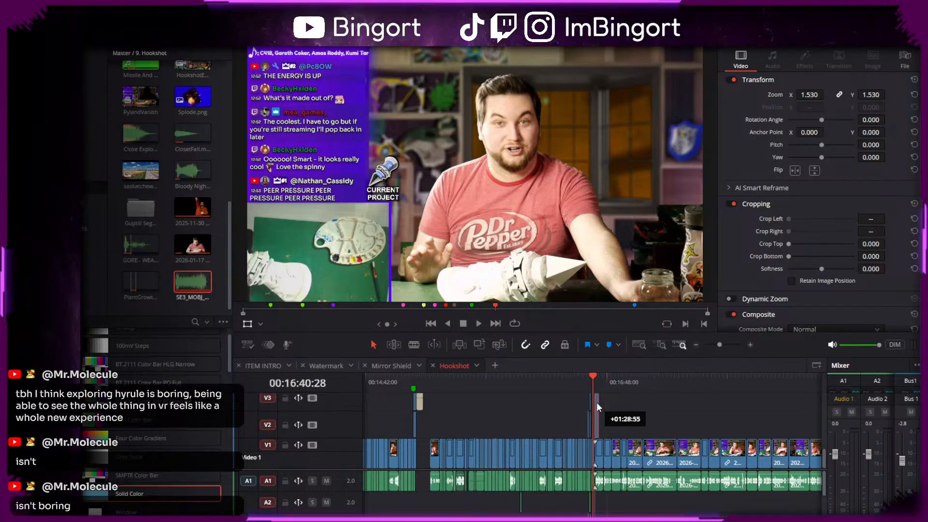
scroll(610, 413, "up", 2)
scroll(616, 424, "up", 3)
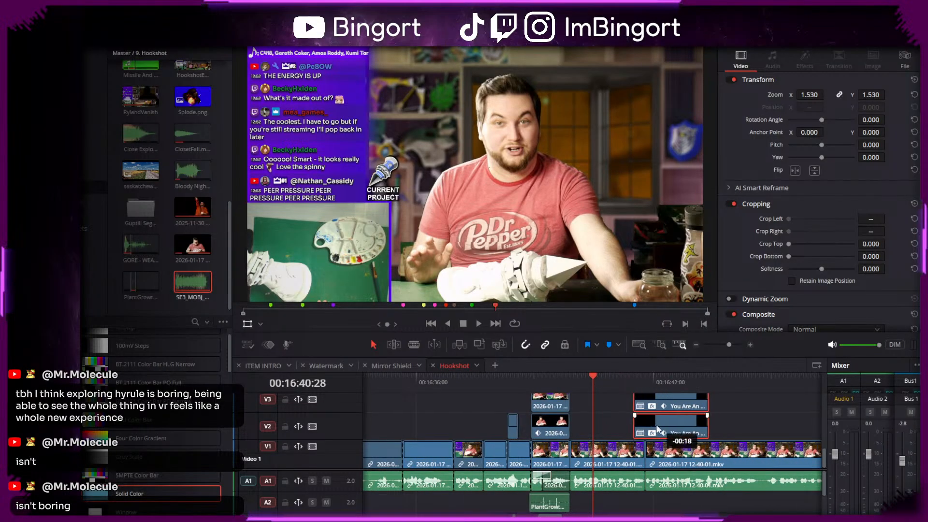
left_click(567, 375)
key("space")
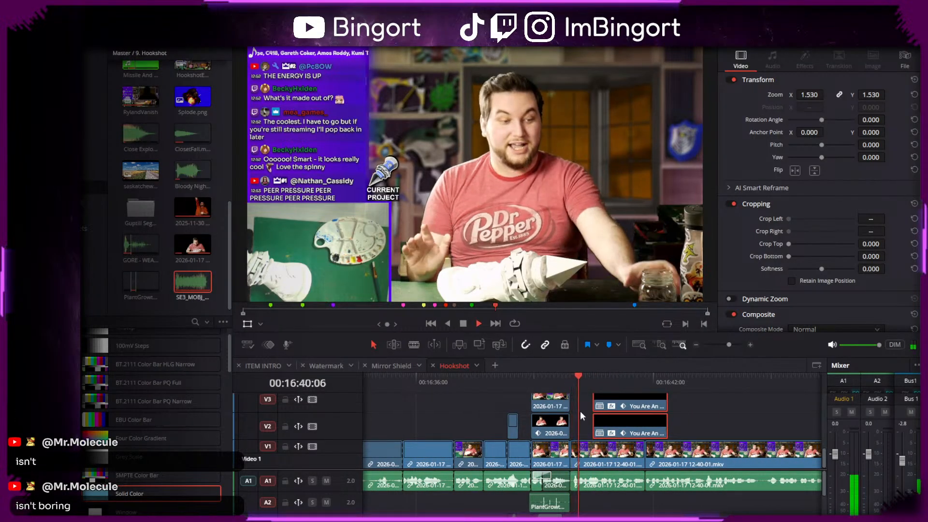
- Move the You Are An Awesome!! overlay pair on V2 and V3 about 15 frames earlier and replay the shot's opening
scroll(582, 413, "up", 2)
key("space")
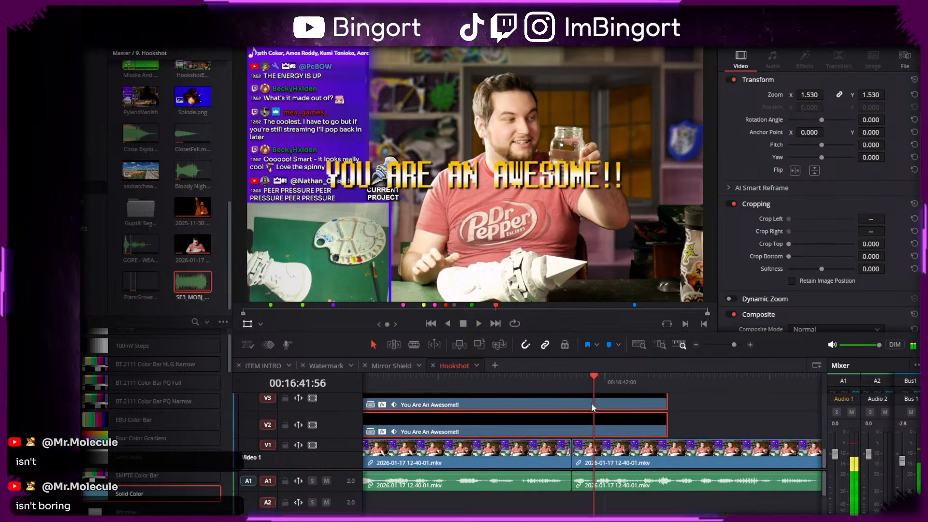
scroll(698, 417, "left", 3)
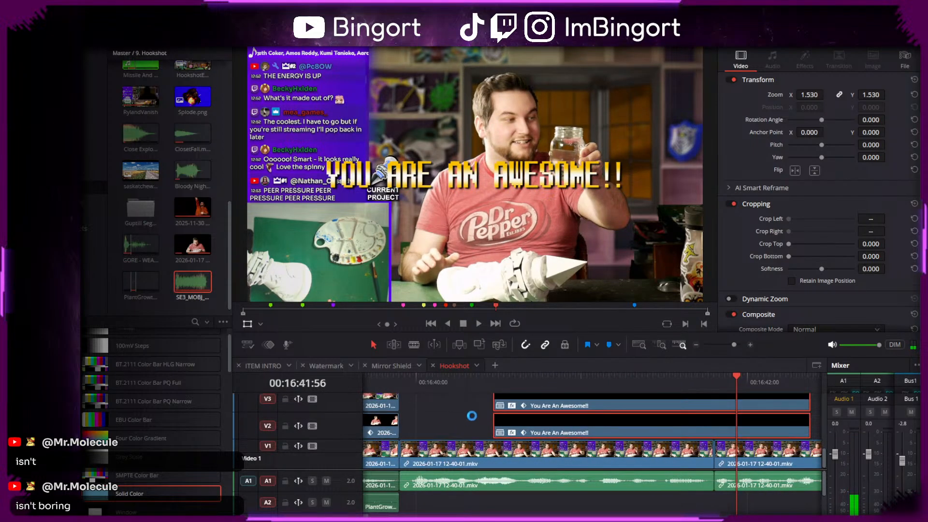
scroll(535, 425, "up", 1)
left_click_drag(536, 425, 494, 420)
left_click(408, 386)
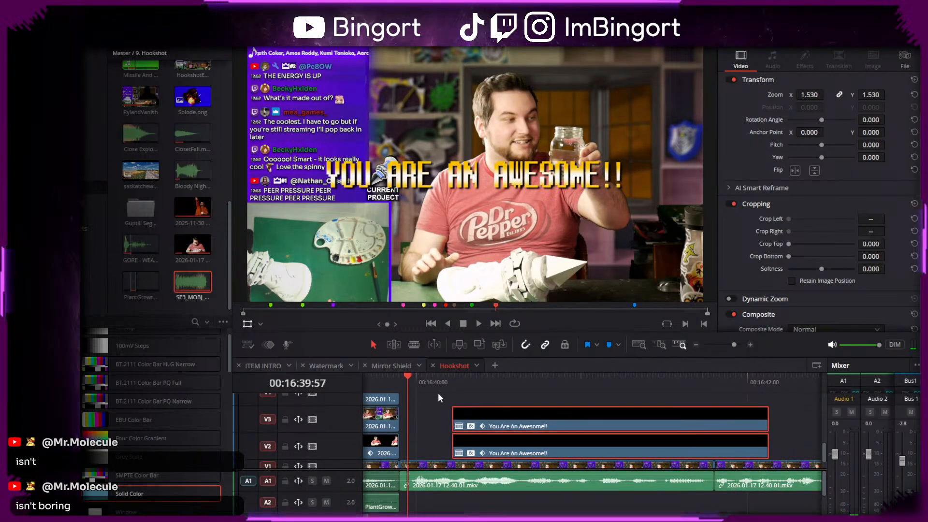
key("space")
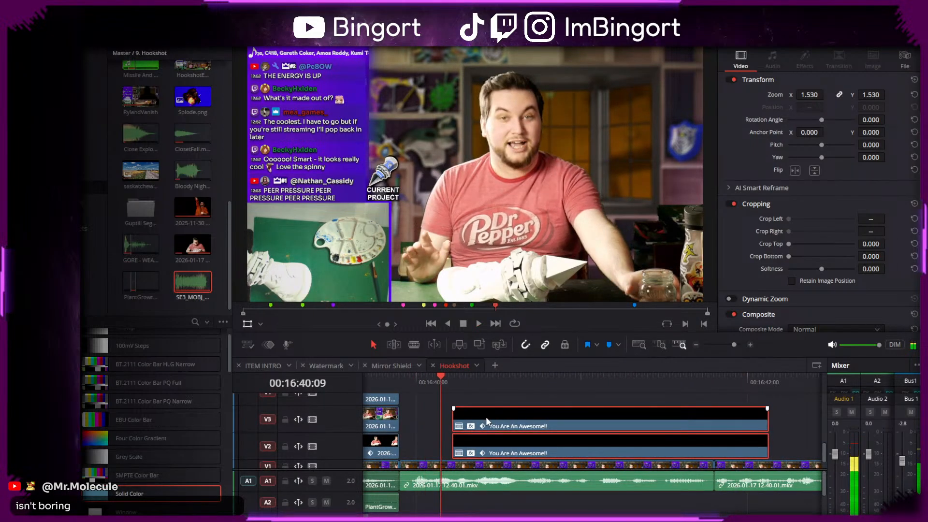
- Reframe the talking shot under the overlays with zoom 1.680 and position X -311.813, Y -236.406, and play it back
scroll(488, 425, "down", 1)
left_click(483, 455)
left_click_drag(813, 94, 846, 95)
left_click_drag(590, 158, 505, 196)
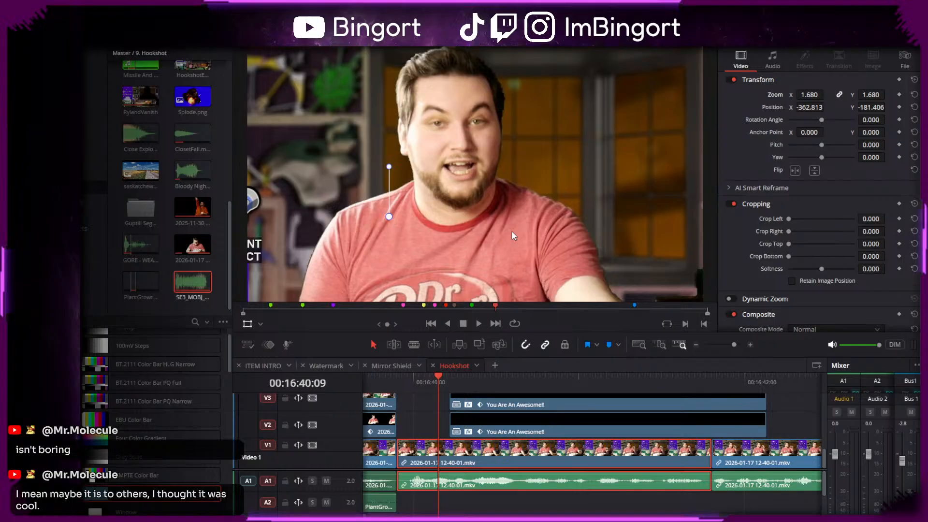
left_click(805, 430)
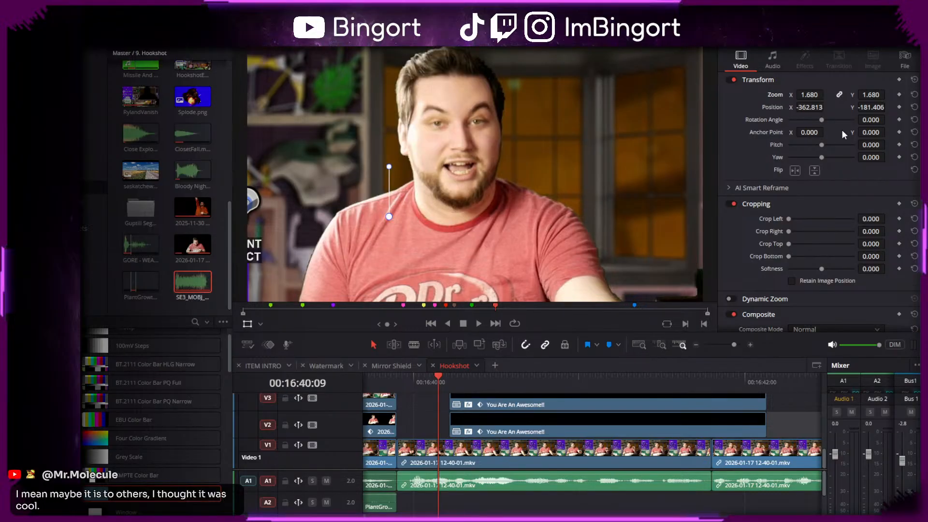
mouse_move(871, 108)
left_mouse_down()
mouse_move(888, 107)
mouse_move(865, 107)
left_mouse_up()
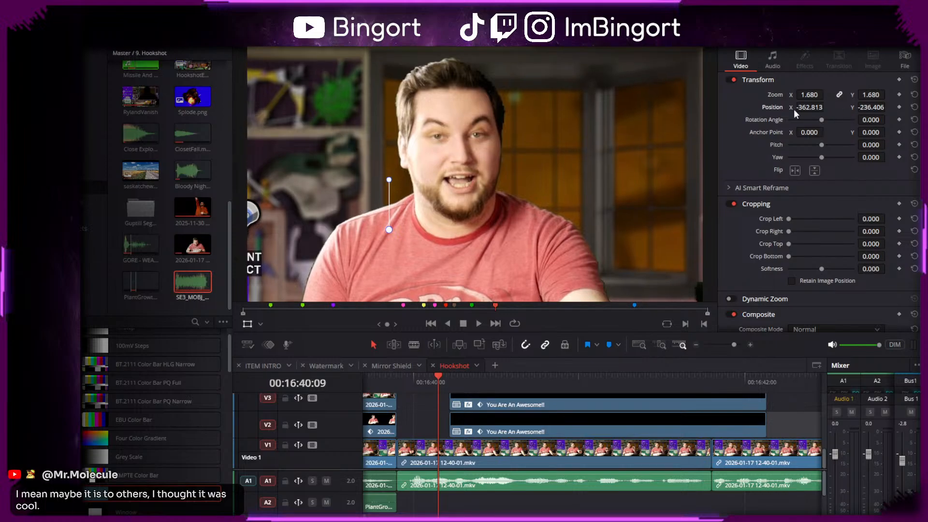
left_click_drag(803, 107, 827, 107)
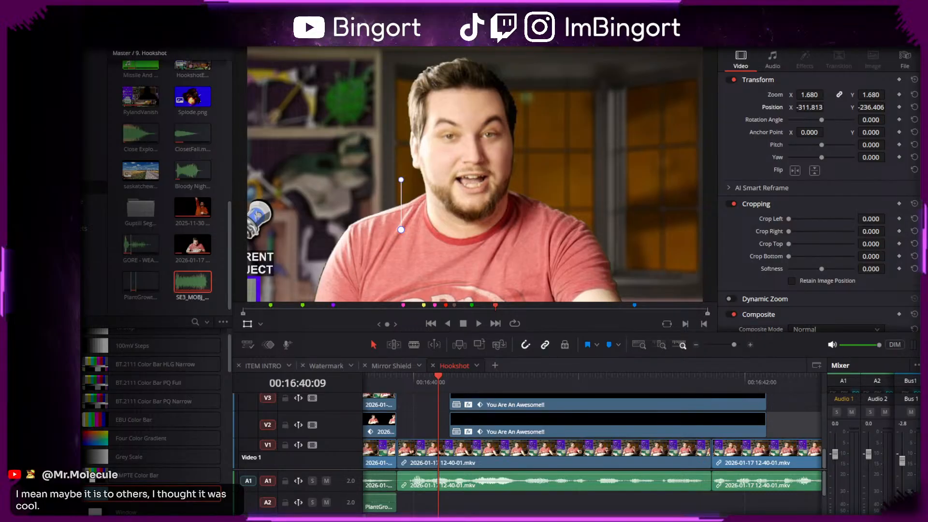
scroll(595, 502, "left", 2)
left_click(428, 383)
key("space")
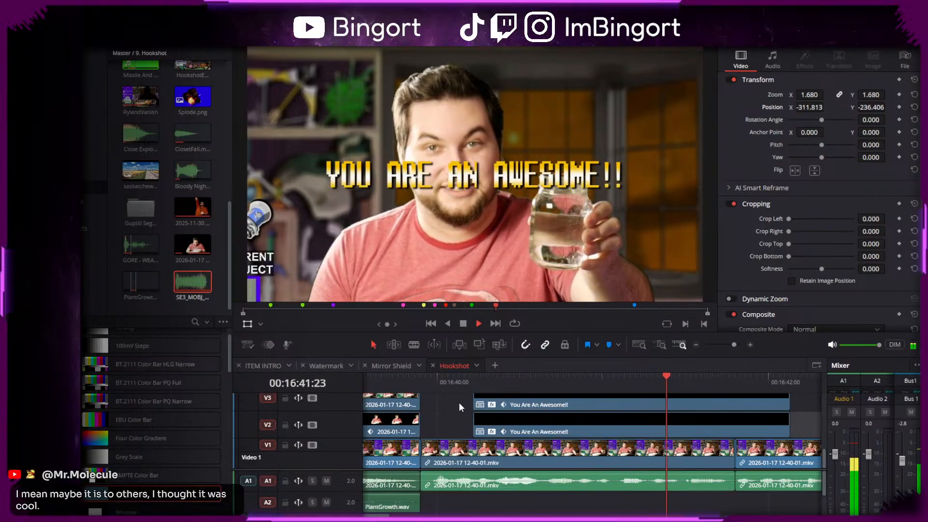
- Move the You Are An Awesome!! overlay pair so it starts at 00:16:40:41, and play it back to check the timing
scroll(556, 402, "right", 2)
left_click(445, 383)
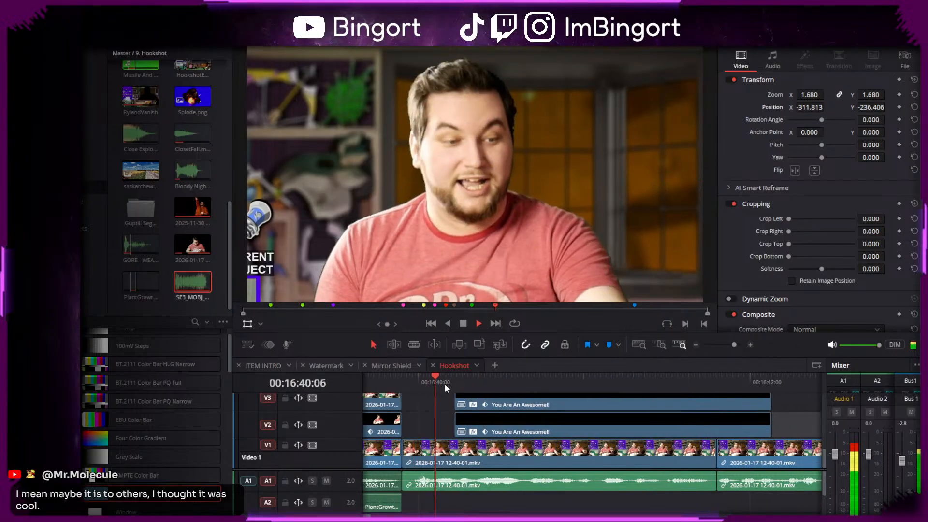
left_click_drag(481, 424, 566, 435)
left_click(502, 387)
key("space")
scroll(580, 396, "right", 3)
scroll(578, 393, "down", 2)
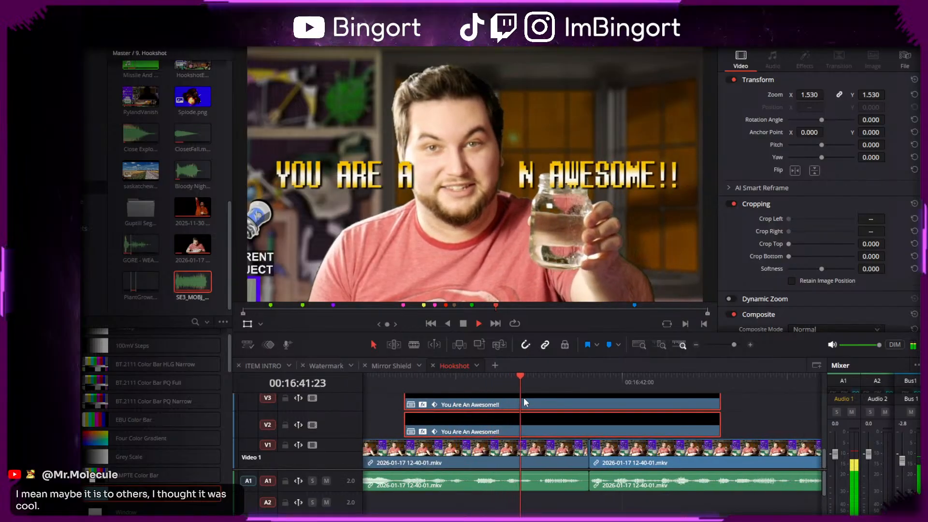
key("space")
- Split both You Are An Awesome!! overlay clips at the talking shot's end, 00:16:41:48, and delete the remainders
scroll(532, 395, "right", 3)
key("b")
left_click(517, 416)
left_click(517, 400)
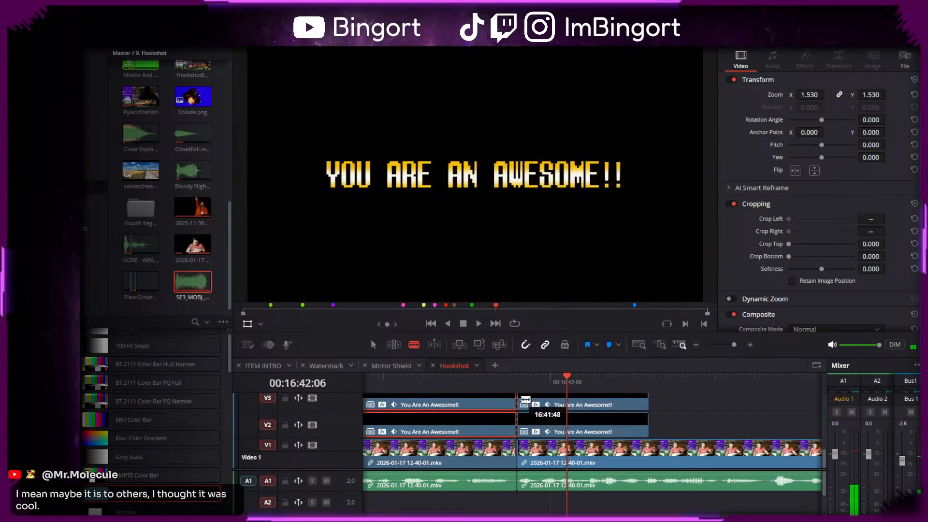
left_click_drag(663, 409, 616, 401)
key("Delete")
scroll(633, 399, "left", 3)
scroll(634, 399, "down", 1)
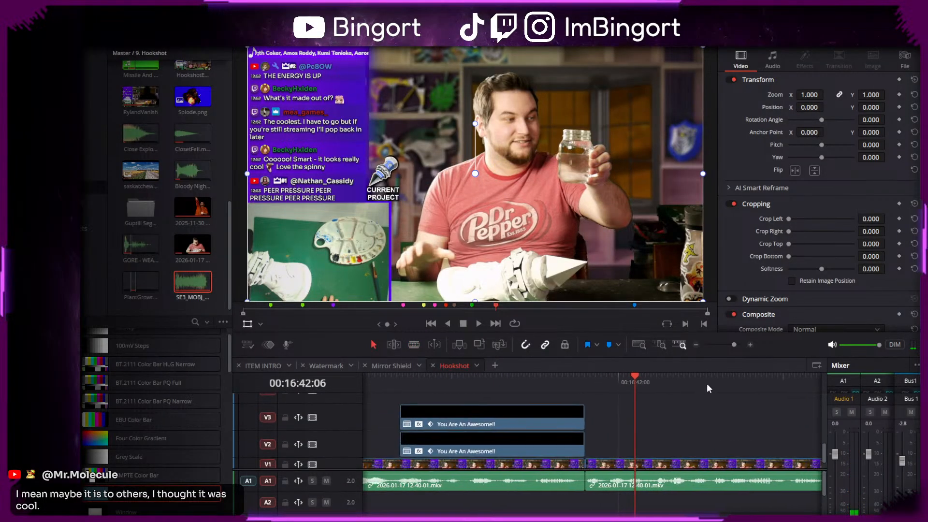
left_click(413, 379)
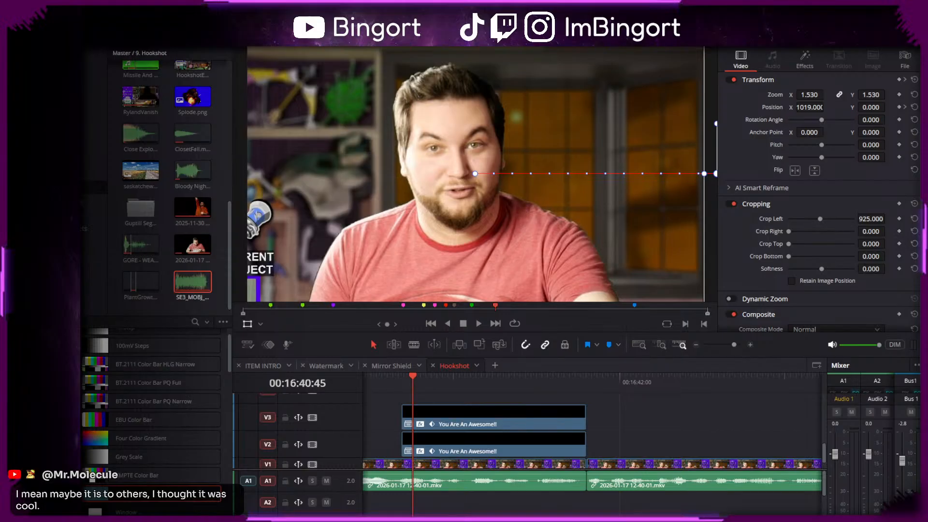
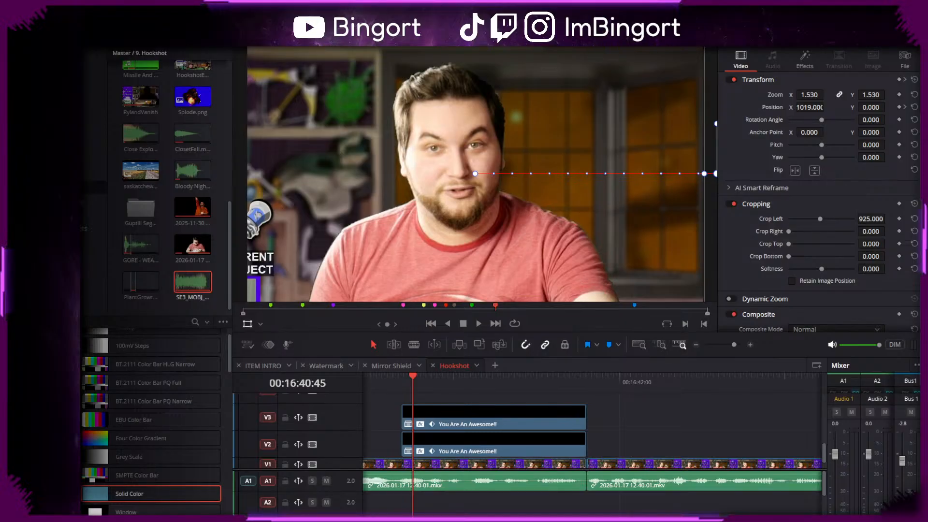
- Audition the course-clear sound in the media bin and mark its out point just after the first note
scroll(154, 203, "down", 10)
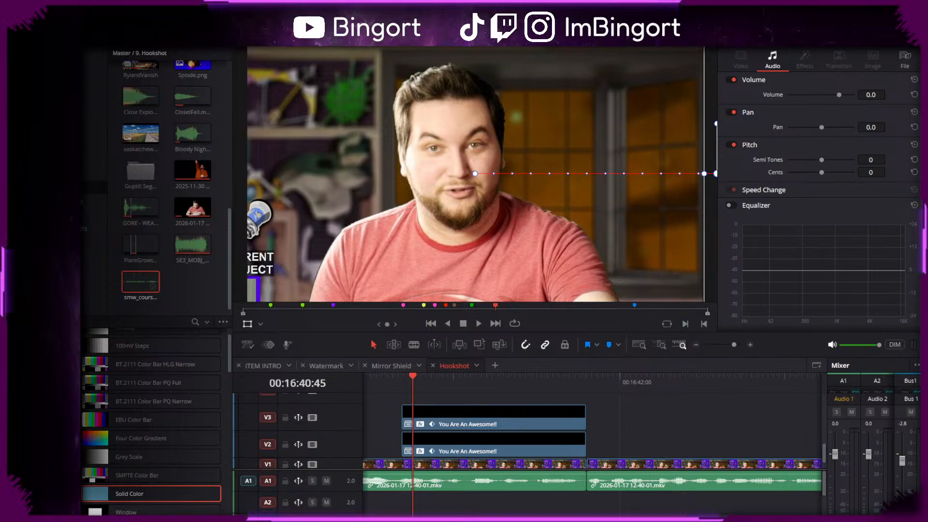
double_click(137, 277)
key("space")
key("space")
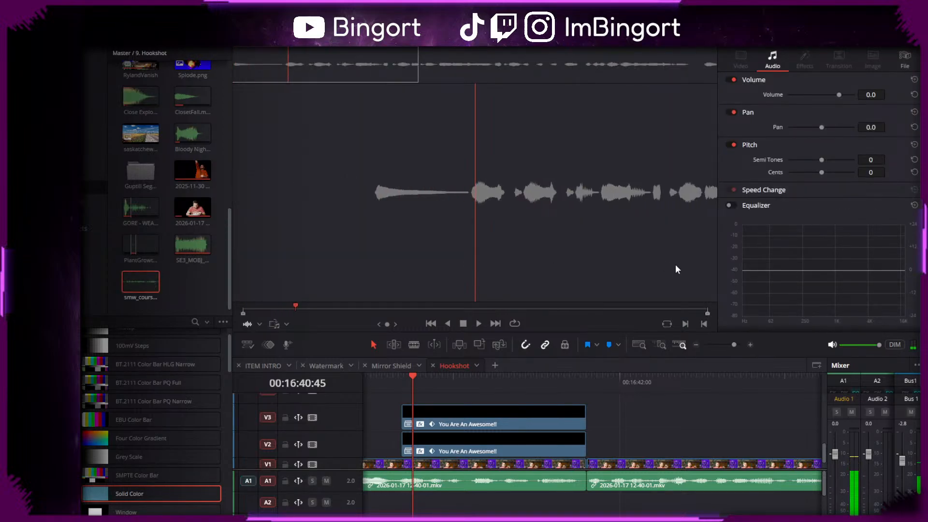
left_click(292, 307)
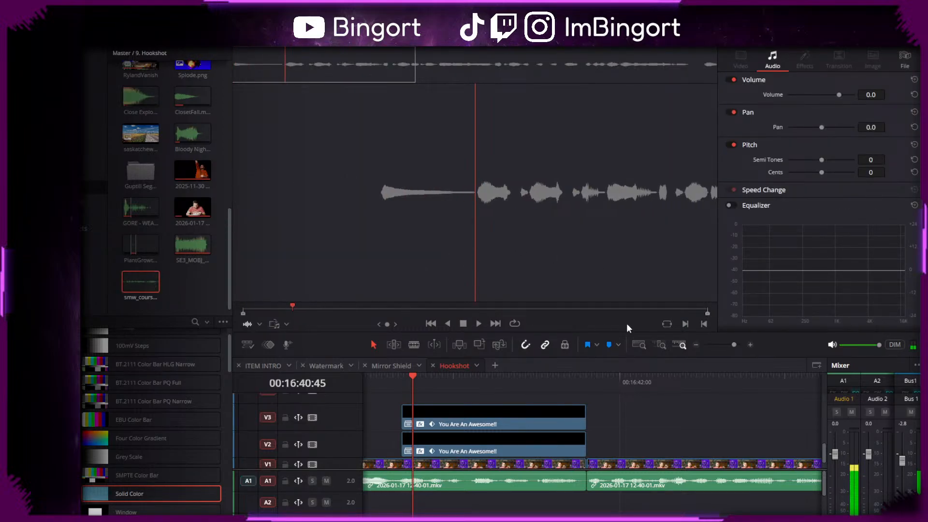
key("o")
- Place the shortened smw_course_clear.wav on A2 under the overlays, starting at about 00:16:41:21, and replay the section
left_click_drag(379, 257, 517, 497)
key("space")
key("space")
left_click(387, 380)
key("space")
left_click(424, 375)
key("space")
key("space")
left_click(443, 380)
key("space")
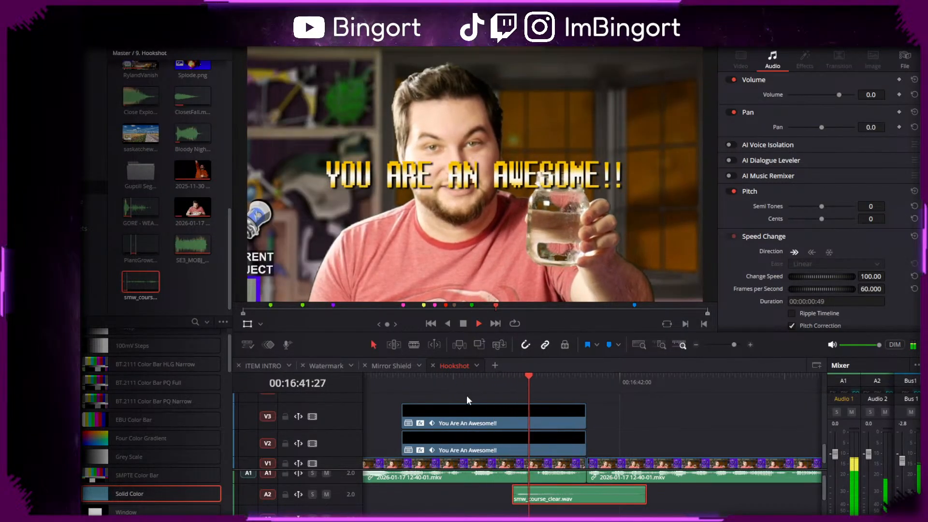
key("space")
- Return to the overlay section and replay it from about 00:16:40:41 to check the course-clear sound's timing
left_click_drag(613, 519, 555, 519)
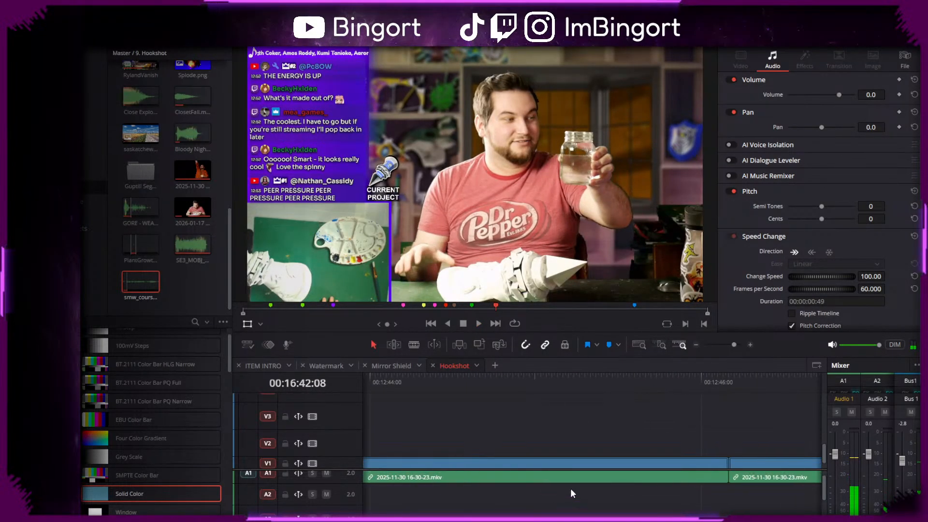
scroll(591, 445, "down", 2)
scroll(575, 446, "down", 6)
left_click(577, 381)
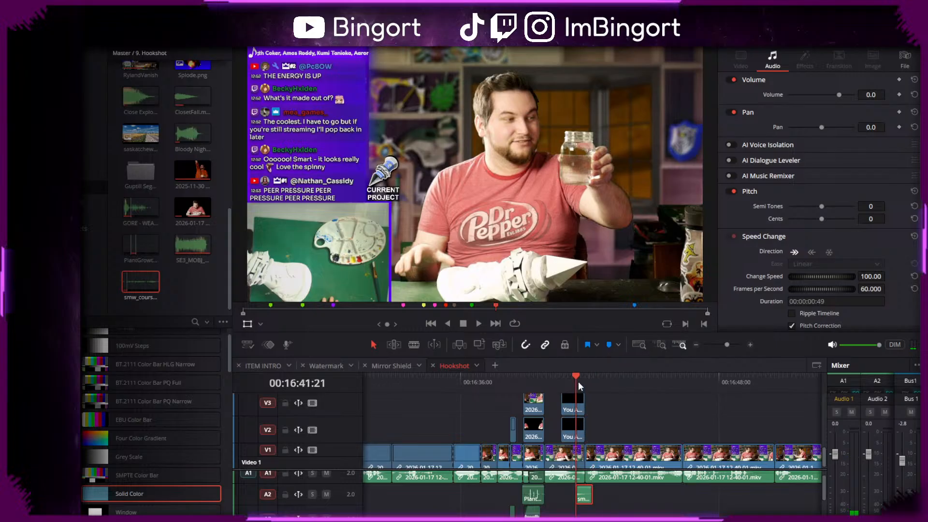
scroll(578, 382, "up", 4)
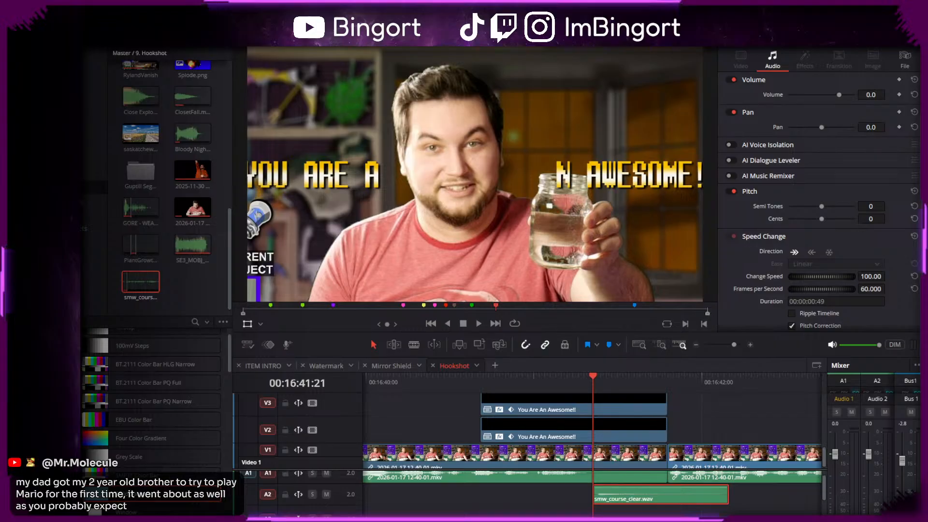
scroll(531, 425, "up", 1)
left_click(487, 387)
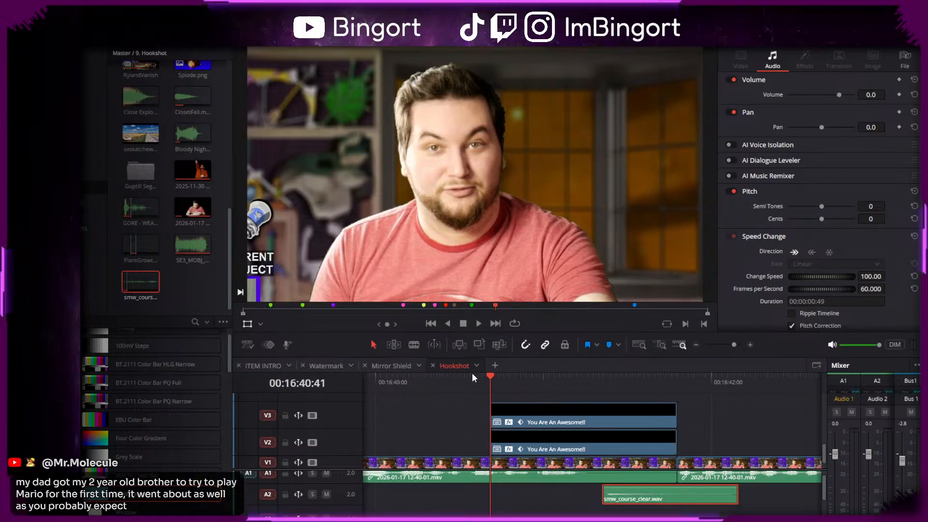
scroll(480, 416, "left", 3)
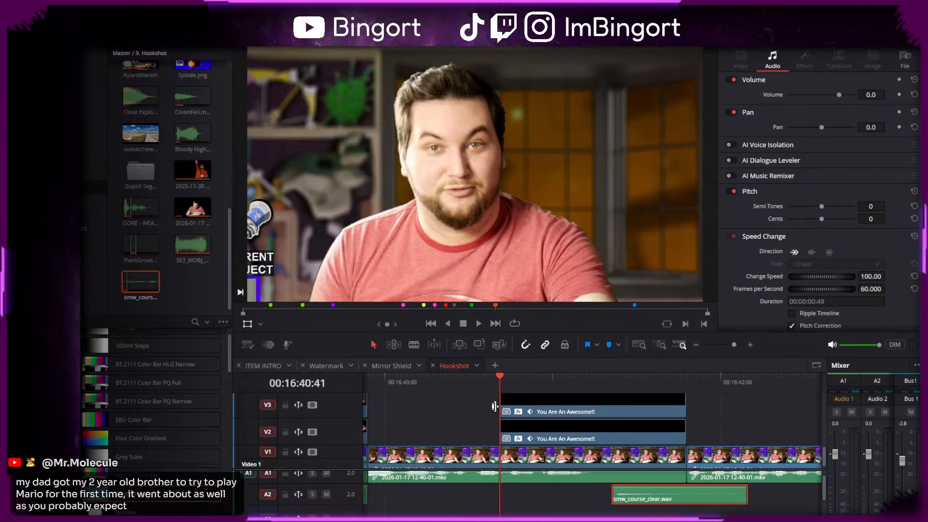
key("space")
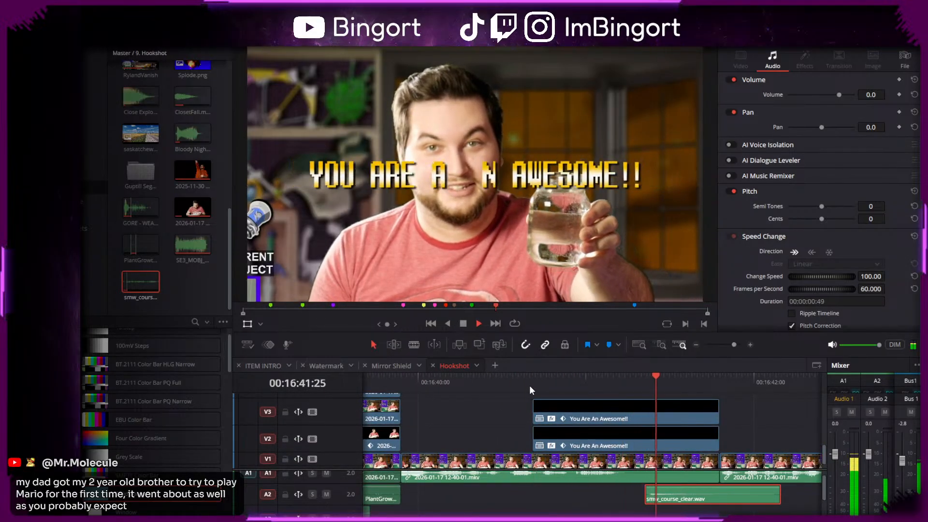
key("space")
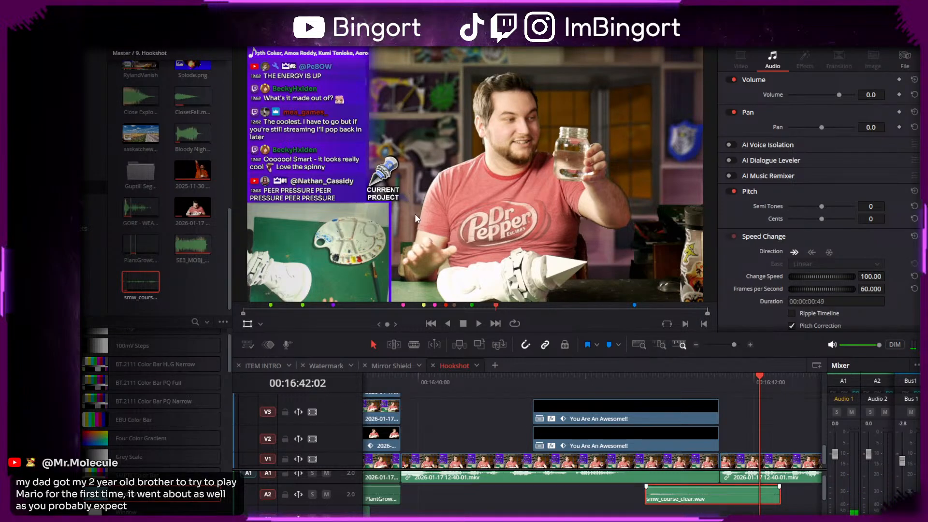
left_click(544, 382)
key("space")
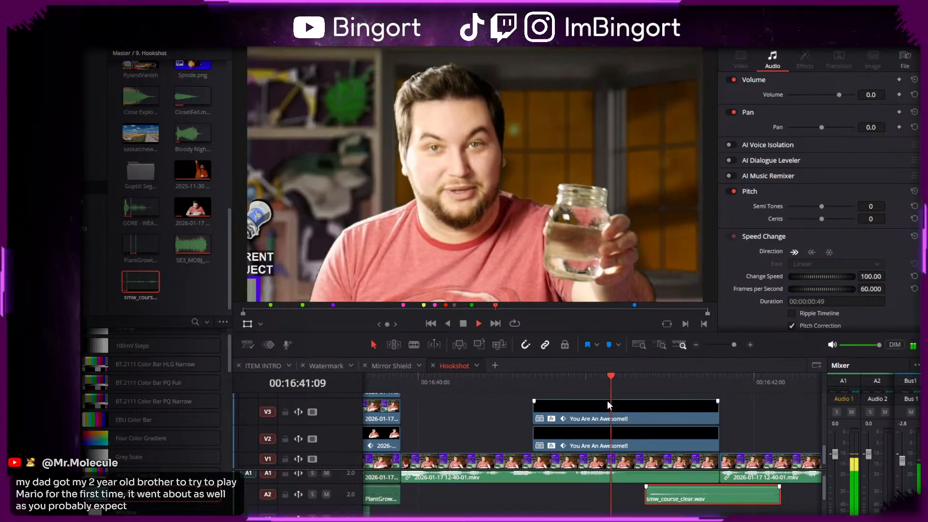
- Move smw_course_clear.wav on A2 about three frames later, to start at about 00:16:41:24, and replay it
left_click_drag(613, 382, 658, 390)
left_click_drag(673, 498, 682, 494)
left_click(633, 381)
key("space")
left_click(606, 381)
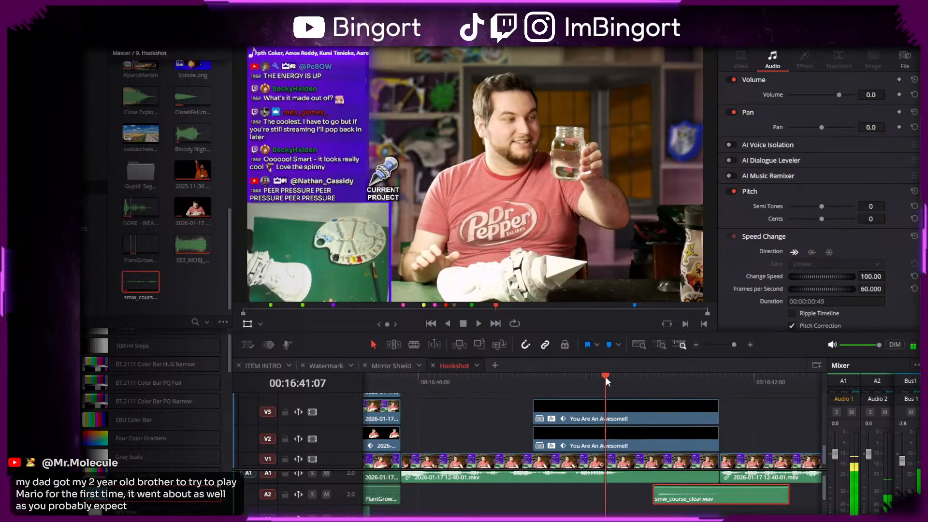
key("space")
- Select the course-clear sound and all clips from 00:16:41:48 onward, and shift them about 11 frames later, opening a gap after the talking shot
left_click(701, 389)
left_click_drag(734, 408, 609, 393)
key("alt+y")
left_click_drag(638, 454, 668, 455)
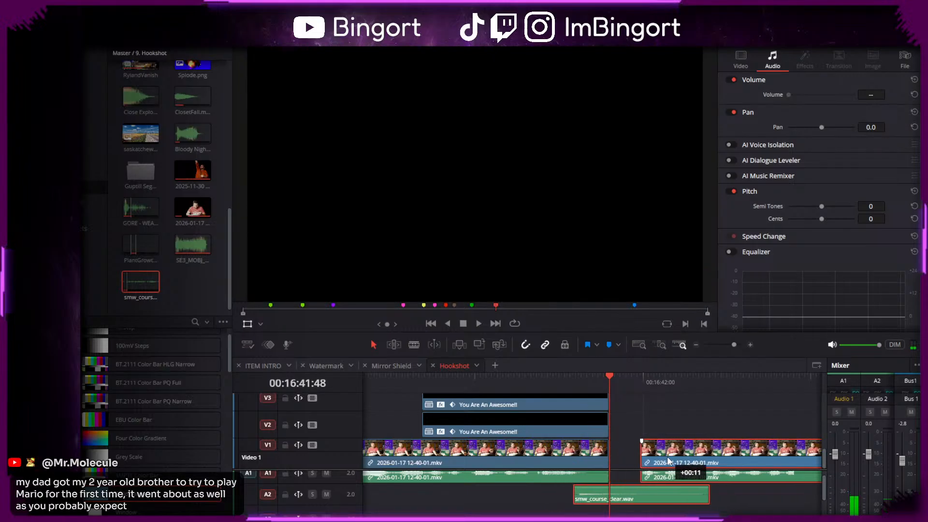
- Move smw_course_clear.wav on audio track 2 about 10 frames earlier and play the section back
left_click(665, 425)
mouse_move(552, 383)
left_mouse_down()
mouse_move(543, 384)
mouse_move(551, 383)
left_mouse_up()
left_click_drag(595, 498, 568, 498)
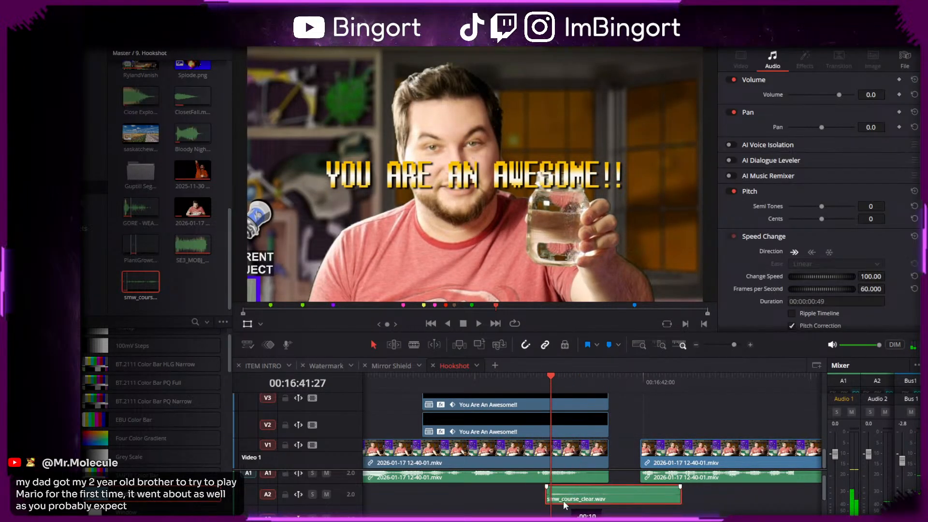
key("space")
key("space")
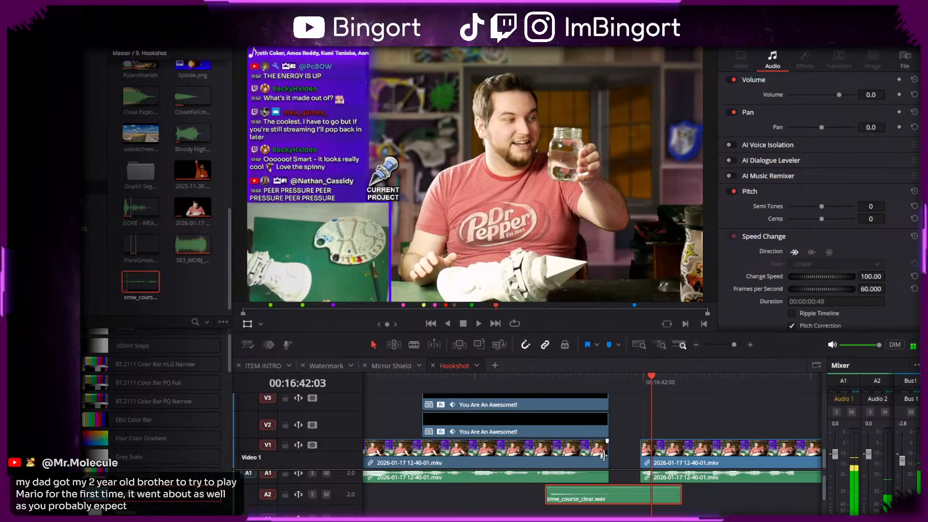
- Extend the main clip and both "You Are An Awesome!!" titles up to the following clip, closing the gap
scroll(599, 452, "right", 2)
left_click(567, 458)
left_click_drag(568, 459, 594, 450)
scroll(601, 450, "up", 3)
scroll(601, 449, "down", 2)
left_click_drag(655, 439, 623, 399)
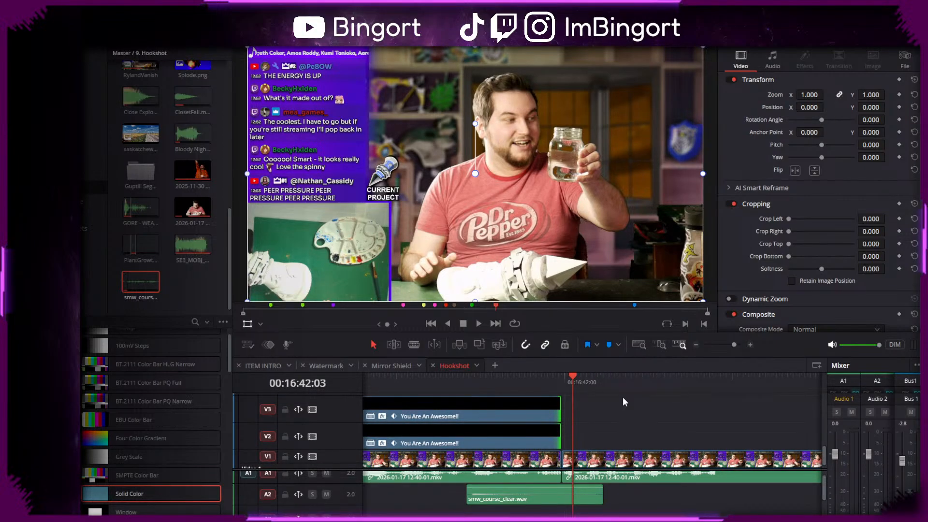
left_click_drag(624, 411, 651, 399)
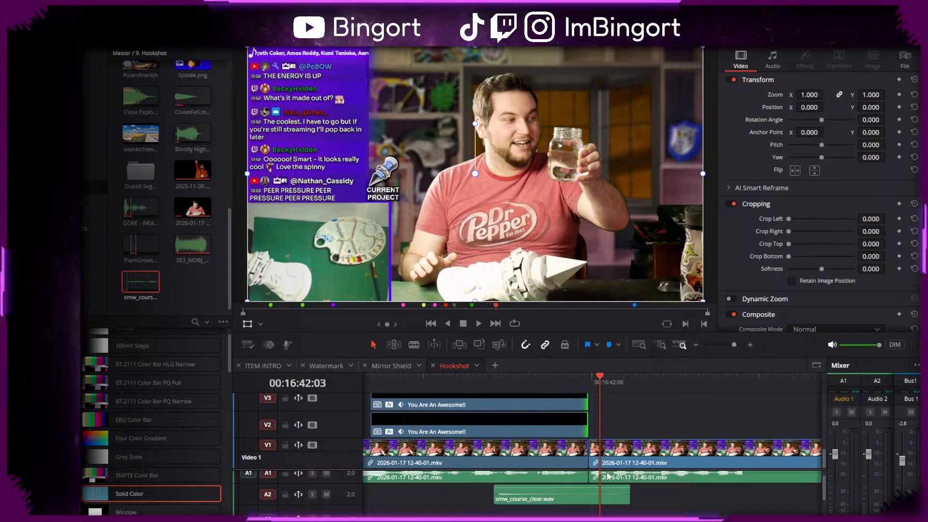
- Trim the end of smw_course_clear.wav to just past the cut with a fade-out, and play the section back
left_click_drag(624, 498, 592, 498)
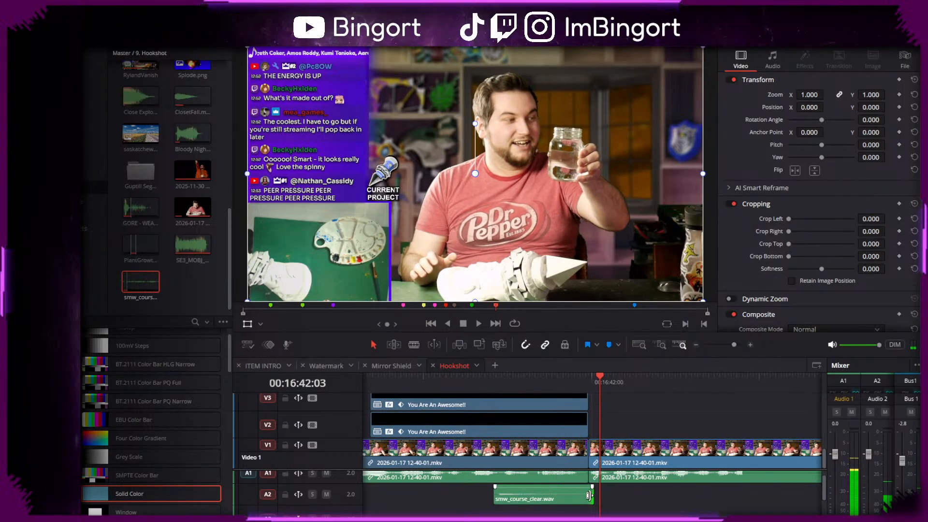
left_click(508, 376)
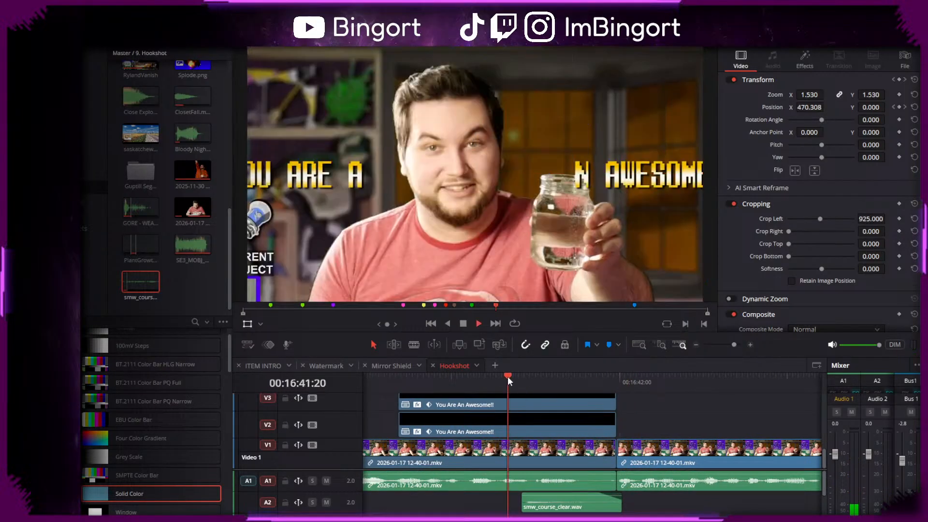
key("space")
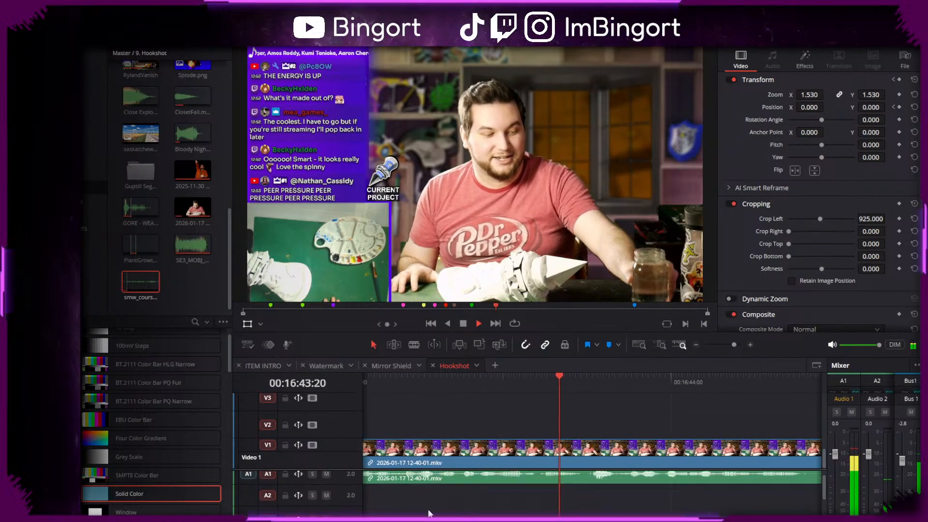
- Split the clip after the titles, trim the start of its second part and remove the gap between them
scroll(534, 510, "down", 3)
left_click_drag(587, 506, 480, 505)
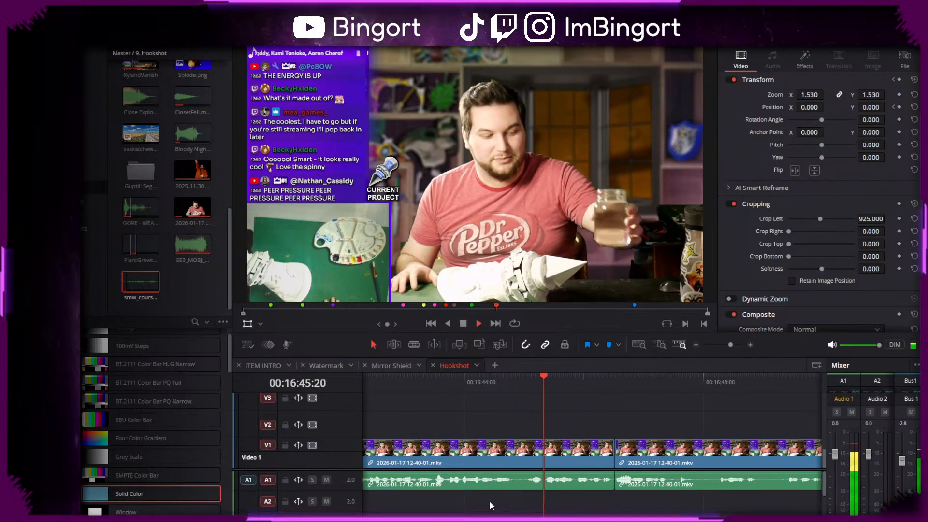
key("space")
key("b")
left_click(515, 460)
key("a")
left_click(519, 458)
left_click_drag(520, 458, 532, 458)
left_click(522, 456)
key("Delete")
scroll(441, 390, "left", 2)
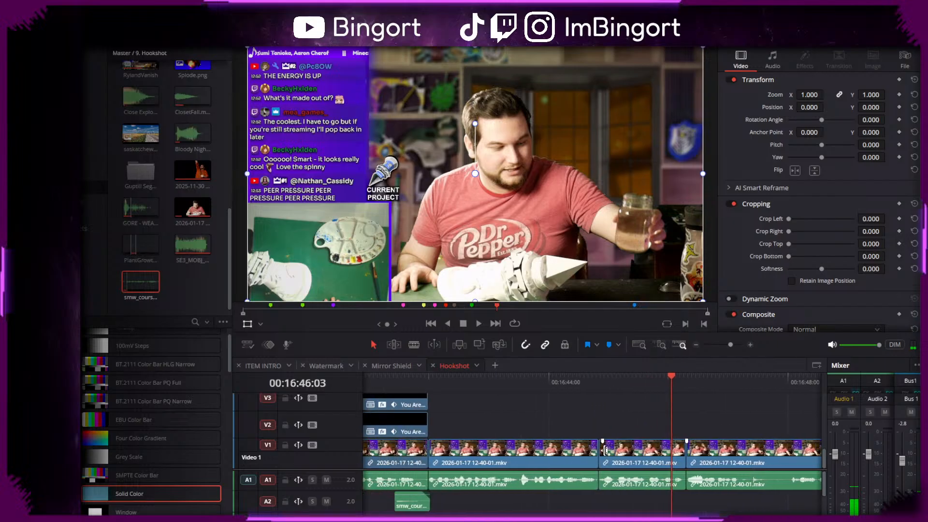
- Split the first clip after the titles and set its second part to Zoom 1.470, Position X -130.781, Y -126.563
left_click(440, 385)
key("space")
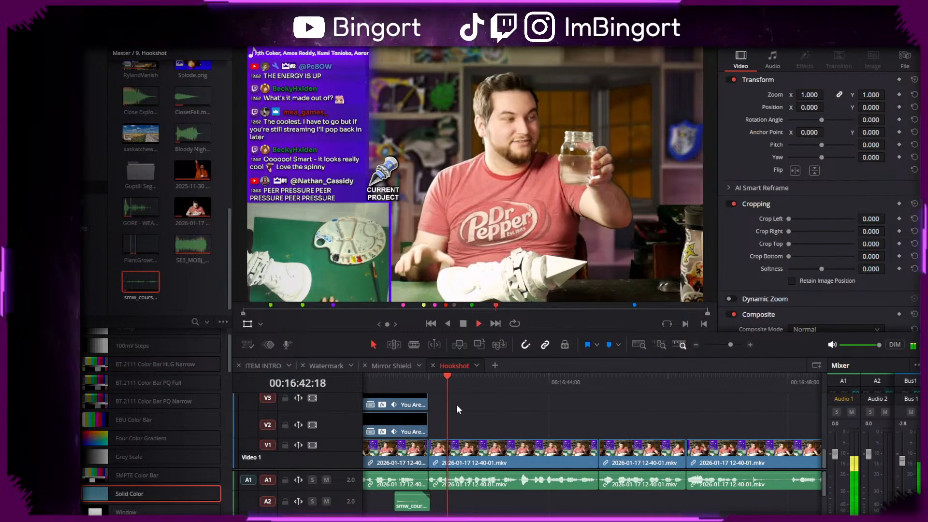
key("space")
key("b")
left_click(522, 460)
key("a")
left_click(540, 458)
left_click_drag(809, 95, 832, 96)
left_click_drag(587, 160, 562, 176)
key("space")
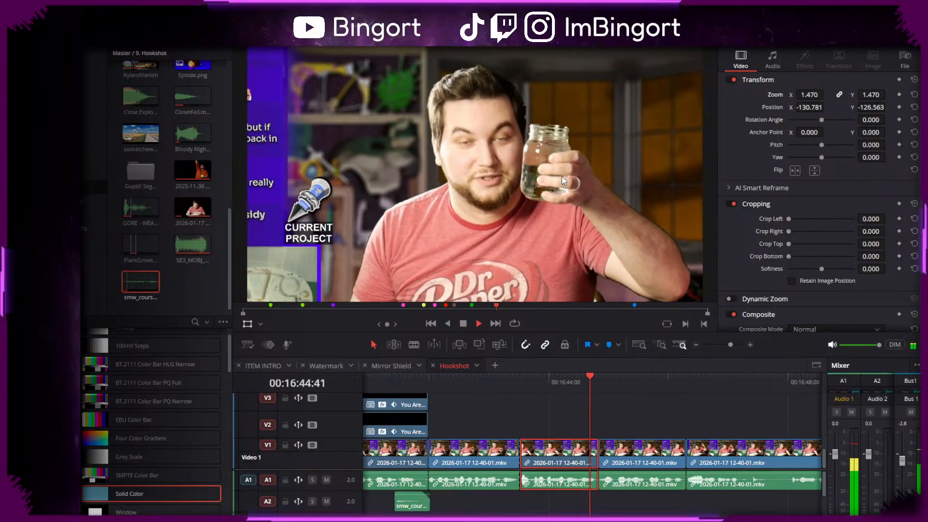
key("space")
- Split the following clip at 00:16:45:40 and set its second part to Zoom 1.600, Position X -288.984, Y -151.875
scroll(641, 398, "right", 3)
key("space")
key("space")
key("b")
left_click(527, 456)
key("a")
left_click(541, 455)
key("Up")
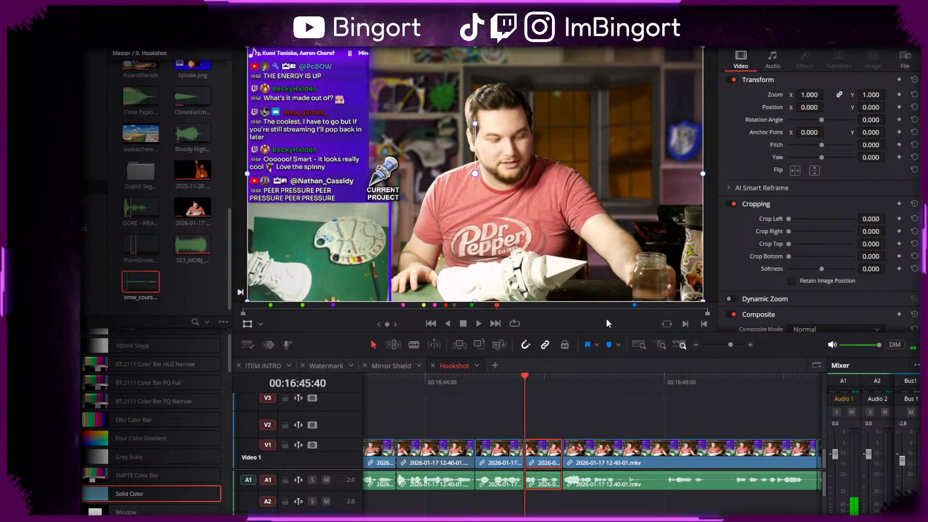
left_click_drag(813, 95, 842, 95)
left_click_drag(560, 142, 492, 178)
key("space")
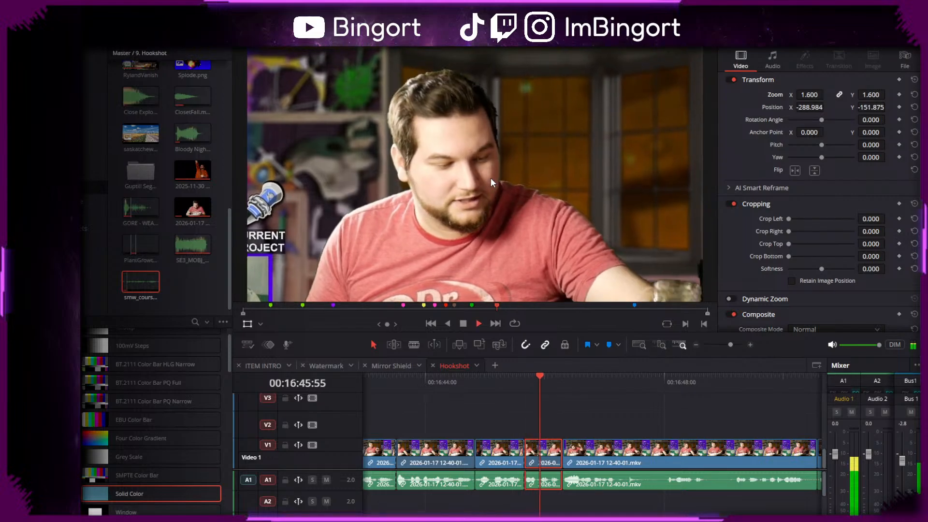
- Replay the zoomed clip and reframe it to Position X -263.672, Y -29.531
left_click(514, 381)
key("space")
key("space")
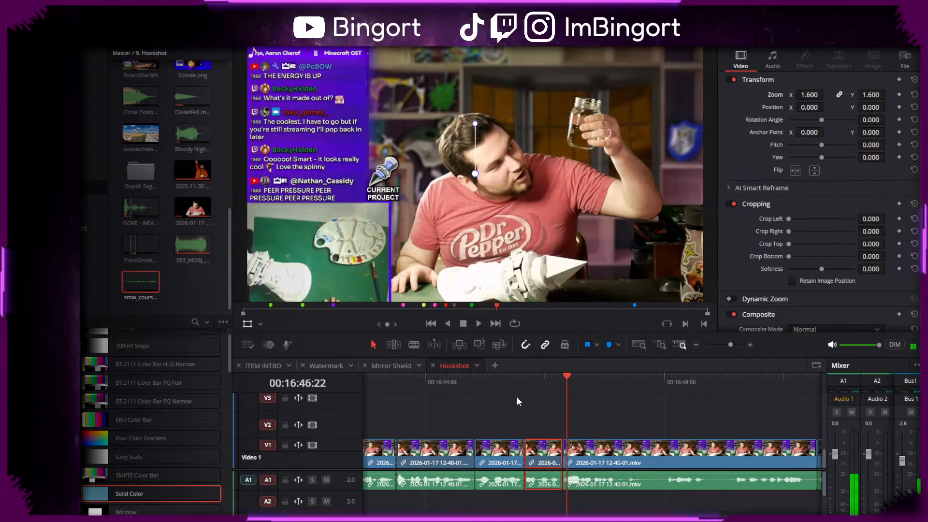
left_click(528, 387)
left_click_drag(537, 217, 470, 210)
key("space")
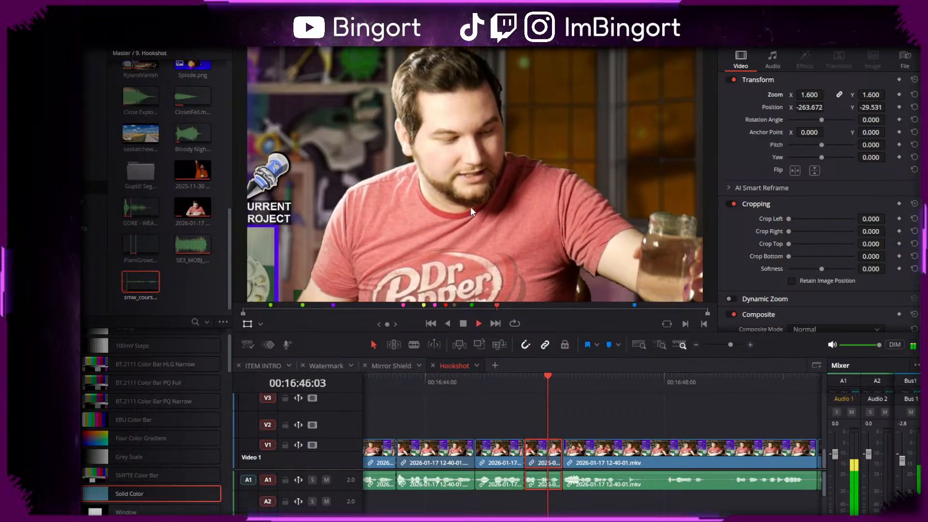
- Ripple delete the long clip directly after the 1.600-zoom shot and replay the new cut
scroll(472, 387, "down", 3)
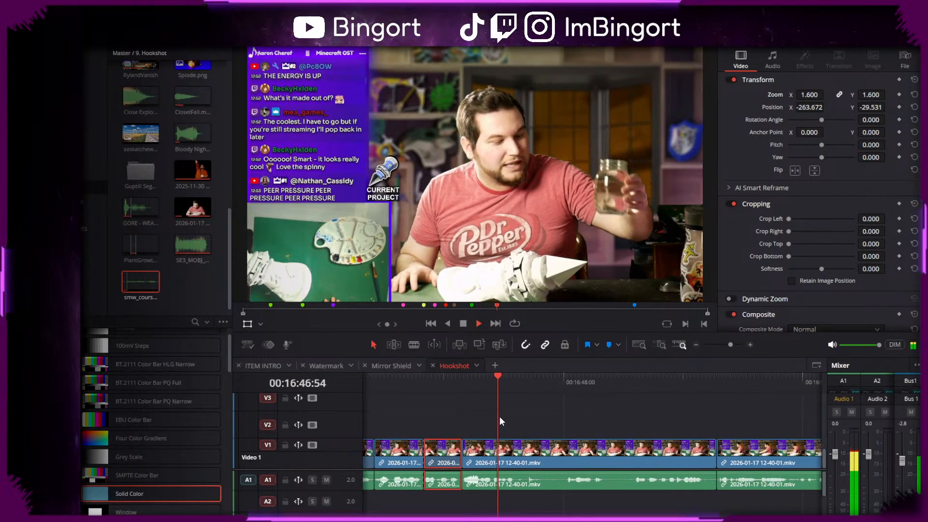
scroll(573, 433, "up", 2)
left_click(550, 427)
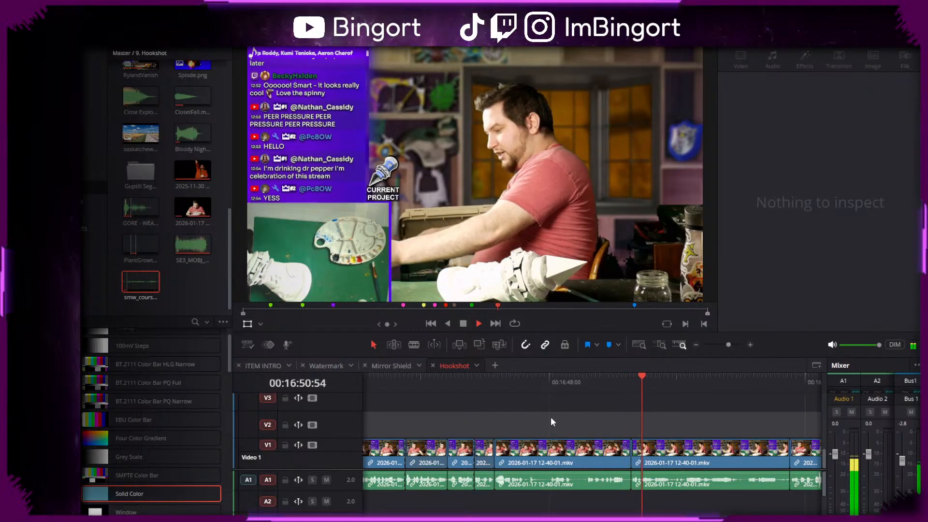
key("space")
left_click_drag(541, 421, 559, 447)
key("Delete")
scroll(551, 435, "left", 1)
left_click_drag(509, 376, 530, 382)
scroll(560, 415, "up", 3)
key("space")
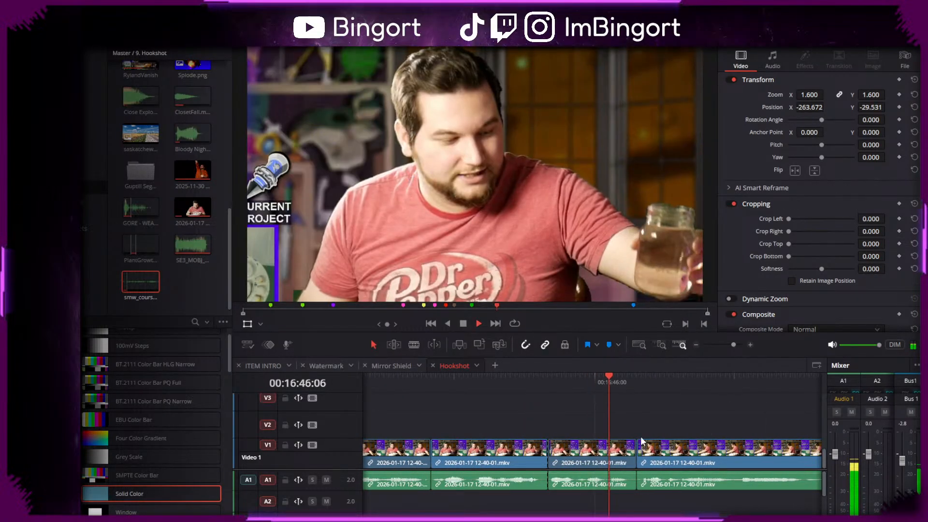
- Shift the following clip slightly later and extend the end of the 1.600-zoom clip to meet it
scroll(636, 436, "right", 2)
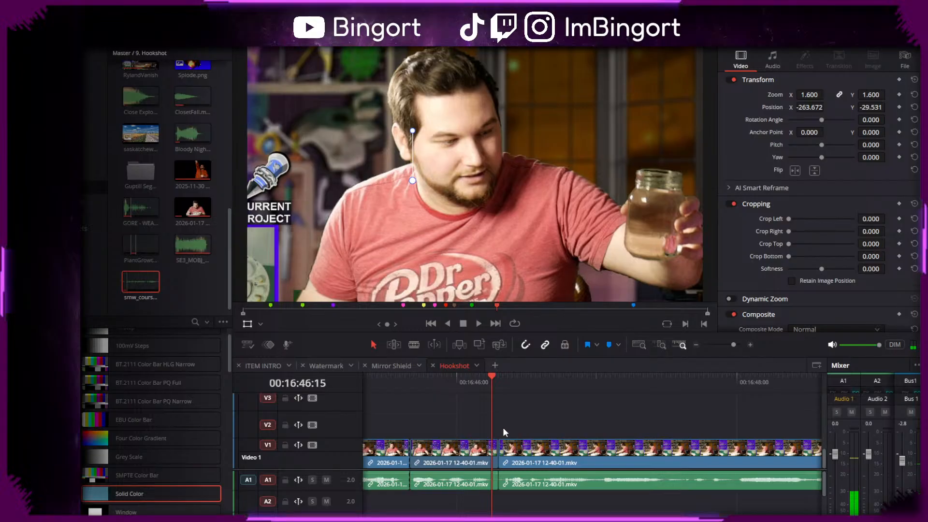
left_click(496, 385)
left_click_drag(533, 455, 549, 454)
left_click(527, 427)
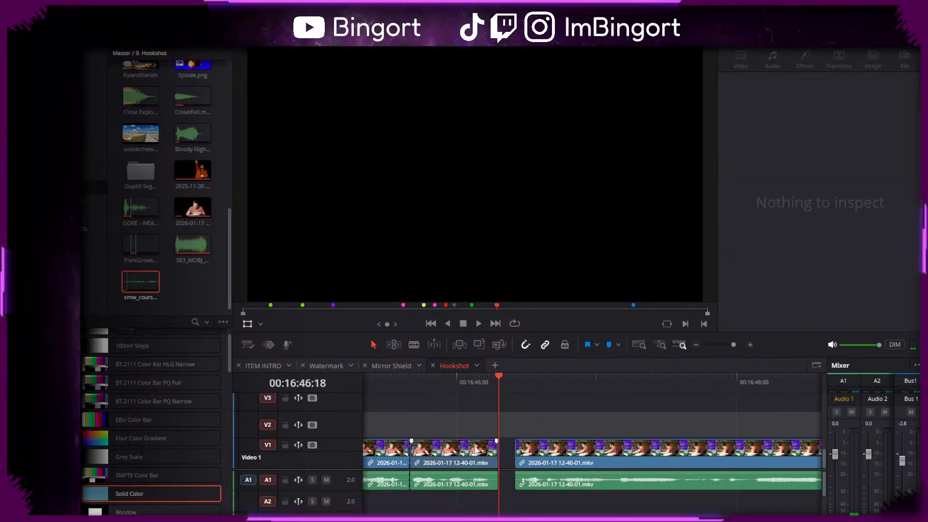
left_click_drag(494, 456, 514, 456)
- Place the drip4.wav sound effect on audio track 2 at 00:16:46:15 and play the section back
left_click(491, 380)
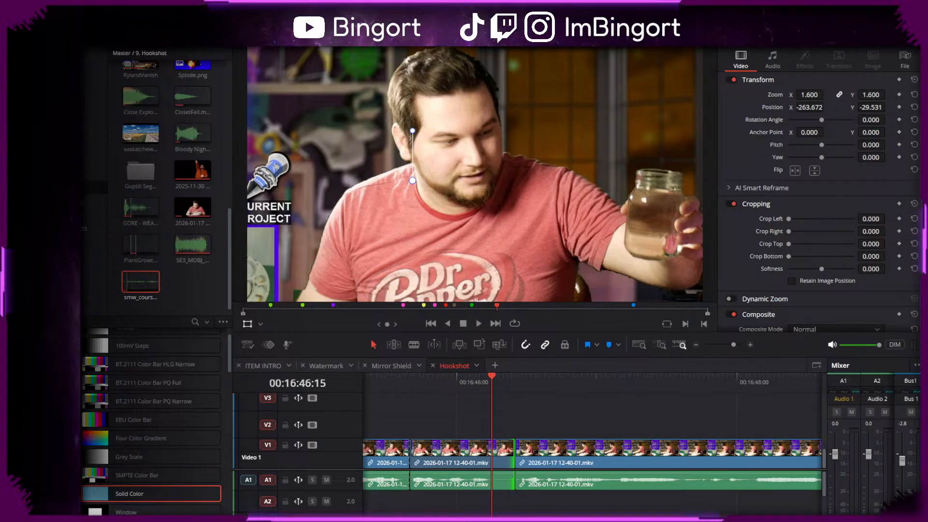
scroll(189, 251, "down", 8)
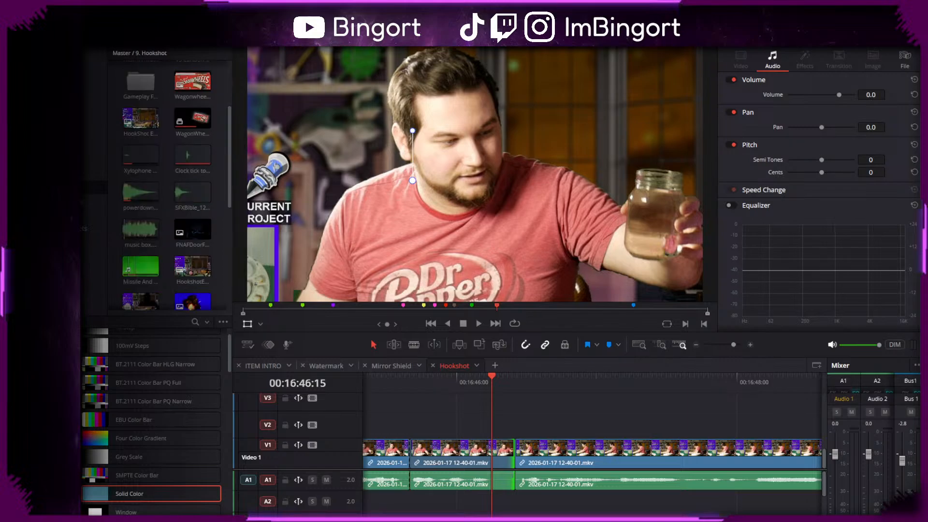
double_click(183, 274)
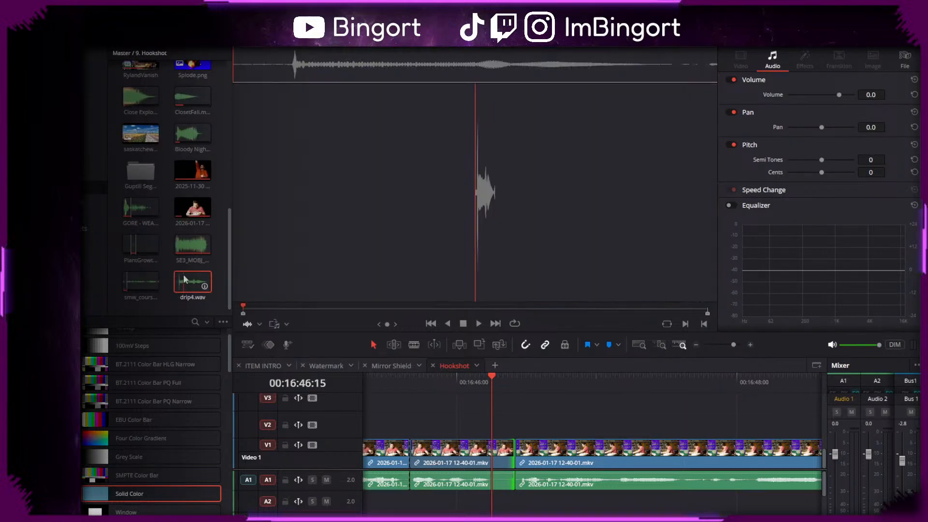
left_click_drag(184, 279, 495, 502)
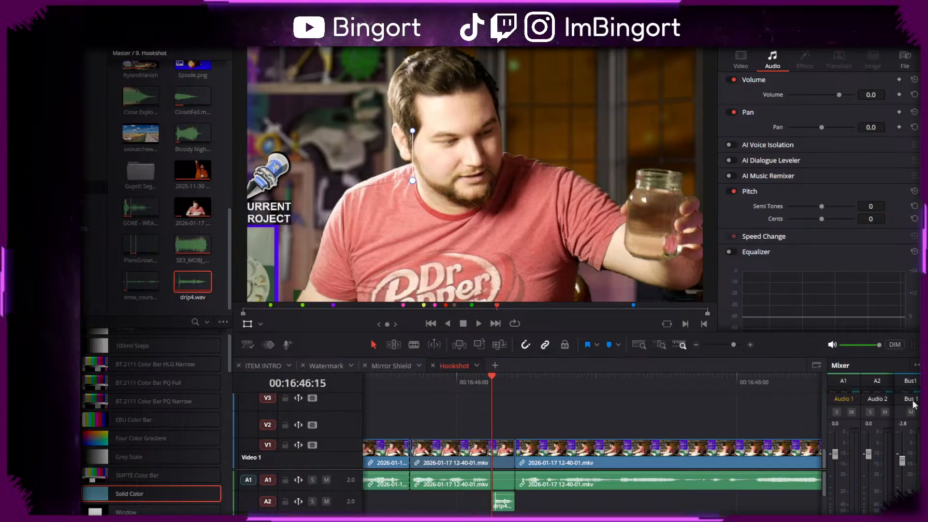
left_click(456, 379)
key("space")
left_click(505, 508)
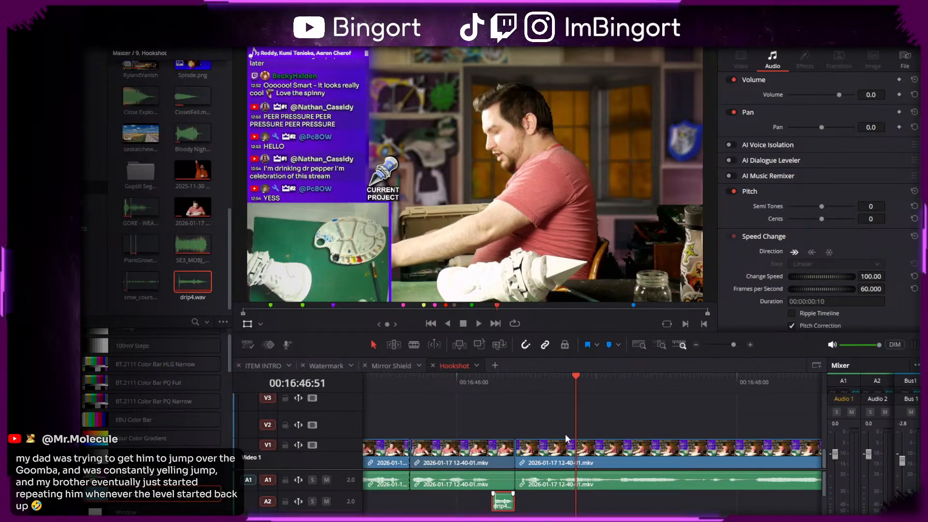
left_click(463, 385)
key("space")
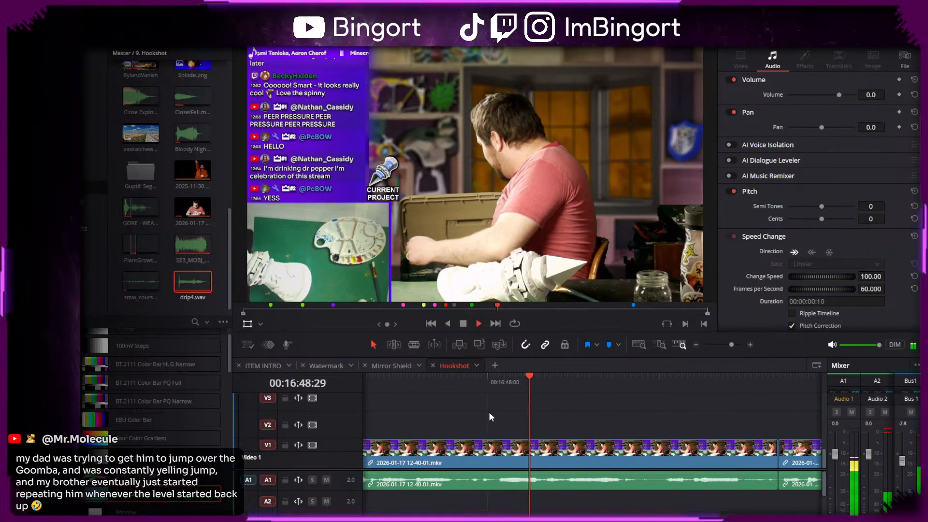
- Set the clip starting at 00:16:51:23 to Zoom 1.680, Position X -141, Y -109
scroll(587, 413, "down", 4)
left_click_drag(696, 430, 545, 409)
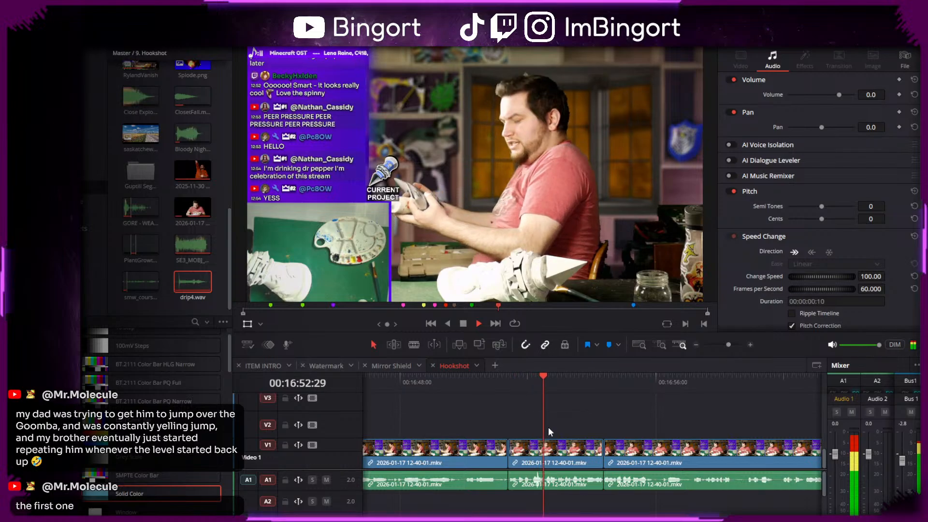
left_click(509, 381)
left_click(546, 451)
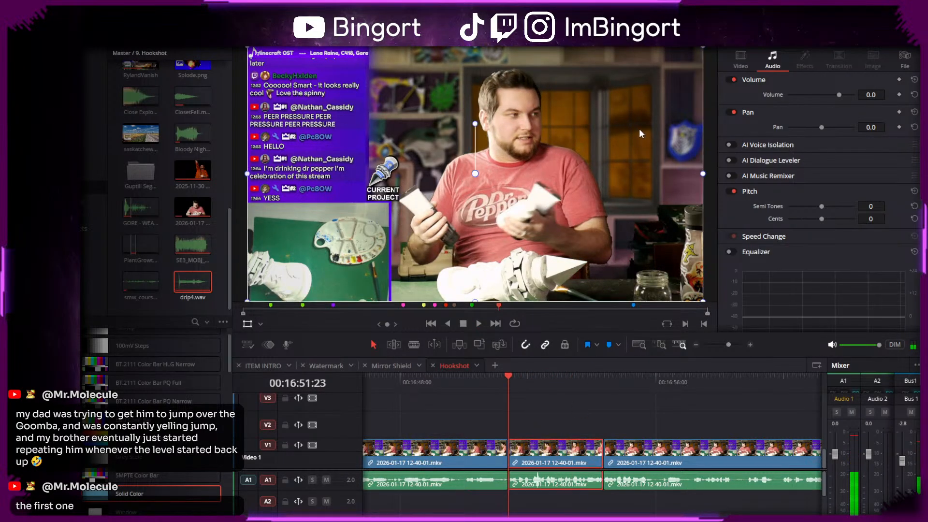
left_click(741, 59)
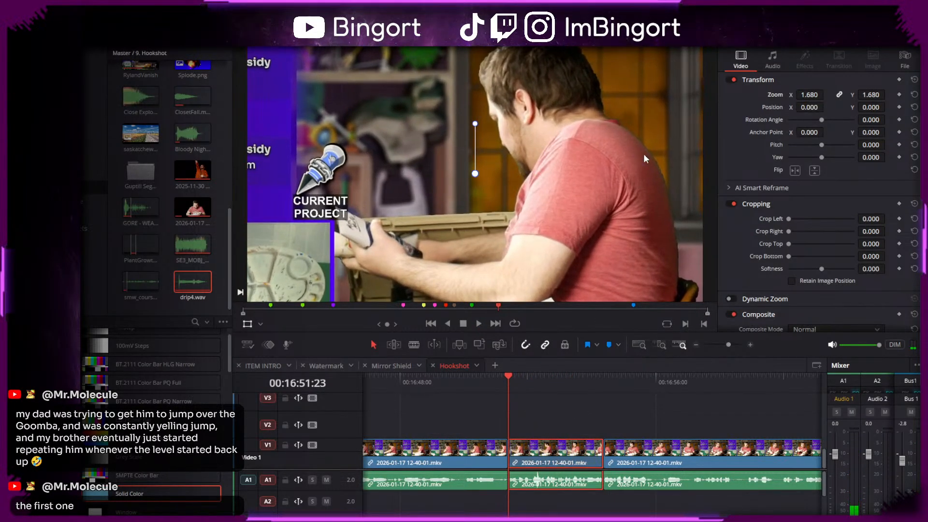
left_click_drag(863, 106, 858, 106)
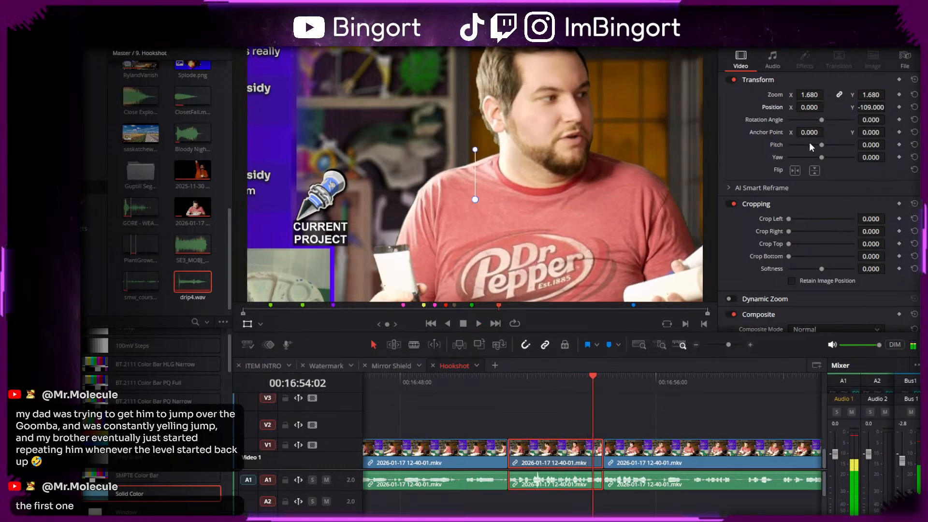
left_click_drag(817, 107, 811, 107)
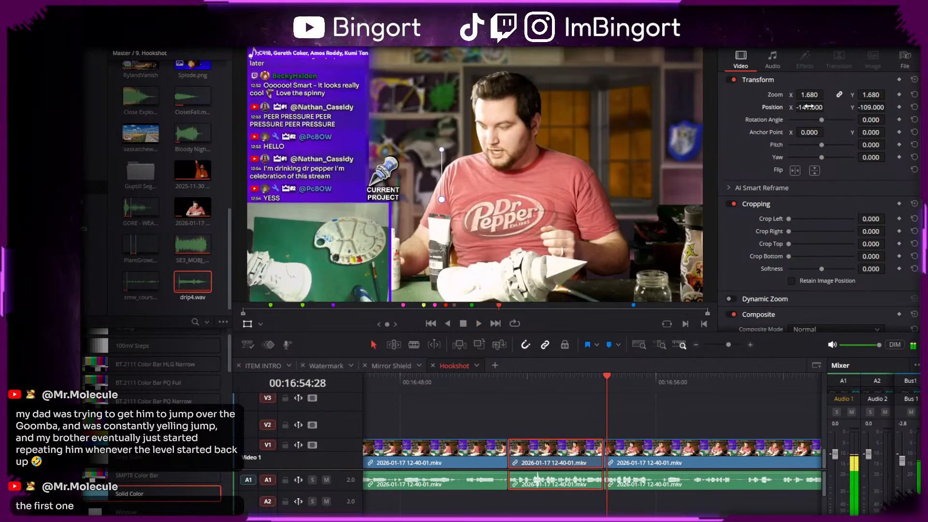
- Play through the following footage, split the long clip at about 00:17:03 and ripple delete the unwanted section
left_click_drag(711, 398, 590, 385)
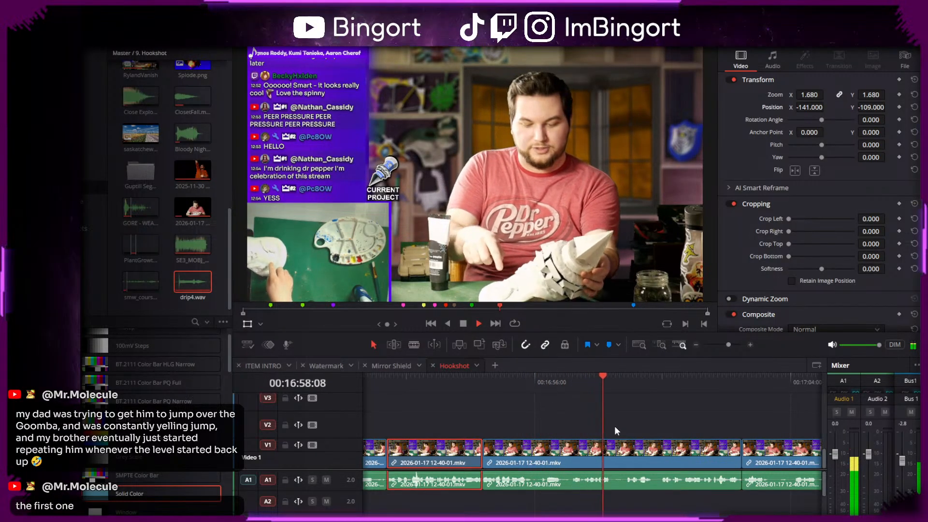
left_click_drag(620, 426, 509, 417)
left_click_drag(614, 432, 488, 426)
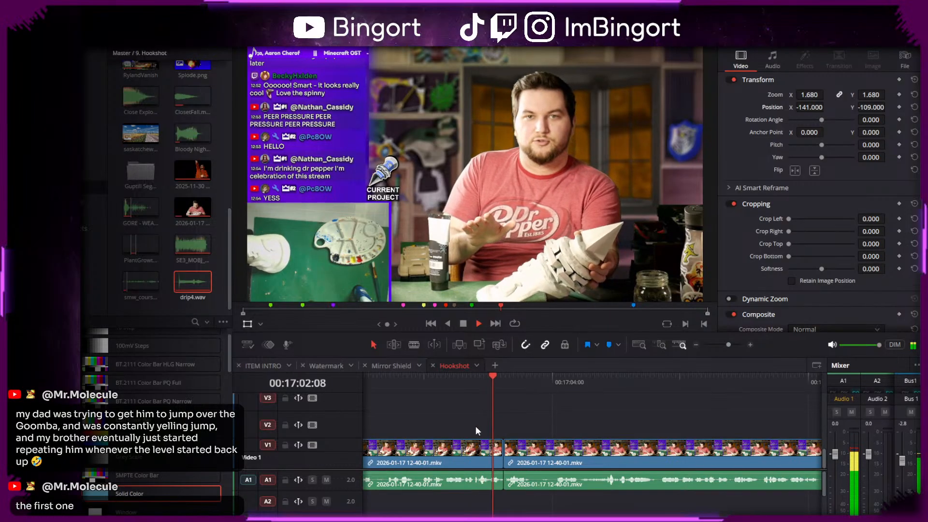
left_click_drag(521, 425, 437, 408)
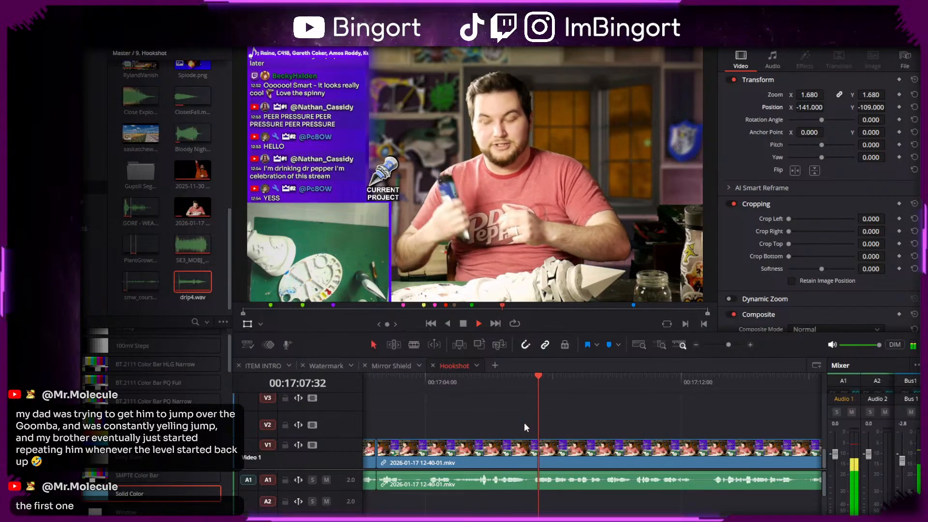
scroll(524, 422, "down", 3)
key("Up")
scroll(506, 415, "up", 3)
left_click_drag(638, 419, 492, 458)
key("ctrl+b")
key("space")
left_click(477, 456)
key("Delete")
- Split the clip at about 00:17:03:21 and 00:17:04:04, trim the start of the following clip and ripple delete the gap
key("space")
left_click(487, 458)
key("b")
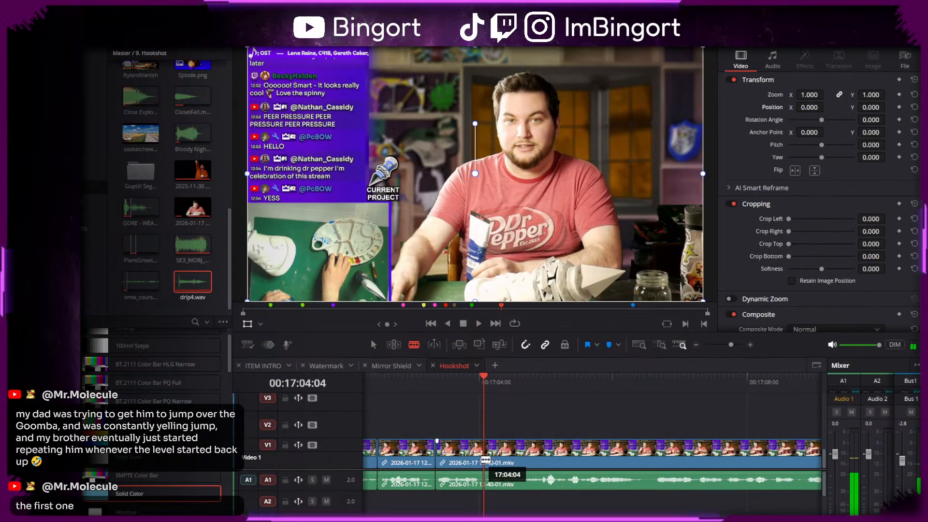
key("space")
left_click(493, 456)
key("a")
left_click_drag(493, 456, 542, 455)
left_click(520, 452)
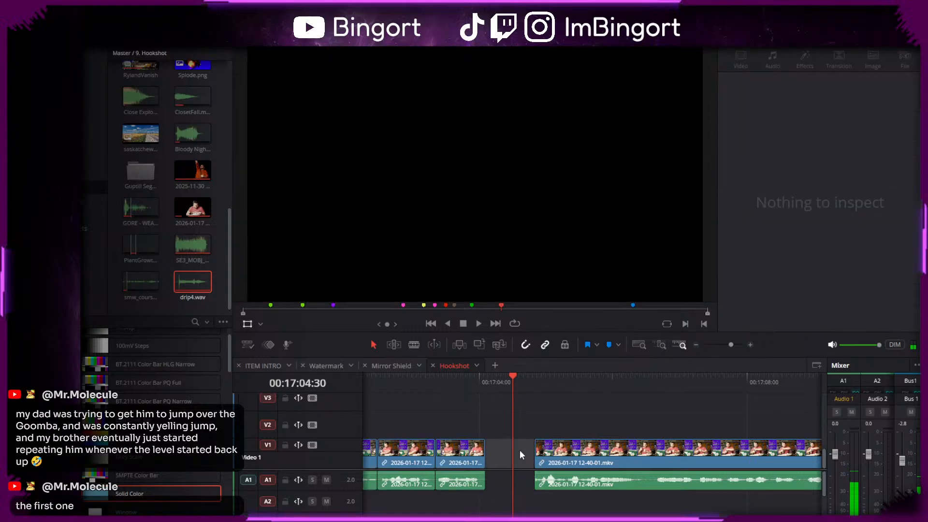
key("Delete")
- Set the short clip starting at 00:17:03:21 to Zoom 1.530, Position X -46.406, Y -135
left_click(465, 453)
left_click(437, 380)
left_click_drag(814, 94, 839, 94)
left_click_drag(574, 151, 562, 183)
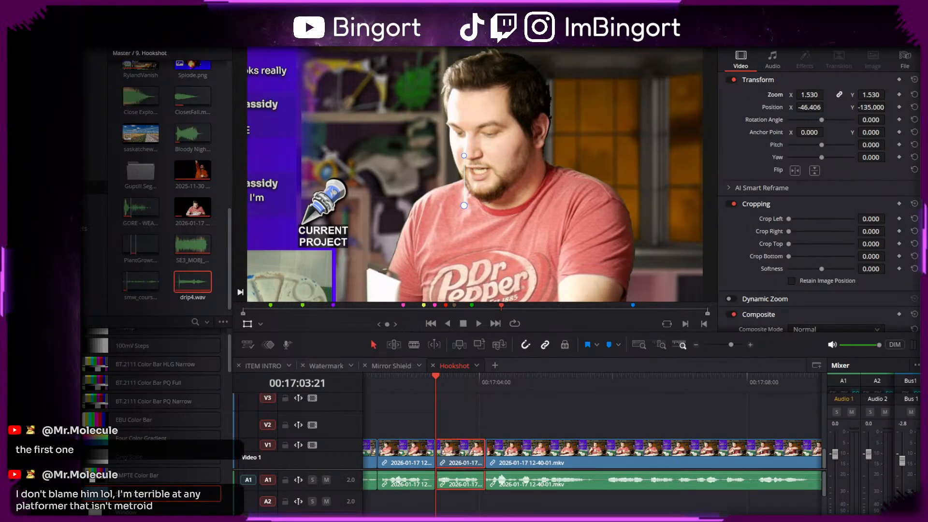
left_click(677, 424)
scroll(680, 400, "left", 3)
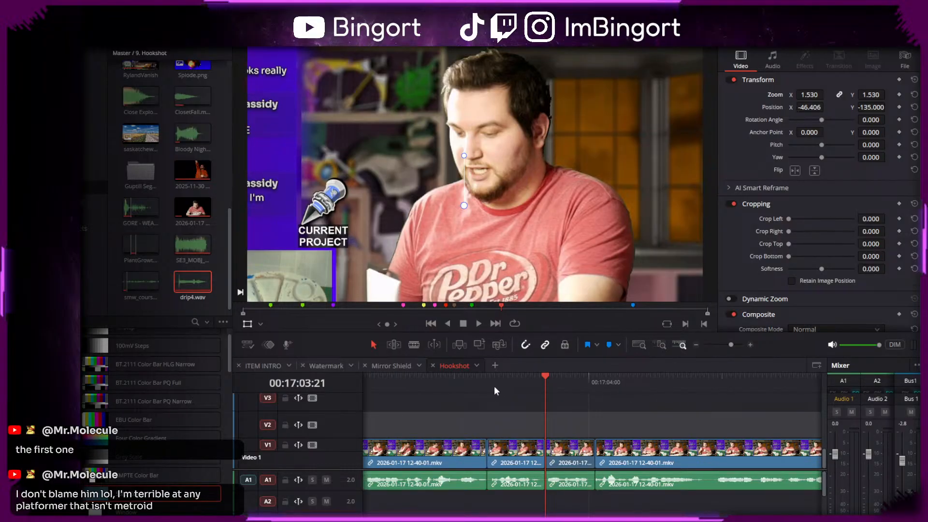
- Play through the next passage, split the clip at 00:17:05:55 and again about one second further on, and select the piece between
left_click(460, 375)
key("space")
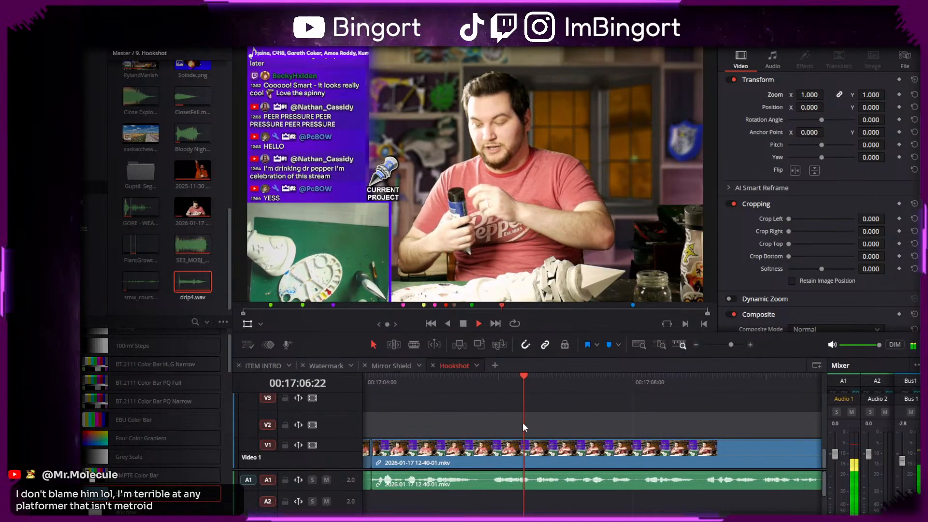
key("space")
key("b")
left_click(438, 454)
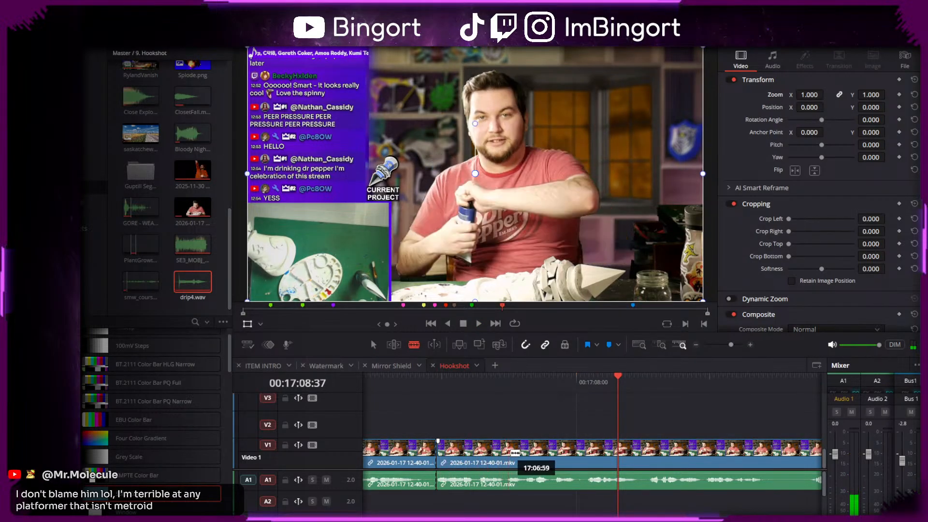
key("Up")
key("space")
key("space")
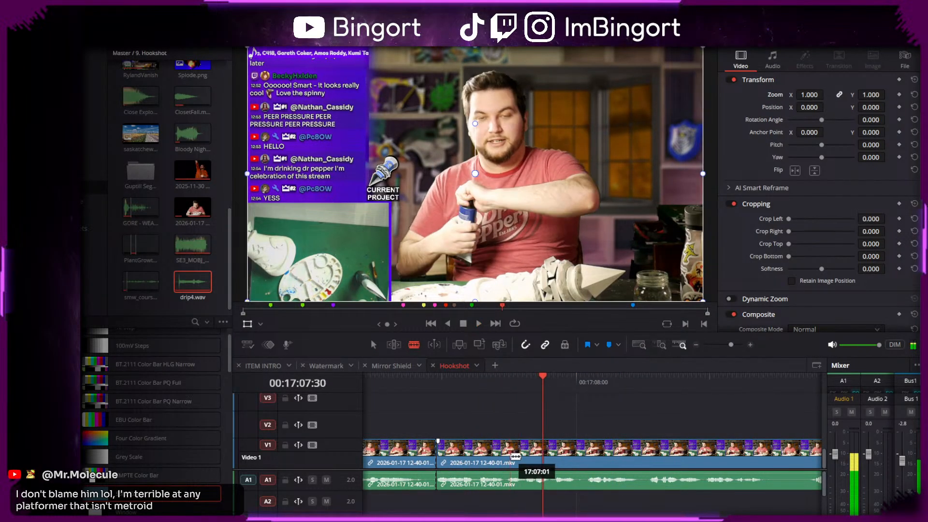
left_click(503, 452)
key("a")
left_click(479, 453)
- Try Zoom 1.390 with Position X -124, Y -125 on the clip starting at 00:17:05:55
left_click(439, 375)
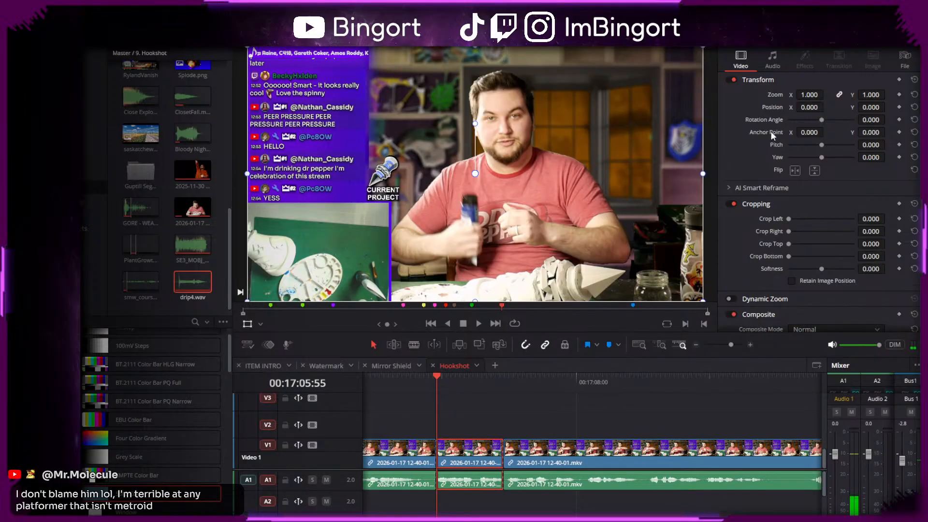
left_click_drag(809, 95, 831, 95)
mouse_move(809, 108)
left_mouse_down()
mouse_move(742, 107)
mouse_move(810, 107)
left_mouse_up()
left_click_drag(876, 111, 889, 106)
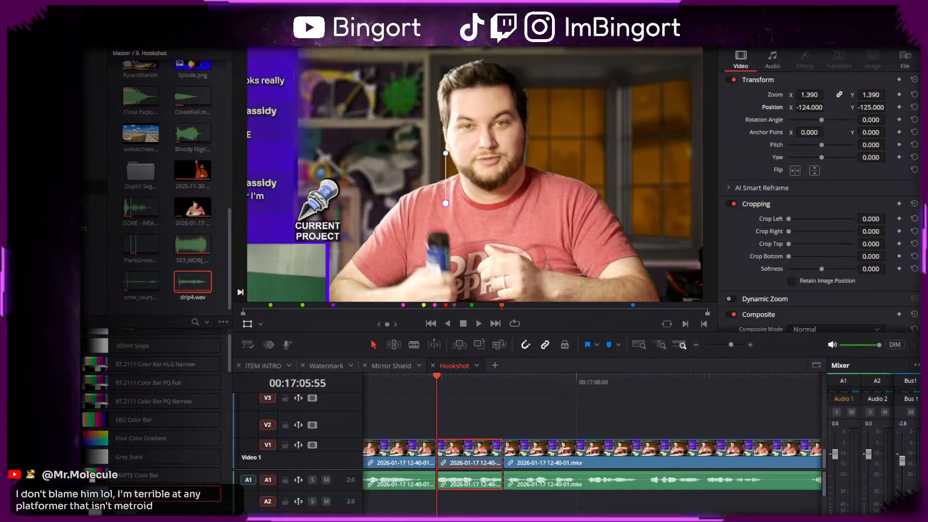
- Try an extreme face close-up at Zoom 8.760, Position X -1073.21, Y -1683.82, and reset the clip's transform
left_click_drag(806, 95, 919, 94)
left_click_drag(468, 63, 317, 293)
left_click_drag(449, 67, 515, 136)
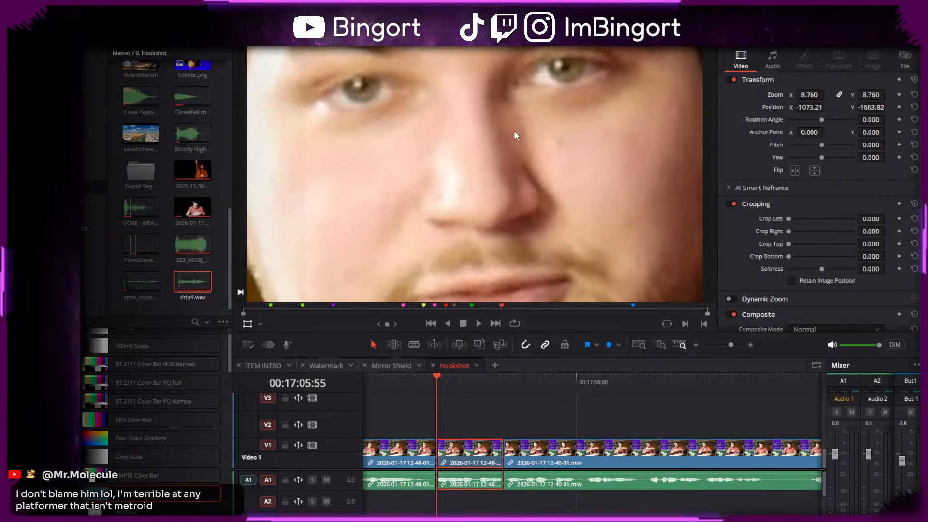
left_click(914, 80)
- Set the clip starting at 00:17:05:55 to Zoom 1.310, Position X -162.422, Y -101.250
left_click_drag(815, 96, 830, 97)
left_click_drag(608, 122, 569, 147)
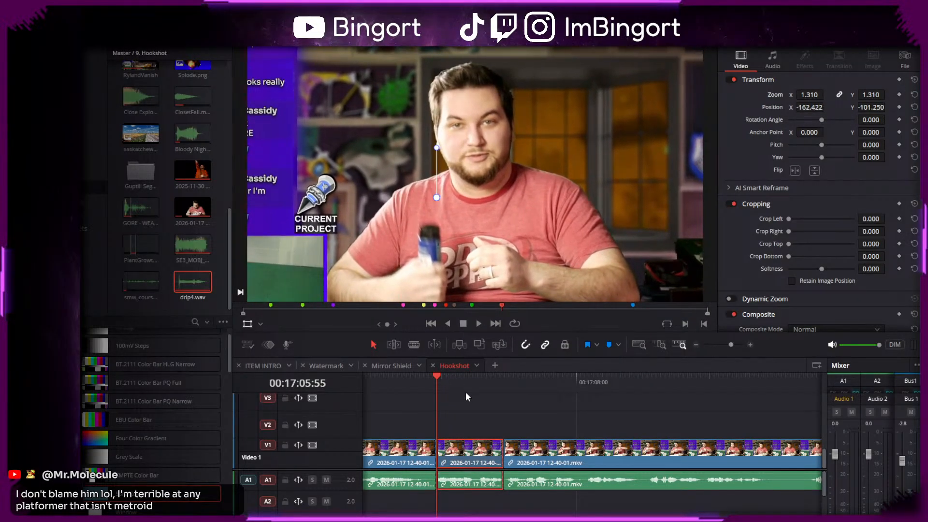
scroll(522, 401, "left", 3)
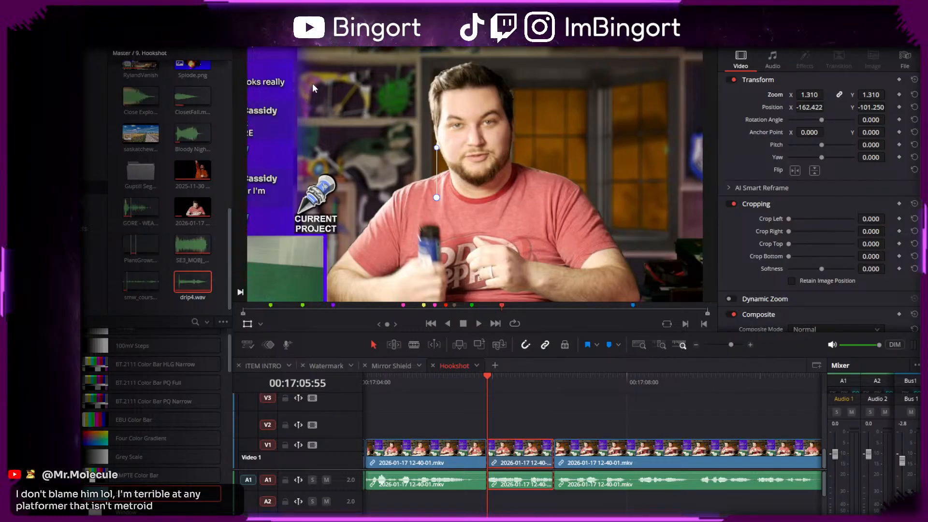
scroll(542, 400, "left", 3)
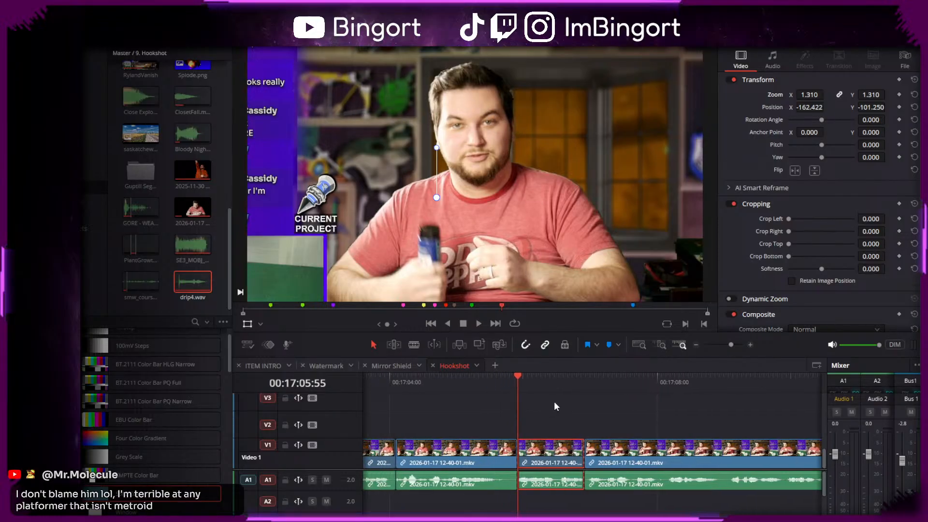
- Review the footage up to about 00:17:19 and replay the passage around 00:17:12 for punch-in cut points
left_click(466, 386)
key("space")
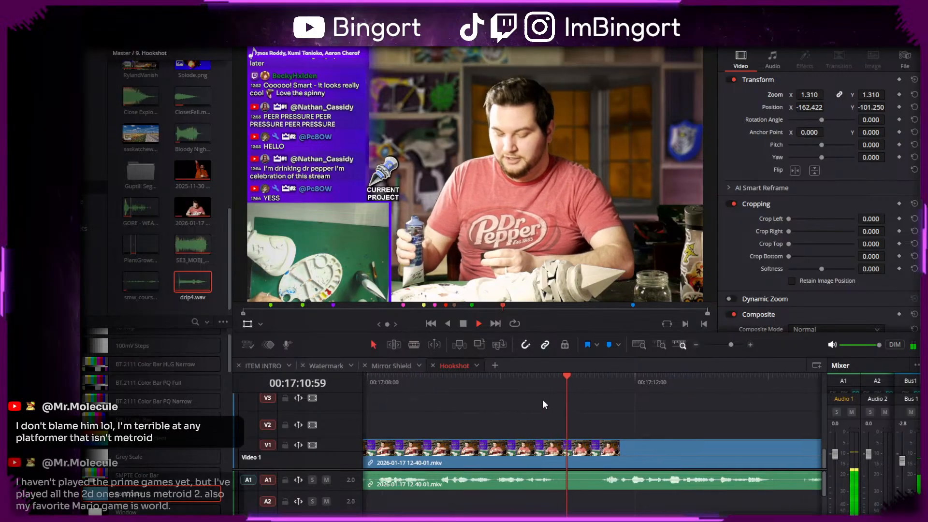
key("space")
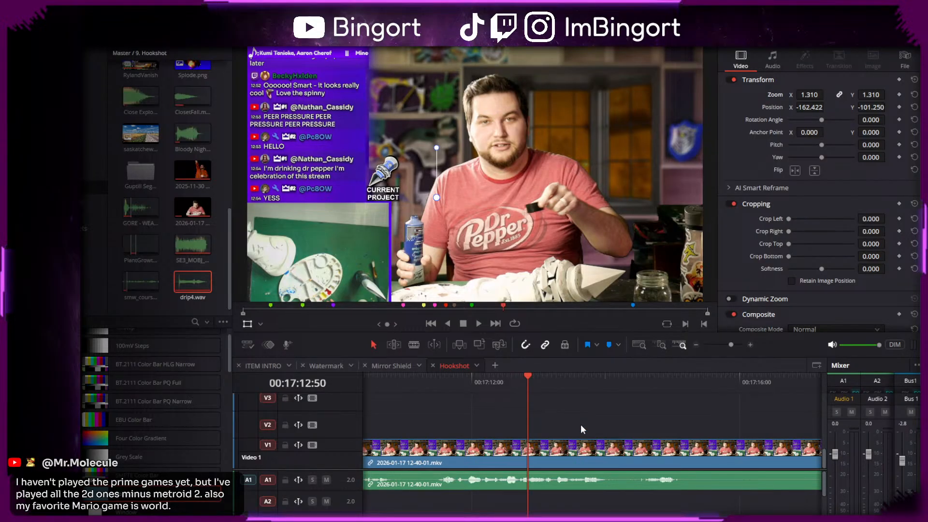
scroll(581, 423, "right", 4)
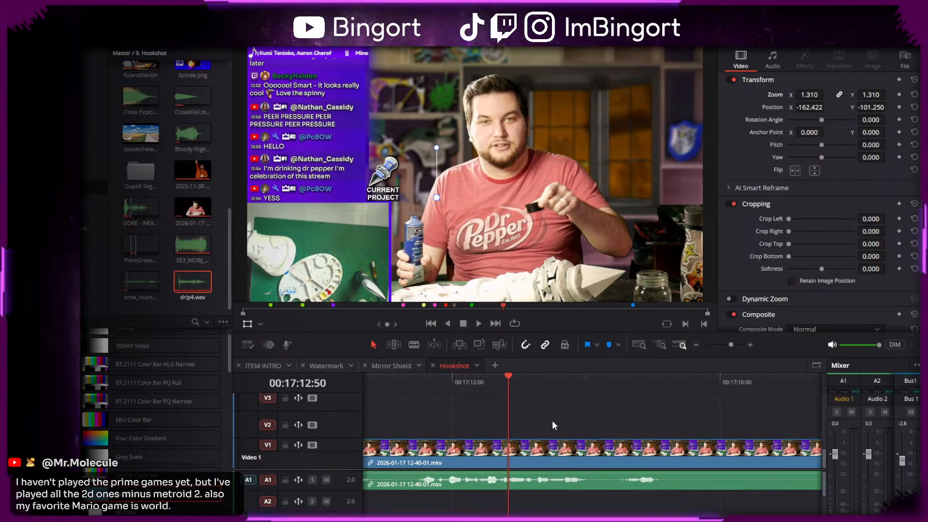
key("space")
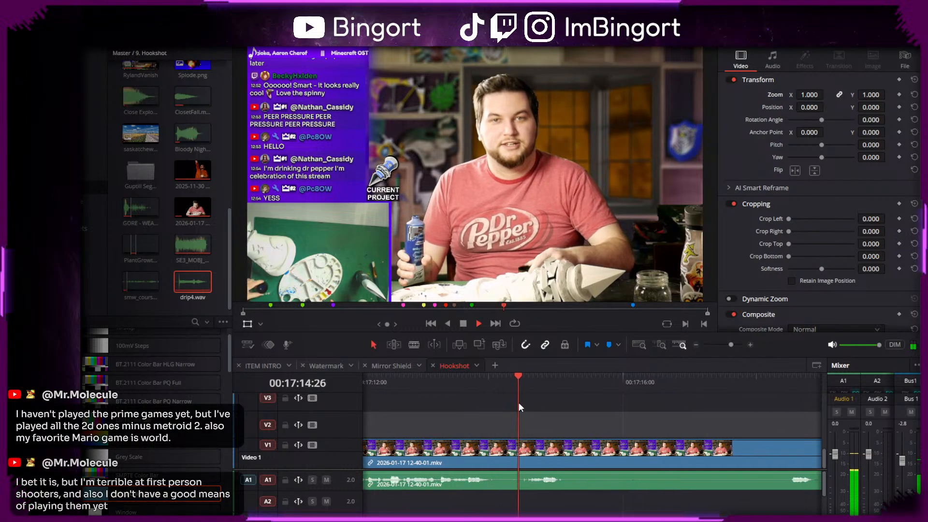
scroll(556, 401, "right", 3)
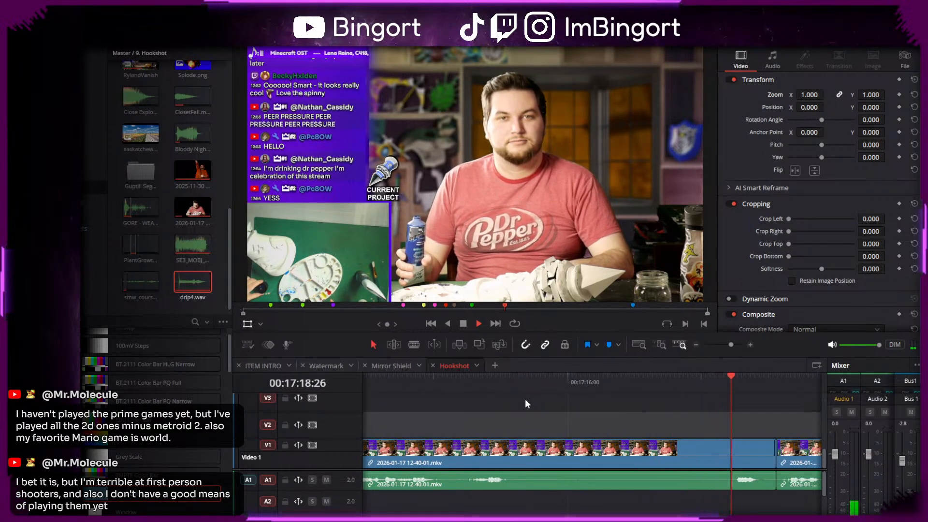
key("space")
scroll(474, 426, "left", 4)
scroll(474, 426, "left", 4)
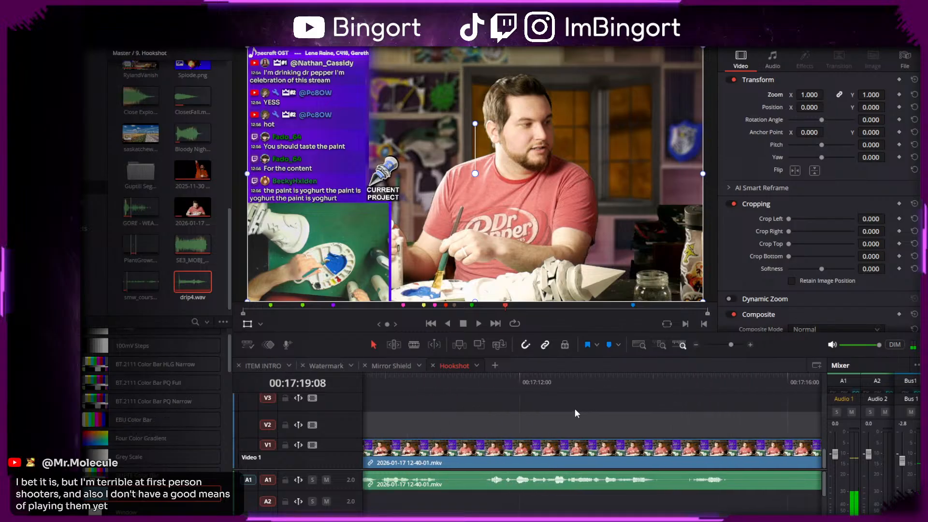
scroll(553, 413, "right", 2)
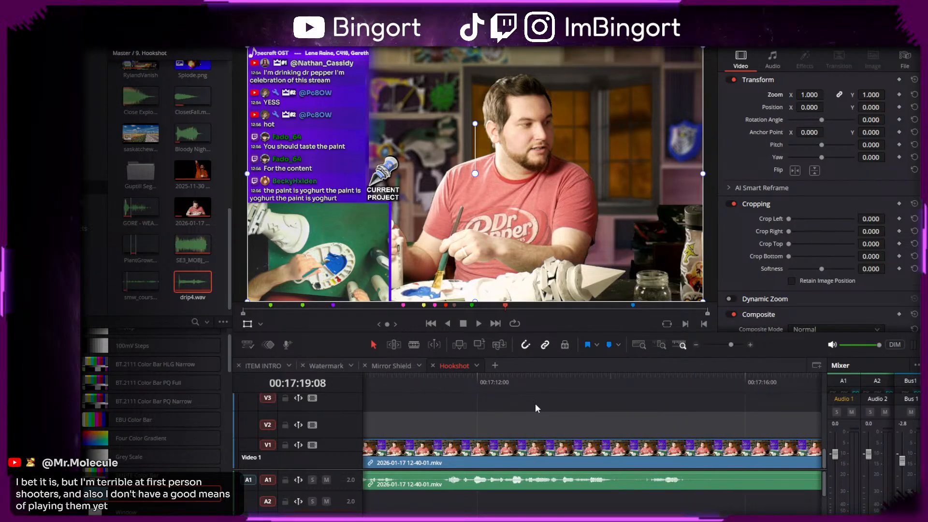
scroll(556, 396, "left", 2)
left_click(409, 382)
key("space")
scroll(451, 407, "right", 4)
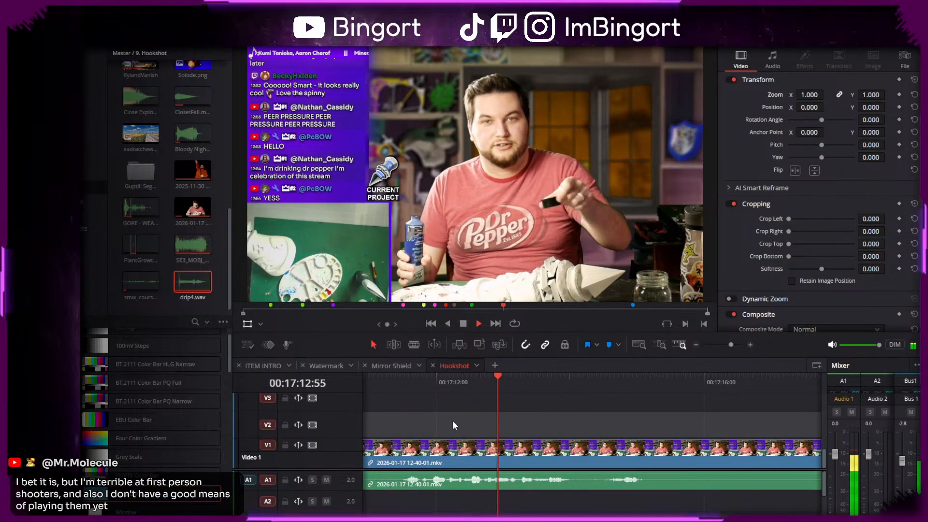
- Split the long clip at about 00:17:11:28, 00:17:11:57 and 00:17:14:00
left_click(402, 382)
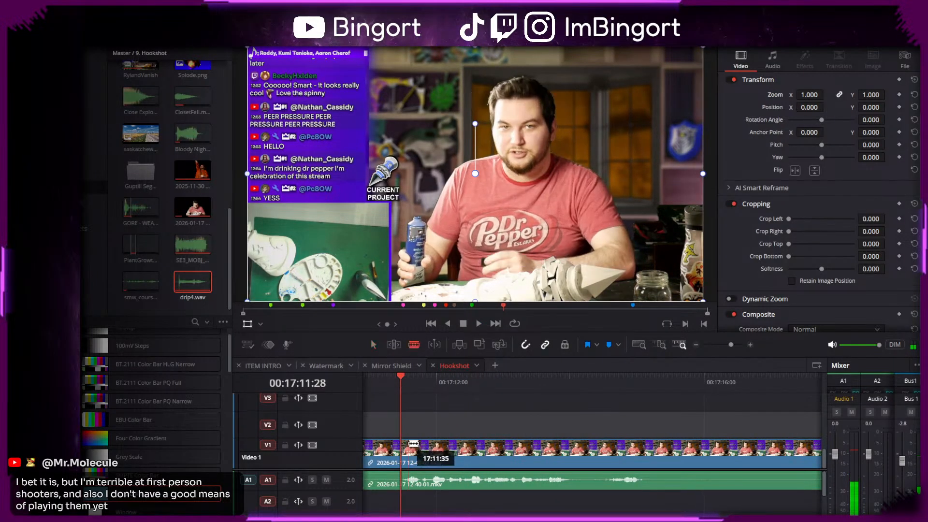
key("space")
scroll(454, 432, "right", 3)
scroll(426, 408, "right", 1)
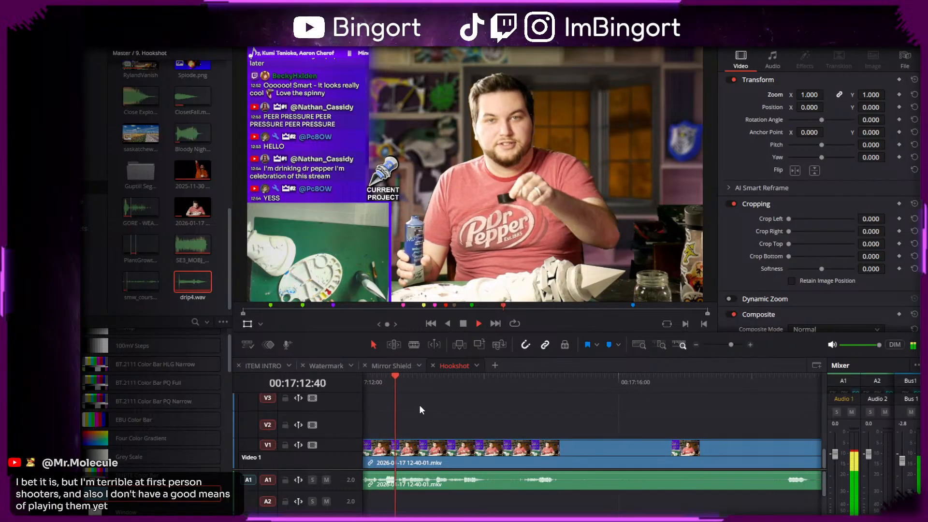
key("space")
key("b")
left_click(487, 448)
key("a")
scroll(488, 426, "left", 6)
left_click(457, 383)
left_click_drag(457, 383, 486, 386)
key("b")
left_click(489, 451)
key("a")
- Set the clip between about 00:17:11:57 and 00:17:14:00 to Zoom 1.110 and play it back
left_click(594, 449)
left_click_drag(808, 96, 837, 94)
left_click(556, 417)
key("space")
- Split the 1.110-zoom clip at 00:17:12:17 and set the part after the cut to Zoom 1.220
left_click_drag(489, 382, 507, 387)
key("ctrl+b")
left_click(517, 456)
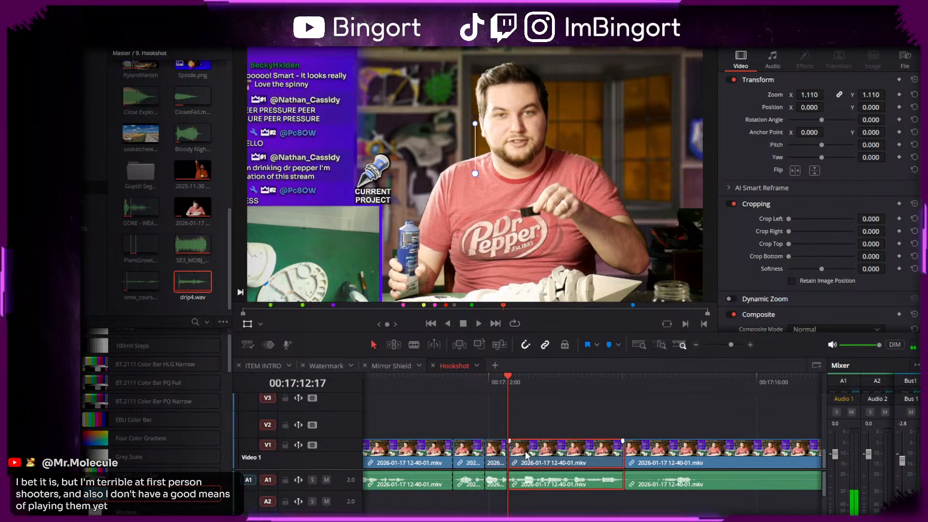
left_click_drag(803, 94, 807, 95)
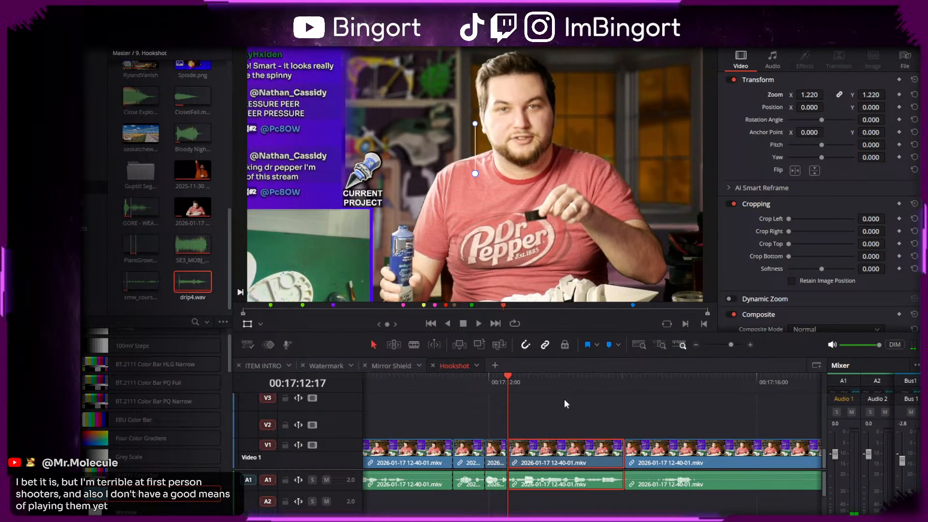
- Split the 1.220-zoom clip at about 00:17:12:51 and set the part after the cut to Zoom 1.360
key("space")
key("space")
left_click_drag(538, 386, 546, 381)
key("ctrl+b")
left_click(568, 457)
left_click_drag(810, 95, 813, 95)
- Split the 1.360-zoom clip at about 00:17:13:14 and set the part after the cut to Zoom 1.530
key("space")
key("ctrl+b")
key("space")
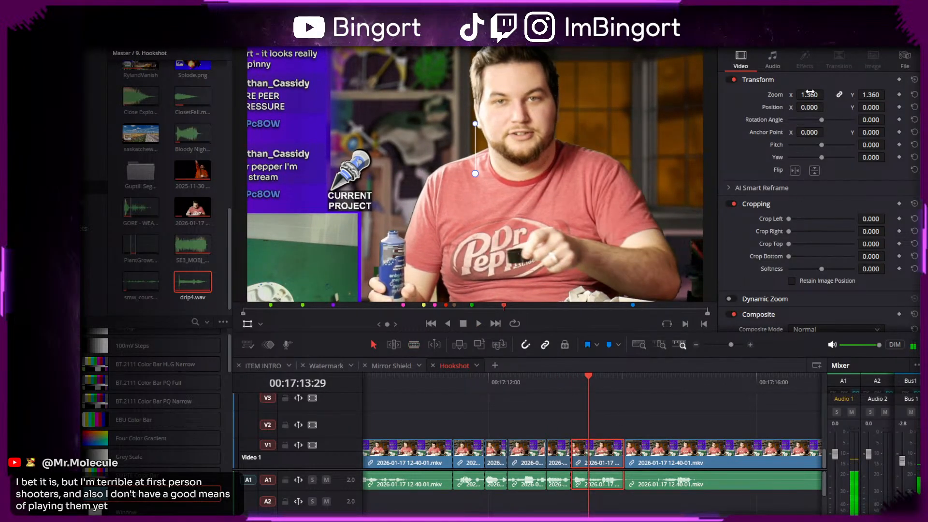
left_click_drag(810, 94, 815, 95)
- Split the 1.530-zoom clip at 00:17:13:41 and set the part after the cut to Zoom 1.630
key("space")
key("space")
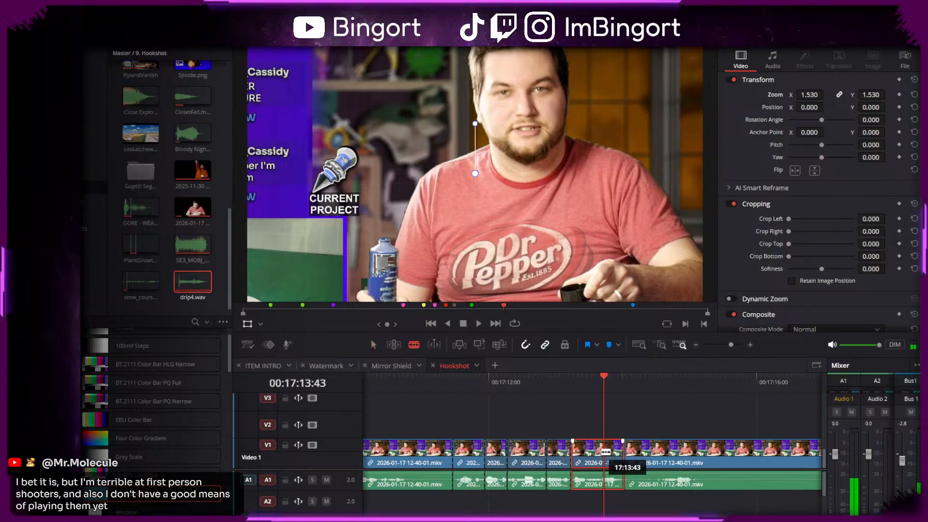
key("Left")
key("Left")
key("ctrl+b")
left_click(612, 458)
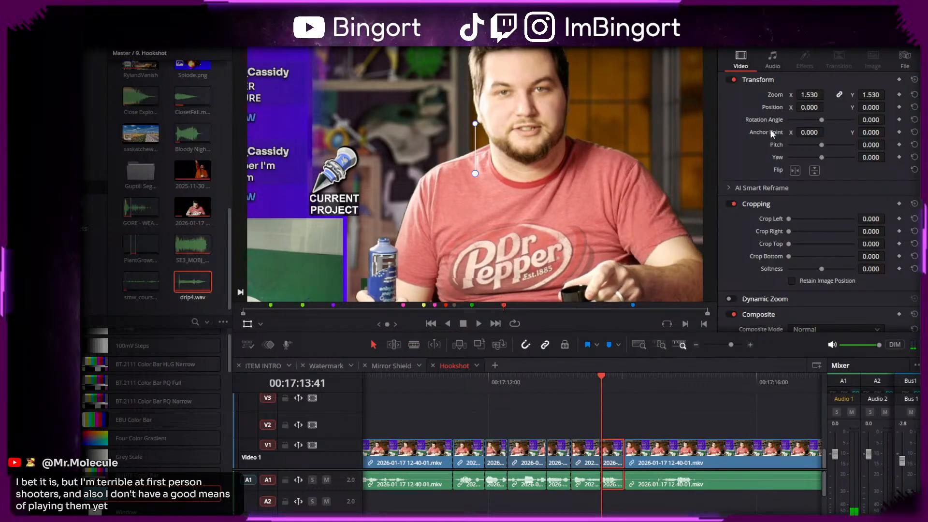
left_click_drag(809, 95, 812, 95)
- Roll the edit at the end of the 1.630-zoom clip to about 00:17:14:35 and play the following footage
key("space")
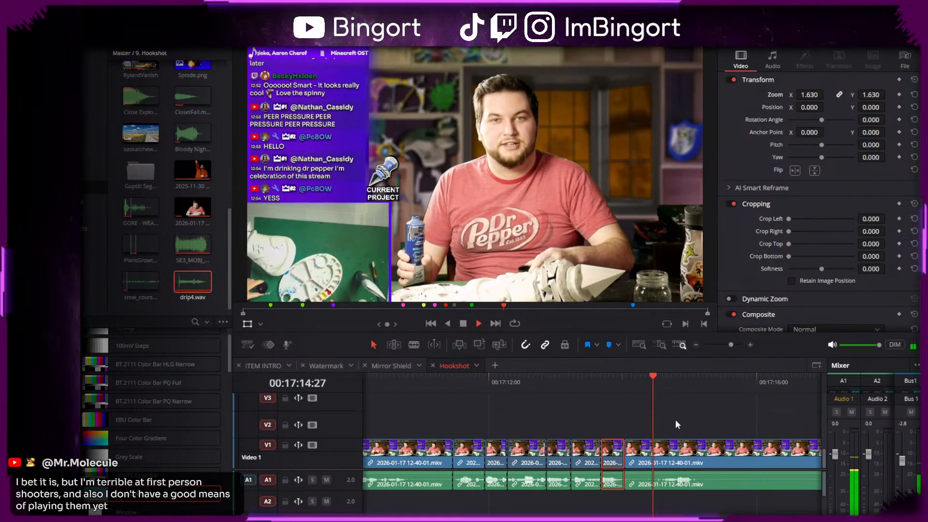
key("space")
left_click_drag(376, 456, 414, 454)
scroll(411, 435, "left", 2)
left_click(395, 379)
key("space")
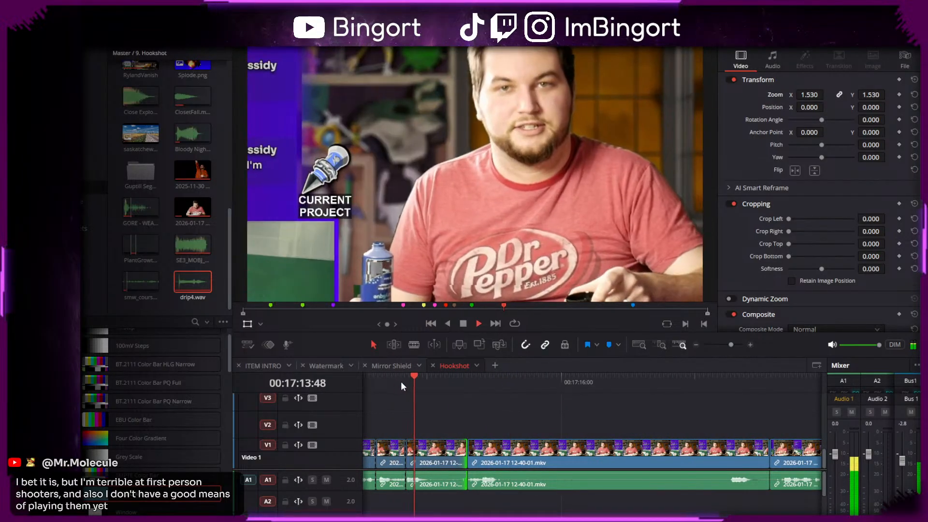
scroll(453, 408, "right", 2)
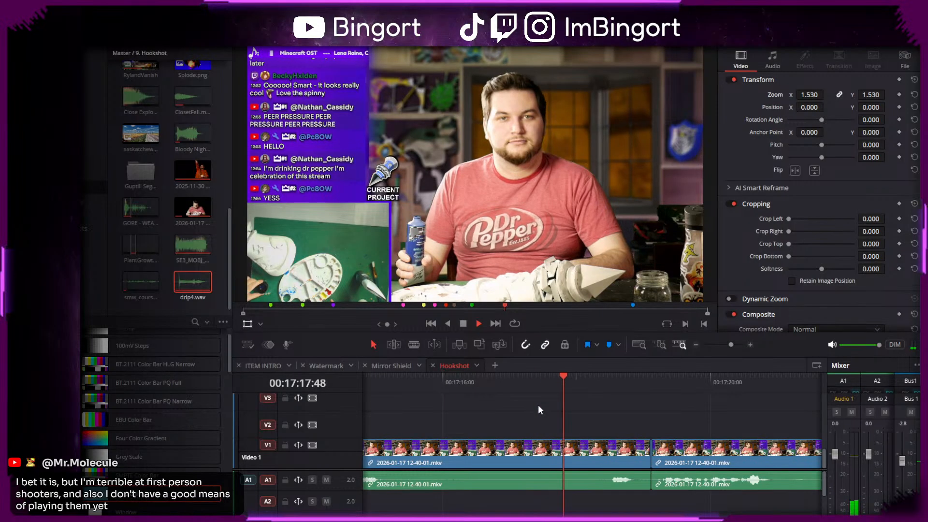
key("space")
- Split the clip at about 00:17:18:31 and select the short piece after the cut
mouse_move(543, 385)
left_mouse_down()
mouse_move(561, 387)
mouse_move(552, 391)
left_mouse_up()
key("b")
left_click(552, 449)
key("a")
left_click(565, 455)
- Push the short clip's Gain strongly toward blue on the Color page and return to the edit timeline
left_click(512, 520)
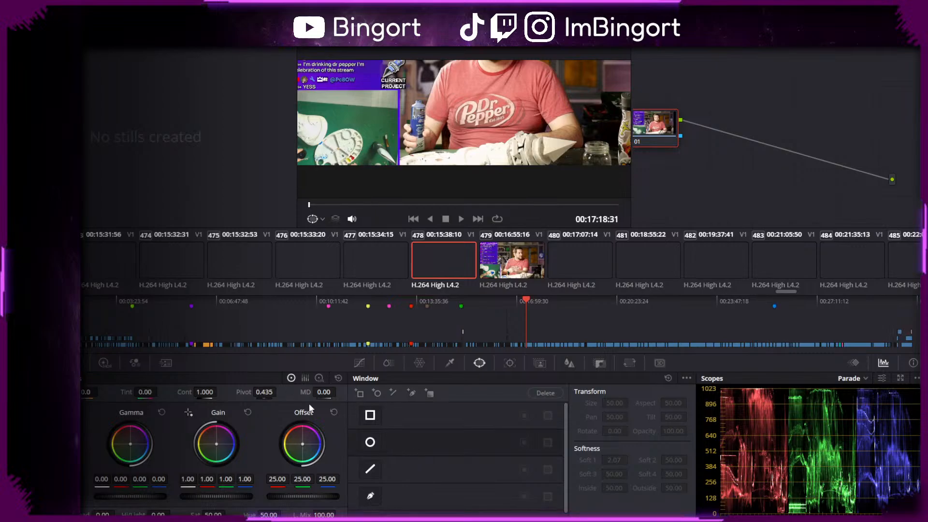
left_click_drag(216, 444, 235, 446)
scroll(561, 146, "up", 2)
scroll(502, 138, "down", 1)
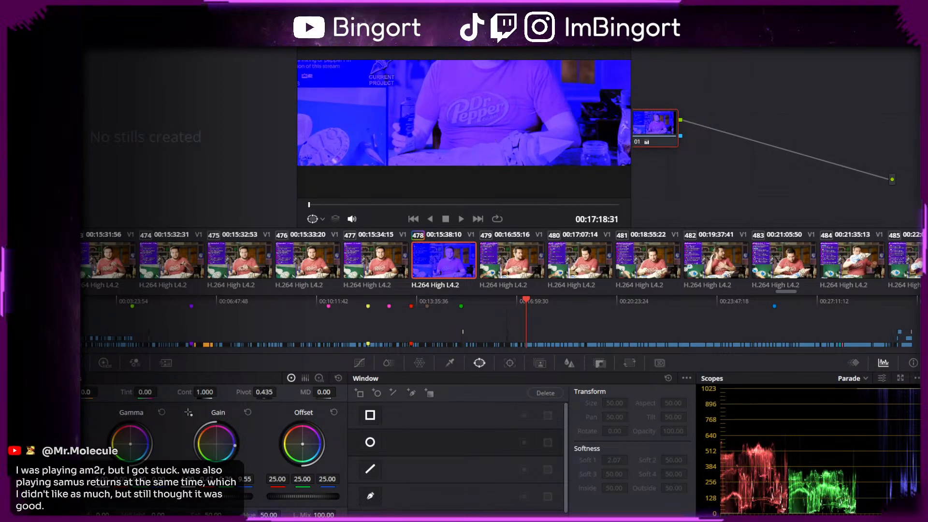
left_click(318, 51)
left_click(419, 519)
- Play back the blue-graded clip and the footage that follows it
left_click(467, 389)
key("space")
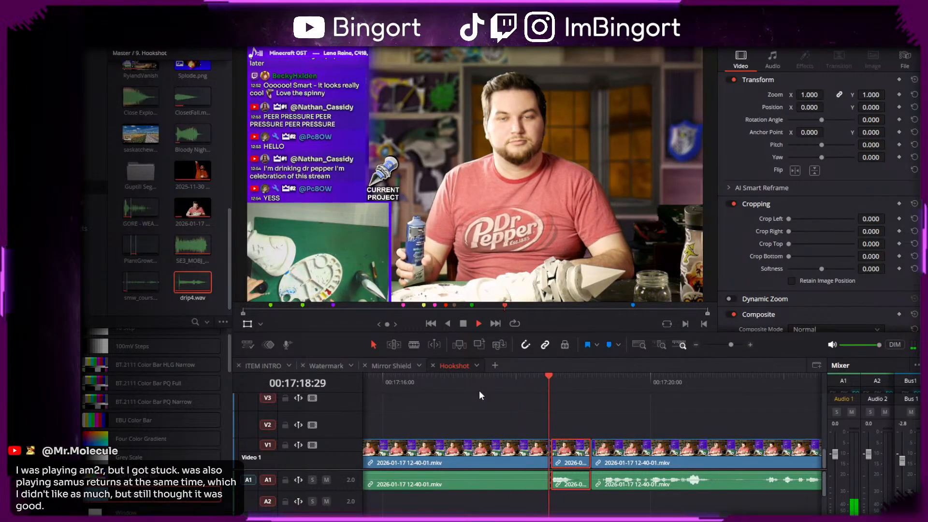
left_click_drag(667, 396, 509, 425)
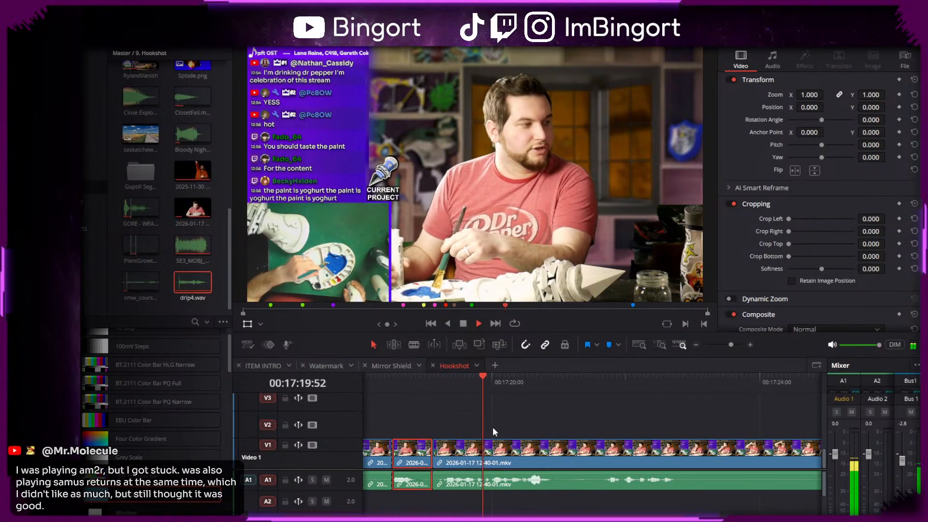
- Play back the footage after the blue-graded clip and split it at about 00:17:21:40
key("space")
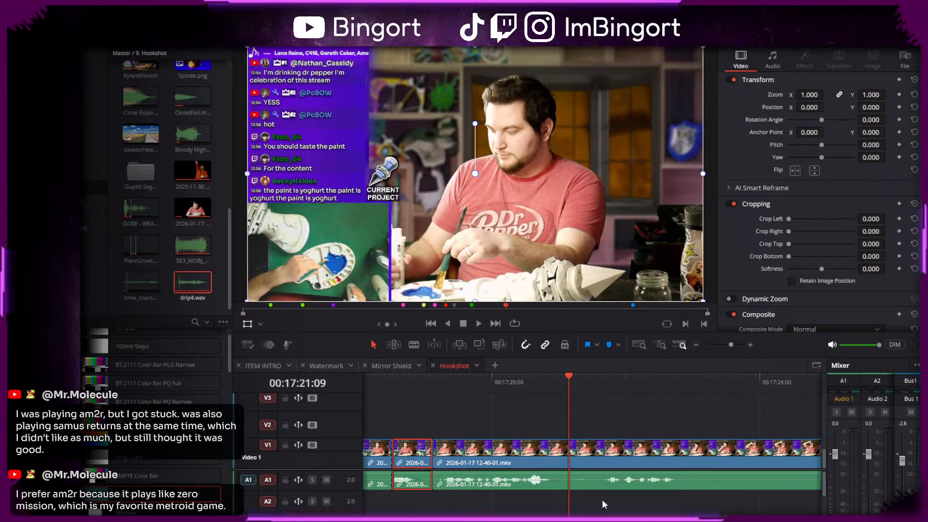
scroll(629, 436, "left", 2)
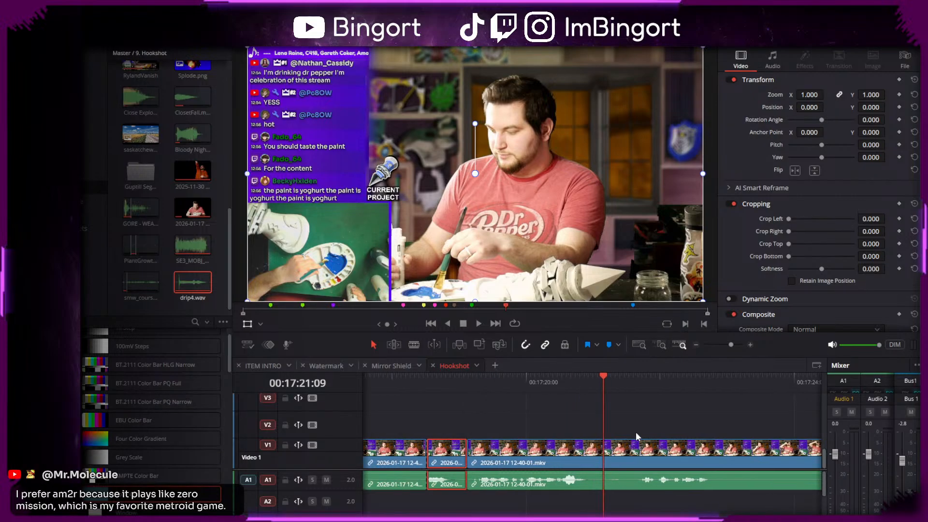
left_click(520, 382)
key("space")
scroll(435, 418, "right", 6)
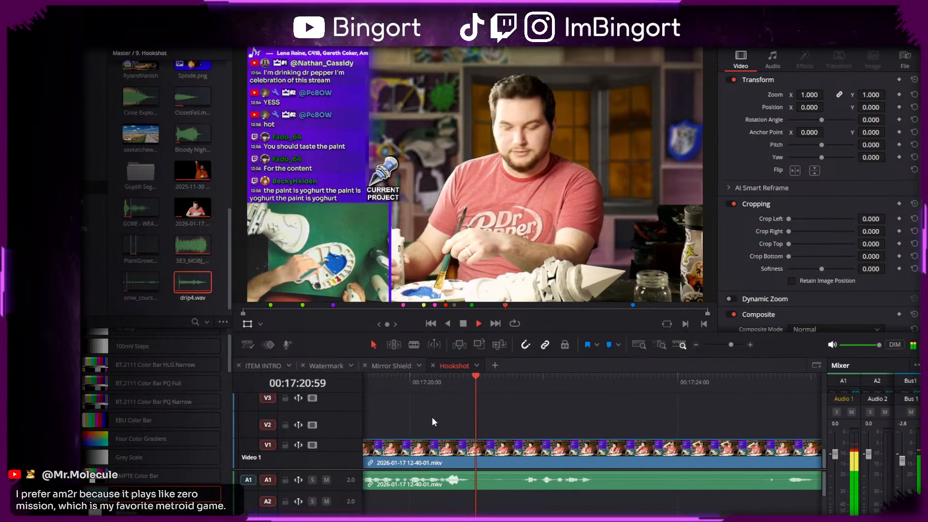
scroll(483, 426, "right", 3)
scroll(610, 416, "left", 3)
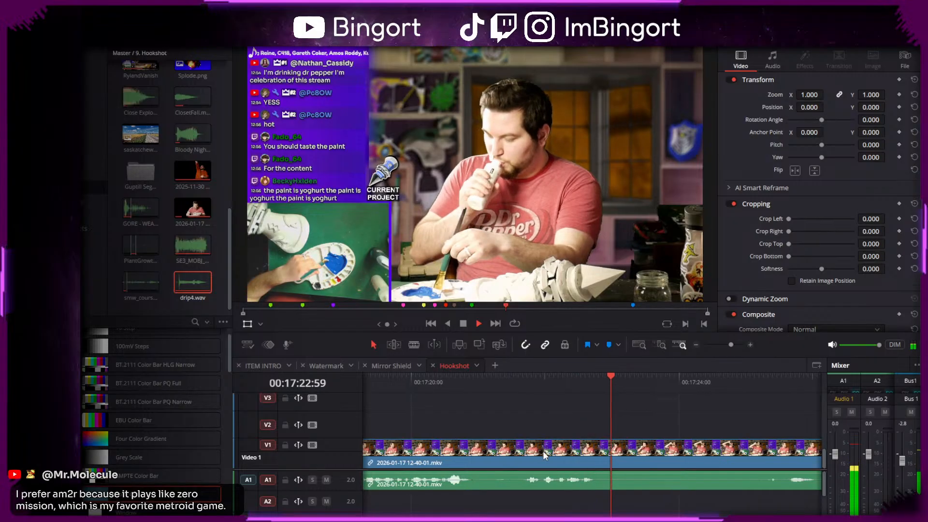
key("space")
key("b")
left_click(529, 456)
key("a")
scroll(537, 452, "left", 3)
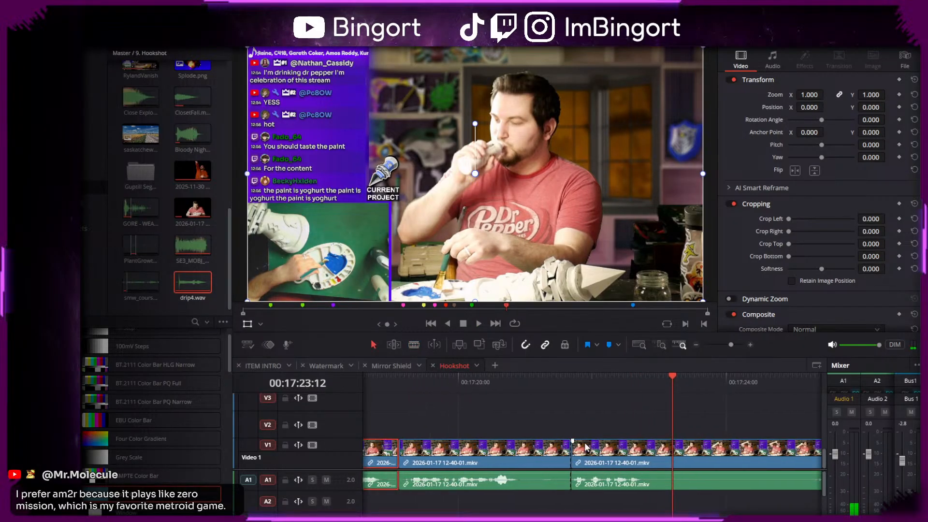
- Trim the end of the clip before the new cut back to about 00:17:21:00 and delete the gap
left_click_drag(565, 455, 514, 456)
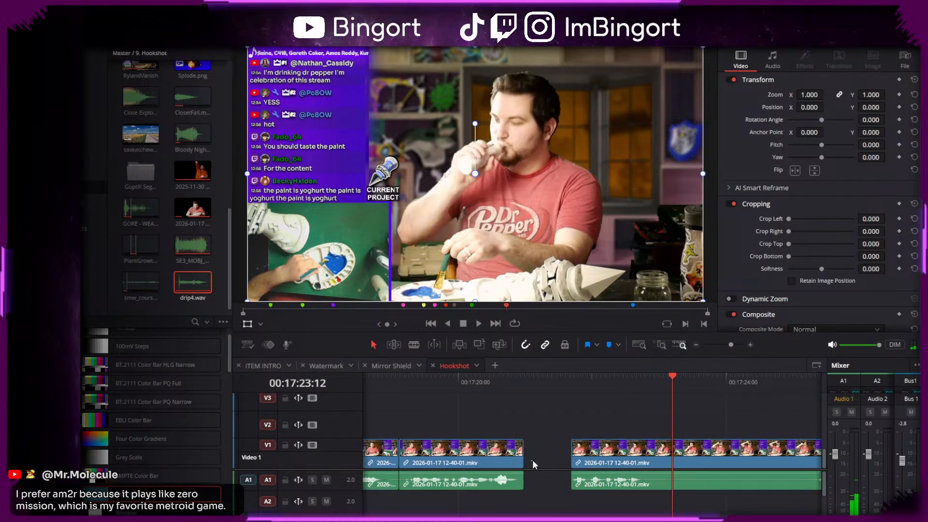
left_click(533, 462)
key("Delete")
- Play on through the drinking moment and split the footage at about 00:17:25:20
key("space")
scroll(483, 436, "right", 6)
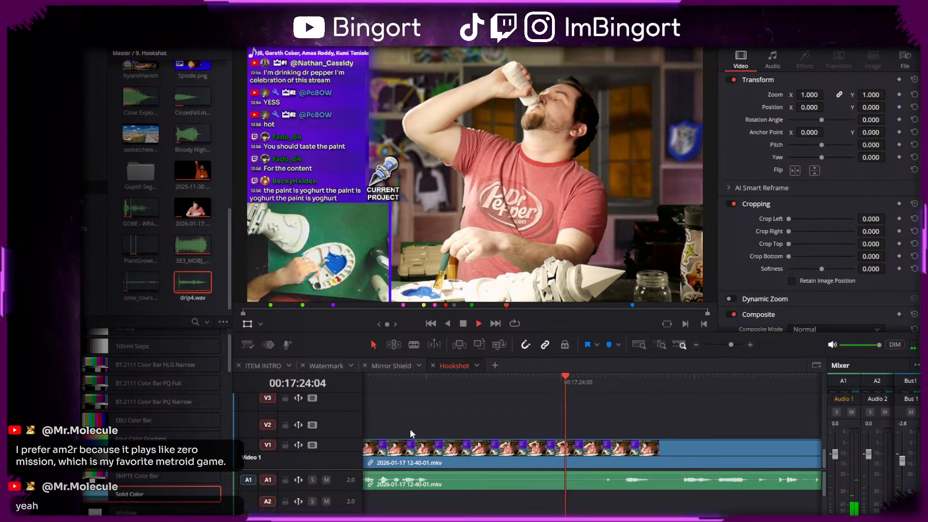
key("space")
scroll(529, 463, "right", 3)
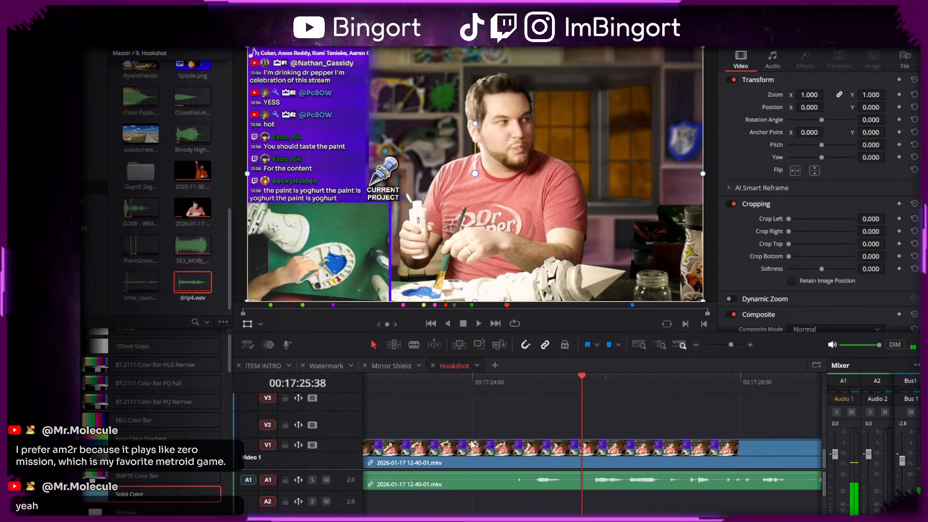
left_click(567, 390)
left_click_drag(567, 390, 564, 390)
key("ctrl+b")
- Split the drinking clip at about 00:17:22:58 and select the piece after the cut
scroll(450, 424, "left", 5)
left_click(443, 382)
key("space")
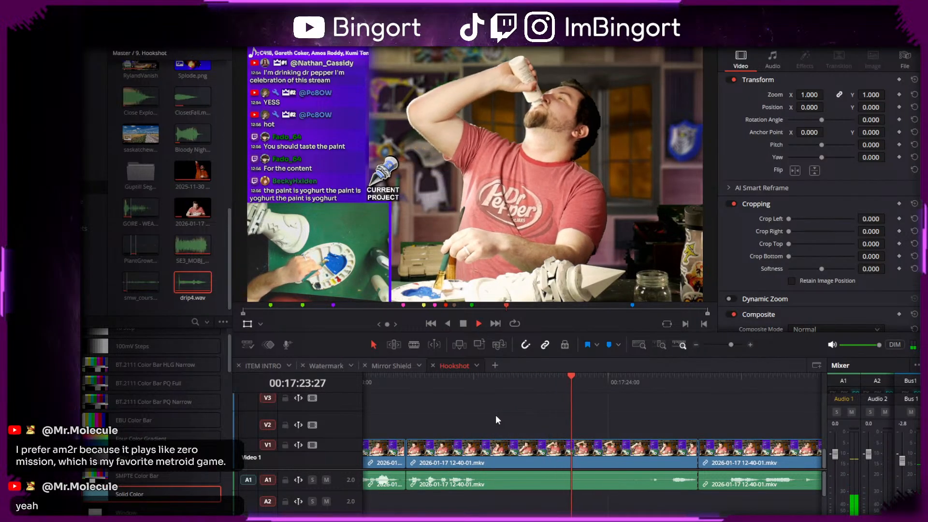
left_click_drag(600, 382, 539, 382)
key("b")
left_click(540, 450)
key("a")
left_click(561, 453)
- Set the selected drinking clip's Zoom to 1.470 and Position to X -171, Y -149, and play back the result
left_click_drag(814, 94, 732, 108)
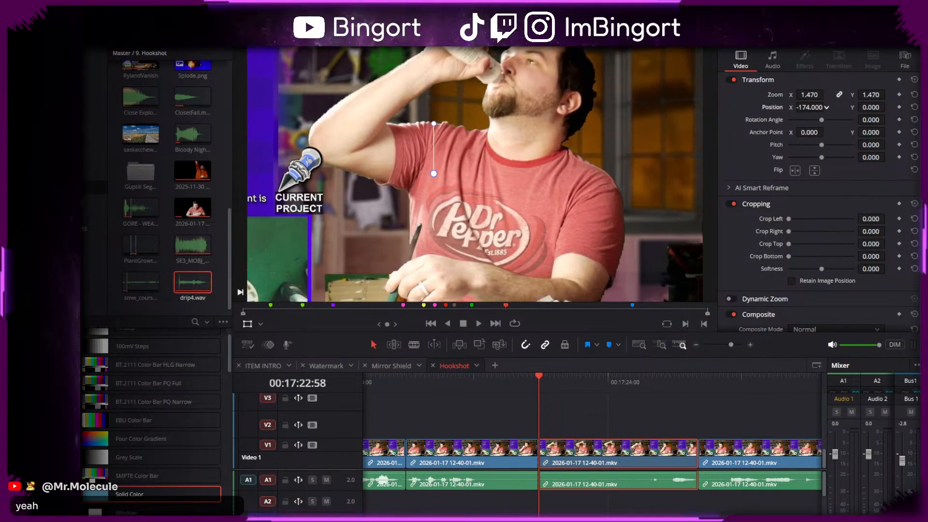
mouse_move(878, 109)
left_mouse_down()
mouse_move(808, 110)
mouse_move(872, 112)
left_mouse_up()
key("space")
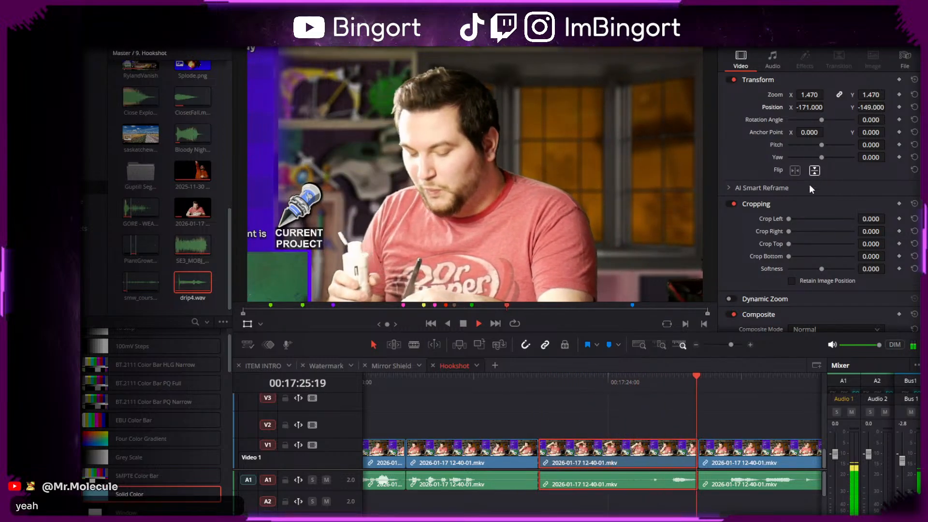
left_click(687, 387)
left_click_drag(687, 390, 668, 399)
key("space")
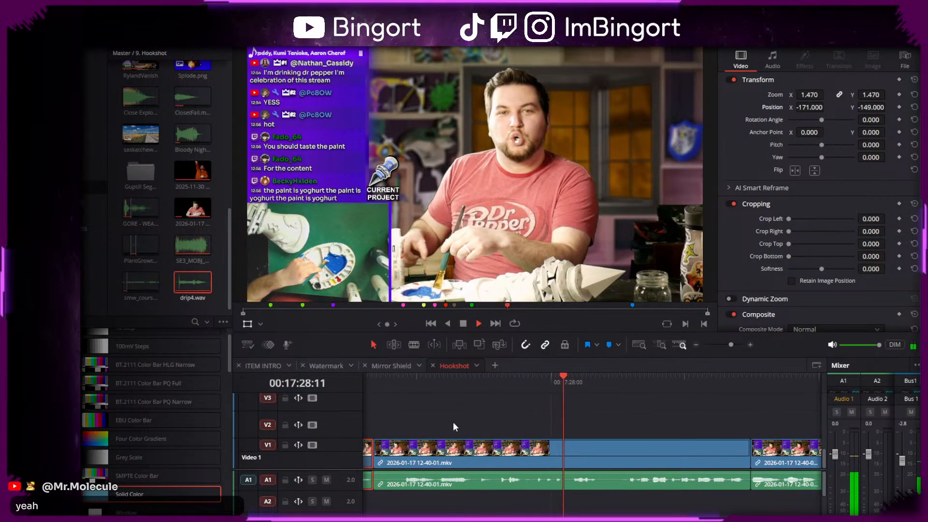
- Isolate a short reaction clip by splitting the footage at about 00:17:27:48 and 00:17:28:44
key("space")
left_click_drag(532, 384, 538, 385)
key("ctrl+b")
key("space")
key("space")
key("ctrl+b")
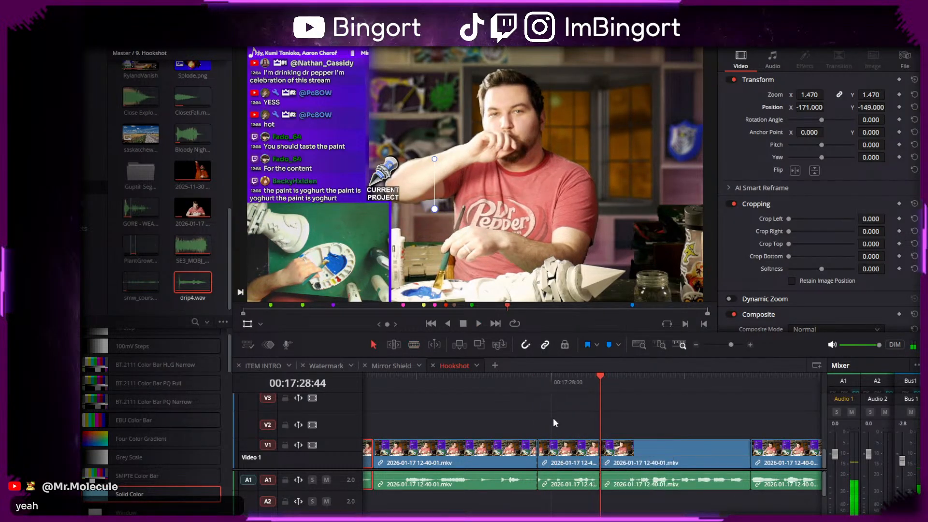
- Punch in on the short reaction clip with Zoom 1.970 and Position X -223, Y -335, and play it back
key("Up")
left_click(568, 445)
left_click_drag(814, 96, 706, 106)
left_click_drag(870, 108, 708, 108)
left_click(428, 387)
key("space")
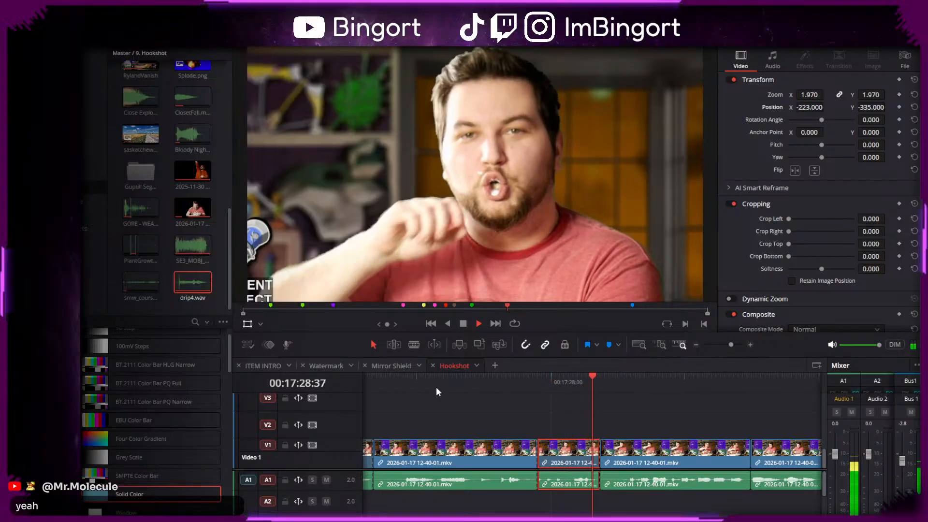
scroll(544, 419, "right", 3)
scroll(531, 415, "right", 2)
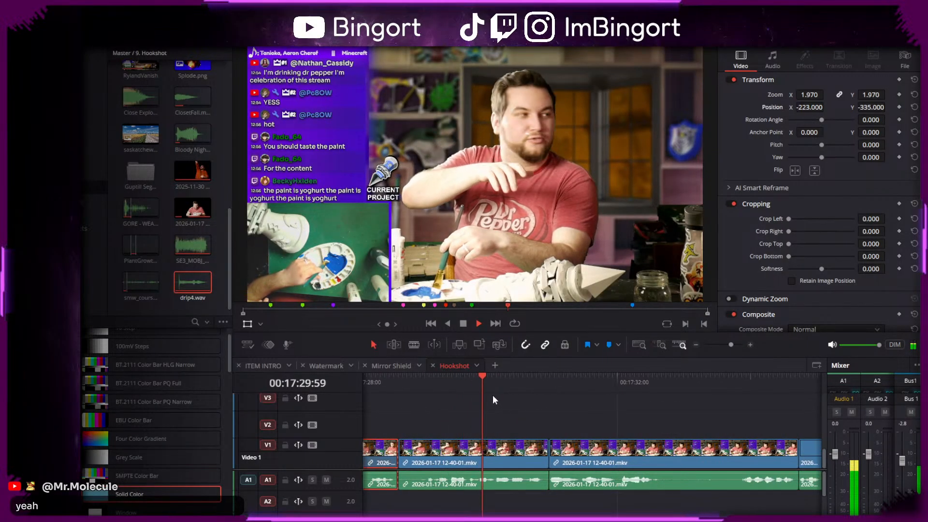
- Trim about half a second off the start of the clip after the 1.970-zoom clip and close the gap
key("space")
left_click_drag(406, 454, 434, 452)
left_click(419, 452)
key("Delete")
left_click(396, 382)
key("space")
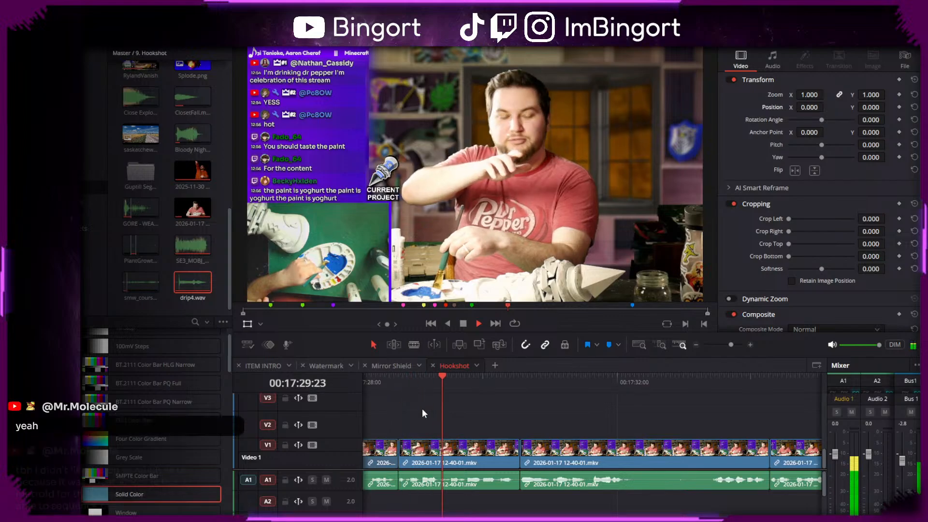
key("space")
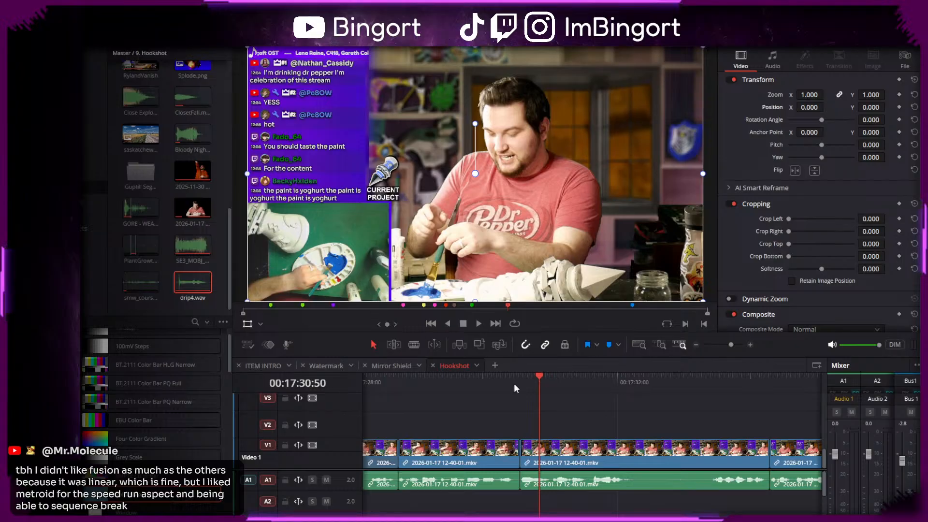
- Play back the following footage and split the clip at about 00:17:32:13
left_click_drag(609, 418, 530, 391)
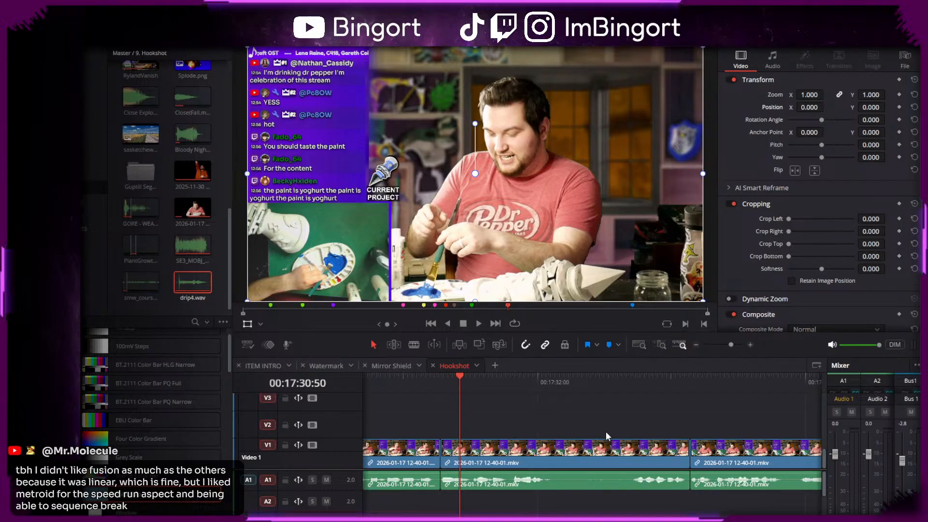
key("space")
scroll(474, 435, "right", 1)
key("space")
key("b")
left_click(503, 451)
key("a")
- Trim about 1.2 seconds off the start of the piece after the cut and delete the gap
left_click_drag(506, 456, 588, 462)
left_click(556, 457)
key("Delete")
key("space")
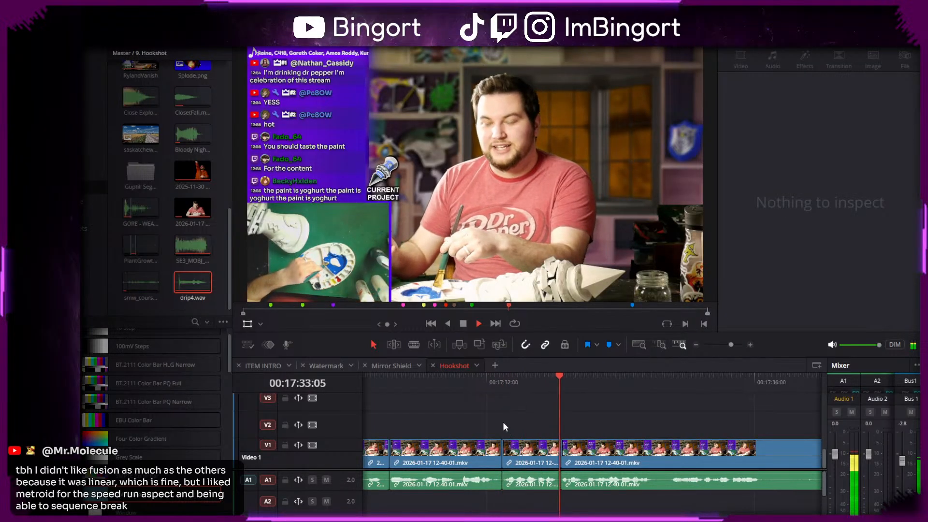
- Ripple-delete the clip directly before the trimmed piece and play back the new join
key("space")
scroll(504, 424, "left", 2)
left_click(560, 452)
key("Delete")
left_click(430, 390)
key("space")
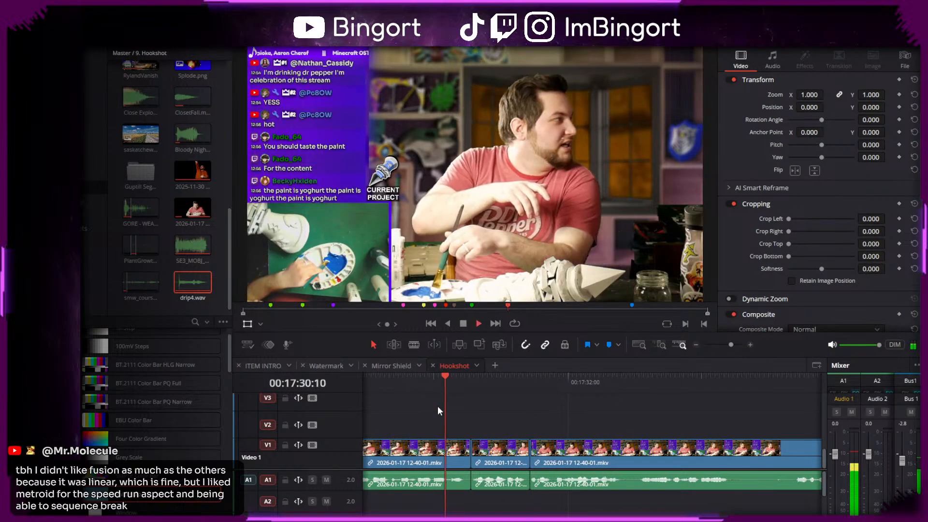
- Punch in on the short trimmed clip with Zoom 1.640 and Position X -329.063, Y -181.406, and preview it
scroll(442, 412, "up", 1)
key("space")
left_click(569, 452)
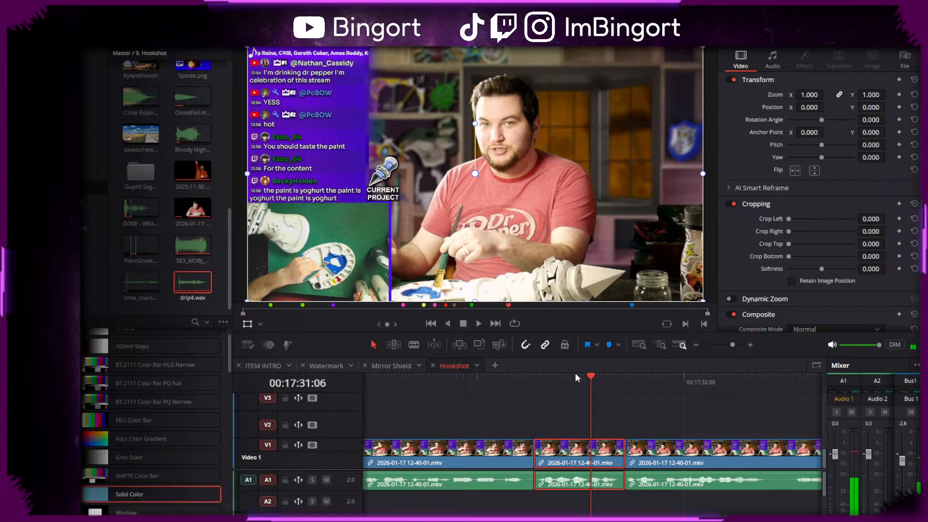
left_click(535, 380)
double_click(809, 94)
type("1.32")
key("Return")
left_click_drag(827, 94, 842, 94)
left_click_drag(579, 168, 501, 212)
key("space")
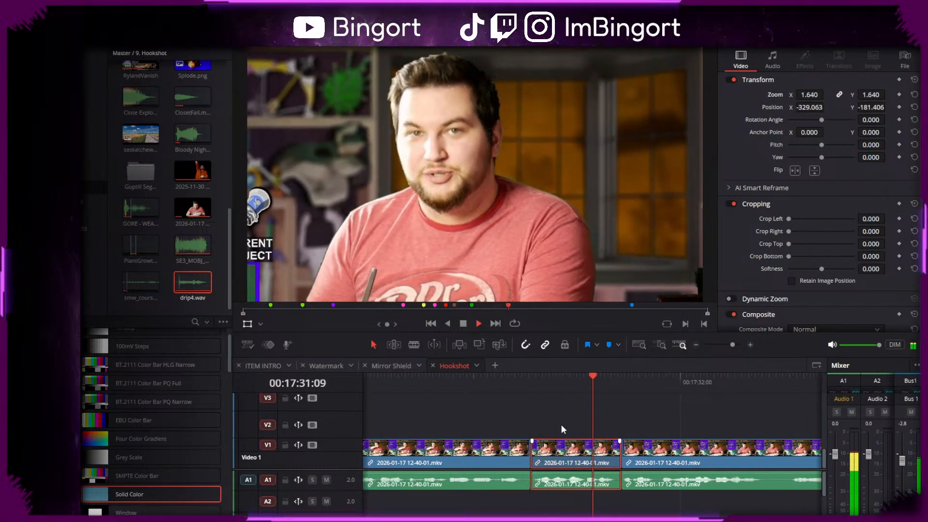
- Reframe the 1.640-zoom clip by setting Position X to -207.063 and play it back
key("space")
left_click(531, 381)
left_click(463, 379)
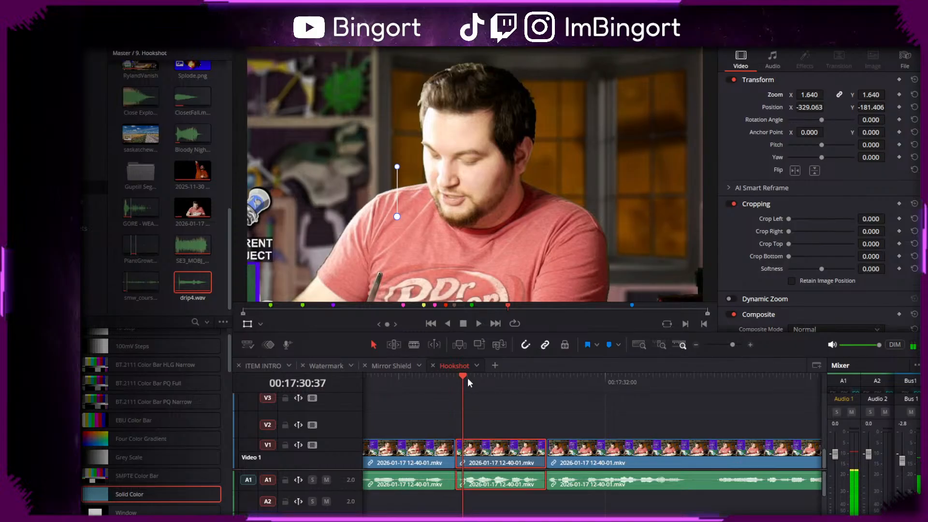
left_click_drag(467, 378, 498, 379)
left_click_drag(810, 107, 829, 107)
left_click(420, 387)
key("space")
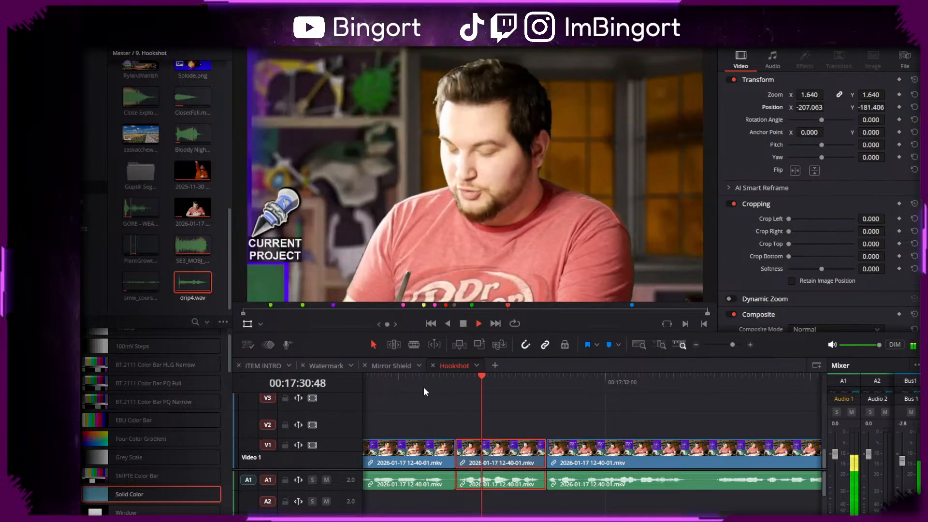
- Review the footage following the 1.640-zoom clip up to about 00:17:35:47
key("space")
left_click_drag(511, 411, 410, 399)
key("space")
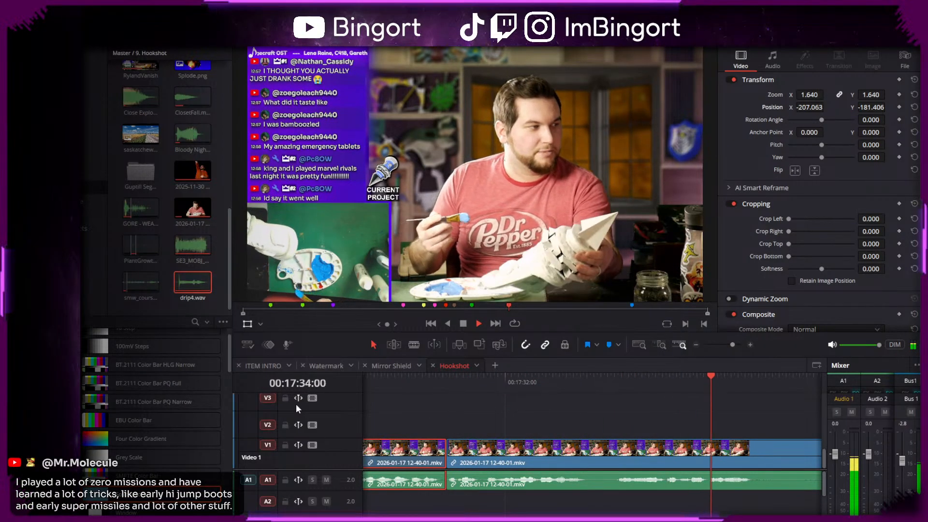
key("space")
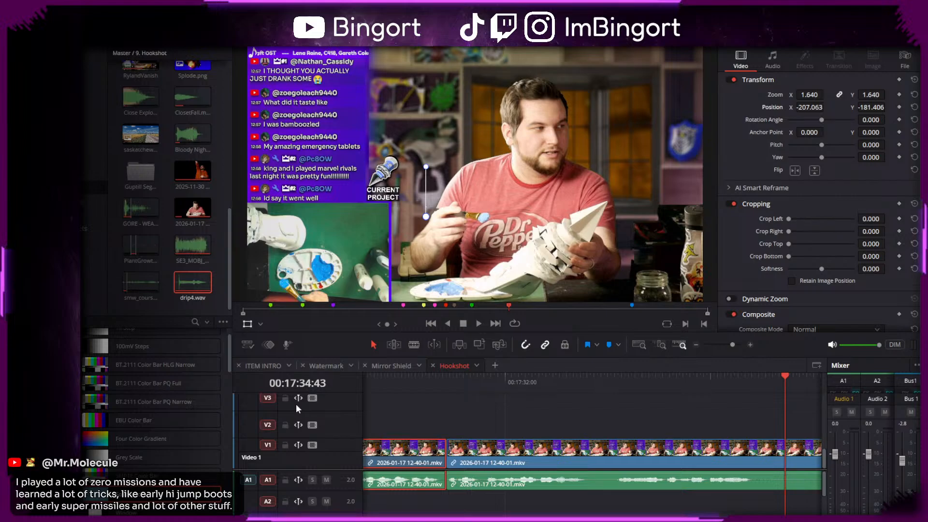
scroll(485, 408, "right", 2)
left_click_drag(485, 408, 531, 407)
left_click(435, 383)
key("space")
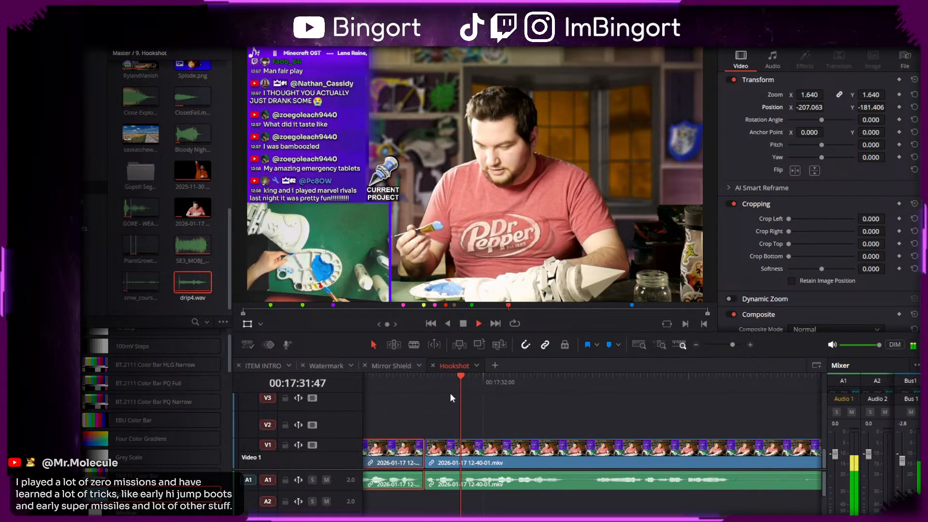
left_click_drag(575, 431, 484, 421)
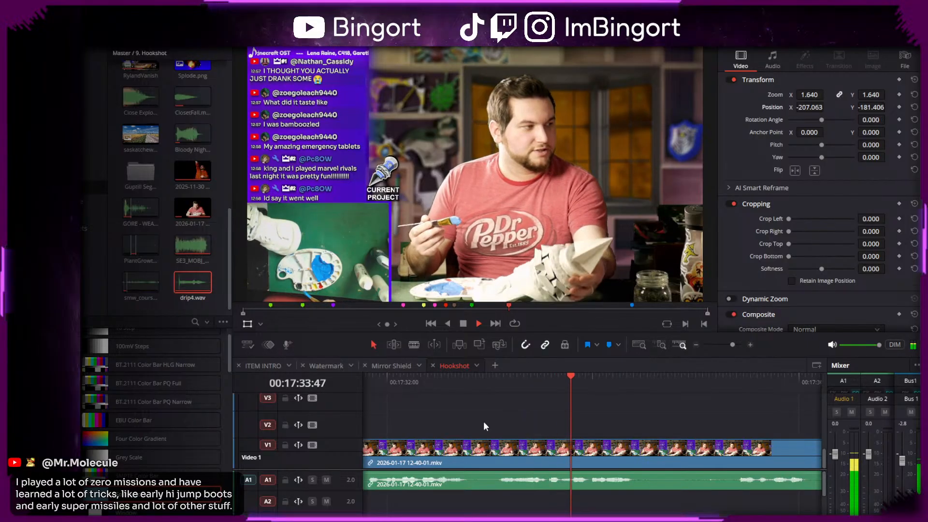
left_click_drag(644, 443, 476, 450)
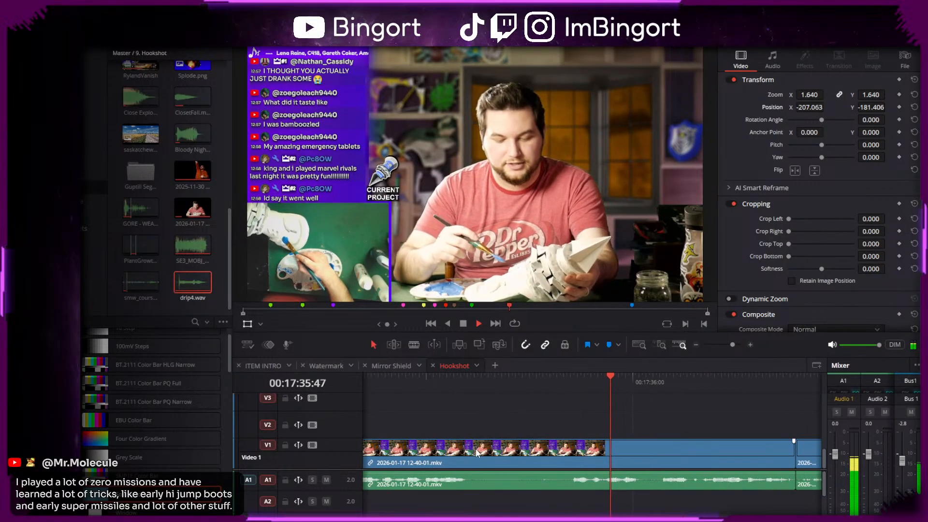
- Remove the unwanted footage directly after the 1.640-zoom clip and close the gap
key("space")
key("ctrl+b")
scroll(548, 437, "down", 2)
left_click_drag(548, 438, 618, 436)
left_click(556, 447)
key("Delete")
- Split the following talking clip at about 00:17:32:57 and play the footage after the cut
key("space")
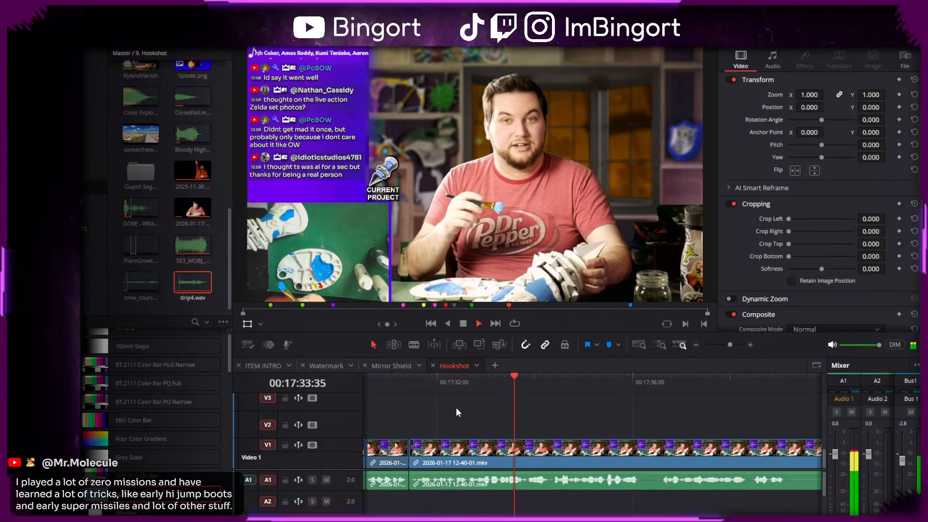
left_click(412, 382)
scroll(498, 420, "up", 2)
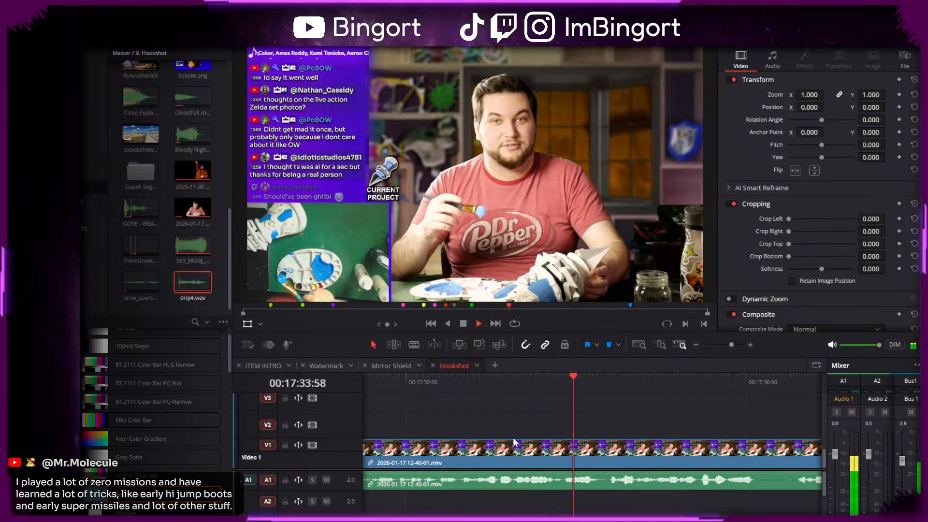
left_click(444, 382)
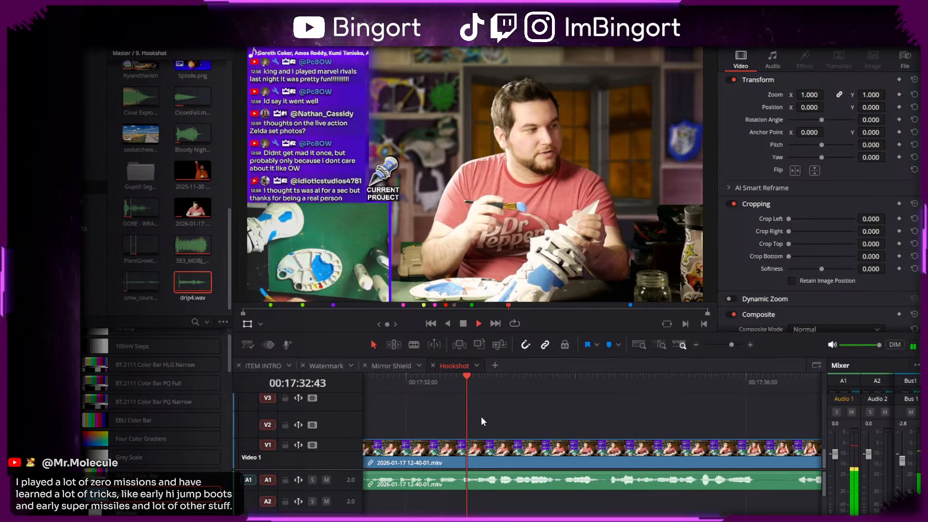
left_click(463, 385)
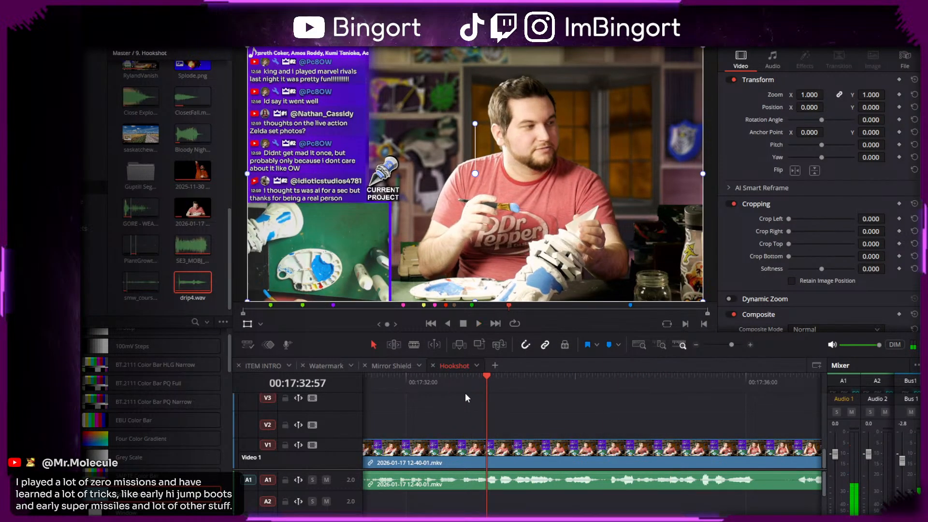
key("b")
left_click(487, 452)
key("a")
key("space")
scroll(459, 429, "right", 1)
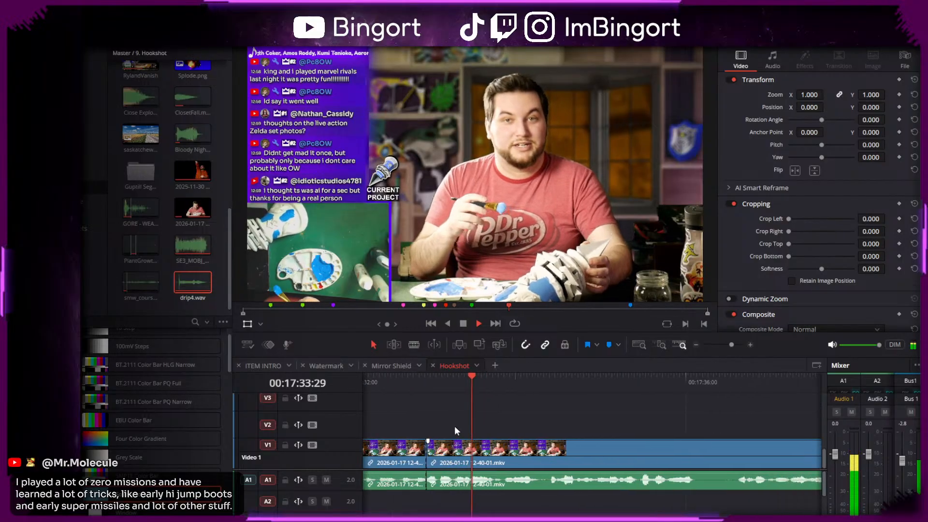
scroll(457, 427, "right", 1)
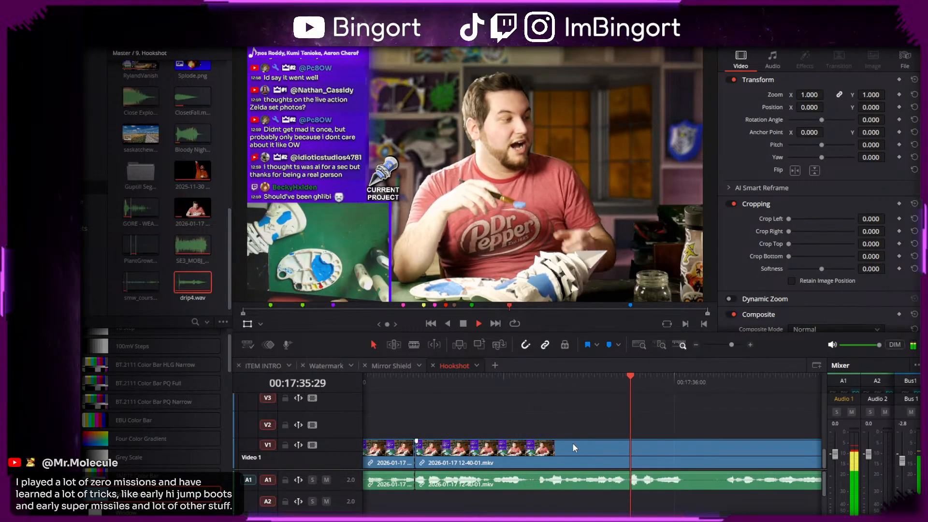
- Trim the start of the clip after the 00:17:32:57 cut to about 00:17:35:29, close the gap and play the join
key("space")
left_click_drag(416, 463, 633, 465)
left_click(583, 464)
key("Delete")
scroll(484, 423, "left", 3)
left_click(395, 381)
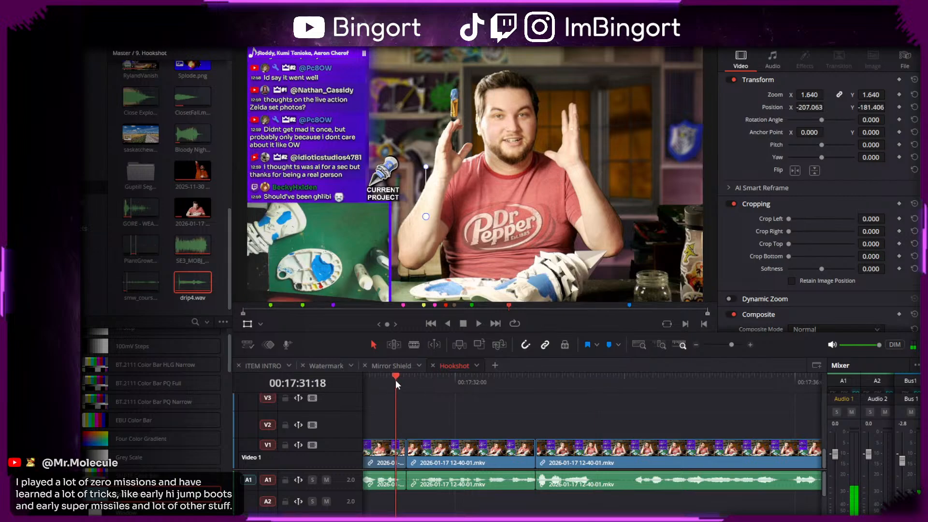
key("space")
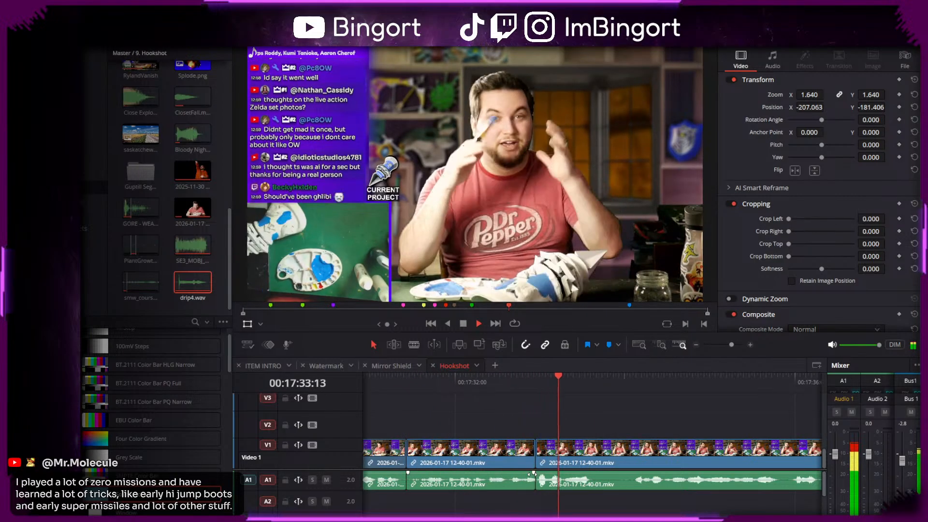
key("space")
- Punch in on the chat message in the clip starting at 00:17:31:26 with zoom 3.090, Position X 1991.000 and Y 219.000, and play it
left_click(473, 452)
left_click(405, 381)
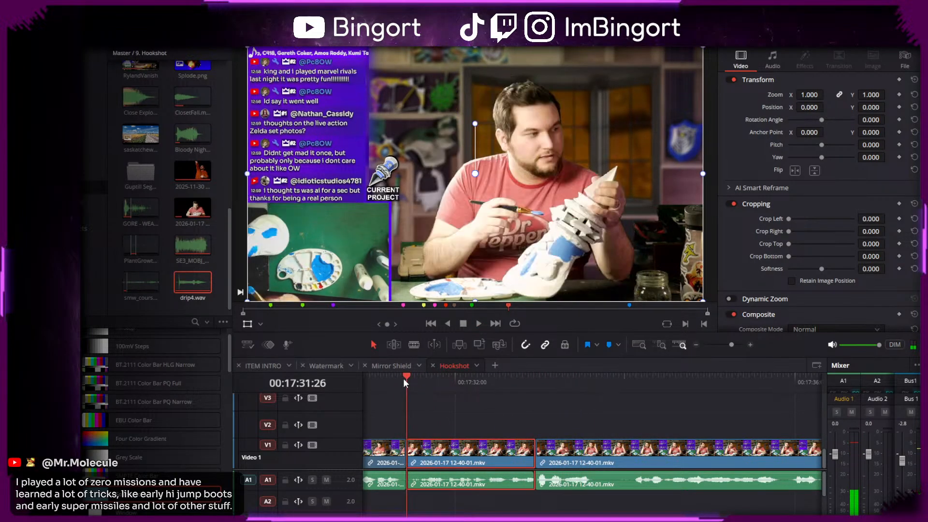
left_click_drag(811, 95, 851, 95)
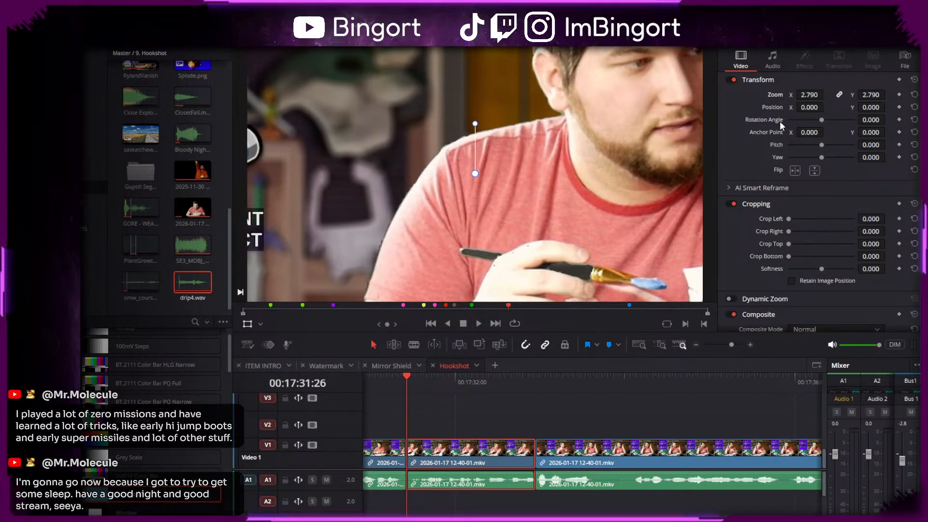
left_click_drag(810, 108, 888, 107)
left_click_drag(812, 96, 806, 117)
left_click_drag(860, 107, 864, 106)
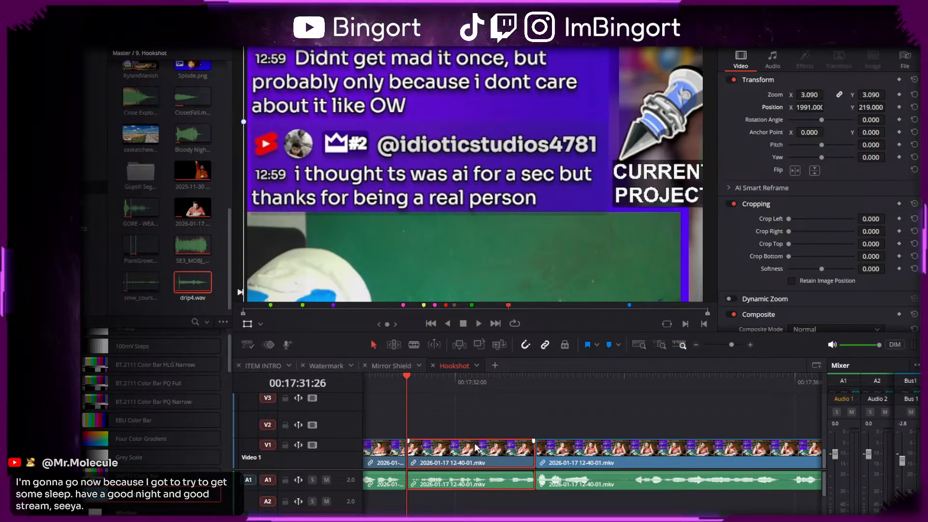
left_click(451, 415)
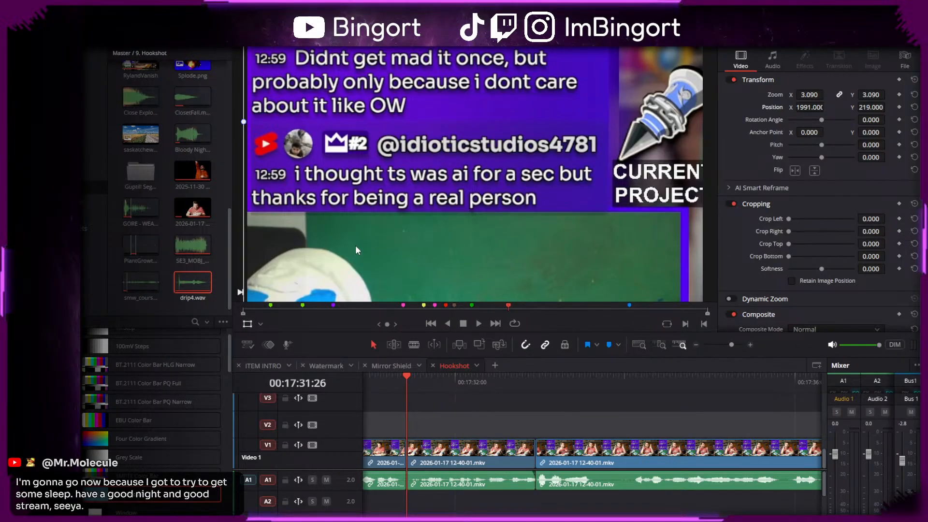
left_click(391, 379)
key("space")
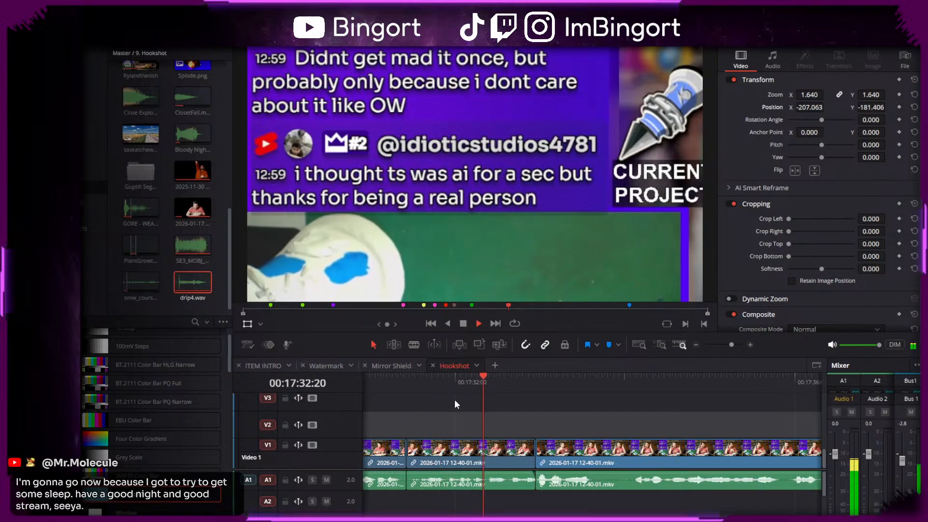
- Play through the following talking clip, split it at 00:17:37:35 and check the footage after the cut
scroll(499, 390, "down", 3)
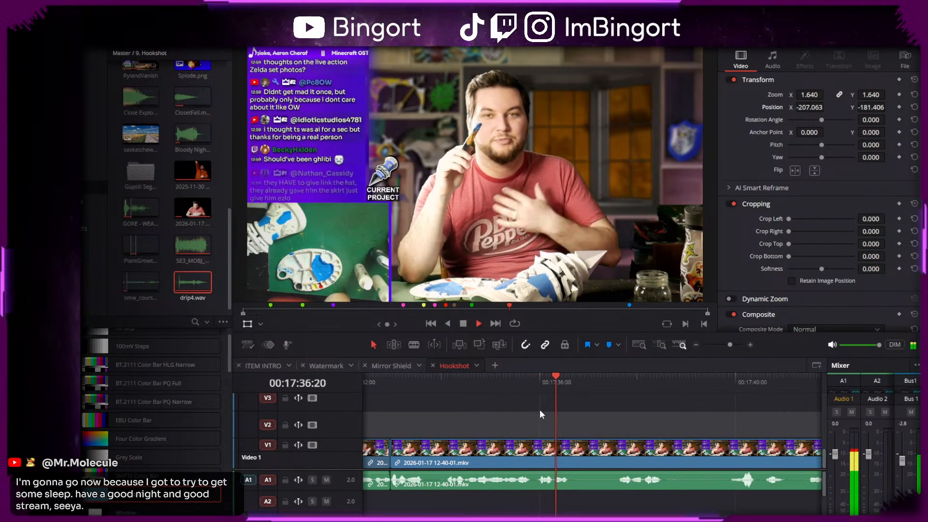
left_click_drag(635, 406, 444, 388)
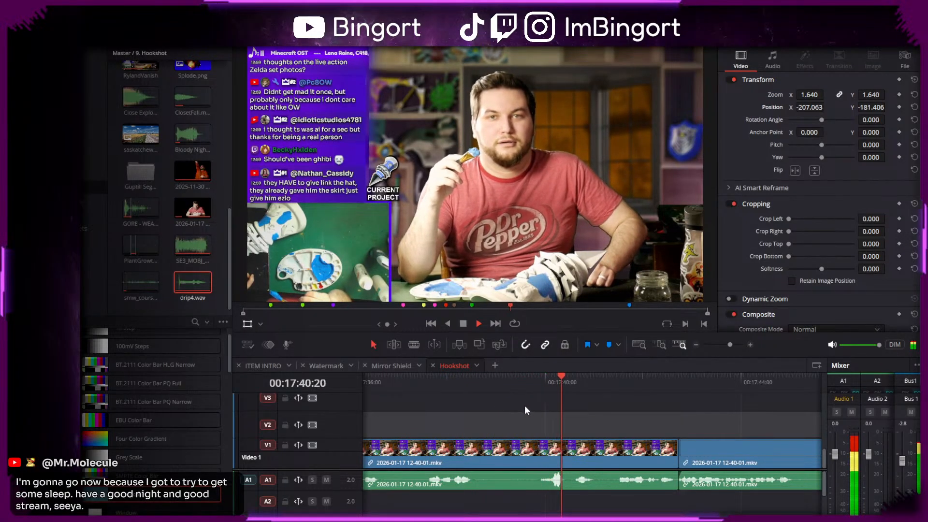
left_click_drag(415, 387, 427, 389)
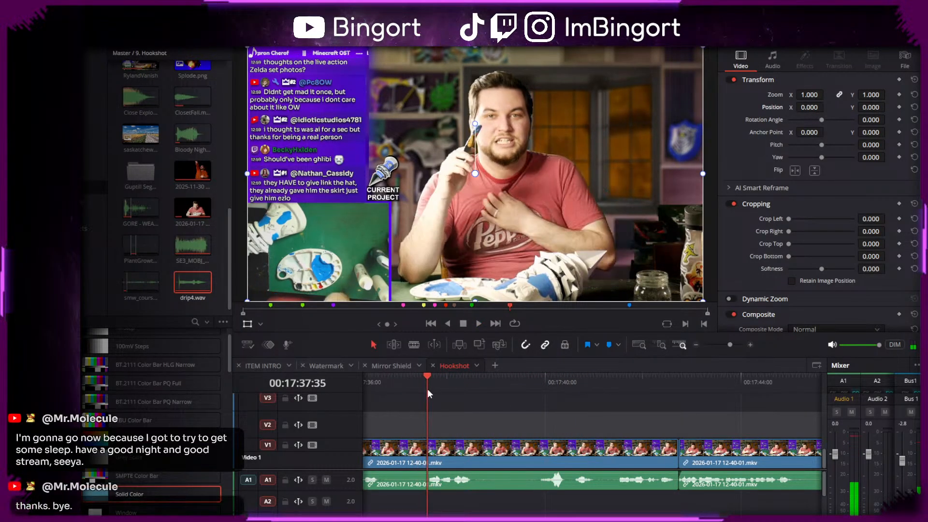
key("ctrl+b")
key("space")
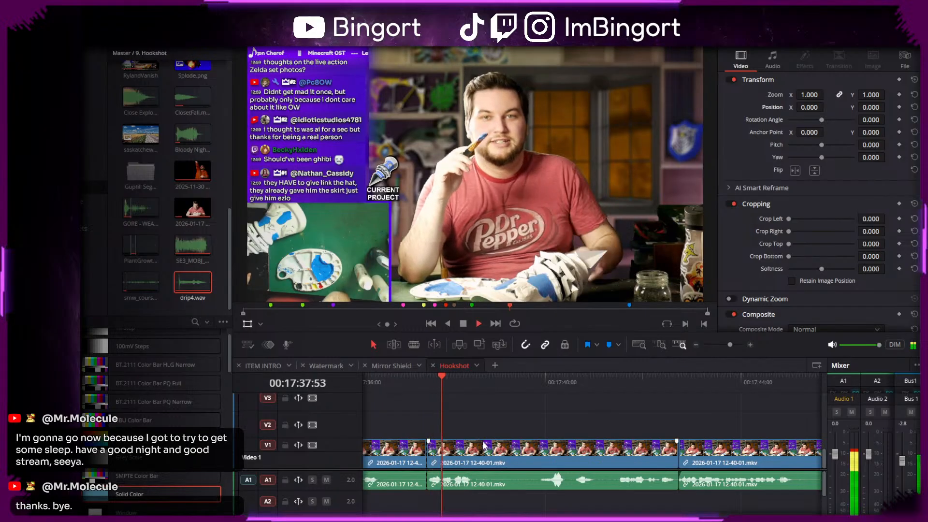
key("space")
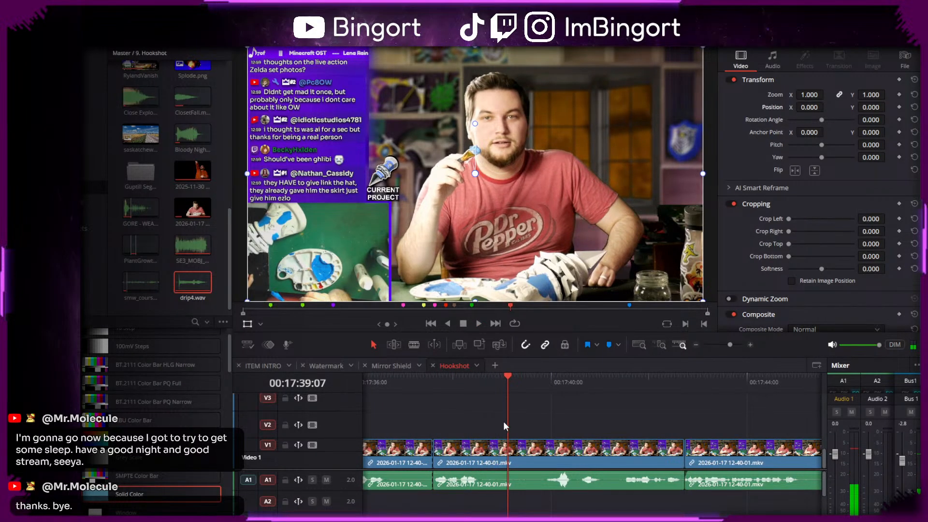
- Split the talking clip again at about 00:17:39:50 and replay the footage leading into the 00:17:37:35 cut
key("space")
key("space")
left_click_drag(483, 384, 546, 437)
key("ctrl+b")
scroll(542, 430, "left", 4)
left_click(467, 382)
key("space")
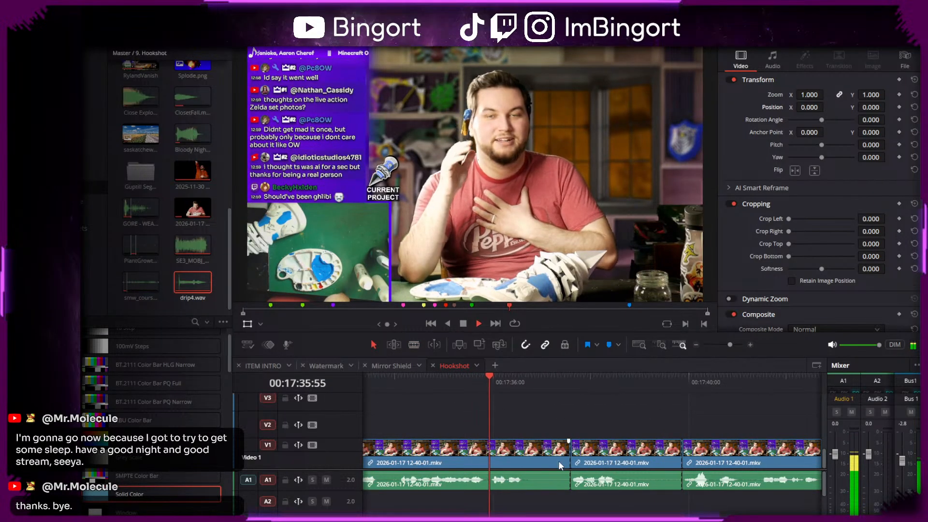
- Trim the end of the clip before the 00:17:37:35 cut back to about 00:17:36:38 and close the gap
key("space")
left_click_drag(569, 462, 525, 463)
left_click(549, 460)
key("Delete")
- Punch in on the clip after the trimmed one with zoom 1.660, Position X -189.844 and Y -208.828, and play it
left_click(572, 458)
left_click_drag(814, 91, 846, 91)
left_click_drag(606, 137, 562, 186)
key("space")
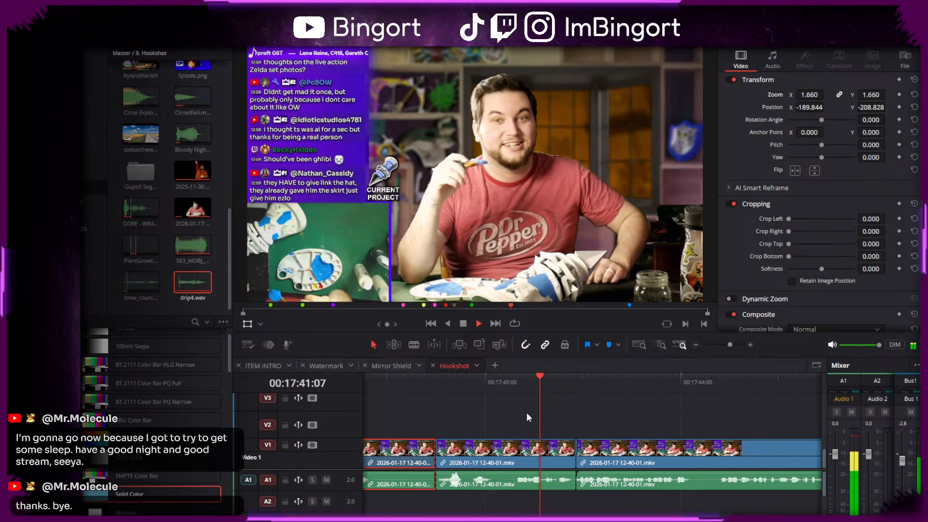
- Add Blood Fart.mp3 to audio track A2 at about 00:17:39:33, set its volume to -14.0 and play it
key("space")
left_click(476, 382)
key("space")
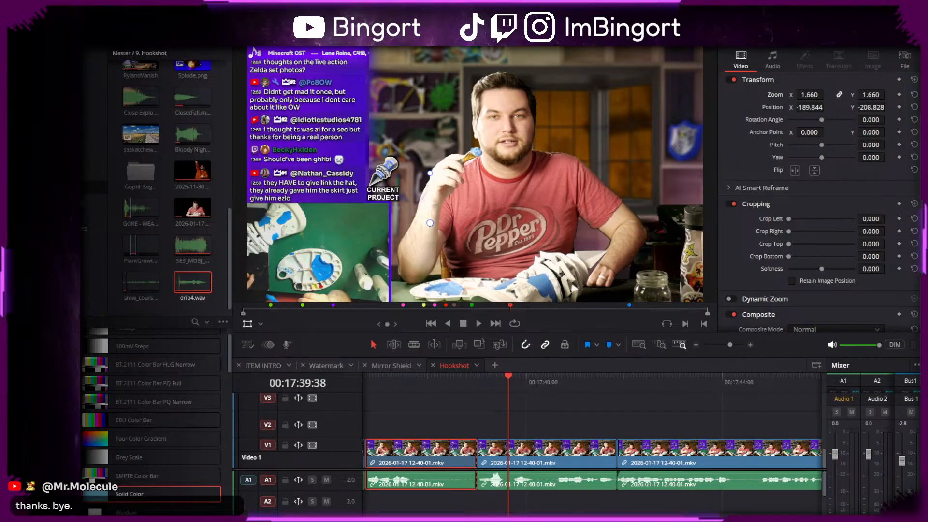
left_click_drag(140, 282, 504, 494)
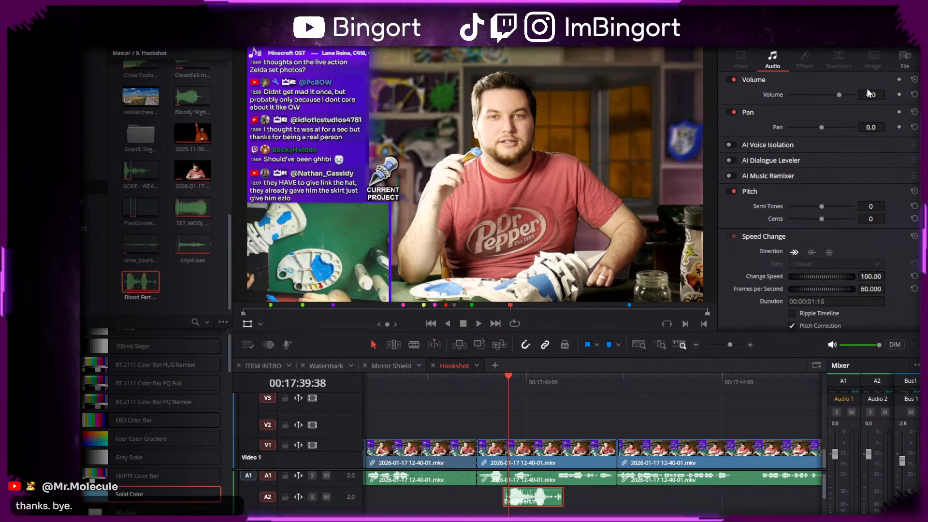
left_click_drag(867, 92, 861, 94)
key("space")
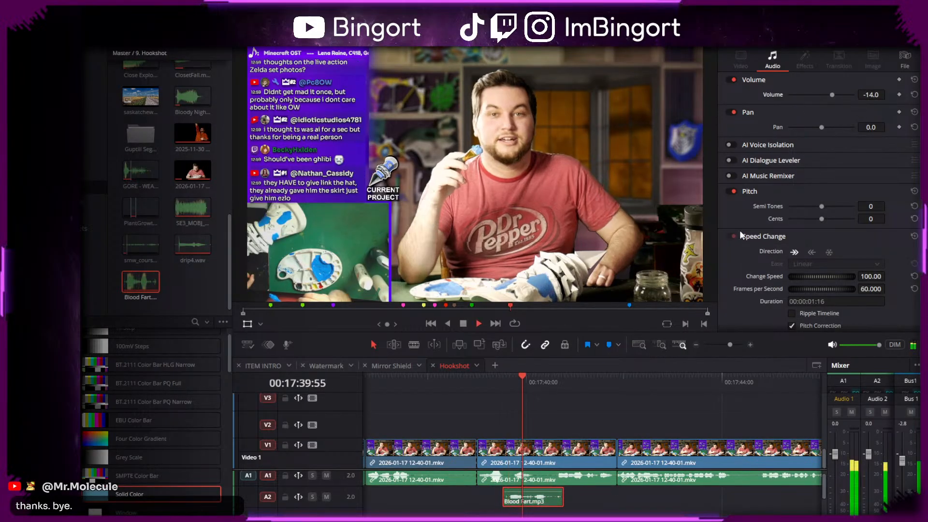
- Play back the sound effect's timing and move Blood Fart.mp3 earlier, to start at about 00:17:39:17
left_click(371, 382)
key("space")
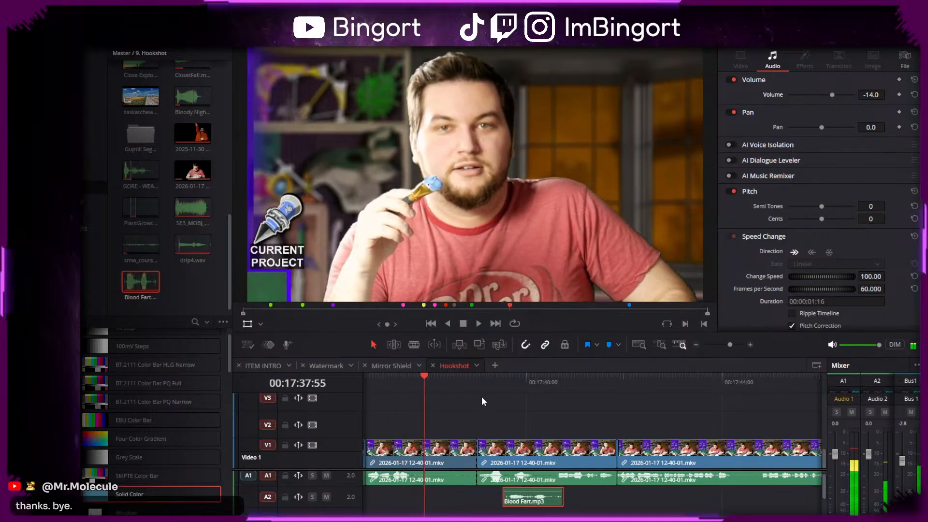
left_click(478, 383)
key("space")
scroll(514, 489, "up", 3)
left_click_drag(616, 494, 593, 496)
left_click(538, 391)
key("space")
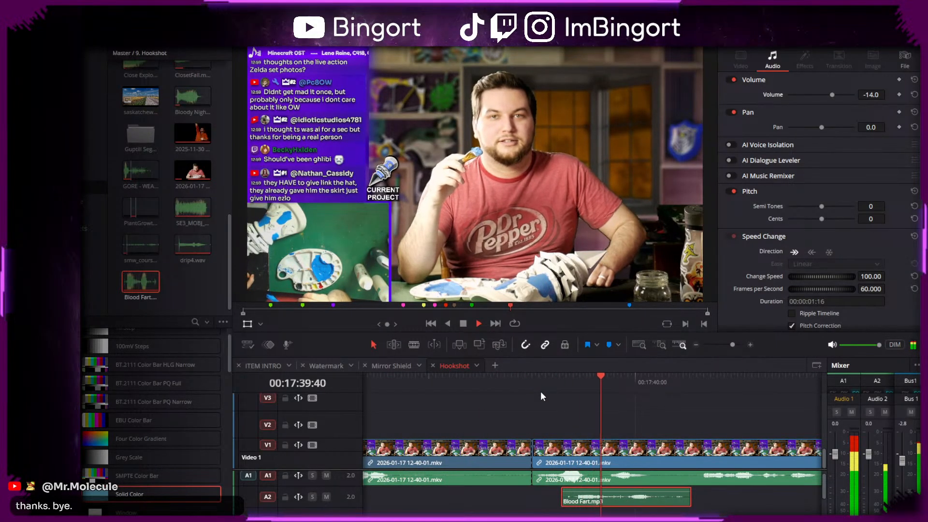
key("space")
- Shorten Blood Fart.mp3 to 39 frames, fade out its end and play back the section around it
left_click_drag(690, 496, 626, 494)
left_click(604, 500)
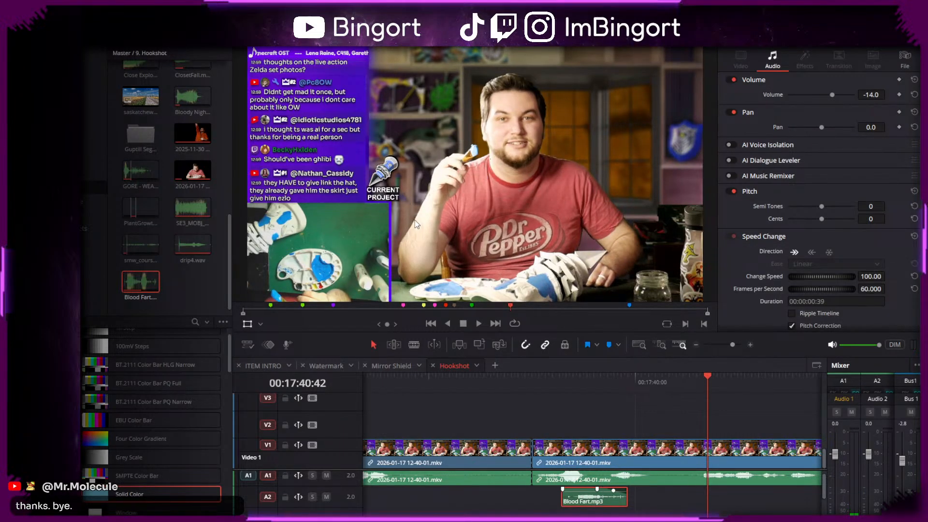
left_click(516, 381)
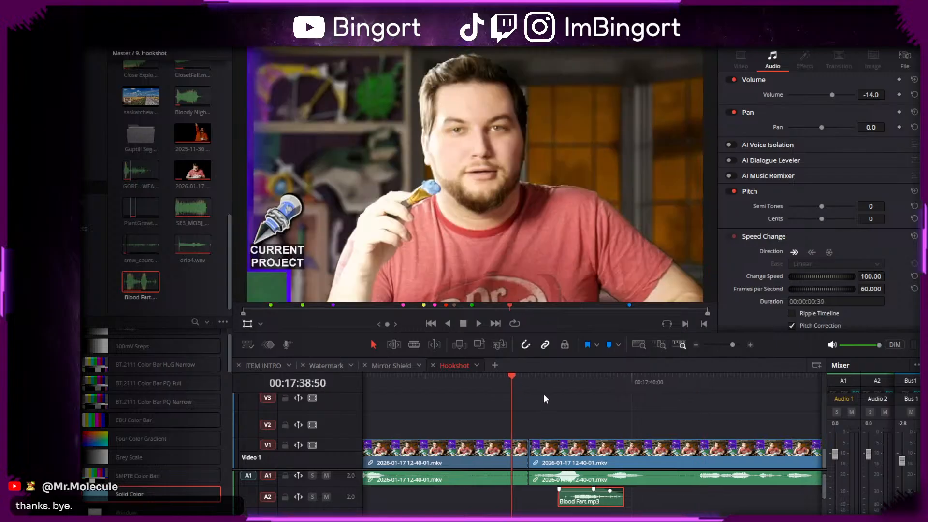
scroll(547, 393, "right", 3)
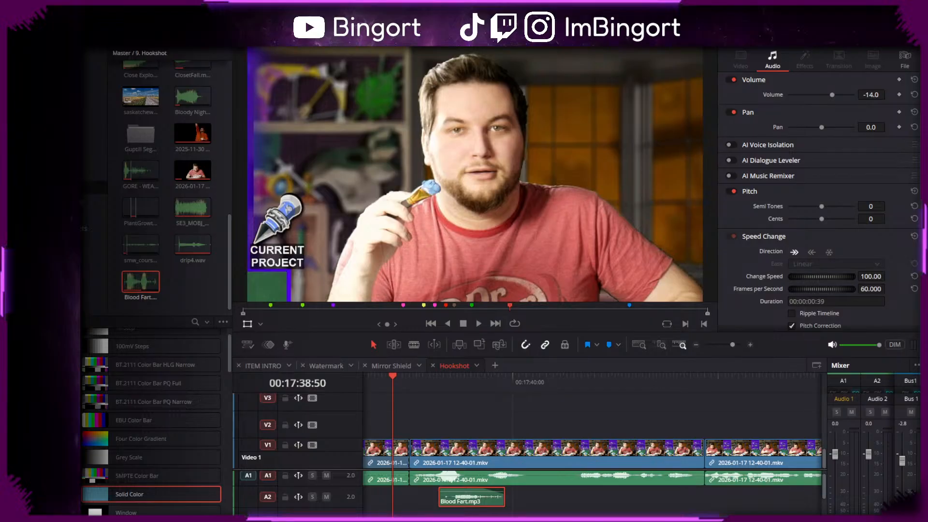
left_click(425, 424)
scroll(403, 392, "left", 1)
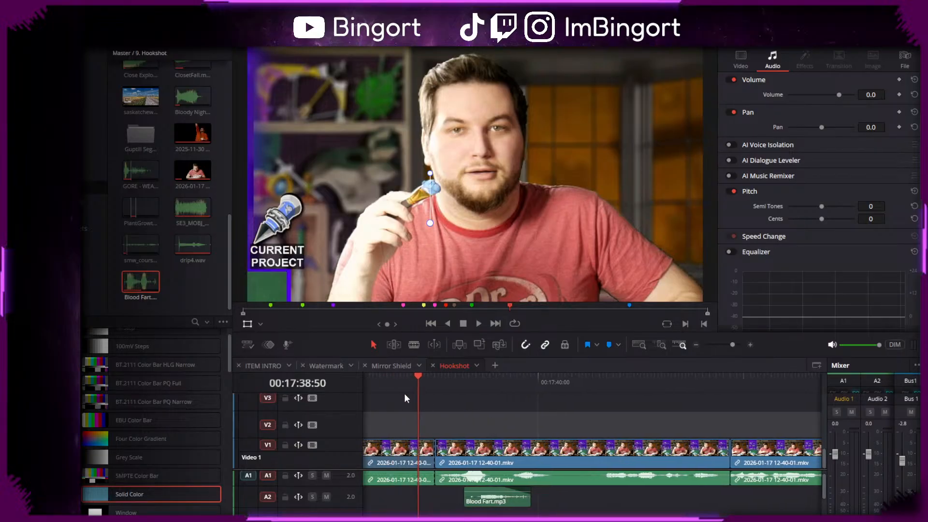
scroll(438, 407, "left", 1)
key("space")
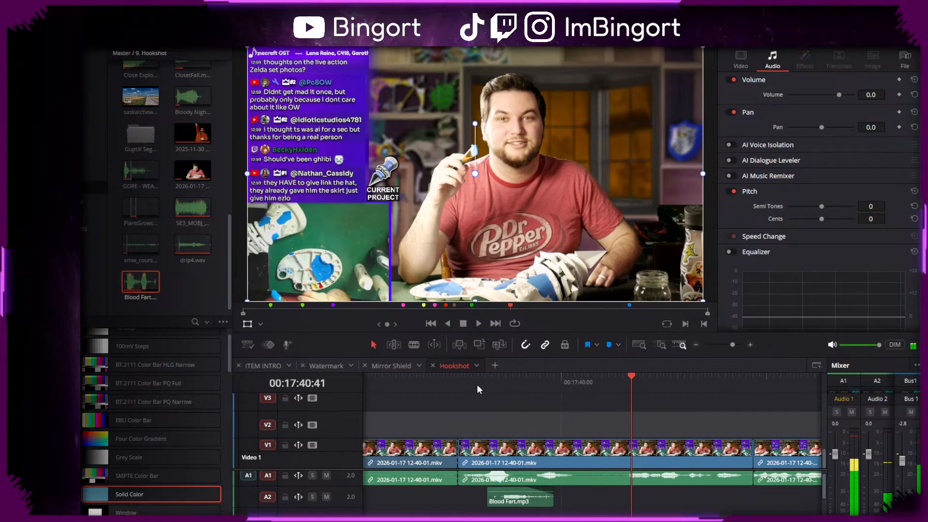
- Nudge Blood Fart.mp3 slightly earlier, to start at about 00:17:39:13, and replay it against the footage
left_click(453, 380)
key("space")
left_click_drag(516, 497, 509, 496)
left_click(458, 381)
key("space")
key("space")
- Turn on the equalizer for Blood Fart.mp3, enable high-cut band 6 and disable bands 3, 4 and 5
left_click(515, 391)
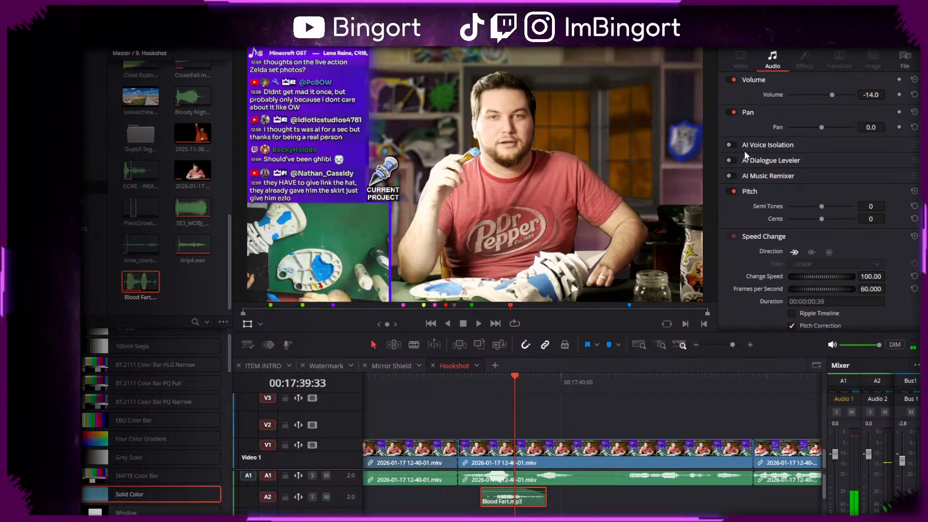
scroll(788, 155, "down", 6)
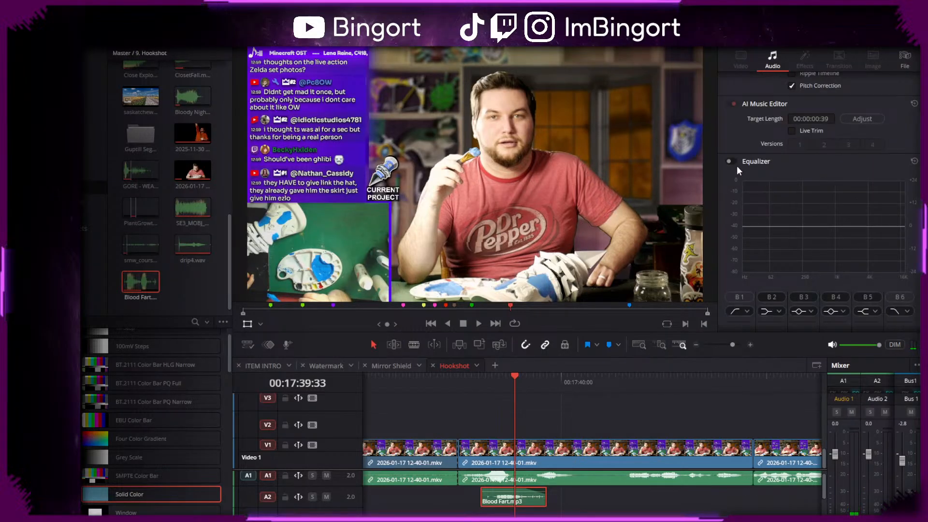
scroll(736, 166, "up", 4)
left_click(729, 324)
scroll(755, 300, "down", 5)
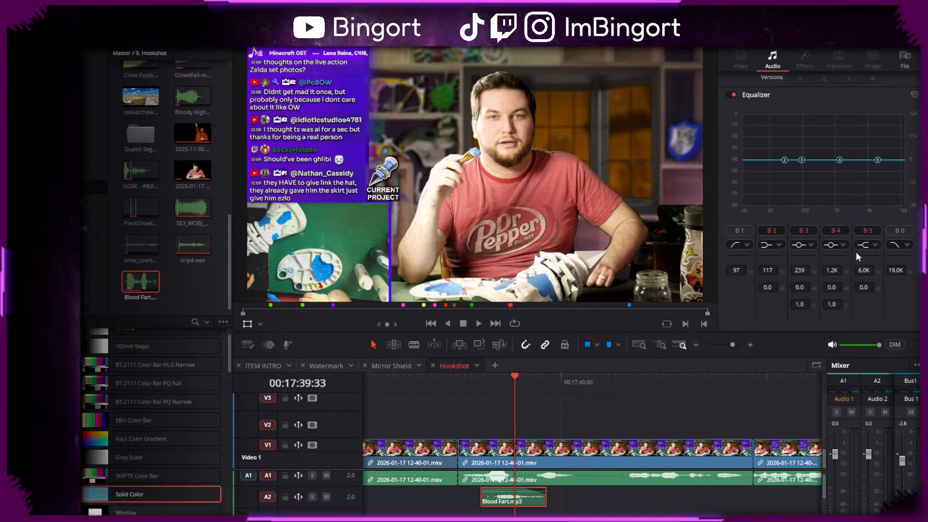
left_click(901, 231)
left_click(900, 231)
left_click(896, 229)
left_click(866, 230)
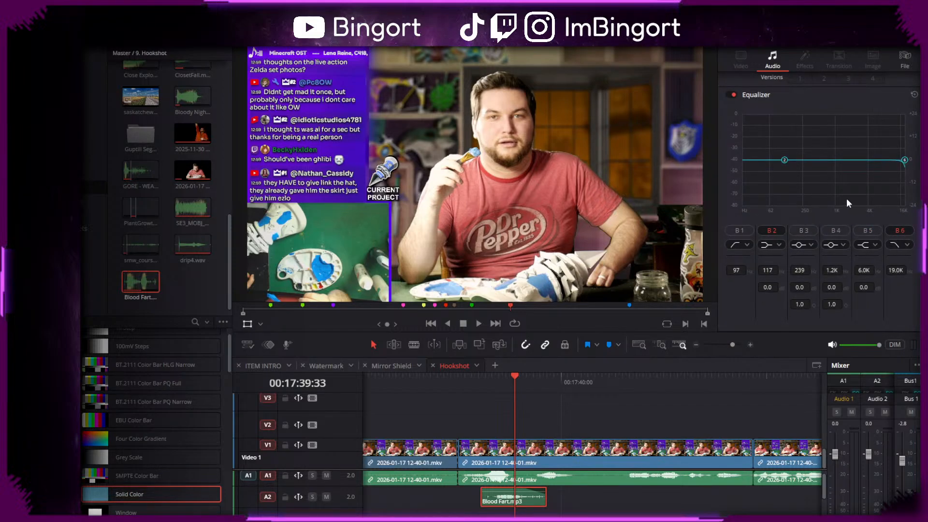
- Audition the sound effect with the band 6 high cut at 378, raise the cutoff to 3.3K and play it again
left_click_drag(902, 160, 812, 166)
left_click(456, 381)
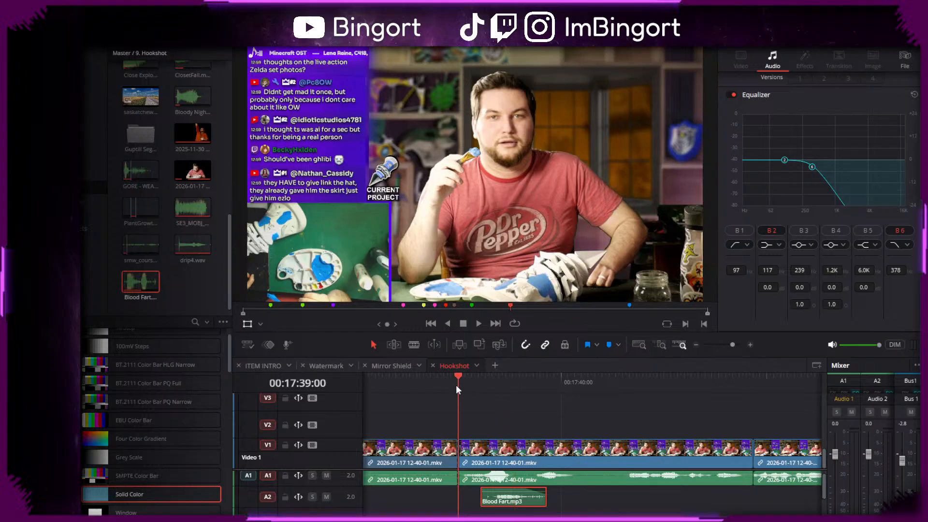
key("space")
left_click_drag(825, 167, 864, 165)
left_click(460, 387)
key("space")
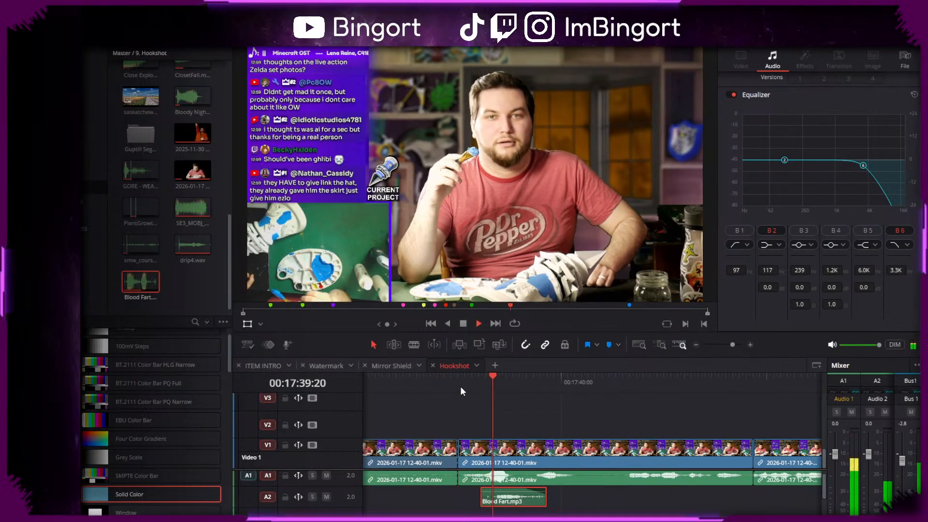
key("space")
- Split the talking clip following the sound effect at about 00:17:40:41 and select the part after the cut
scroll(596, 404, "right", 2)
key("space")
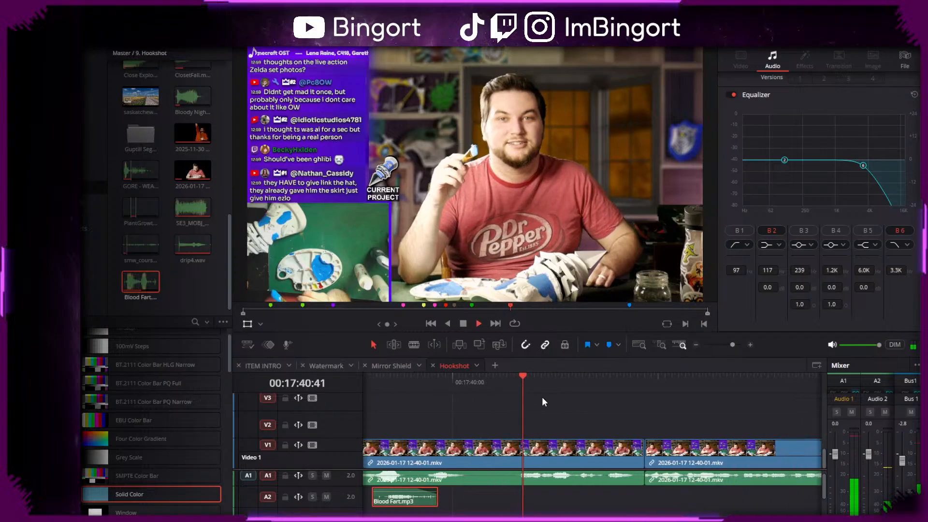
key("space")
key("b")
left_click(522, 454)
key("a")
left_click(542, 454)
- Punch in on the selected clip with zoom 1.820, Position X -314.297 and Y -232.031, and play it
scroll(779, 127, "up", 3)
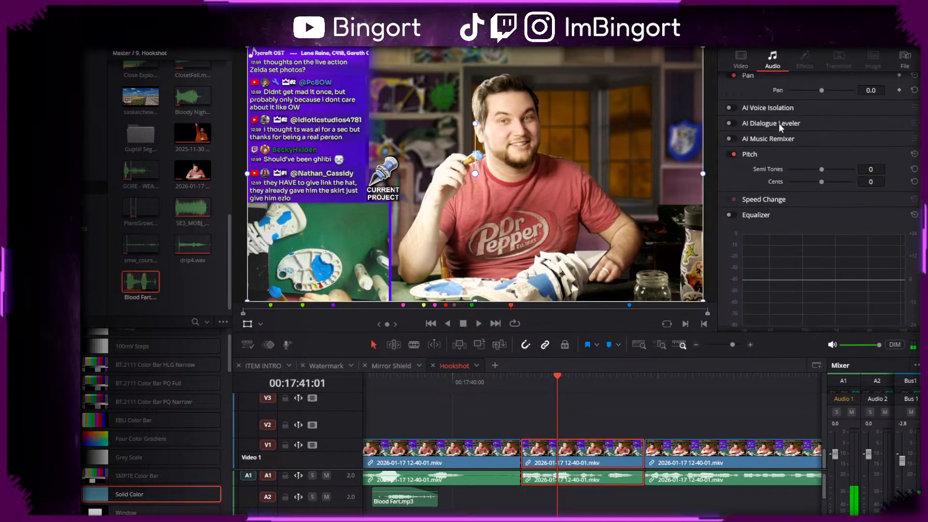
scroll(779, 127, "up", 3)
left_click(740, 62)
left_click_drag(809, 95, 849, 95)
left_click_drag(589, 130, 514, 185)
key("space")
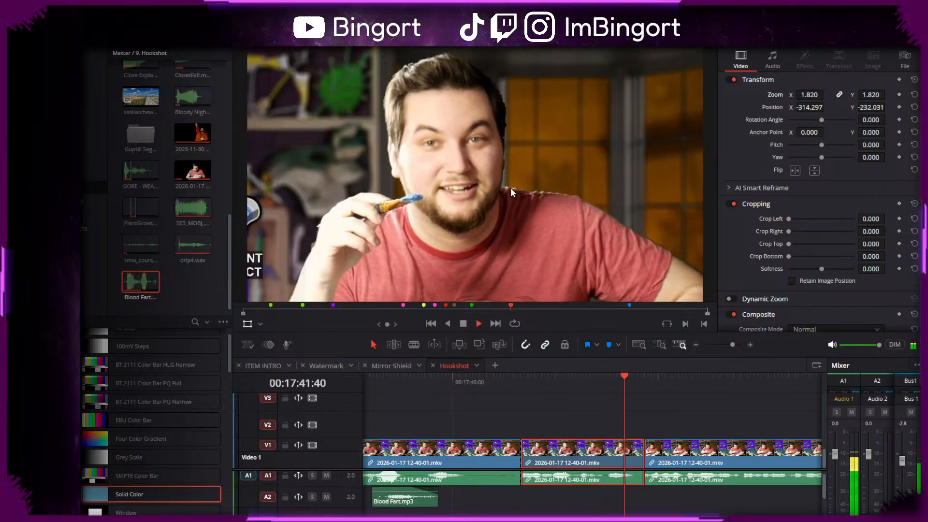
- Play the punched-in clip and the following wide shot to check the timing up to the next cut
left_click_drag(491, 396, 428, 400)
left_click(494, 381)
key("space")
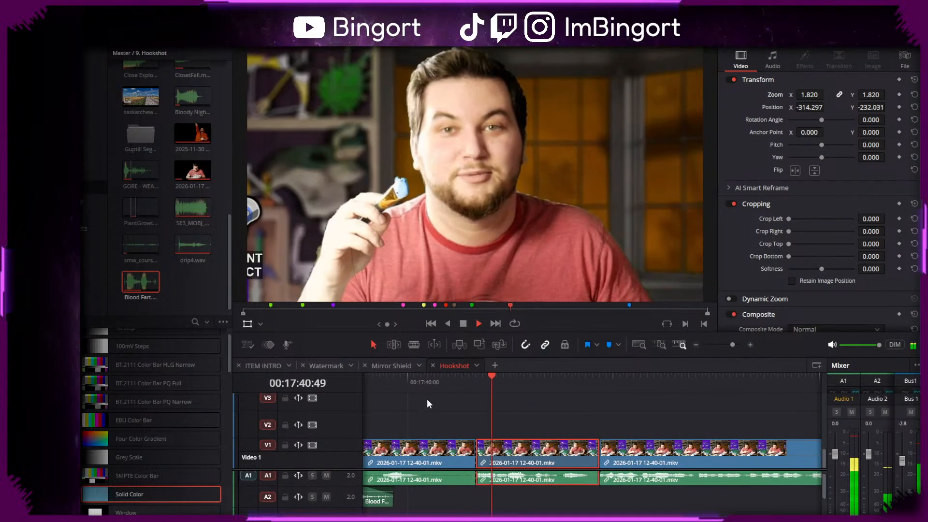
left_click_drag(614, 398, 503, 400)
left_click_drag(575, 404, 429, 412)
scroll(506, 496, "down", 3)
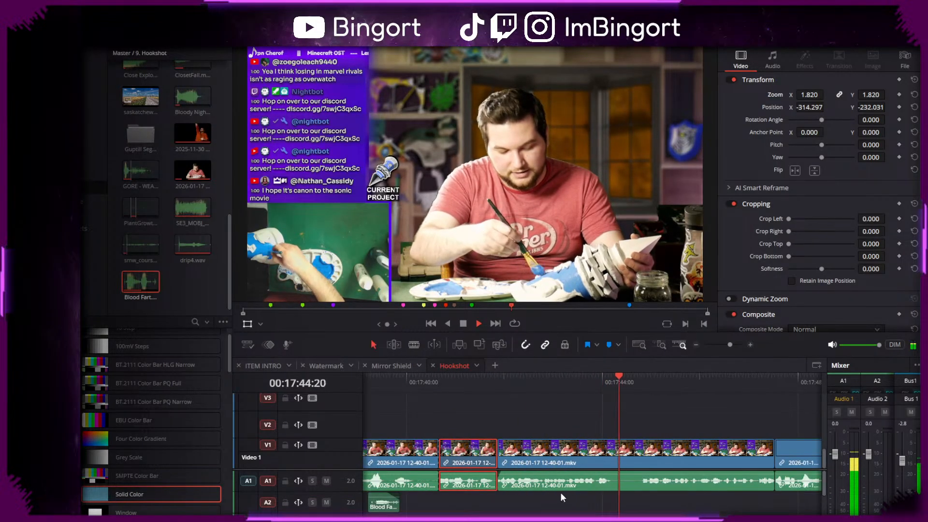
left_click_drag(576, 494, 507, 501)
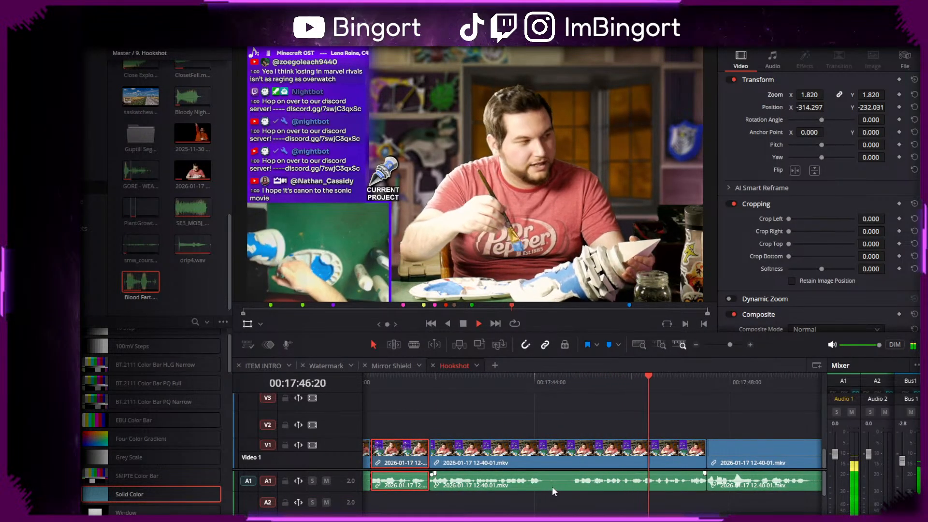
key("space")
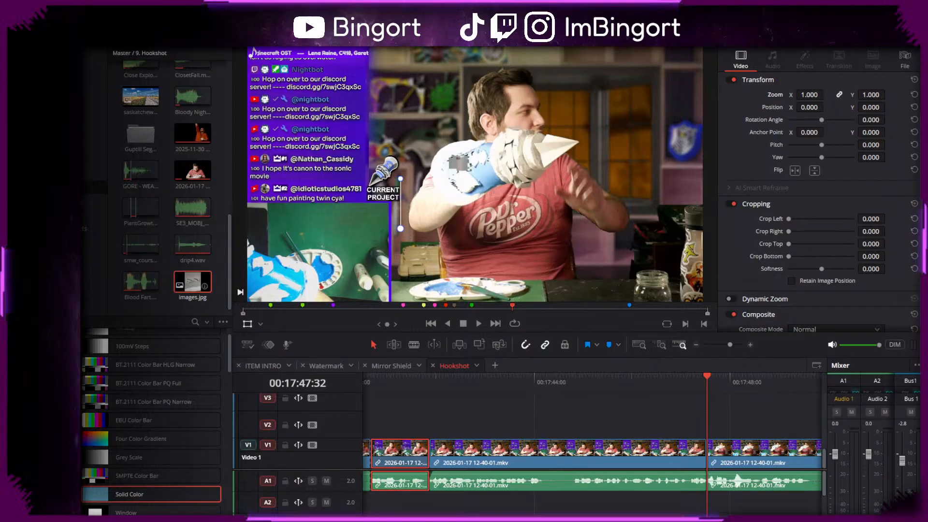
- Place images.jpg on V2 above the wide painting shot and play the lead-in to it
left_click_drag(192, 281, 500, 420)
left_click(423, 384)
key("space")
scroll(474, 409, "up", 2)
scroll(476, 408, "up", 2)
key("space")
scroll(503, 406, "right", 2)
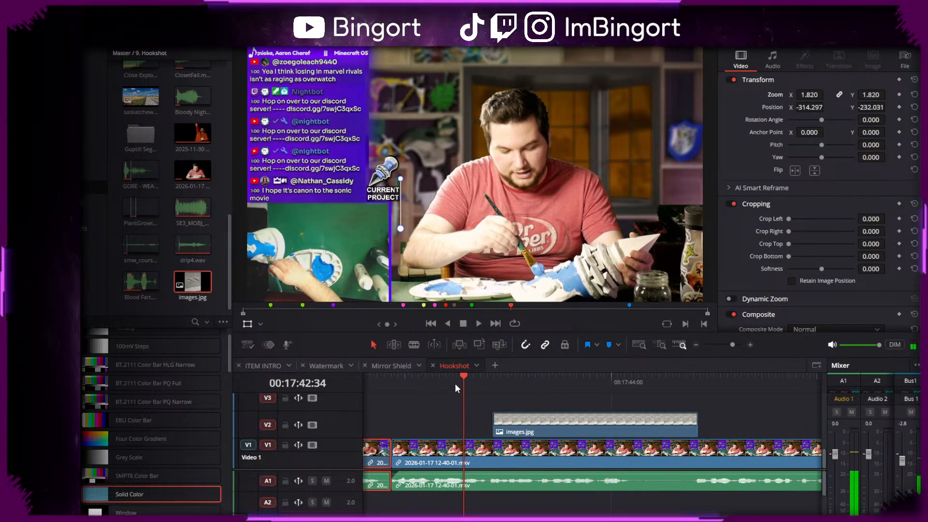
- Shift the image clip to start at about 00:17:42:23, give it a short fade-in and play it
left_click_drag(452, 383, 394, 376)
key("space")
key("space")
left_click_drag(518, 427, 457, 416)
key("space")
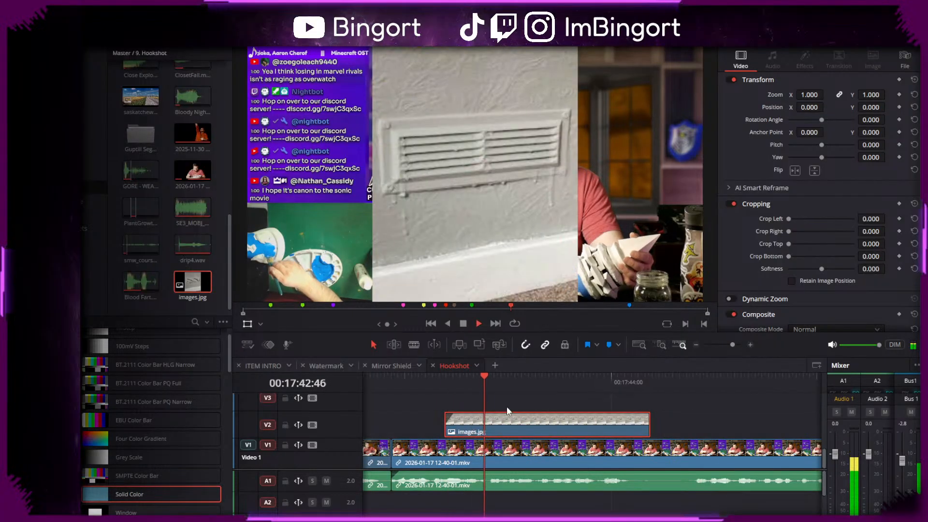
key("space")
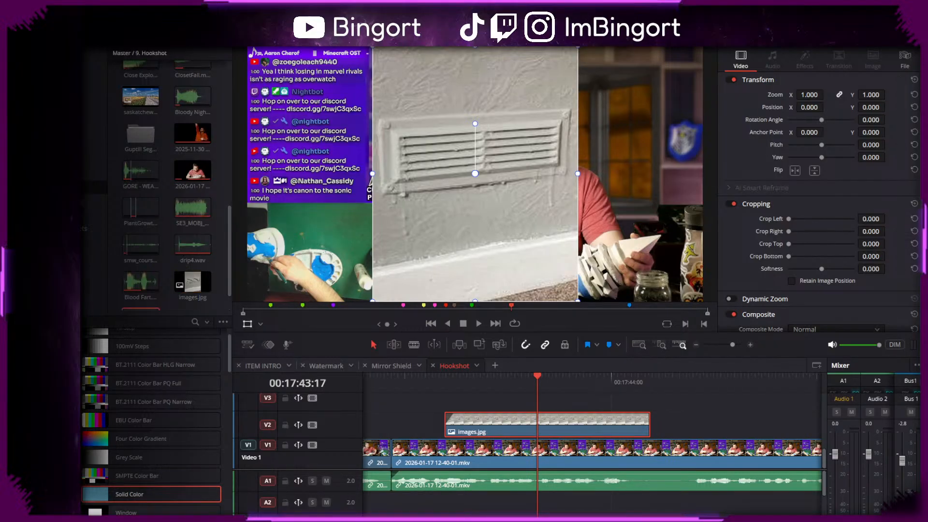
- Replace images.jpg on V2 with the 496014742 vent image and play it
left_click_drag(140, 282, 441, 422)
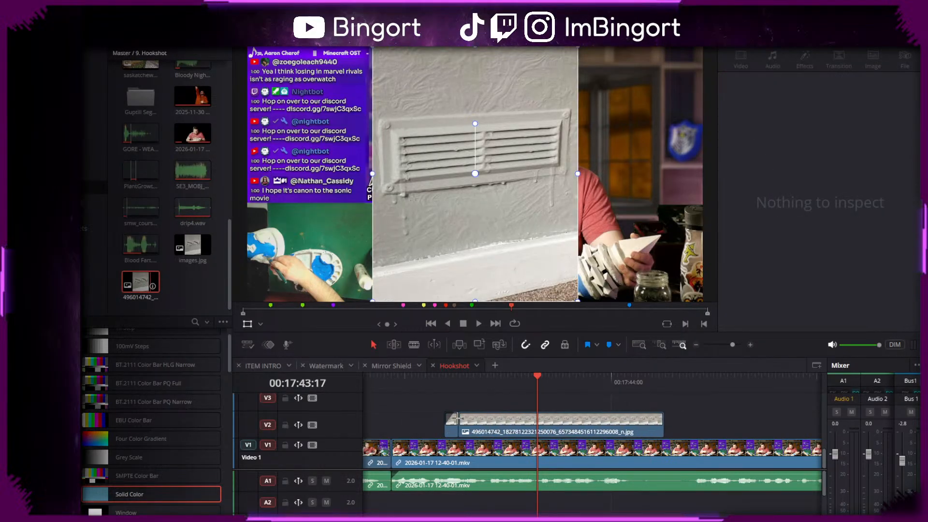
left_click(395, 378)
key("space")
left_click(494, 422)
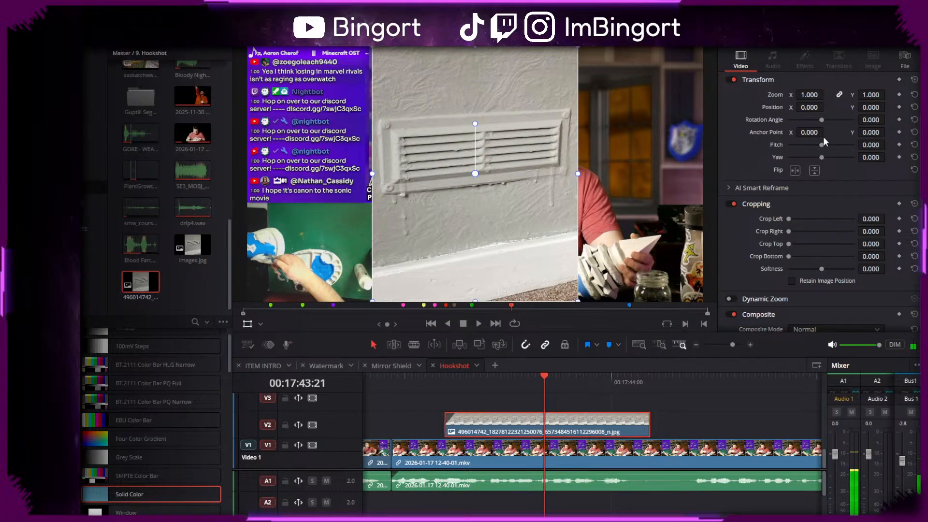
- Set the vent image's zoom to 1.040, Position X 729.000, Crop Top 54.000 and Crop Bottom 105.000
left_click_drag(810, 95, 823, 117)
mouse_move(873, 257)
left_mouse_down()
mouse_move(892, 256)
mouse_move(868, 244)
left_mouse_up()
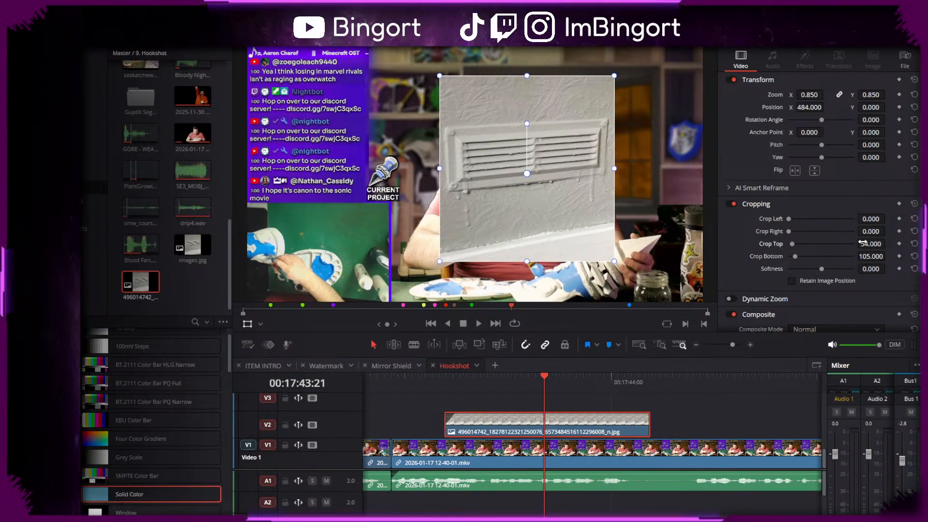
mouse_move(808, 92)
left_mouse_down()
mouse_move(826, 94)
mouse_move(810, 108)
left_mouse_up()
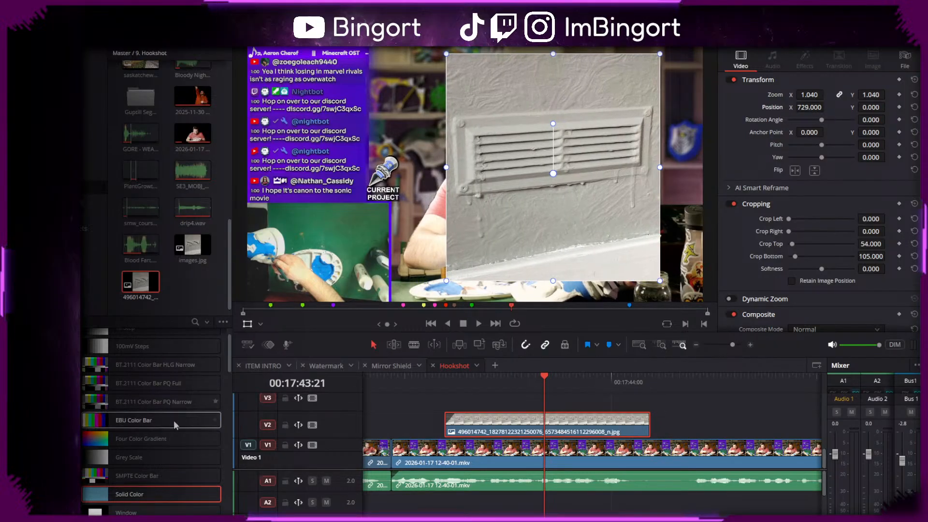
- Apply Drop Shadow to the vent image with strength 0.767, distance 0.023 and blur 0.372
scroll(140, 414, "down", 5)
scroll(138, 415, "down", 10)
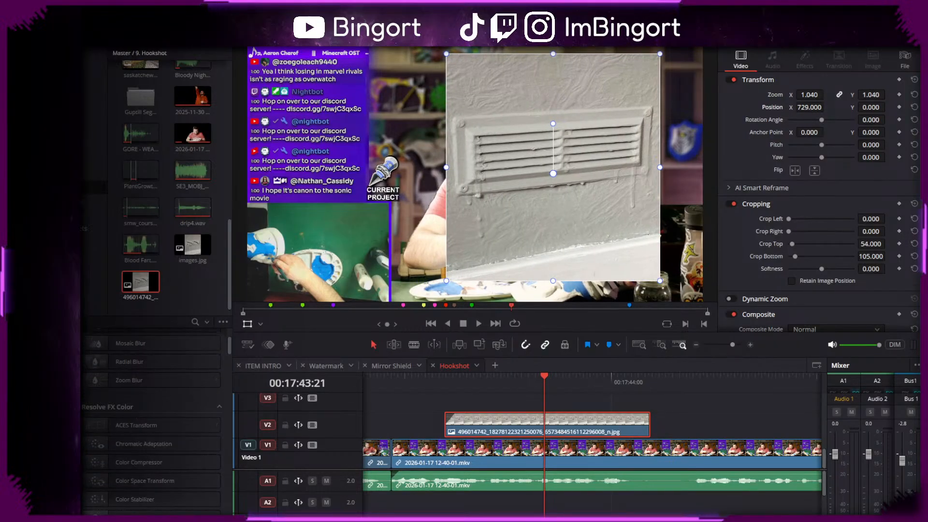
left_click_drag(135, 424, 528, 435)
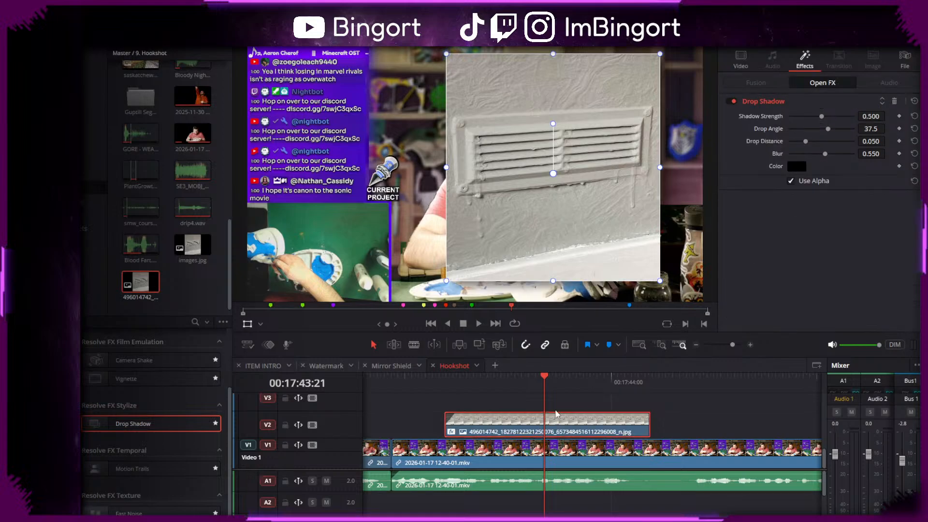
left_click_drag(826, 116, 814, 154)
- Lengthen the vent image to about 00:17:44:42, add a fade-out of about 29 frames and play it
left_click(418, 379)
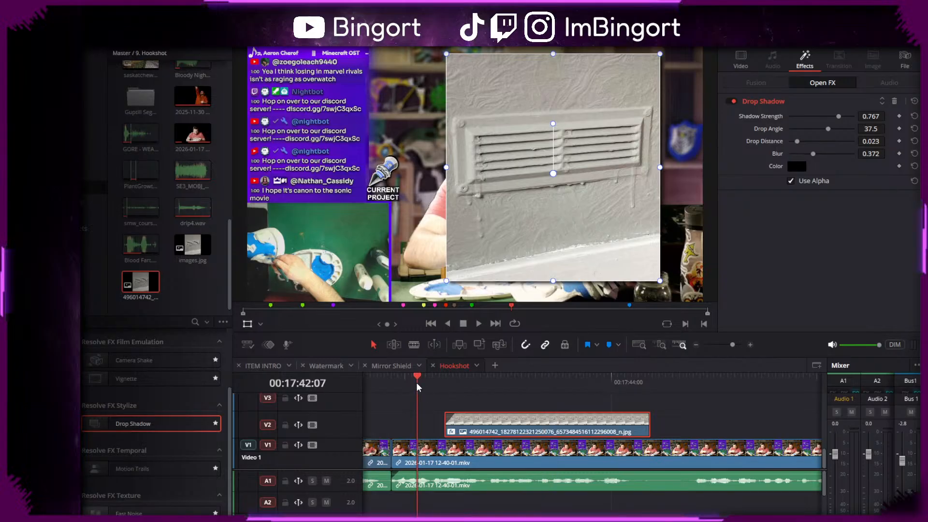
key("space")
key("space")
left_click_drag(649, 420, 683, 419)
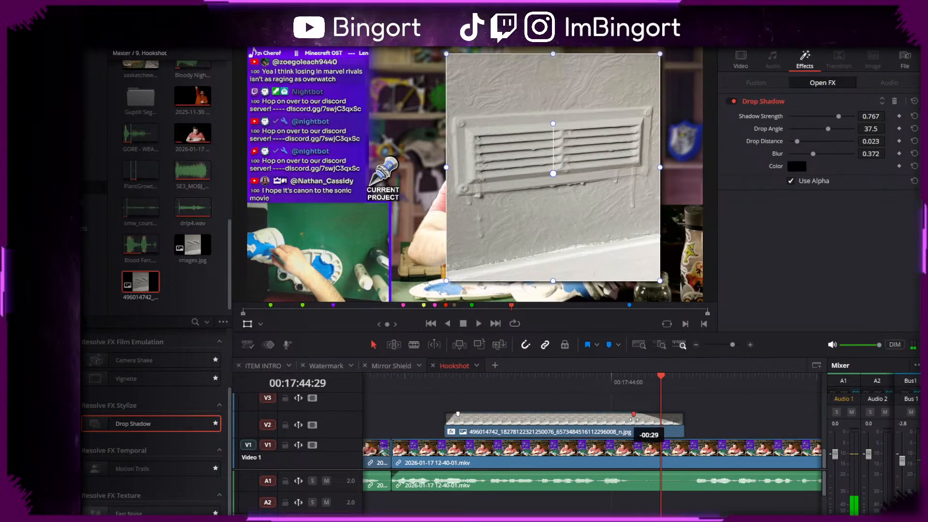
left_click(427, 380)
key("space")
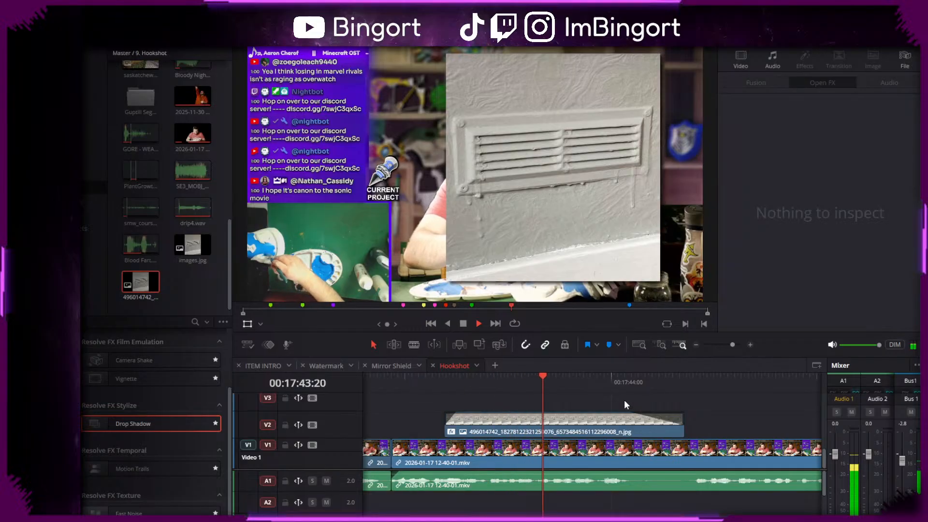
key("space")
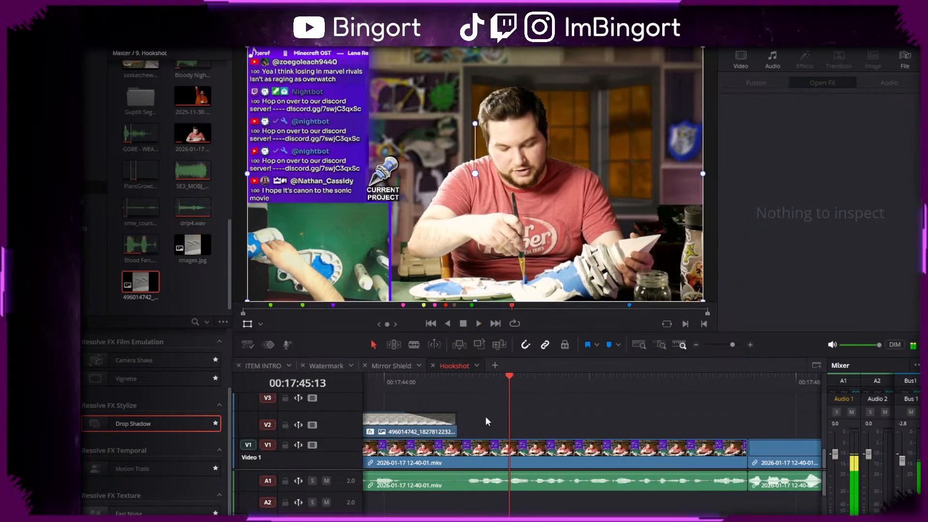
- Shorten the end of the vent image clip to about 00:17:44:31 and play past it
scroll(484, 416, "left", 1)
left_click_drag(509, 420, 489, 419)
left_click(522, 418)
key("space")
left_click_drag(500, 381, 492, 381)
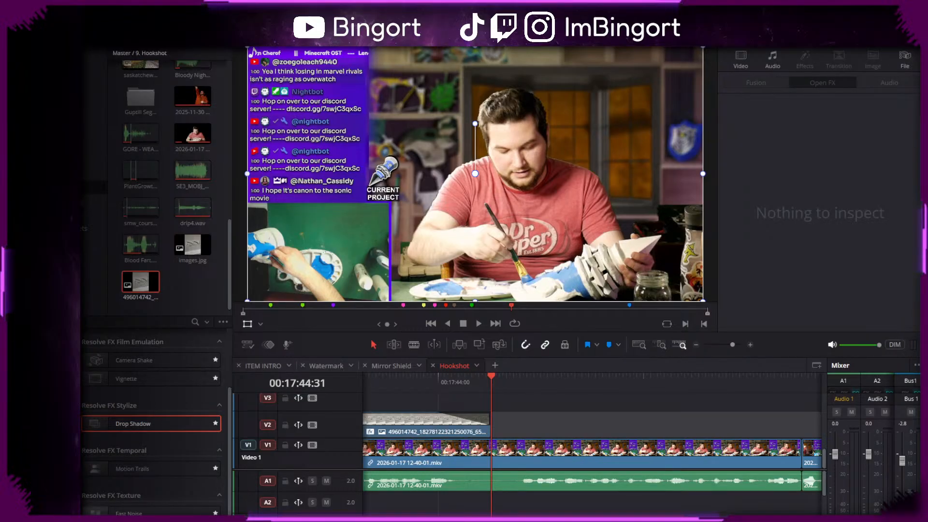
- Place the 496672117 keypad image on V2 from 00:17:44:31, lengthened almost to the next cut, and paste the vent image's attributes onto it
left_click_drag(83, 228, 493, 426)
left_click_drag(696, 425, 787, 425)
left_click(425, 418)
left_click(545, 426)
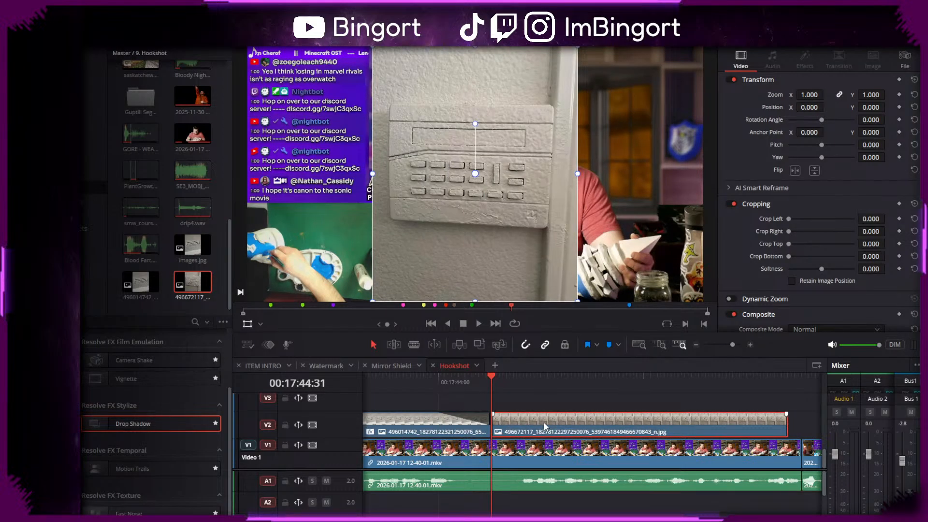
key("ctrl+v")
- Start the keypad image at about 00:17:44:44 with a fade-in and trim its end to the cut in the footage below
left_click(459, 379)
key("space")
key("space")
left_click_drag(514, 424, 552, 414)
left_click(493, 381)
key("space")
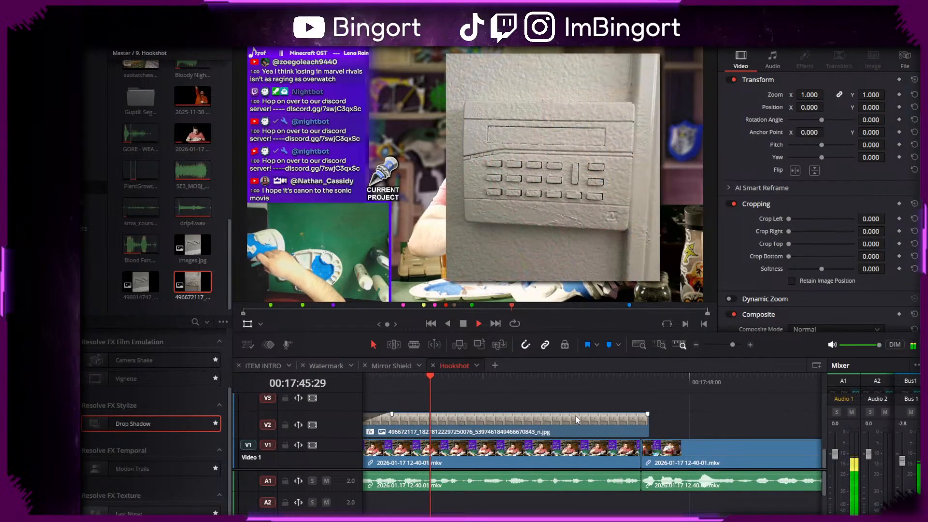
left_click_drag(646, 427, 641, 426)
- Turn on Dynamic Zoom for the vent image and preview the movement
left_click_drag(516, 421, 822, 440)
left_click(431, 382)
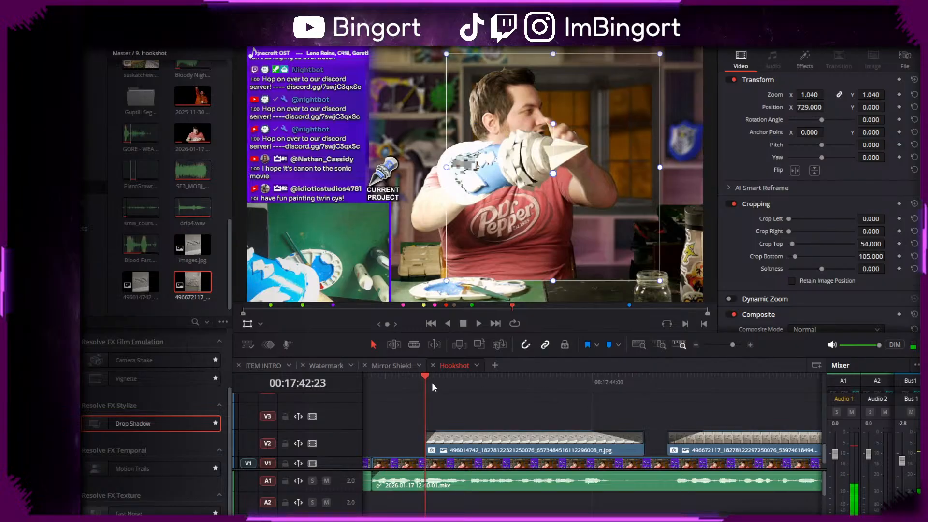
key("space")
key("space")
left_click_drag(733, 411, 572, 443)
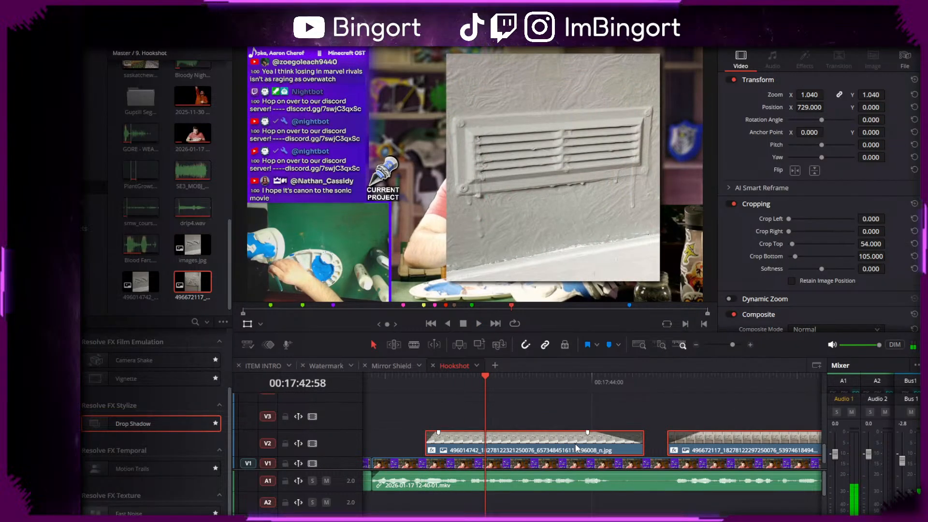
left_click(520, 437)
left_click(432, 382)
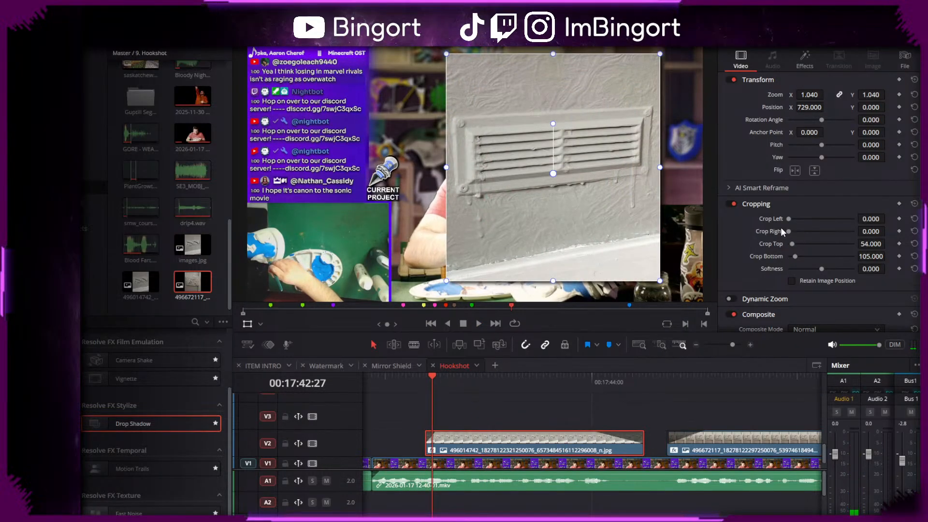
scroll(738, 266, "down", 1)
left_click(735, 268)
key("space")
key("space")
- Compare the vent image without Dynamic Zoom, re-enable it with Linear ease, swap its direction and play it
double_click(748, 269)
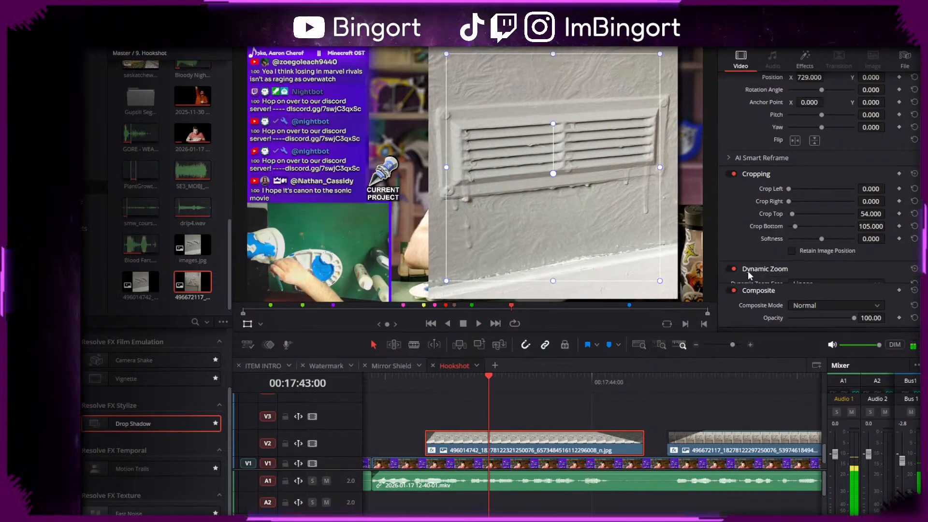
key("space")
key("space")
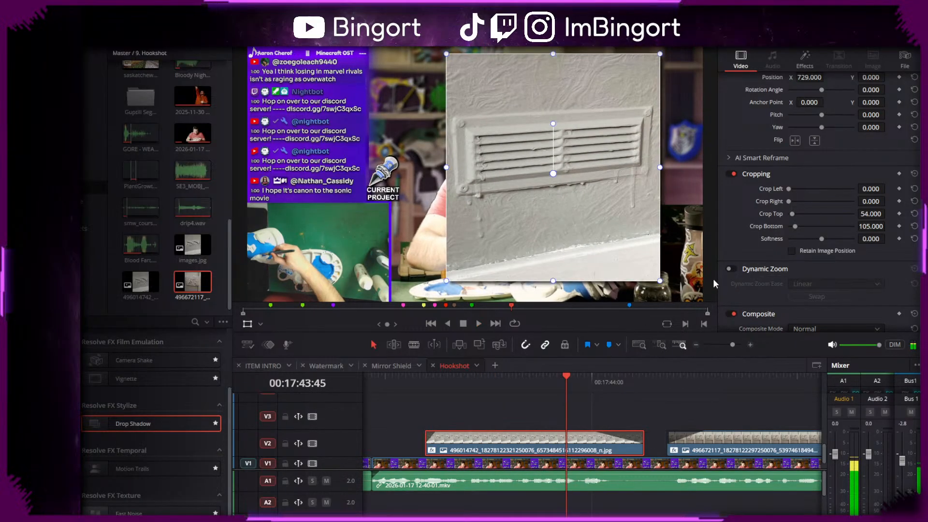
left_click(806, 297)
left_click(414, 383)
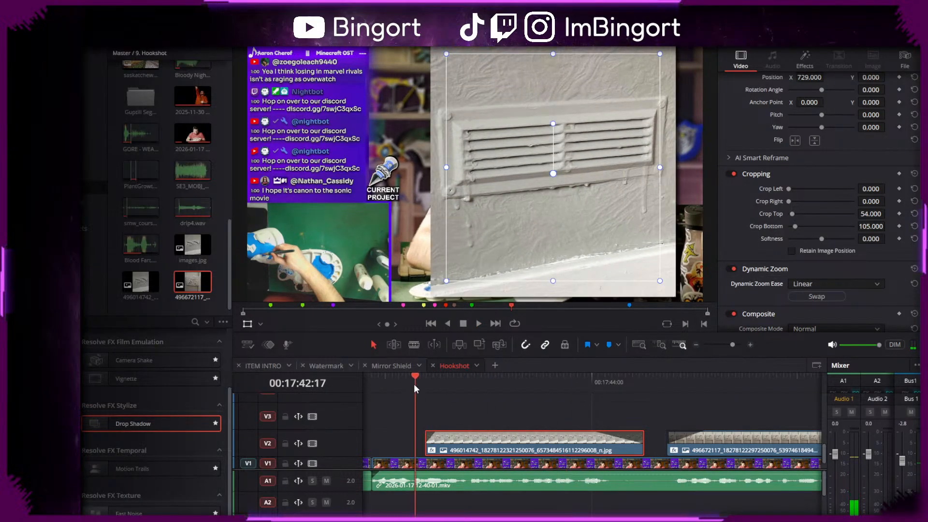
key("space")
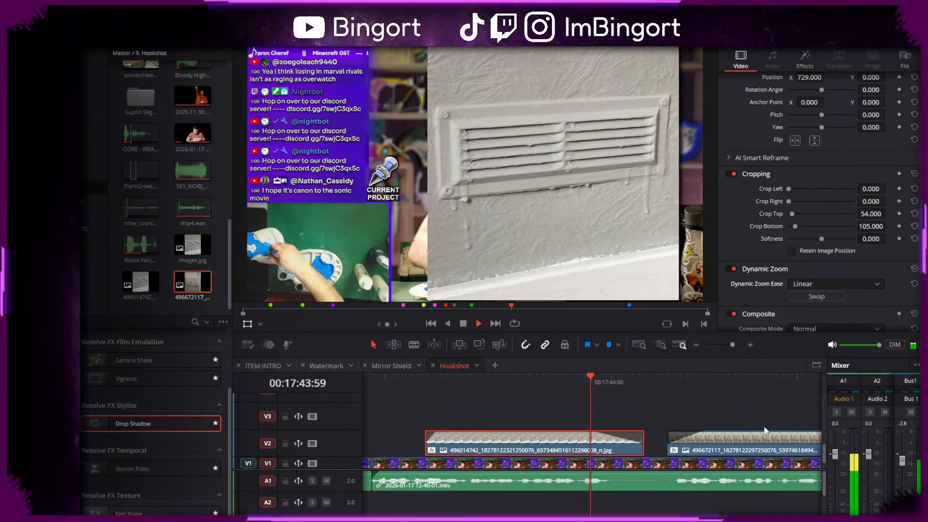
- Set the zoom of both V2 image clips to 0.900 and play through them
key("space")
left_click_drag(745, 405, 538, 446)
key("space")
key("space")
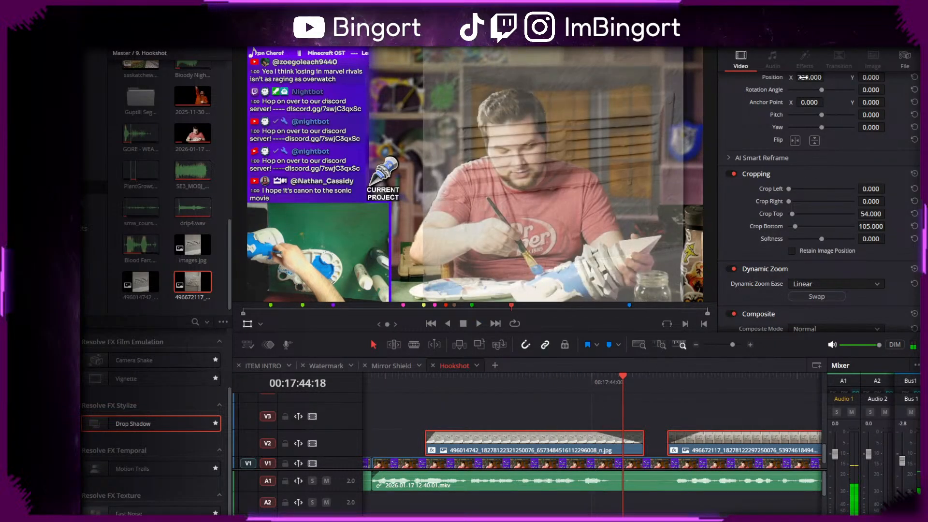
scroll(806, 79, "up", 2)
left_click_drag(815, 98, 808, 98)
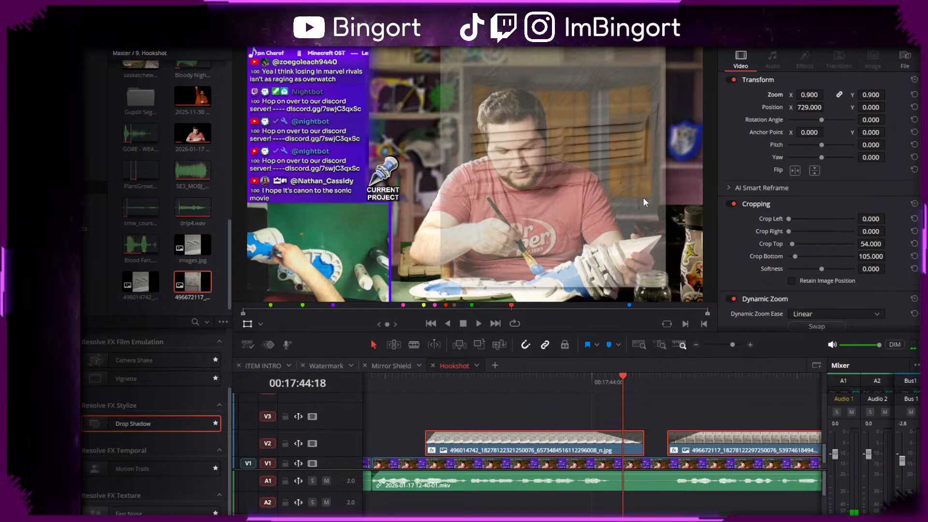
left_click(410, 385)
key("space")
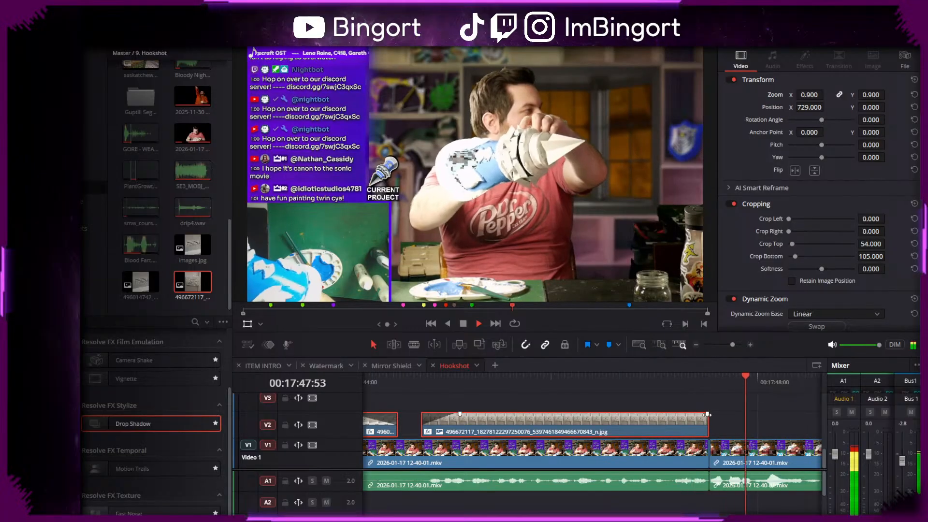
- Split the talking footage at about 00:17:49:40, trim the start of the part after the cut and close the gap
left_click(565, 413)
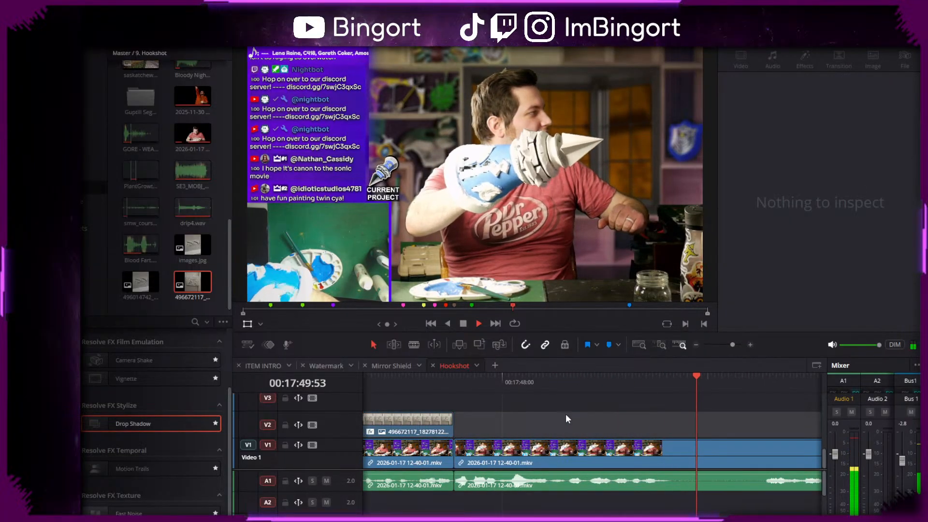
key("space")
key("b")
left_click(582, 460)
key("a")
left_click_drag(586, 454, 673, 465)
left_click(649, 463)
key("Delete")
- Play past the new cut, trim about one more second off the following clip's start and close the gap
key("space")
scroll(603, 417, "right", 3)
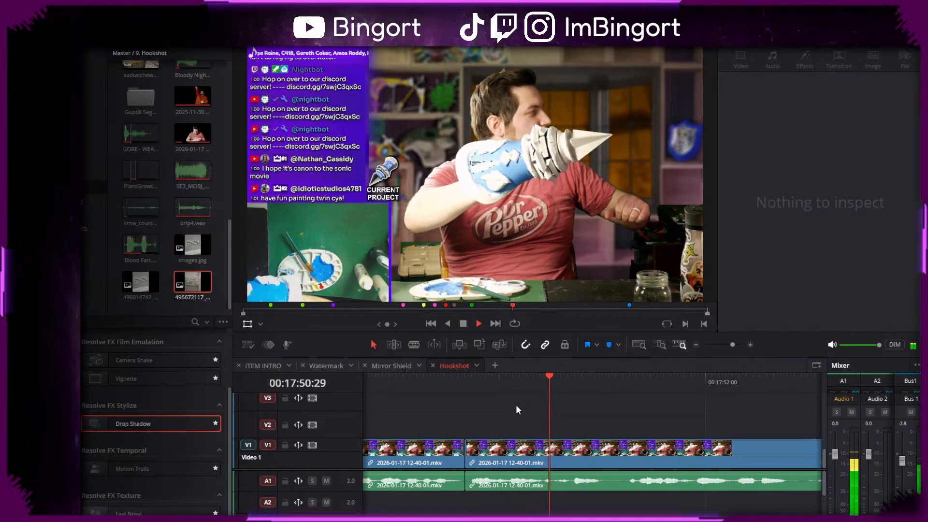
key("space")
left_click_drag(476, 457, 579, 458)
left_click(511, 459)
key("Delete")
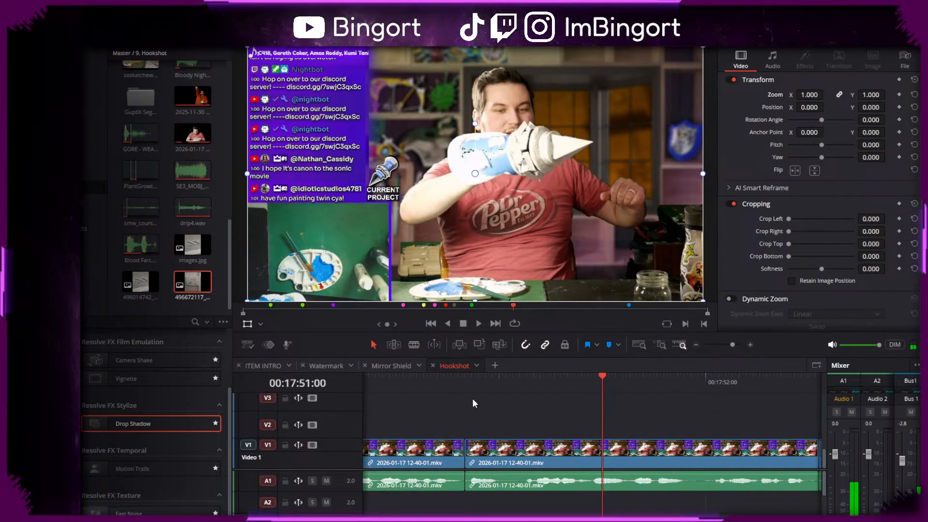
- Play the tightened join and undo the last gap removal
left_click(468, 379)
key("space")
key("space")
key("ctrl+z")
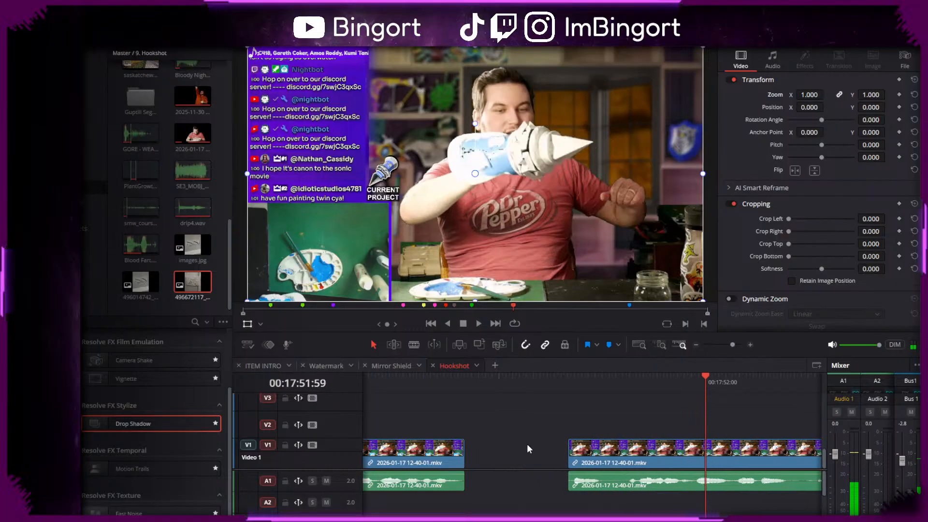
- Restore about 10 frames at the start of the clip after the gap, close the gap and play the join
left_click_drag(570, 452, 553, 451)
left_click(513, 449)
key("Delete")
left_click(456, 380)
key("space")
key("space")
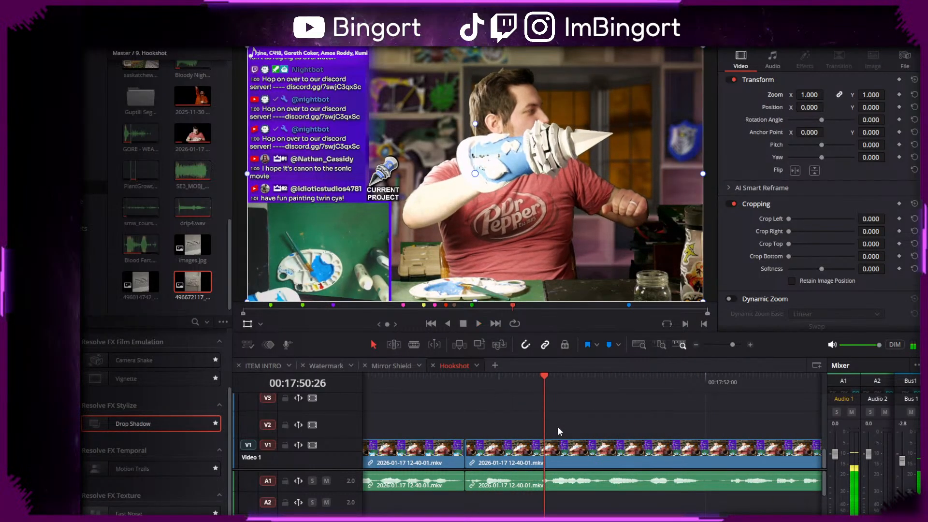
- Split the footage at 00:17:50:25 and punch in on the part after the cut with zoom 2.250 and position X -320, Y -181
scroll(546, 430, "right", 1)
key("Left")
key("b")
left_click(499, 451)
key("a")
left_click(537, 450)
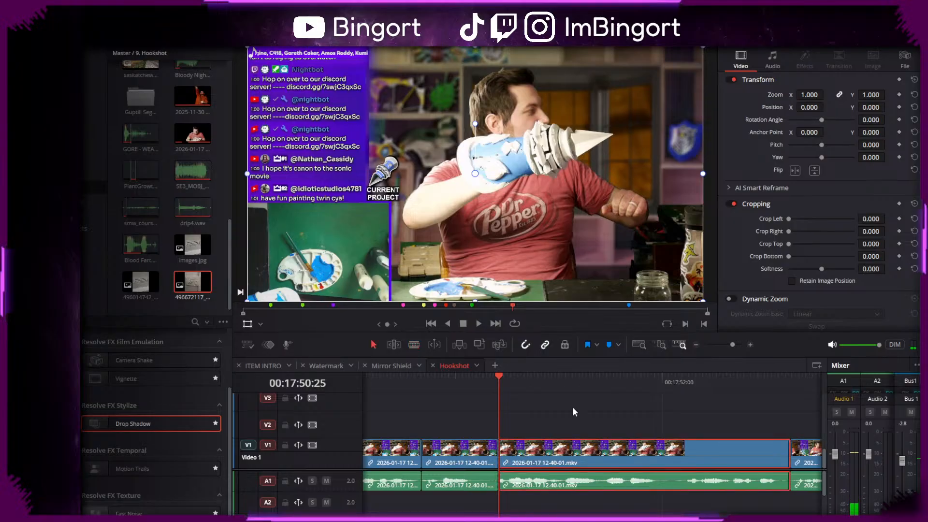
left_click_drag(806, 95, 649, 107)
left_click_drag(871, 108, 783, 107)
key("space")
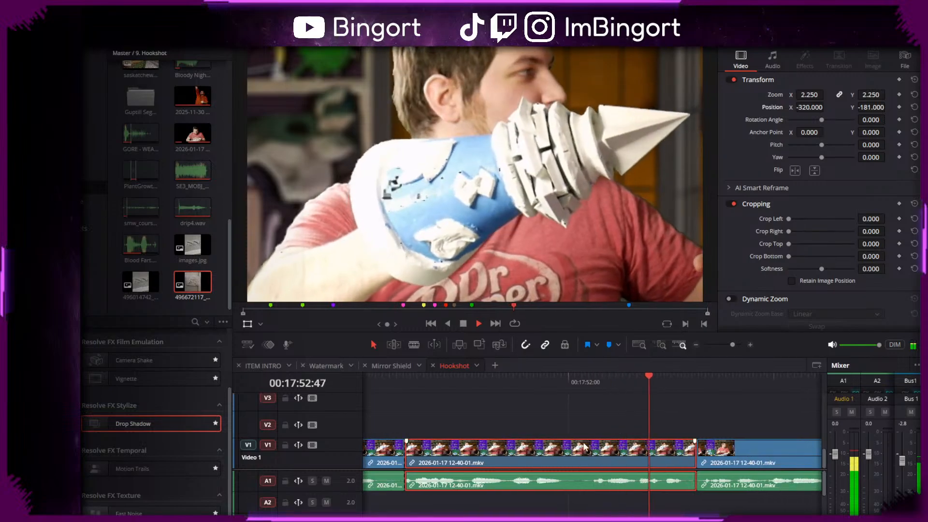
- Trim the end of the zoomed hookshot clip, close the gap before the next clip and return to the zoomed clip's start
left_click(509, 381)
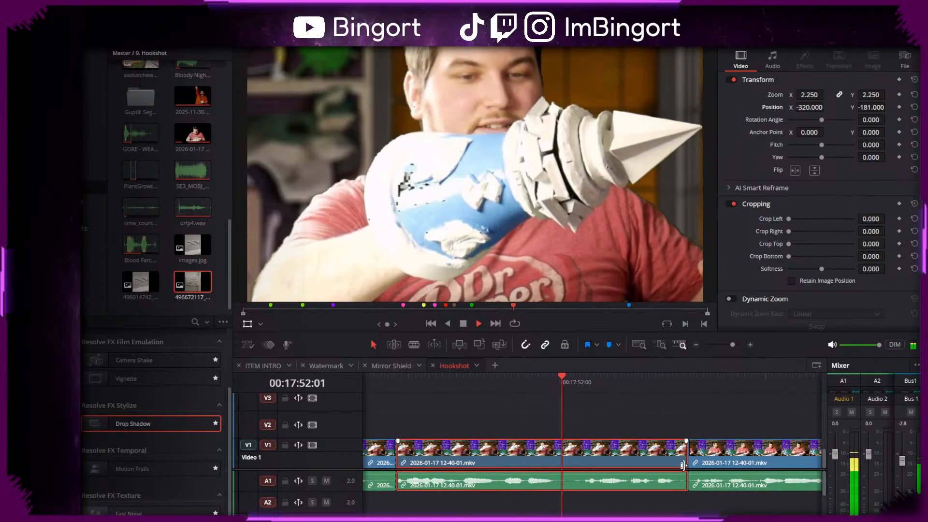
key("space")
left_click_drag(687, 464, 671, 465)
scroll(672, 465, "up", 2)
left_click_drag(589, 457, 574, 458)
left_click(597, 456)
key("Delete")
scroll(628, 427, "left", 3)
scroll(628, 425, "down", 2)
scroll(580, 421, "down", 3)
left_click(509, 381)
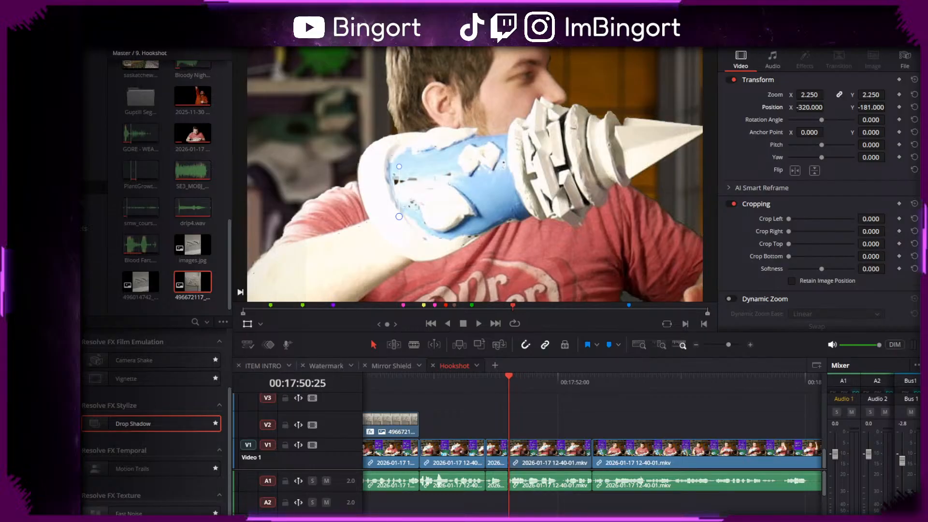
- Preview the Garbage Noise audio, mark its out point and place it on track A2 beneath the zoomed clip
left_click(503, 385)
key("space")
key("space")
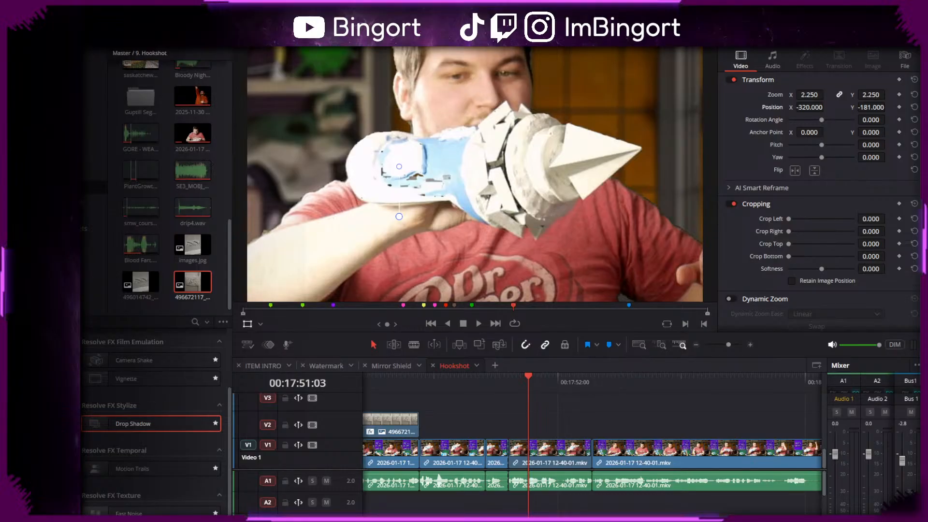
double_click(149, 287)
key("space")
key("space")
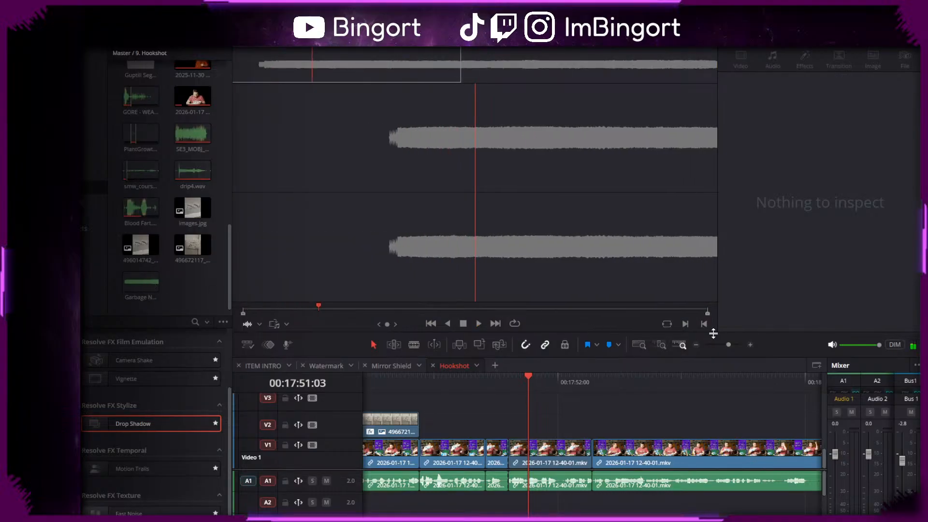
key("o")
left_click_drag(443, 299, 542, 512)
scroll(531, 511, "up", 3)
- Lengthen the Garbage Noise clip and lower its volume to -18.0 while checking it in playback
left_click_drag(863, 96, 841, 96)
left_click_drag(597, 505, 778, 506)
left_click(737, 511)
key("space")
key("space")
left_click_drag(880, 95, 872, 95)
key("space")
key("space")
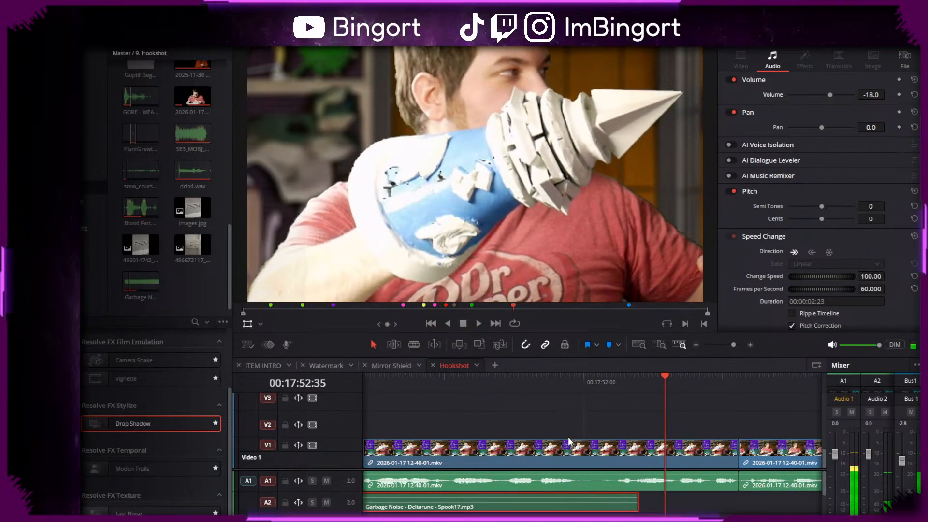
- Extend the Garbage Noise clip to the end of the zoomed clip and play on through the next footage
left_click_drag(636, 507, 739, 507)
scroll(719, 511, "left", 2)
left_click(454, 378)
key("space")
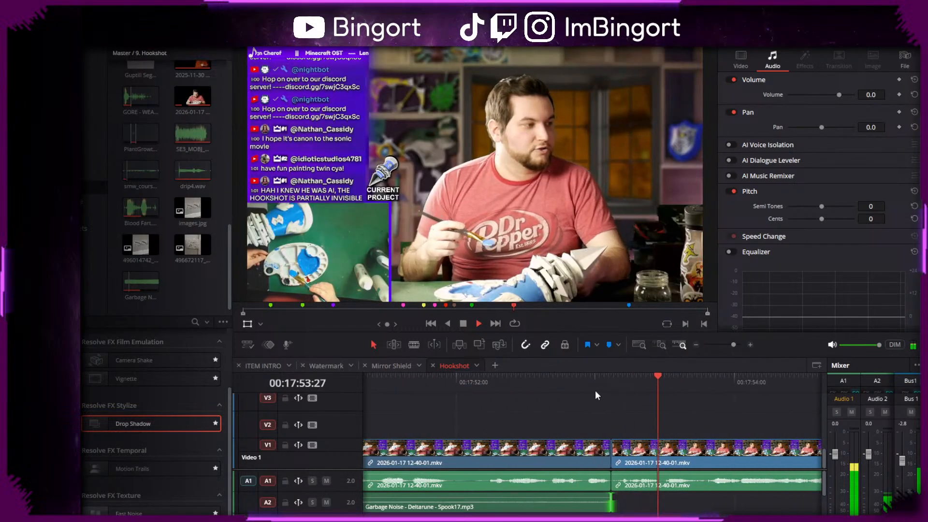
scroll(656, 417, "down", 4)
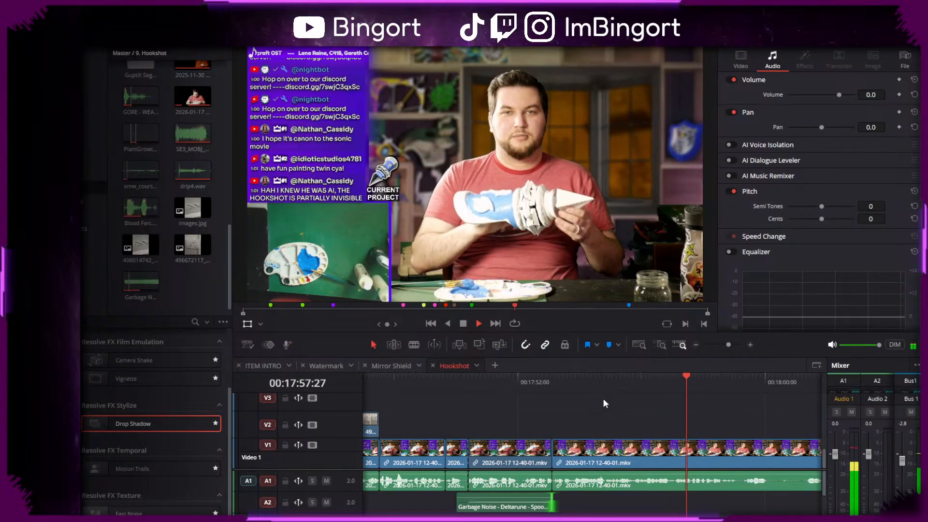
key("space")
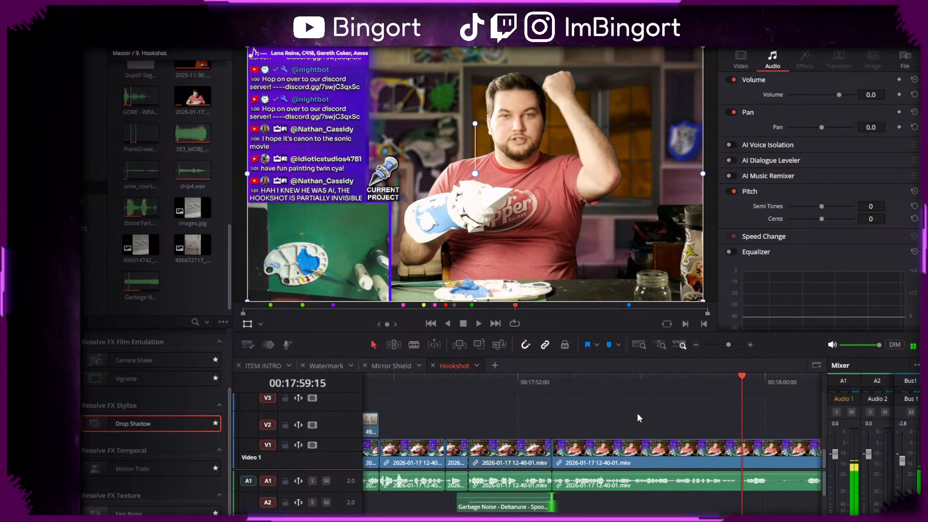
- Replay the following talking footage to find the cut point and split it at 00:17:57:06
left_click_drag(698, 410, 487, 377)
left_click(457, 385)
key("space")
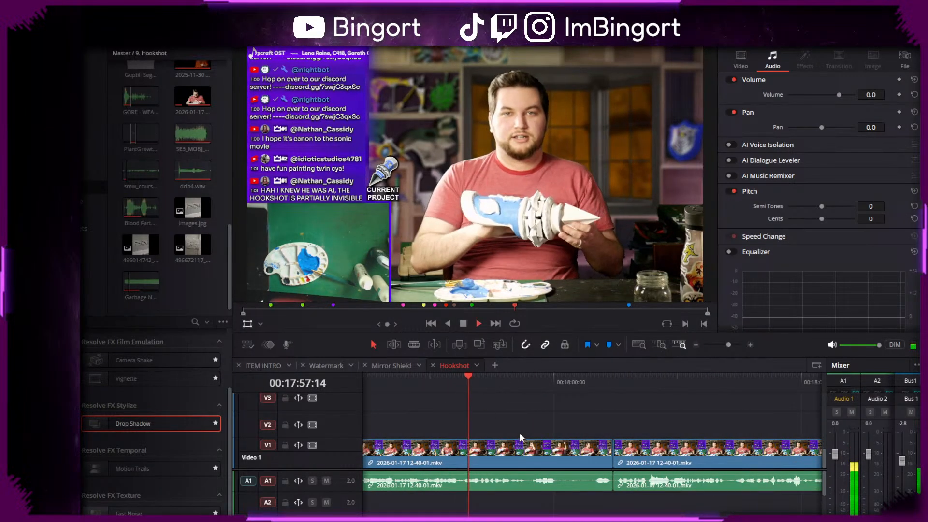
key("space")
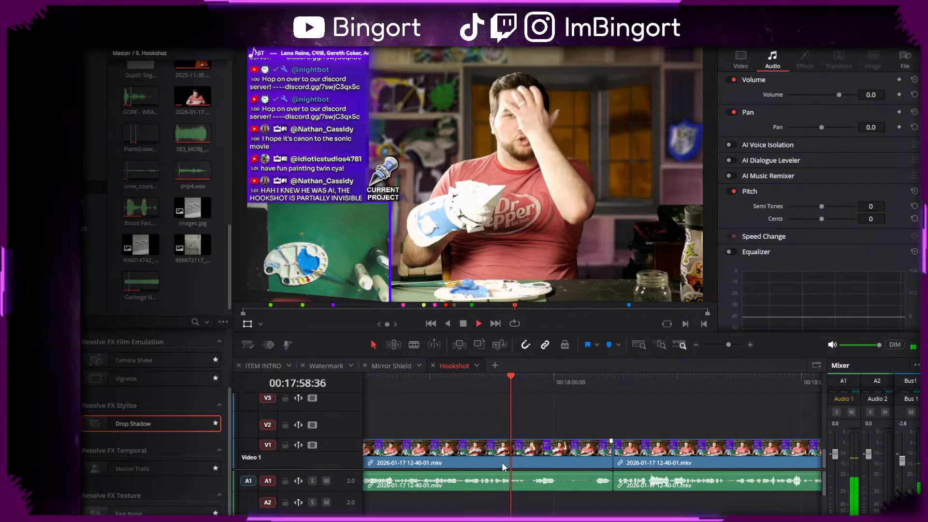
left_click(410, 382)
key("space")
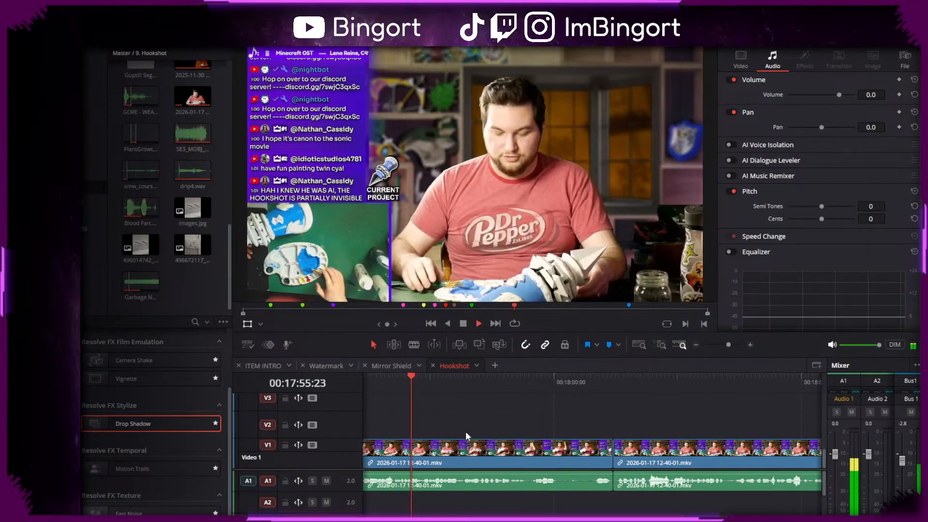
left_click(480, 460)
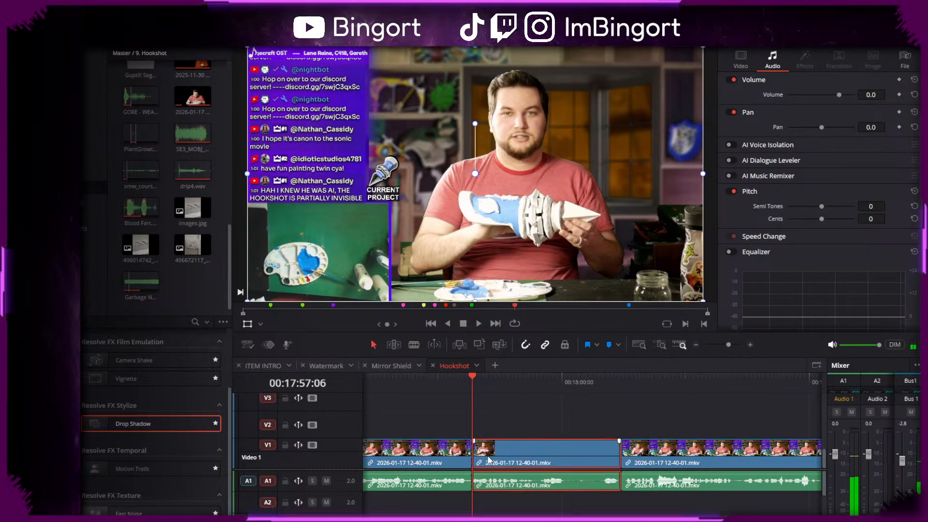
- Punch in on the segment from 00:17:57:06 with zoom 1.640 and position X -260, Y -262, and play it
key("space")
key("space")
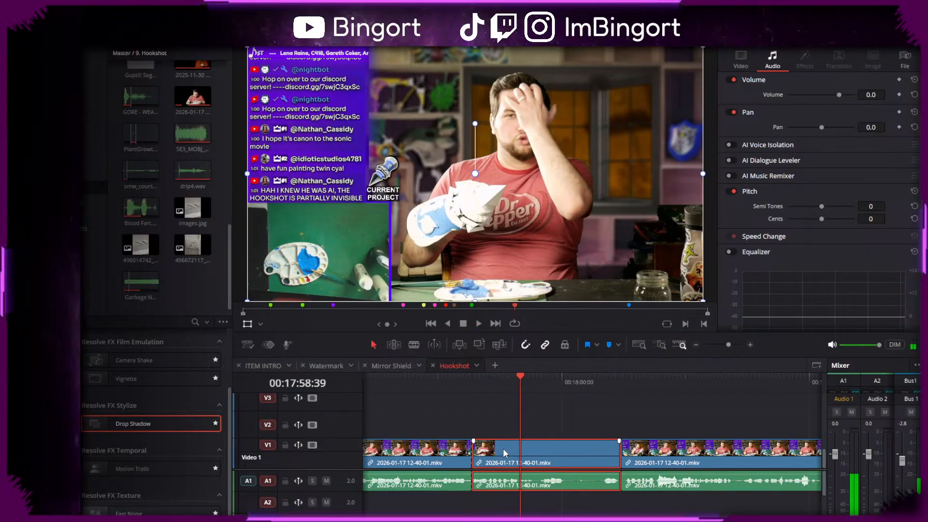
left_click(483, 379)
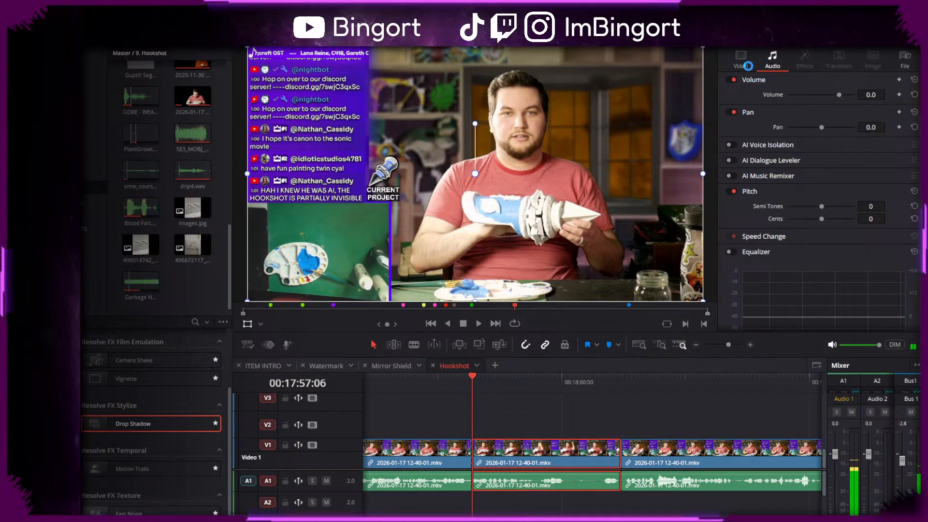
left_click(745, 67)
left_click_drag(803, 94, 683, 107)
left_click_drag(861, 113, 736, 106)
key("space")
key("space")
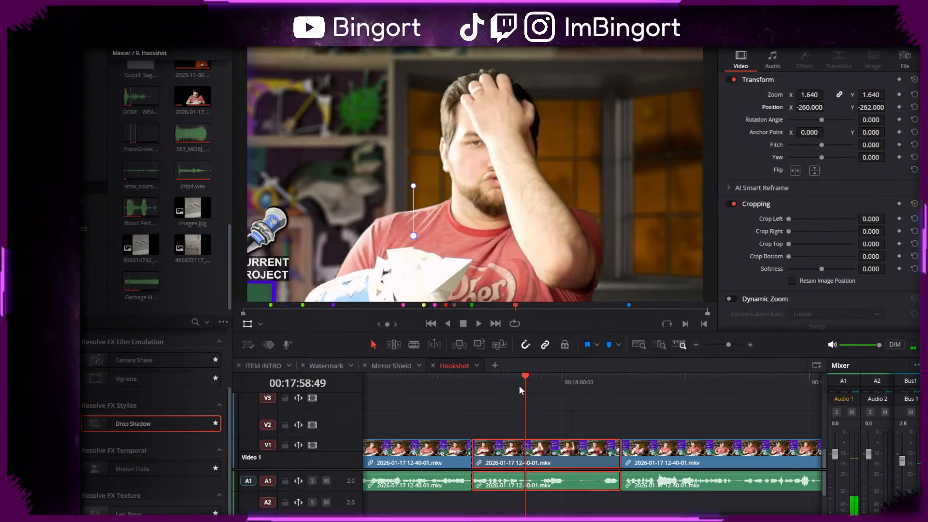
- Undo the linked split at 00:17:58:49, split only the video there and play past the cut
left_click(527, 445)
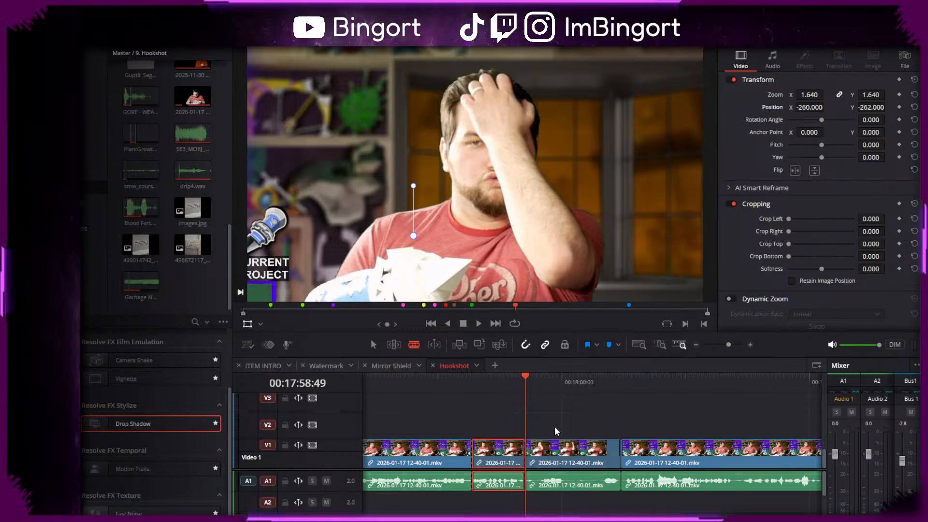
key("ctrl+z")
left_click(525, 446)
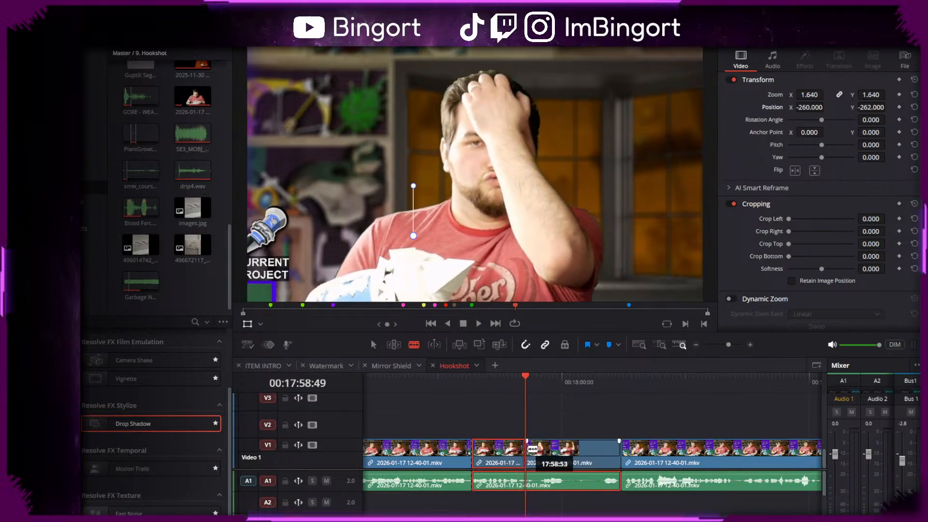
key("a")
key("space")
key("space")
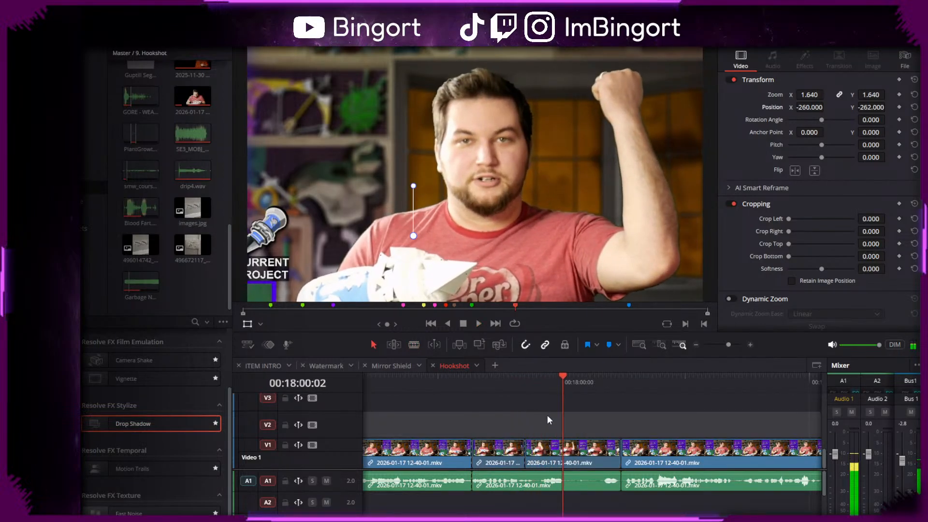
- Replay from before the video cut and split the zoomed footage again at 00:18:00:02
scroll(503, 407, "right", 3)
left_click(439, 384)
key("space")
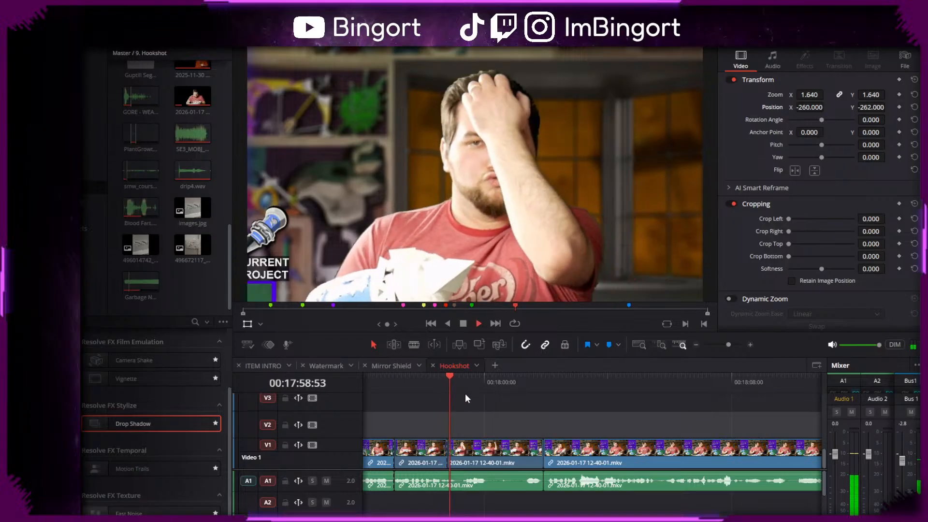
key("space")
key("b")
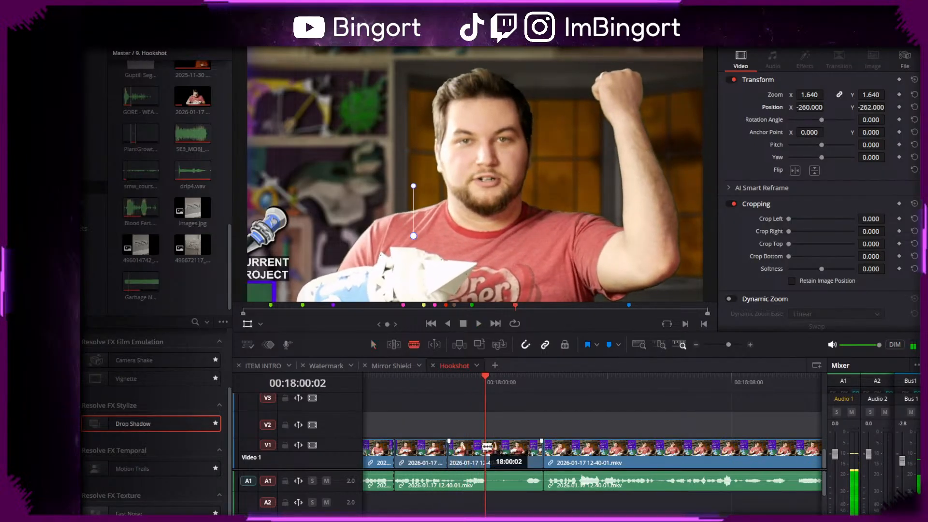
left_click(486, 450)
key("a")
- Play around the 00:18:00:02 cut, remove it by extending the earlier video and audio over the later part, and replay
left_click(527, 382)
key("space")
left_click(489, 387)
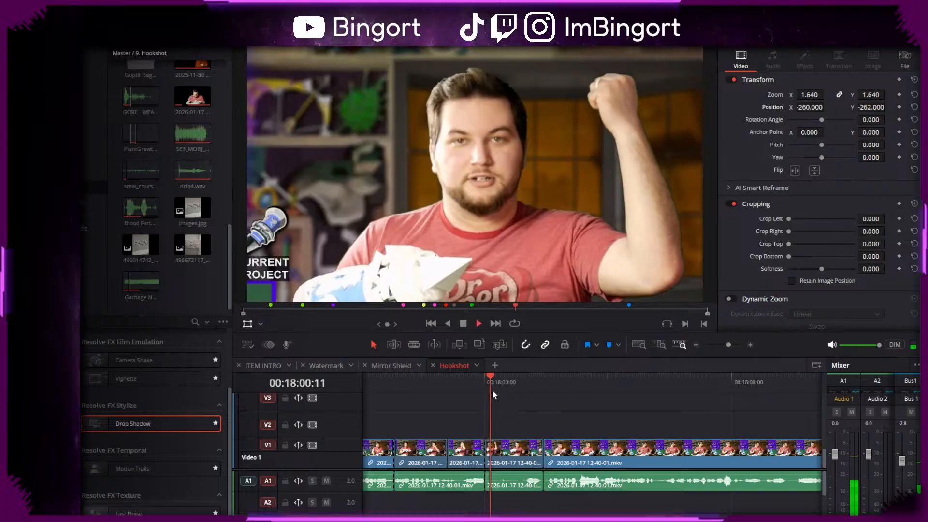
left_click(492, 385)
left_click(425, 382)
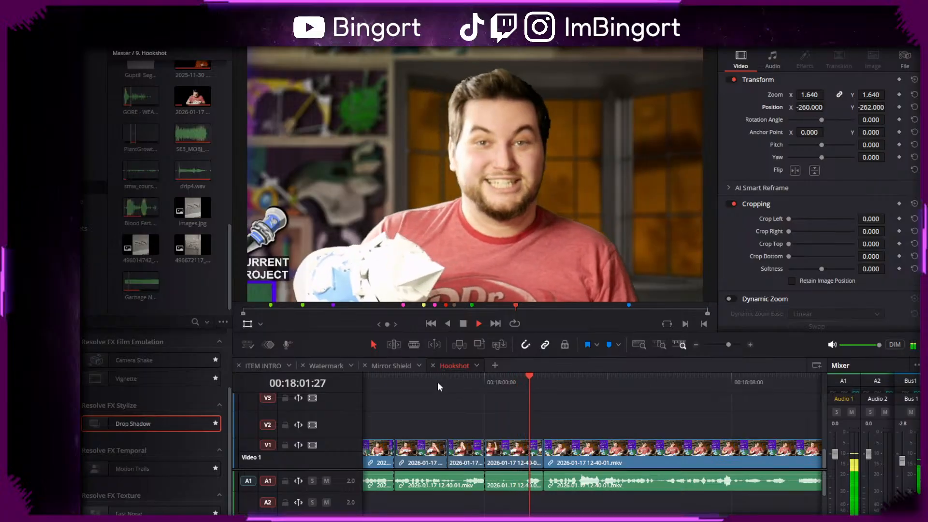
key("space")
left_click_drag(482, 450, 540, 451)
left_click_drag(481, 489, 543, 490)
left_click(445, 386)
key("space")
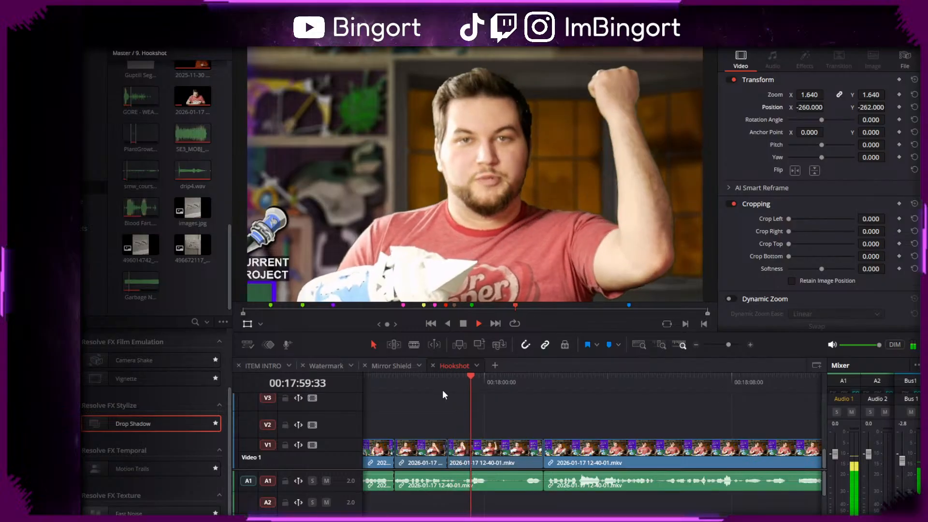
key("space")
- Duplicate the video segment from 00:17:58:49, stack the copy on V3 and the original on V2, and disable track V2
left_click_drag(512, 449, 506, 431)
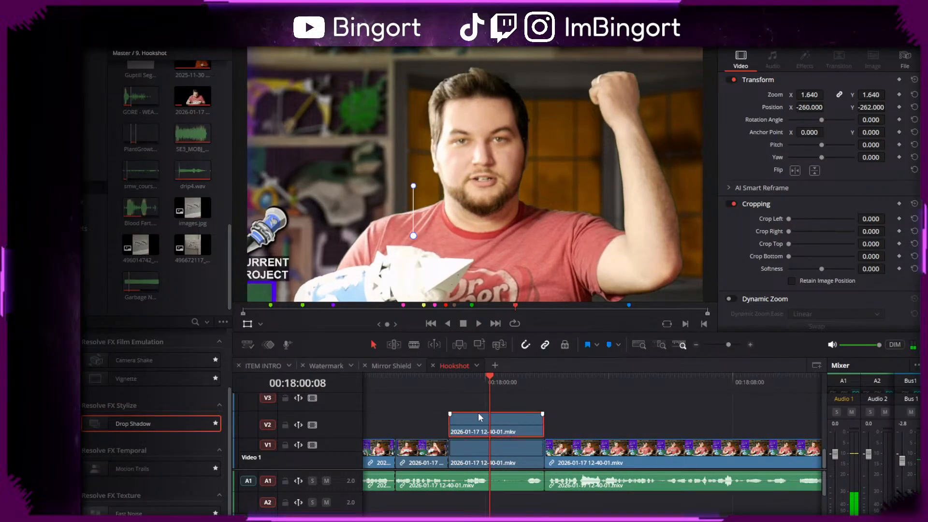
left_click(314, 425)
left_click(448, 385)
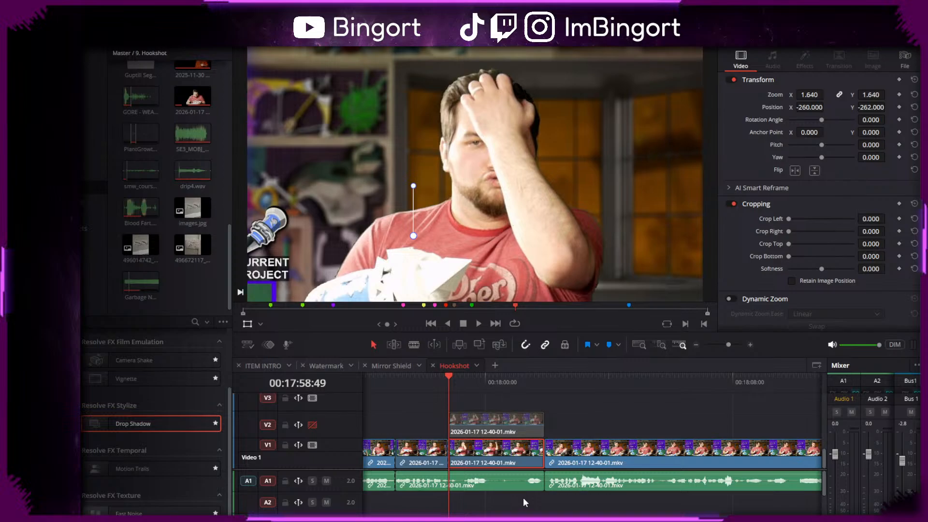
left_click_drag(507, 427, 504, 413)
left_click_drag(513, 459, 512, 427)
- Fill the empty V1 space below the stacked clips with the HookShot Emptybackground image and play the section
scroll(173, 217, "up", 5)
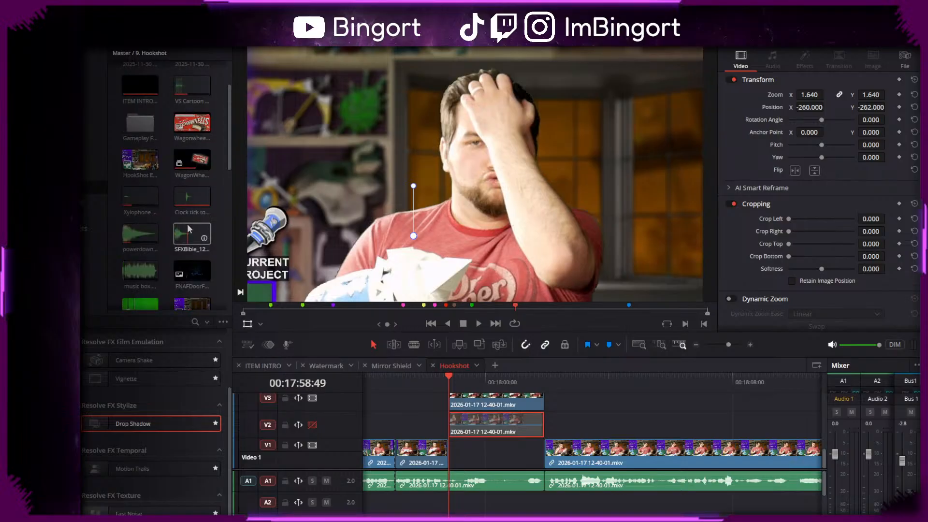
scroll(188, 229, "down", 2)
double_click(190, 242)
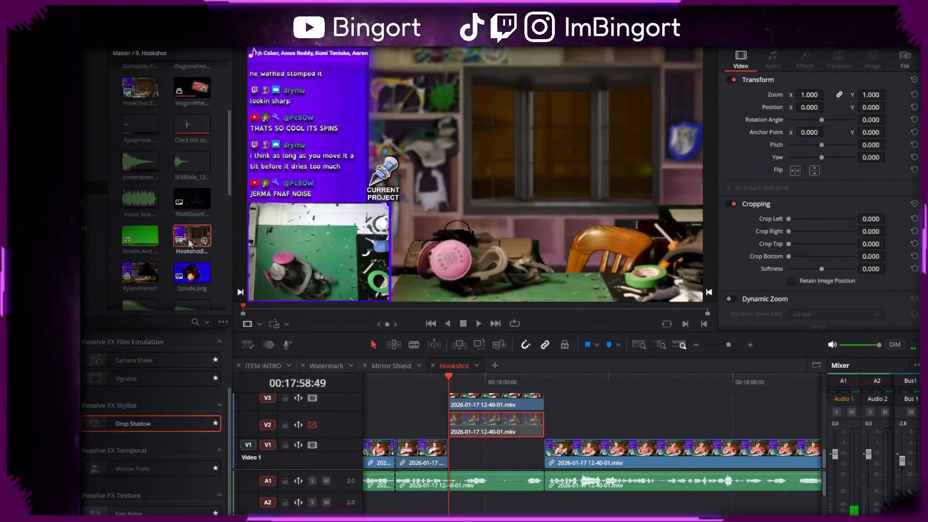
double_click(143, 87)
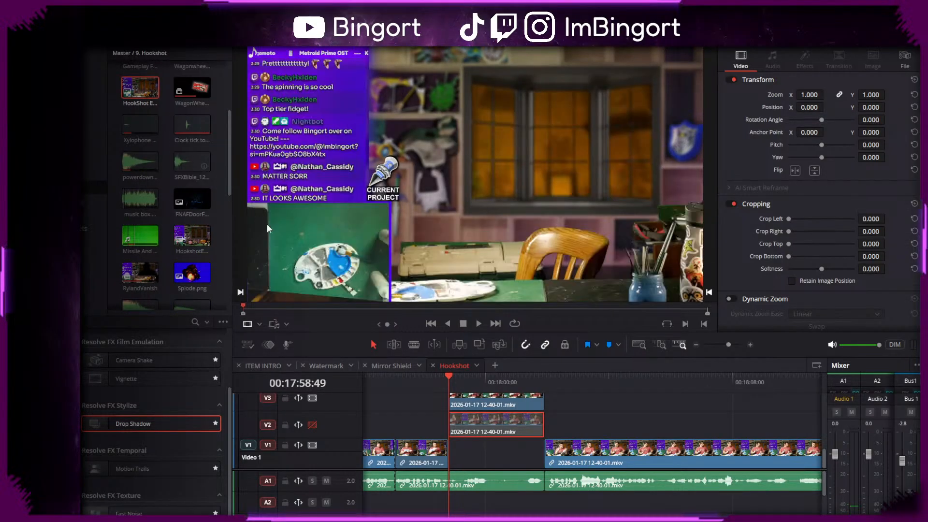
left_click_drag(143, 94, 542, 454)
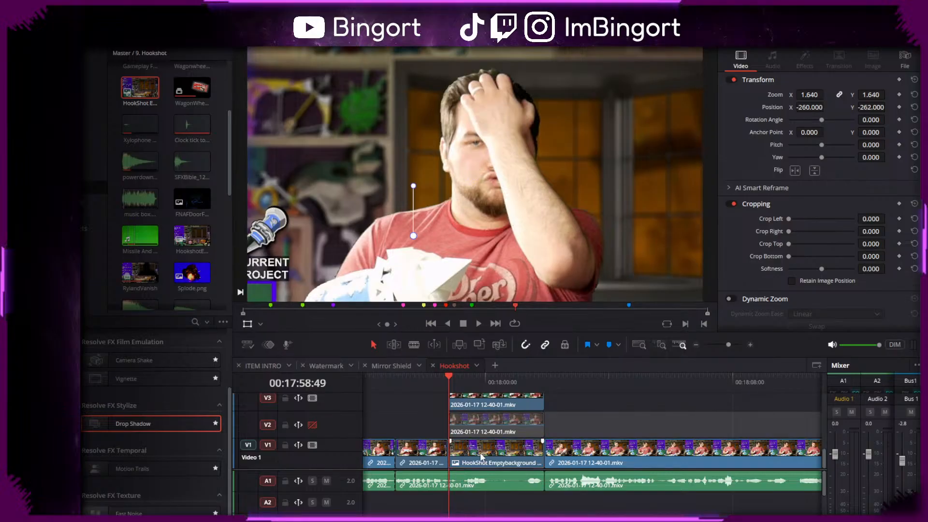
key("space")
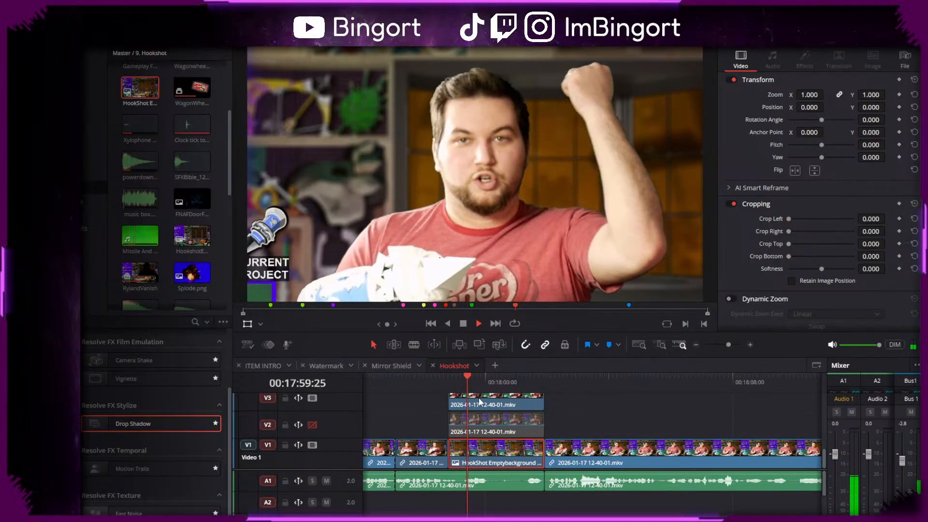
key("space")
- Disable track V1 and select the duplicated livestream clip on V3
scroll(503, 421, "up", 1)
left_click(513, 437)
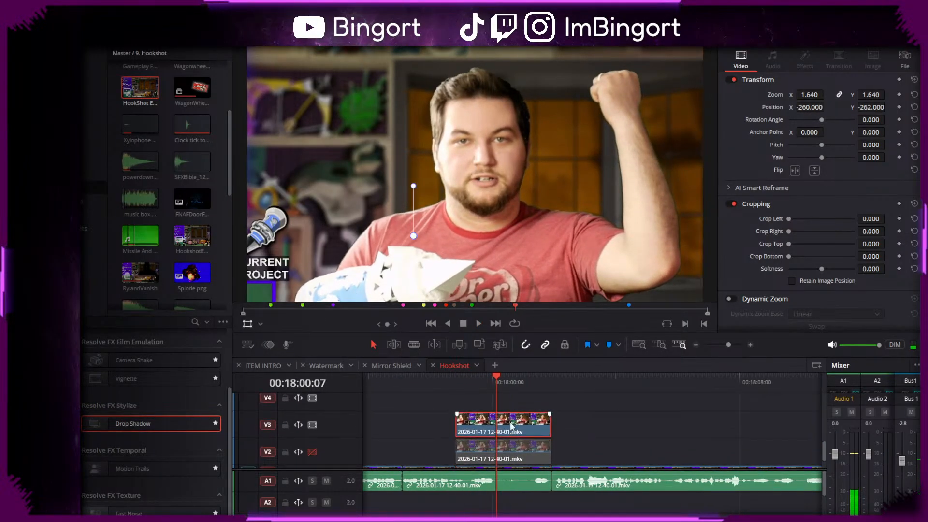
scroll(598, 421, "down", 1)
scroll(602, 401, "up", 1)
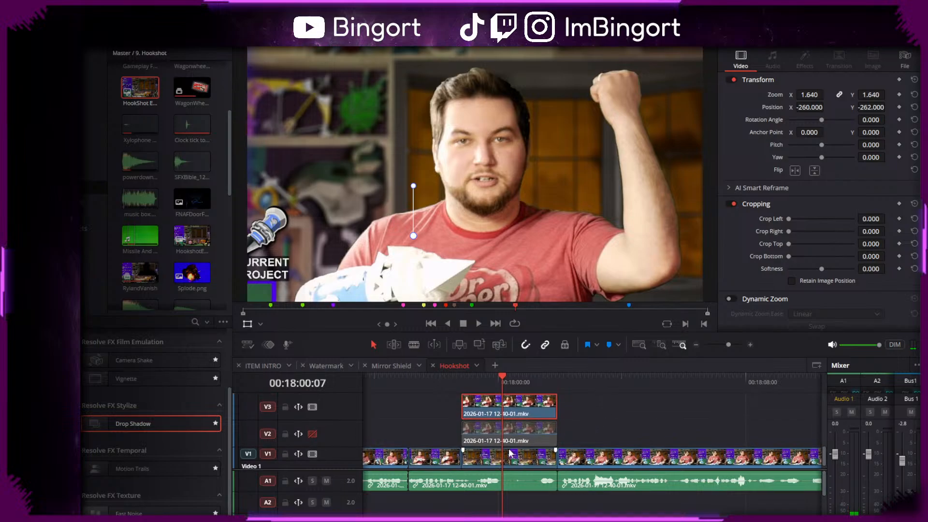
scroll(511, 441, "down", 1)
left_click(521, 432)
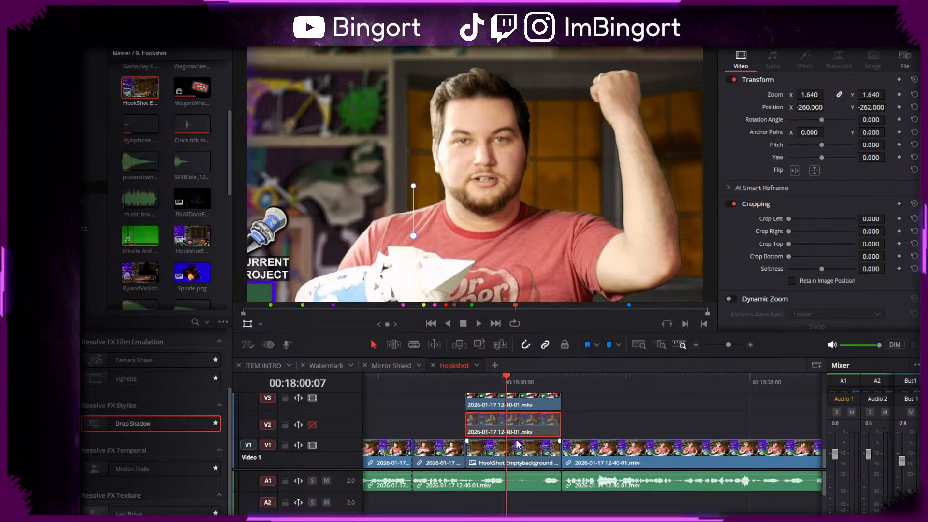
left_click(517, 459)
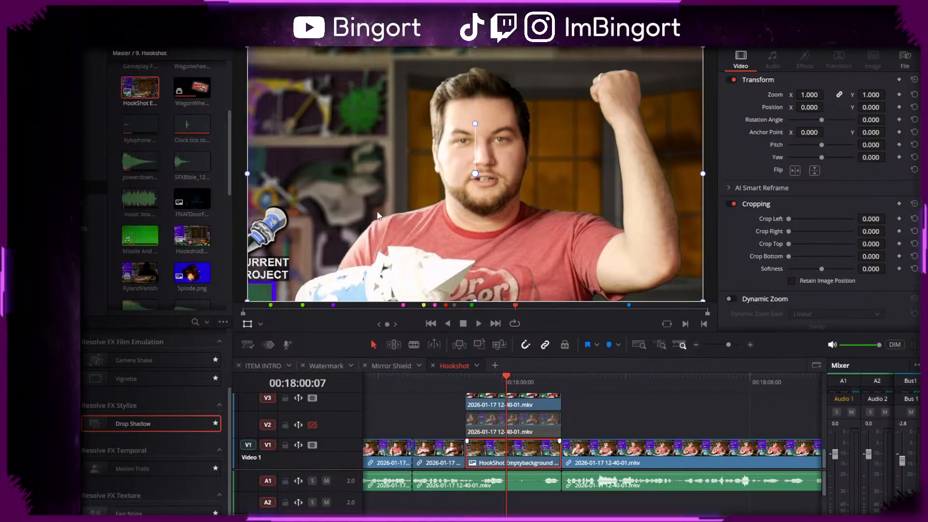
left_click(569, 428)
left_click(312, 445)
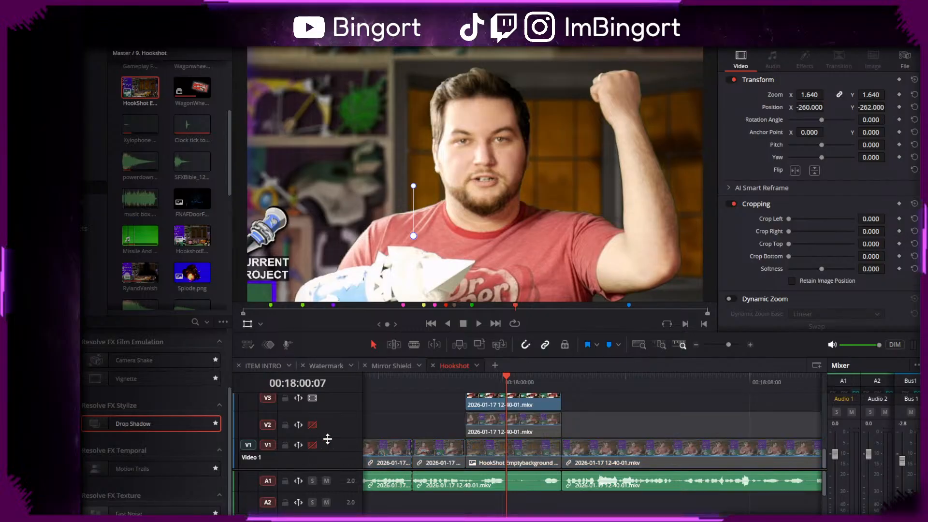
left_click_drag(532, 405, 527, 426)
left_click(518, 422)
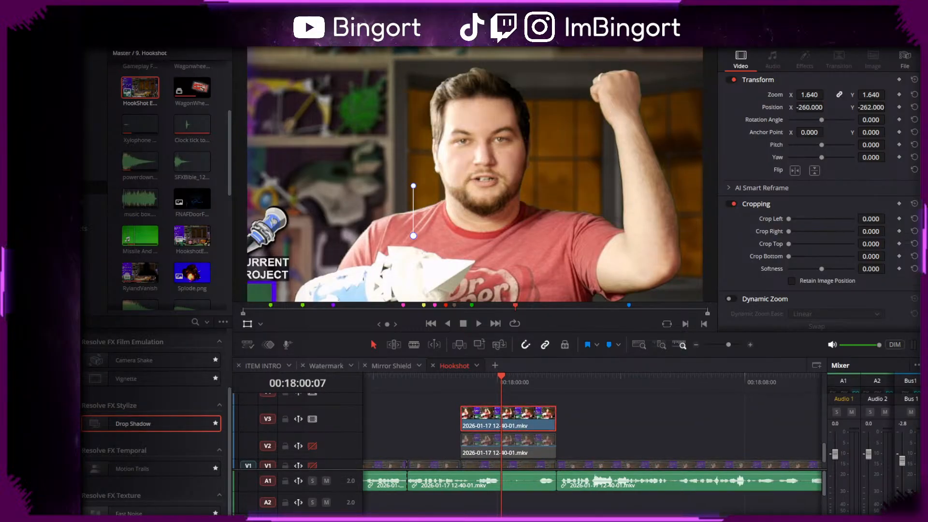
- Open the V3 clip for colour grading, add an alpha output and connect node 01's key output to it
key("shift+6")
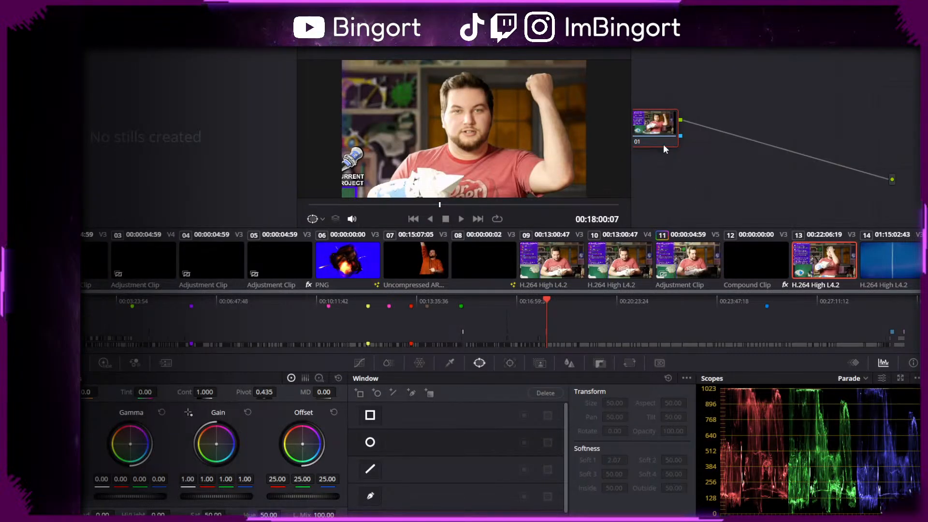
left_click_drag(658, 136, 701, 162)
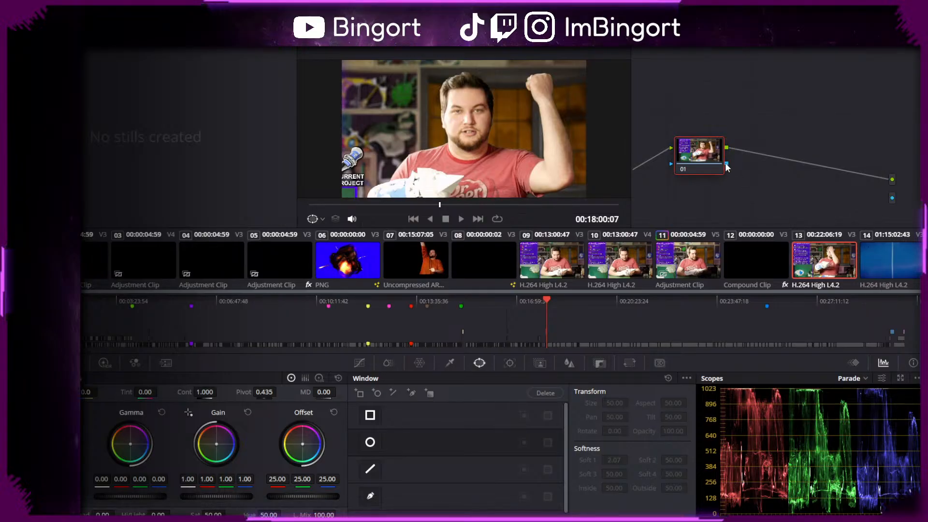
left_click_drag(905, 191, 893, 196)
- Isolate the face and hair with Magic Mask points at 00:18:00:07, exclude the raised arm, and track the mask forward
left_click(541, 362)
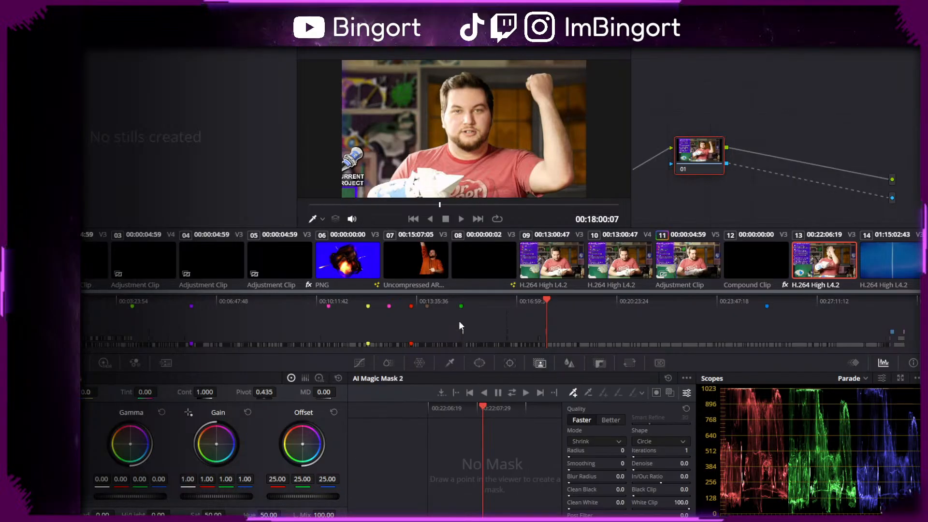
left_click(470, 104)
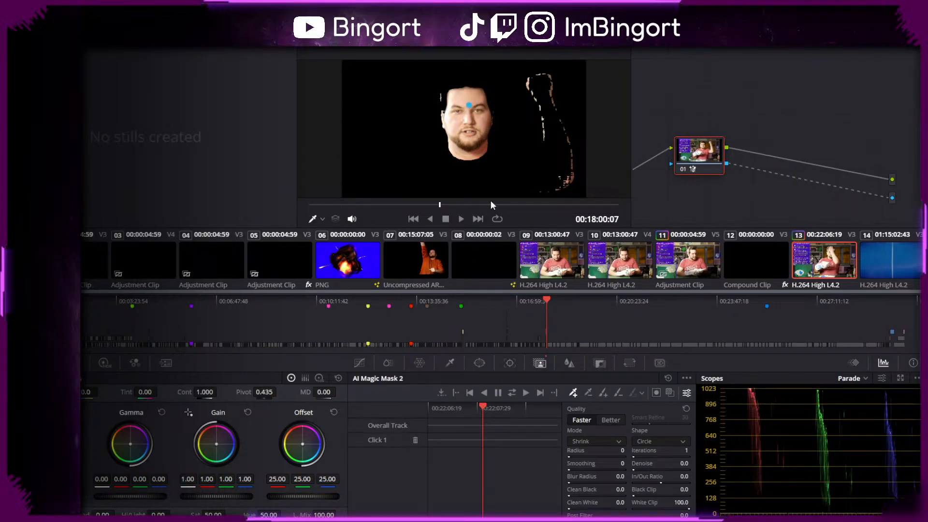
left_click(466, 83)
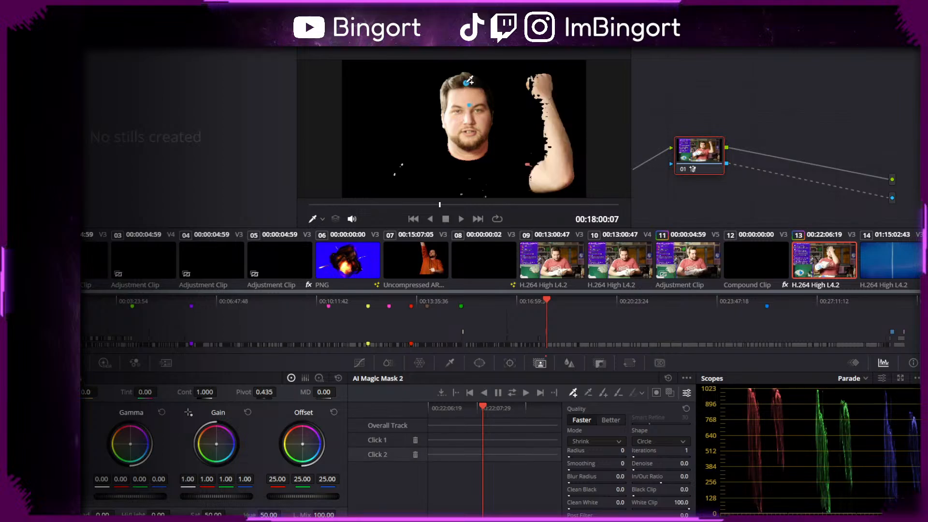
left_click(557, 172, "alt")
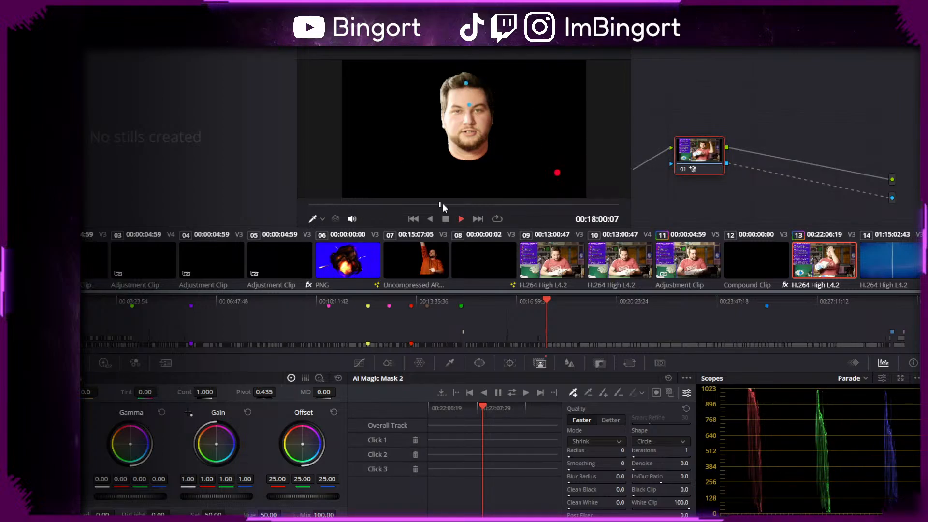
key("space")
left_click(484, 411)
left_click(529, 389)
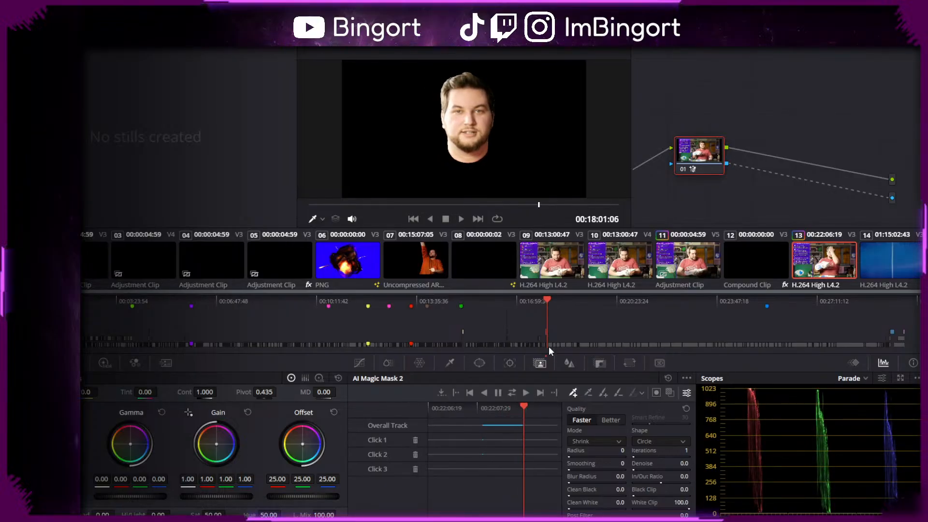
- Exclude the neck from the Magic Mask at 00:18:00:07, undo the extra chin point, and retrack forward to the clip's end
left_click_drag(504, 408, 482, 408)
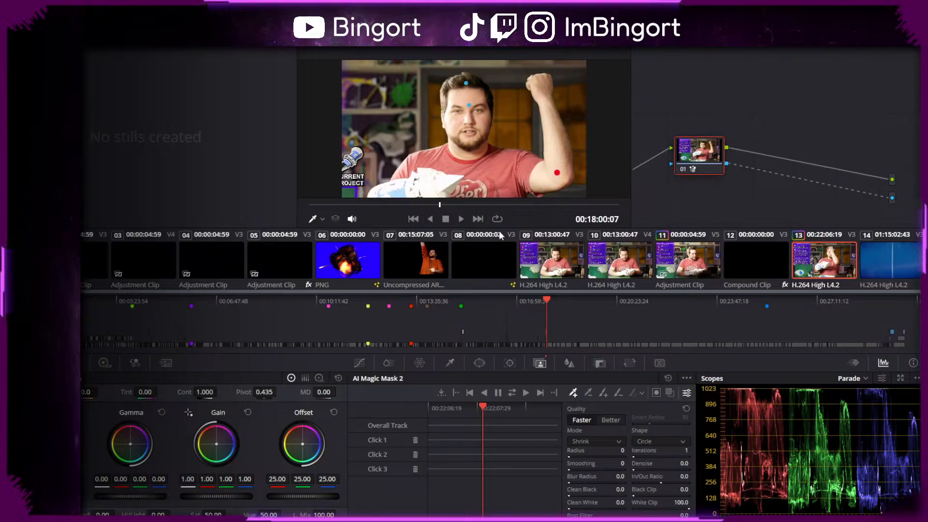
left_click(476, 156)
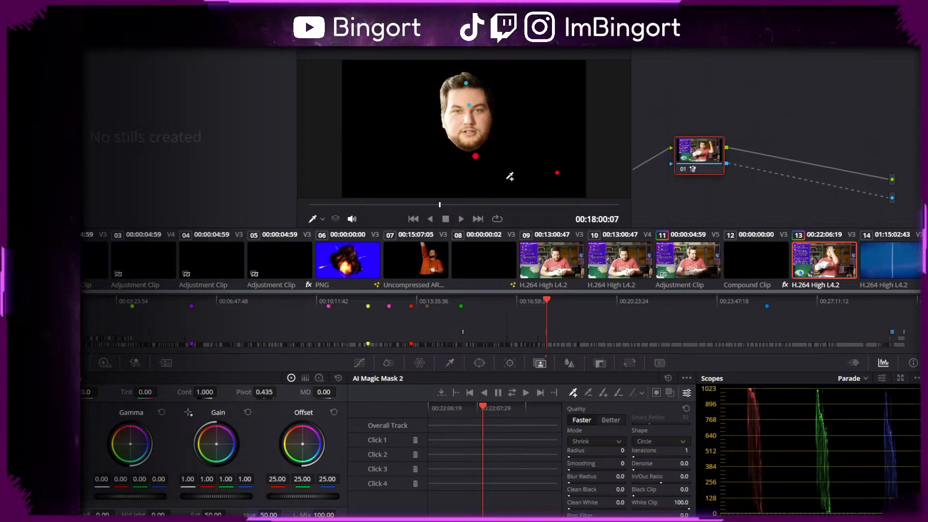
left_click(469, 145)
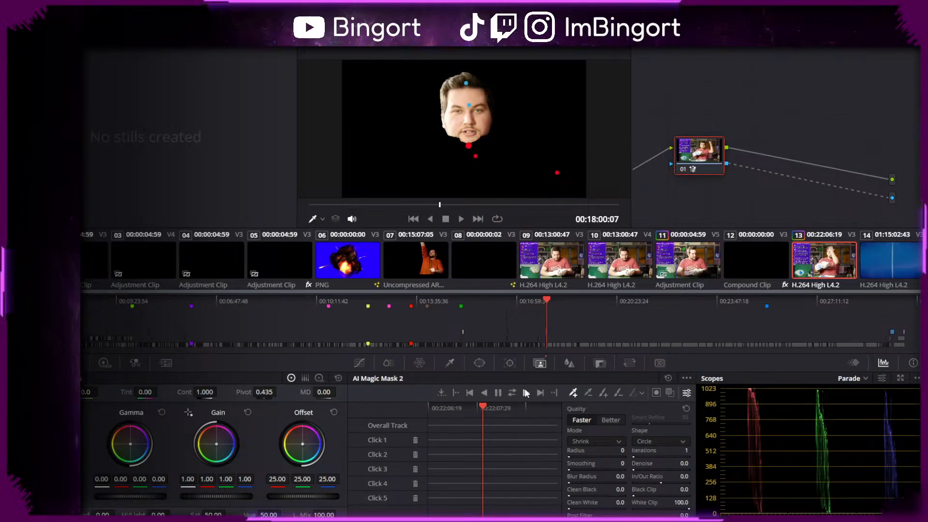
key("ctrl+z")
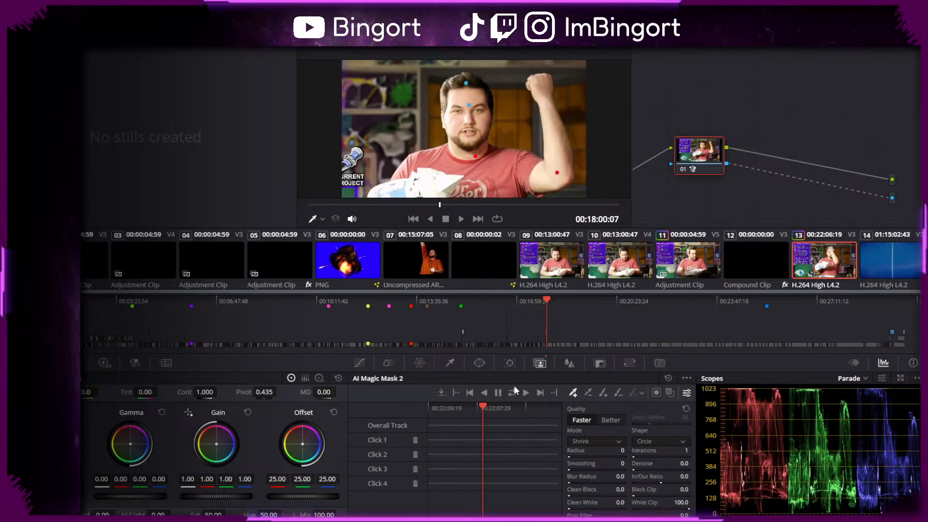
left_click(475, 157)
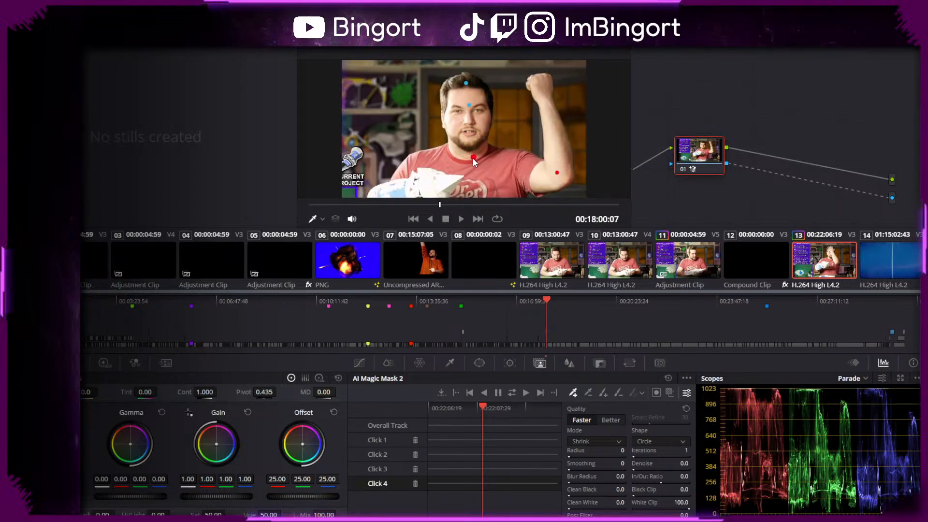
left_click(526, 392)
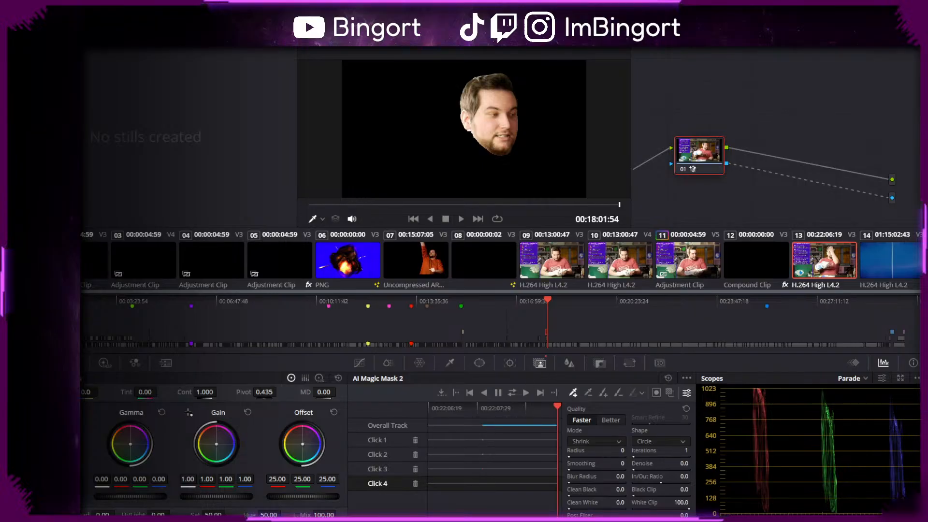
- Check the converted V3 head clip from its start on the edit timeline and undo the conversion
left_click(425, 521)
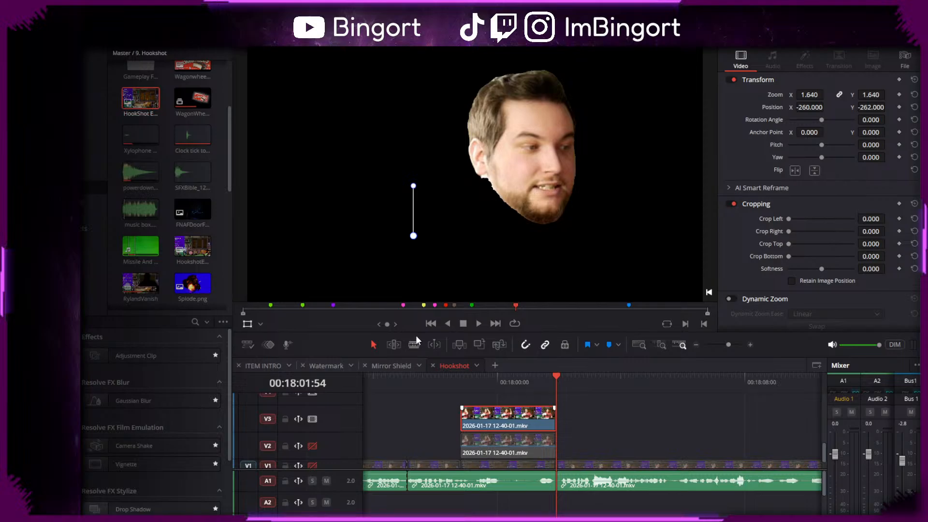
left_click(459, 380)
key("space")
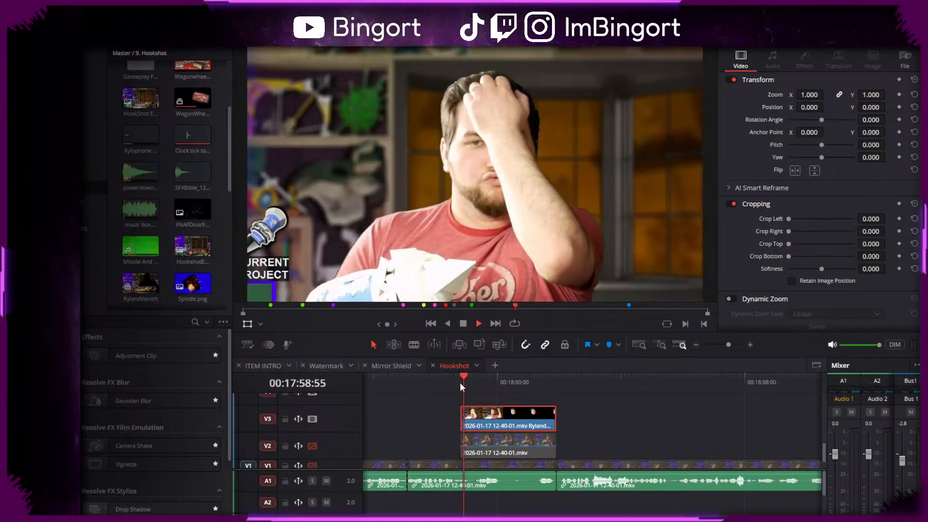
key("space")
left_click_drag(464, 397, 474, 377)
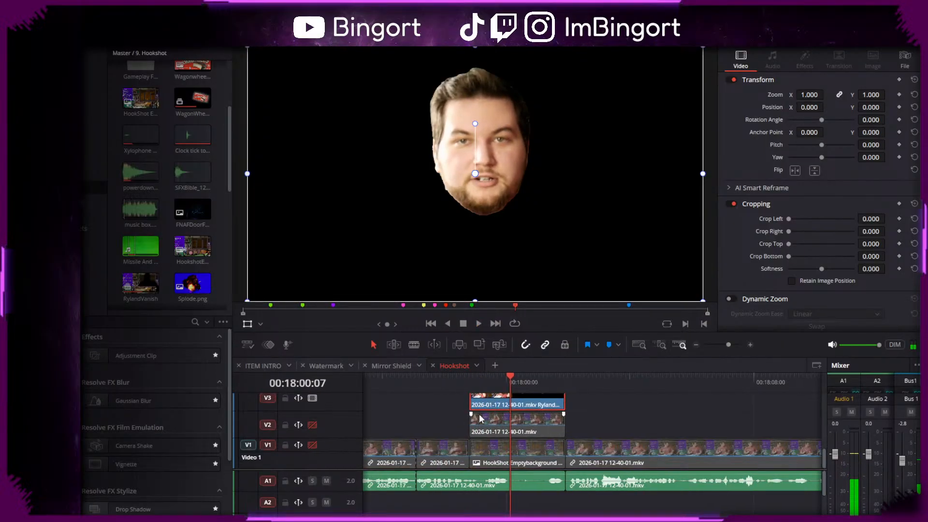
left_click_drag(479, 416, 488, 435)
left_click_drag(512, 386, 480, 376)
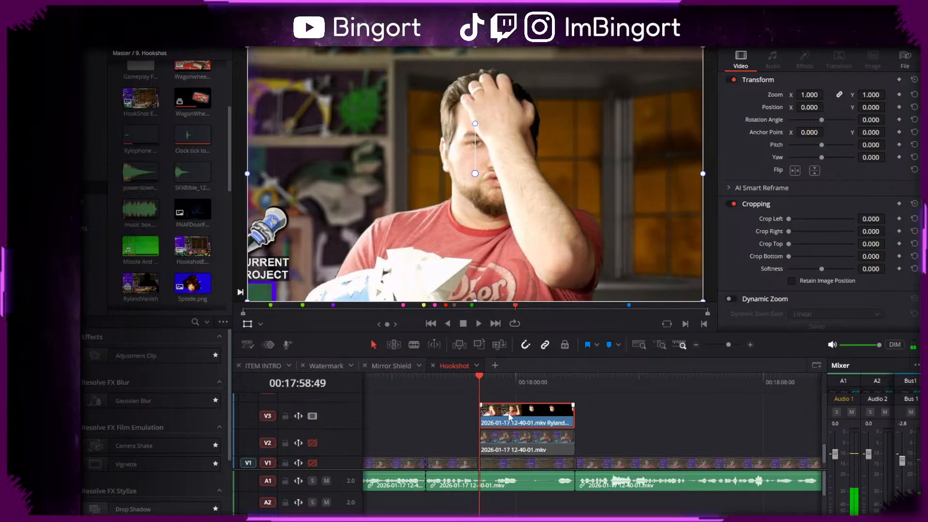
key("ctrl+z")
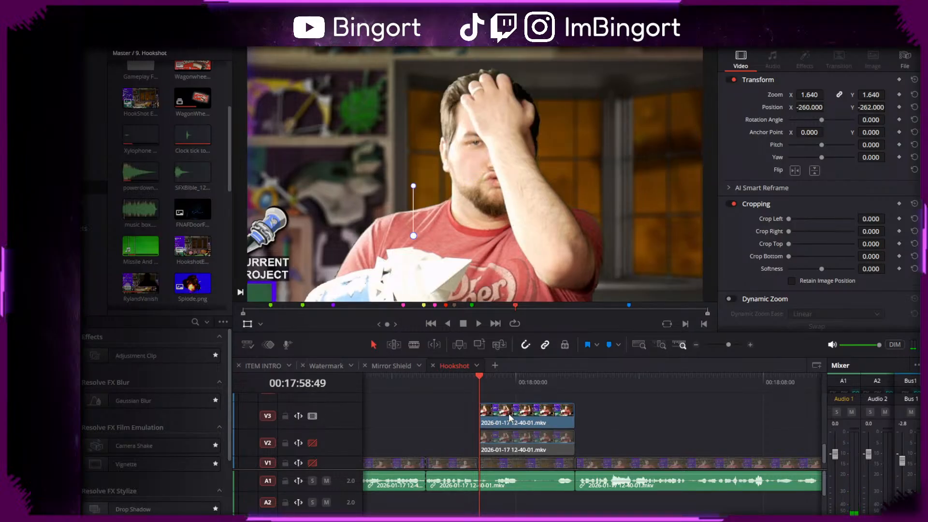
- Reopen the V3 clip's Magic Mask and track it backward to the clip's start at 00:17:58:49
left_click_drag(524, 387, 529, 387)
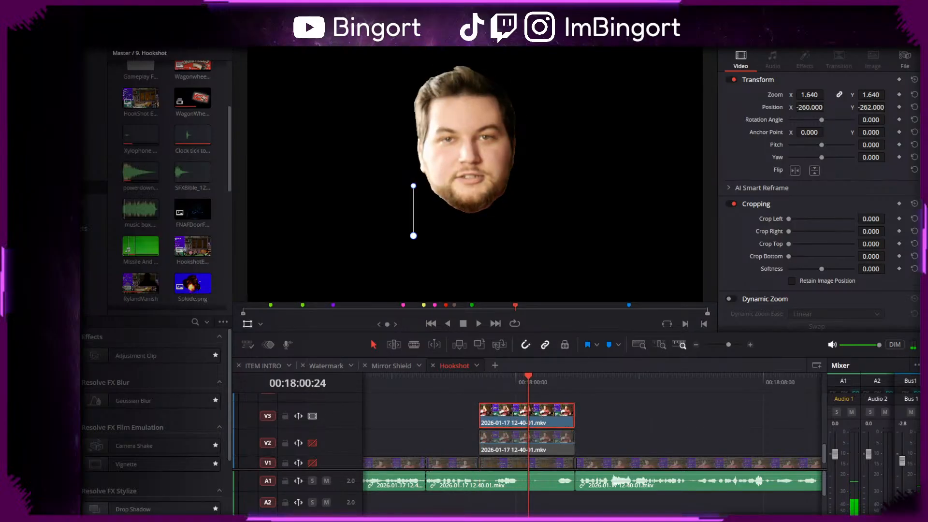
key("shift+6")
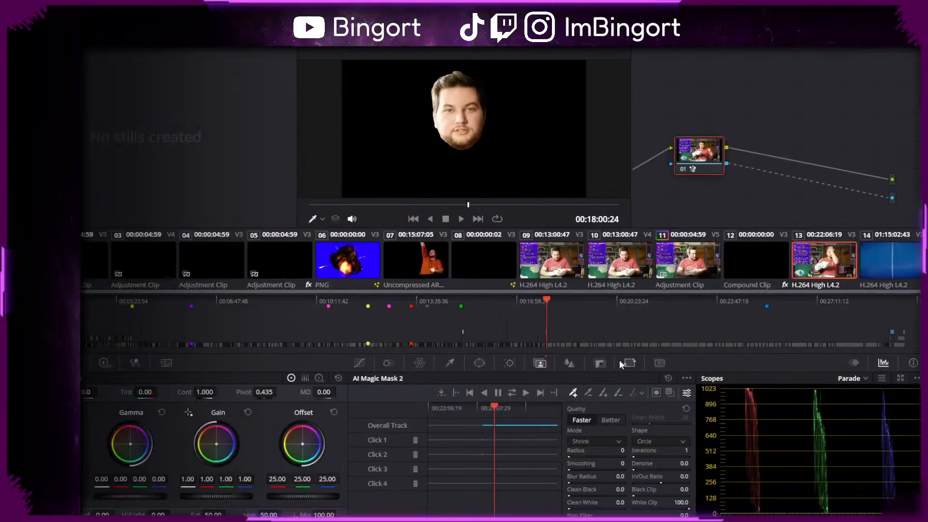
left_click(483, 392)
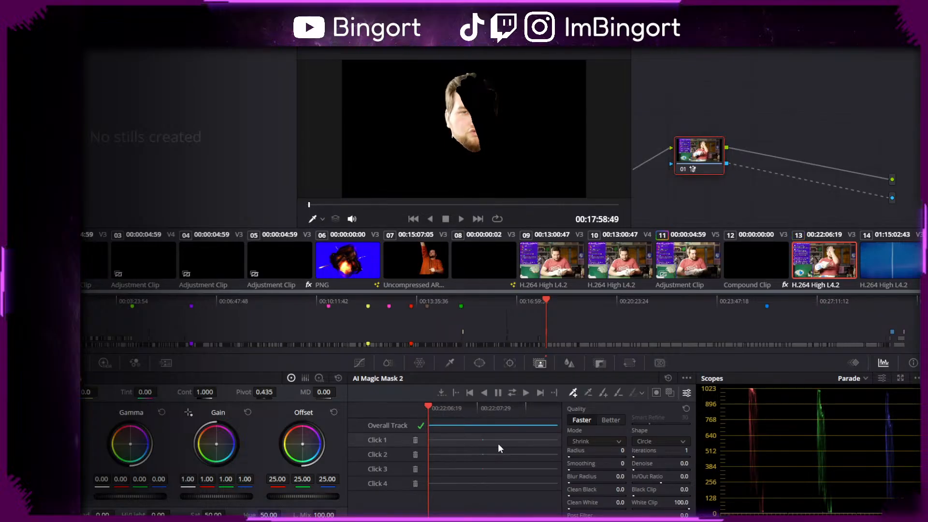
- Return to the edit timeline, enable track V2 beneath the V3 head cutout, and play the section from 00:17:58:49
key("shift+4")
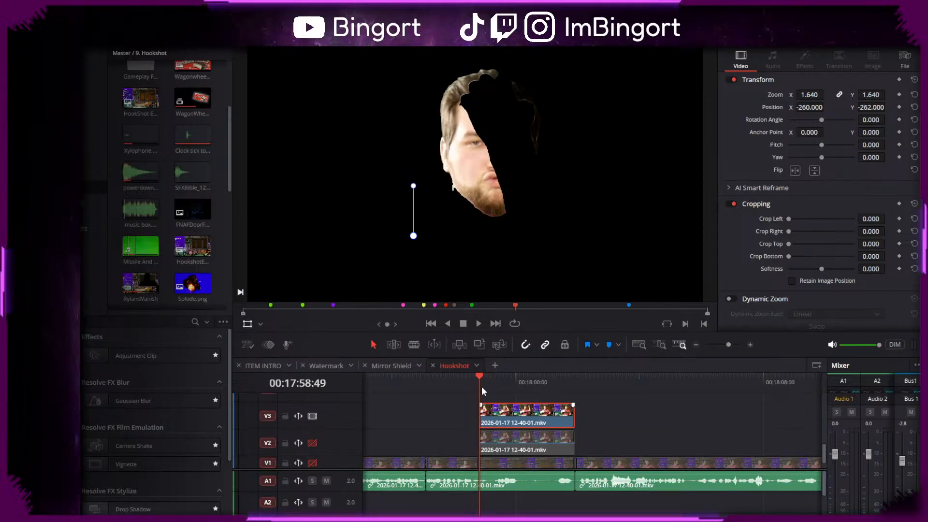
left_click(315, 441)
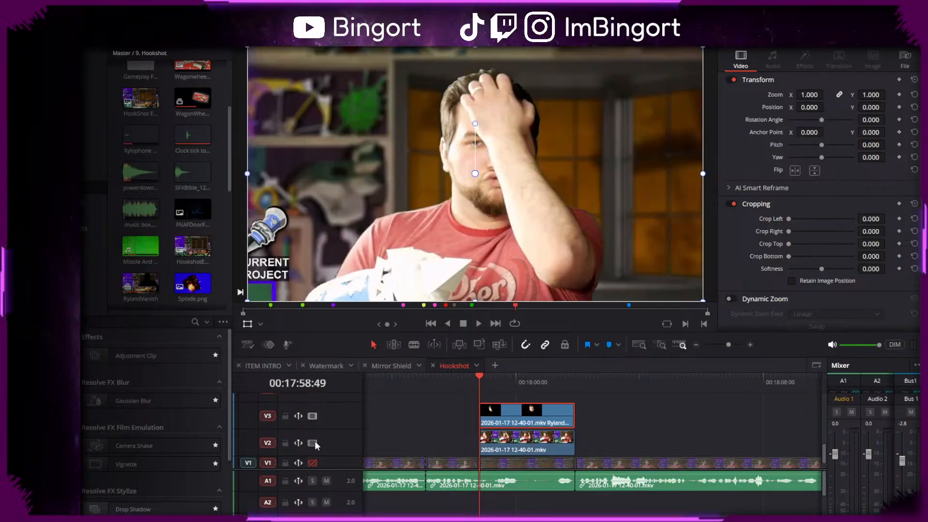
key("space")
left_click_drag(502, 384, 479, 377)
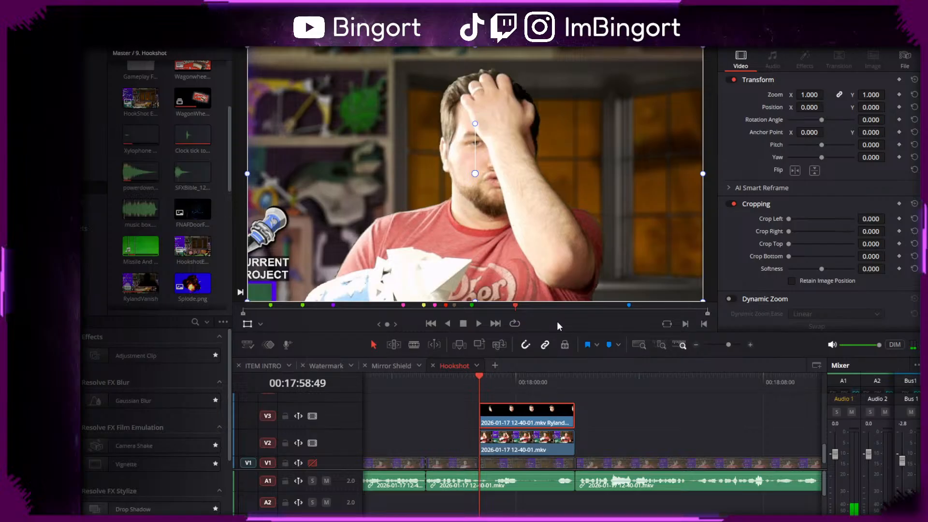
- Keyframe the V3 head cutout's position at 00:17:58:49, and shift it horizontally to the right at 00:17:59:27
left_click(900, 107)
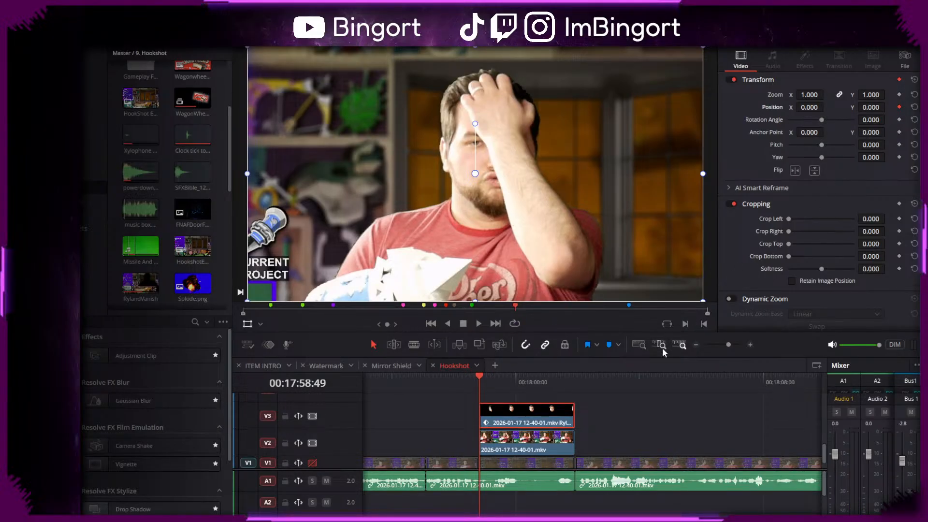
key("space")
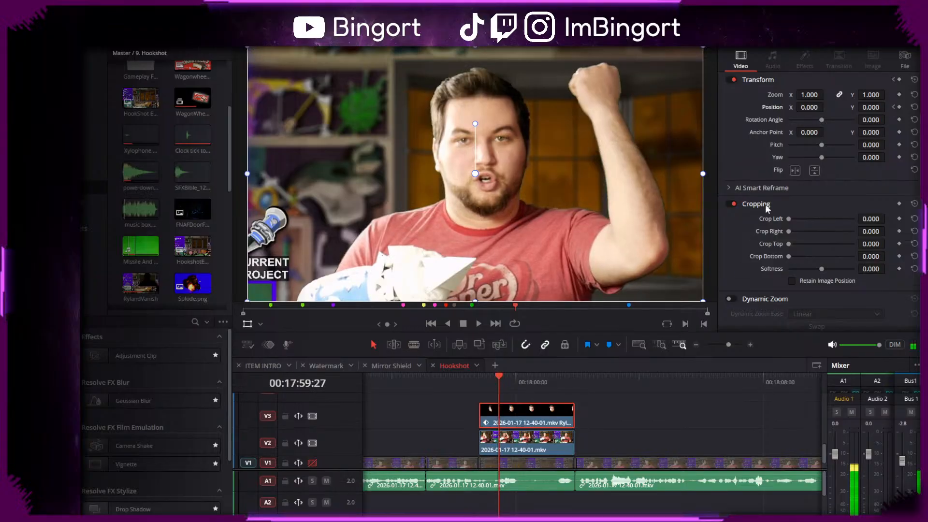
left_click_drag(810, 106, 821, 108)
- Step frame by frame between the position keyframes to examine how the head cutout slides away from the body
key("Left")
key("Left")
key("Left")
key("Left")
key("Left")
key("Left")
key("Left")
key("Left")
key("Left")
key("Left")
key("Left")
key("Left")
key("Left")
key("Left")
key("Left")
key("Left")
key("Left")
key("Left")
key("Left")
key("Left")
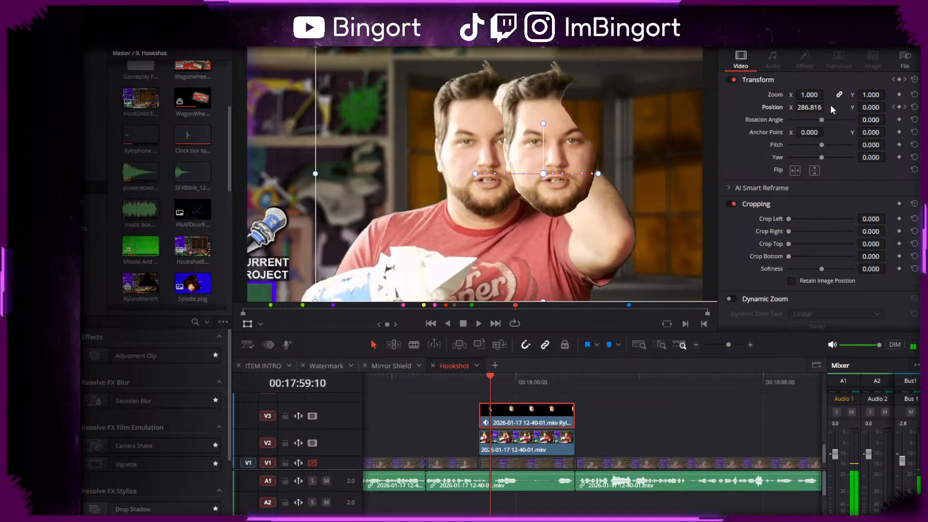
key("Right")
key("Right")
key("Right")
key("Right")
key("Right")
key("Right")
key("Right")
key("Right")
key("Right")
key("Right")
key("Right")
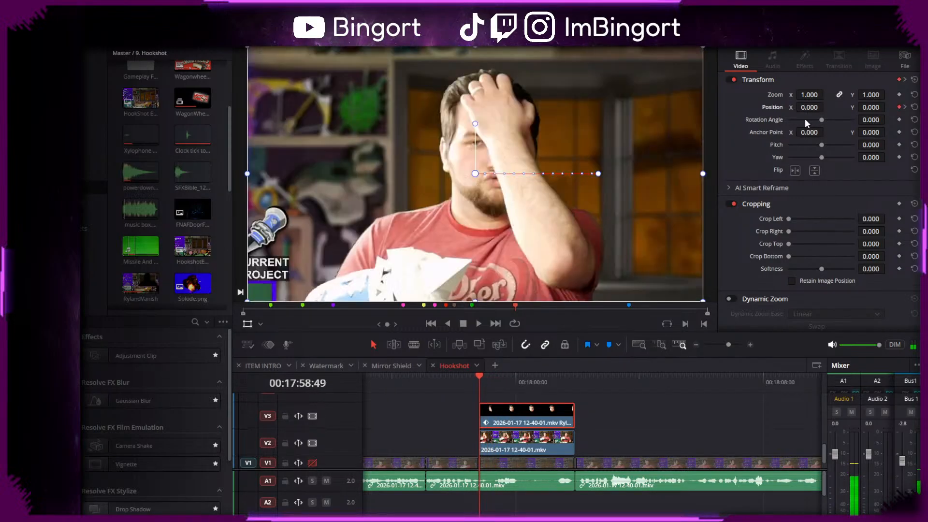
key("Right")
key("Right")
key("Right")
key("Right")
key("Right")
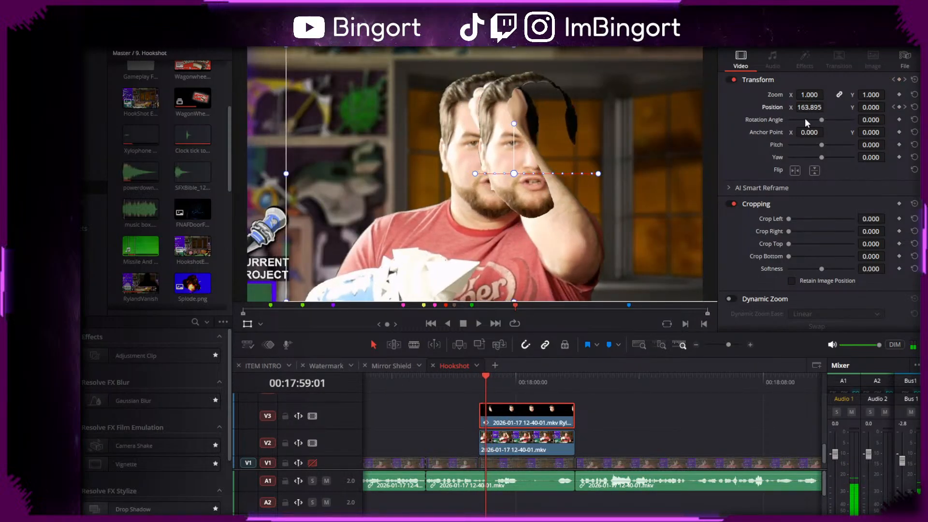
- Add a position keyframe near 00:17:59:01 that shifts the V3 head cutout left until it nearly covers the original head
left_click_drag(816, 106, 730, 107)
key("Right")
key("Right")
key("Right")
key("Right")
key("Right")
key("Right")
key("Right")
key("Right")
key("Right")
key("Right")
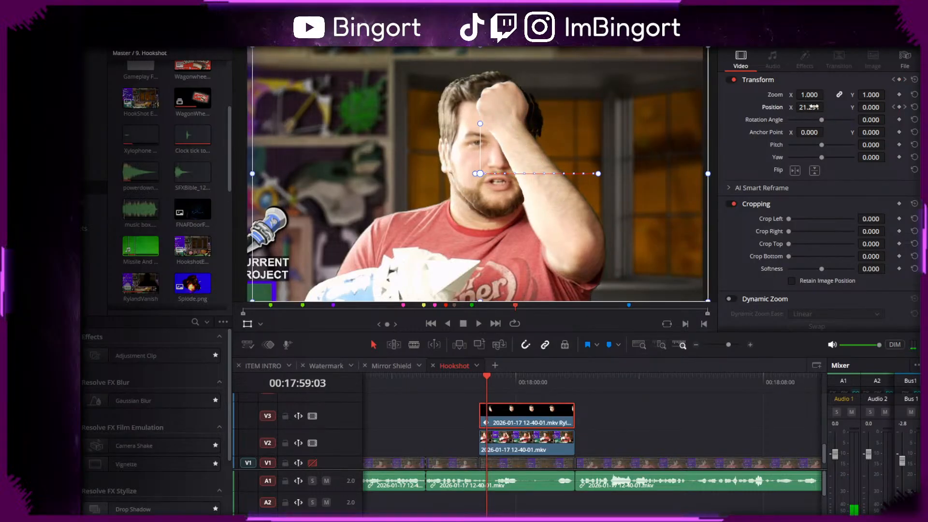
- Step frame by frame through the slide up to 00:17:59:29 to examine the head cutout's delayed movement
key("Left")
key("Left")
key("Left")
key("Left")
key("Left")
key("Left")
key("Left")
key("Left")
key("Left")
key("Left")
key("Right")
key("Right")
key("Right")
key("Right")
key("Right")
key("Right")
key("Right")
key("Right")
key("Right")
key("Right")
key("Right")
key("Right")
key("Right")
key("Right")
key("Right")
key("Right")
key("Right")
key("Right")
key("Right")
key("Right")
key("Right")
key("Right")
key("Right")
key("Right")
key("Right")
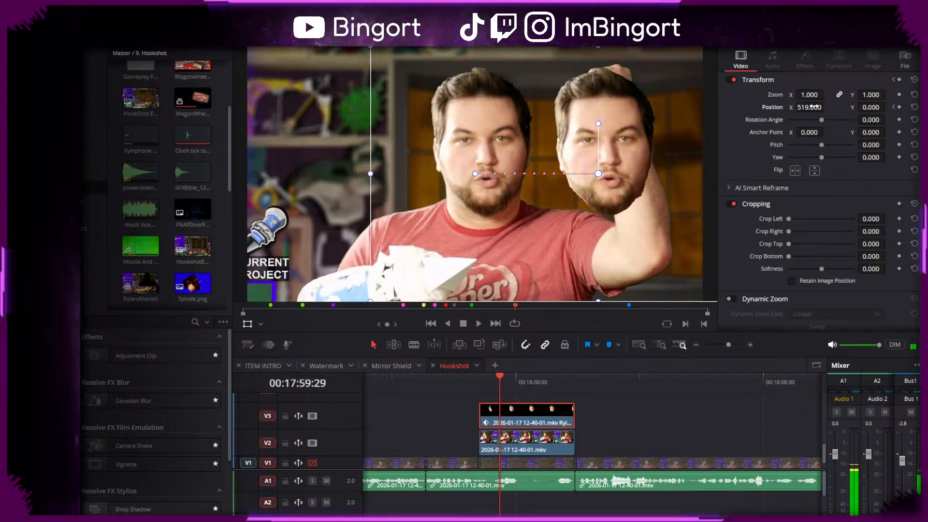
- Add an end position keyframe for the head cutout at 00:17:59:30 with X 519.000, and remove the one at 00:17:59:27
key("Left")
key("Left")
key("Left")
key("Left")
key("Left")
key("Left")
key("Left")
key("Left")
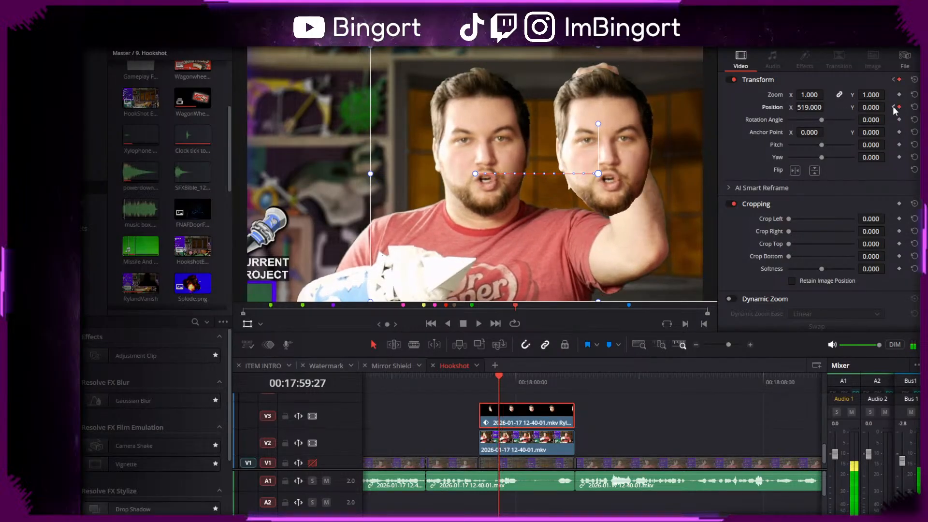
key("Right")
key("Right")
key("Right")
key("Right")
key("Right")
key("Right")
left_click(900, 106)
left_click(894, 107)
left_click(899, 107)
left_click(905, 107)
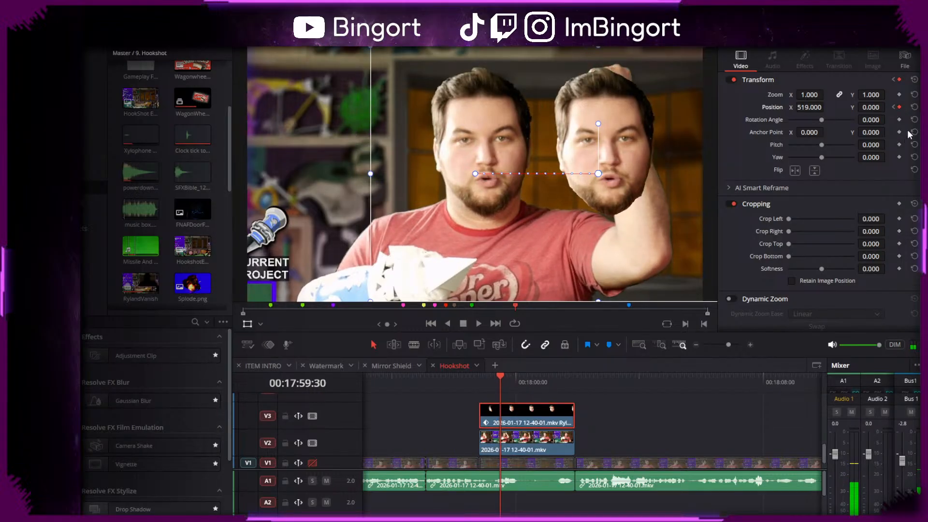
- Step backward and forward through the retimed slide to compare the head cutout's movement with the raised arm
key("Left")
key("Left")
key("Left")
key("Left")
key("Left")
key("Left")
key("Left")
key("Left")
key("Left")
key("Left")
key("Left")
key("Left")
key("Left")
key("Left")
key("Left")
key("Left")
key("Left")
key("Left")
key("Left")
key("Left")
key("Right")
key("Right")
key("Right")
key("Right")
key("Right")
key("Right")
key("Right")
key("Right")
key("Right")
key("Right")
key("Right")
key("Right")
key("Right")
key("Right")
key("Right")
key("Right")
key("Right")
key("Right")
key("Right")
key("Right")
key("Right")
key("Right")
key("Right")
key("Right")
key("Right")
key("Right")
key("Right")
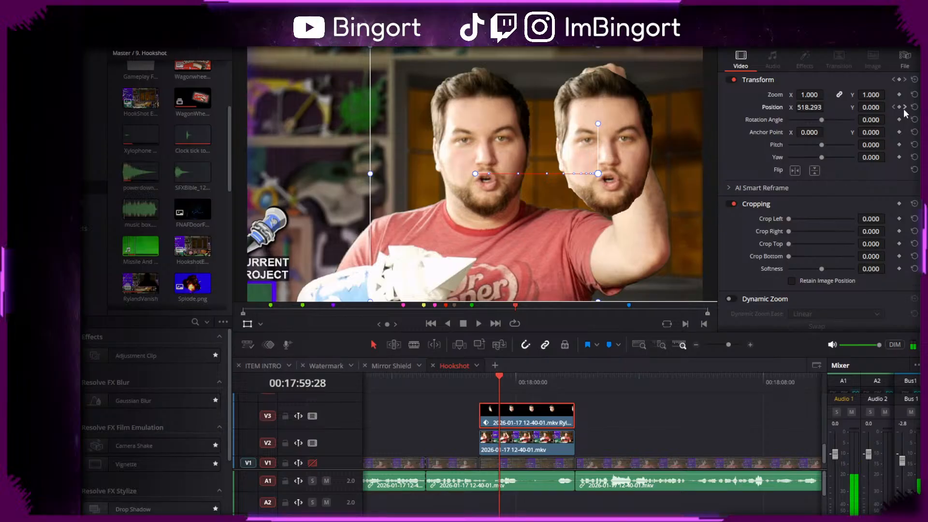
- Keyframe the head cutout's horizontal position at 386.356 at 00:17:59:21
left_click(905, 107)
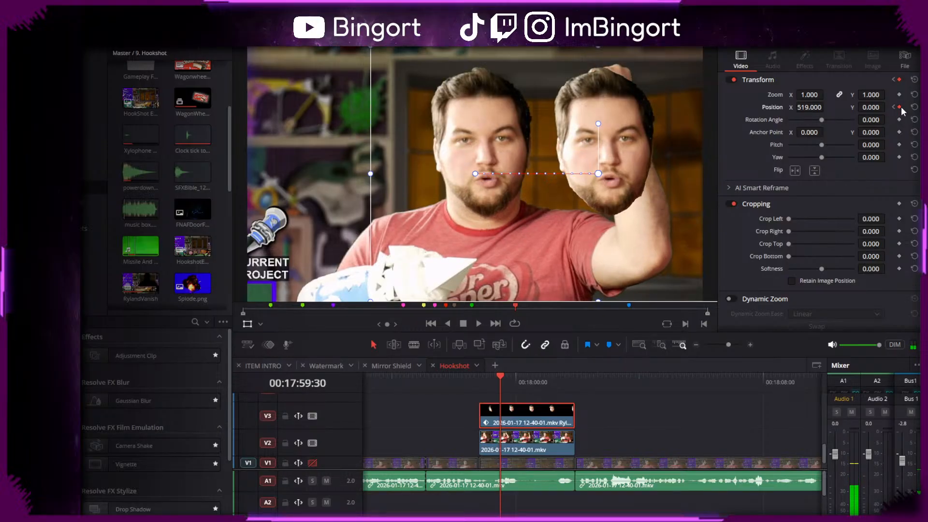
key("Left")
key("Left")
key("Left")
key("Left")
key("Left")
key("Left")
key("Left")
key("Left")
key("Left")
left_click_drag(817, 109, 827, 106)
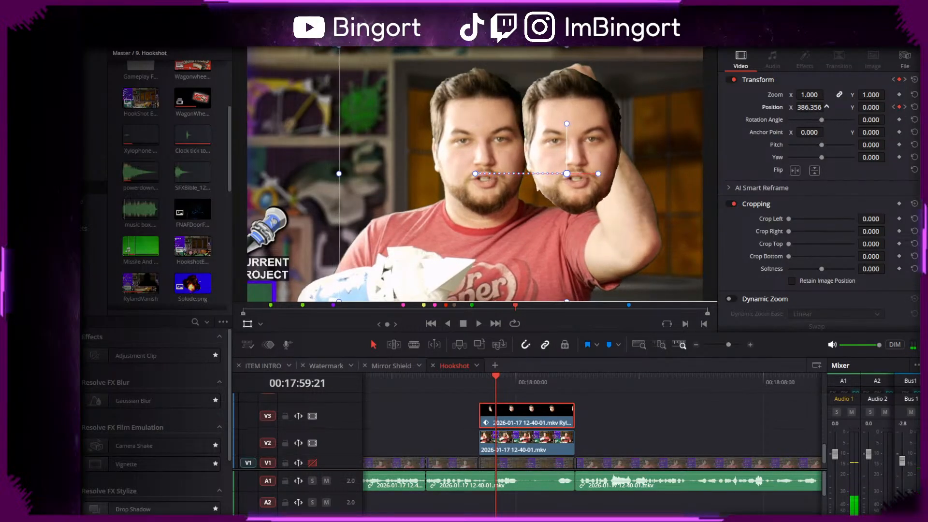
- Keyframe the head cutout's horizontal position at 00:17:59:10, shifting it left closer to the original head
key("Left")
key("Left")
key("Left")
key("Left")
key("Left")
key("Left")
key("Left")
key("Left")
key("Left")
key("Left")
key("Left")
key("Left")
key("Left")
key("Left")
key("Left")
key("Right")
key("Right")
key("Right")
key("Right")
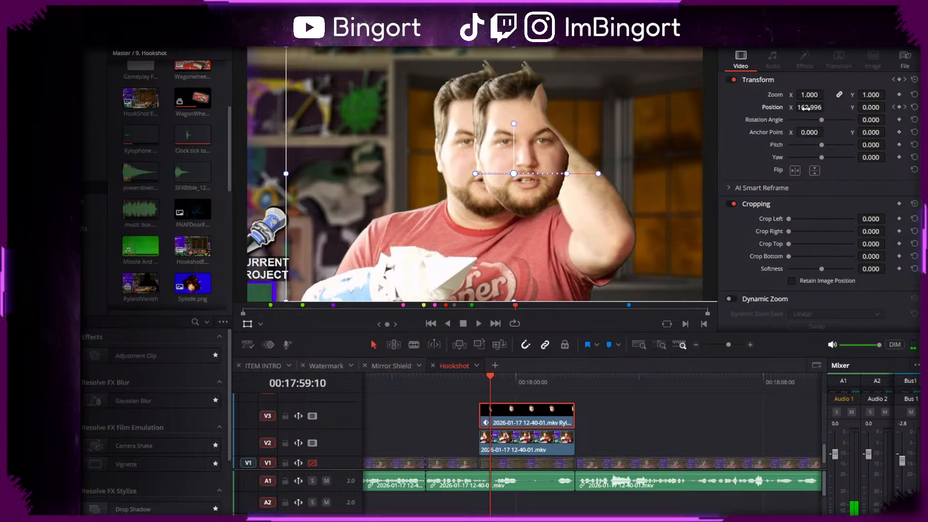
mouse_move(805, 109)
left_mouse_down()
mouse_move(764, 108)
mouse_move(822, 106)
left_mouse_up()
- Keyframe the head cutout's horizontal position at 92.334 at 00:17:59:12 and 140.673 at 00:17:59:14
key("Right")
key("Right")
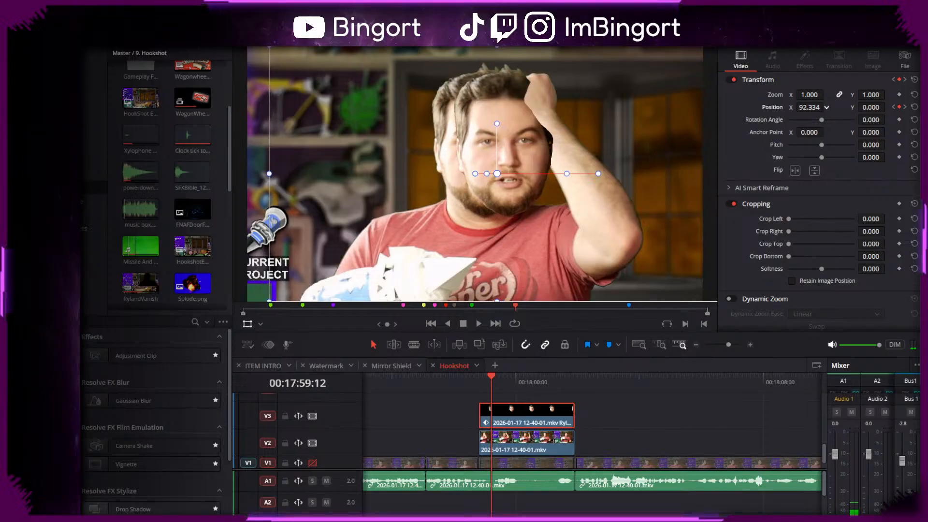
key("Right")
key("Right")
key("Right")
key("Right")
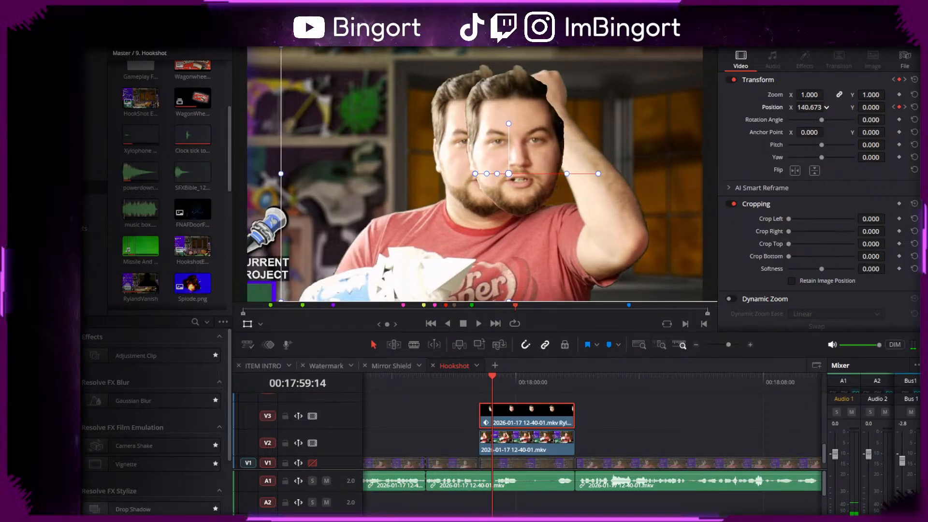
- Step back to 00:17:59:06 and forward to 00:17:59:10 to examine the start of the refined head slide
key("Left")
key("Left")
key("Left")
key("Left")
key("Left")
key("Left")
key("Left")
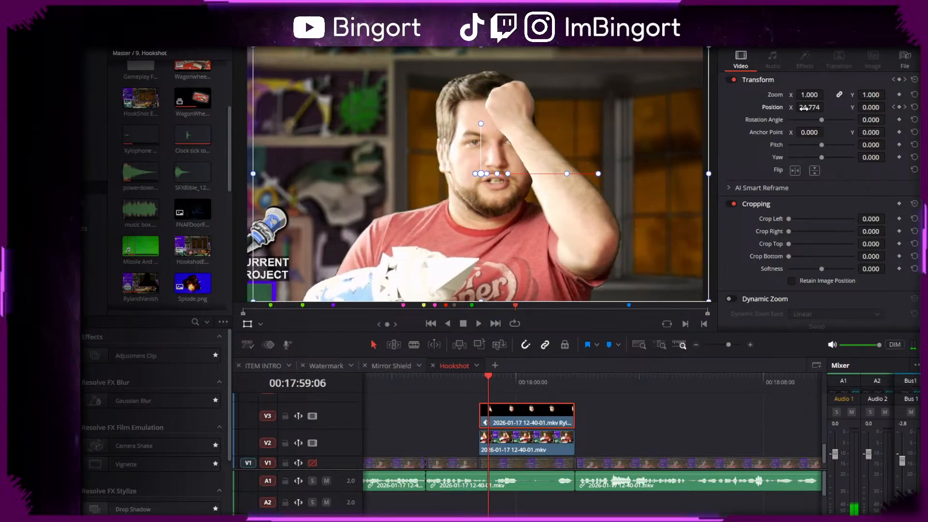
key("Right")
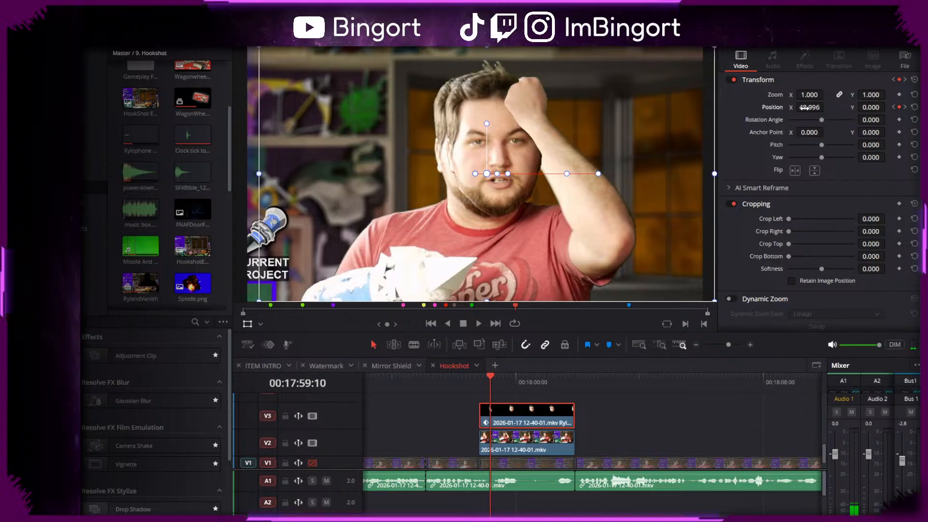
- Step through the head slide from 00:17:58:52 to 00:17:59:20 to examine how the cutout follows the raised arm
key("Left")
key("Left")
key("Left")
key("Left")
key("Left")
key("Left")
key("Left")
key("Left")
key("Left")
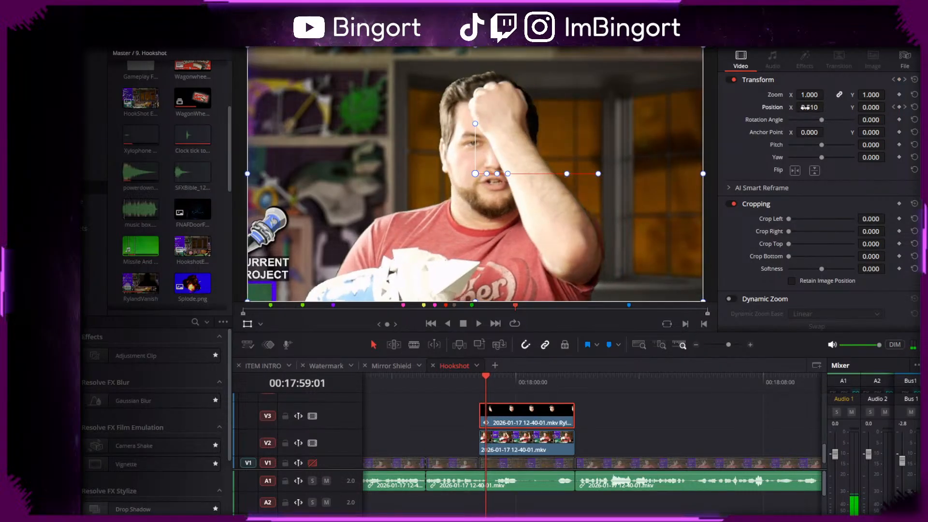
left_click(895, 107)
key("Right")
key("Right")
key("Right")
key("Right")
key("Right")
key("Right")
key("Right")
key("Right")
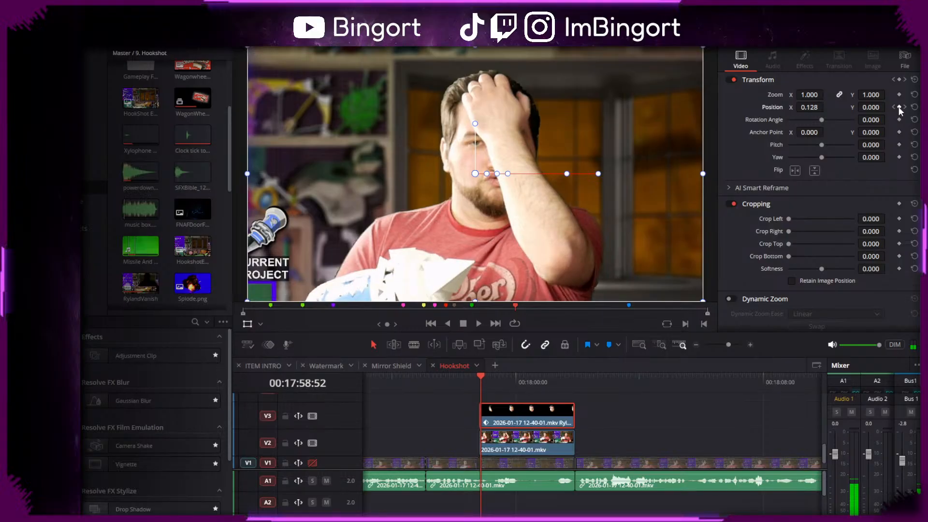
key("Right")
key("Right")
key("Right")
key("Right")
key("Right")
key("Right")
key("Right")
key("Right")
key("Right")
key("Right")
key("Right")
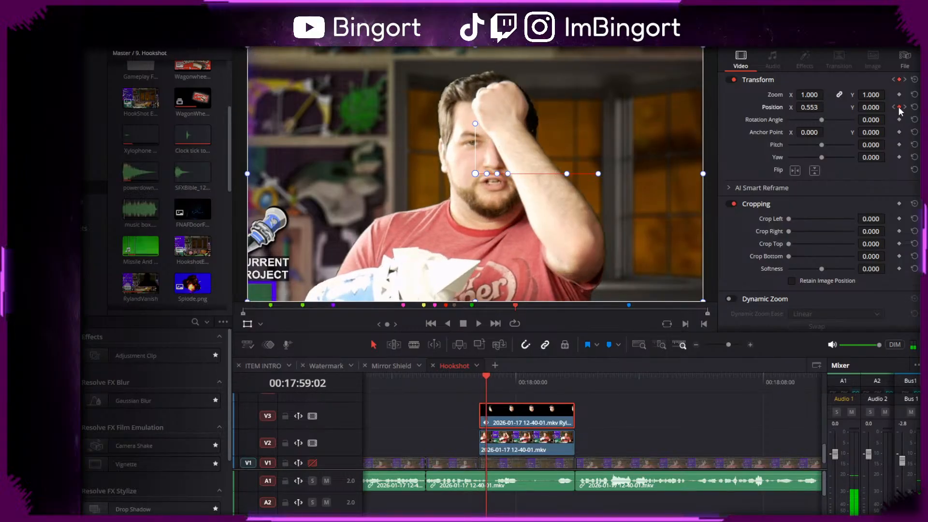
key("Right")
key("Right")
key("Right")
key("Right")
key("Right")
key("Right")
key("Right")
key("Right")
key("Right")
key("Right")
key("Right")
key("Right")
key("Right")
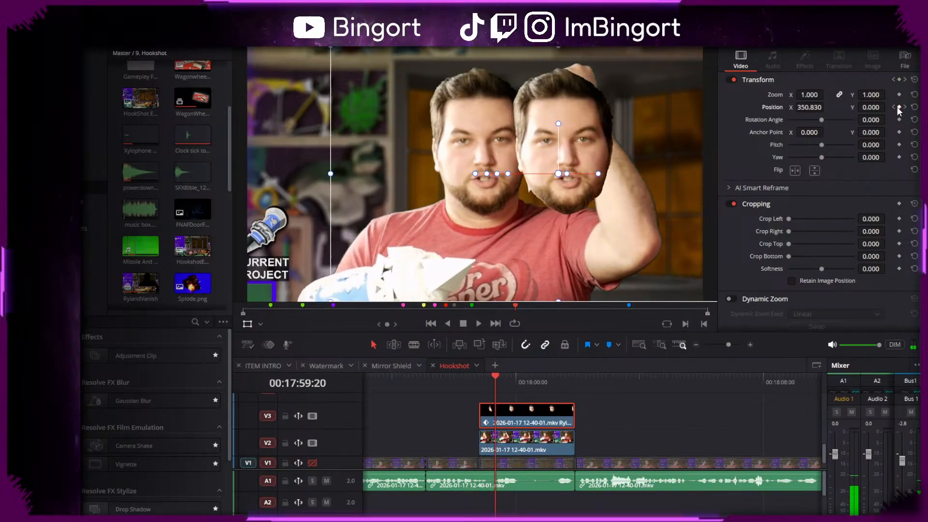
- Keyframe the head cutout's horizontal position between 00:17:59:14 and 00:17:59:20, shifting it right to follow the hand
key("Left")
key("Left")
key("Left")
key("Left")
key("Left")
key("Left")
key("Left")
key("Left")
key("Left")
key("Left")
left_click_drag(812, 109, 815, 108)
- Refine the head cutout's position keyframe near 00:17:59:21, and keyframe its horizontal position at 556.020 at 00:17:59:34
key("Right")
key("Right")
key("Right")
key("Right")
key("Right")
key("Right")
key("Right")
key("Right")
key("Right")
key("Right")
key("Right")
key("Right")
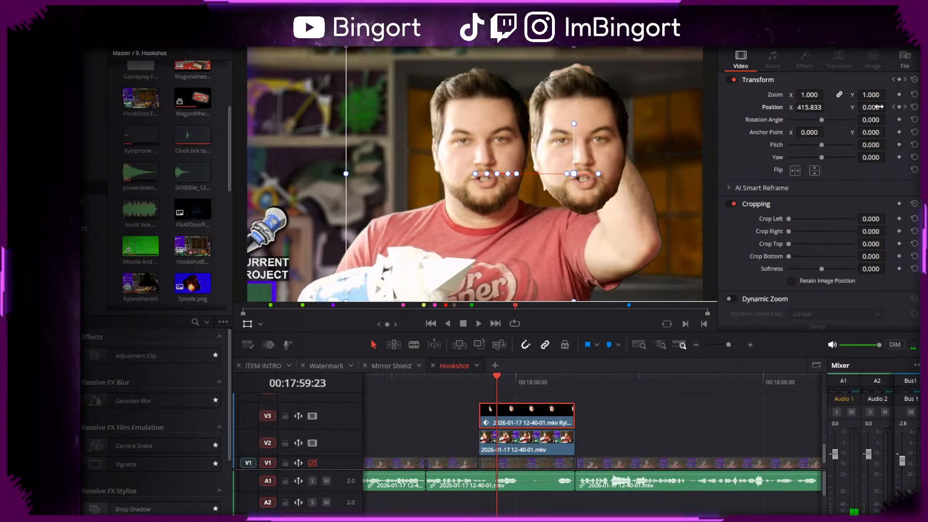
left_click(894, 108)
left_click(894, 108)
left_click(906, 107)
left_click(900, 107)
left_click_drag(812, 107, 825, 107)
key("Right")
key("Right")
key("Right")
key("Right")
key("Right")
key("Right")
key("Right")
key("Right")
key("Right")
key("Right")
key("Right")
key("Right")
key("Right")
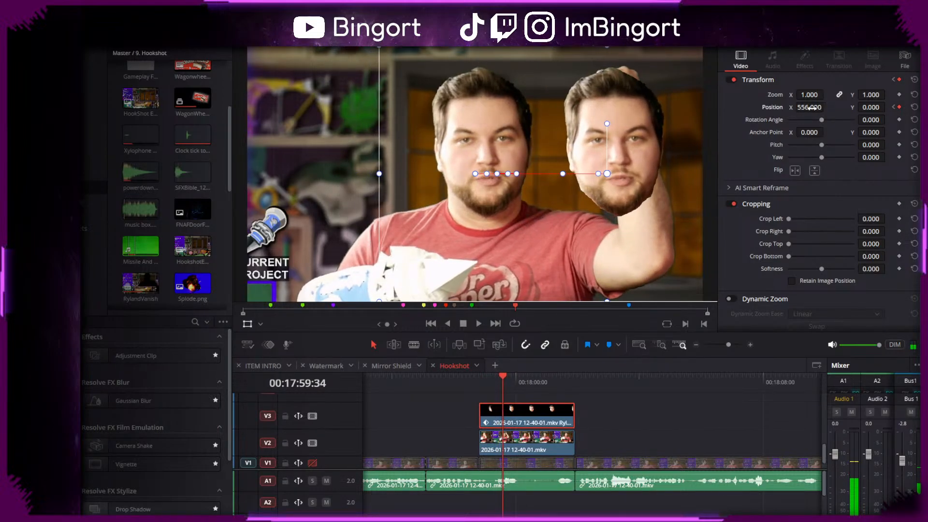
- Step back and forth between 00:17:59:34 and 00:17:59:12 to examine the head cutout's motion against the arm
key("Right")
key("Left")
key("Left")
key("Left")
key("Left")
key("Left")
key("Left")
key("Left")
key("Left")
key("Left")
key("Left")
key("Left")
key("Left")
key("Left")
key("Left")
key("Left")
key("Left")
key("Left")
key("Left")
key("Left")
key("Left")
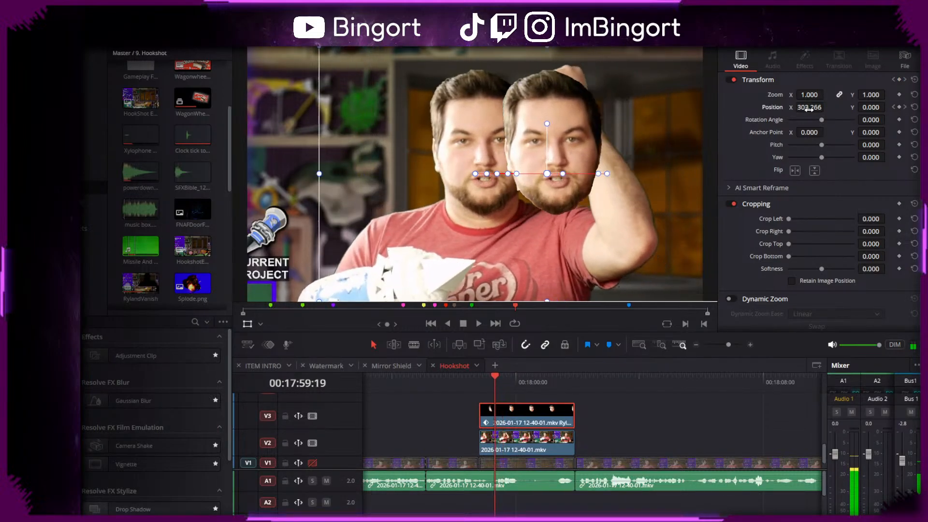
key("Right")
key("Right")
key("Right")
key("Right")
key("Right")
key("Right")
key("Right")
key("Right")
key("Right")
key("Right")
key("Right")
key("Right")
key("Right")
key("Right")
key("Left")
key("Left")
key("Left")
key("Left")
key("Left")
key("Left")
key("Left")
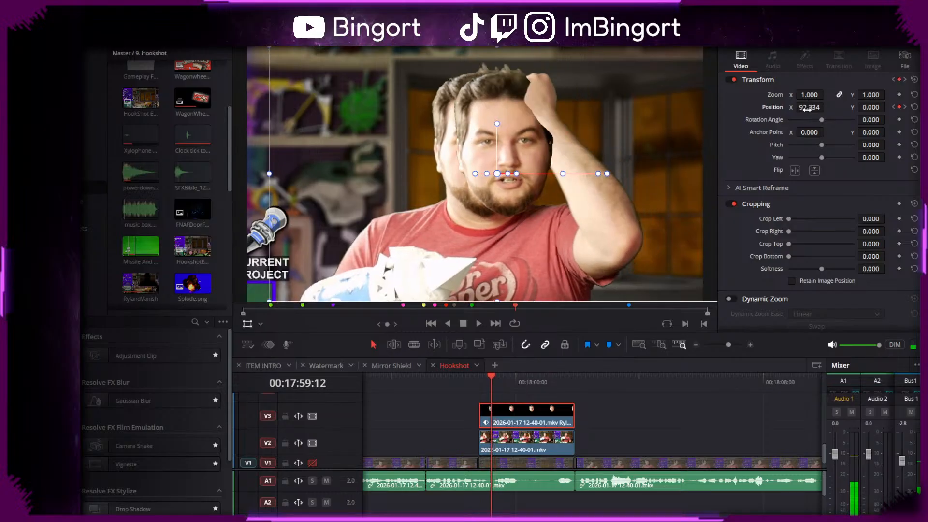
key("Right")
key("Right")
key("Right")
key("Right")
key("Right")
key("Right")
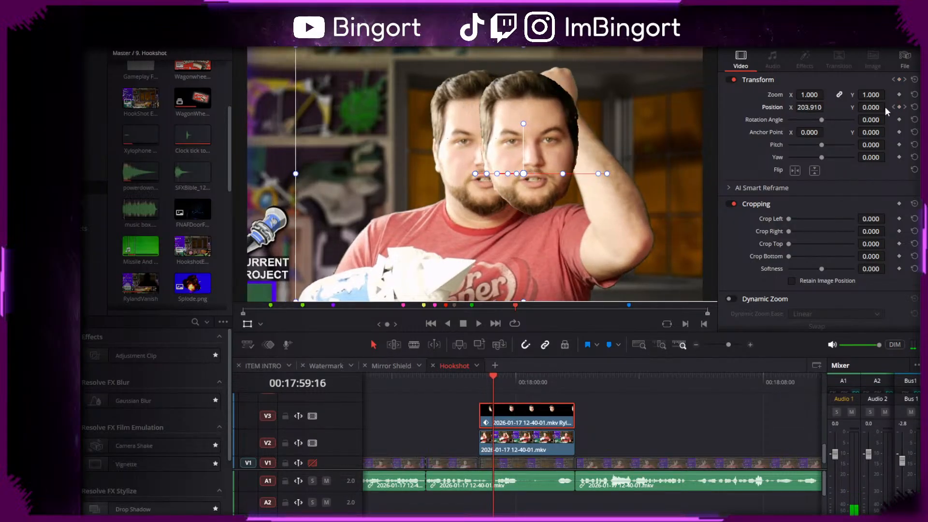
- Remove the head cutout's horizontal position keyframe at 00:17:59:10
key("Left")
key("Left")
key("Left")
key("Left")
key("Left")
key("Left")
key("Left")
key("Left")
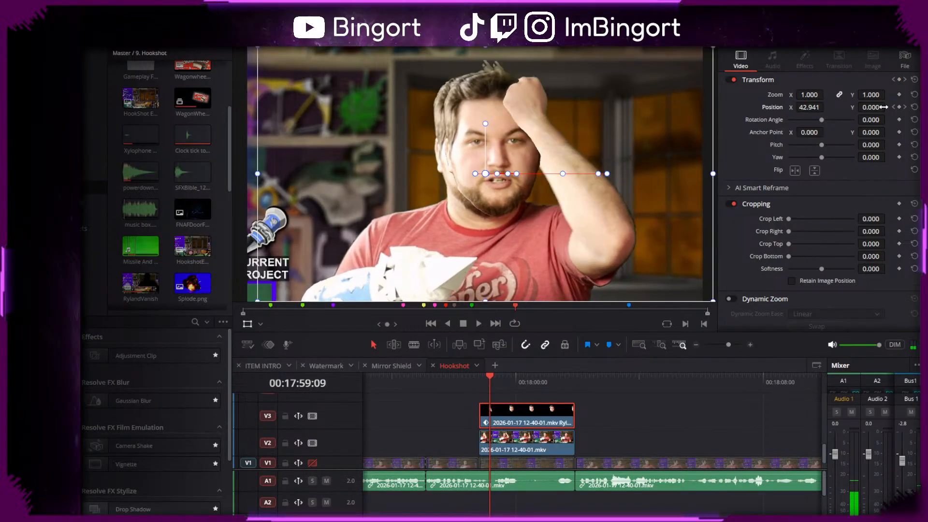
key("Right")
left_click(900, 107)
- Step back to 00:17:58:59 to examine the beginning of the head cutout's slide
key("Left")
key("Left")
key("Left")
key("Left")
key("Left")
key("Left")
key("Left")
key("Left")
key("Left")
key("Left")
key("Left")
key("Left")
key("Left")
key("Left")
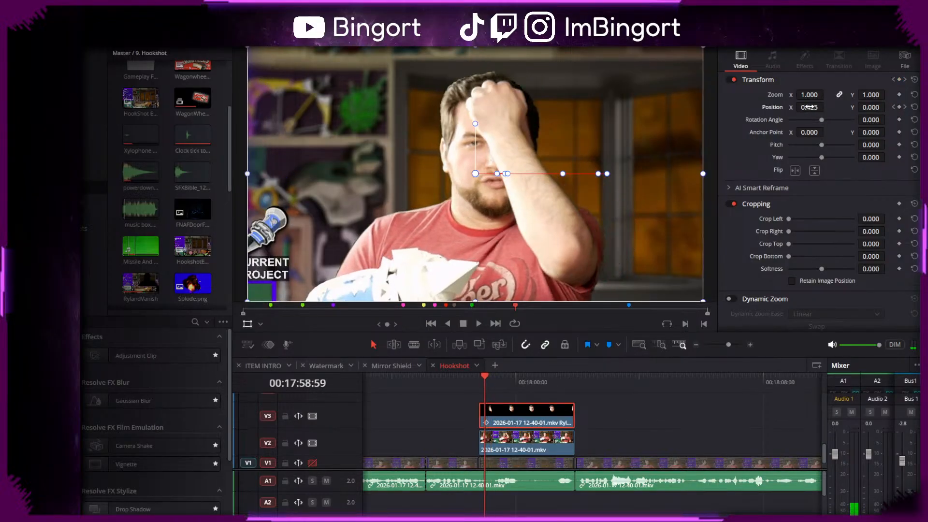
- Step forward from 00:17:58:59 to 00:17:59:30 to examine the head cutout's slide against the moving arm
key("Right")
key("Right")
key("Right")
key("Right")
key("Right")
key("Right")
key("Right")
key("Right")
key("Right")
key("Right")
key("Right")
key("Right")
key("Right")
key("Right")
key("Right")
key("Right")
key("Right")
key("Right")
key("Right")
key("Right")
key("Right")
key("Right")
key("Right")
key("Right")
key("Right")
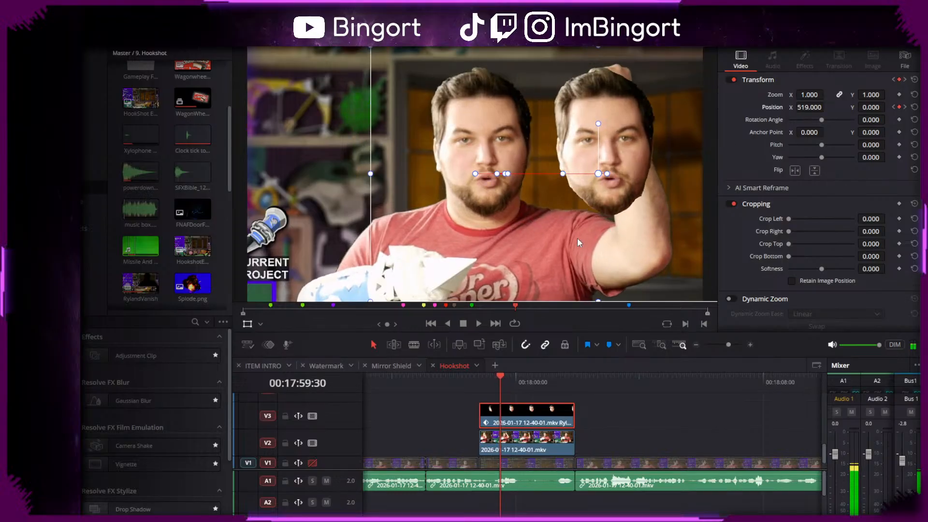
- Play back the head cutout effect from just before the clips start, and return to their first frame at 00:17:58:49
left_click(467, 383)
key("space")
key("space")
mouse_move(470, 384)
left_mouse_down()
mouse_move(488, 376)
mouse_move(471, 376)
mouse_move(545, 378)
mouse_move(495, 369)
mouse_move(512, 364)
mouse_move(570, 370)
mouse_move(479, 370)
left_mouse_up()
key("space")
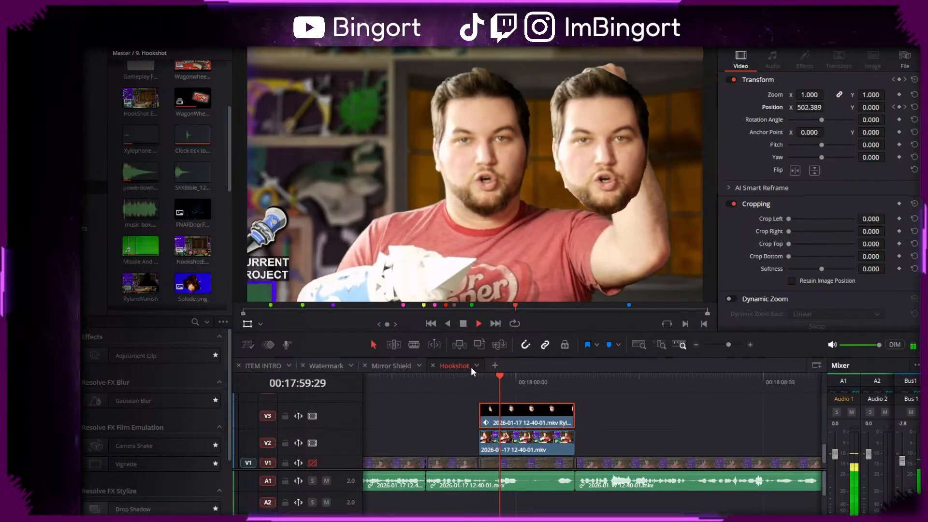
left_click(477, 377)
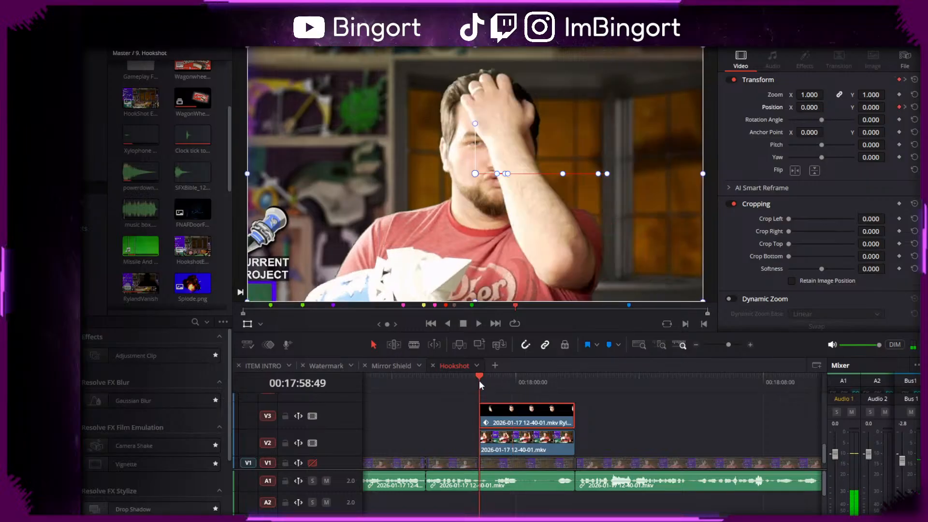
- Place a copy of the V2 footage clip on V3 with the head cutout above it on V4, and disable track V4
scroll(570, 411, "down", 2)
left_click_drag(589, 425, 521, 402)
scroll(440, 425, "up", 2)
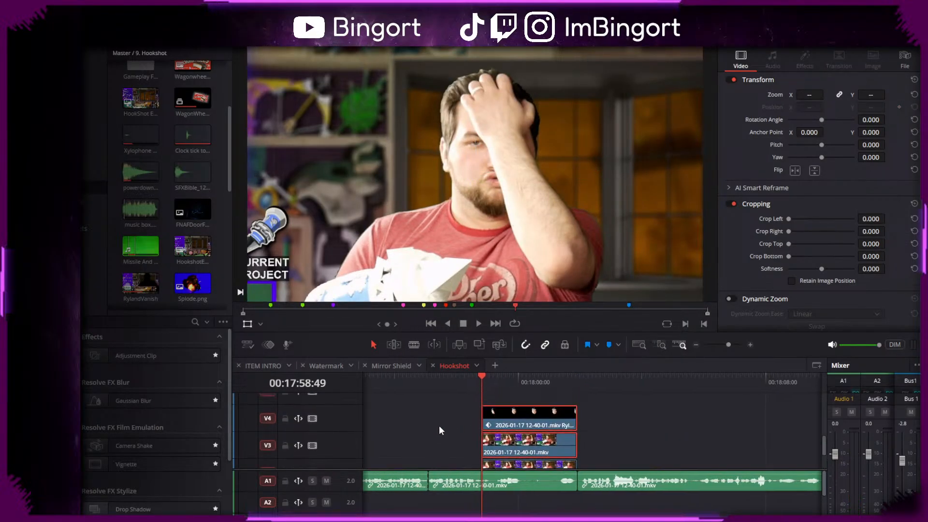
left_click(440, 428)
left_click(312, 419)
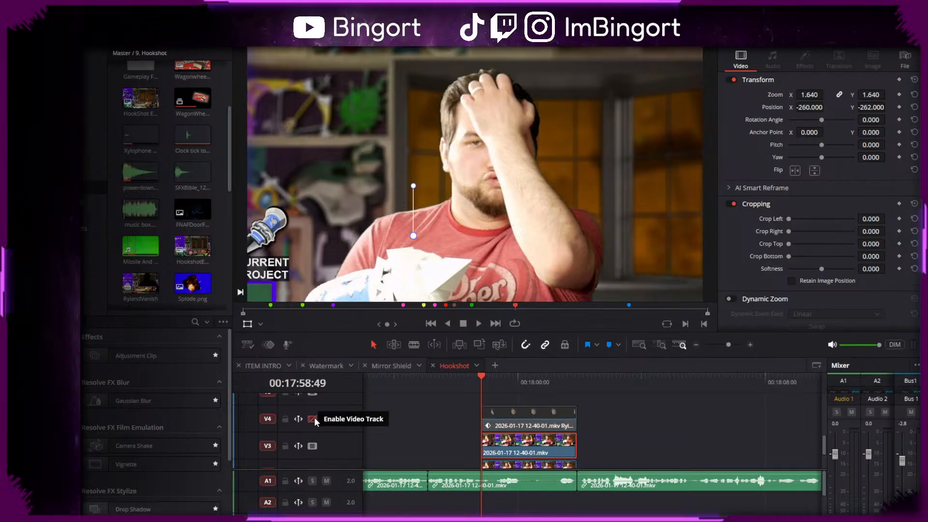
- Play the raised-arm footage with the head cutout hidden to check the arm's movement
key("space")
key("space")
left_click(525, 417)
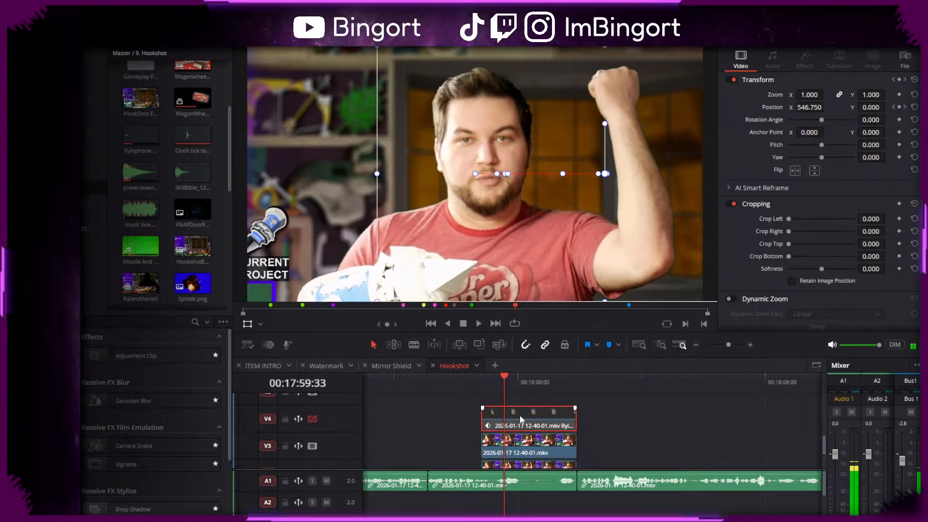
- Return to 00:17:58:49 and open the duplicated footage clip on V3 in the Color page
left_click(485, 380)
left_click(488, 446)
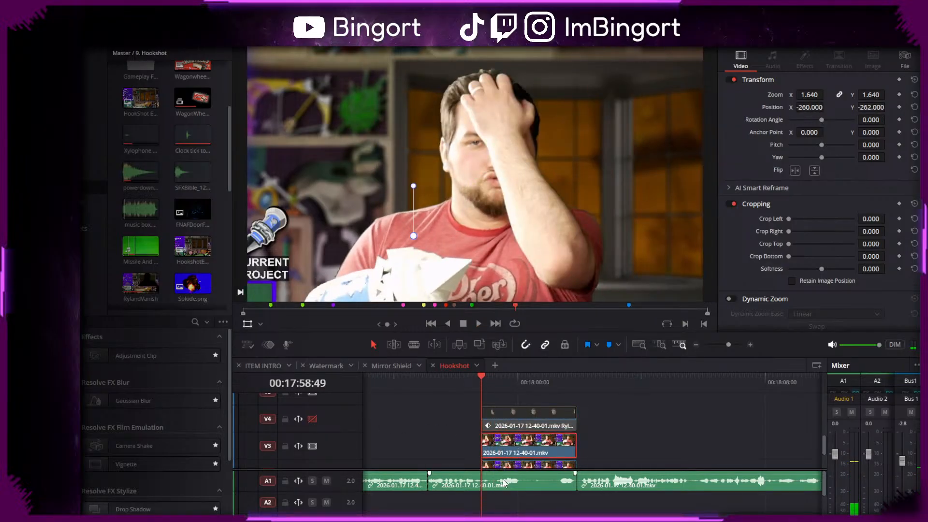
key("shift+6")
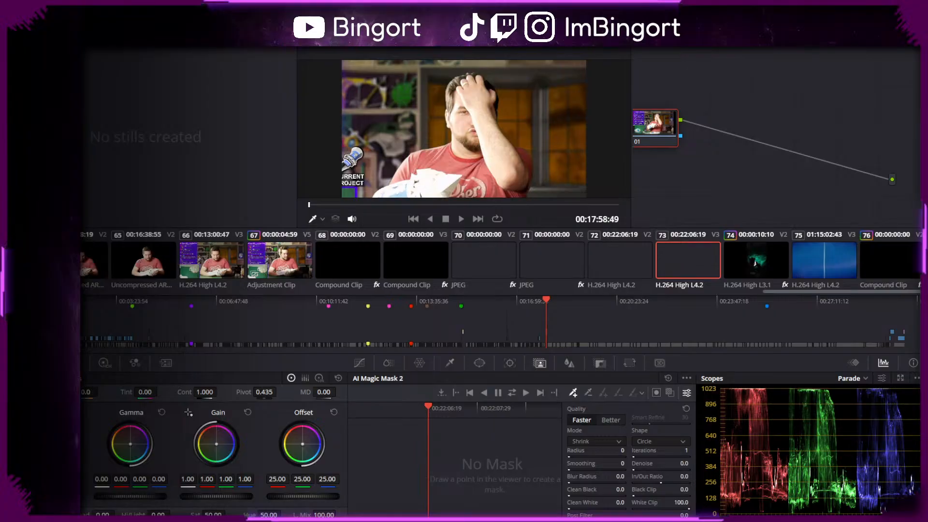